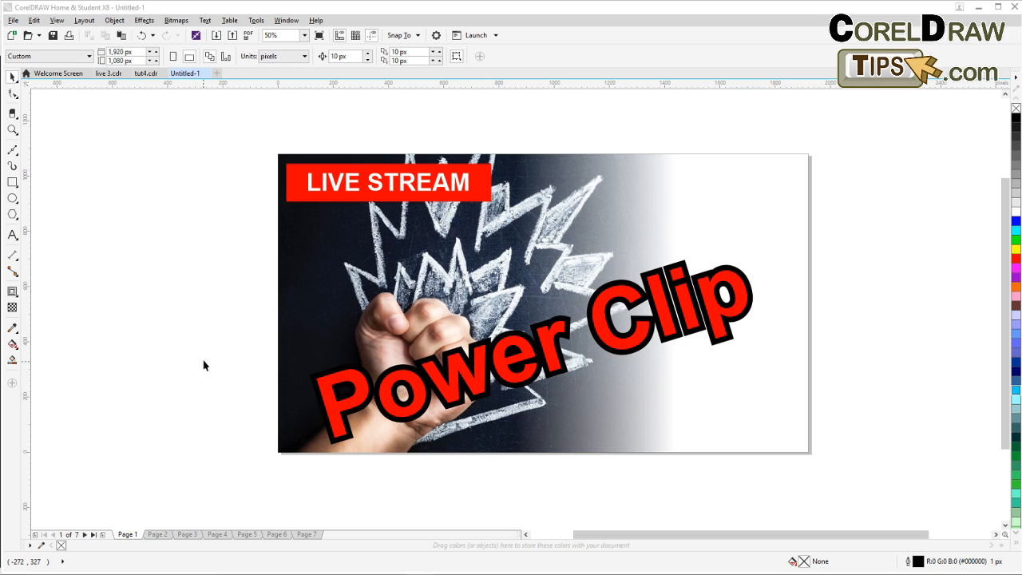
Zoom in on the page and browse through the document's pages, ending on Page 2.
{"action": "left_click", "coordinate": [12, 130]}
{"action": "left_click_drag", "start_coordinate": [257, 152], "coordinate": [827, 467]}
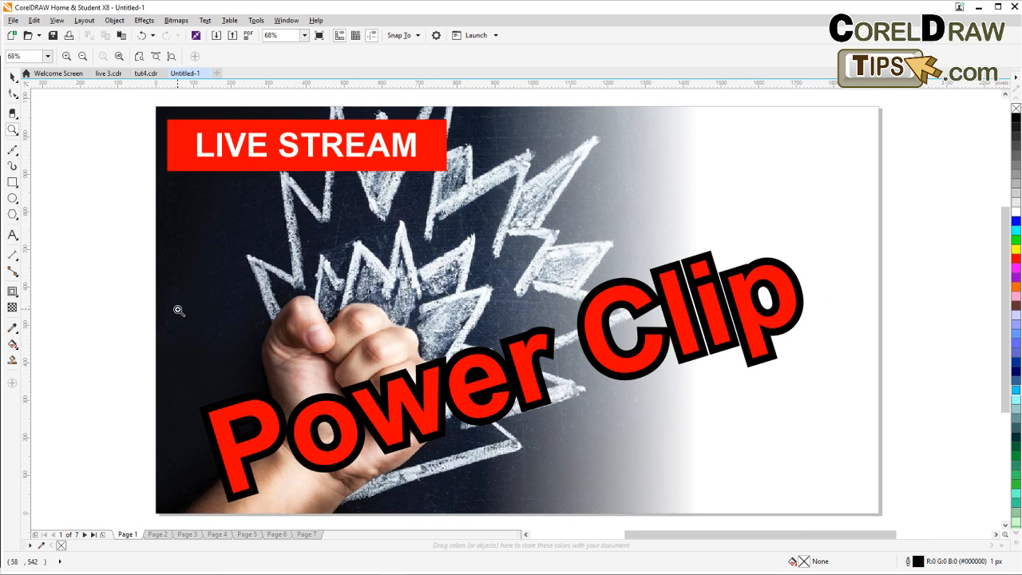
{"action": "left_click", "coordinate": [12, 77]}
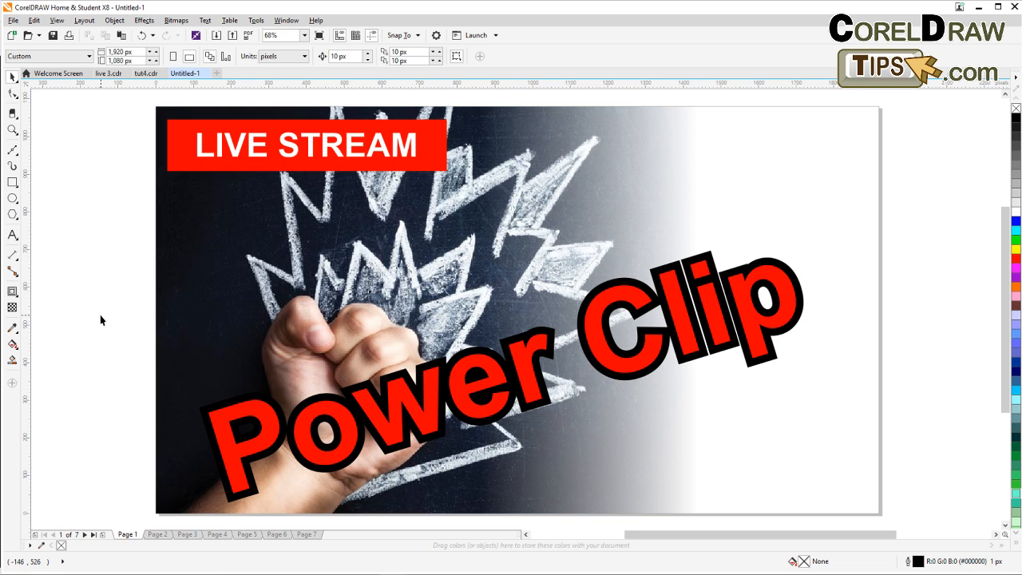
{"action": "left_click", "coordinate": [159, 534]}
{"action": "left_click", "coordinate": [186, 534]}
{"action": "left_click", "coordinate": [217, 535]}
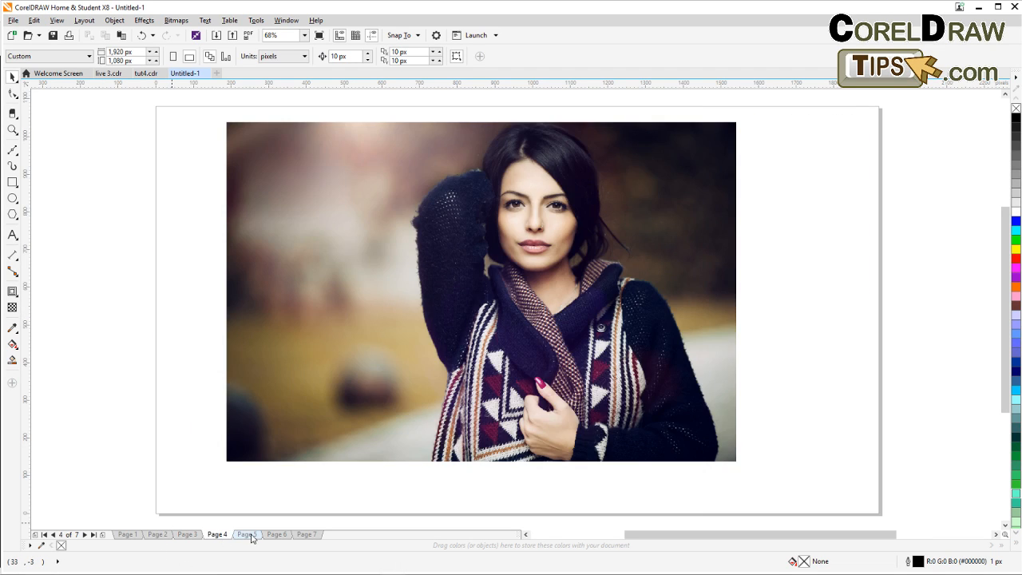
{"action": "left_click", "coordinate": [247, 534]}
{"action": "left_click", "coordinate": [277, 534]}
{"action": "left_click", "coordinate": [307, 534]}
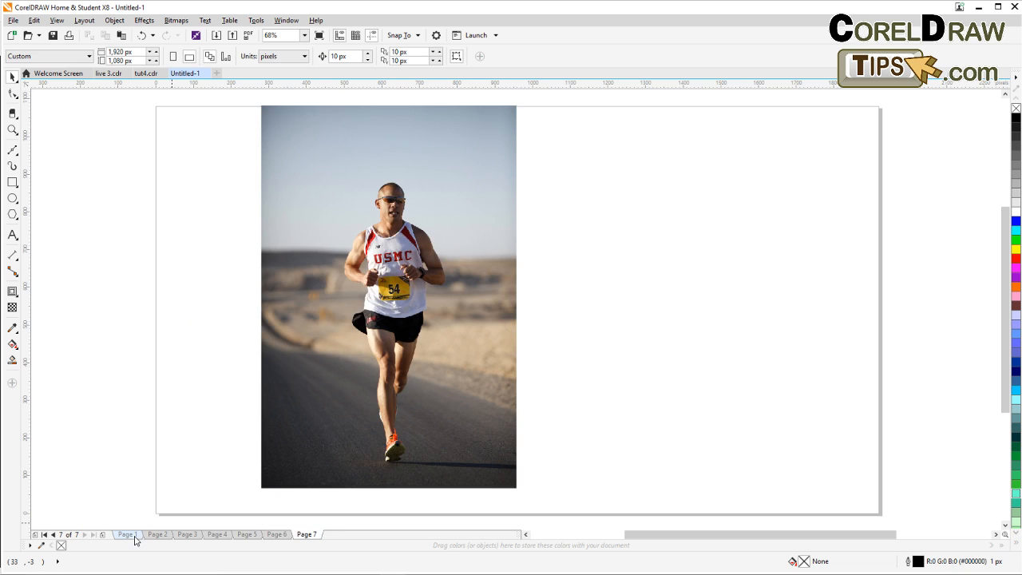
{"action": "left_click", "coordinate": [130, 534]}
{"action": "left_click", "coordinate": [158, 534]}
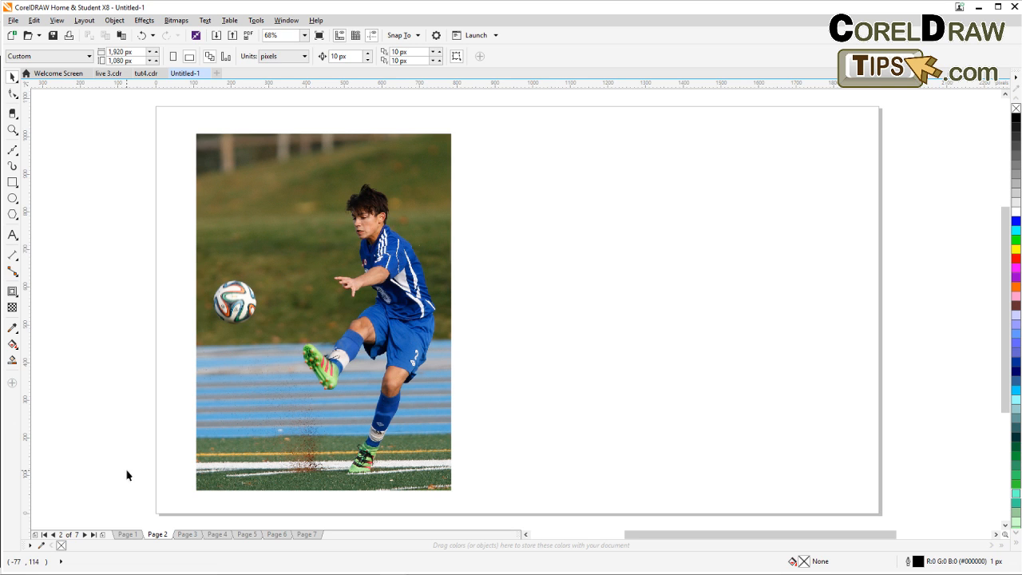
Move the soccer photo slightly left and up on the page.
{"action": "left_click", "coordinate": [257, 285]}
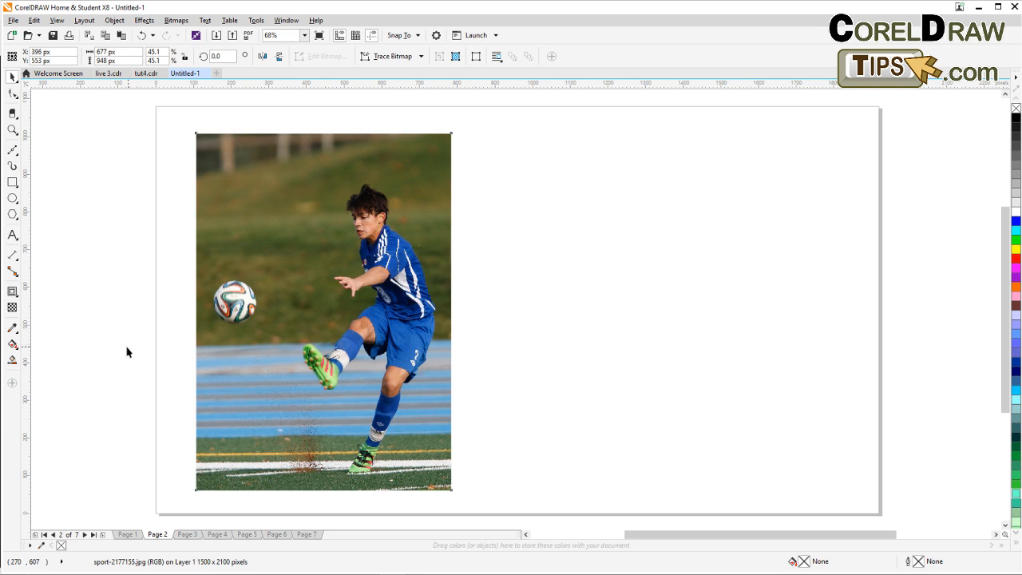
{"action": "left_click_drag", "start_coordinate": [257, 285], "coordinate": [238, 279]}
{"action": "left_click", "coordinate": [127, 347]}
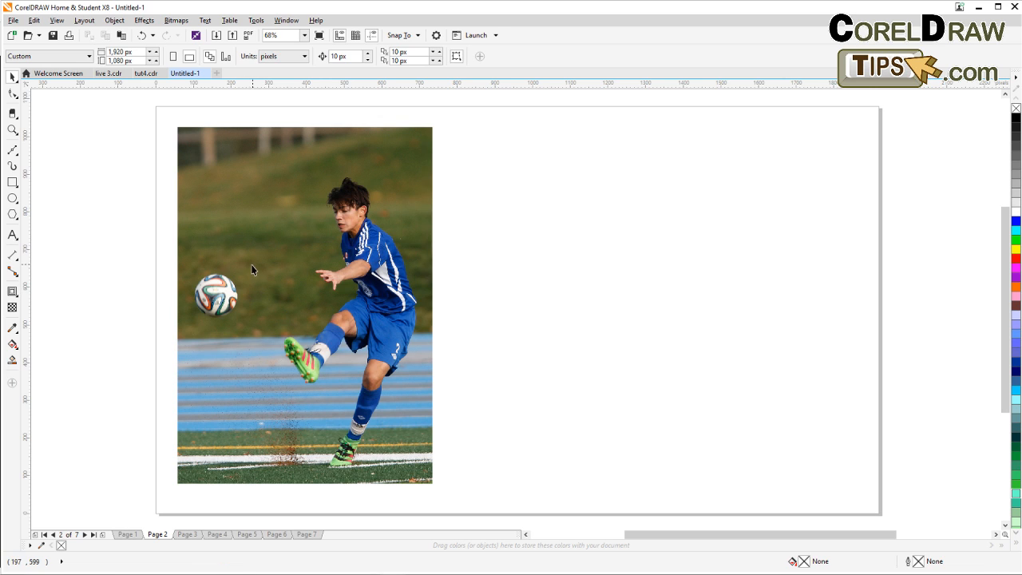
{"action": "left_click", "coordinate": [252, 269]}
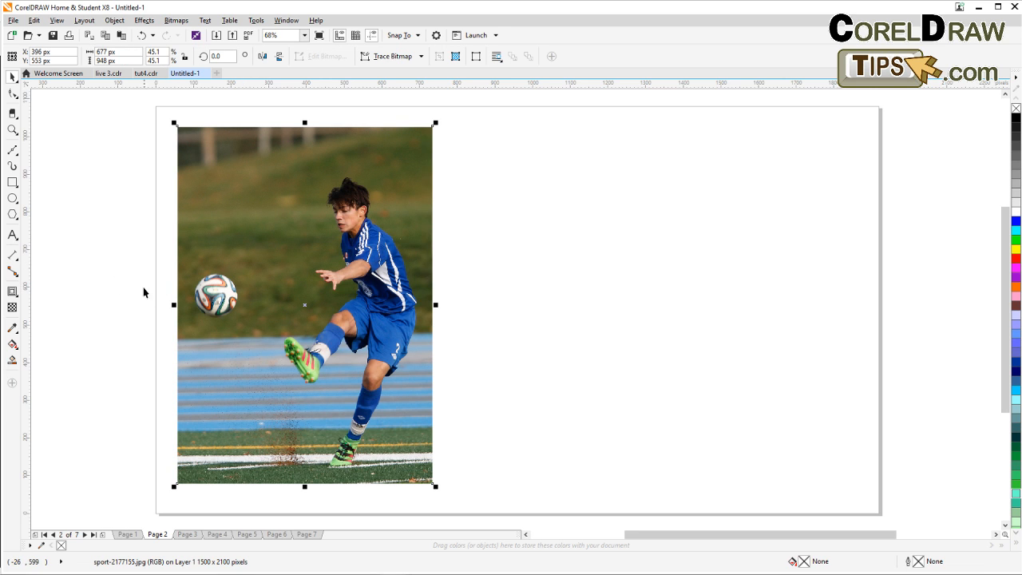
{"action": "left_click", "coordinate": [107, 231]}
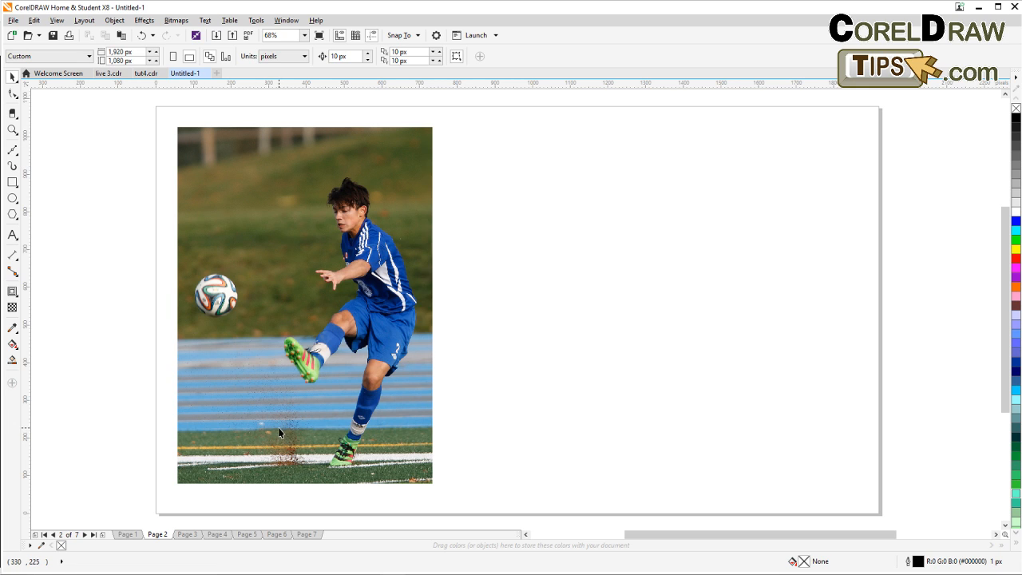
Draw a rectangle about 620 × 897 px over the soccer photo.
{"action": "left_click", "coordinate": [12, 184]}
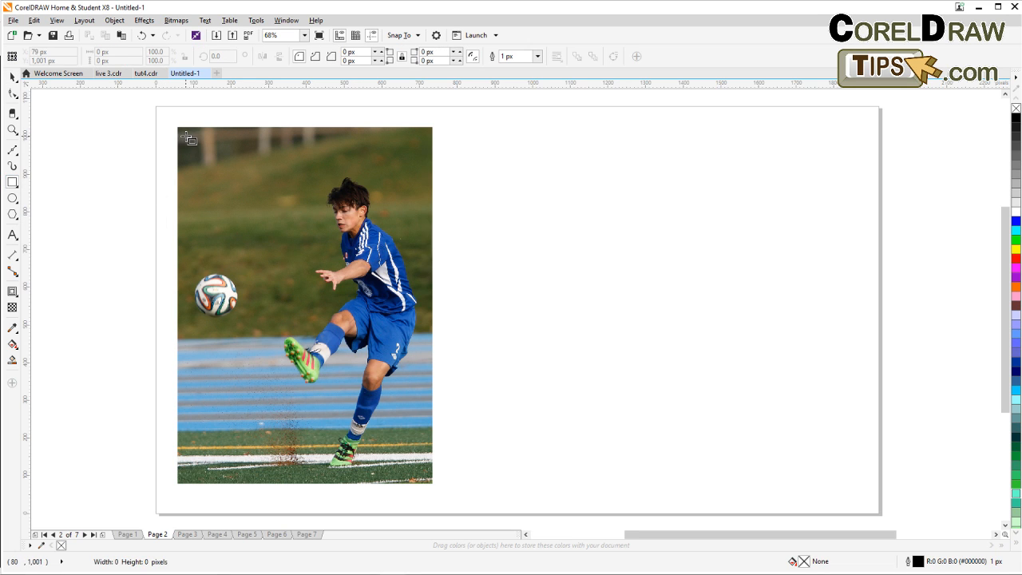
{"action": "left_click_drag", "start_coordinate": [186, 135], "coordinate": [421, 477]}
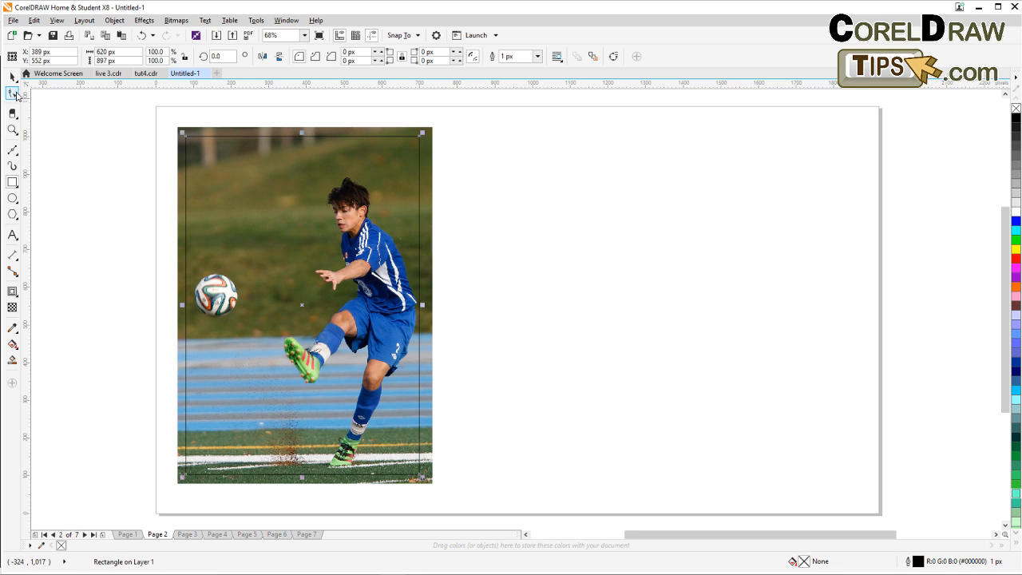
{"action": "left_click", "coordinate": [13, 77]}
Round the rectangle's corners to about 46 px.
{"action": "left_click", "coordinate": [13, 94]}
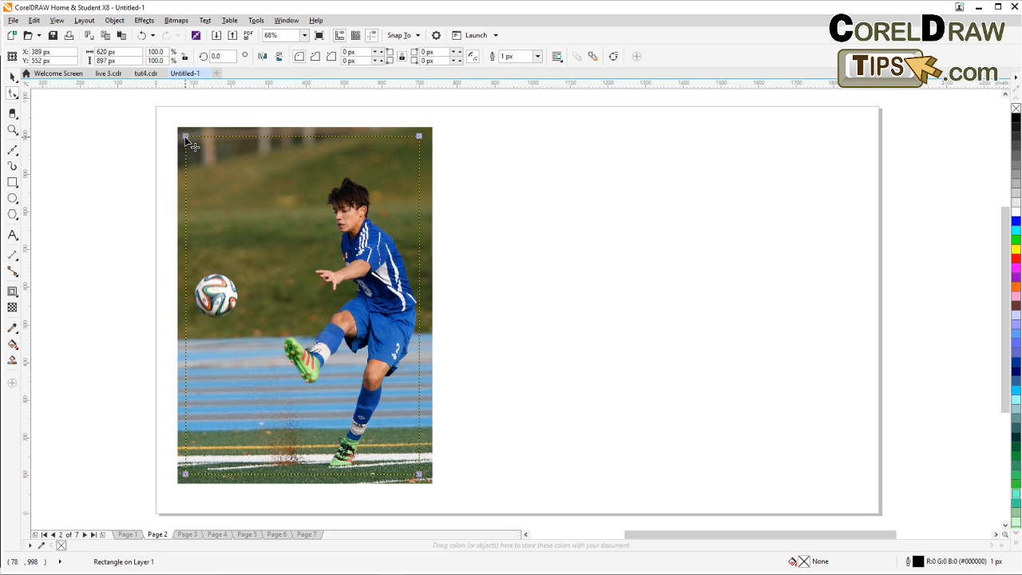
{"action": "left_click_drag", "start_coordinate": [186, 139], "coordinate": [203, 147]}
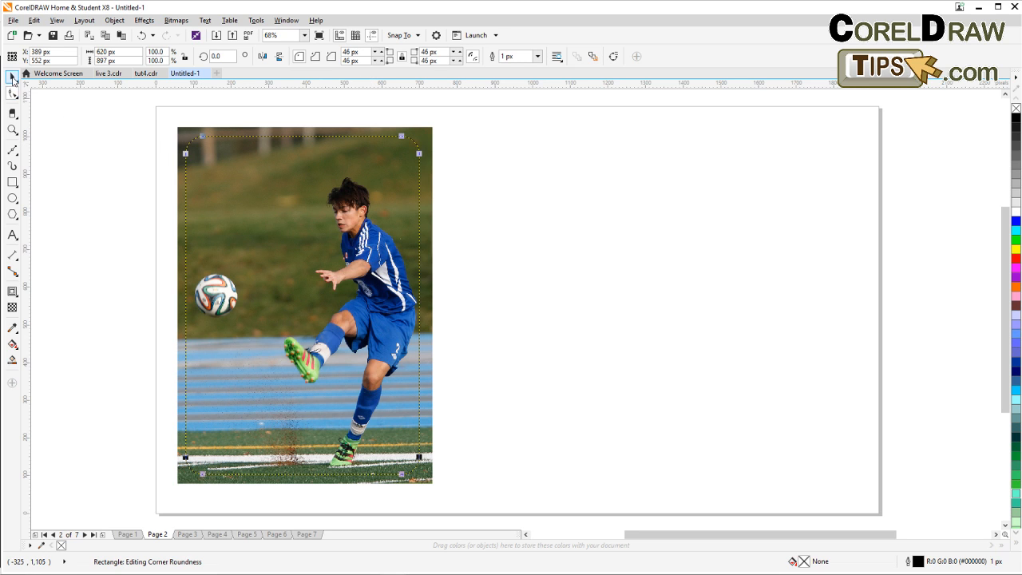
{"action": "left_click", "coordinate": [12, 76]}
Place the soccer photo inside the rounded rectangle with PowerClip's Place Inside Frame.
{"action": "left_click", "coordinate": [98, 168]}
{"action": "left_click", "coordinate": [188, 134]}
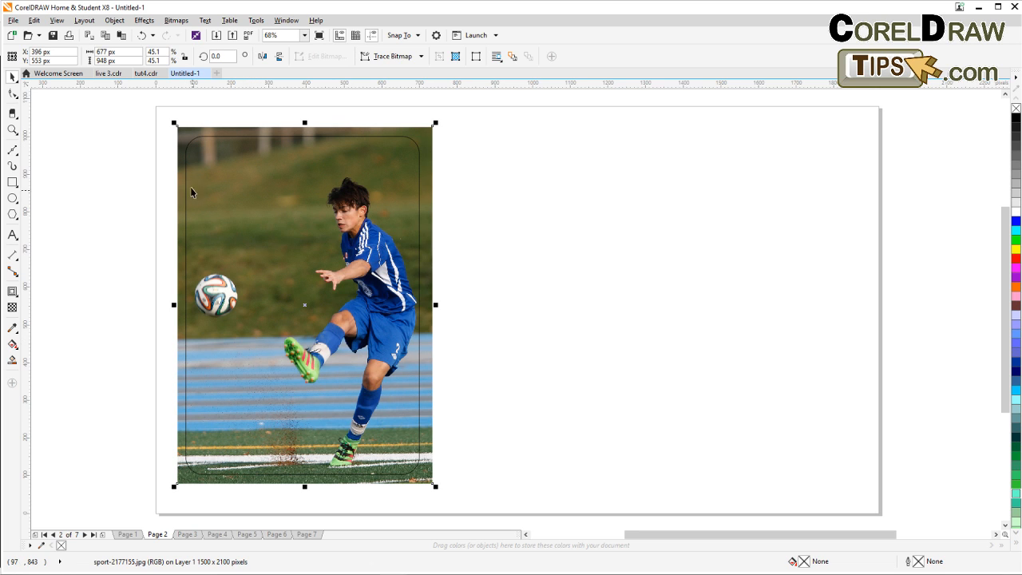
{"action": "left_click", "coordinate": [119, 23]}
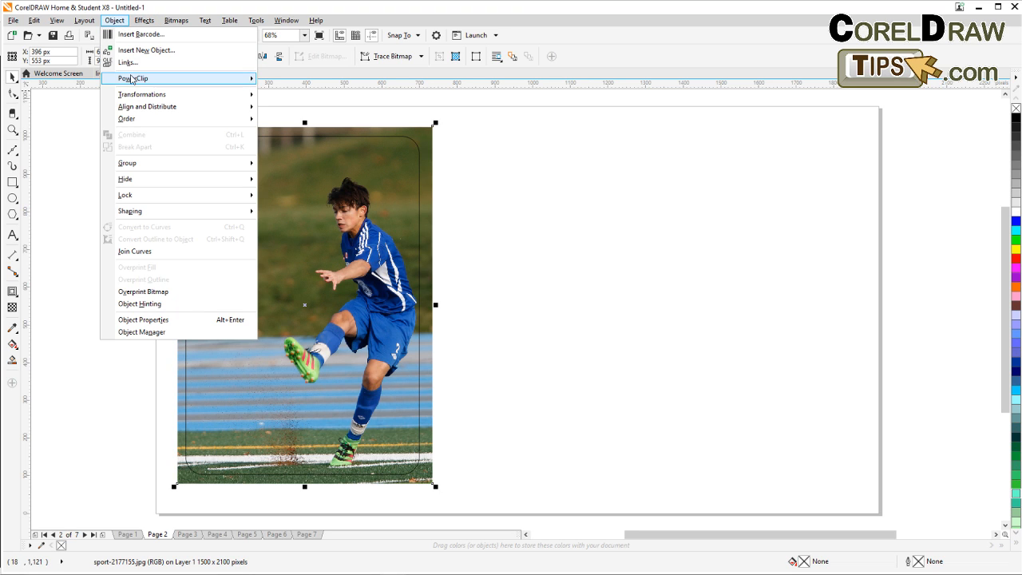
{"action": "mouse_move", "coordinate": [133, 79]}
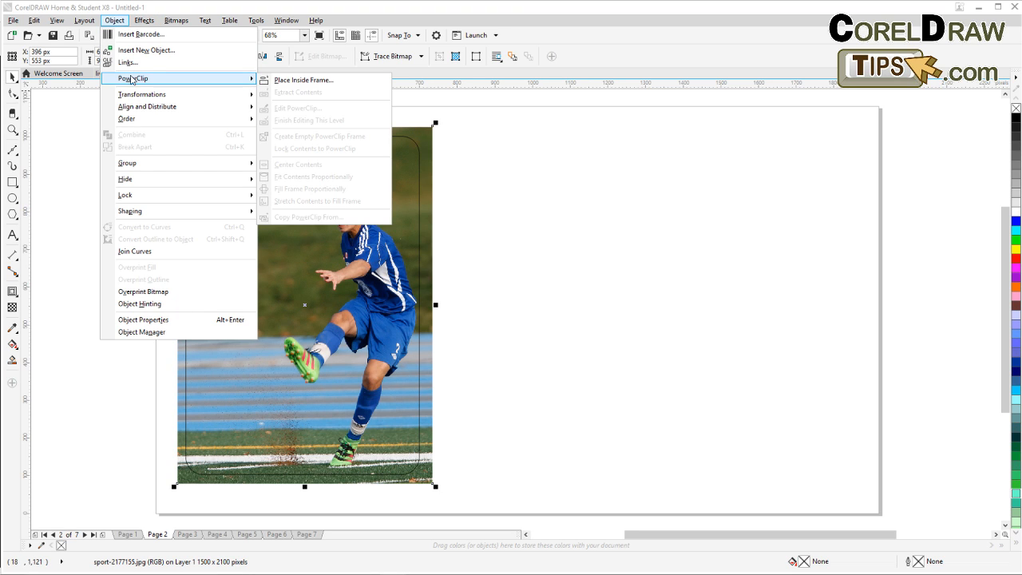
{"action": "left_click", "coordinate": [300, 81]}
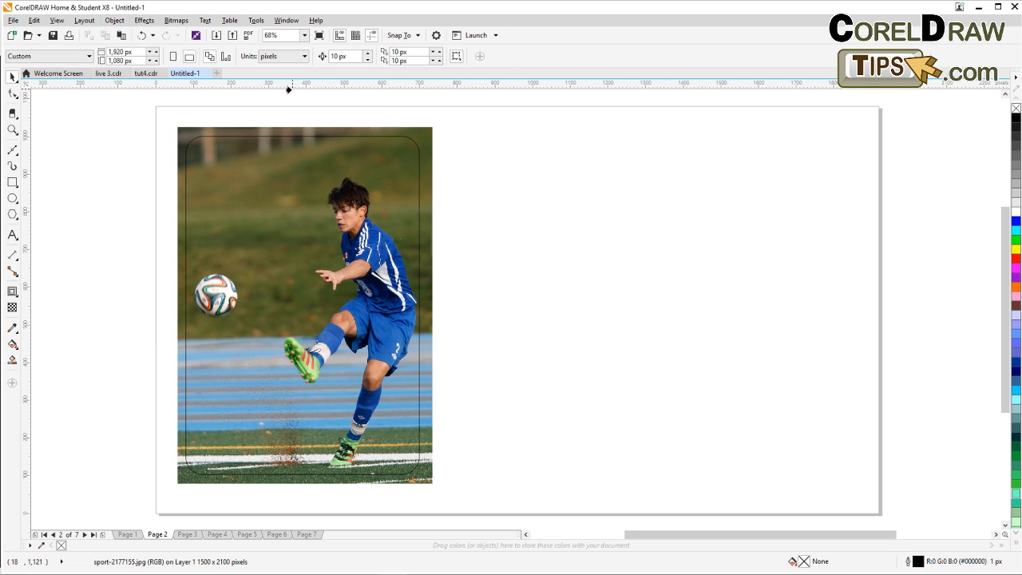
{"action": "left_click", "coordinate": [225, 142]}
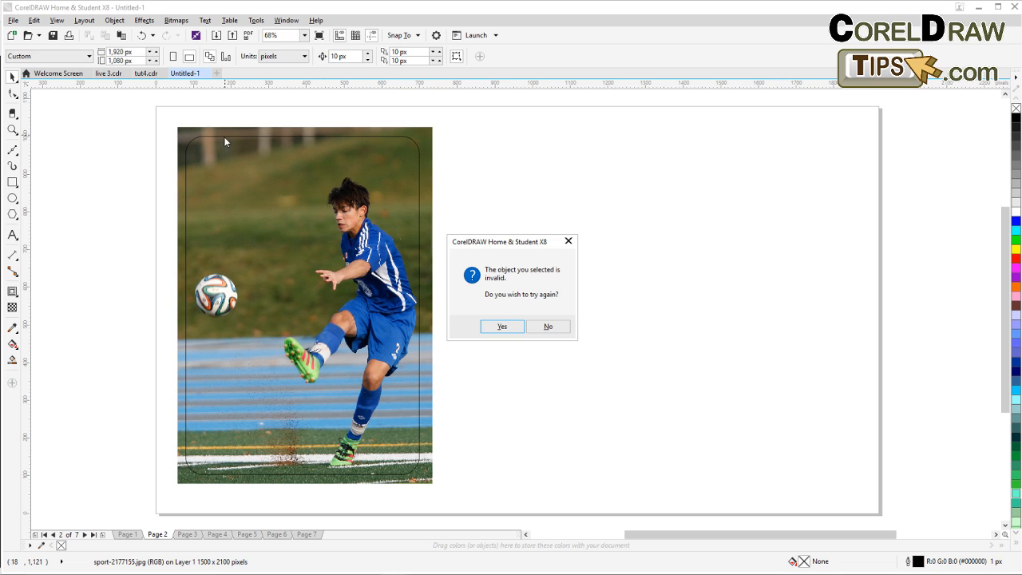
{"action": "left_click", "coordinate": [491, 327]}
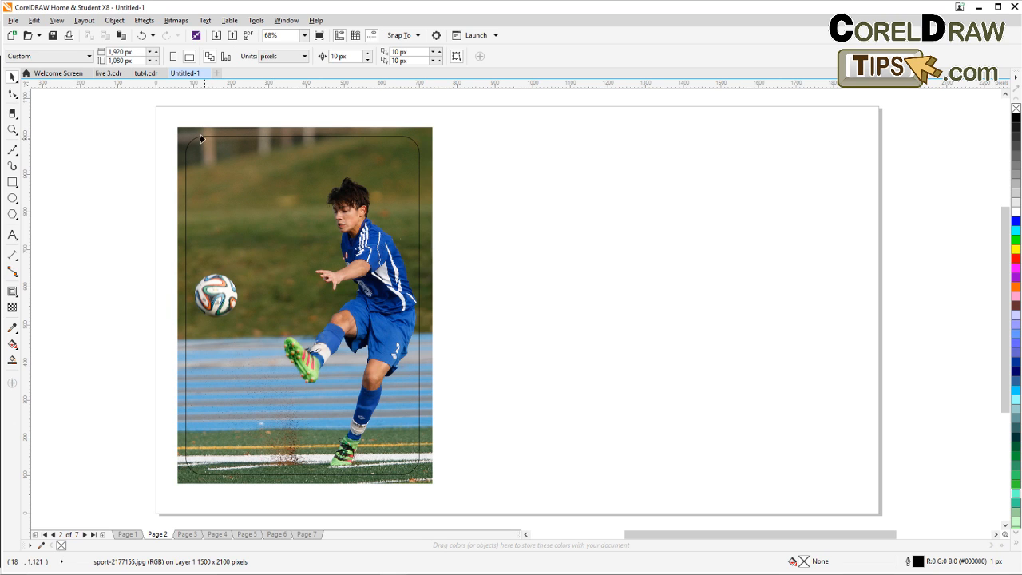
{"action": "left_click", "coordinate": [202, 136]}
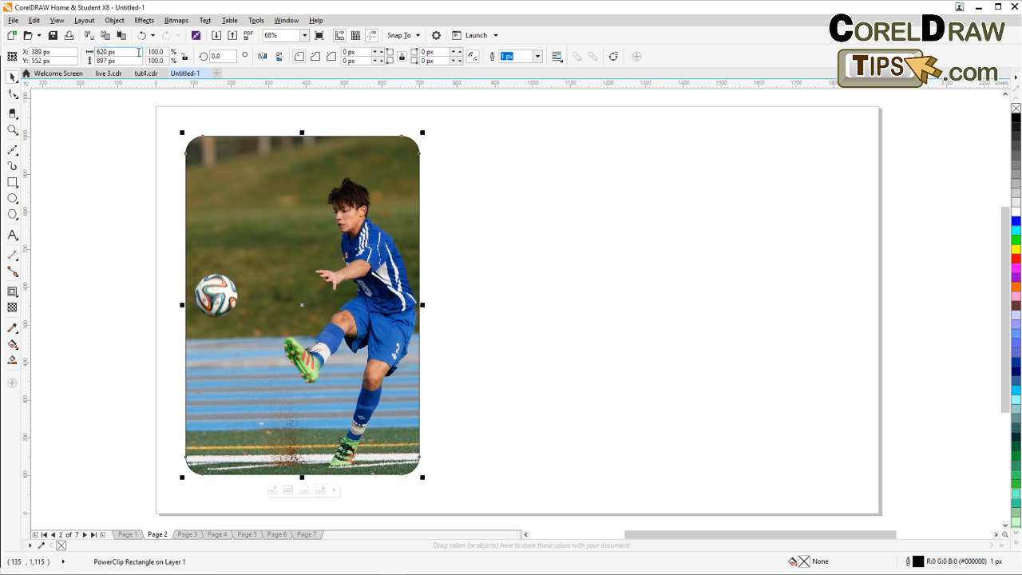
Undo the PowerClip and delete the rounded rectangle.
{"action": "left_click", "coordinate": [142, 35]}
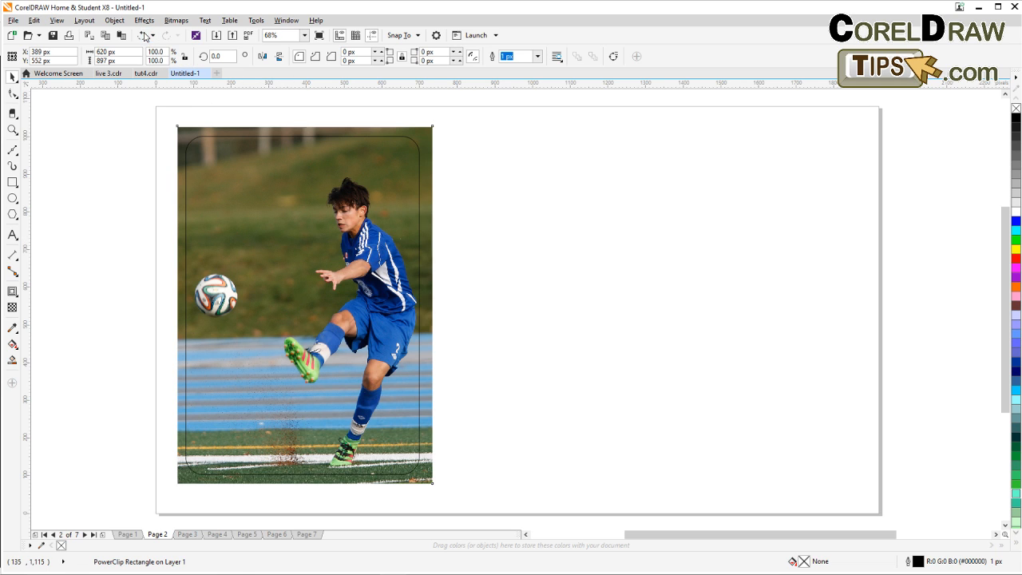
{"action": "left_click", "coordinate": [266, 186]}
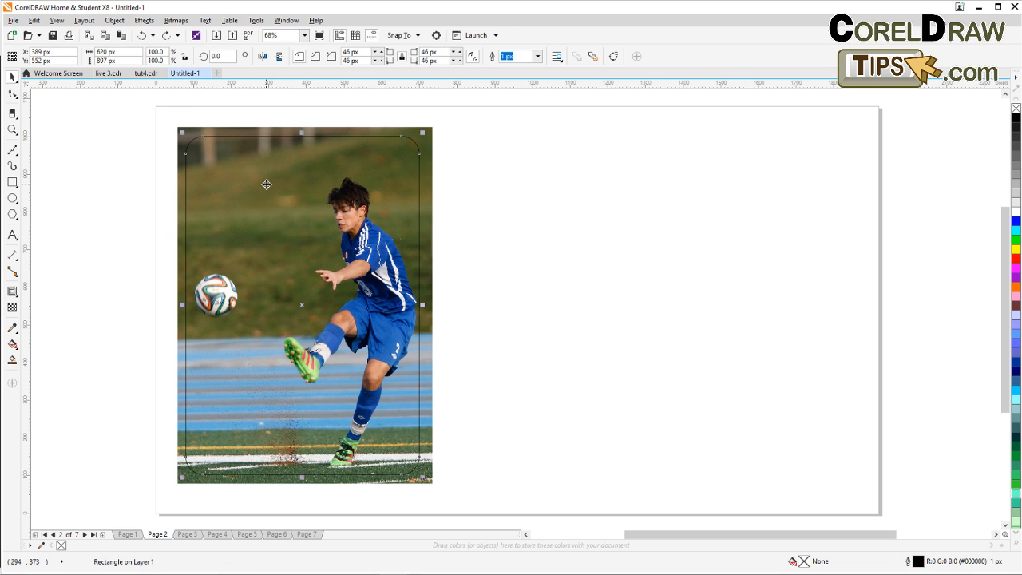
{"action": "key", "text": "Delete"}
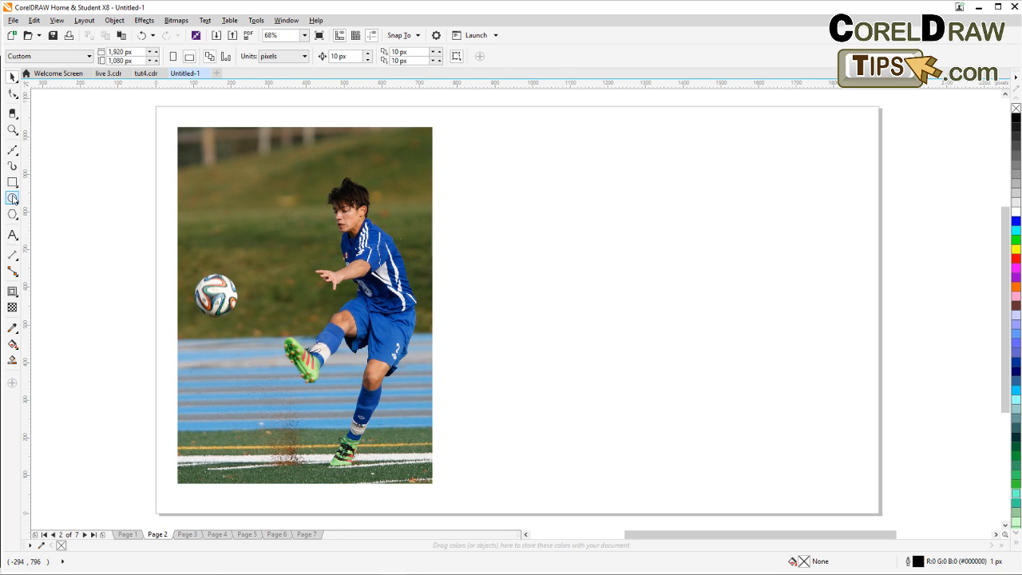
Draw an ellipse about 629 × 842 px over the soccer photo.
{"action": "left_click", "coordinate": [12, 198]}
{"action": "left_click_drag", "start_coordinate": [190, 144], "coordinate": [429, 464]}
{"action": "left_click", "coordinate": [12, 77]}
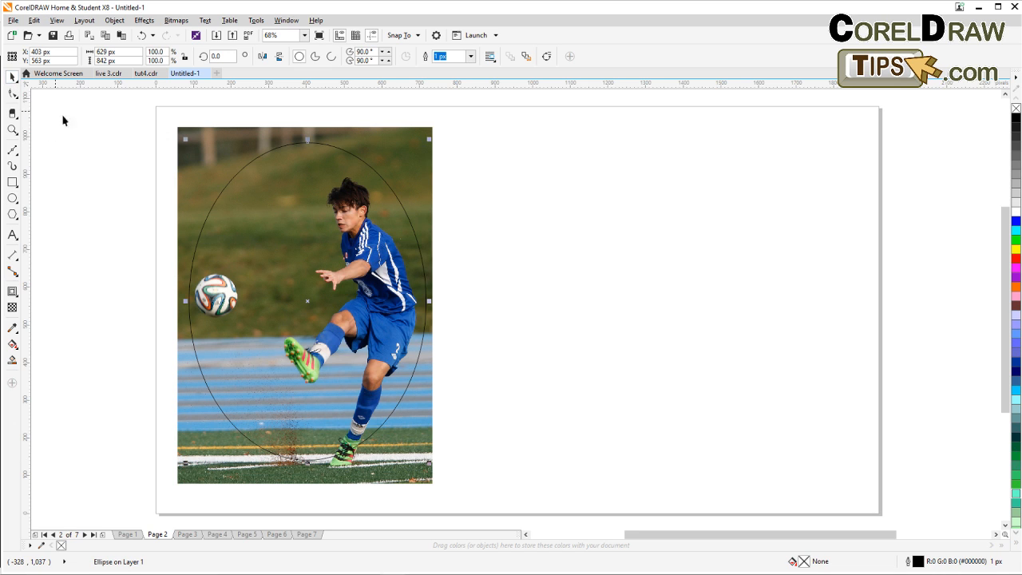
Place the soccer photo inside the ellipse with PowerClip's Place Inside Frame.
{"action": "left_click", "coordinate": [218, 163]}
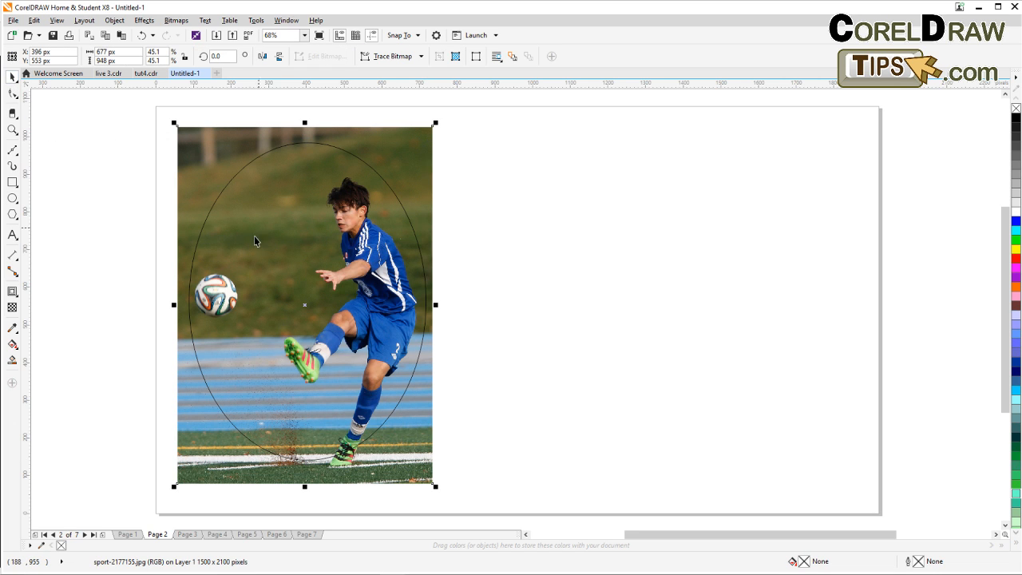
{"action": "left_click", "coordinate": [114, 20]}
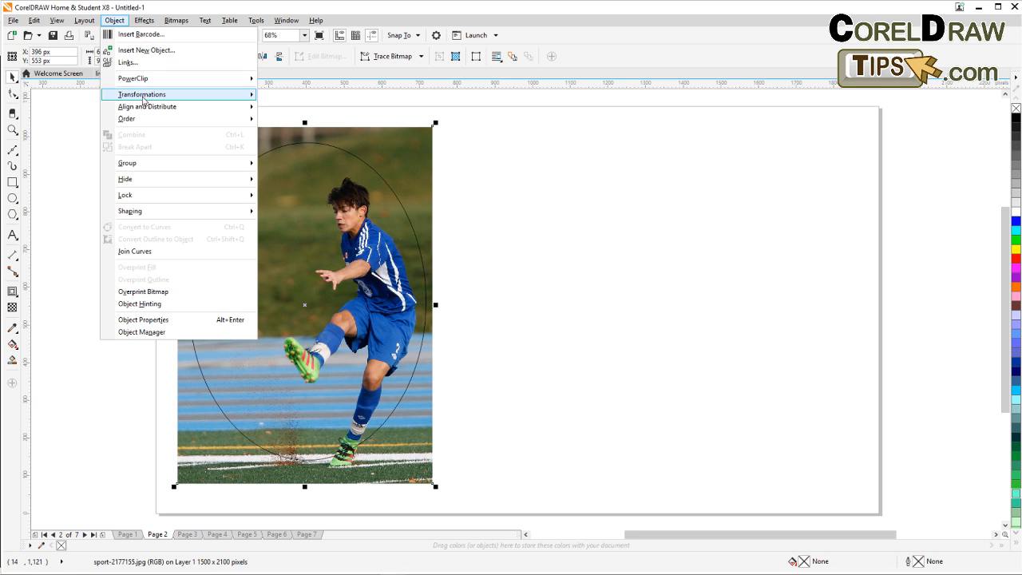
{"action": "mouse_move", "coordinate": [143, 80]}
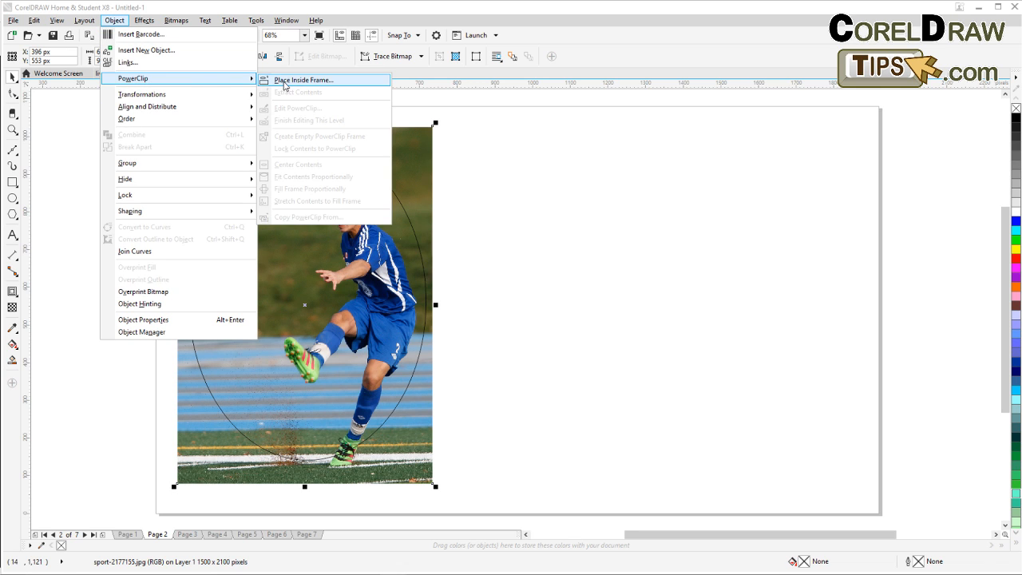
{"action": "left_click", "coordinate": [284, 81]}
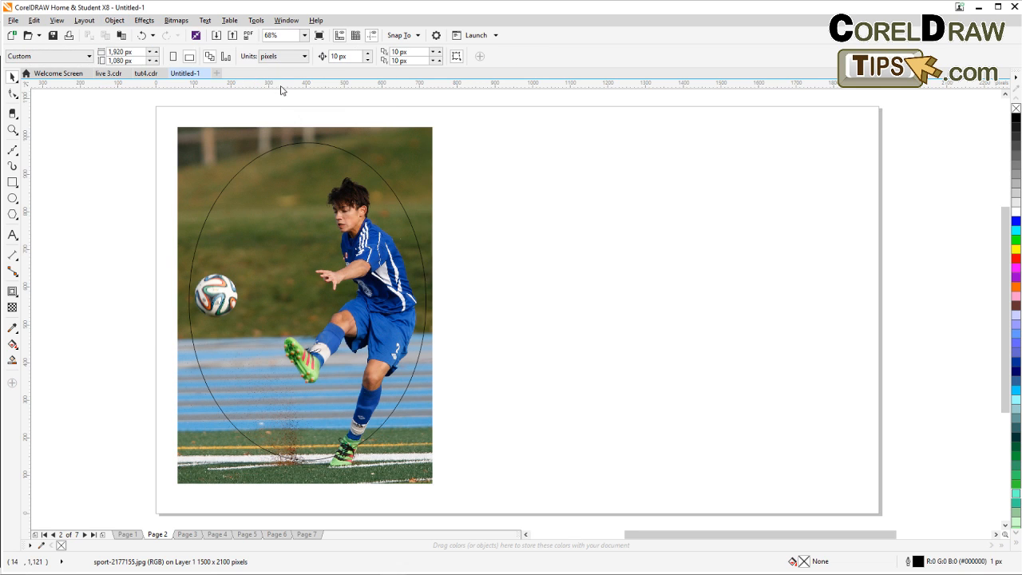
{"action": "left_click", "coordinate": [256, 156]}
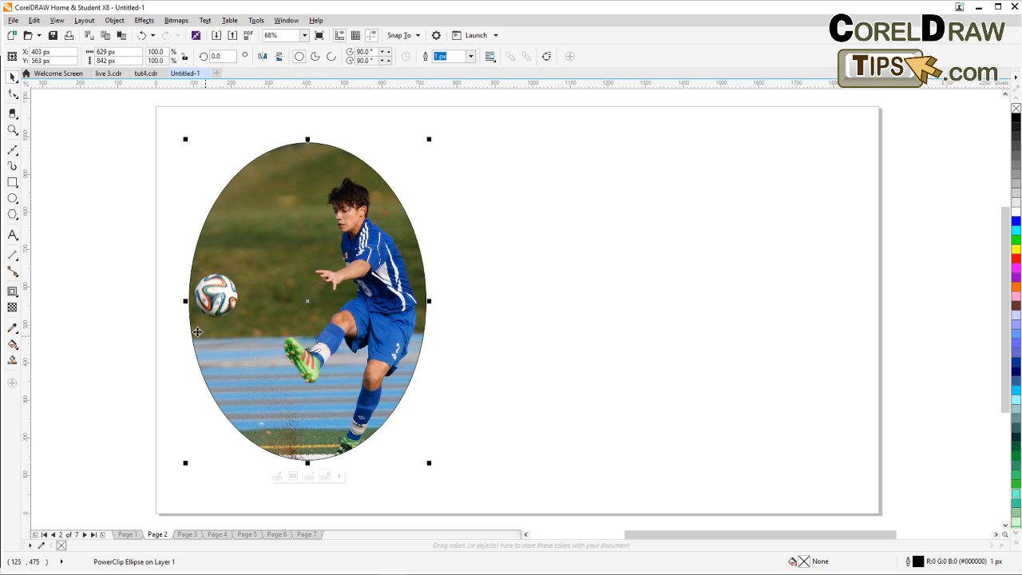
Move the clipped ellipse slightly left on the page.
{"action": "left_click", "coordinate": [131, 238]}
{"action": "left_click", "coordinate": [279, 243]}
{"action": "left_click_drag", "start_coordinate": [267, 279], "coordinate": [251, 281]}
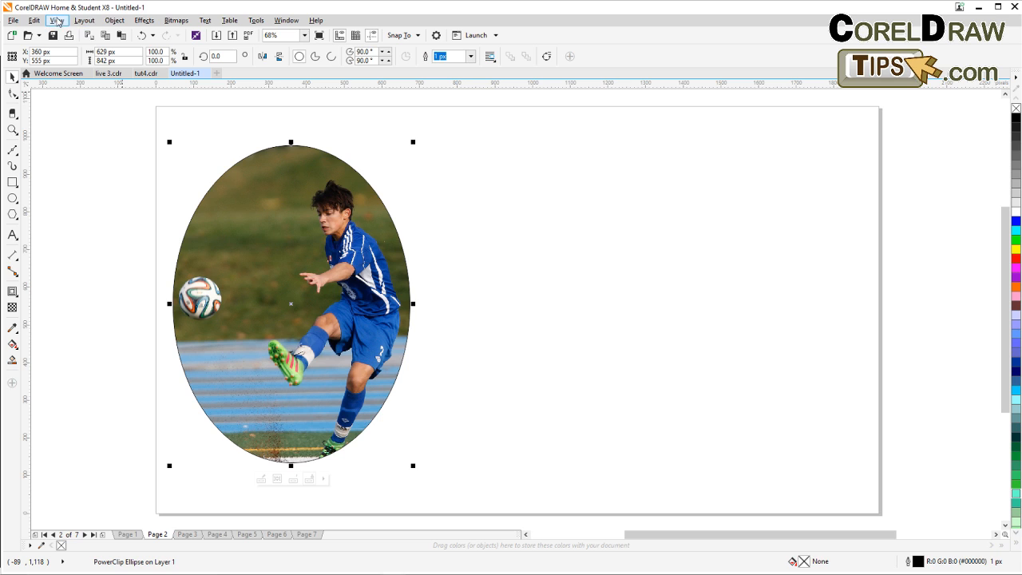
Switch the view to Wireframe, select the ellipse, and switch back to Enhanced view.
{"action": "left_click", "coordinate": [57, 20]}
{"action": "left_click", "coordinate": [78, 46]}
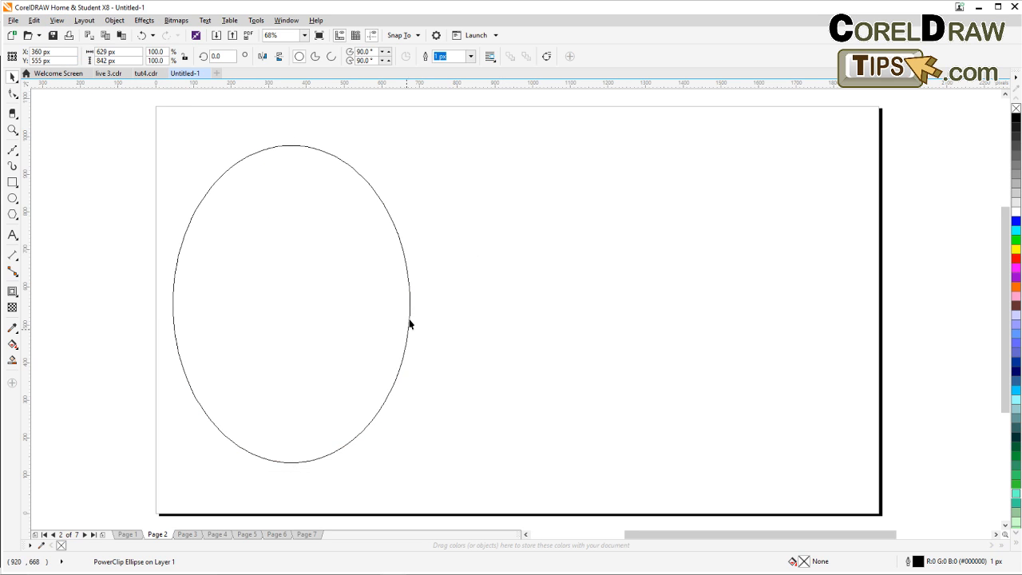
{"action": "left_click", "coordinate": [276, 303]}
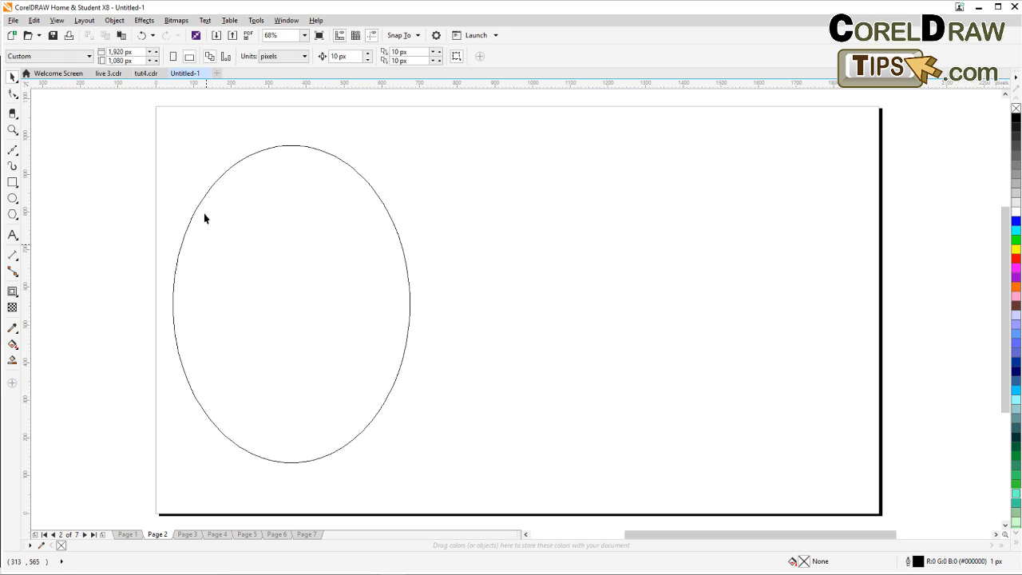
{"action": "left_click", "coordinate": [281, 244]}
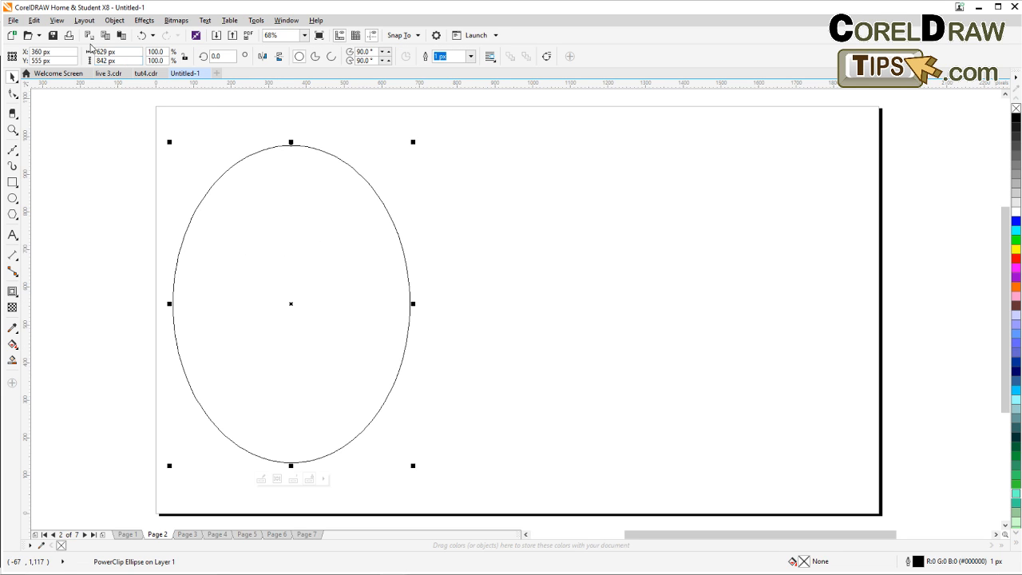
{"action": "left_click", "coordinate": [57, 20]}
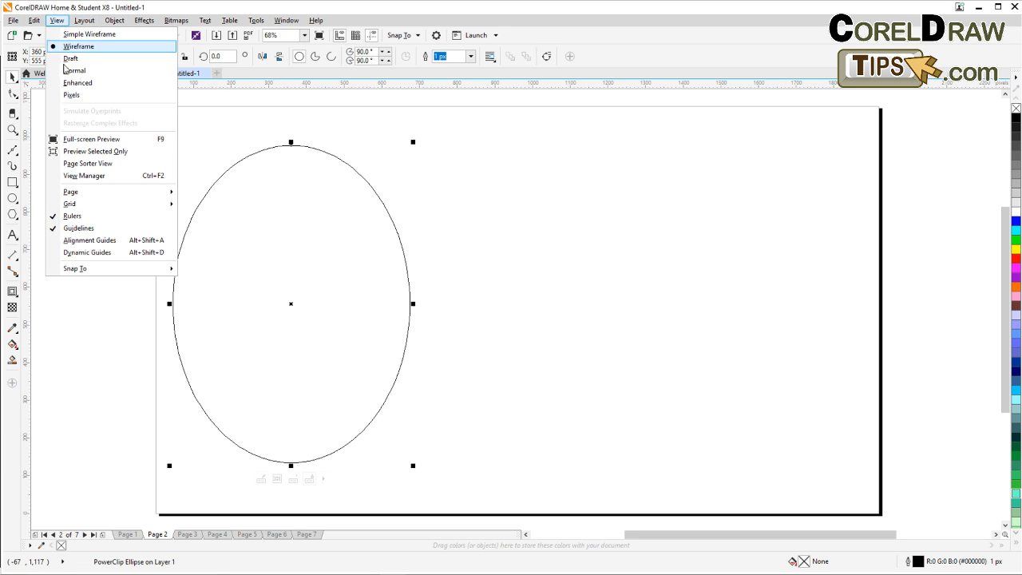
{"action": "left_click", "coordinate": [69, 84]}
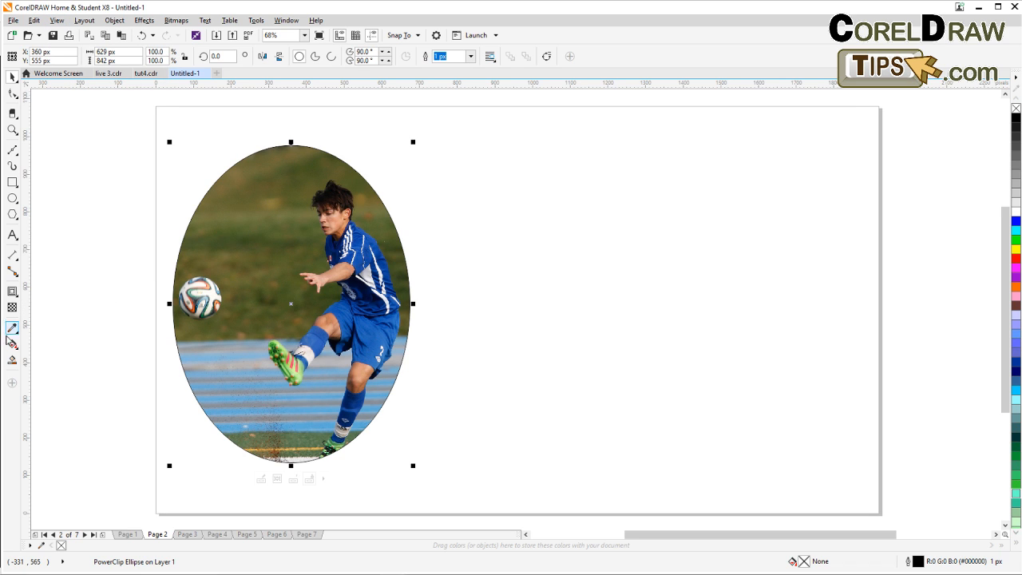
Give the clipped ellipse a 10 px red outline in the Outline Pen dialog.
{"action": "double_click", "coordinate": [909, 563]}
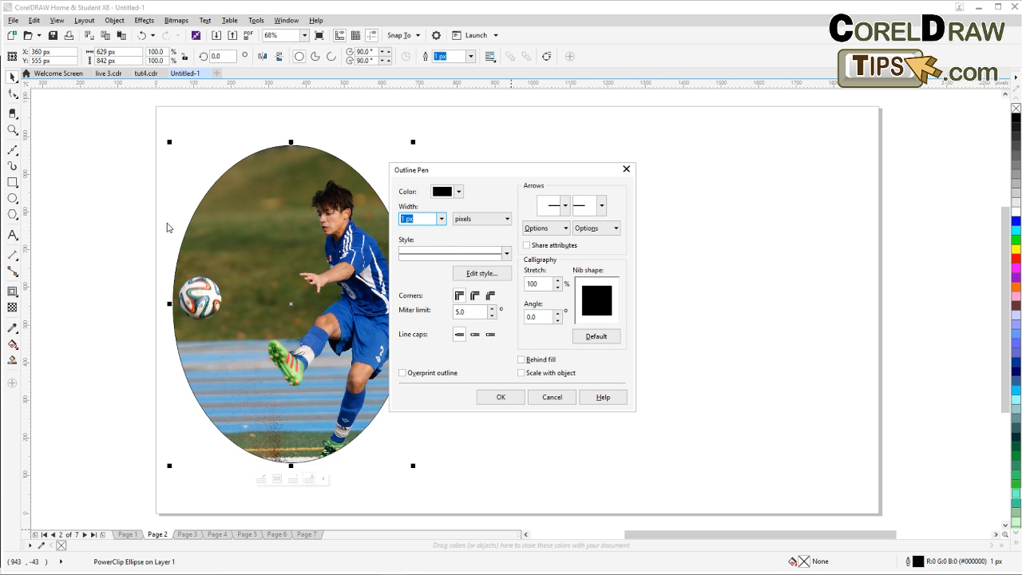
{"action": "left_click", "coordinate": [440, 219]}
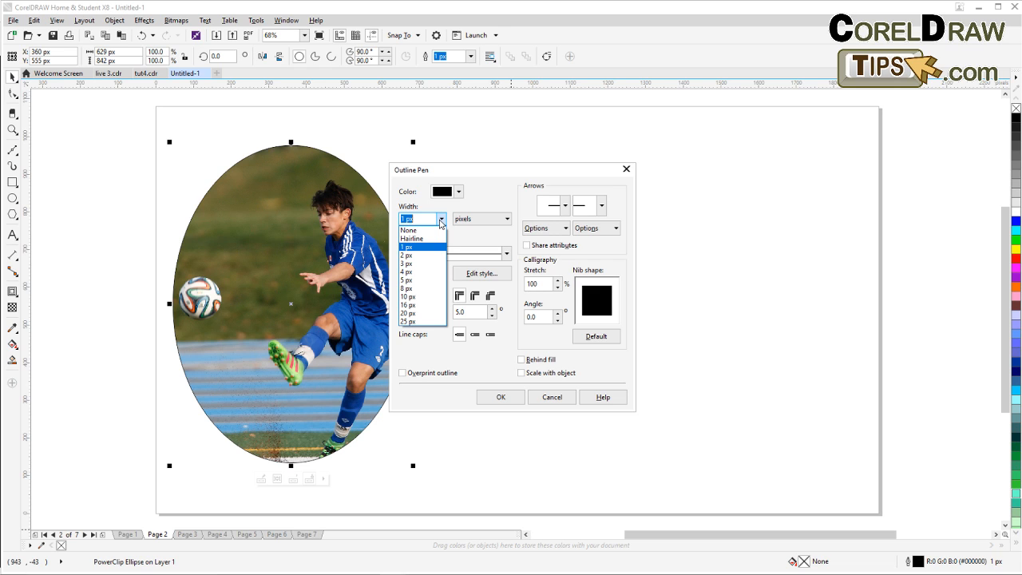
{"action": "left_click", "coordinate": [411, 296]}
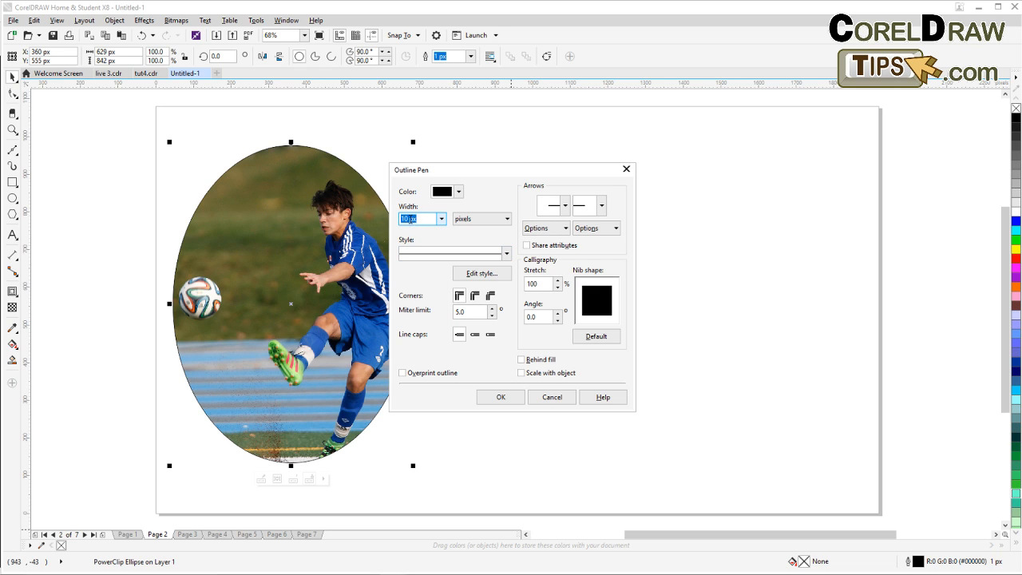
{"action": "left_click", "coordinate": [459, 194]}
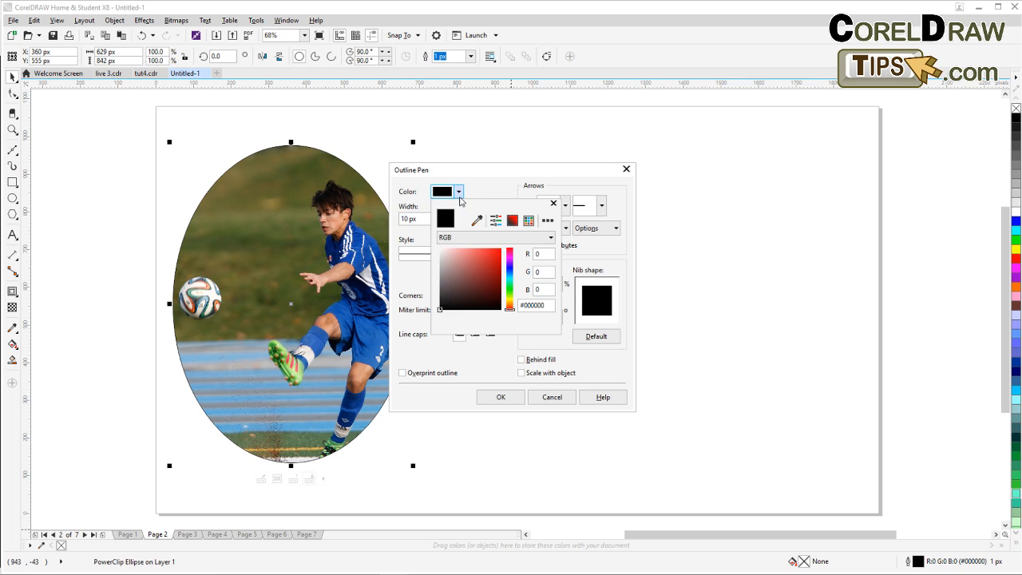
{"action": "left_click", "coordinate": [501, 249]}
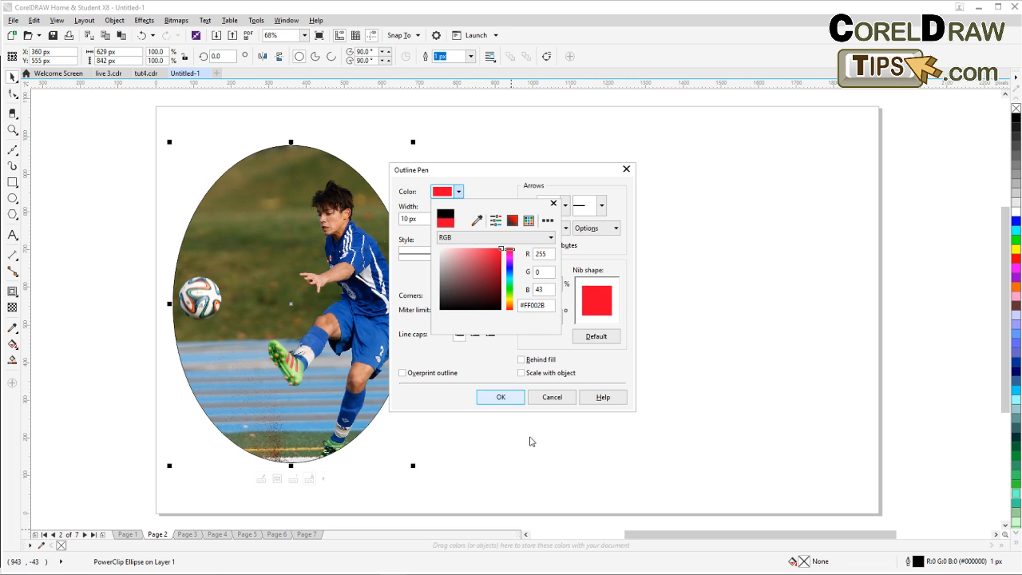
{"action": "left_click", "coordinate": [506, 401]}
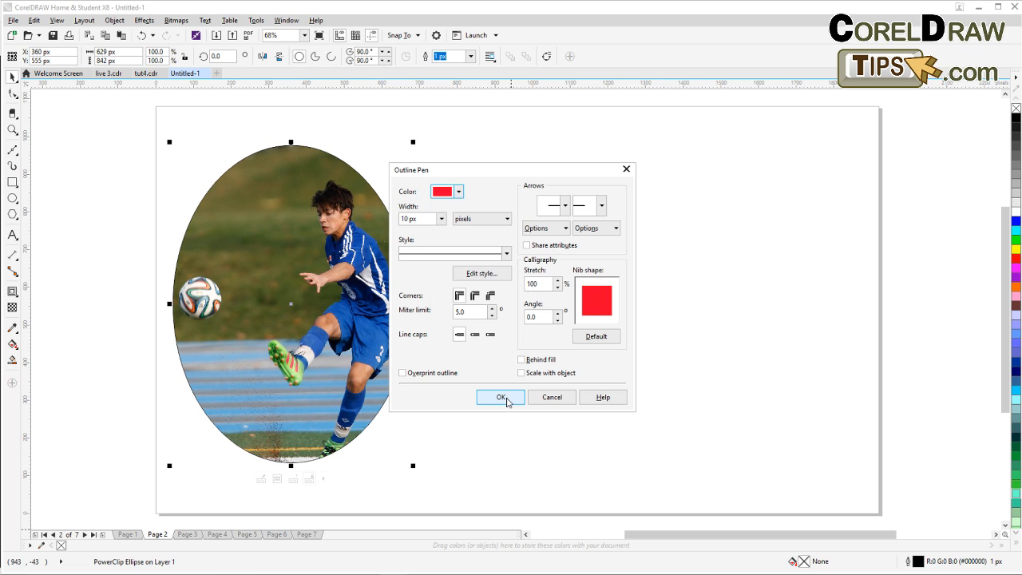
{"action": "left_click", "coordinate": [503, 399]}
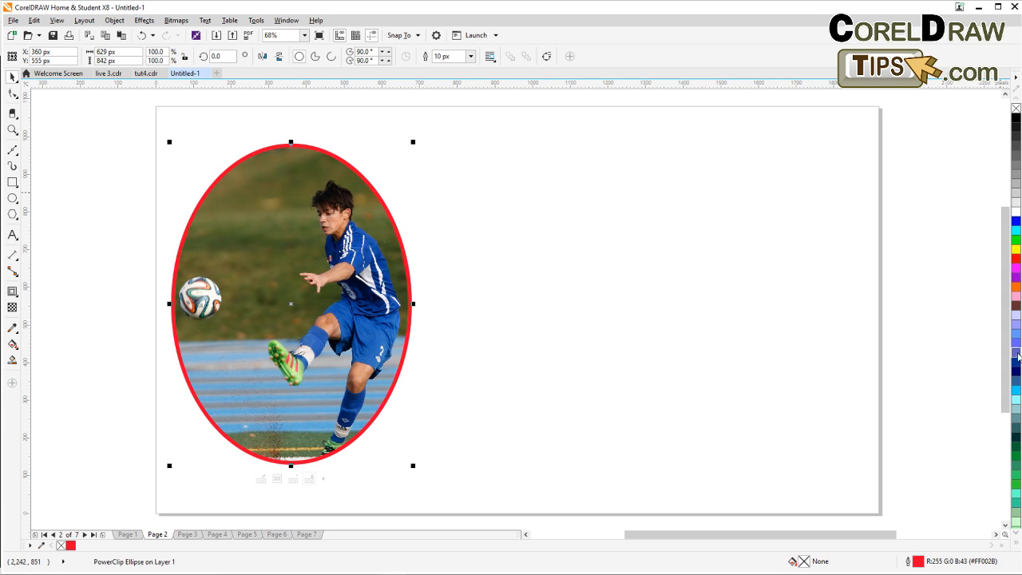
Try purple and orange outline colours on the ellipse from the colour palette, then deselect it.
{"action": "right_click", "coordinate": [1016, 273]}
{"action": "right_click", "coordinate": [1016, 278]}
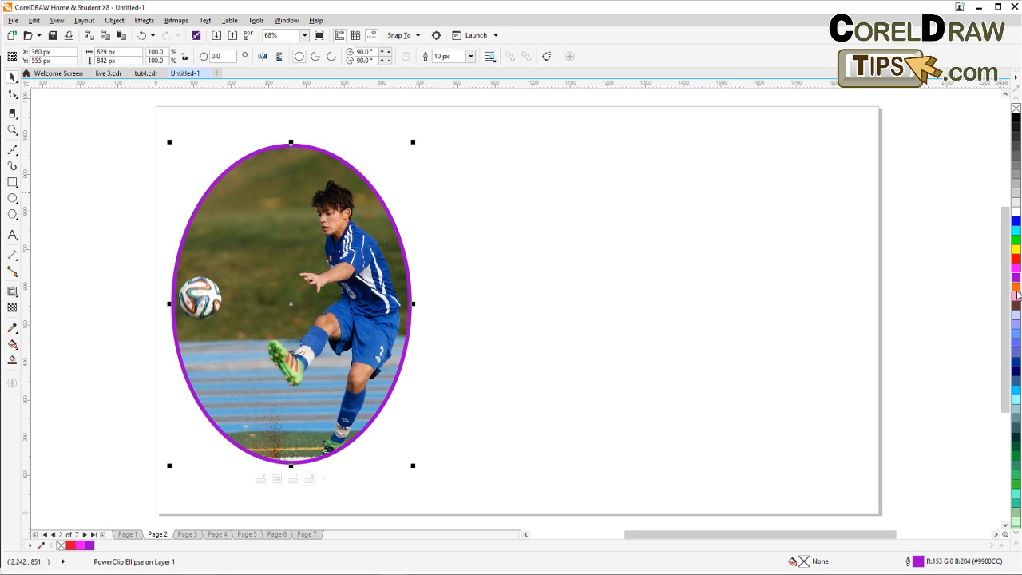
{"action": "right_click", "coordinate": [1015, 289]}
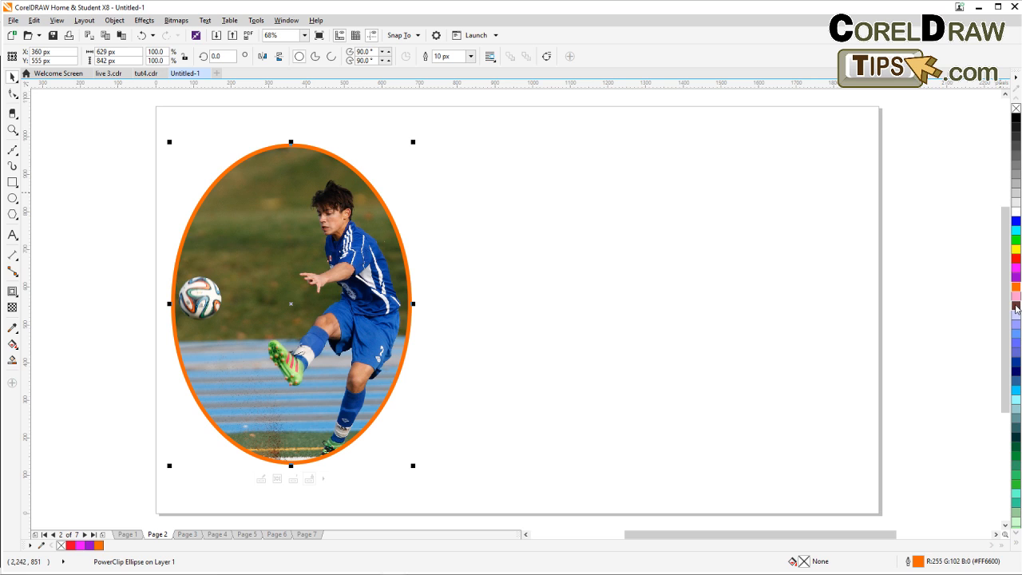
{"action": "left_click", "coordinate": [678, 320]}
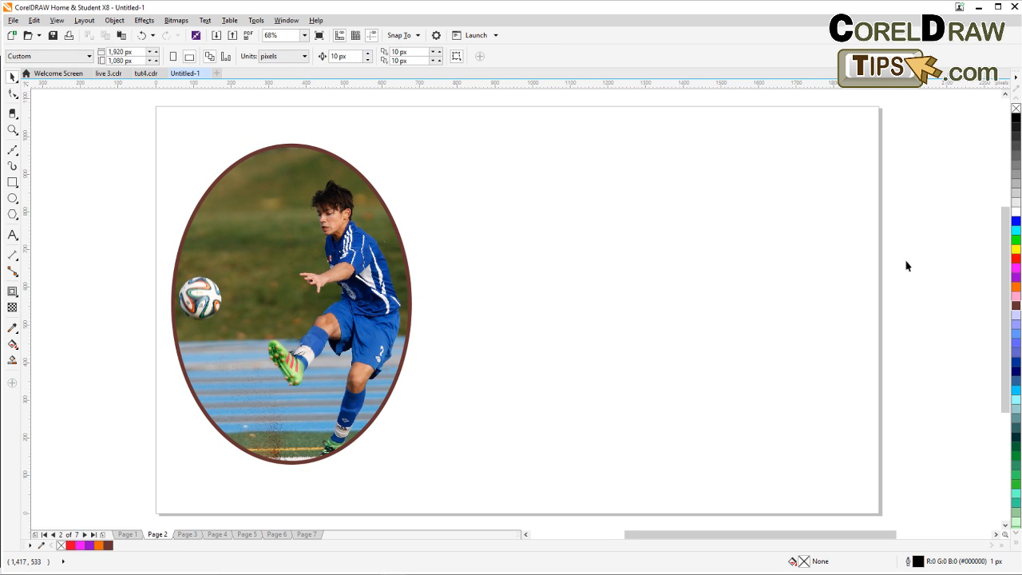
Reselect the ellipse, set its outline colour to blue from the palette, and deselect it.
{"action": "left_click", "coordinate": [412, 304]}
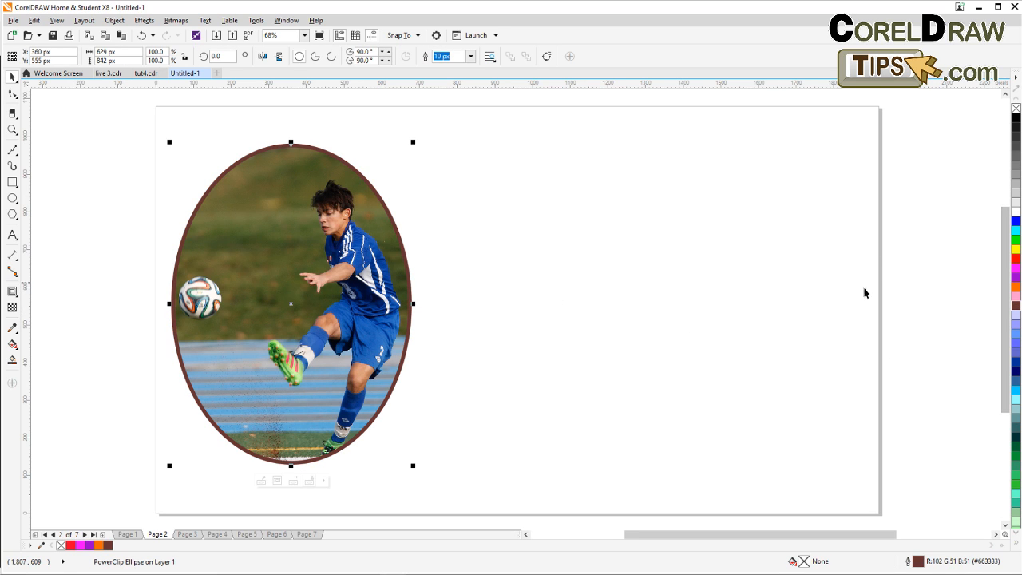
{"action": "right_click", "coordinate": [1016, 318]}
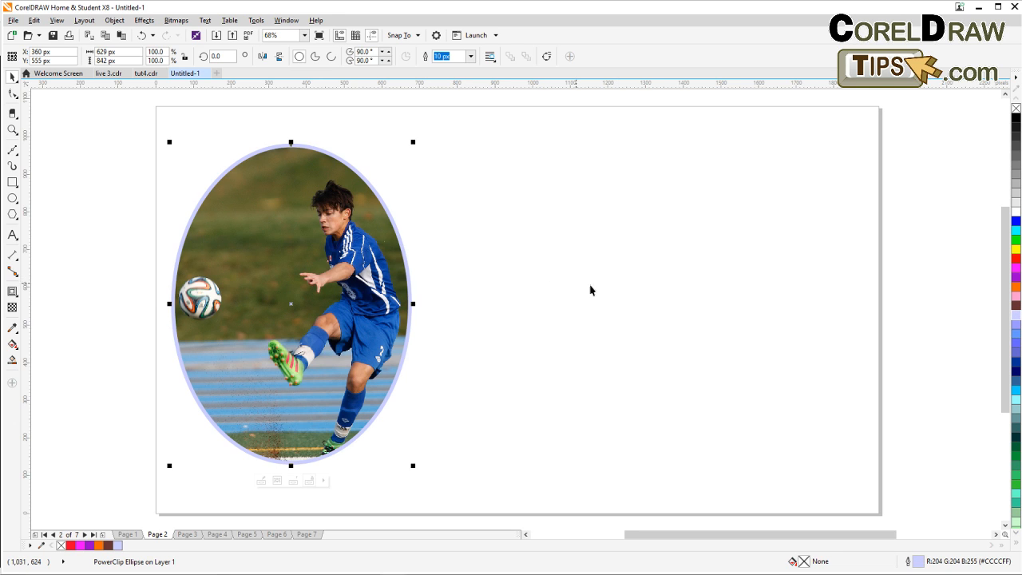
{"action": "right_click", "coordinate": [1016, 333]}
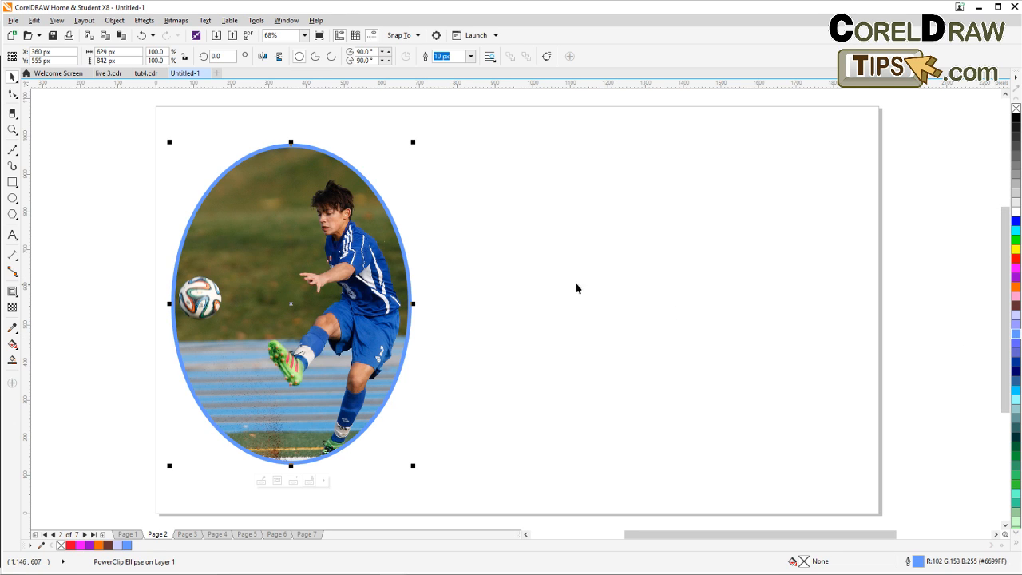
{"action": "left_click", "coordinate": [497, 291]}
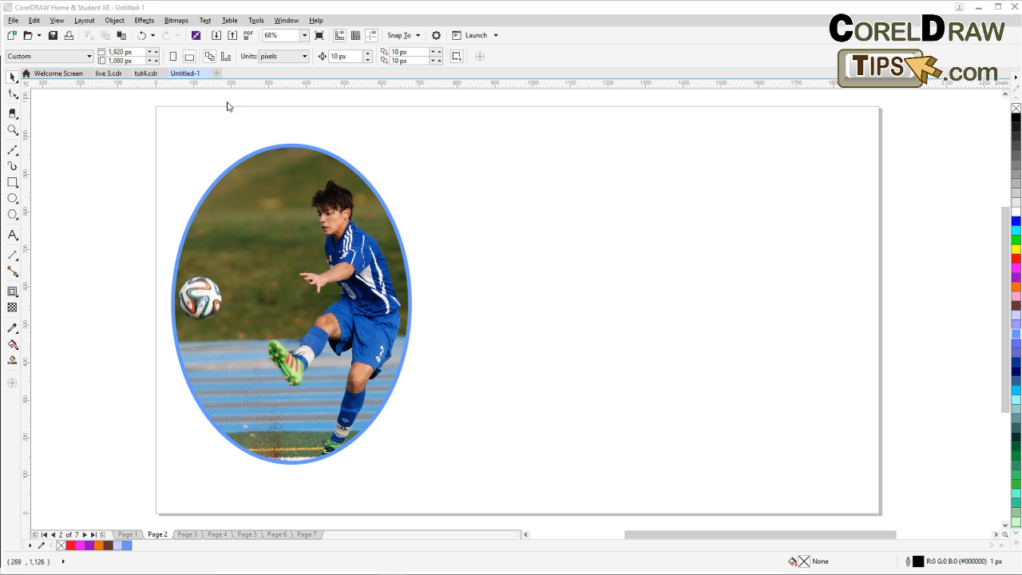
Import the engagement-1718244 photo from the Desktop and place it on the page.
{"action": "key", "text": "ctrl+i"}
{"action": "scroll", "coordinate": [514, 149], "scroll_direction": "down", "scroll_amount": 1}
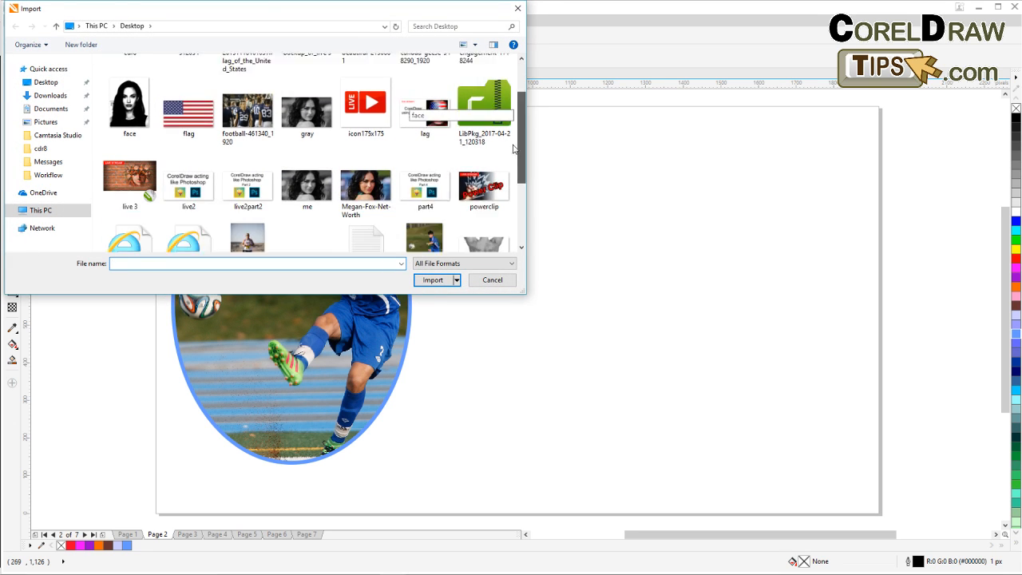
{"action": "scroll", "coordinate": [514, 148], "scroll_direction": "down", "scroll_amount": 2}
{"action": "scroll", "coordinate": [504, 231], "scroll_direction": "up", "scroll_amount": 3}
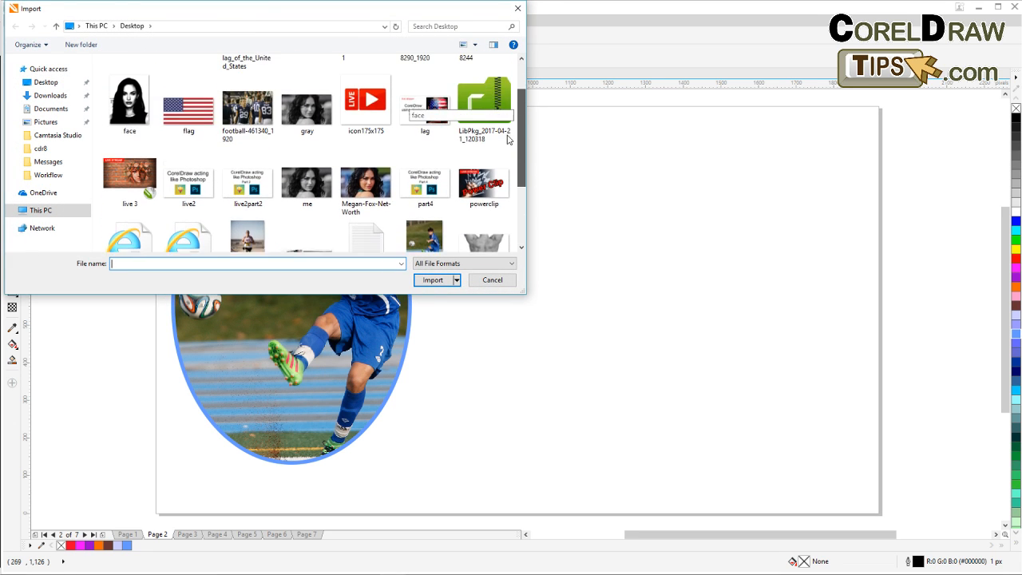
{"action": "scroll", "coordinate": [512, 118], "scroll_direction": "up", "scroll_amount": 1}
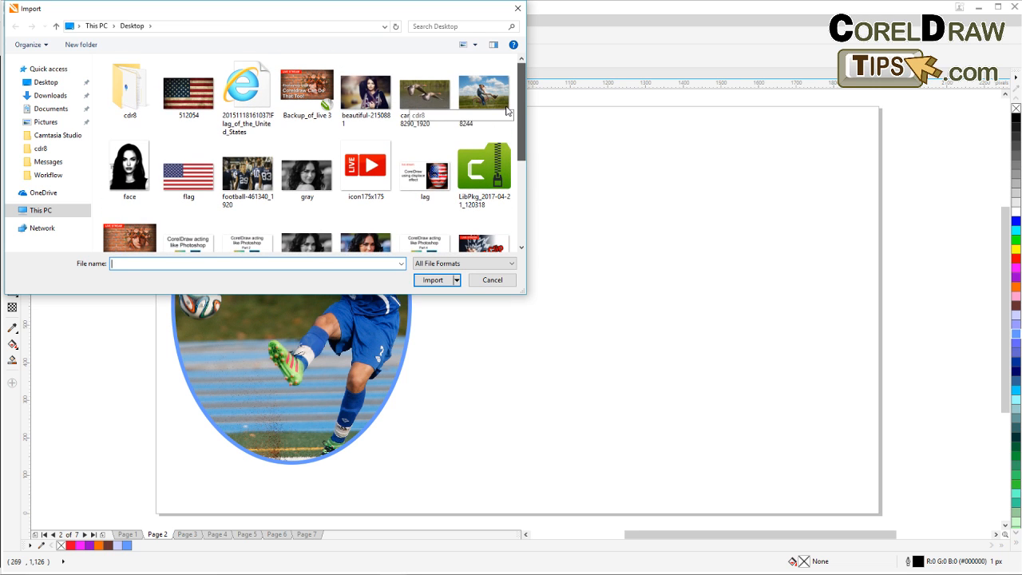
{"action": "double_click", "coordinate": [483, 95]}
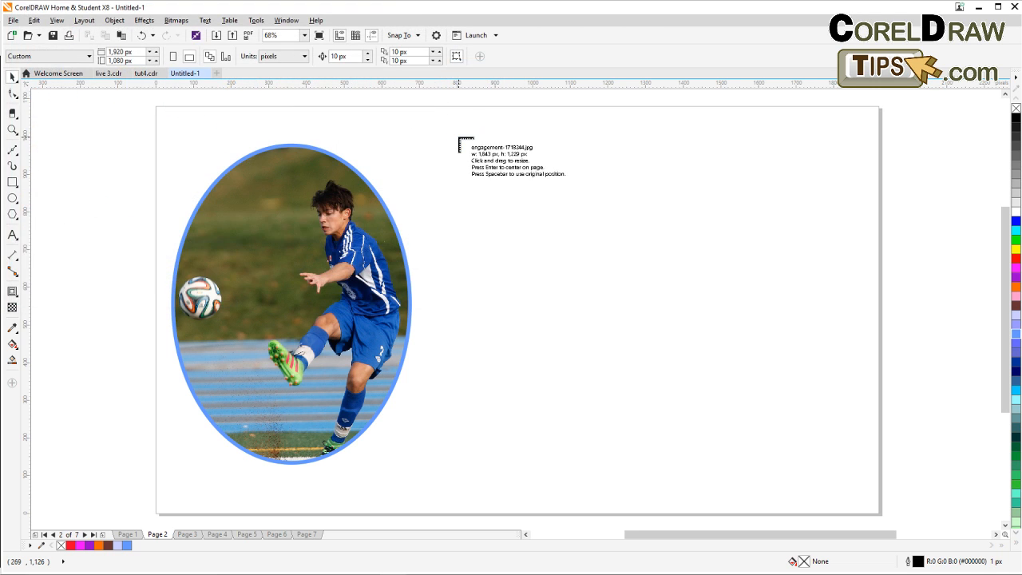
{"action": "left_click", "coordinate": [462, 143]}
Scale the imported engagement photo down from its corner and move it onto the page beside the ellipse.
{"action": "scroll", "coordinate": [597, 314], "scroll_direction": "down", "scroll_amount": 3}
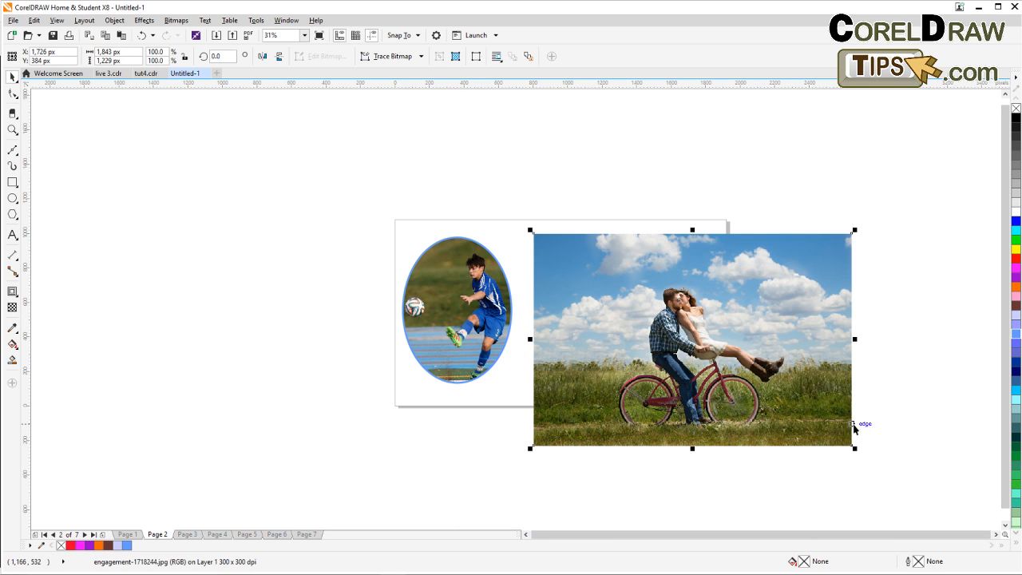
{"action": "left_click_drag", "start_coordinate": [855, 447], "coordinate": [713, 393]}
{"action": "left_click_drag", "start_coordinate": [777, 339], "coordinate": [607, 365]}
{"action": "scroll", "coordinate": [465, 351], "scroll_direction": "up", "scroll_amount": 1}
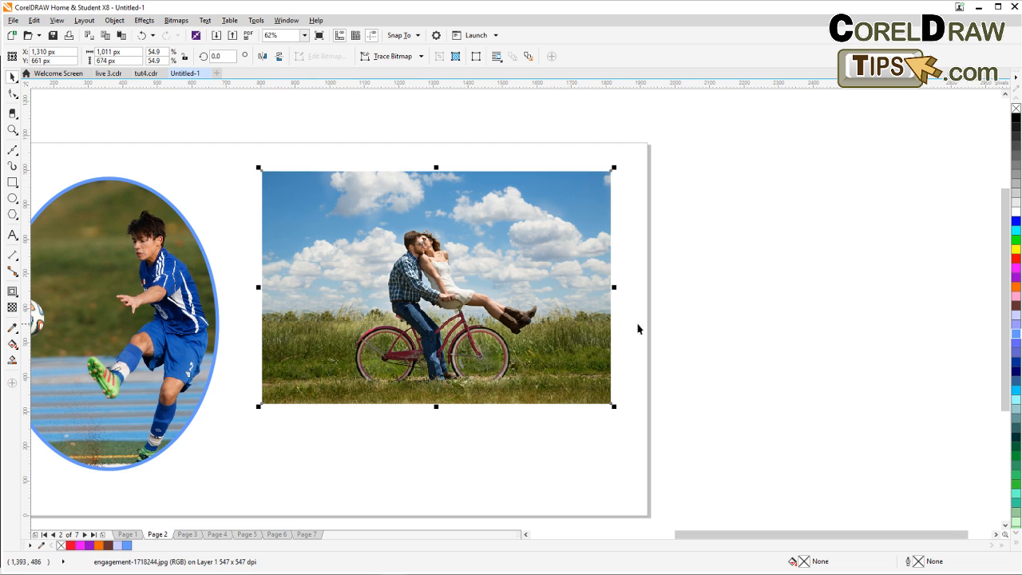
{"action": "left_click_drag", "start_coordinate": [501, 327], "coordinate": [494, 364]}
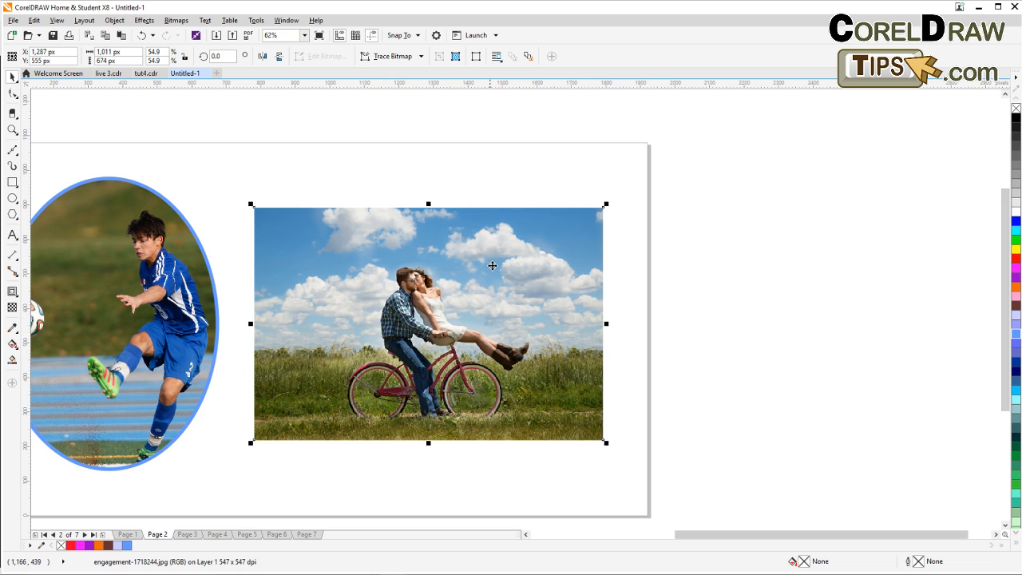
Zoom in to inspect the engagement photo, then delete it.
{"action": "scroll", "coordinate": [399, 343], "scroll_direction": "up", "scroll_amount": 4}
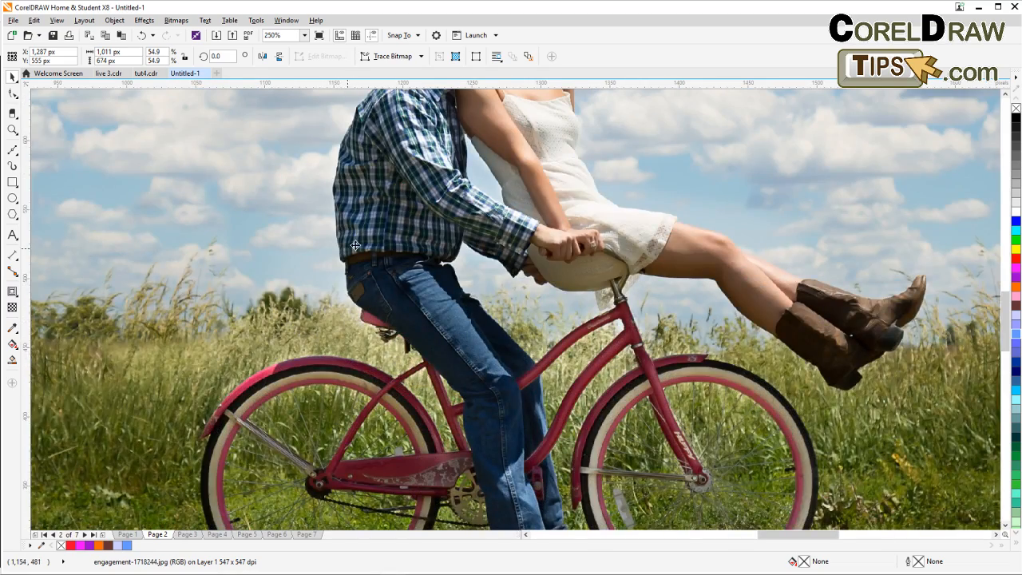
{"action": "scroll", "coordinate": [355, 245], "scroll_direction": "up", "scroll_amount": 2}
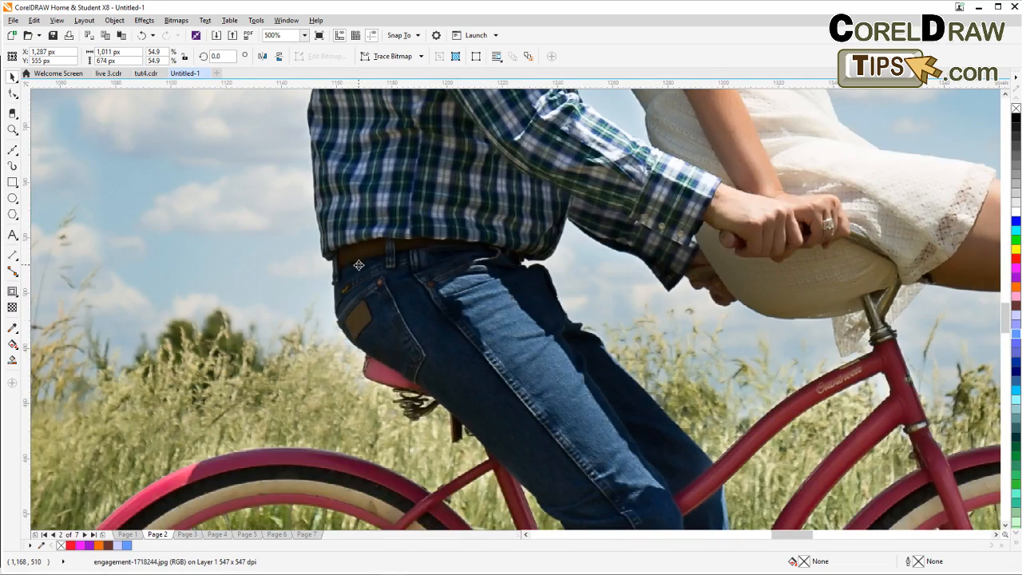
{"action": "scroll", "coordinate": [312, 254], "scroll_direction": "down", "scroll_amount": 4}
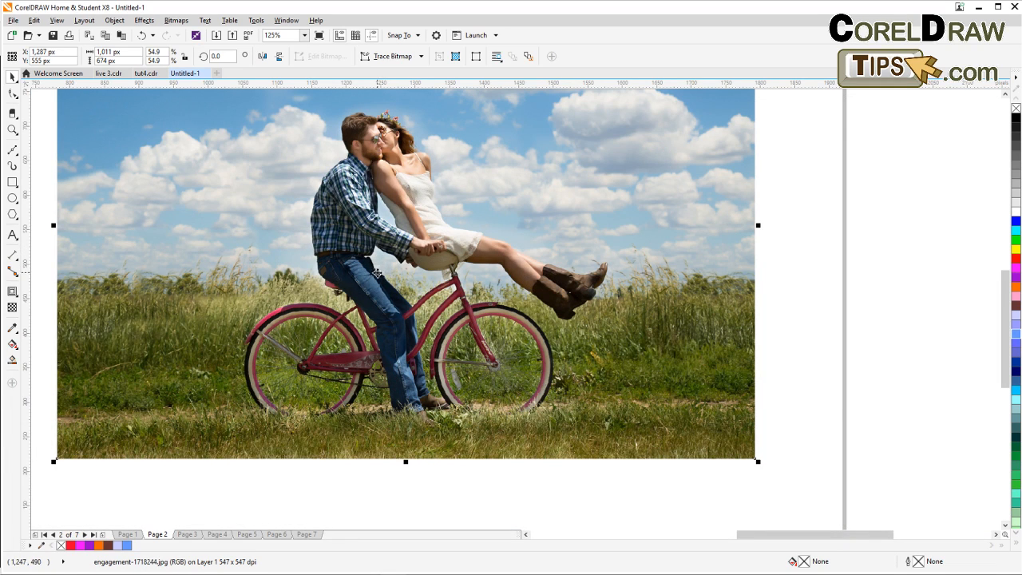
{"action": "scroll", "coordinate": [406, 338], "scroll_direction": "down", "scroll_amount": 2}
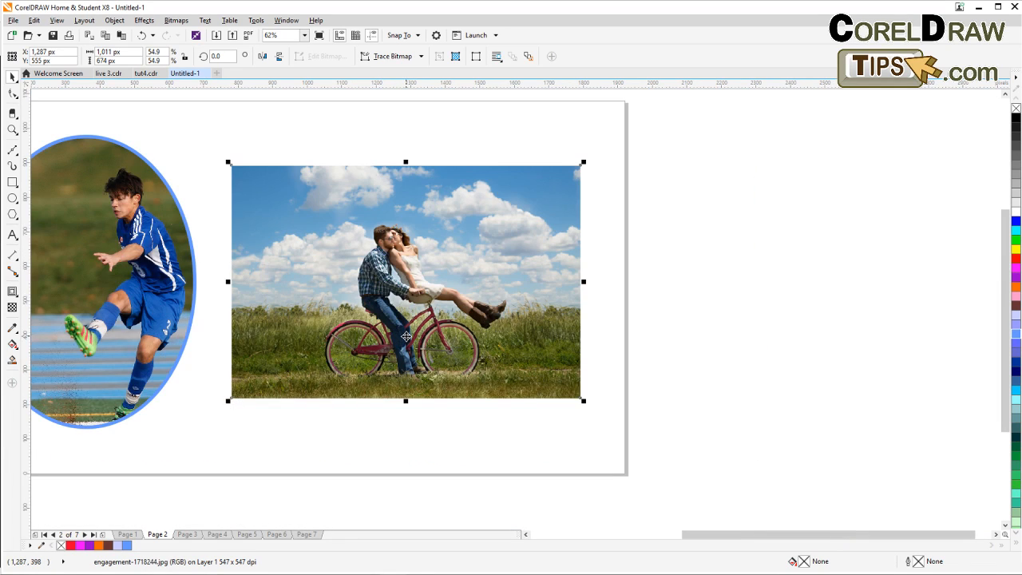
{"action": "key", "text": "Delete"}
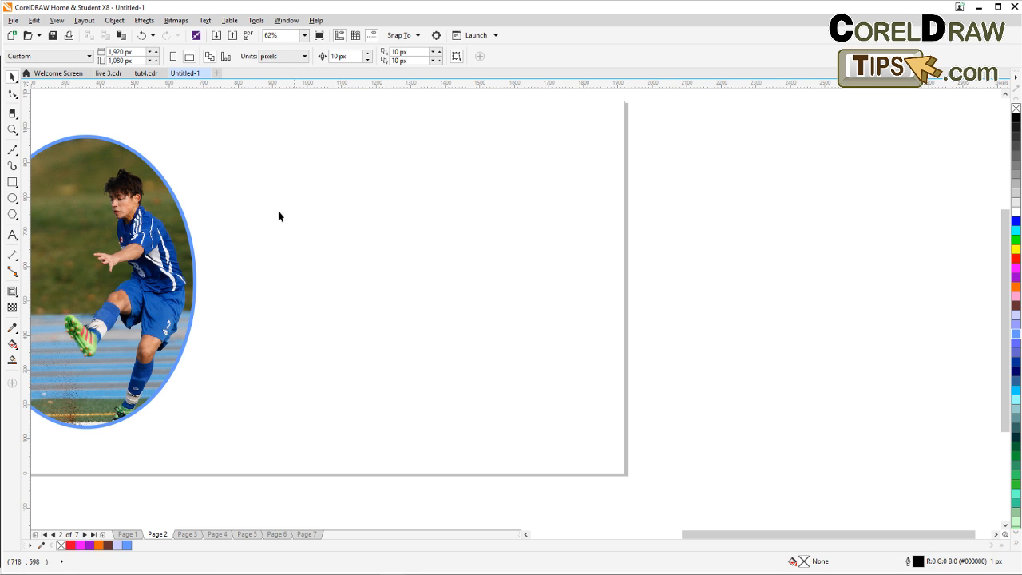
{"action": "left_click", "coordinate": [216, 36]}
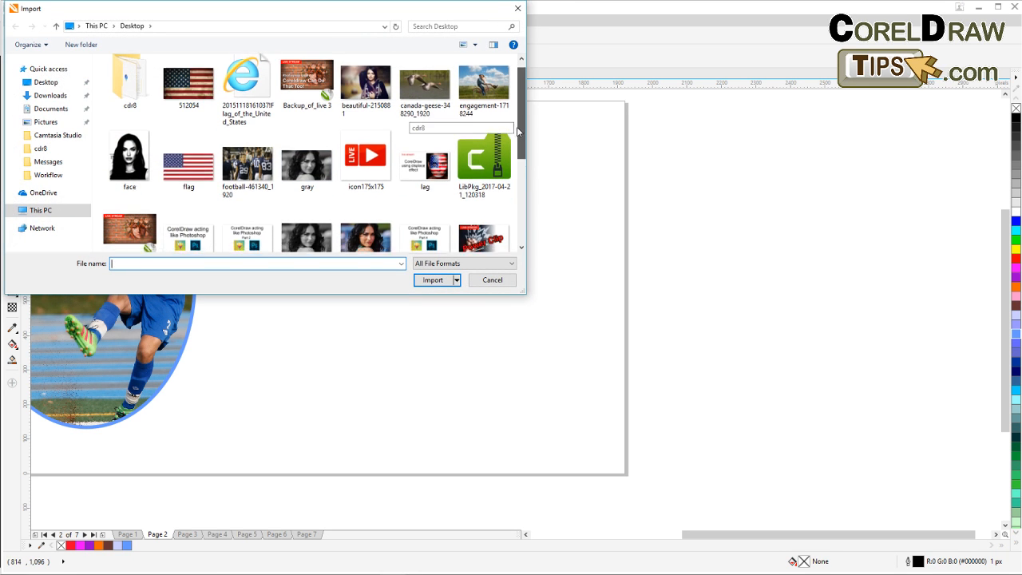
{"action": "scroll", "coordinate": [516, 123], "scroll_direction": "down", "scroll_amount": 3}
{"action": "scroll", "coordinate": [523, 104], "scroll_direction": "up", "scroll_amount": 3}
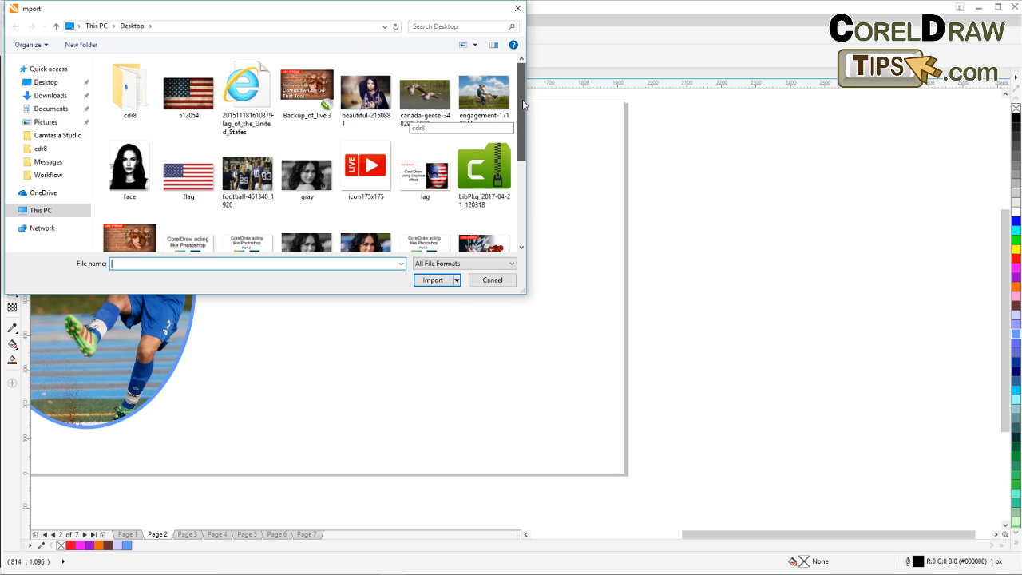
{"action": "left_click", "coordinate": [492, 280]}
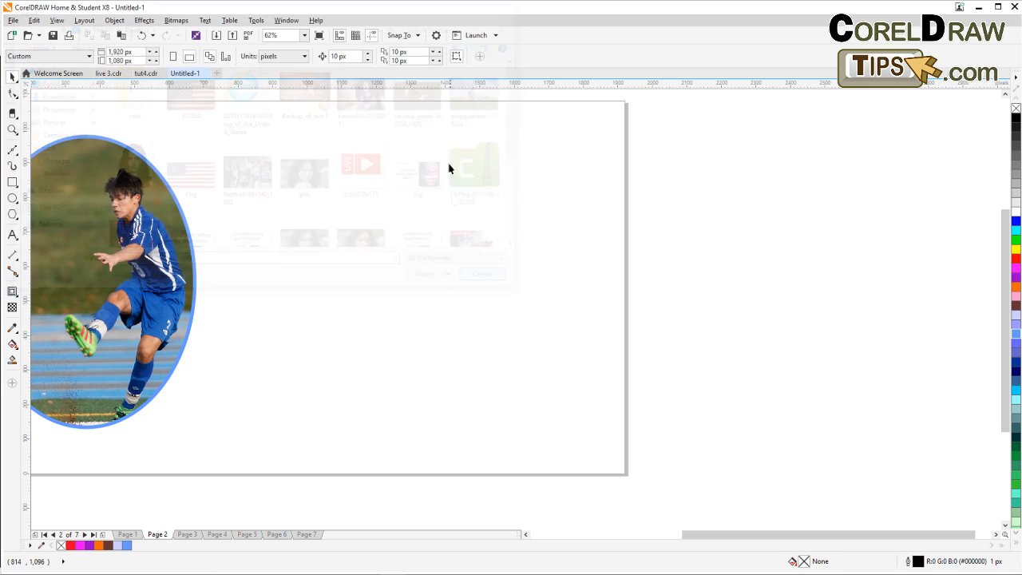
Switch to page 6 with the geese photo, choose the Bezier tool and place the first nodes at the front goose's tail tip.
{"action": "left_click", "coordinate": [310, 534]}
{"action": "left_click", "coordinate": [276, 534]}
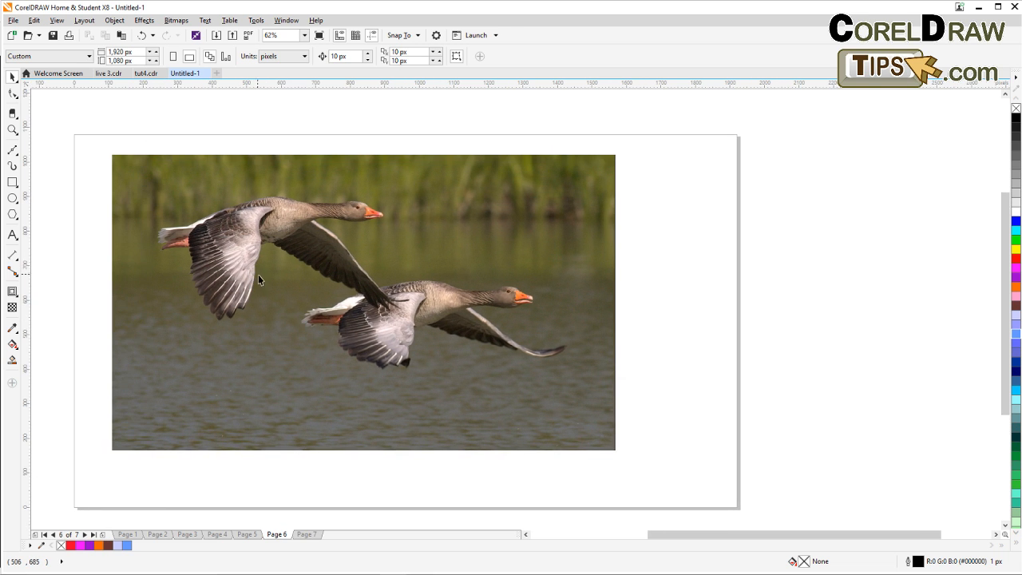
{"action": "scroll", "coordinate": [271, 245], "scroll_direction": "up", "scroll_amount": 2}
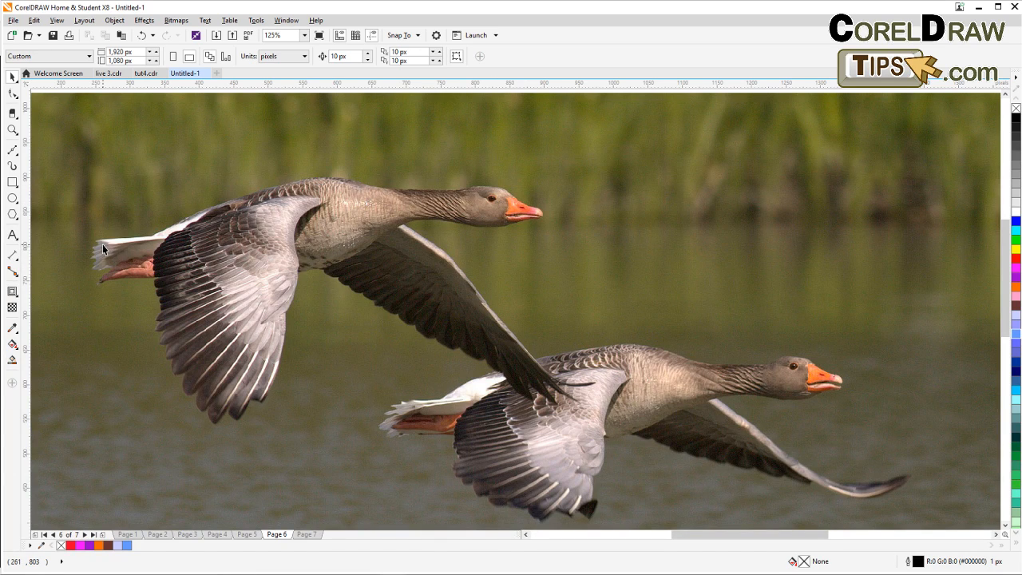
{"action": "left_click", "coordinate": [12, 149]}
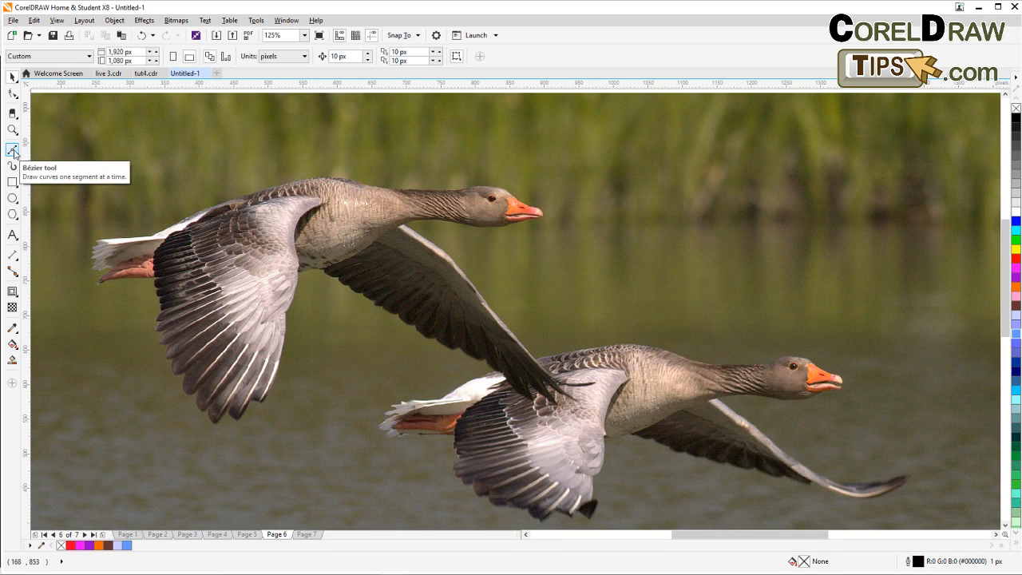
{"action": "left_click", "coordinate": [14, 153]}
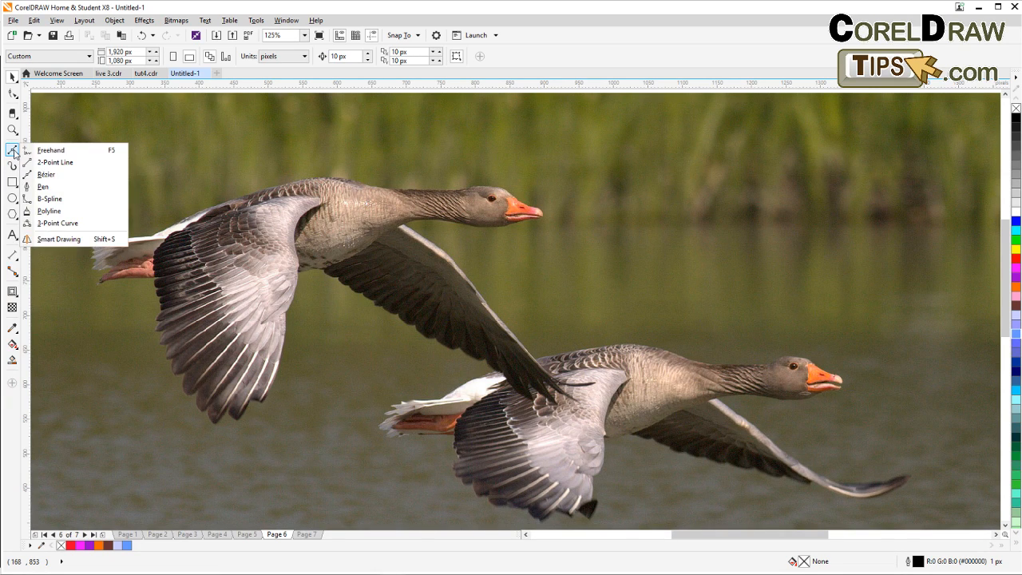
{"action": "left_click", "coordinate": [46, 176]}
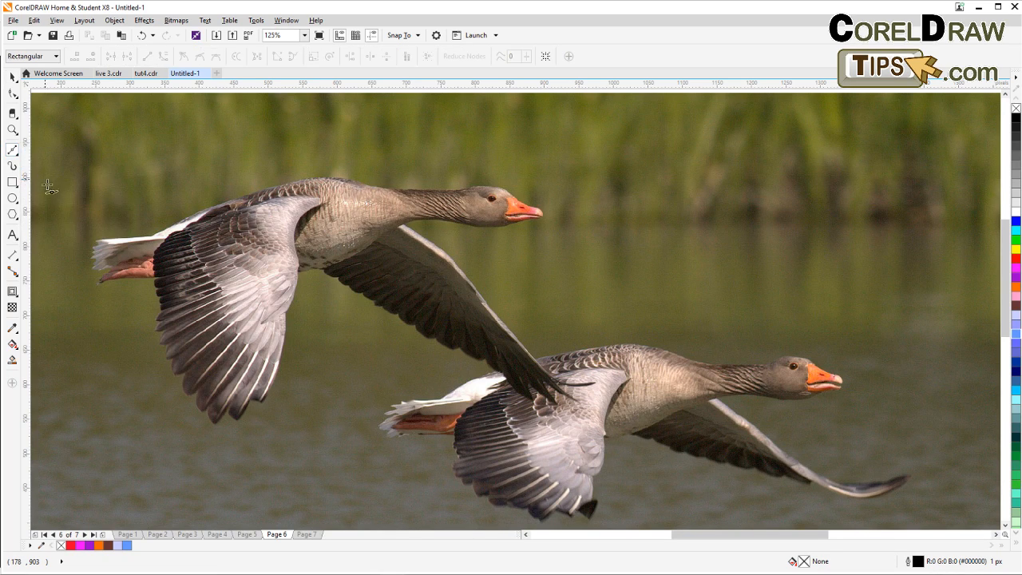
{"action": "scroll", "coordinate": [100, 259], "scroll_direction": "up", "scroll_amount": 4}
{"action": "left_click_drag", "start_coordinate": [110, 270], "coordinate": [141, 329]}
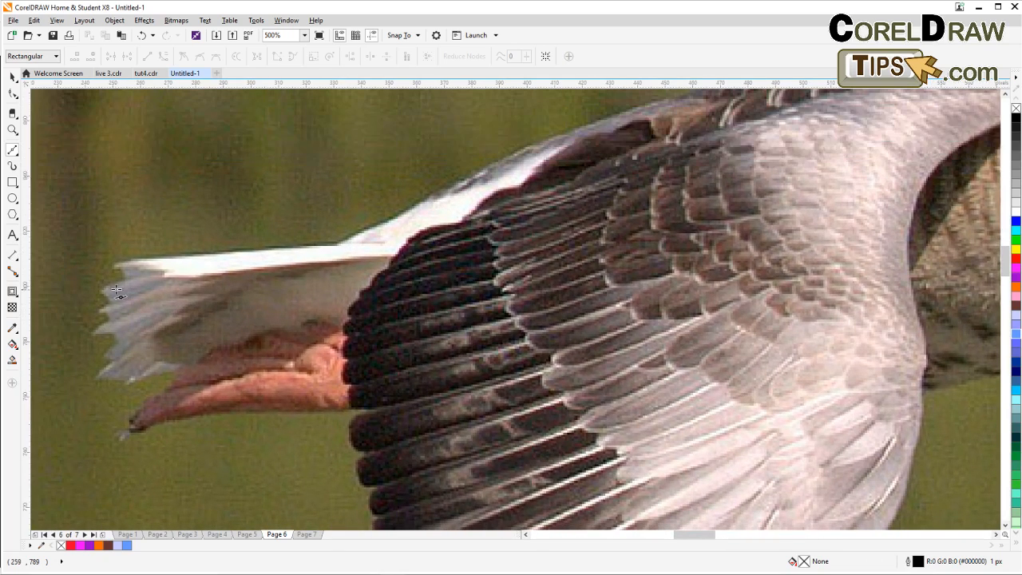
{"action": "left_click", "coordinate": [104, 291]}
{"action": "left_click", "coordinate": [124, 281]}
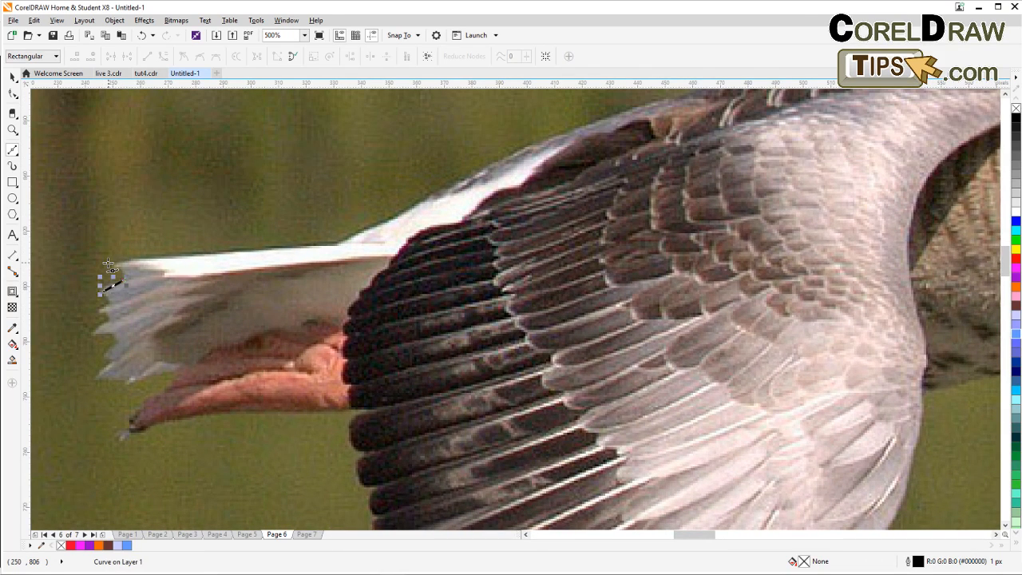
Continue the Bezier outline along the top of the tail and up the wing's upper edge.
{"action": "left_click", "coordinate": [109, 265]}
{"action": "left_click", "coordinate": [159, 257]}
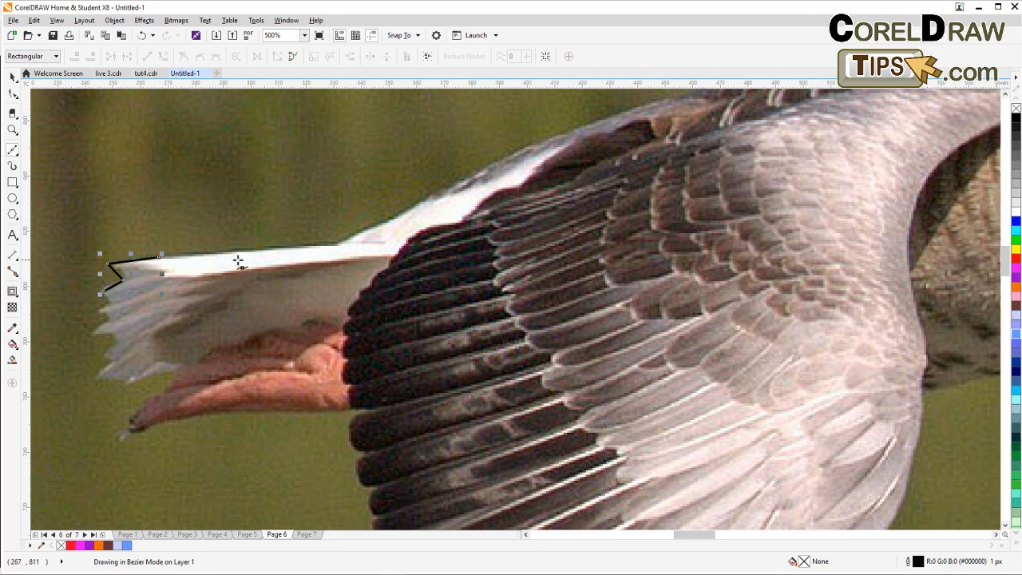
{"action": "left_click_drag", "start_coordinate": [245, 249], "coordinate": [264, 248]}
{"action": "left_click", "coordinate": [336, 244]}
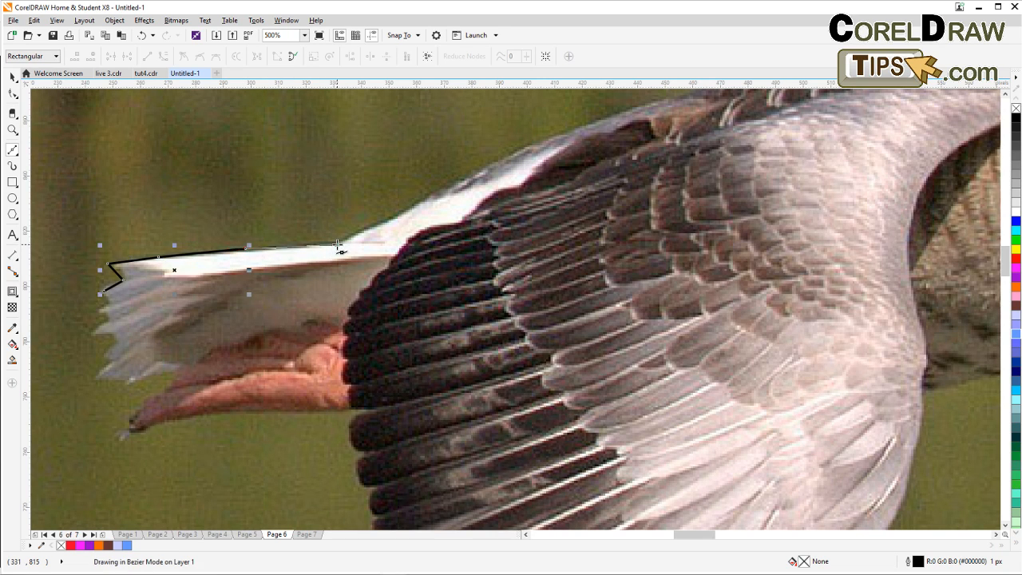
{"action": "left_click", "coordinate": [403, 212]}
{"action": "left_click", "coordinate": [462, 179]}
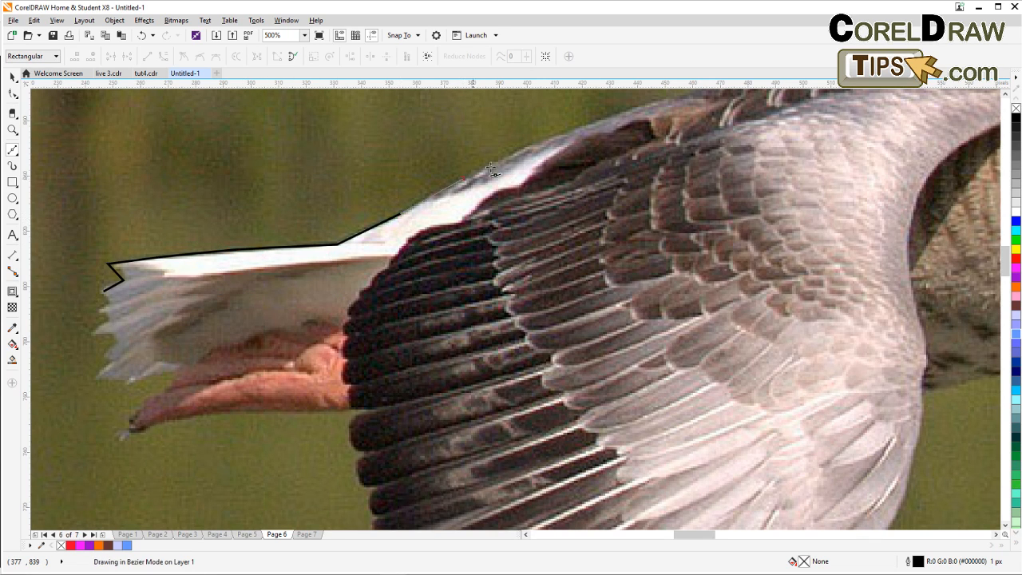
{"action": "left_click_drag", "start_coordinate": [589, 132], "coordinate": [348, 264]}
{"action": "left_click", "coordinate": [344, 259]}
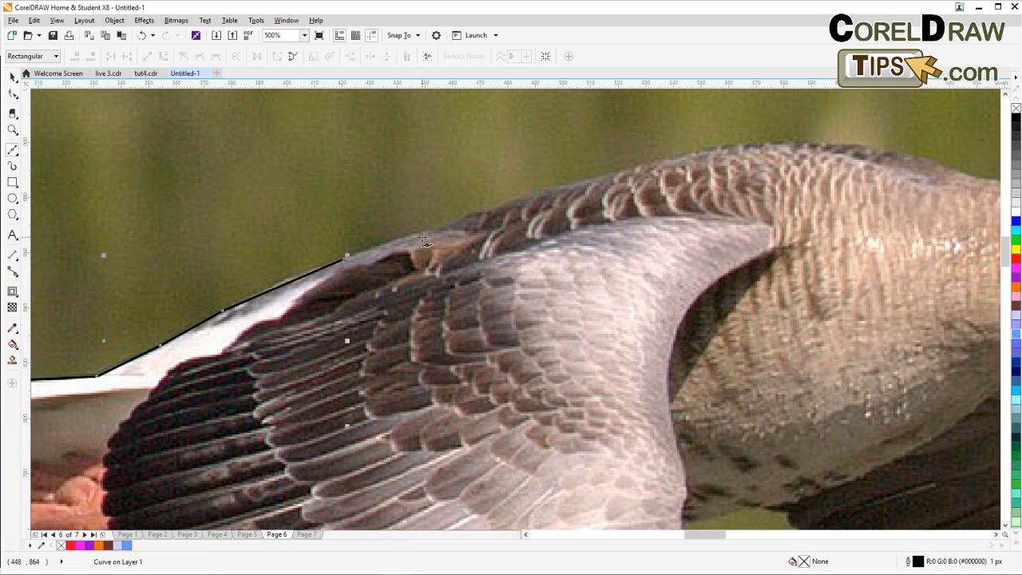
Extend the outline with nodes along the goose's back toward the base of the neck.
{"action": "left_click", "coordinate": [424, 231]}
{"action": "left_click", "coordinate": [466, 218]}
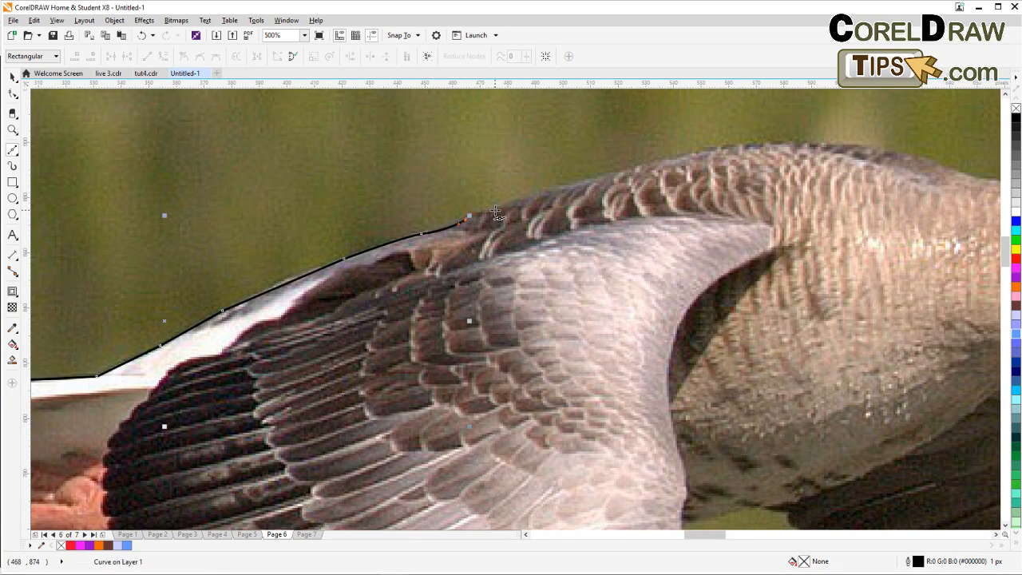
{"action": "left_click", "coordinate": [496, 207]}
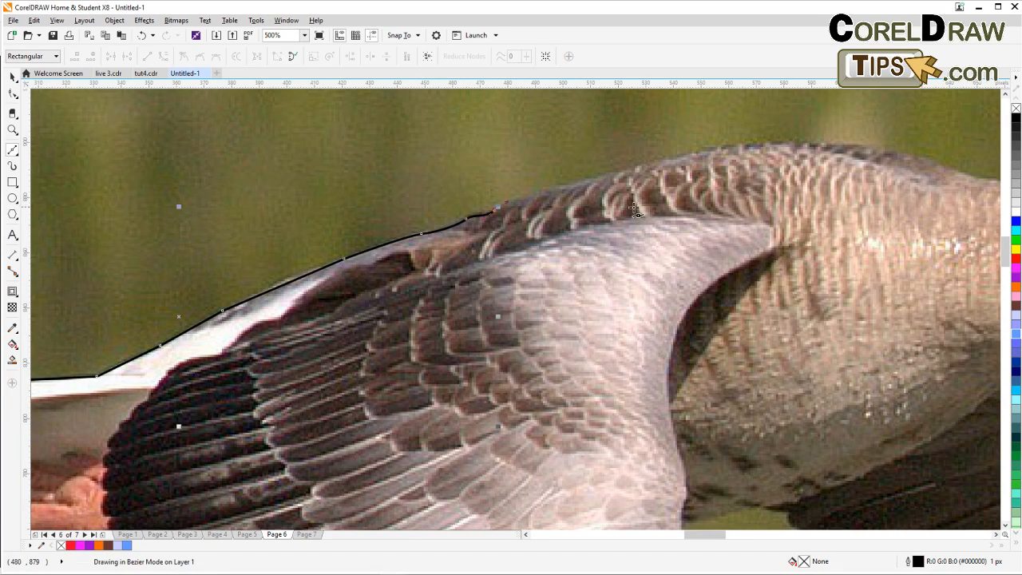
{"action": "left_click", "coordinate": [557, 185]}
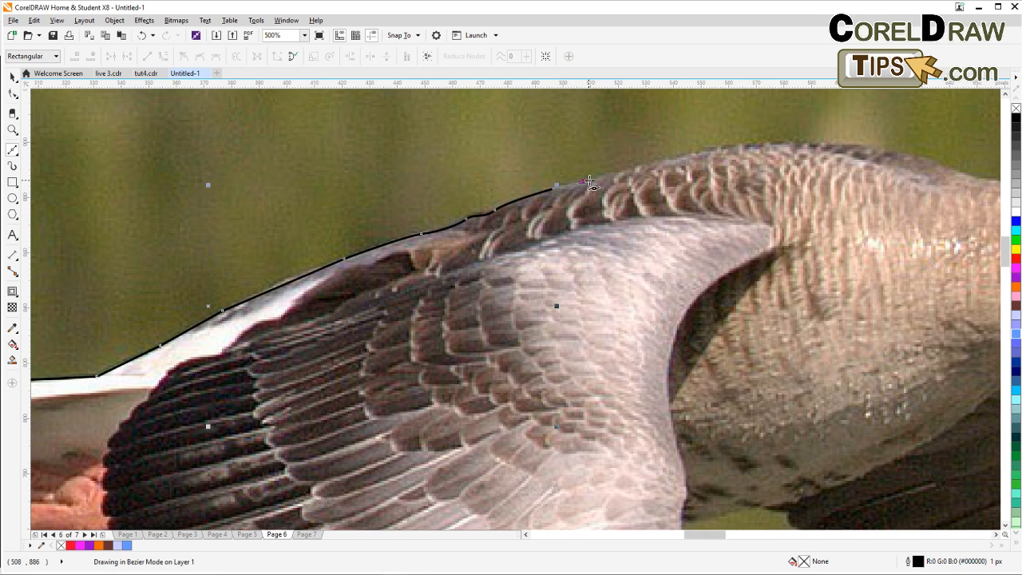
{"action": "left_click_drag", "start_coordinate": [585, 181], "coordinate": [457, 221]}
{"action": "left_click", "coordinate": [508, 204]}
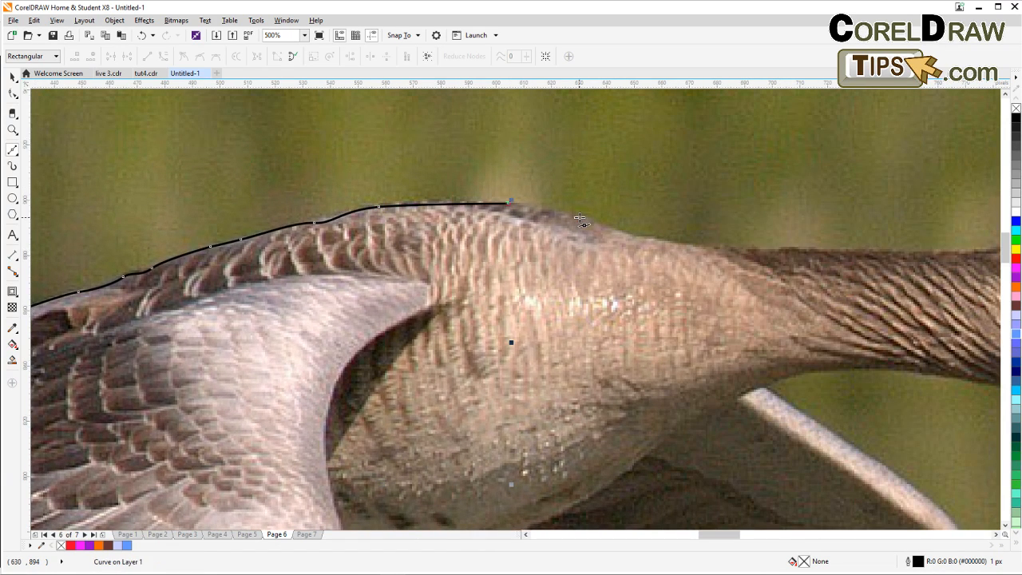
{"action": "left_click", "coordinate": [580, 216]}
{"action": "left_click", "coordinate": [625, 234]}
{"action": "left_click_drag", "start_coordinate": [715, 257], "coordinate": [525, 263]}
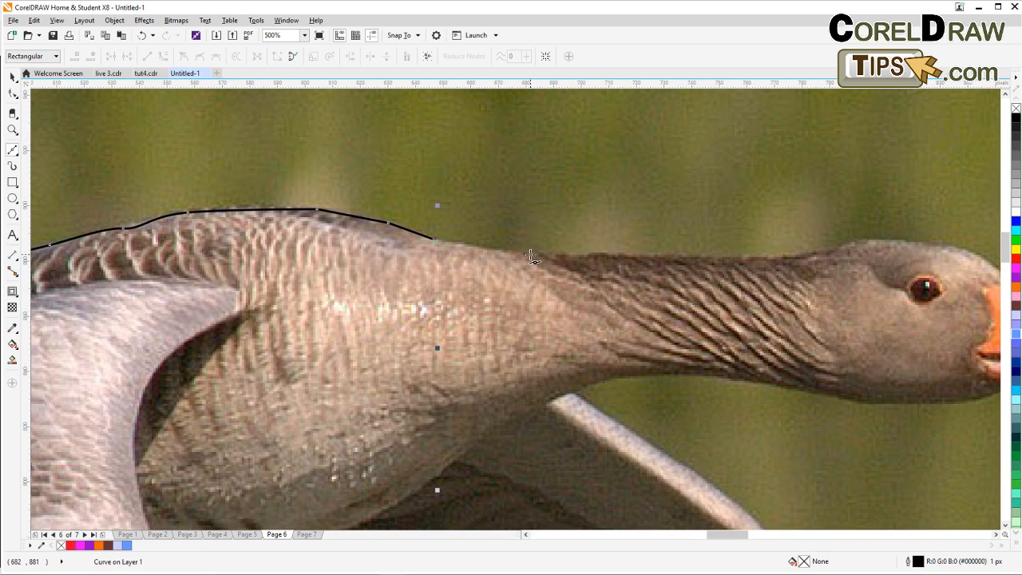
Add nodes along the top of the neck and head, down the beak to its tip.
{"action": "left_click", "coordinate": [530, 254]}
{"action": "left_click", "coordinate": [674, 257]}
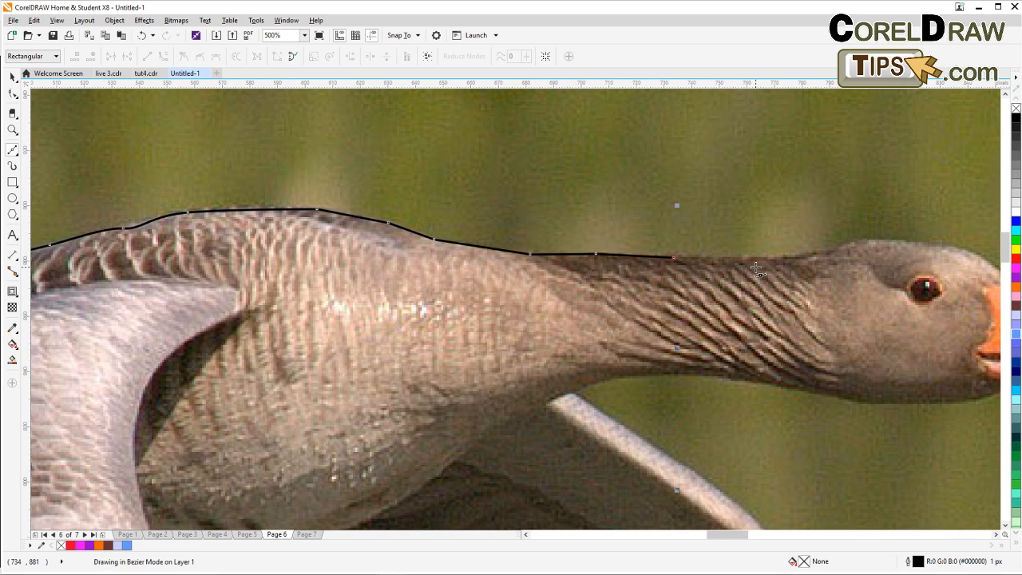
{"action": "left_click", "coordinate": [753, 262]}
{"action": "left_click_drag", "start_coordinate": [830, 273], "coordinate": [521, 288]}
{"action": "left_click", "coordinate": [512, 274]}
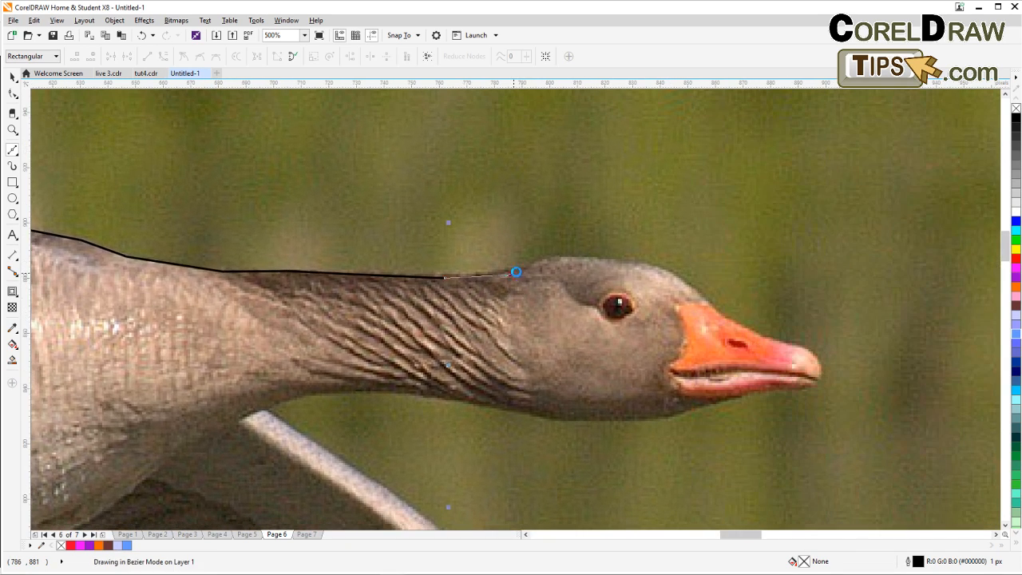
{"action": "left_click", "coordinate": [591, 259]}
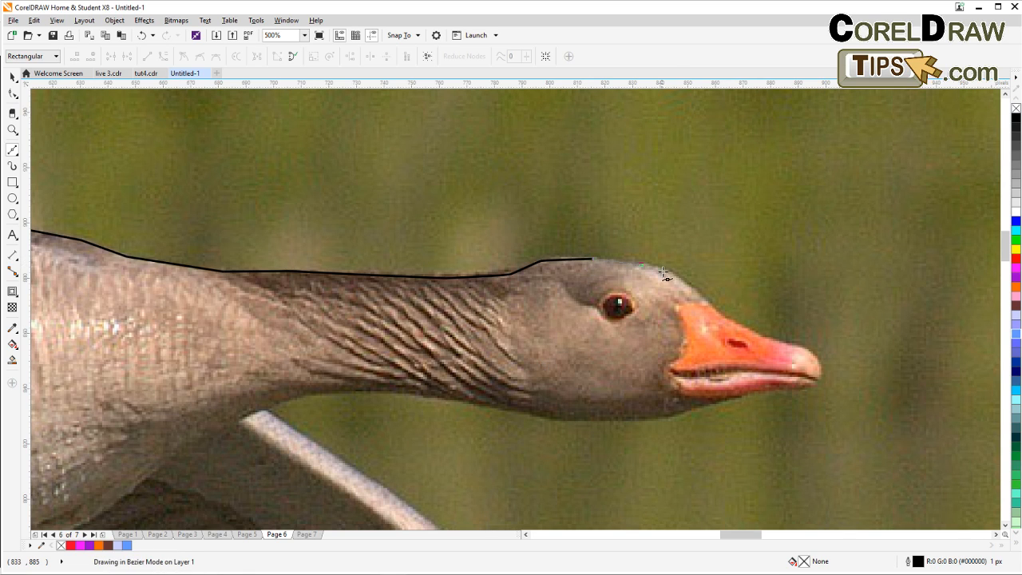
{"action": "left_click", "coordinate": [640, 263]}
{"action": "left_click", "coordinate": [678, 277]}
{"action": "left_click", "coordinate": [701, 297]}
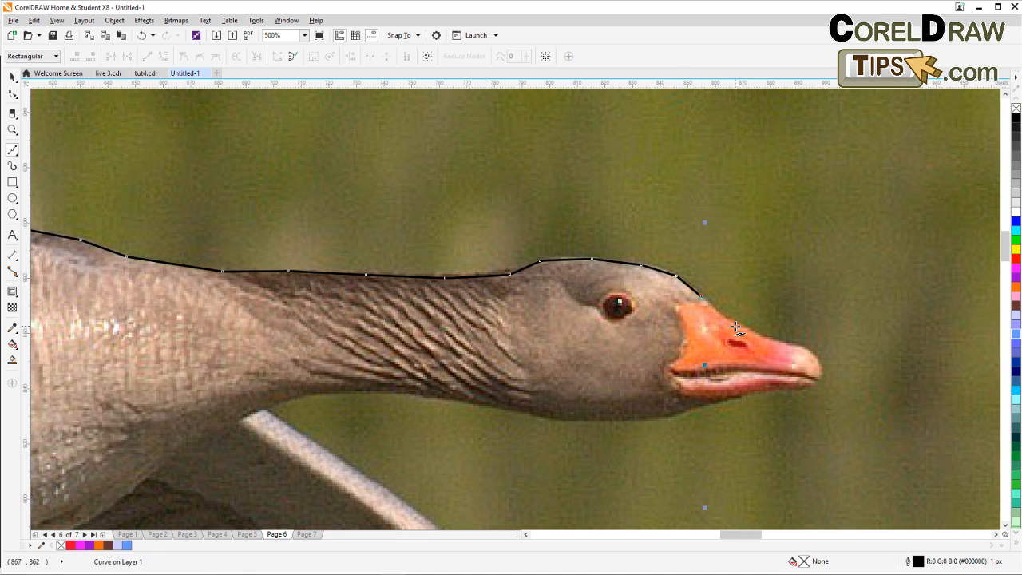
{"action": "left_click", "coordinate": [736, 323]}
{"action": "left_click", "coordinate": [778, 342]}
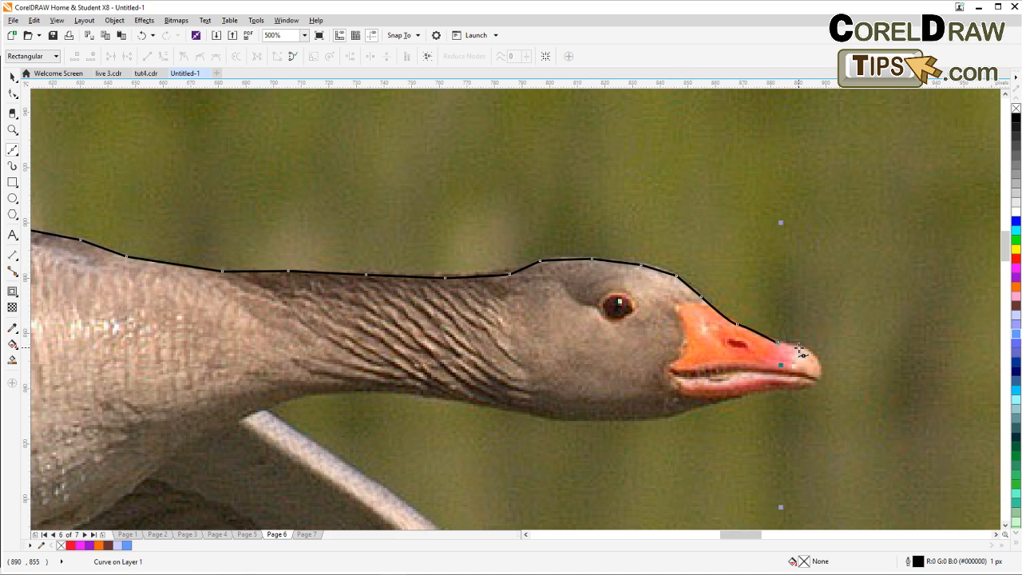
{"action": "left_click", "coordinate": [800, 347]}
{"action": "left_click", "coordinate": [812, 356]}
{"action": "double_click", "coordinate": [815, 371]}
Zoom in on the beak and trace its underside back toward the head.
{"action": "scroll", "coordinate": [808, 374], "scroll_direction": "up", "scroll_amount": 2}
{"action": "scroll", "coordinate": [806, 374], "scroll_direction": "down", "scroll_amount": 2}
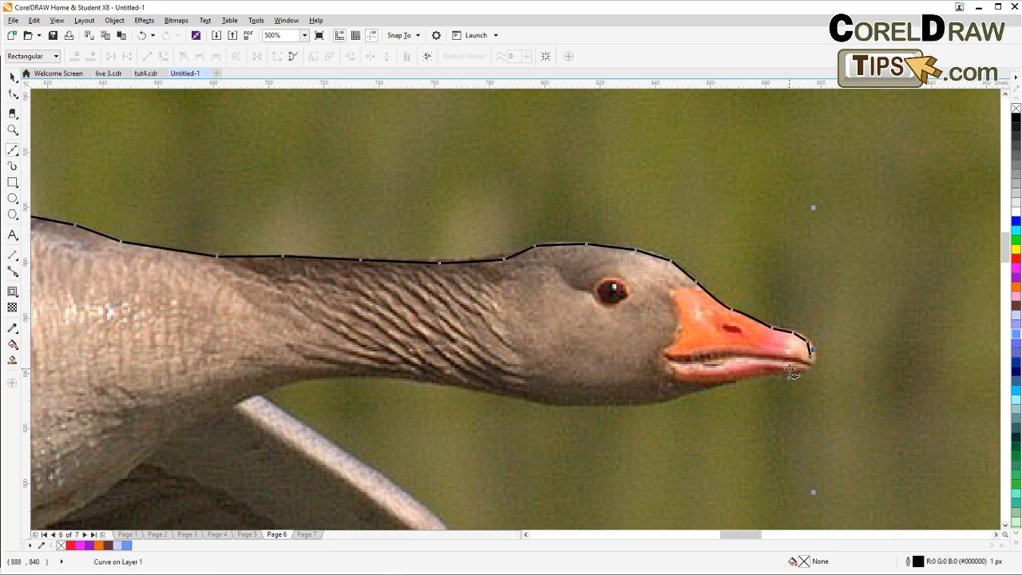
{"action": "scroll", "coordinate": [799, 372], "scroll_direction": "up", "scroll_amount": 2}
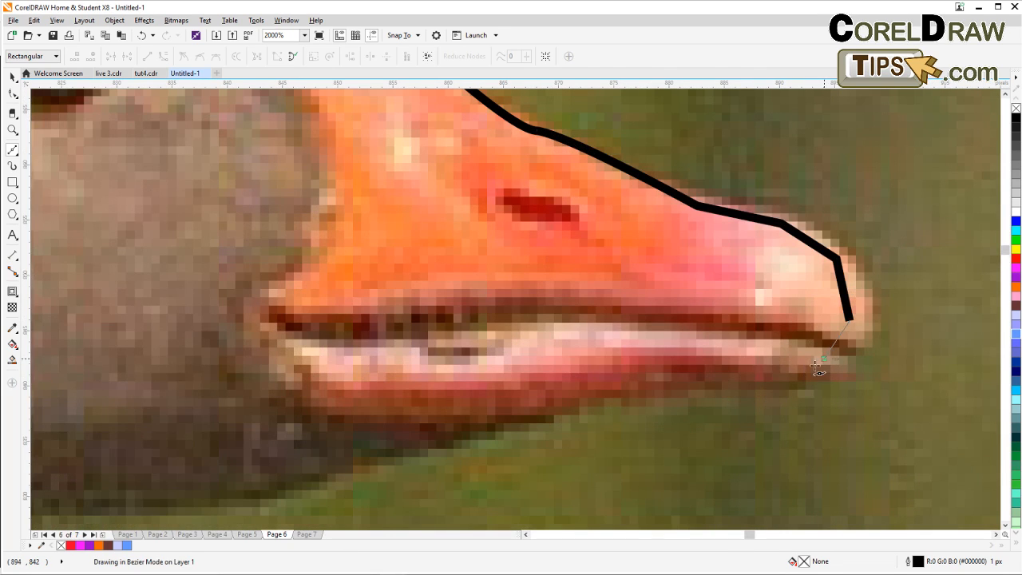
{"action": "left_click", "coordinate": [826, 358]}
{"action": "left_click", "coordinate": [750, 372]}
{"action": "left_click", "coordinate": [629, 385]}
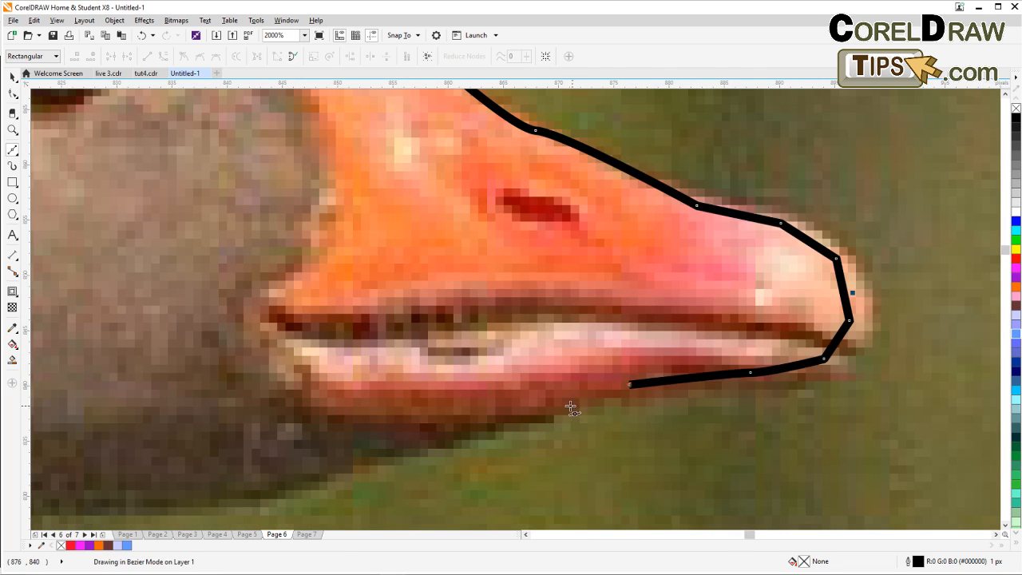
{"action": "left_click", "coordinate": [555, 403]}
{"action": "left_click", "coordinate": [485, 427]}
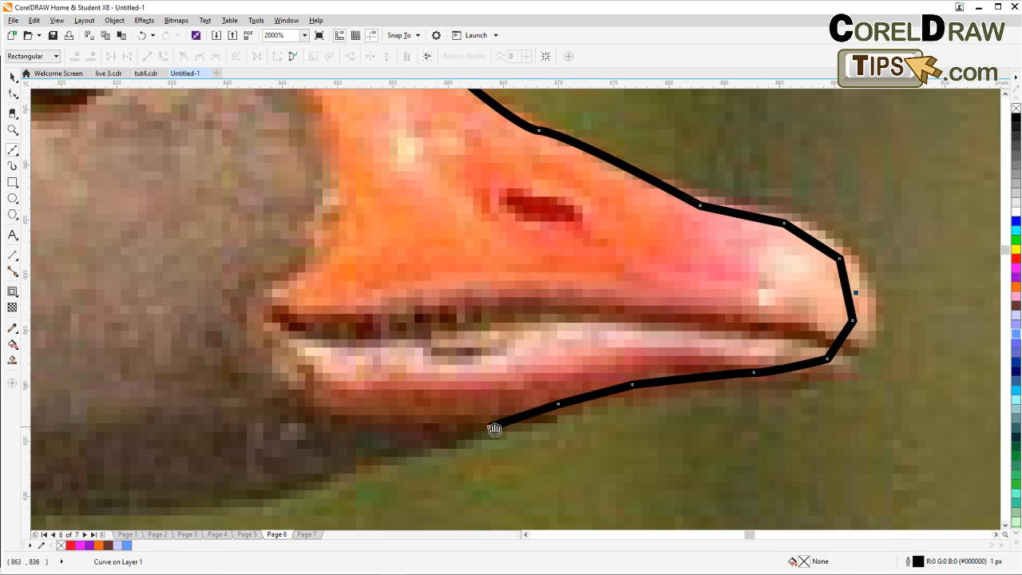
{"action": "left_click_drag", "start_coordinate": [485, 427], "coordinate": [629, 323]}
{"action": "left_click", "coordinate": [556, 390]}
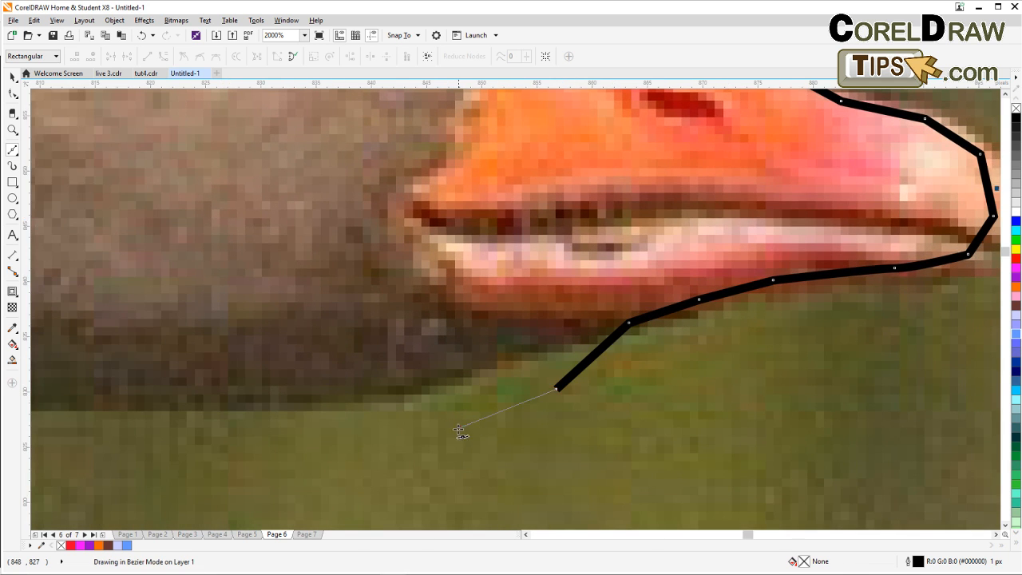
{"action": "left_click", "coordinate": [458, 428]}
{"action": "left_click", "coordinate": [380, 429]}
Remove the last two nodes and re-trace the underside of the beak and the chin.
{"action": "scroll", "coordinate": [373, 431], "scroll_direction": "down", "scroll_amount": 4}
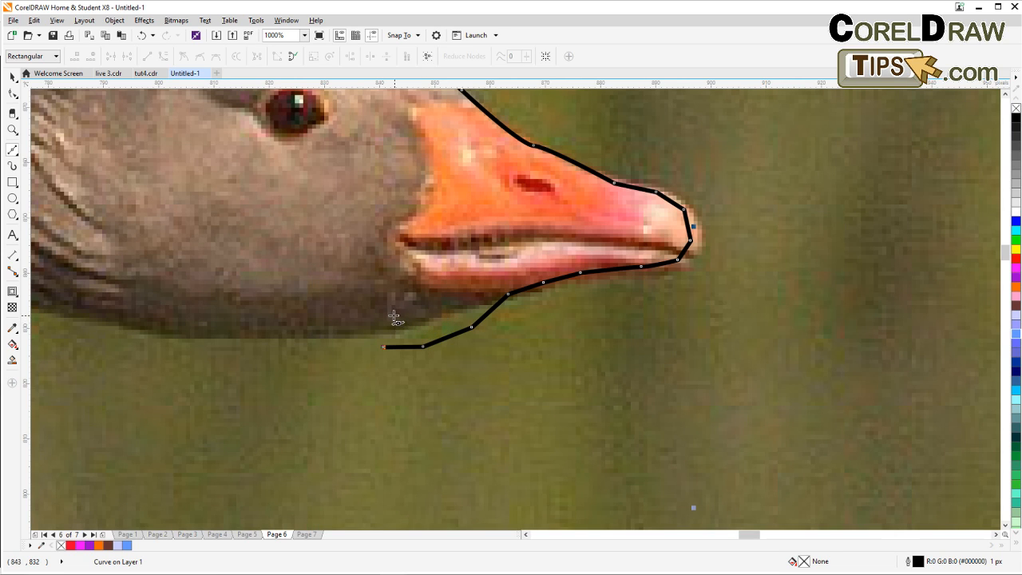
{"action": "key", "text": "BackSpace"}
{"action": "key", "text": "BackSpace"}
{"action": "left_click", "coordinate": [467, 304]}
{"action": "left_click", "coordinate": [426, 316]}
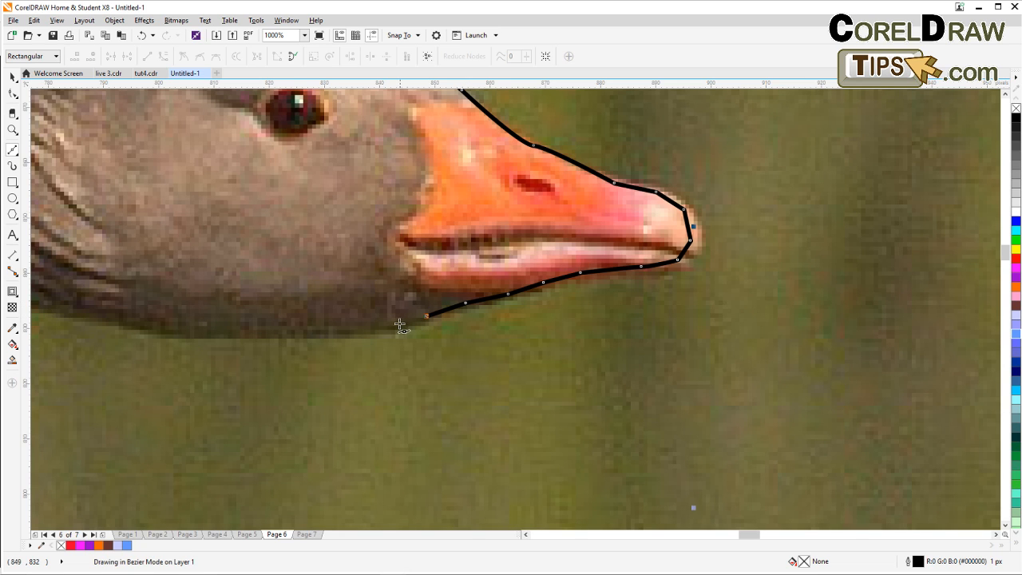
{"action": "left_click", "coordinate": [394, 326]}
{"action": "left_click", "coordinate": [350, 332]}
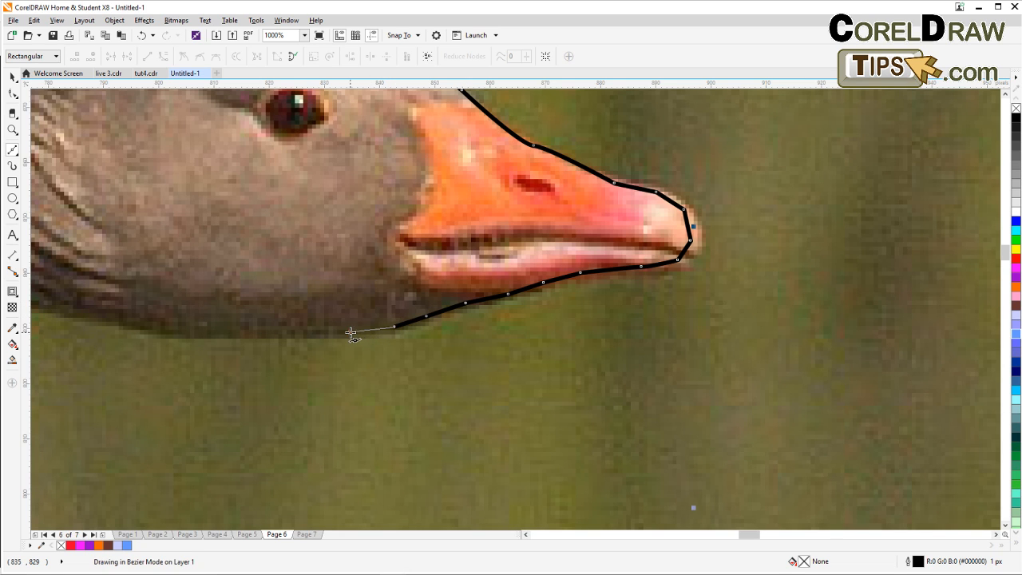
{"action": "left_click", "coordinate": [266, 332]}
{"action": "left_click_drag", "start_coordinate": [234, 340], "coordinate": [615, 337]}
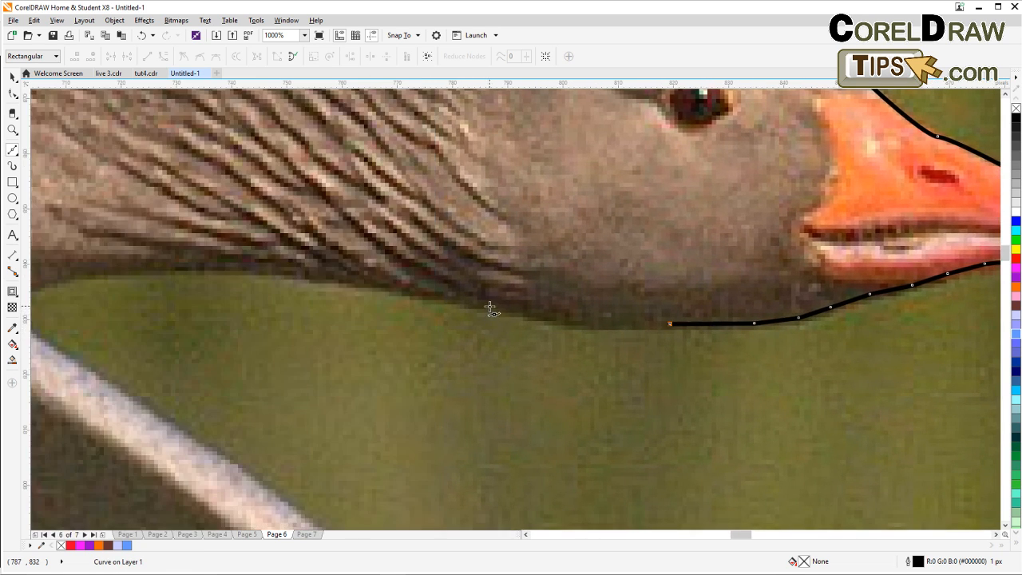
Trace along the underside of the neck to where it meets the lower wing's leading edge.
{"action": "left_click", "coordinate": [489, 306]}
{"action": "left_click", "coordinate": [410, 291]}
{"action": "left_click", "coordinate": [319, 273]}
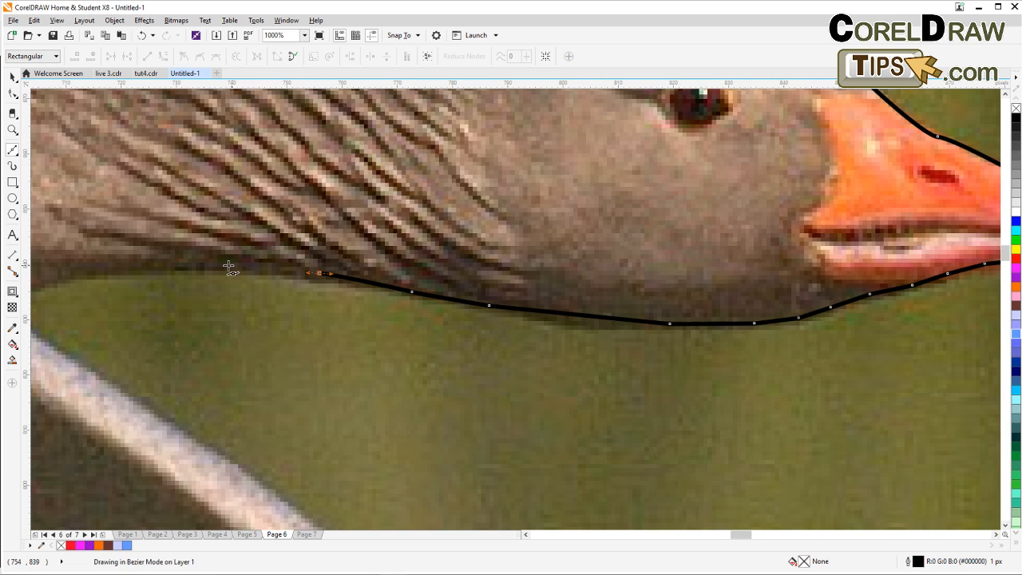
{"action": "left_click", "coordinate": [221, 265]}
{"action": "left_click", "coordinate": [117, 265]}
{"action": "left_click_drag", "start_coordinate": [117, 266], "coordinate": [380, 227]}
{"action": "left_click", "coordinate": [287, 240]}
{"action": "left_click", "coordinate": [254, 269]}
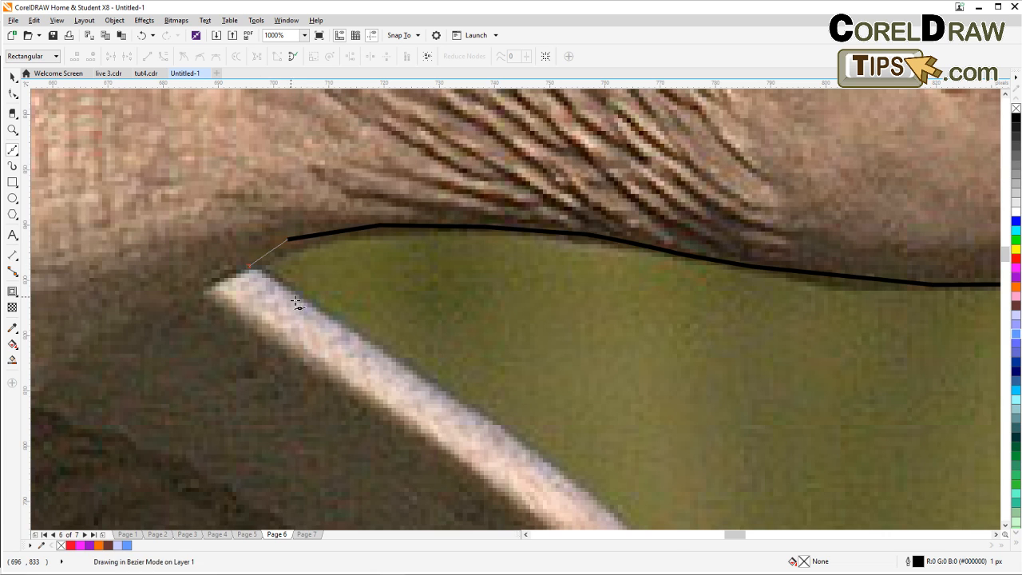
{"action": "double_click", "coordinate": [302, 300]}
{"action": "scroll", "coordinate": [419, 342], "scroll_direction": "down", "scroll_amount": 1}
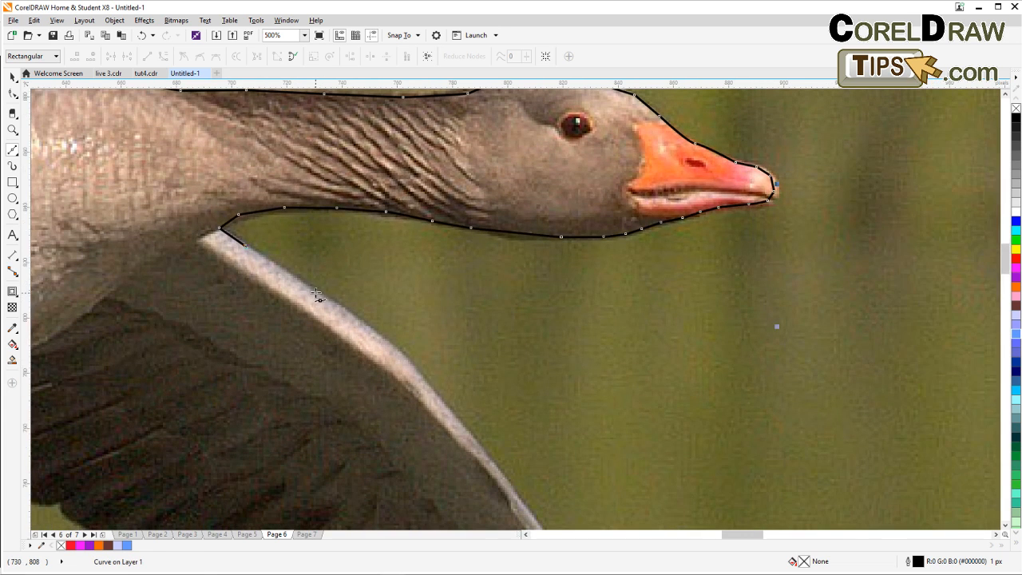
Trace the leading edge of the lower wing down to its wing tip with Bezier nodes.
{"action": "left_click", "coordinate": [317, 292]}
{"action": "left_click", "coordinate": [362, 323]}
{"action": "left_click", "coordinate": [403, 355]}
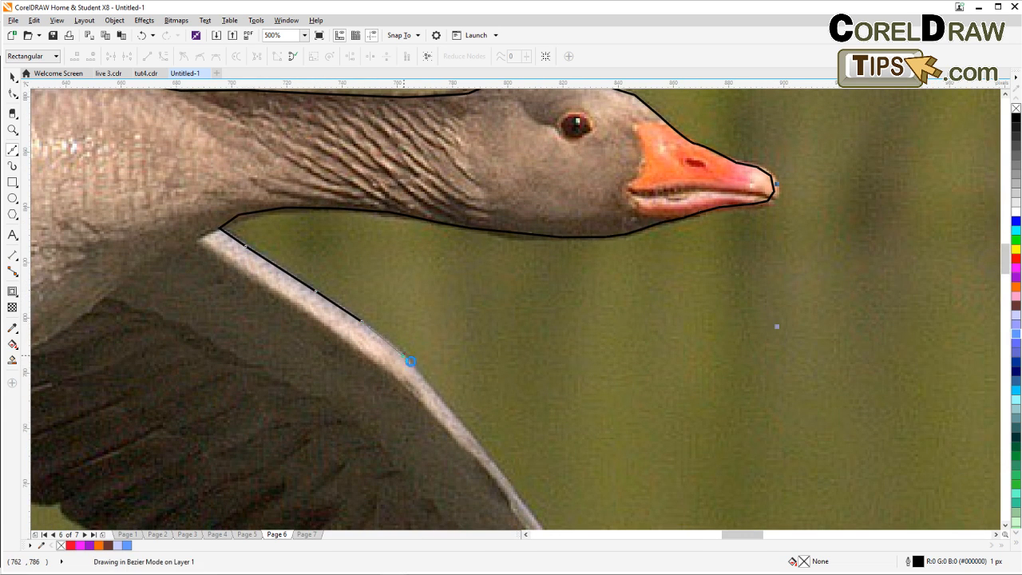
{"action": "left_click_drag", "start_coordinate": [466, 440], "coordinate": [395, 278]}
{"action": "left_click", "coordinate": [387, 262]}
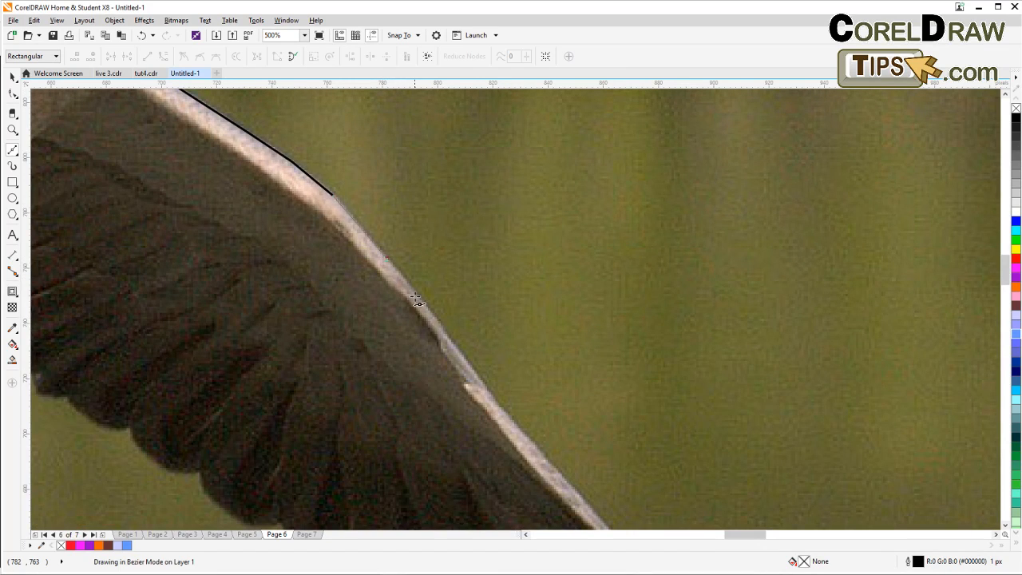
{"action": "left_click", "coordinate": [417, 302]}
{"action": "left_click", "coordinate": [449, 341]}
{"action": "left_click_drag", "start_coordinate": [491, 397], "coordinate": [435, 302]}
{"action": "left_click", "coordinate": [435, 303]}
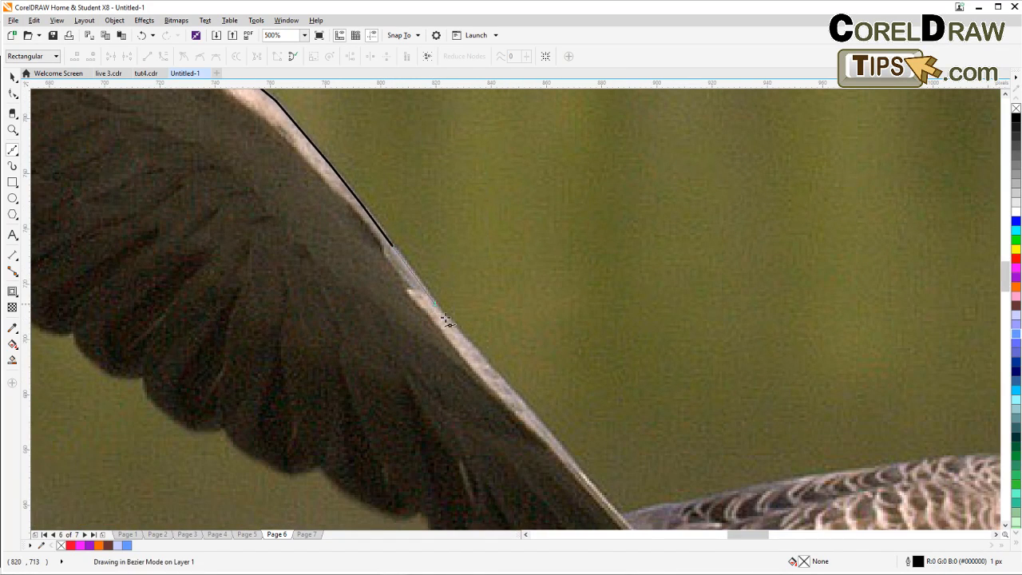
{"action": "left_click", "coordinate": [488, 366]}
{"action": "left_click_drag", "start_coordinate": [551, 432], "coordinate": [477, 274]}
{"action": "left_click", "coordinate": [468, 264]}
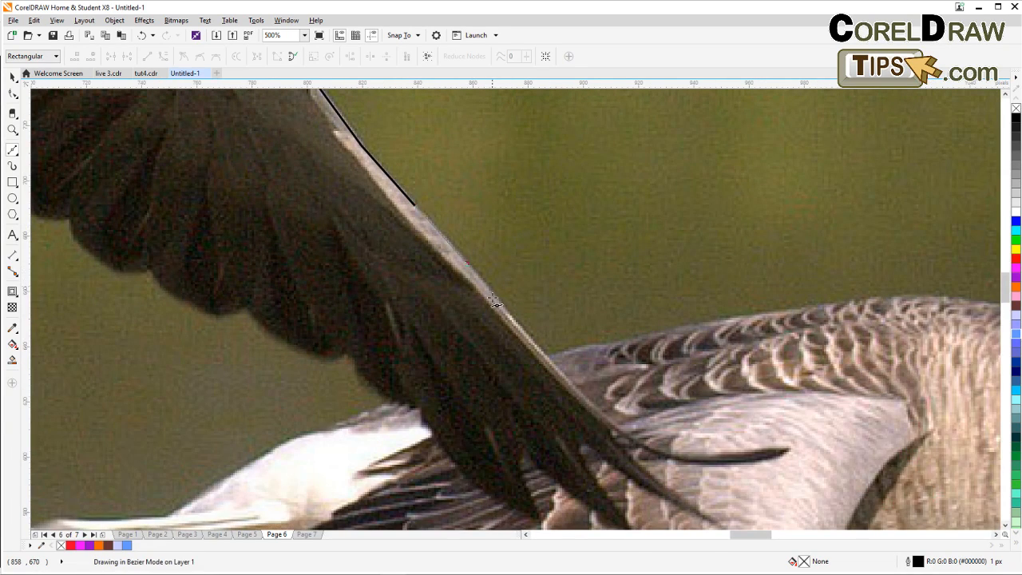
{"action": "left_click", "coordinate": [505, 308]}
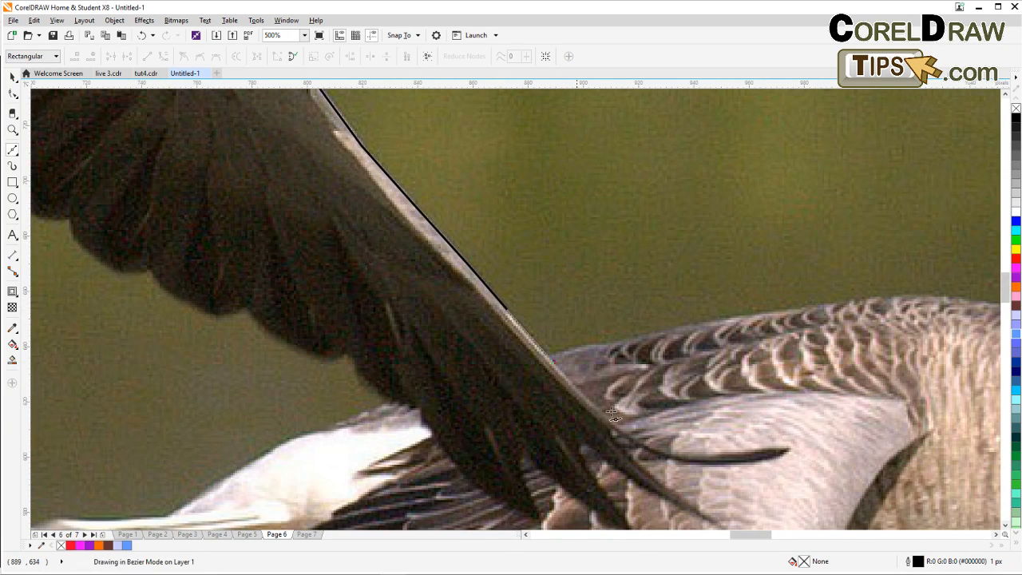
{"action": "left_click", "coordinate": [552, 360]}
{"action": "left_click_drag", "start_coordinate": [628, 429], "coordinate": [787, 452]}
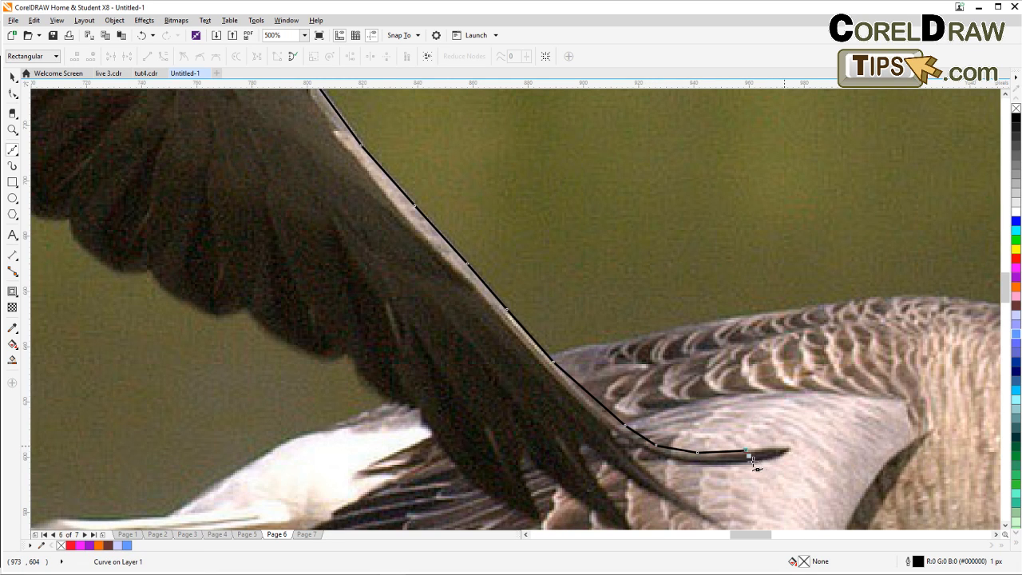
Trace back from the wing tip along the pointed feather tips of the lower wing's trailing edge.
{"action": "left_click", "coordinate": [654, 452]}
{"action": "left_click", "coordinate": [607, 424]}
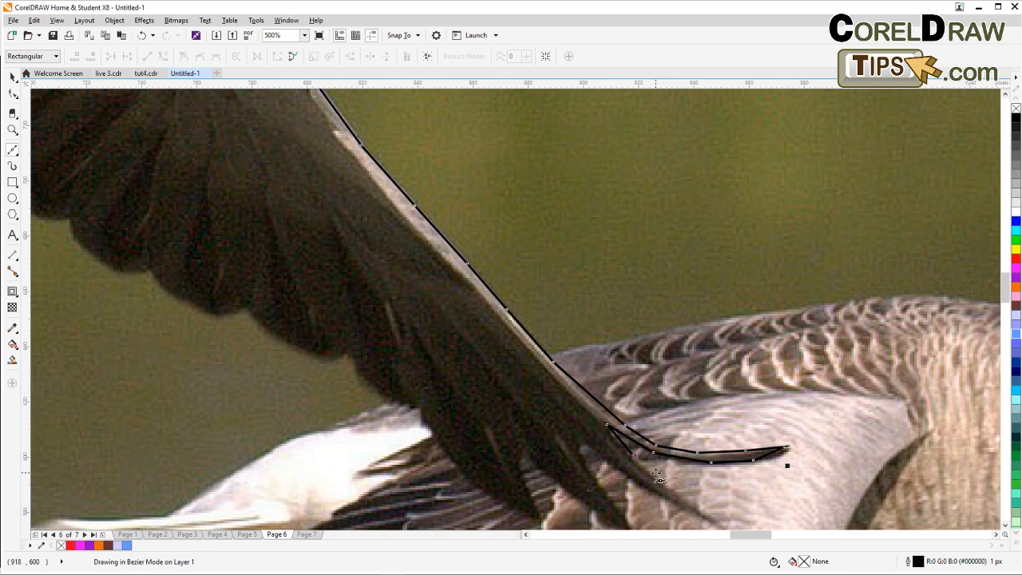
{"action": "scroll", "coordinate": [665, 487], "scroll_direction": "down", "scroll_amount": 3}
{"action": "mouse_move", "coordinate": [684, 481]}
{"action": "left_mouse_down"}
{"action": "mouse_move", "coordinate": [579, 367]}
{"action": "mouse_move", "coordinate": [574, 382]}
{"action": "left_mouse_up"}
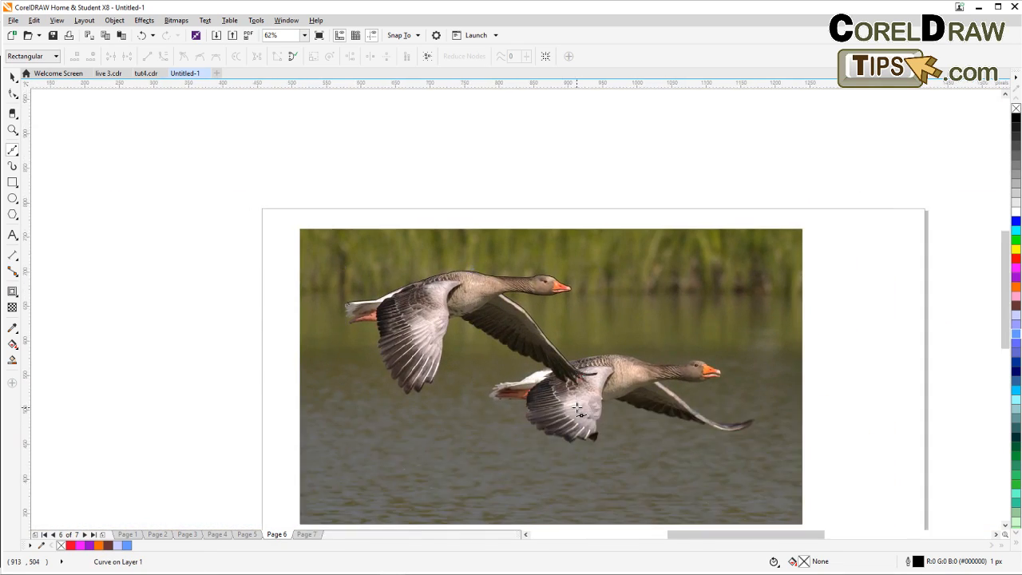
{"action": "scroll", "coordinate": [574, 383], "scroll_direction": "up", "scroll_amount": 1}
{"action": "scroll", "coordinate": [577, 363], "scroll_direction": "up", "scroll_amount": 2}
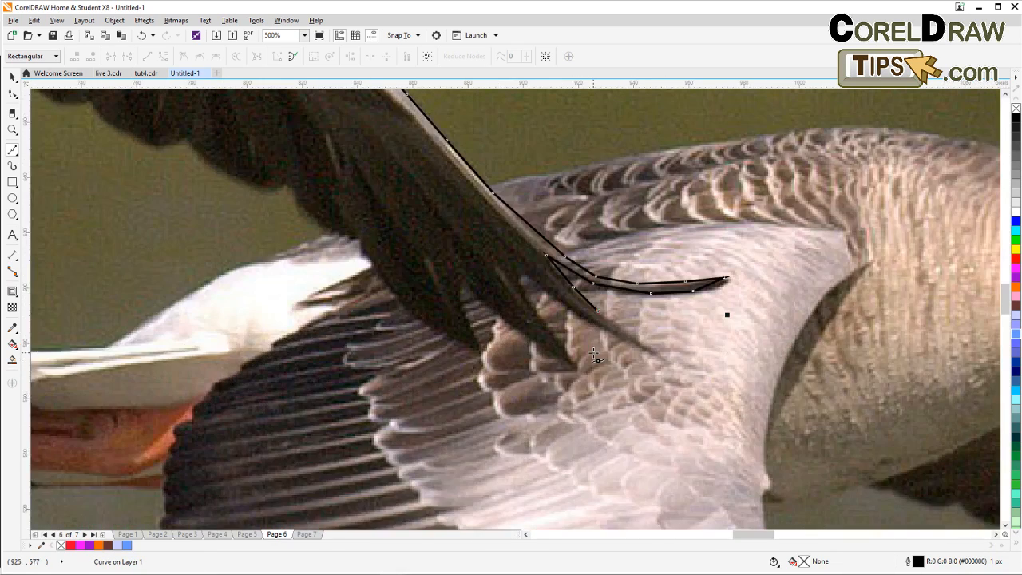
{"action": "left_click", "coordinate": [635, 343]}
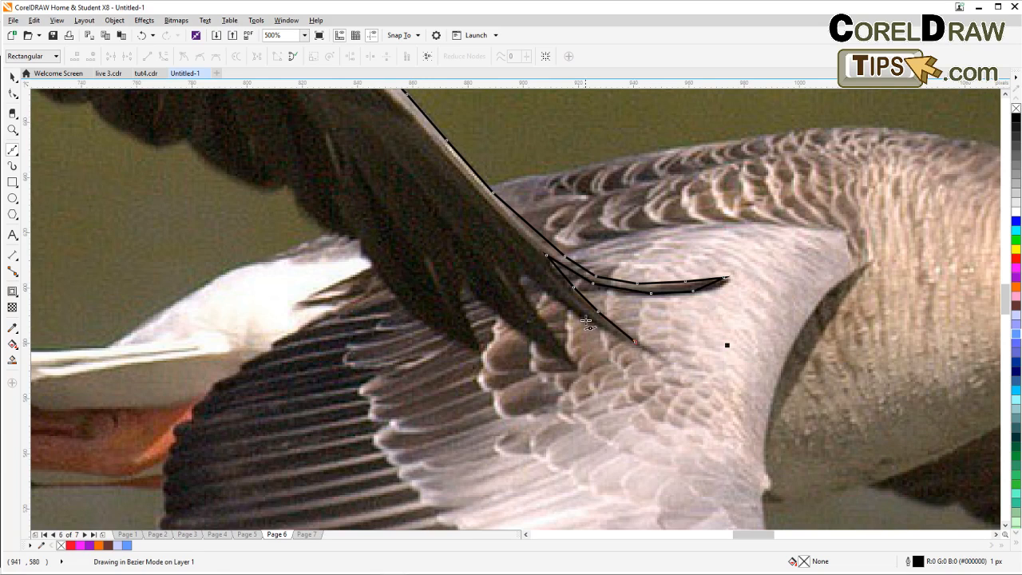
{"action": "left_click", "coordinate": [522, 273]}
{"action": "left_click_drag", "start_coordinate": [542, 322], "coordinate": [566, 360]}
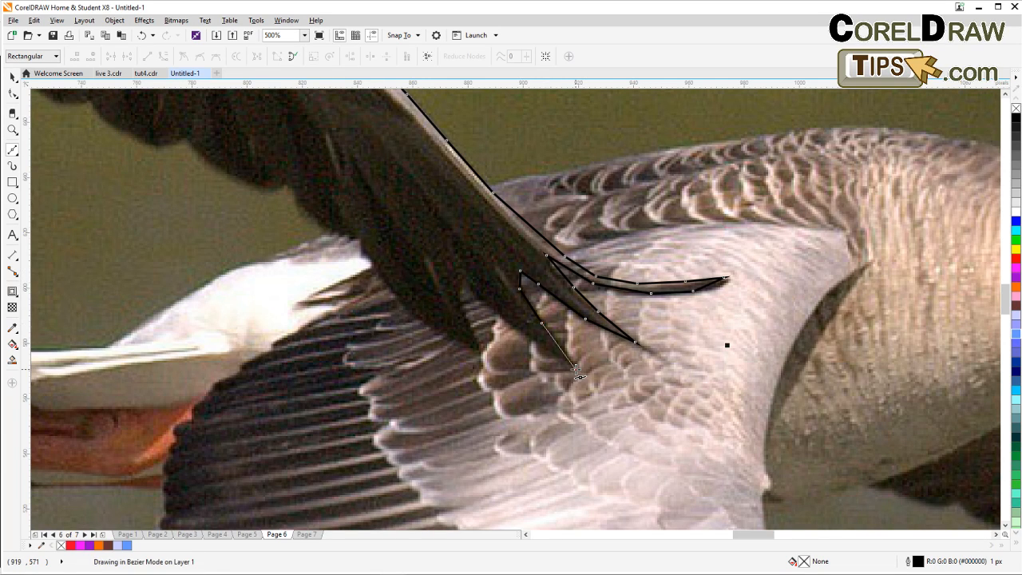
{"action": "left_click", "coordinate": [575, 370]}
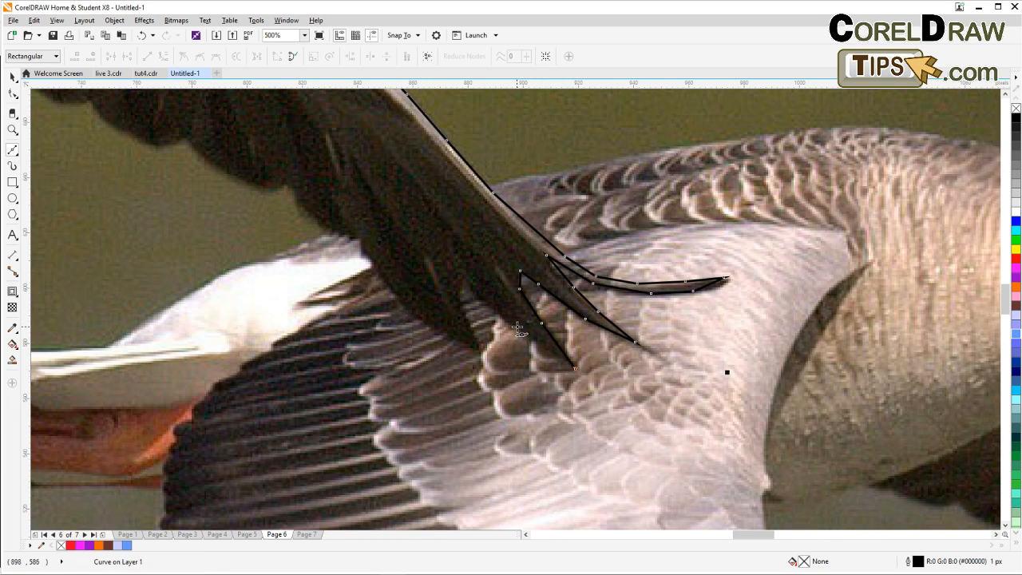
{"action": "left_click", "coordinate": [459, 303]}
{"action": "left_click", "coordinate": [477, 347]}
{"action": "left_click", "coordinate": [421, 319]}
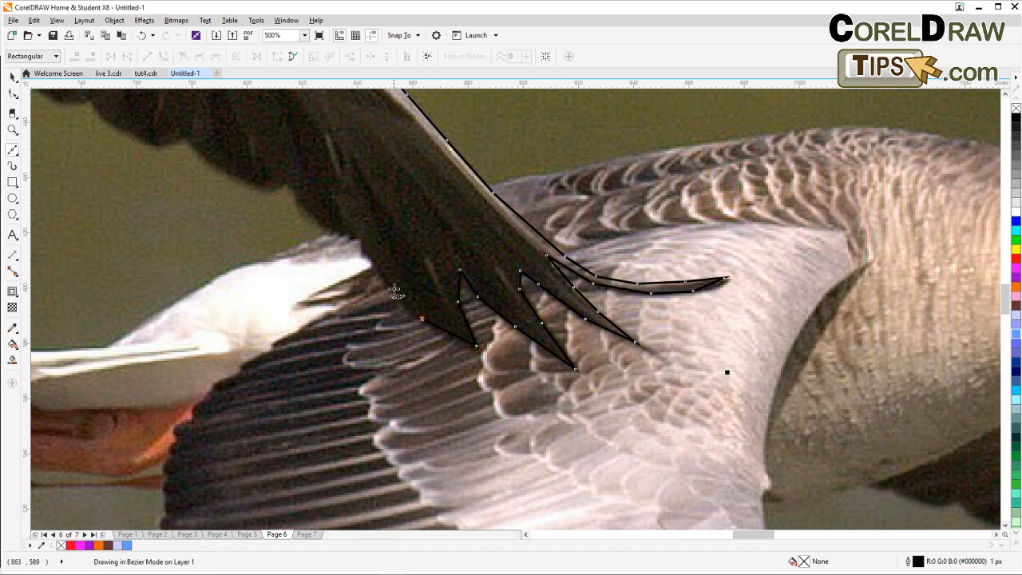
{"action": "left_click", "coordinate": [394, 288]}
{"action": "left_click", "coordinate": [370, 263]}
Zoom in to 1000% and add curved nodes following the scalloped trailing edge of the lower wing.
{"action": "scroll", "coordinate": [335, 214], "scroll_direction": "up", "scroll_amount": 2}
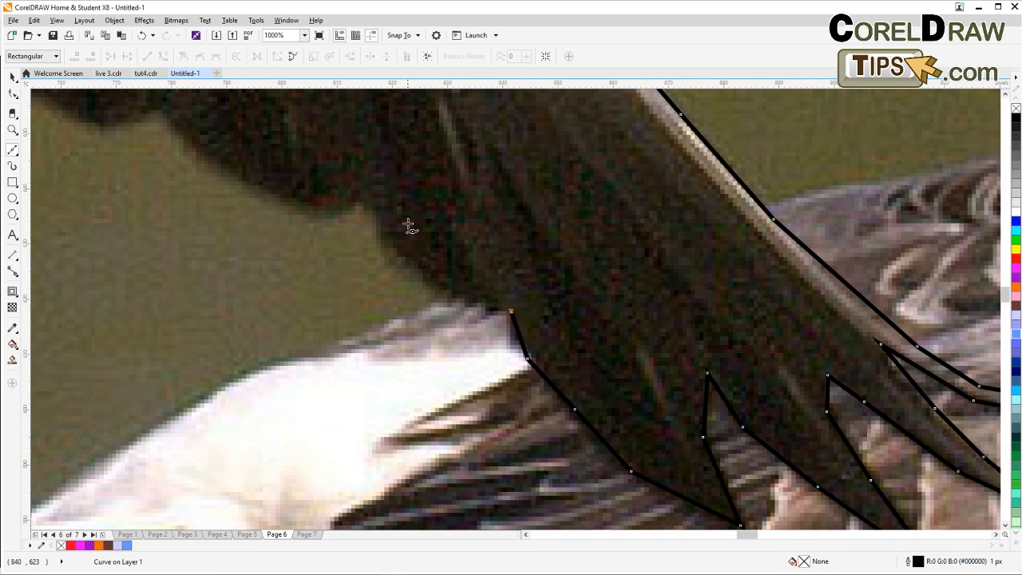
{"action": "mouse_move", "coordinate": [373, 195]}
{"action": "left_mouse_down"}
{"action": "mouse_move", "coordinate": [353, 133]}
{"action": "mouse_move", "coordinate": [359, 112]}
{"action": "left_mouse_up"}
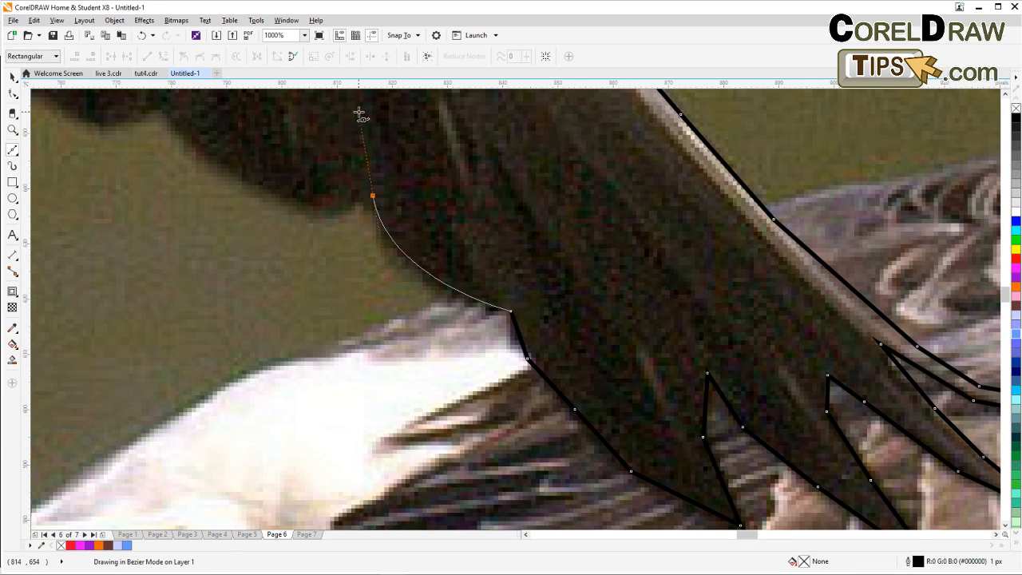
{"action": "left_click_drag", "start_coordinate": [283, 211], "coordinate": [368, 266]}
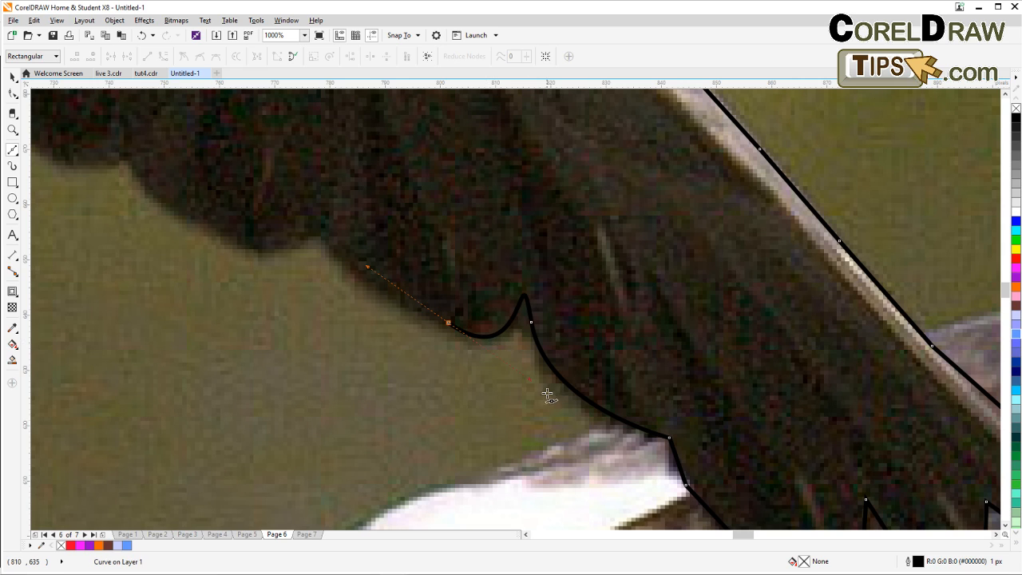
{"action": "left_click_drag", "start_coordinate": [327, 238], "coordinate": [261, 248]}
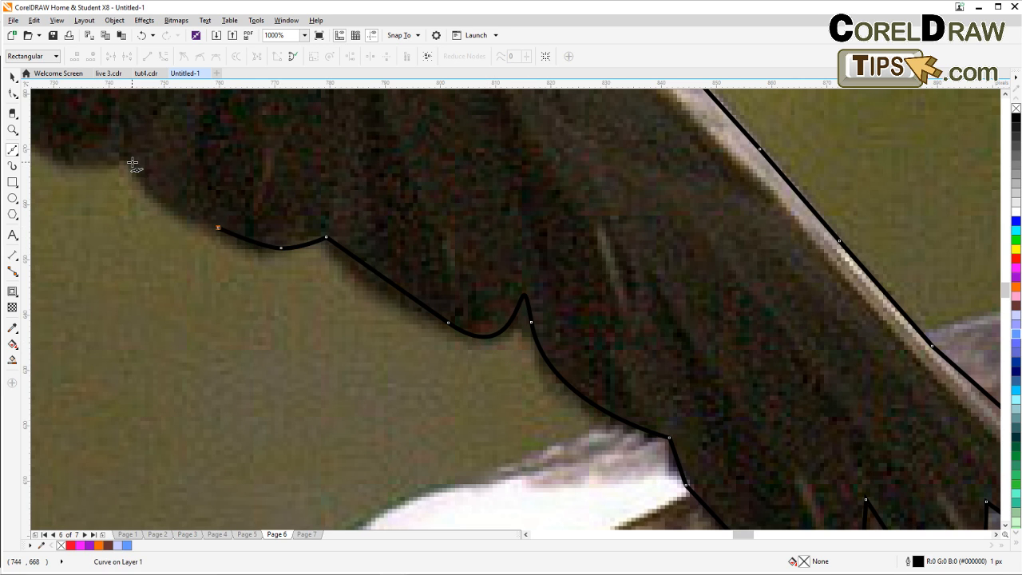
{"action": "left_click", "coordinate": [131, 163]}
{"action": "left_click_drag", "start_coordinate": [131, 162], "coordinate": [523, 311]}
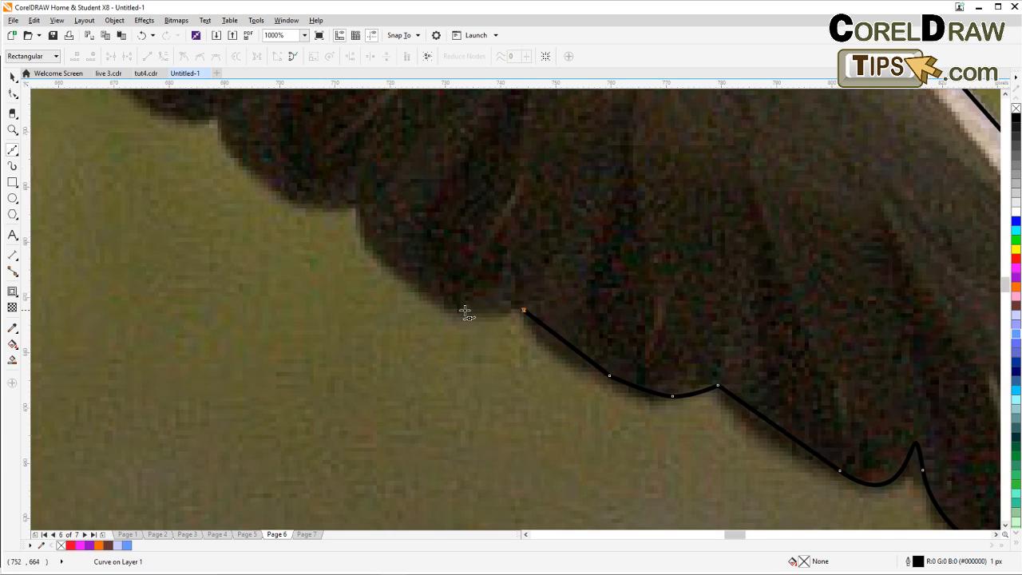
Continue the curved nodes along the feather scallops to where the lower wing meets the body.
{"action": "left_click_drag", "start_coordinate": [413, 285], "coordinate": [363, 217]}
{"action": "left_click_drag", "start_coordinate": [358, 209], "coordinate": [406, 230]}
{"action": "scroll", "coordinate": [322, 224], "scroll_direction": "down", "scroll_amount": 2}
{"action": "left_click", "coordinate": [406, 295]}
{"action": "scroll", "coordinate": [365, 291], "scroll_direction": "up", "scroll_amount": 2}
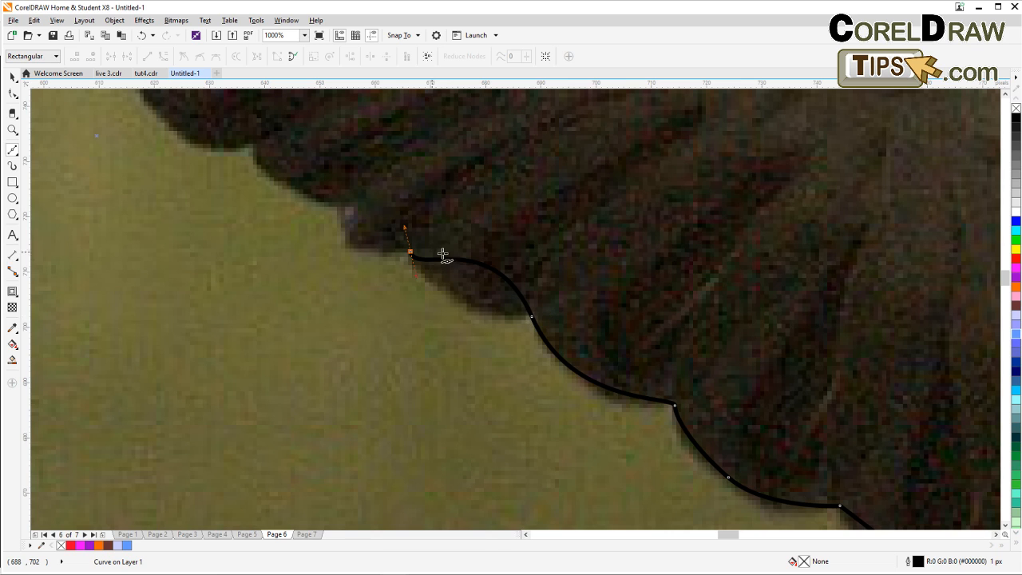
{"action": "left_click_drag", "start_coordinate": [349, 208], "coordinate": [359, 164]}
{"action": "left_click_drag", "start_coordinate": [256, 142], "coordinate": [273, 114]}
{"action": "left_click_drag", "start_coordinate": [359, 188], "coordinate": [514, 385]}
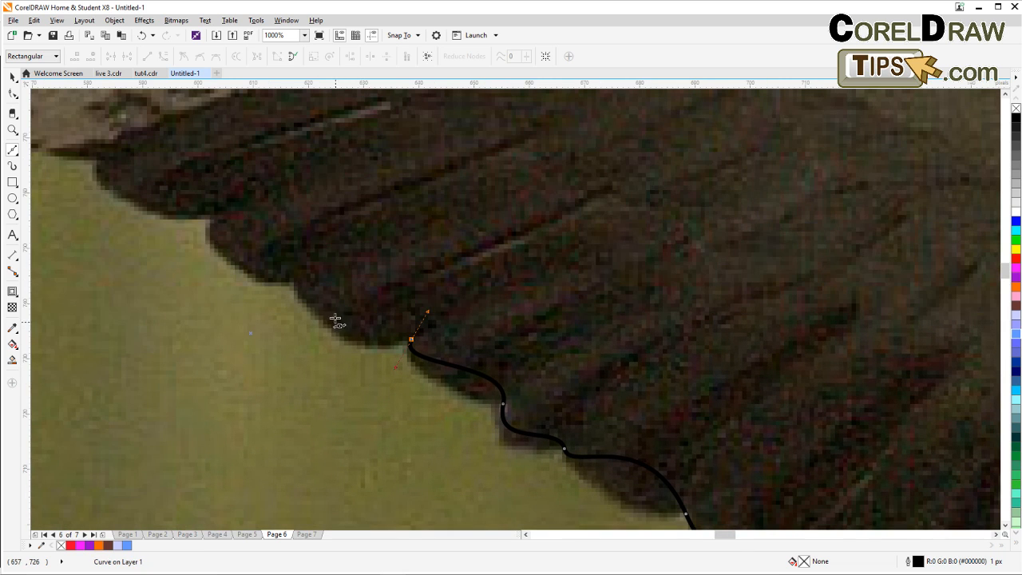
{"action": "left_click", "coordinate": [301, 282]}
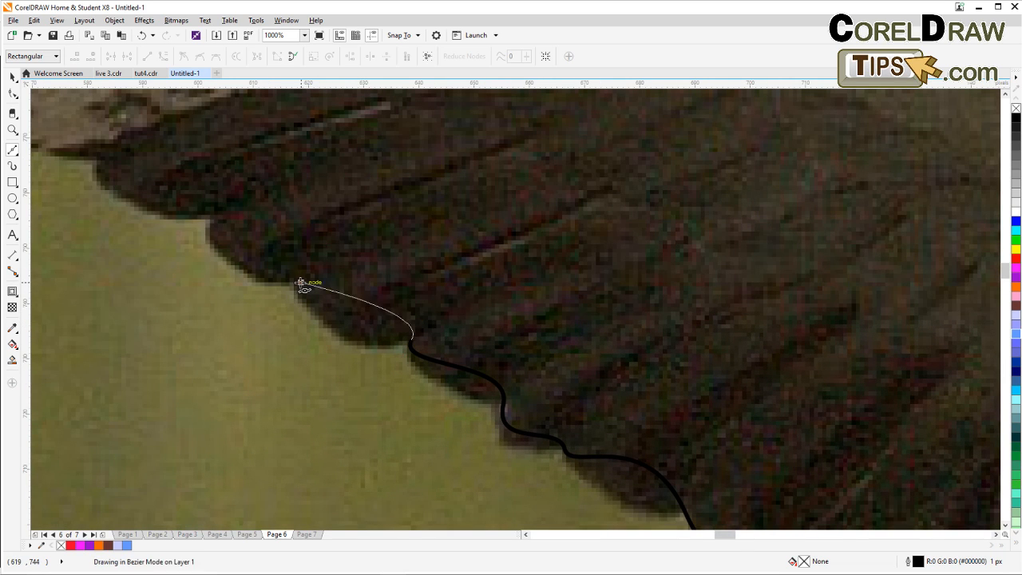
{"action": "left_click", "coordinate": [210, 219]}
{"action": "left_click_drag", "start_coordinate": [158, 162], "coordinate": [327, 306]}
{"action": "scroll", "coordinate": [334, 332], "scroll_direction": "down", "scroll_amount": 2}
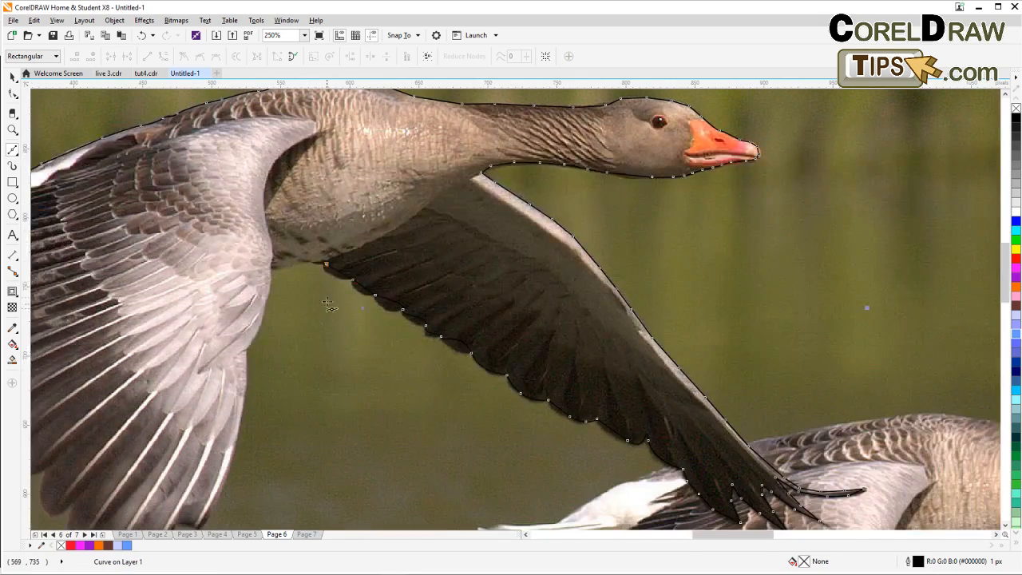
{"action": "scroll", "coordinate": [293, 284], "scroll_direction": "up", "scroll_amount": 1}
{"action": "left_click", "coordinate": [317, 245]}
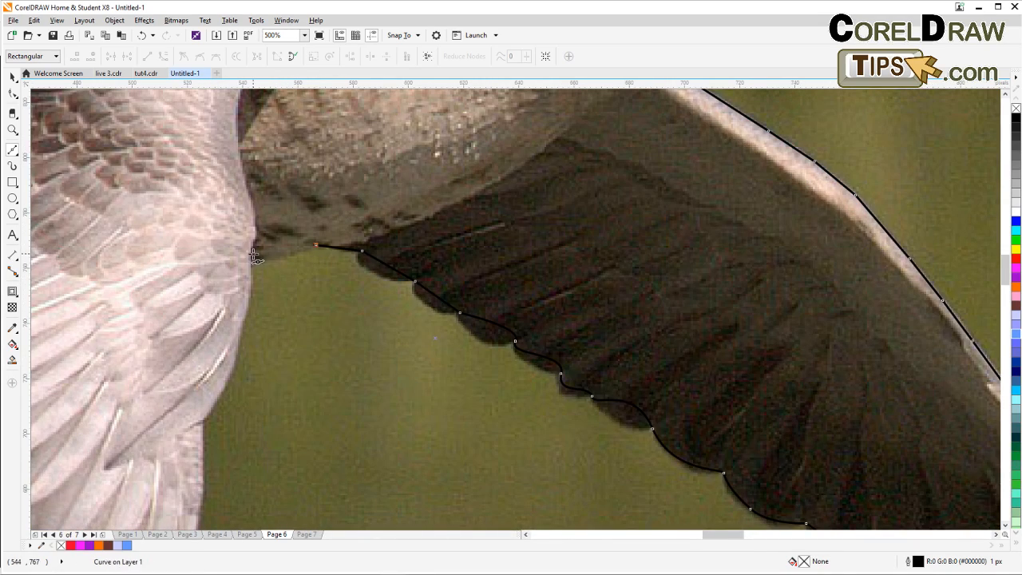
Trace down the inner edge of the upper wing from the body toward its feather tips.
{"action": "left_click", "coordinate": [254, 256]}
{"action": "left_click_drag", "start_coordinate": [252, 344], "coordinate": [280, 255]}
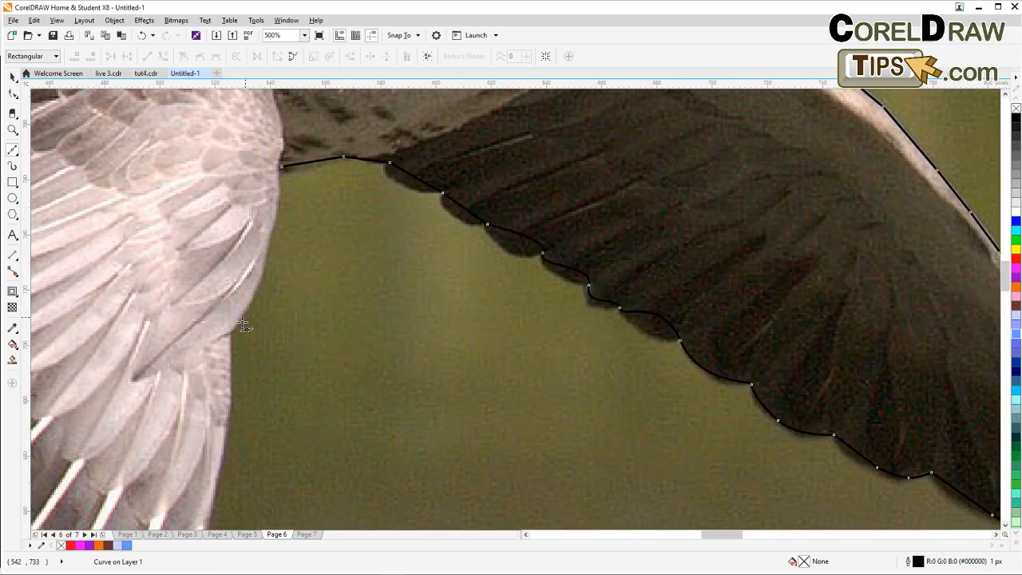
{"action": "left_click", "coordinate": [264, 259]}
{"action": "left_click", "coordinate": [232, 331]}
{"action": "left_click_drag", "start_coordinate": [250, 400], "coordinate": [287, 305]}
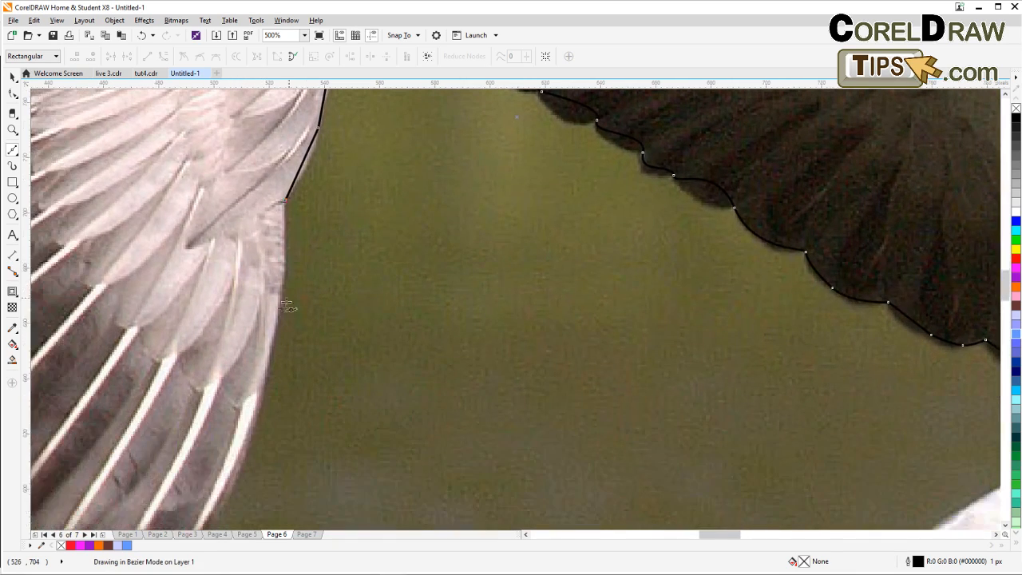
{"action": "left_click", "coordinate": [270, 360]}
{"action": "left_click_drag", "start_coordinate": [275, 420], "coordinate": [330, 268]}
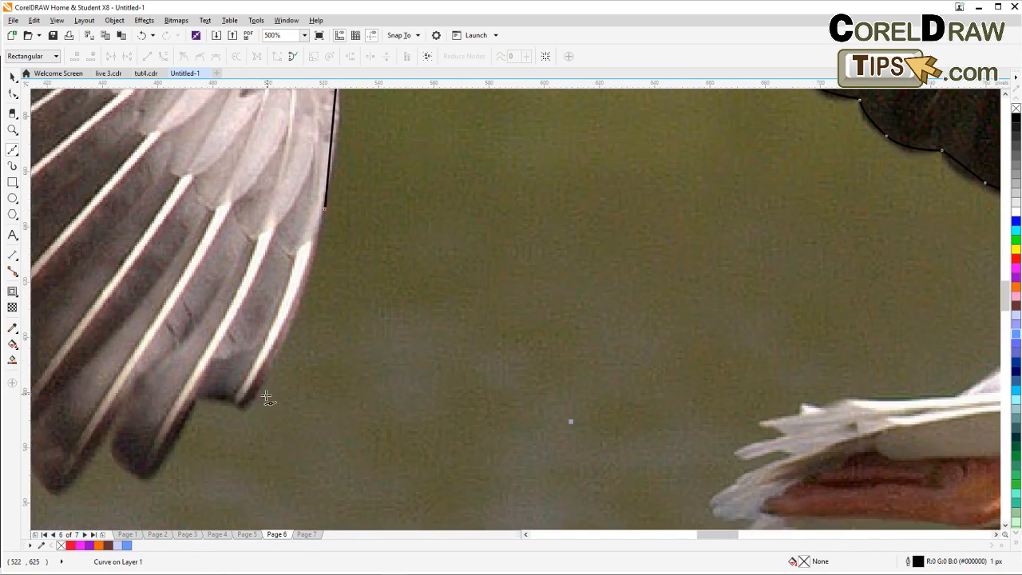
{"action": "left_click_drag", "start_coordinate": [266, 397], "coordinate": [290, 358]}
{"action": "left_click", "coordinate": [271, 355]}
{"action": "left_click", "coordinate": [225, 350]}
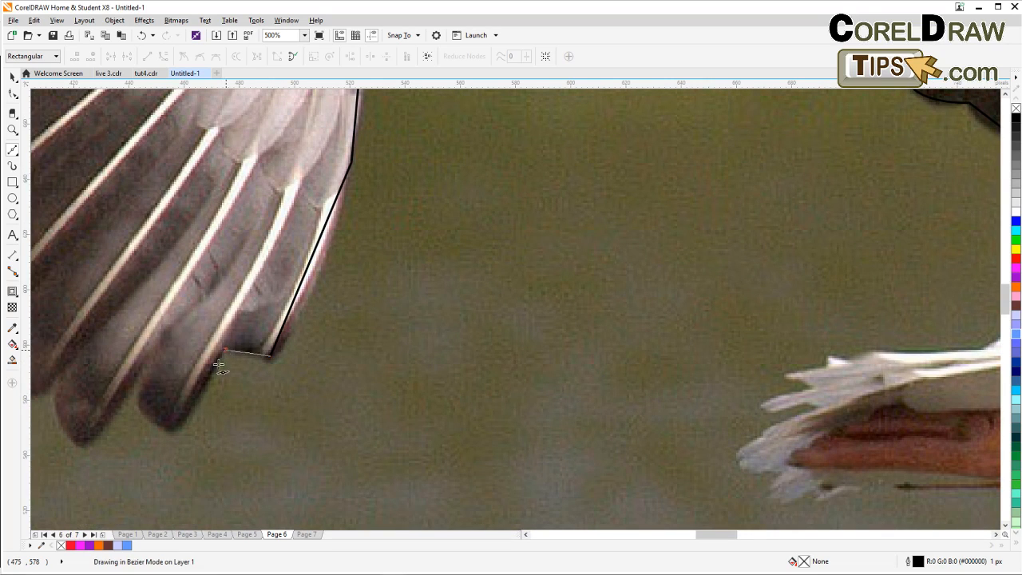
{"action": "left_click", "coordinate": [179, 424]}
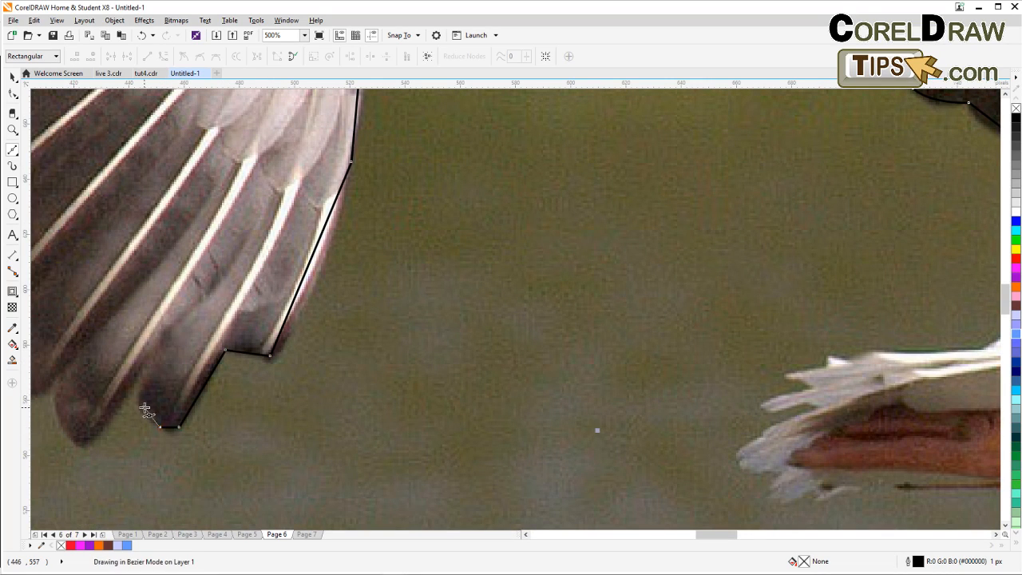
{"action": "left_click", "coordinate": [144, 407]}
{"action": "left_click", "coordinate": [138, 382]}
{"action": "left_click_drag", "start_coordinate": [149, 413], "coordinate": [339, 343]}
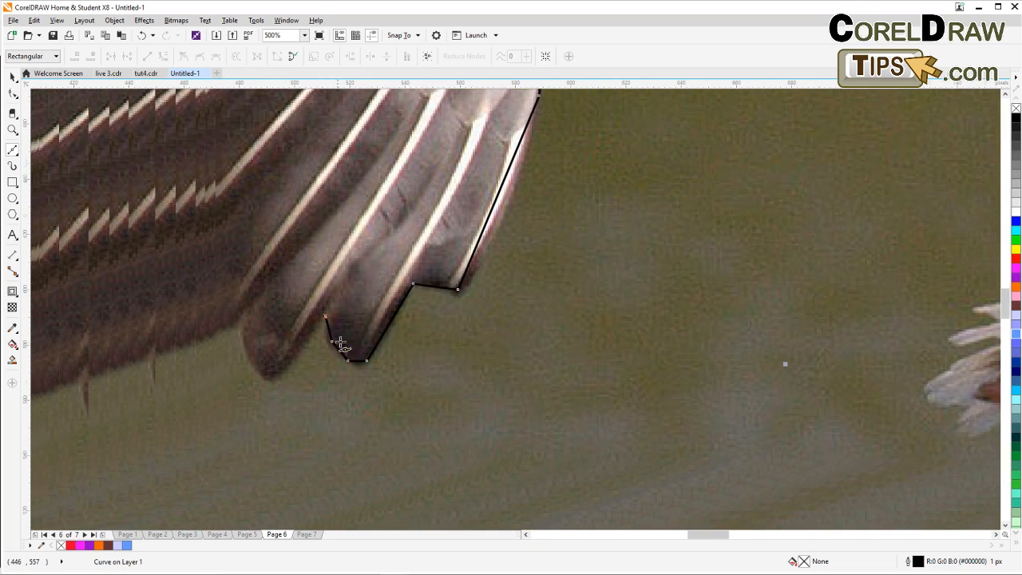
Trace around the jagged feather tips at the end of the upper wing.
{"action": "left_click", "coordinate": [291, 362]}
{"action": "left_click", "coordinate": [250, 343]}
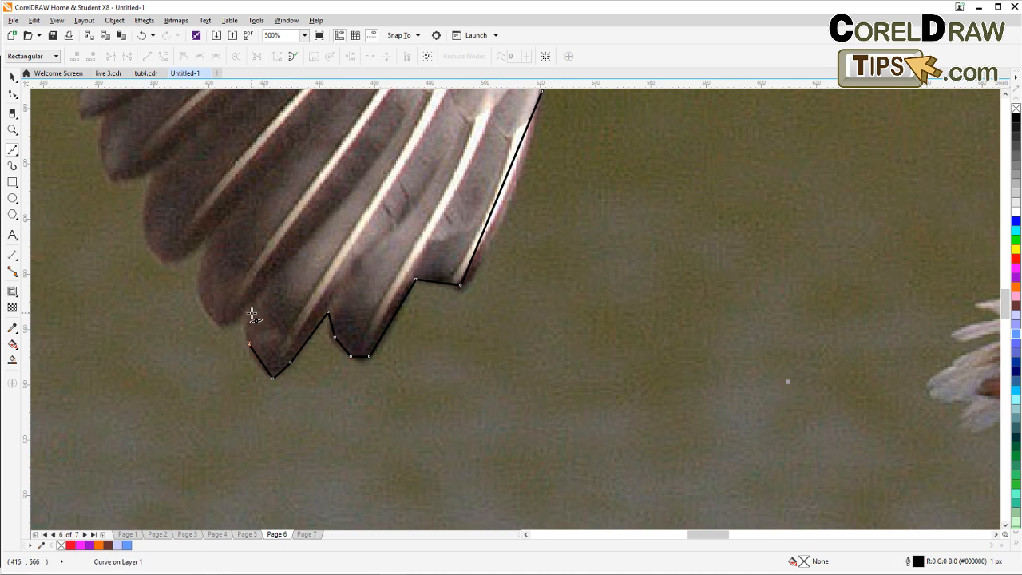
{"action": "left_click", "coordinate": [251, 313]}
{"action": "left_click", "coordinate": [224, 325]}
{"action": "left_click", "coordinate": [205, 307]}
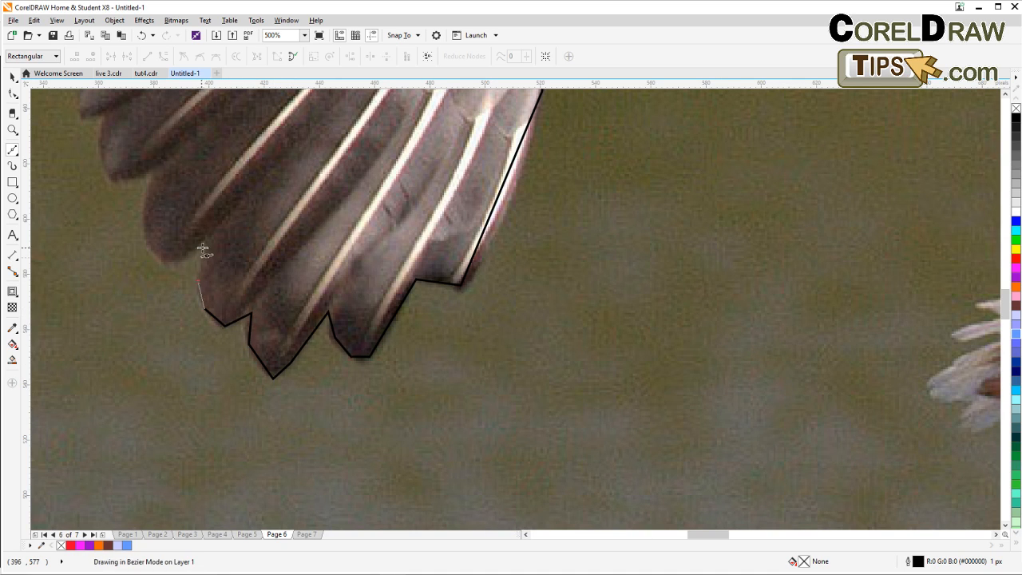
{"action": "left_click", "coordinate": [198, 281]}
{"action": "left_click", "coordinate": [204, 241]}
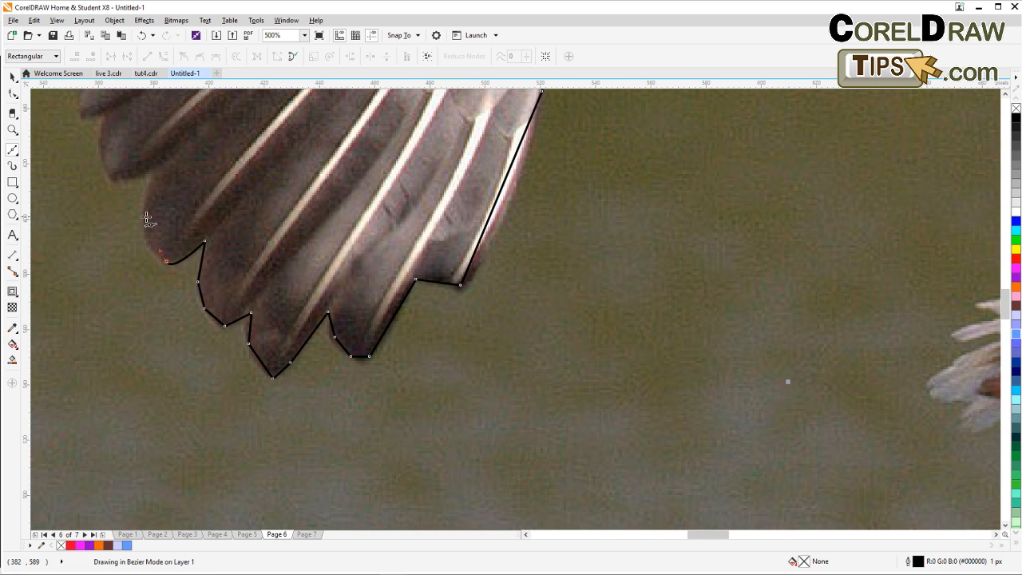
{"action": "left_click", "coordinate": [149, 177]}
{"action": "scroll", "coordinate": [168, 188], "scroll_direction": "down", "scroll_amount": 1}
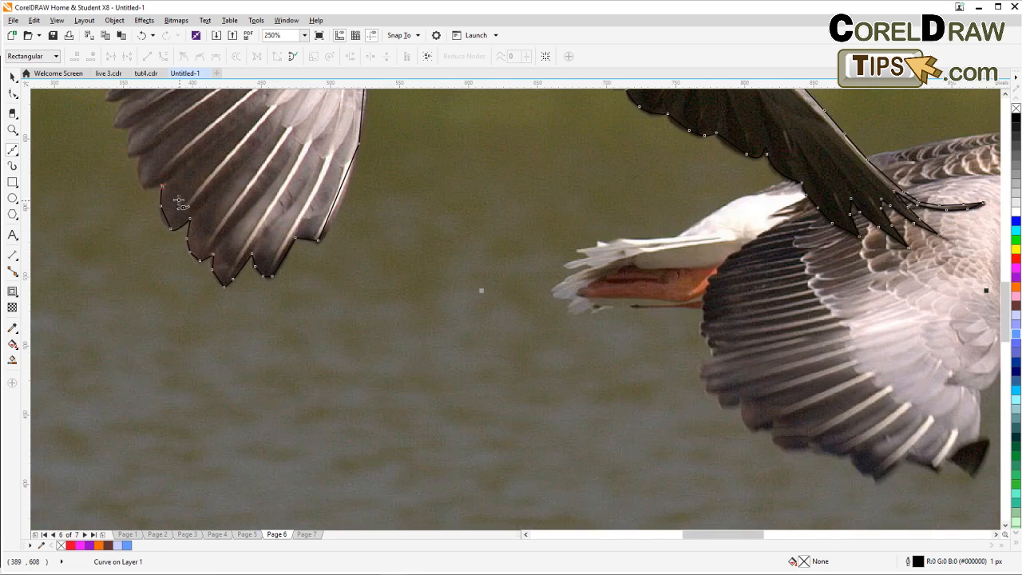
{"action": "left_click_drag", "start_coordinate": [180, 202], "coordinate": [433, 406]}
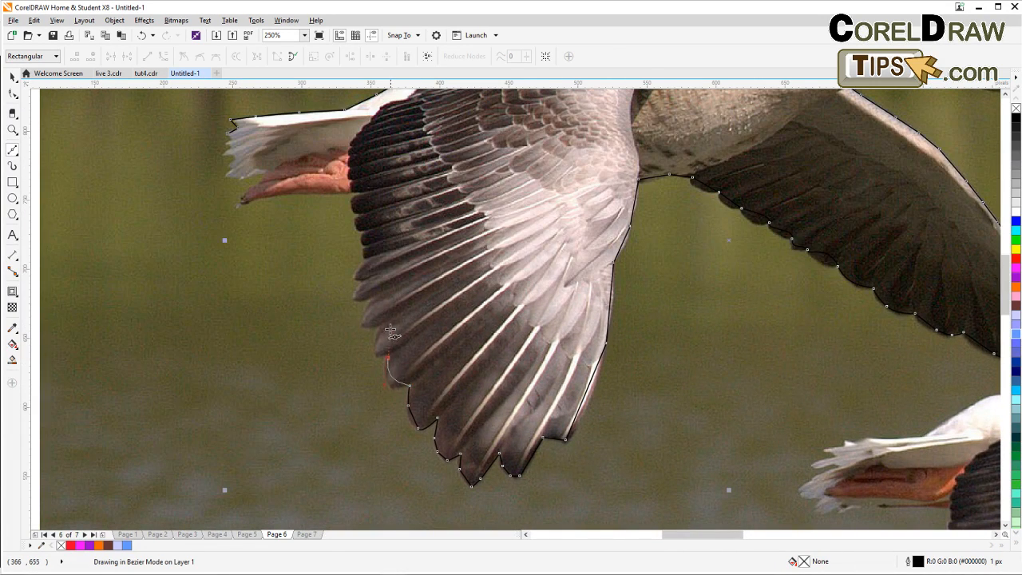
Add nodes up the jagged leading edge of the upper wing toward the tail.
{"action": "left_click_drag", "start_coordinate": [388, 329], "coordinate": [396, 320]}
{"action": "left_click", "coordinate": [378, 357]}
{"action": "left_click", "coordinate": [376, 329]}
{"action": "left_click", "coordinate": [363, 324]}
{"action": "left_click", "coordinate": [371, 304]}
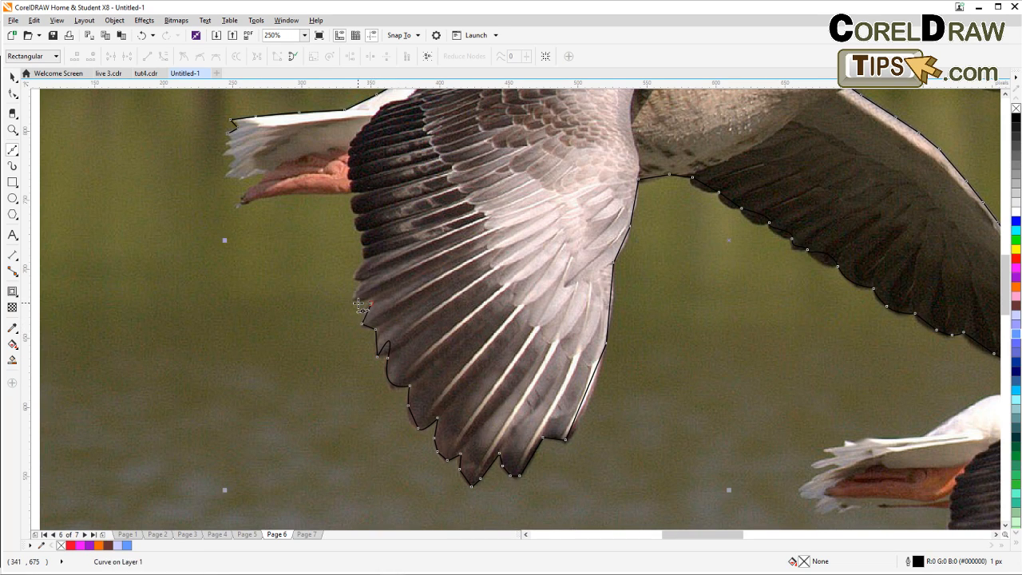
{"action": "left_click", "coordinate": [358, 302]}
{"action": "left_click", "coordinate": [355, 292]}
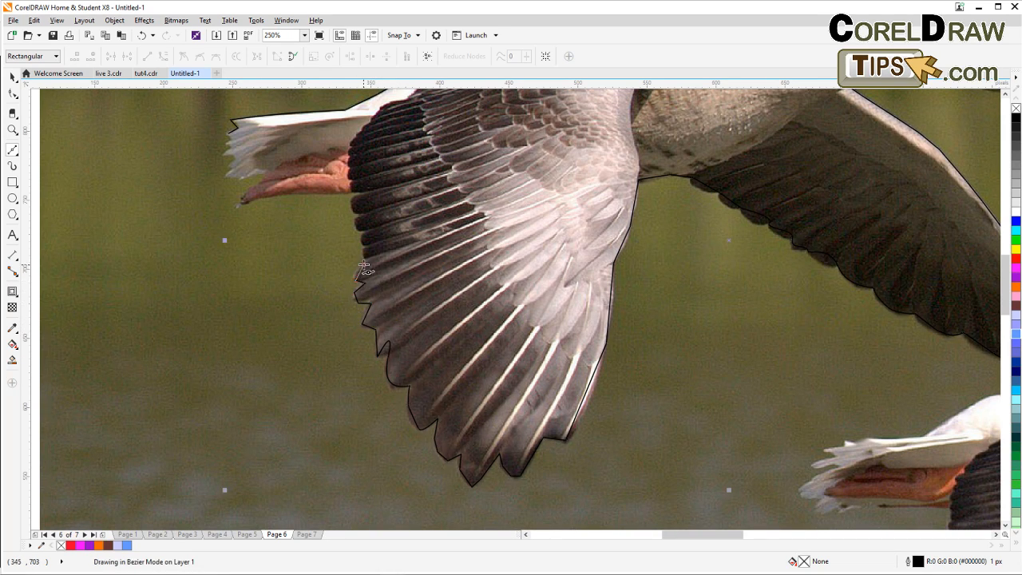
{"action": "left_click", "coordinate": [364, 257]}
{"action": "left_click", "coordinate": [366, 246]}
{"action": "left_click", "coordinate": [363, 234]}
Zoom to 500% and trace around the underside and tip of the orange foot.
{"action": "scroll", "coordinate": [369, 238], "scroll_direction": "up", "scroll_amount": 2}
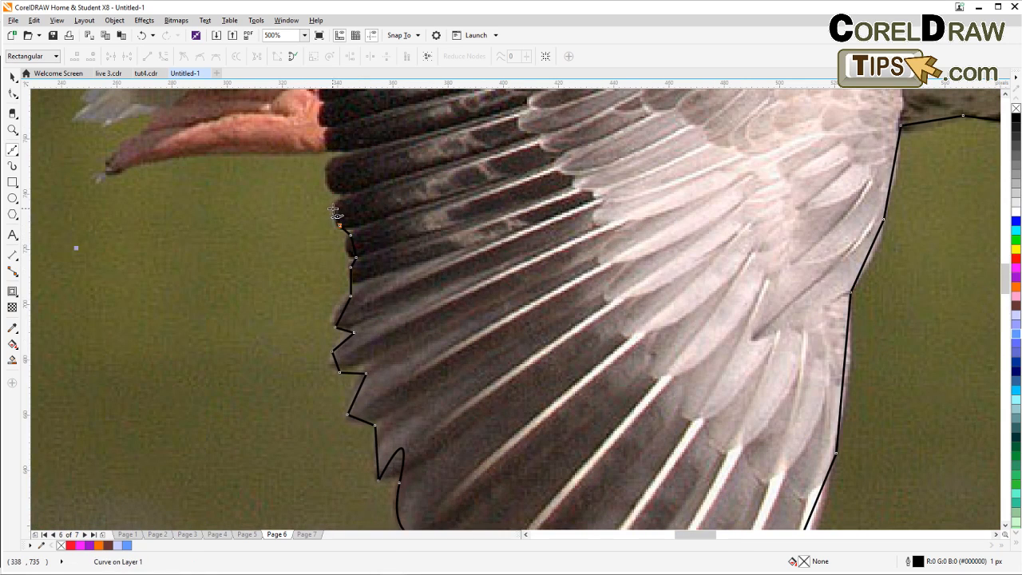
{"action": "left_click", "coordinate": [333, 207]}
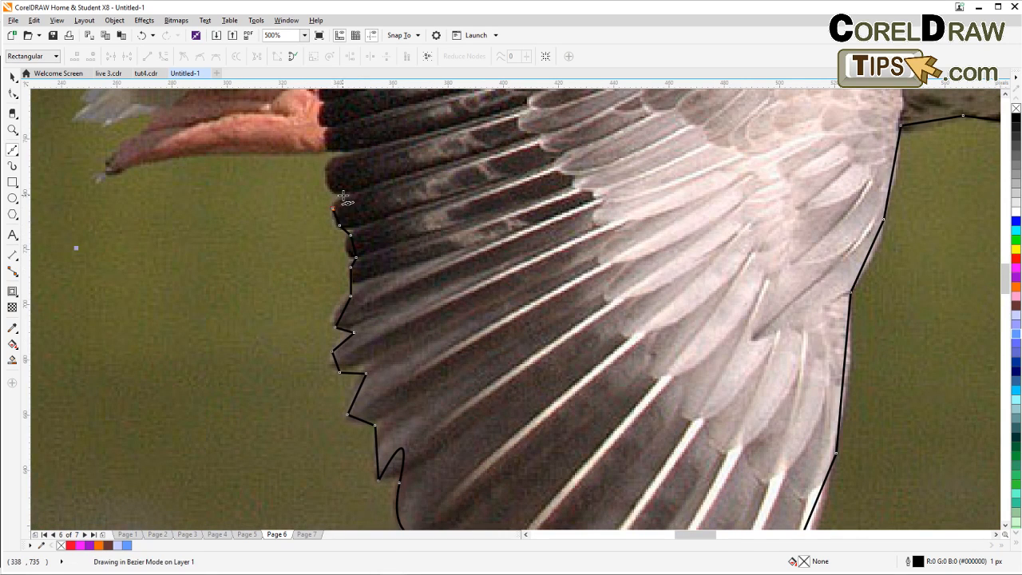
{"action": "left_click", "coordinate": [342, 152]}
{"action": "left_click", "coordinate": [212, 150]}
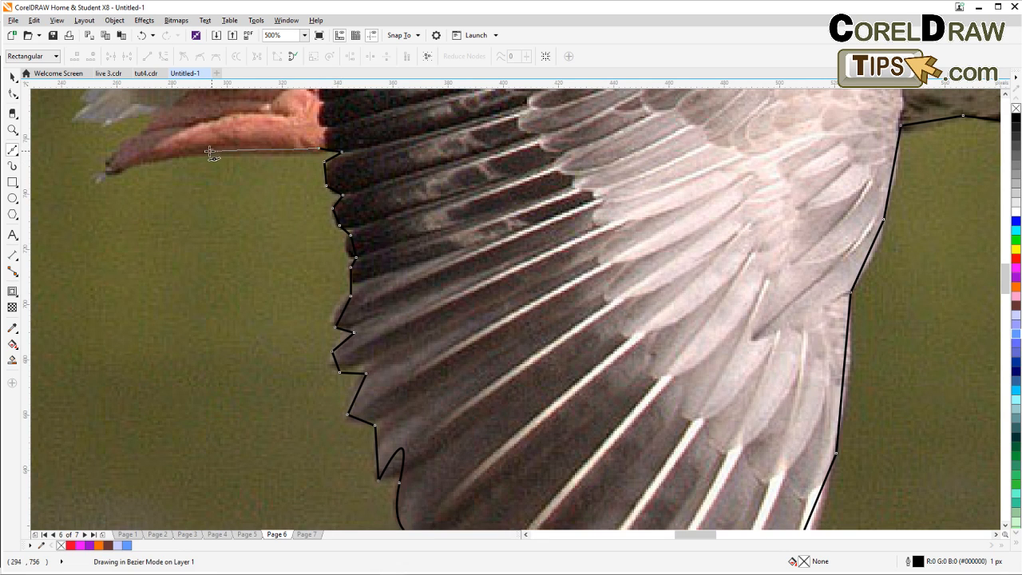
{"action": "left_click", "coordinate": [160, 157]}
{"action": "left_click", "coordinate": [128, 169]}
{"action": "left_click", "coordinate": [104, 176]}
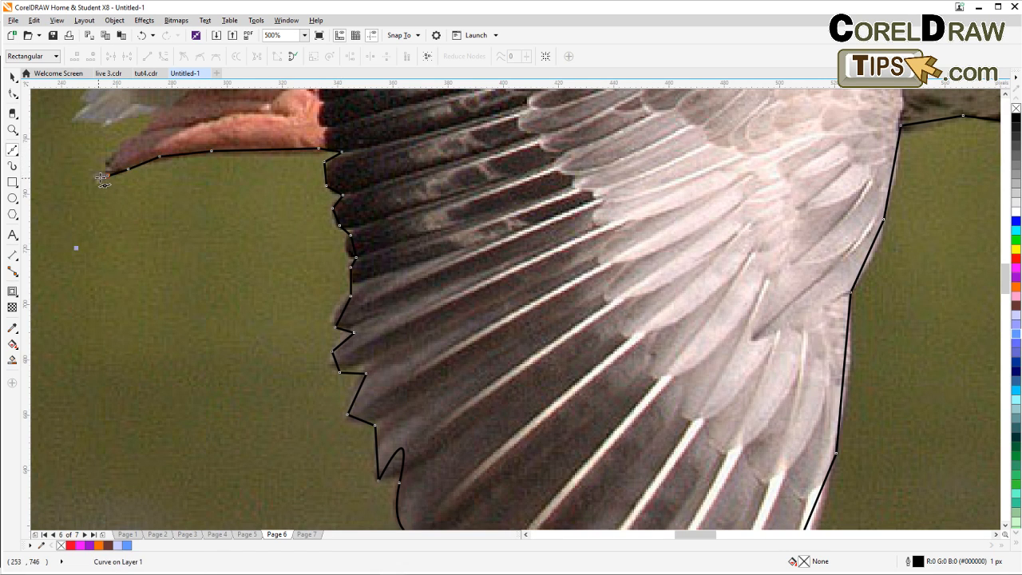
{"action": "left_click", "coordinate": [112, 156]}
{"action": "left_click", "coordinate": [132, 134]}
{"action": "left_click", "coordinate": [147, 122]}
Trace the jagged white tail feathers with straight nodes.
{"action": "left_click_drag", "start_coordinate": [178, 97], "coordinate": [386, 321]}
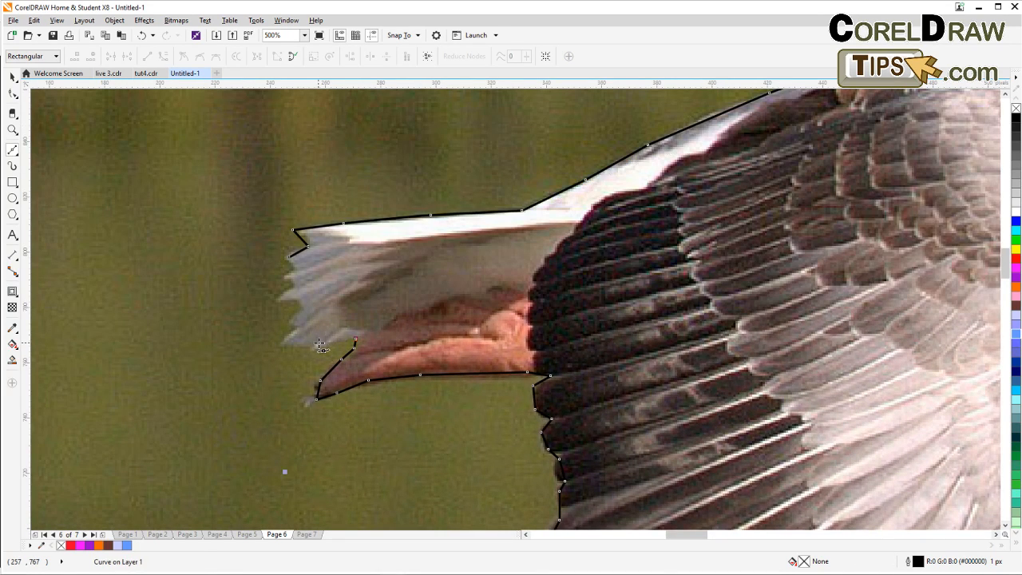
{"action": "left_click", "coordinate": [317, 344]}
{"action": "left_click", "coordinate": [293, 322]}
{"action": "left_click", "coordinate": [304, 309]}
{"action": "left_click", "coordinate": [297, 301]}
{"action": "left_click", "coordinate": [282, 300]}
{"action": "left_click", "coordinate": [293, 286]}
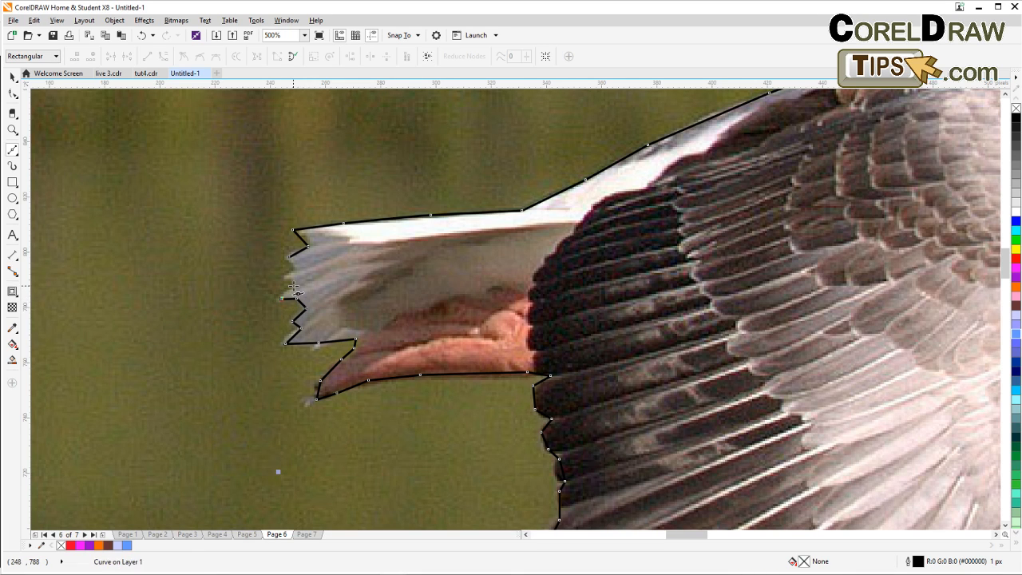
{"action": "left_click", "coordinate": [284, 277]}
{"action": "left_click", "coordinate": [293, 270]}
{"action": "left_click", "coordinate": [289, 258]}
Close the goose outline at its starting node and switch back to the Pick tool.
{"action": "scroll", "coordinate": [316, 279], "scroll_direction": "down", "scroll_amount": 1}
{"action": "left_click_drag", "start_coordinate": [320, 303], "coordinate": [121, 218]}
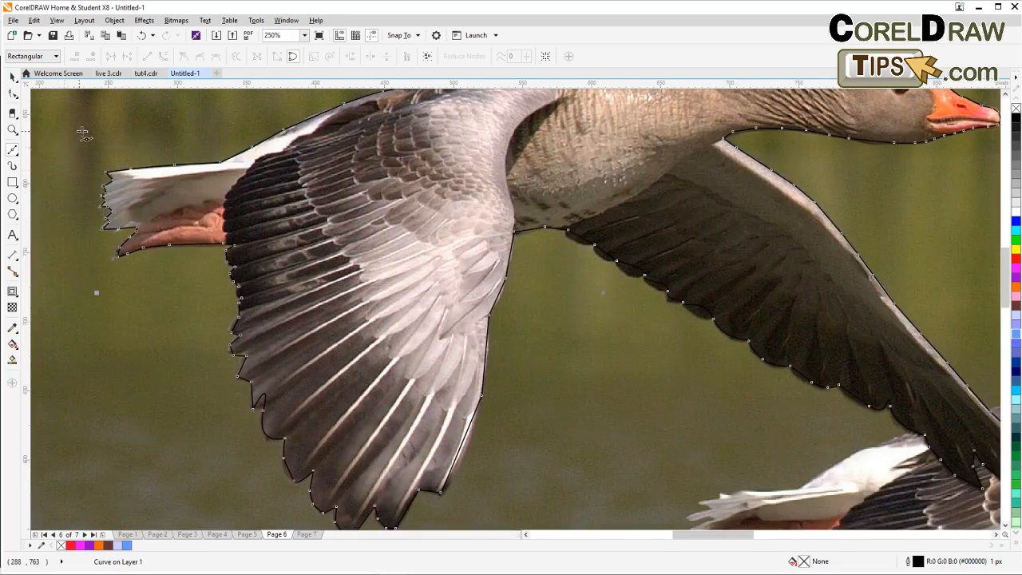
{"action": "left_click", "coordinate": [13, 75]}
{"action": "scroll", "coordinate": [105, 168], "scroll_direction": "down", "scroll_amount": 1}
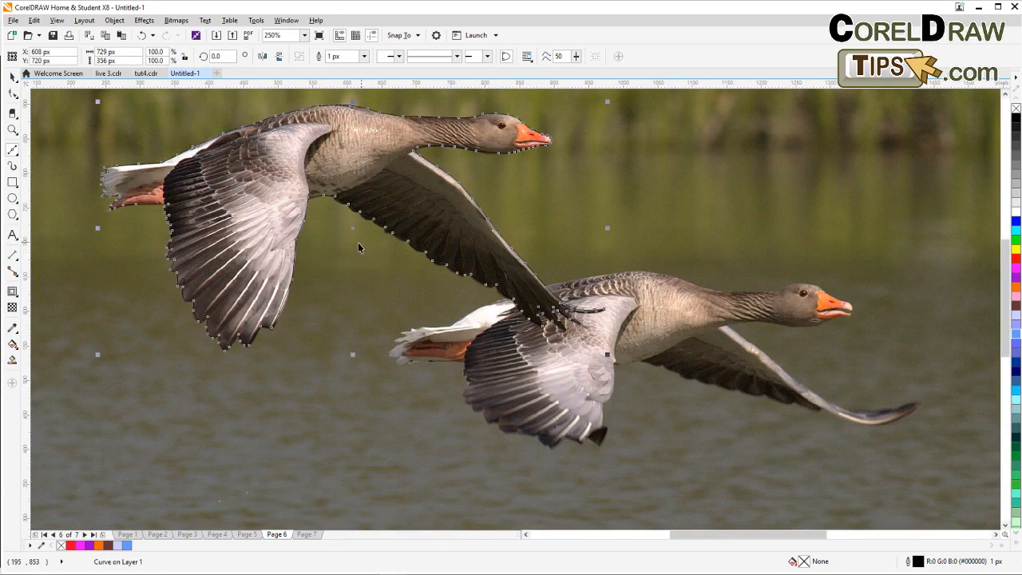
Convert the straight segment along the upper wing's trailing edge to a curve and bend it to fit the feathers.
{"action": "scroll", "coordinate": [308, 262], "scroll_direction": "up", "scroll_amount": 1}
{"action": "scroll", "coordinate": [308, 236], "scroll_direction": "up", "scroll_amount": 1}
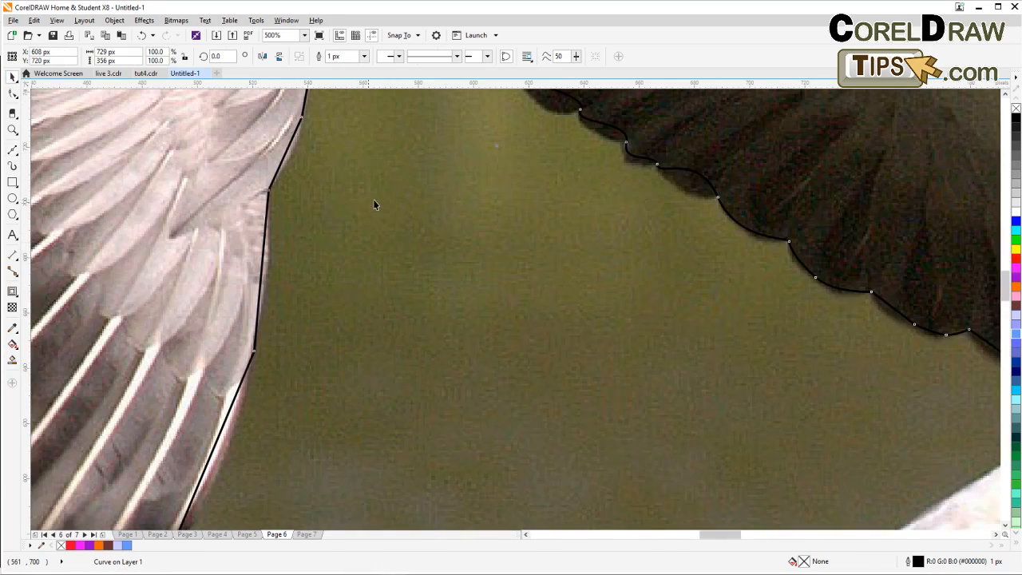
{"action": "scroll", "coordinate": [269, 301], "scroll_direction": "down", "scroll_amount": 1}
{"action": "scroll", "coordinate": [297, 276], "scroll_direction": "up", "scroll_amount": 1}
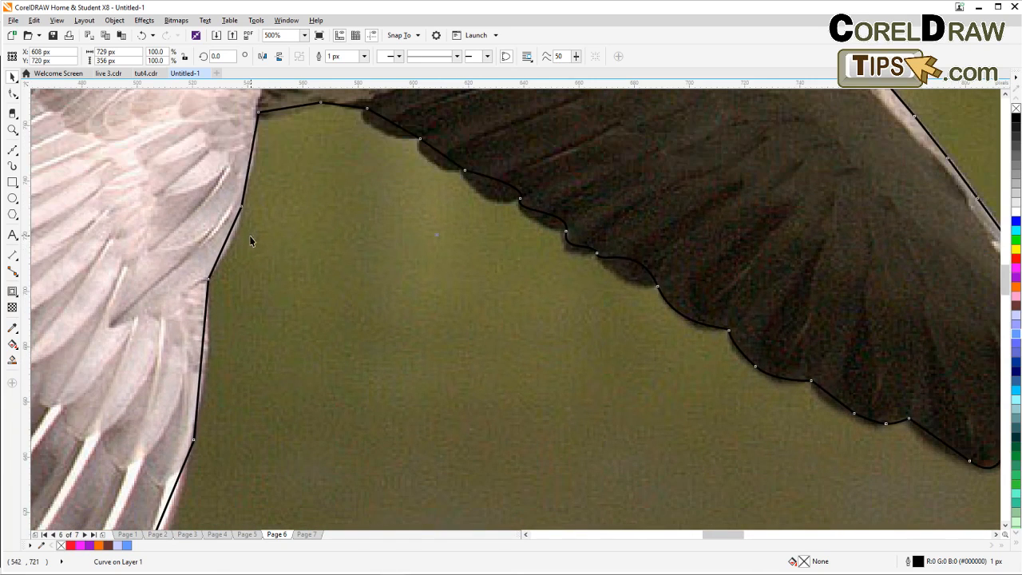
{"action": "scroll", "coordinate": [230, 247], "scroll_direction": "up", "scroll_amount": 2}
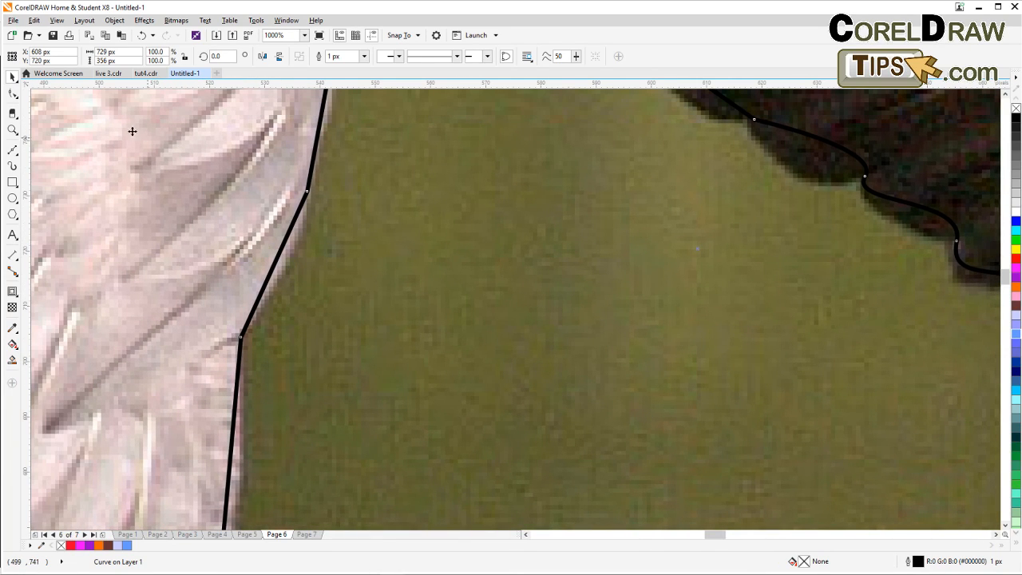
{"action": "left_click", "coordinate": [12, 93]}
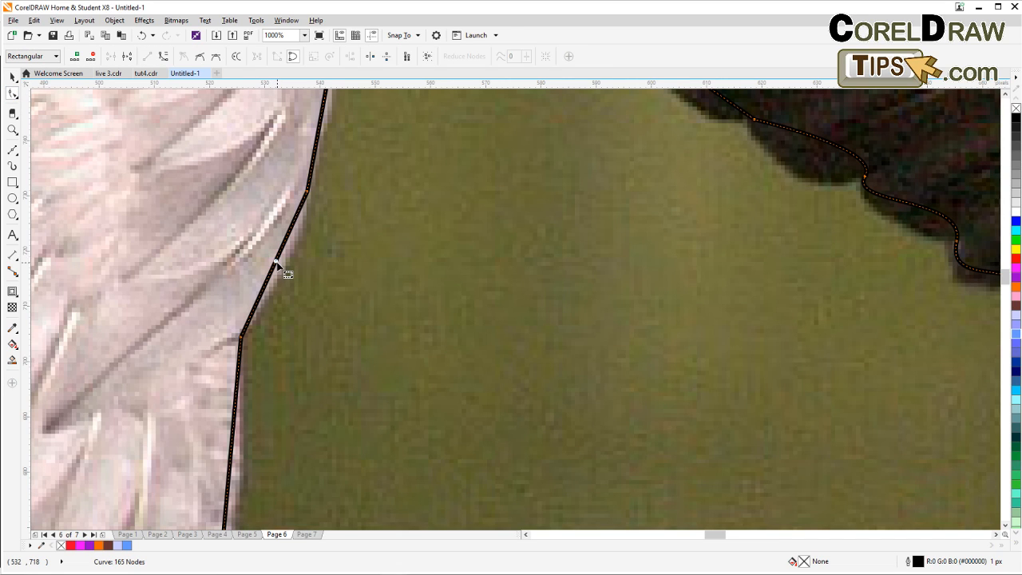
{"action": "left_click", "coordinate": [164, 57]}
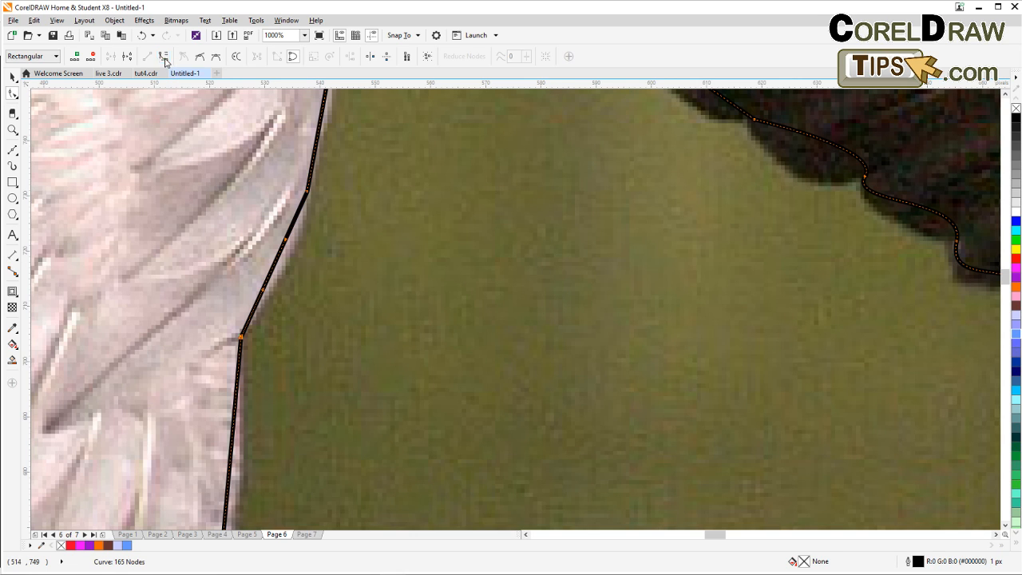
{"action": "left_click_drag", "start_coordinate": [276, 261], "coordinate": [303, 302]}
Convert the next straight wing segment to a curve and bend it outward to the feather edge.
{"action": "scroll", "coordinate": [303, 302], "scroll_direction": "down", "scroll_amount": 2}
{"action": "scroll", "coordinate": [307, 385], "scroll_direction": "up", "scroll_amount": 3}
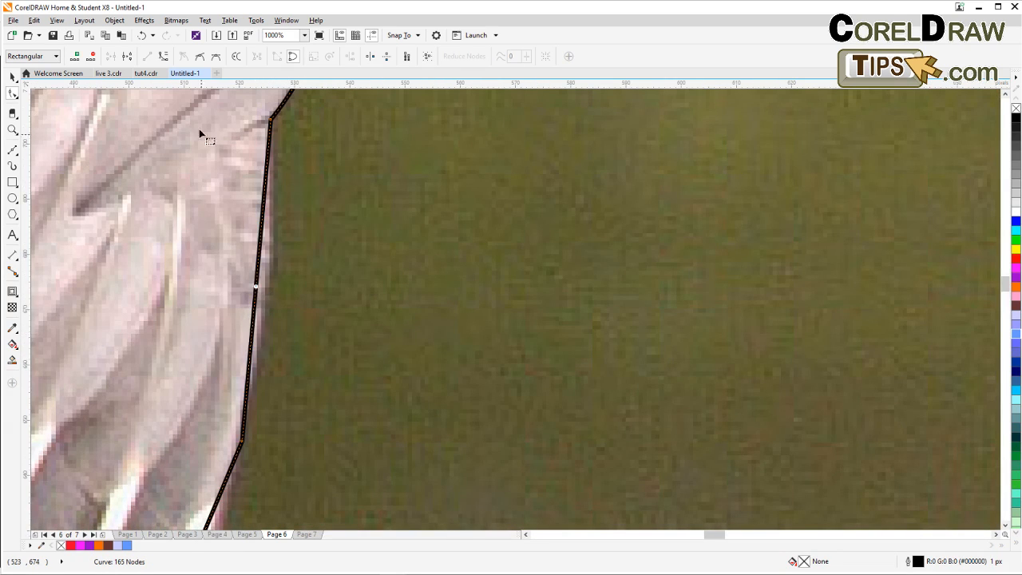
{"action": "left_click", "coordinate": [165, 58]}
{"action": "left_click_drag", "start_coordinate": [256, 293], "coordinate": [267, 294]}
Adjust a node's control handles on the lower wing's scalloped edge to follow the feathers.
{"action": "scroll", "coordinate": [268, 294], "scroll_direction": "down", "scroll_amount": 2}
{"action": "left_click_drag", "start_coordinate": [430, 295], "coordinate": [333, 348]}
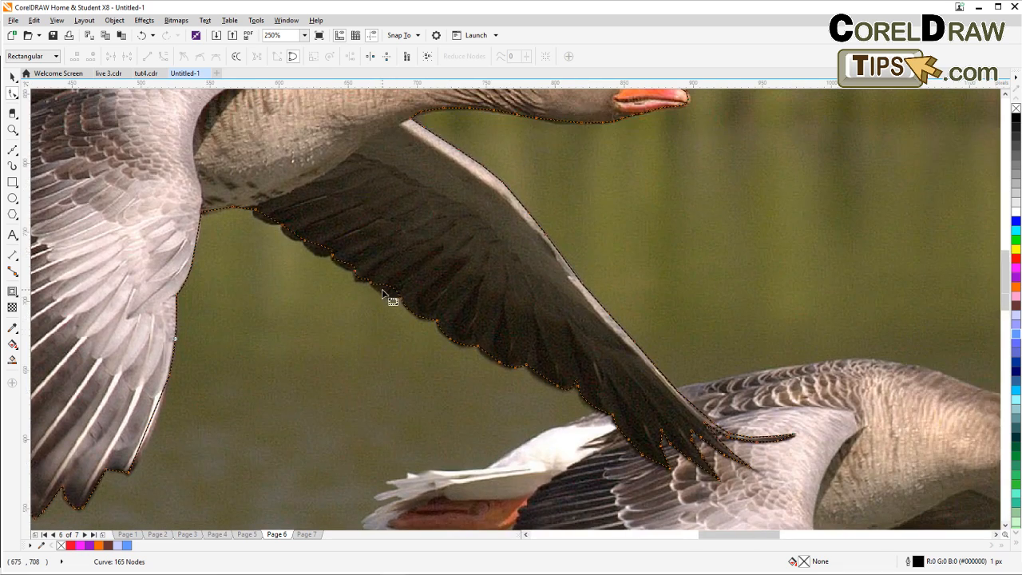
{"action": "scroll", "coordinate": [390, 298], "scroll_direction": "up", "scroll_amount": 1}
{"action": "scroll", "coordinate": [414, 313], "scroll_direction": "up", "scroll_amount": 2}
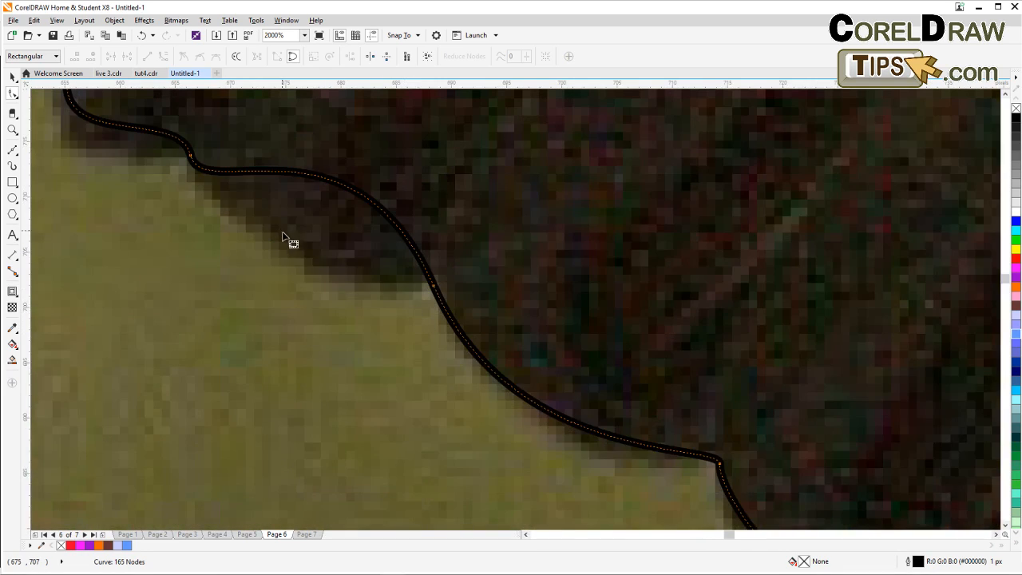
{"action": "scroll", "coordinate": [281, 280], "scroll_direction": "down", "scroll_amount": 1}
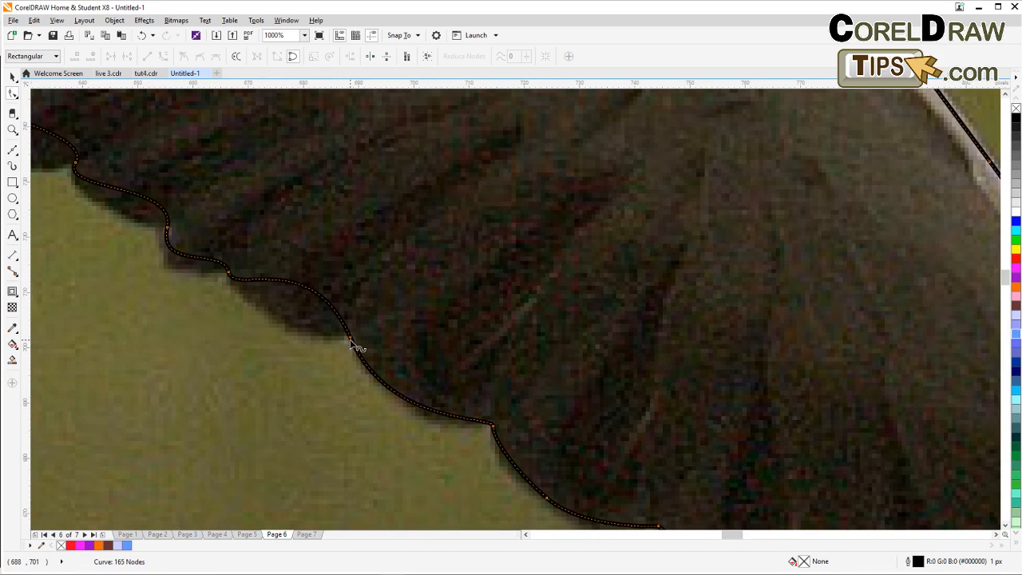
{"action": "left_click", "coordinate": [353, 343]}
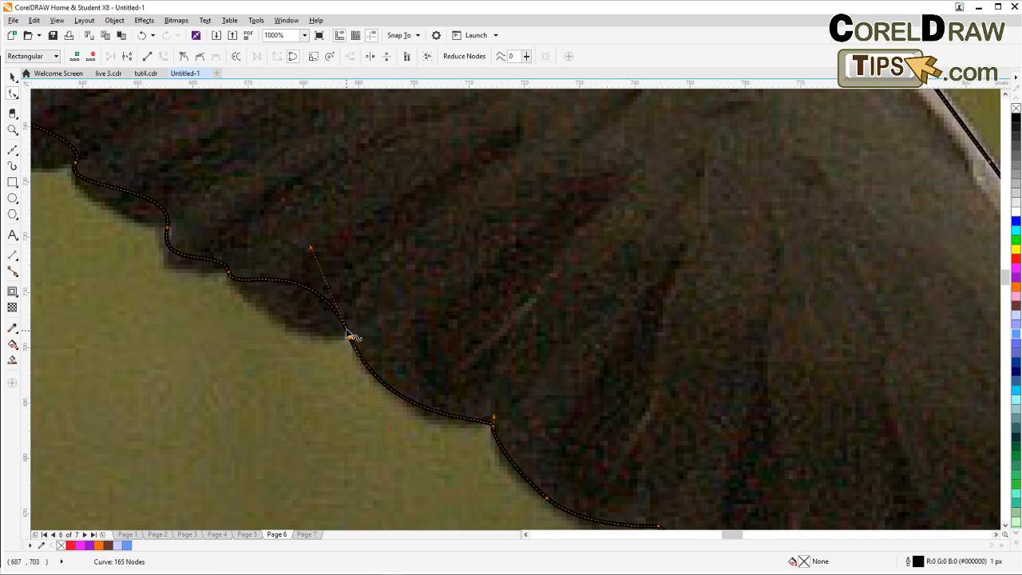
{"action": "left_click_drag", "start_coordinate": [311, 249], "coordinate": [309, 337]}
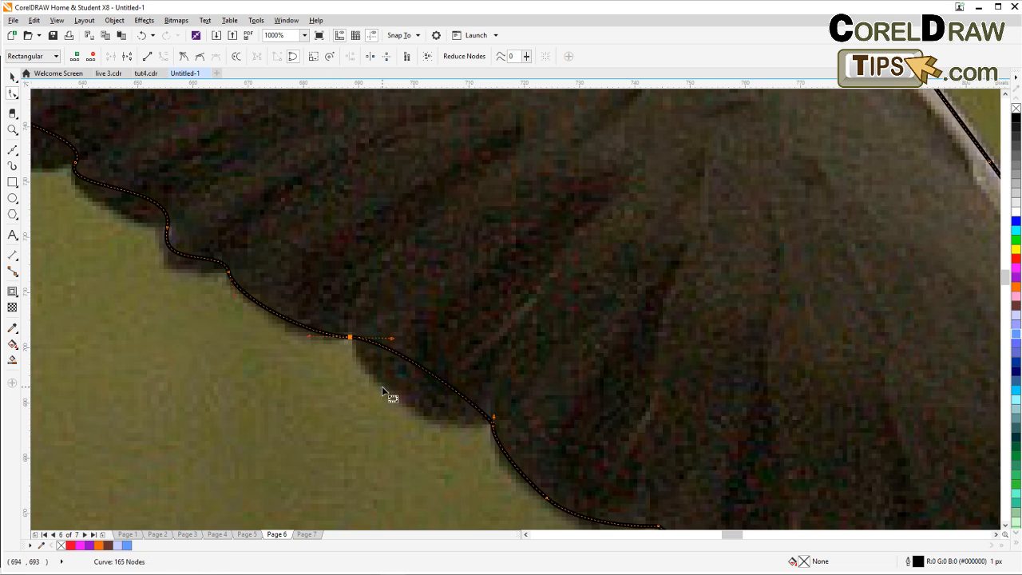
{"action": "left_click_drag", "start_coordinate": [382, 386], "coordinate": [356, 302]}
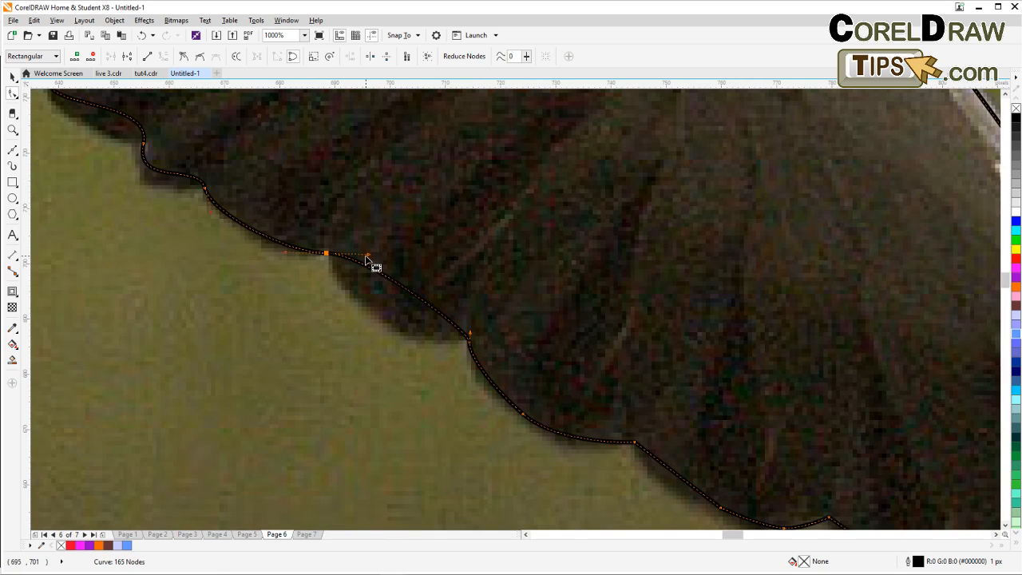
Select the lower wing nodes and make them smooth, refining their handles to the feather outline.
{"action": "left_click", "coordinate": [364, 234]}
{"action": "left_click", "coordinate": [328, 255]}
{"action": "mouse_move", "coordinate": [369, 259]}
{"action": "left_mouse_down"}
{"action": "mouse_move", "coordinate": [372, 246]}
{"action": "mouse_move", "coordinate": [383, 276]}
{"action": "mouse_move", "coordinate": [370, 252]}
{"action": "left_mouse_up"}
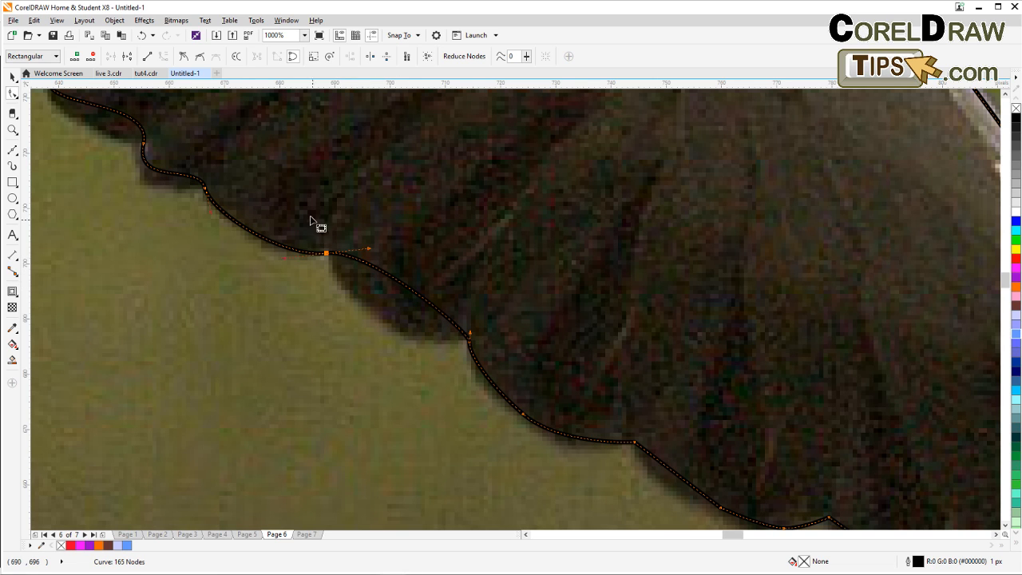
{"action": "left_click_drag", "start_coordinate": [296, 194], "coordinate": [372, 304]}
{"action": "left_click", "coordinate": [184, 57]}
{"action": "left_click_drag", "start_coordinate": [370, 249], "coordinate": [416, 288]}
{"action": "scroll", "coordinate": [347, 348], "scroll_direction": "down", "scroll_amount": 3}
{"action": "scroll", "coordinate": [416, 287], "scroll_direction": "down", "scroll_amount": 1}
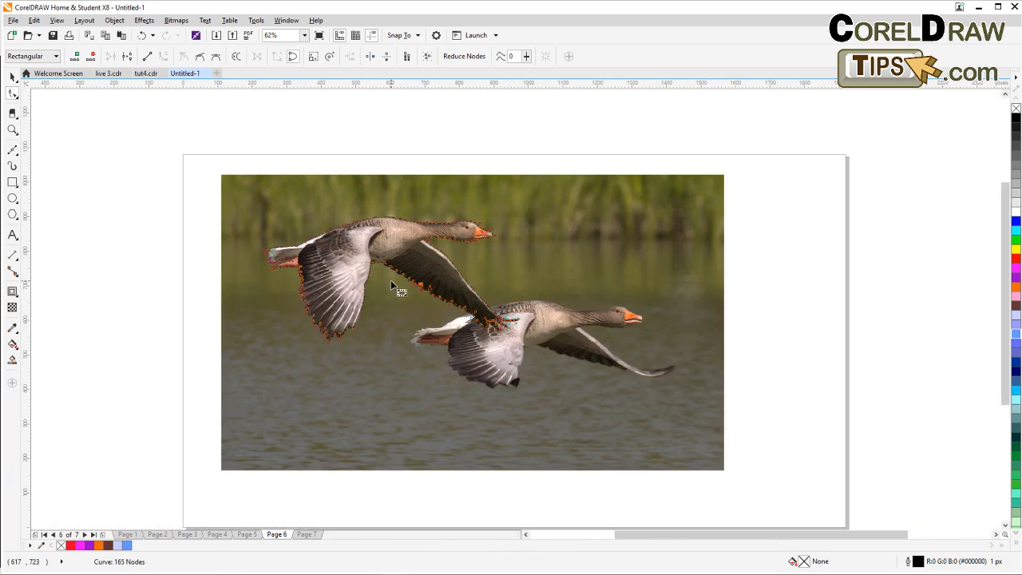
Place the geese photo inside the traced goose outline using PowerClip Place Inside Frame.
{"action": "left_click", "coordinate": [12, 76]}
{"action": "left_click", "coordinate": [192, 157]}
{"action": "left_click_drag", "start_coordinate": [582, 246], "coordinate": [449, 227]}
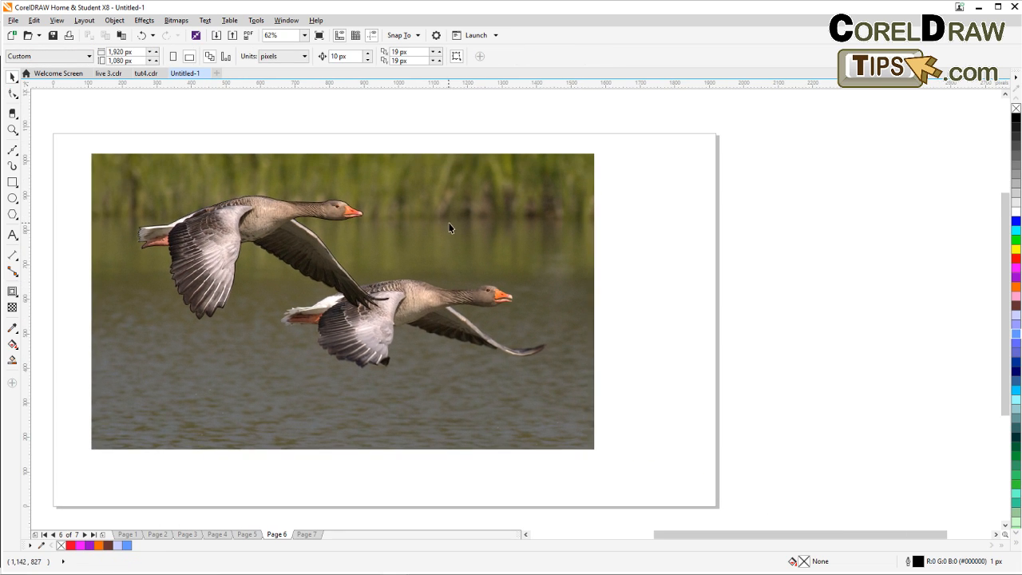
{"action": "left_click", "coordinate": [269, 172]}
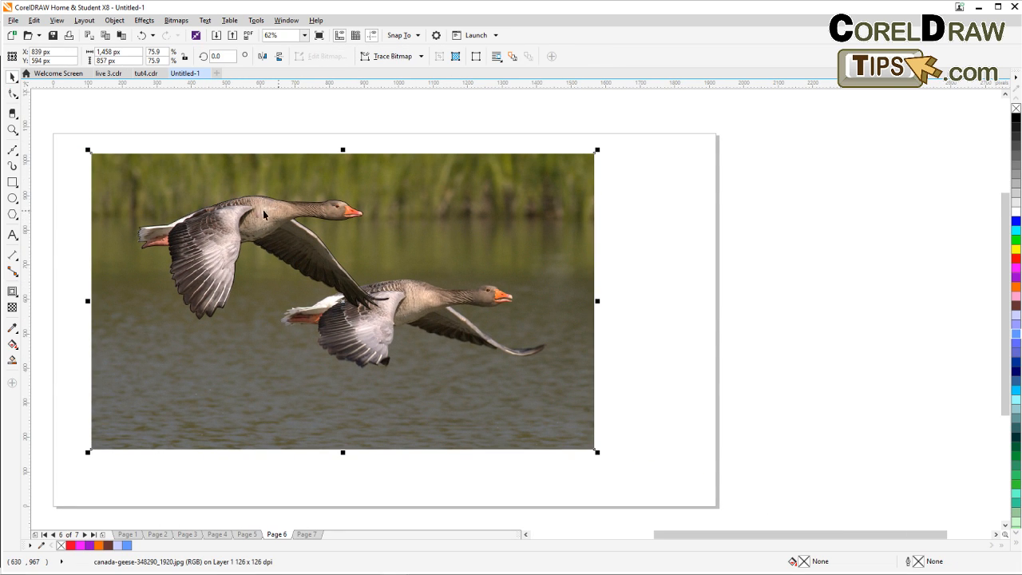
{"action": "left_click", "coordinate": [115, 21]}
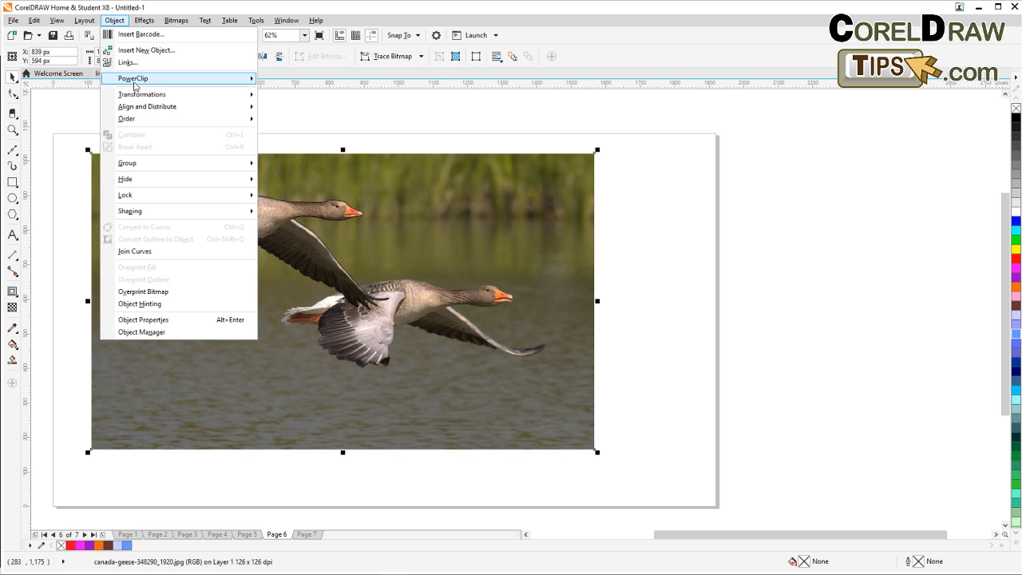
{"action": "mouse_move", "coordinate": [138, 83]}
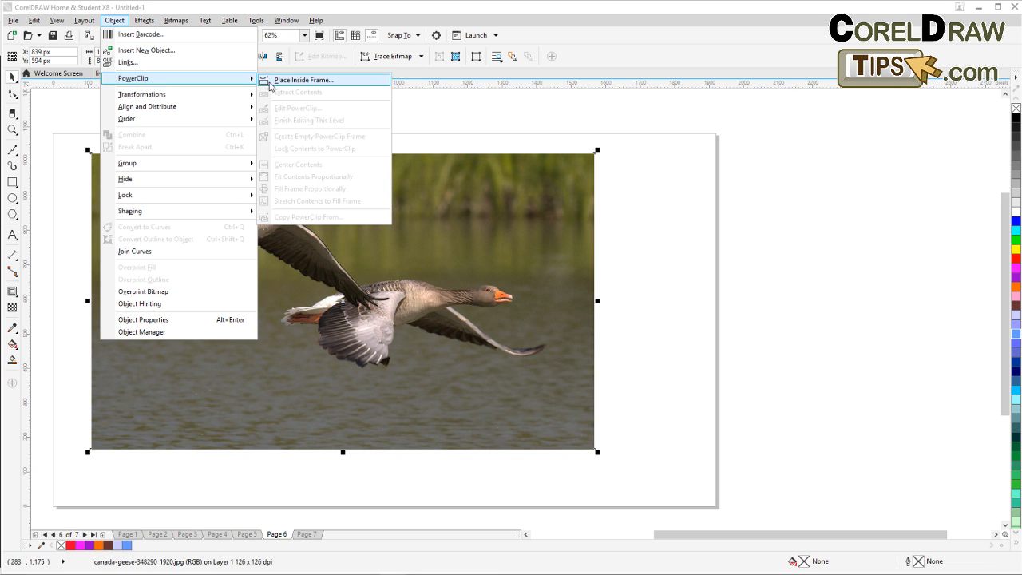
{"action": "left_click", "coordinate": [270, 83]}
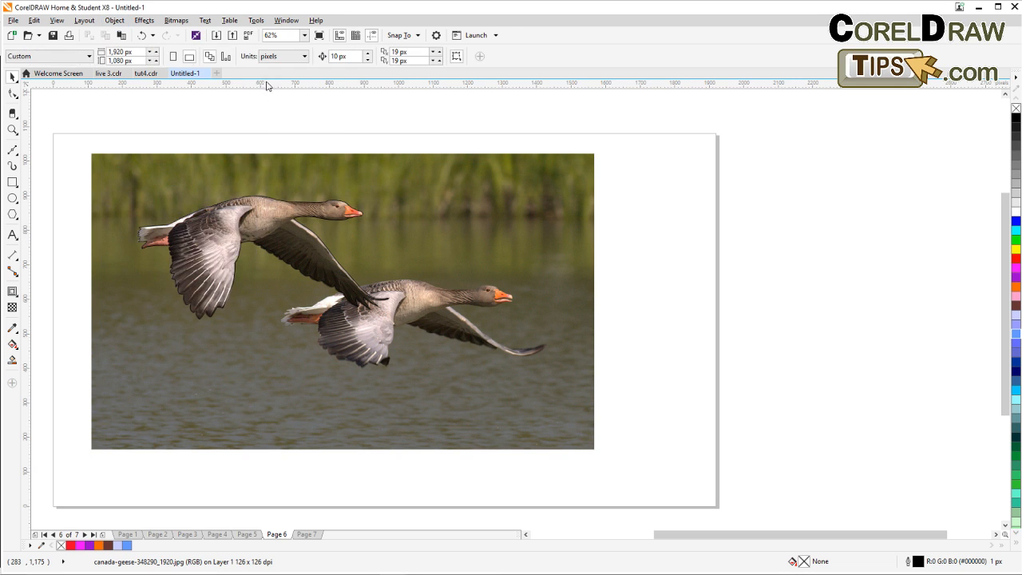
{"action": "left_click", "coordinate": [237, 197]}
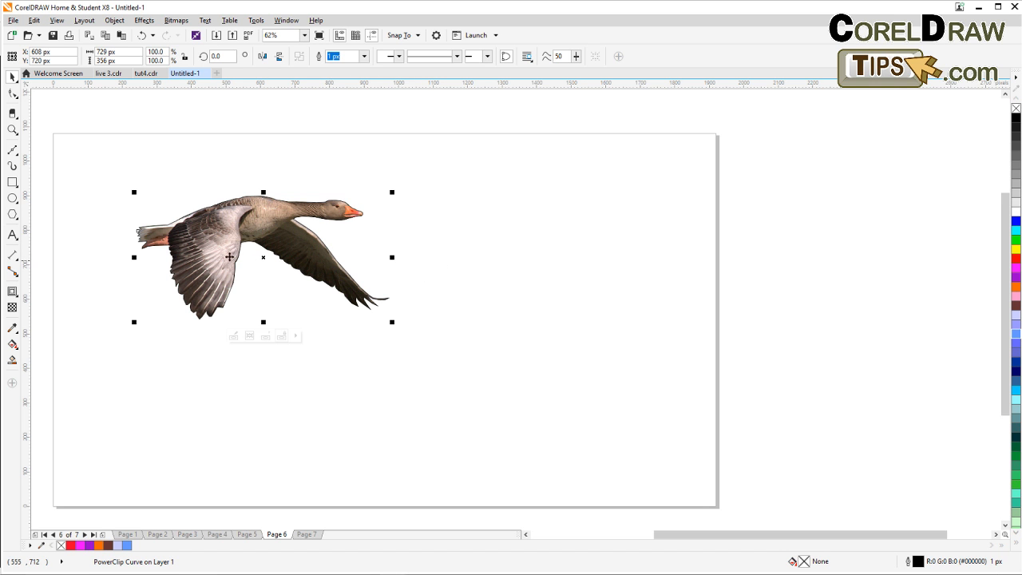
Remove the outline from the PowerClipped goose and deselect it.
{"action": "scroll", "coordinate": [208, 252], "scroll_direction": "up", "scroll_amount": 4}
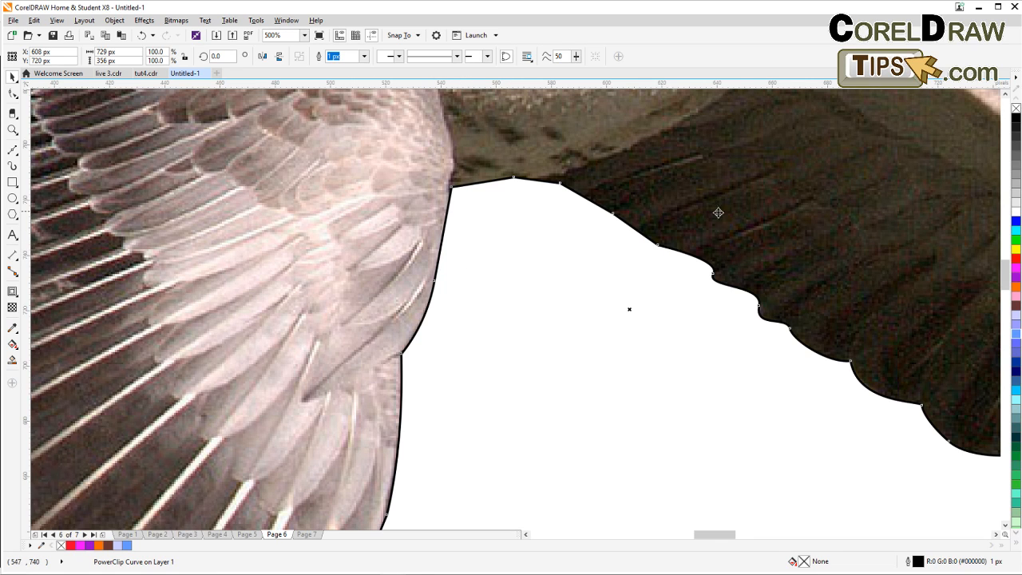
{"action": "right_click", "coordinate": [1016, 109]}
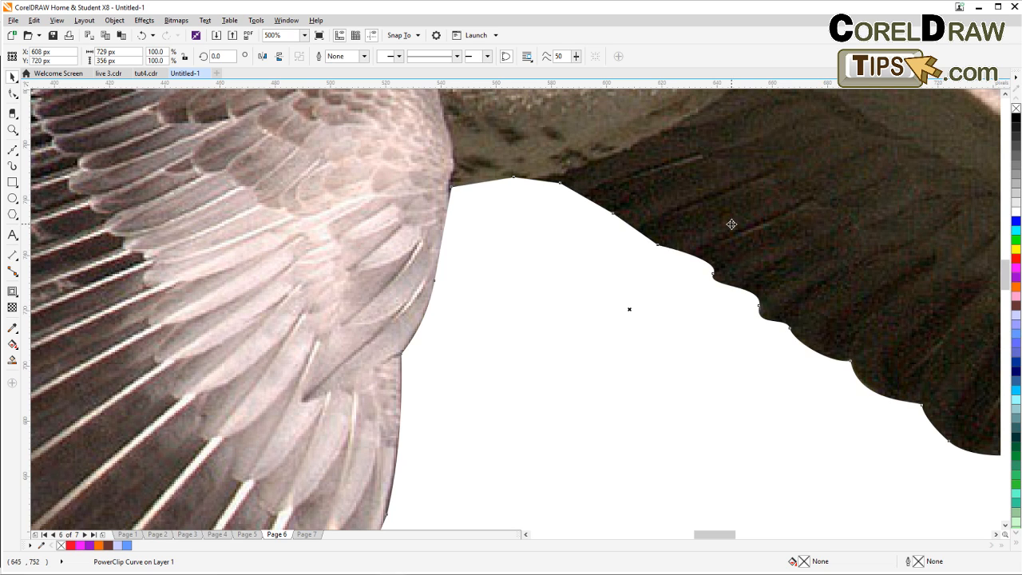
{"action": "scroll", "coordinate": [722, 237], "scroll_direction": "down", "scroll_amount": 2}
{"action": "left_click_drag", "start_coordinate": [717, 257], "coordinate": [489, 305]}
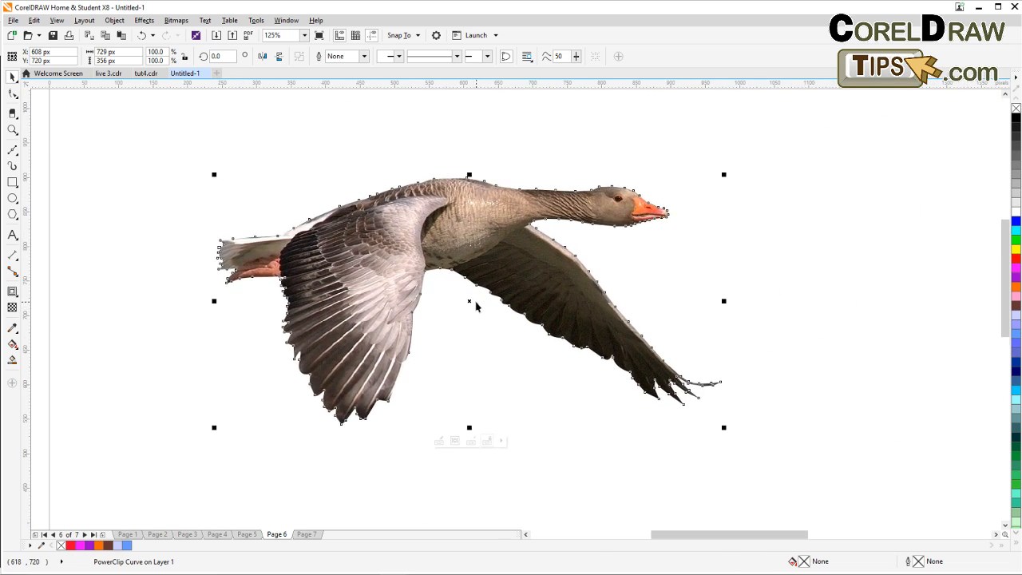
{"action": "scroll", "coordinate": [477, 303], "scroll_direction": "down", "scroll_amount": 1}
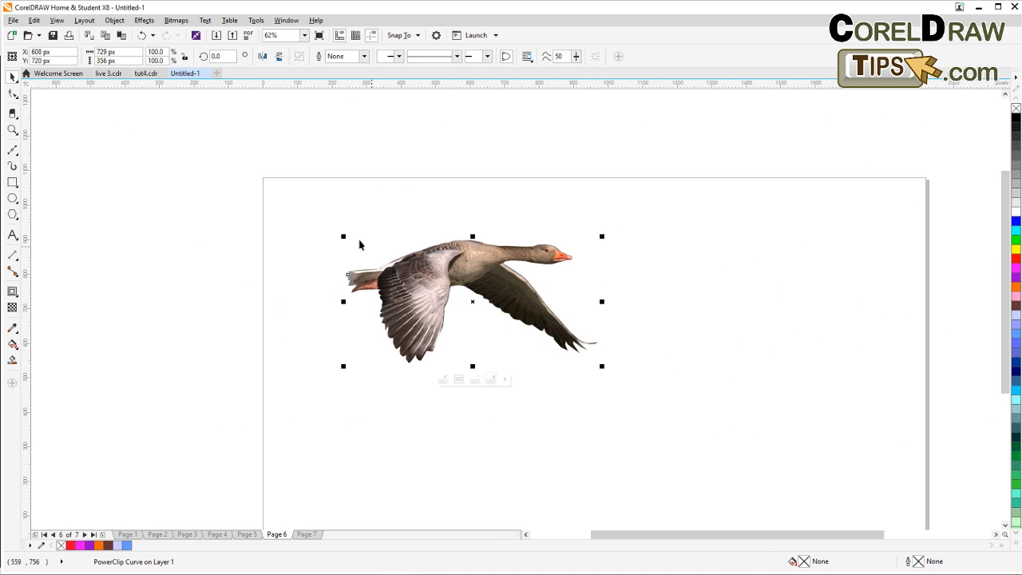
{"action": "left_click", "coordinate": [311, 212]}
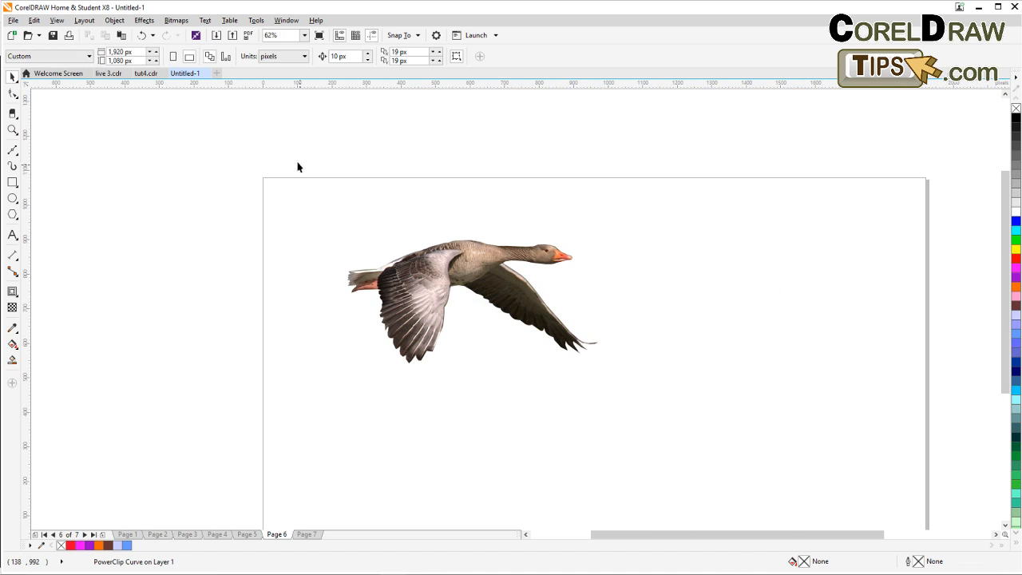
Import the engagement-1718244 photo and position it on Page 6 over the goose.
{"action": "left_click", "coordinate": [460, 248]}
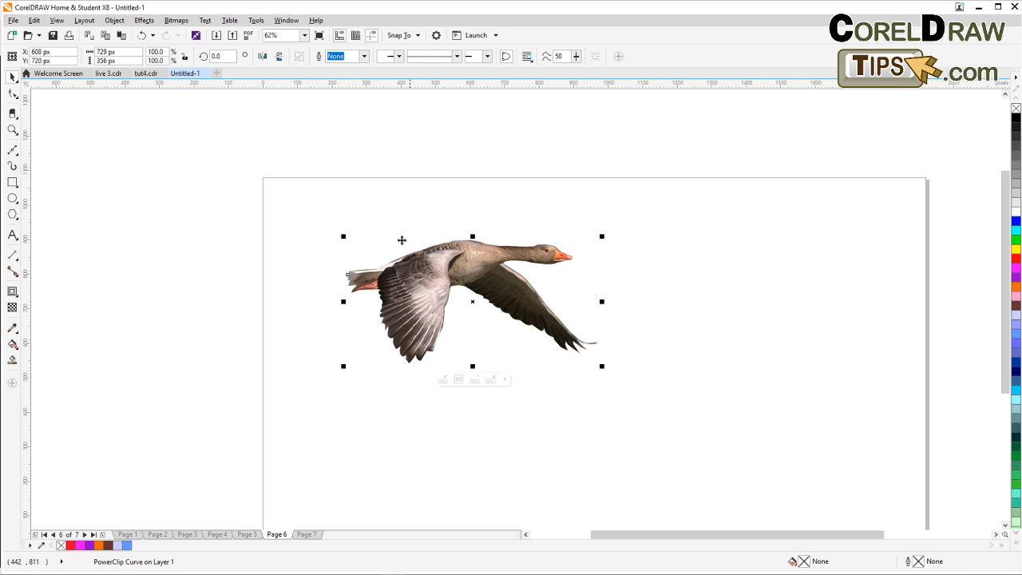
{"action": "left_click", "coordinate": [293, 136]}
{"action": "left_click", "coordinate": [216, 35]}
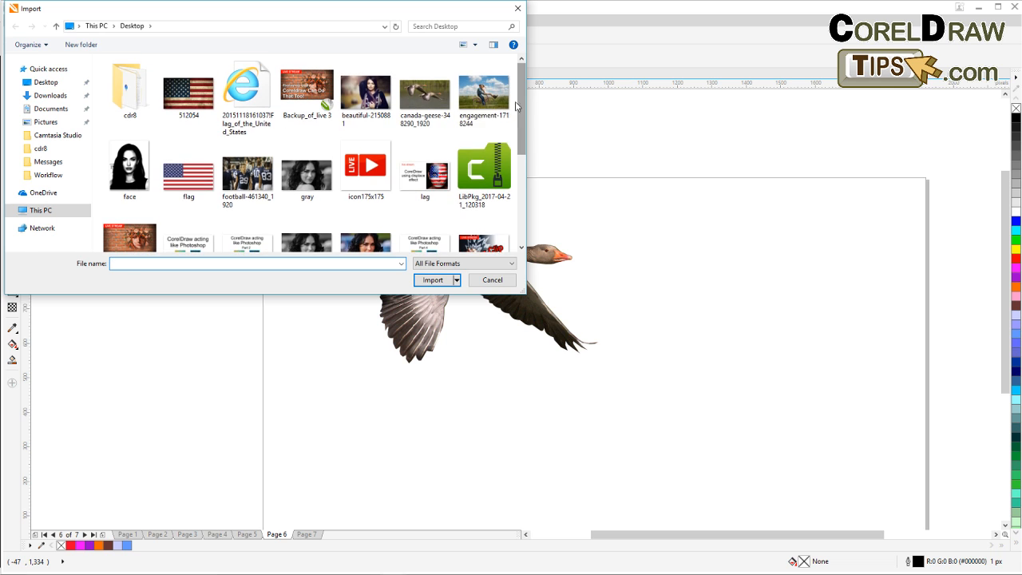
{"action": "left_click", "coordinate": [484, 95]}
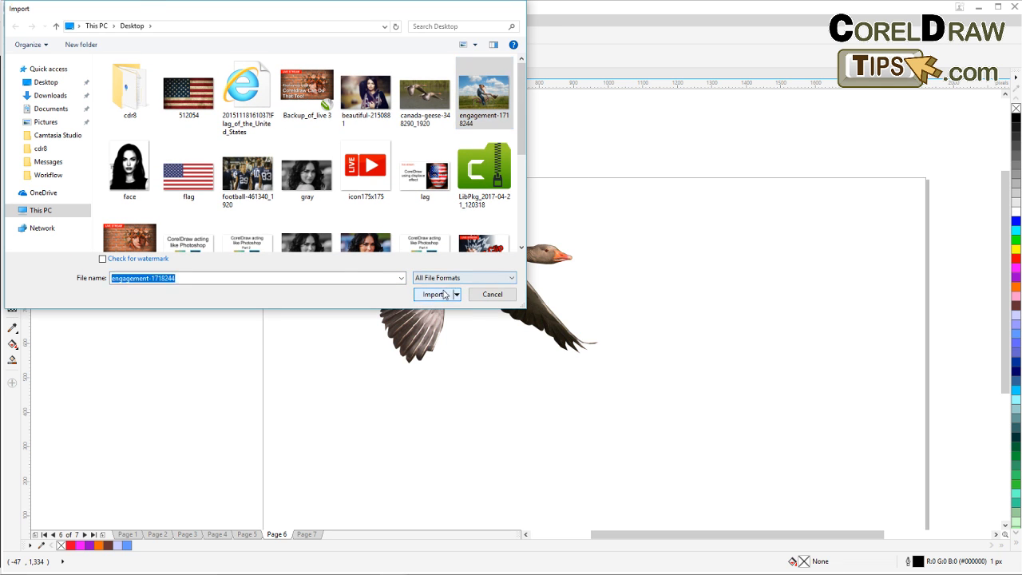
{"action": "left_click", "coordinate": [444, 294]}
{"action": "left_click", "coordinate": [399, 211]}
{"action": "scroll", "coordinate": [381, 252], "scroll_direction": "down", "scroll_amount": 2}
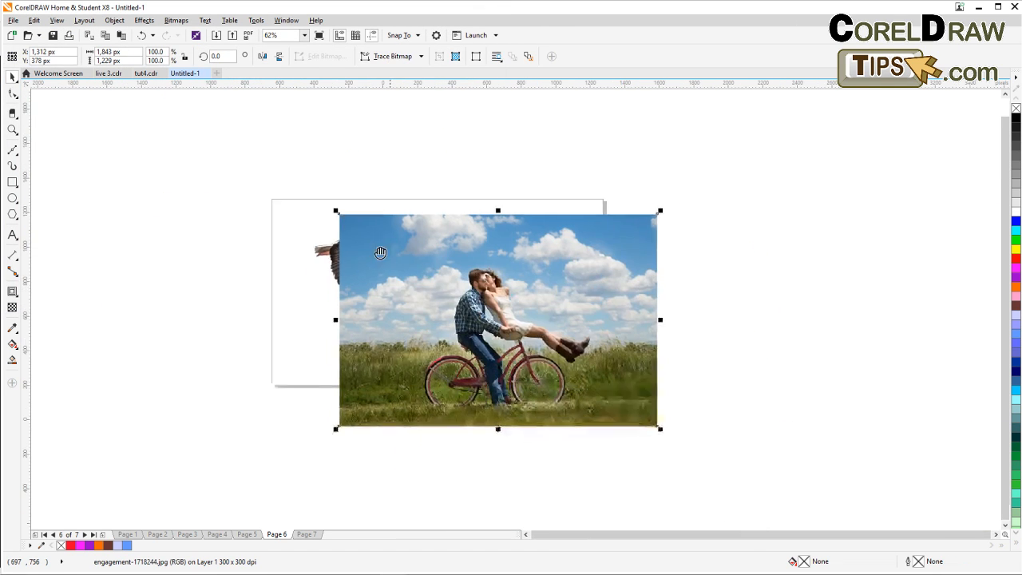
{"action": "left_click_drag", "start_coordinate": [381, 252], "coordinate": [320, 230]}
Bring the PowerClipped goose to the front of the page, above the photo.
{"action": "left_click", "coordinate": [344, 169]}
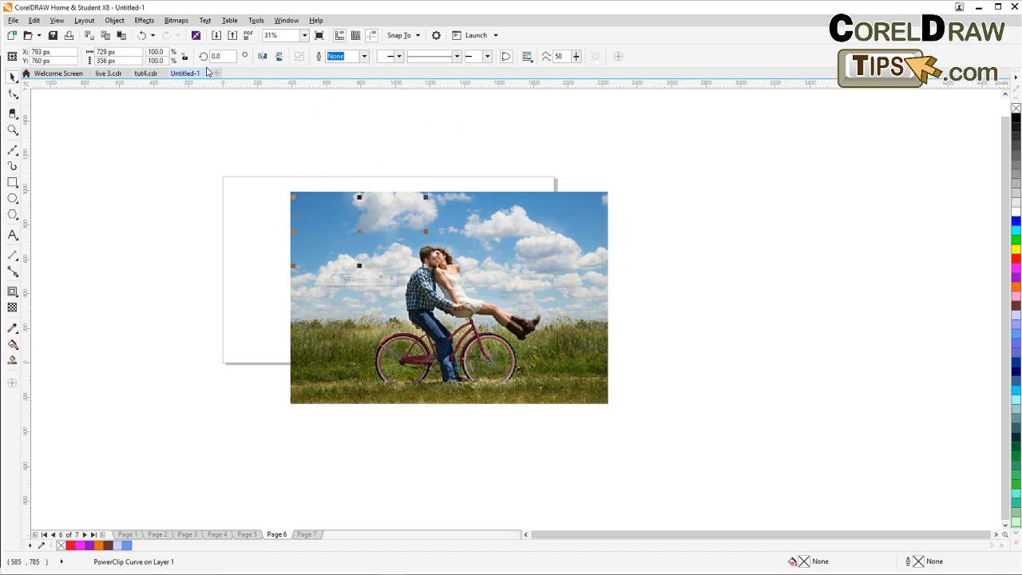
{"action": "left_click", "coordinate": [114, 20]}
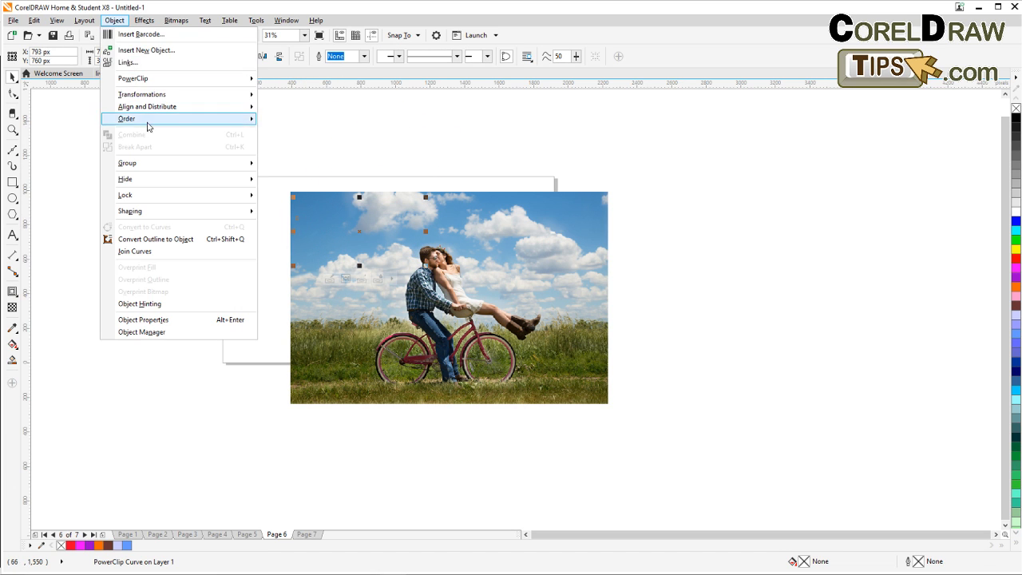
{"action": "mouse_move", "coordinate": [152, 122]}
{"action": "left_click", "coordinate": [291, 120]}
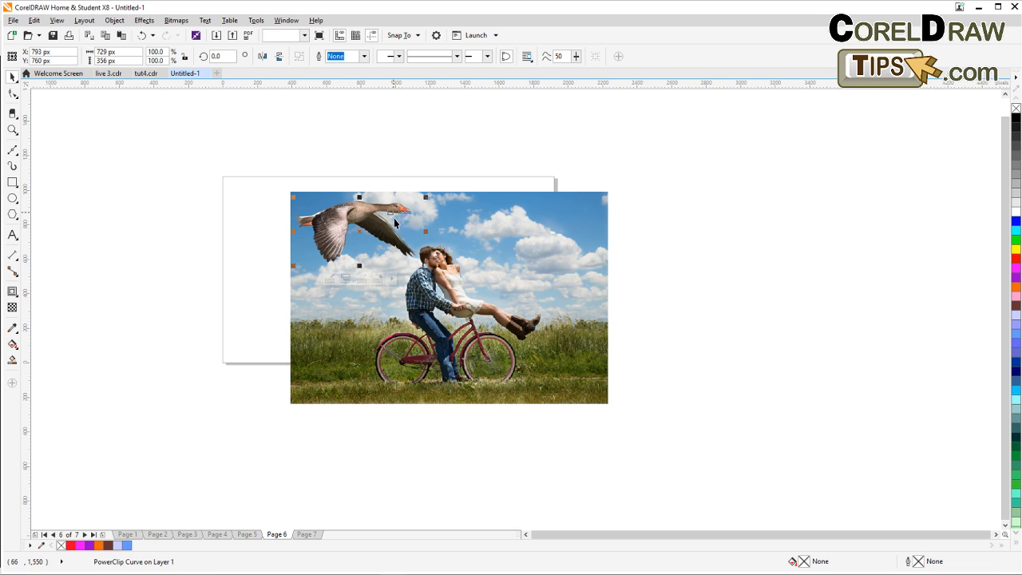
Move the goose into the photo's upper-right sky and scale it down to about 55%.
{"action": "left_click_drag", "start_coordinate": [426, 197], "coordinate": [563, 234]}
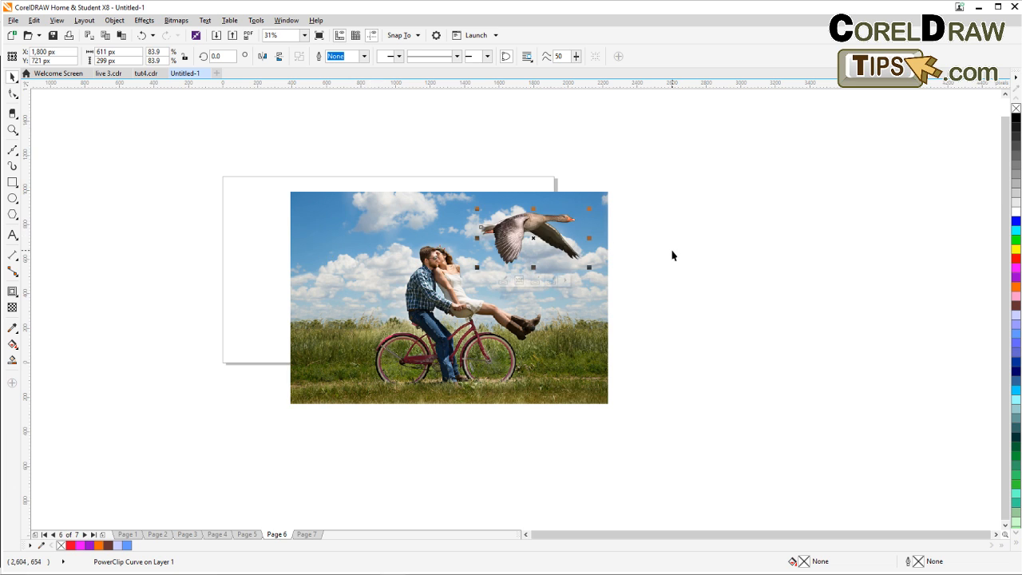
{"action": "scroll", "coordinate": [672, 255], "scroll_direction": "up", "scroll_amount": 4}
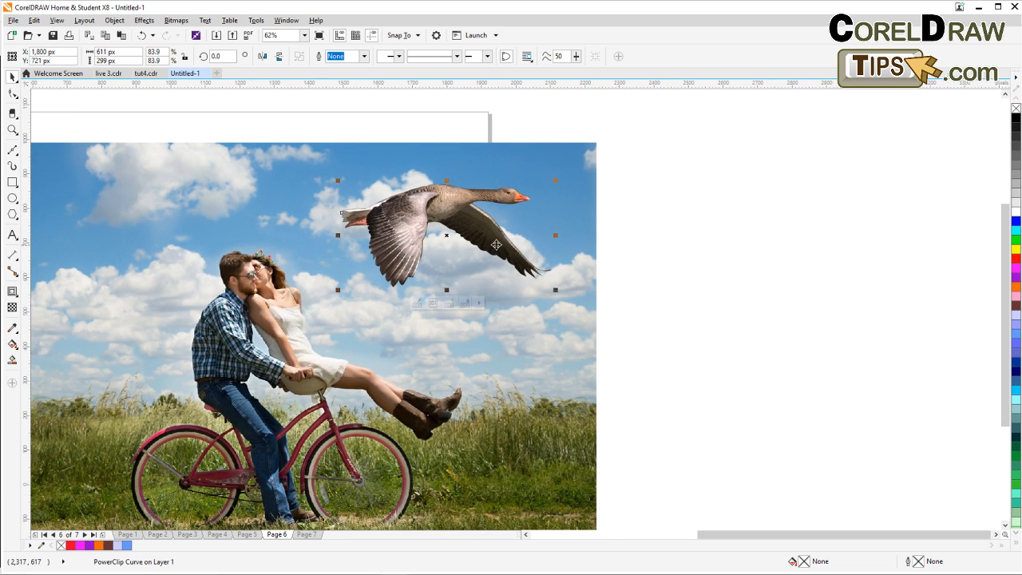
{"action": "left_click_drag", "start_coordinate": [338, 290], "coordinate": [409, 256]}
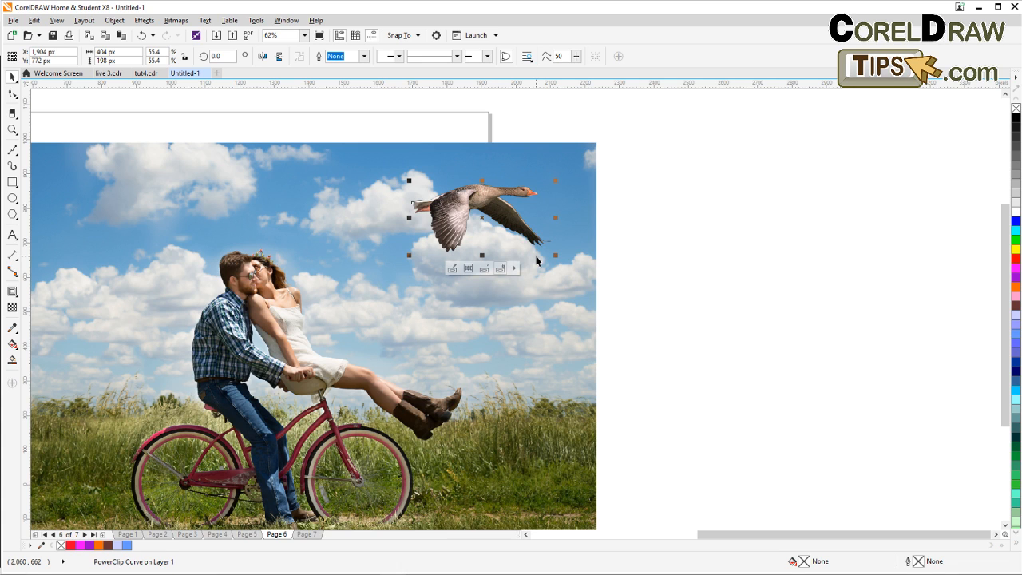
Drop a smaller copy of the goose, about 29%, up and to the left of the first goose.
{"action": "left_click_drag", "start_coordinate": [543, 243], "coordinate": [392, 182]}
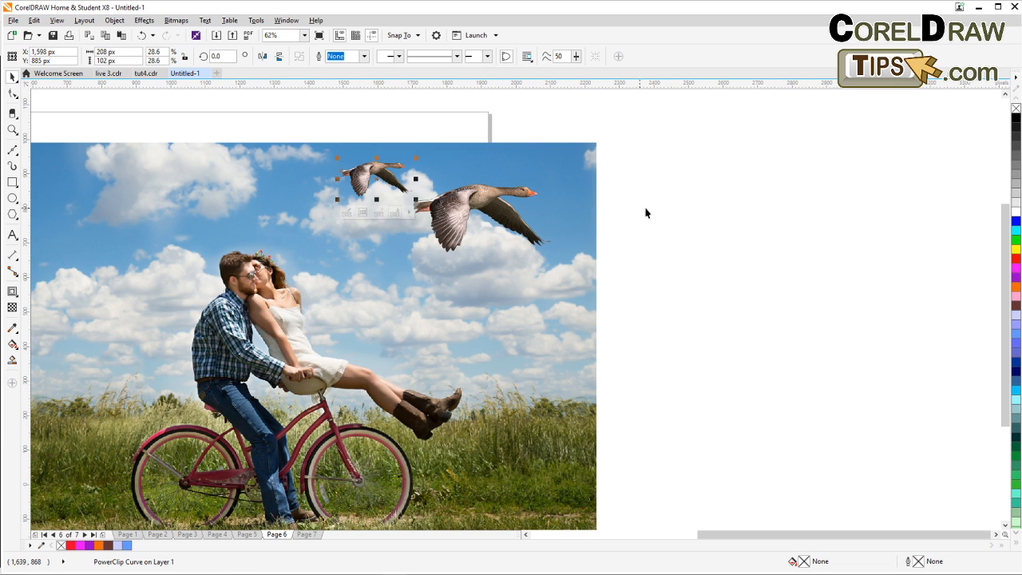
{"action": "left_click", "coordinate": [606, 220]}
{"action": "left_click_drag", "start_coordinate": [638, 291], "coordinate": [651, 301]}
{"action": "left_click_drag", "start_coordinate": [584, 286], "coordinate": [600, 253]}
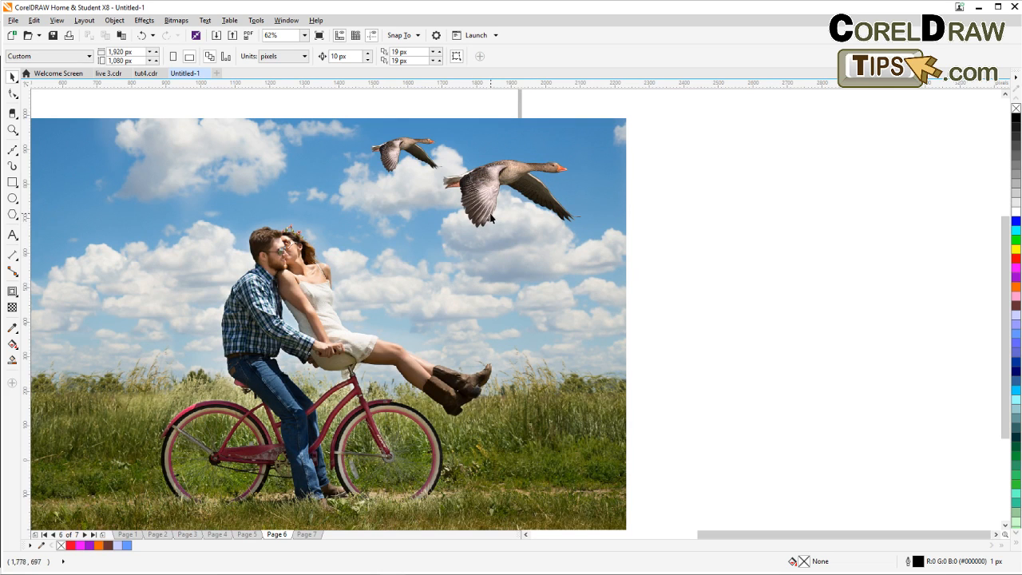
{"action": "left_click_drag", "start_coordinate": [485, 221], "coordinate": [517, 237]}
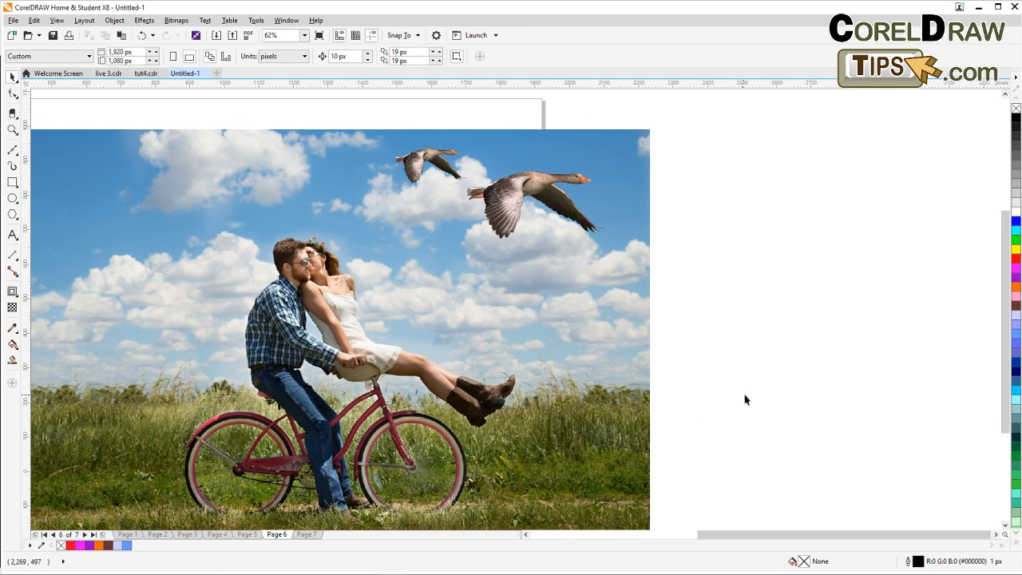
{"action": "left_click_drag", "start_coordinate": [671, 458], "coordinate": [714, 384]}
{"action": "scroll", "coordinate": [328, 492], "scroll_direction": "down", "scroll_amount": 1}
On Page 3, move the touring car photo over the HONDA lettering and send it to the back of the page.
{"action": "left_click", "coordinate": [152, 536]}
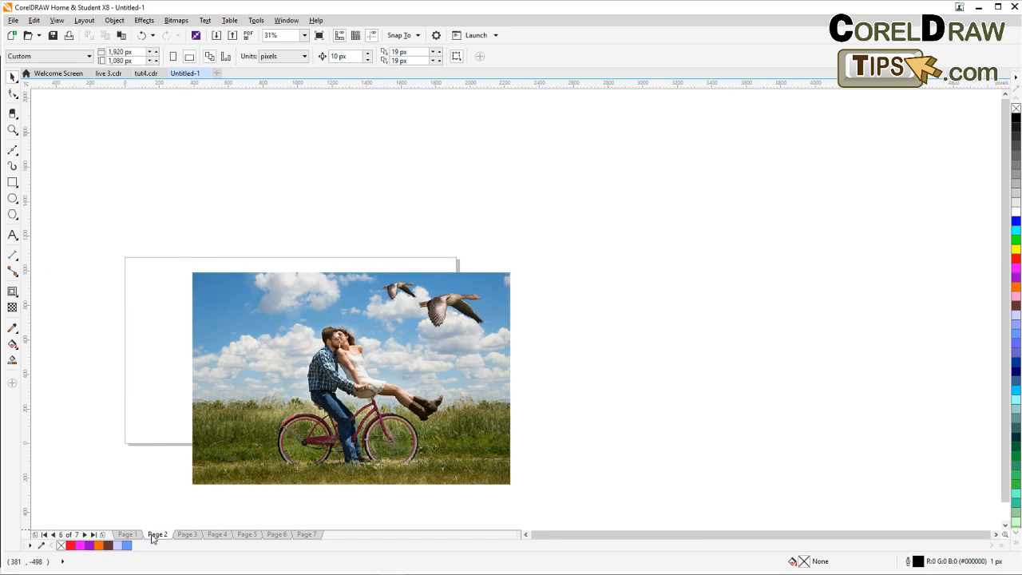
{"action": "left_click", "coordinate": [183, 535]}
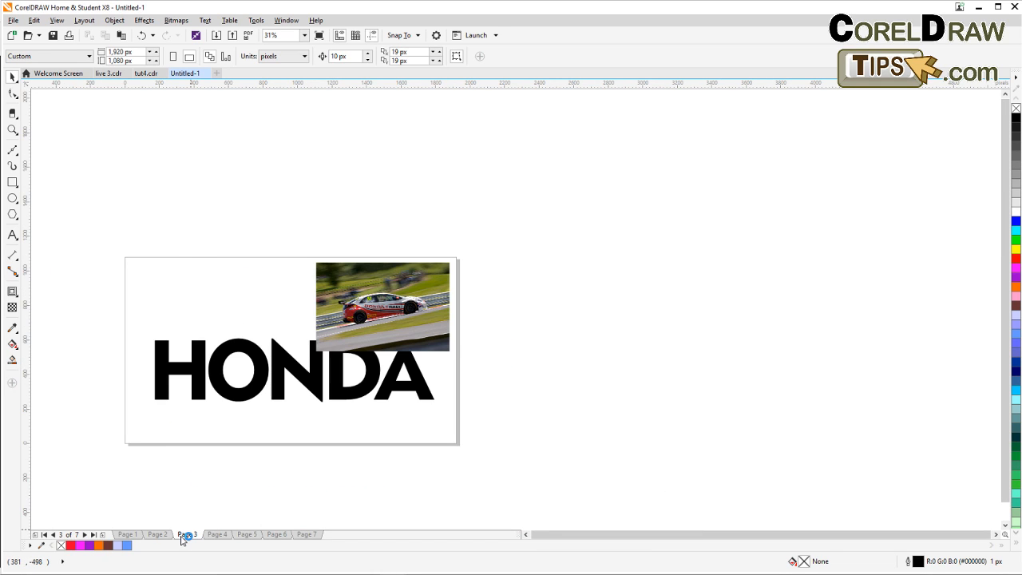
{"action": "scroll", "coordinate": [251, 468], "scroll_direction": "up", "scroll_amount": 1}
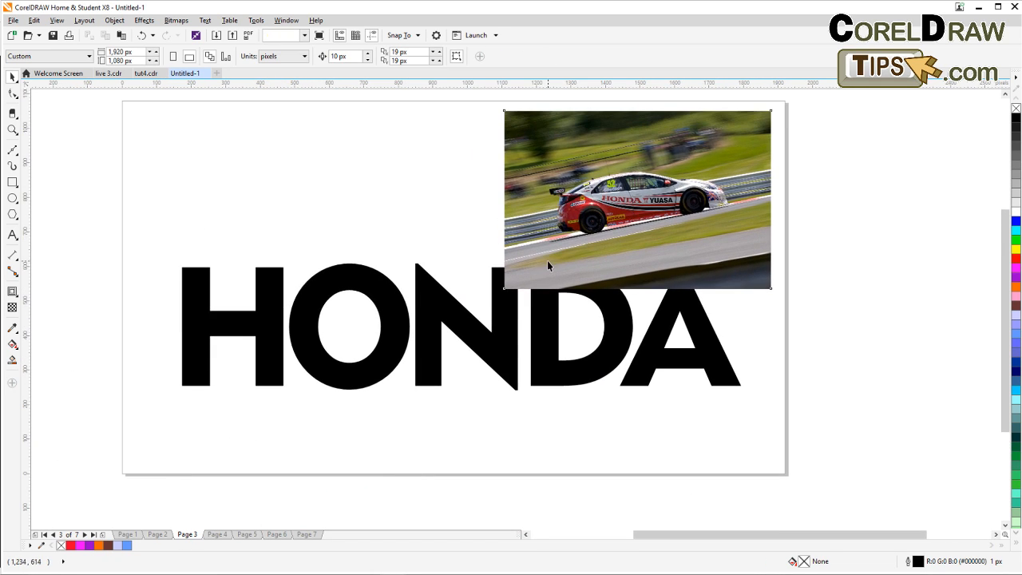
{"action": "left_click_drag", "start_coordinate": [547, 266], "coordinate": [182, 251]}
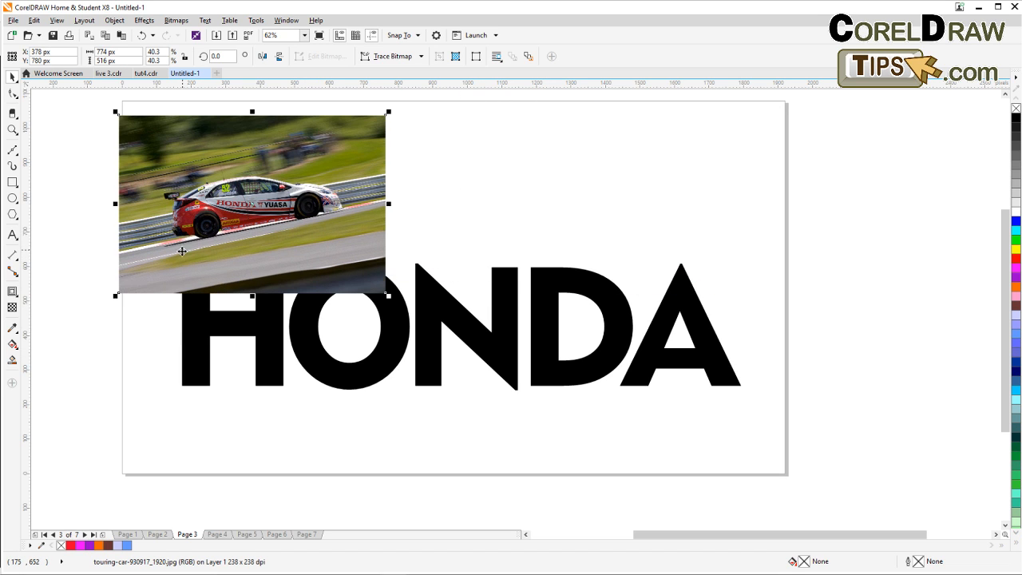
{"action": "left_click", "coordinate": [397, 324]}
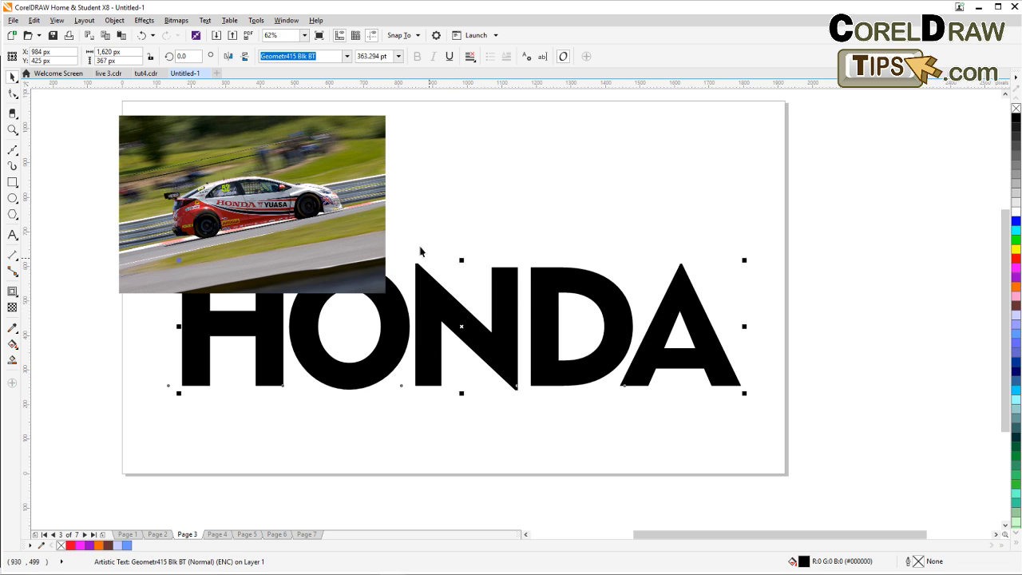
{"action": "left_click", "coordinate": [255, 223]}
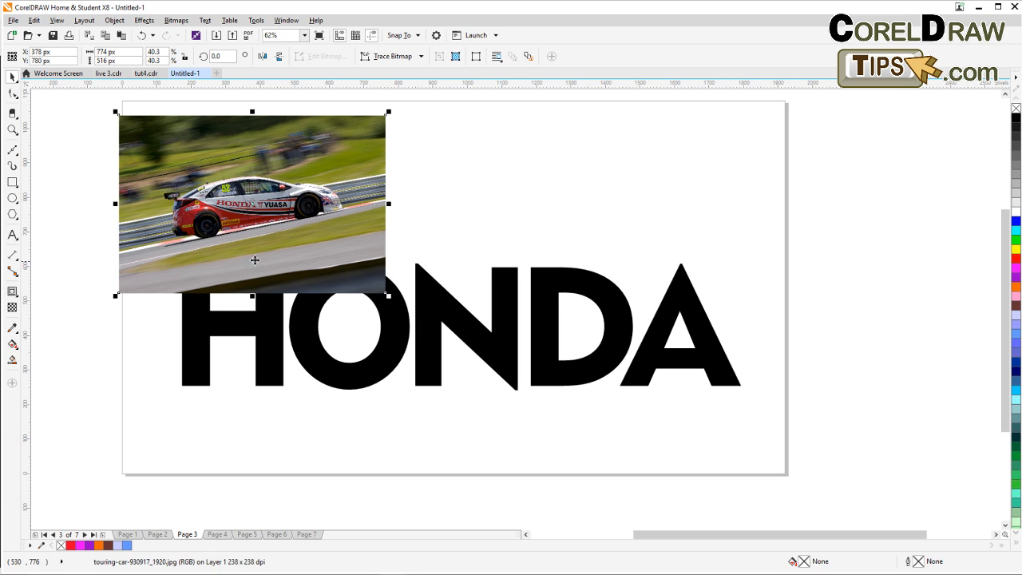
{"action": "left_click_drag", "start_coordinate": [304, 255], "coordinate": [277, 315]}
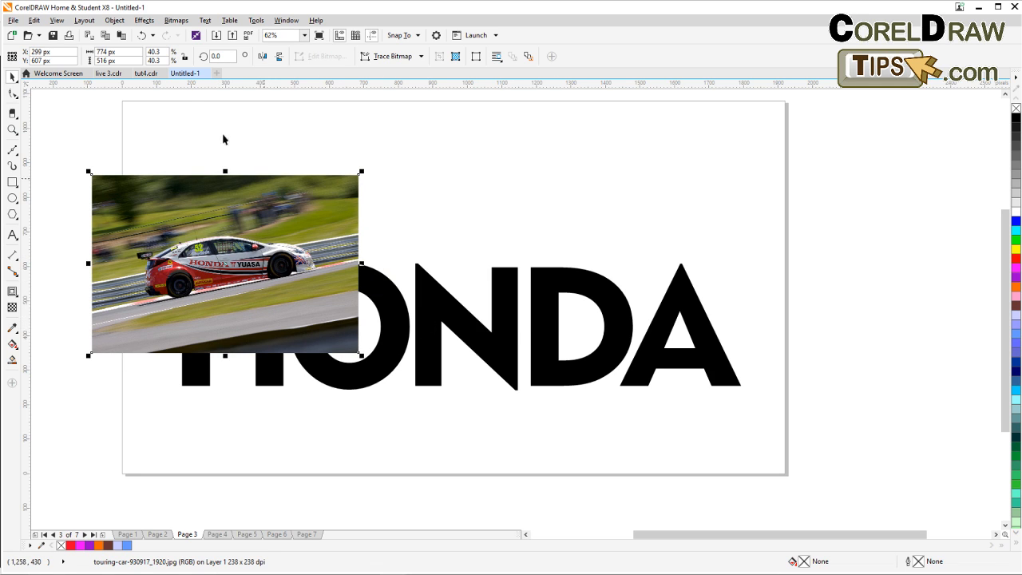
{"action": "left_click", "coordinate": [115, 21]}
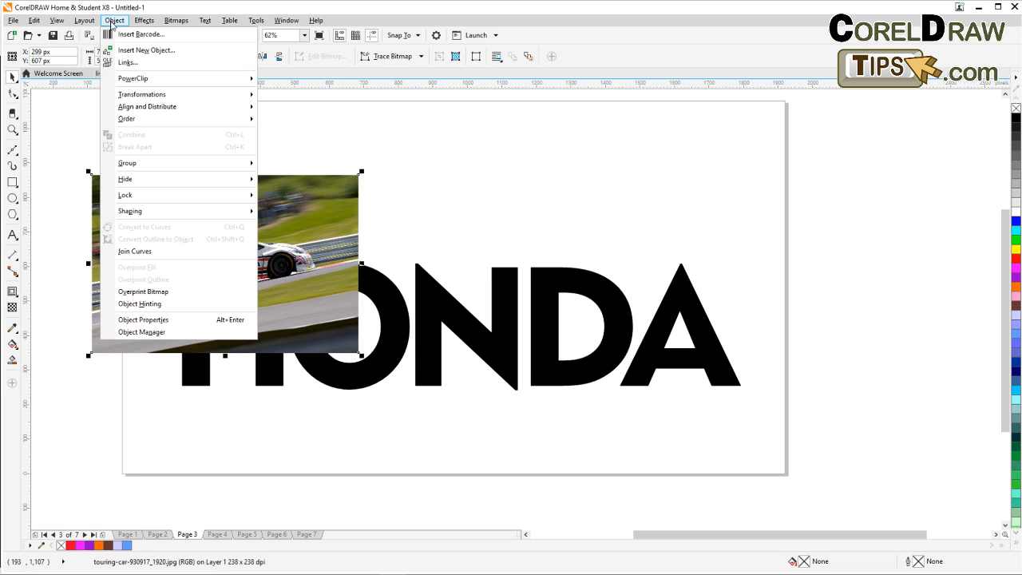
{"action": "mouse_move", "coordinate": [124, 123]}
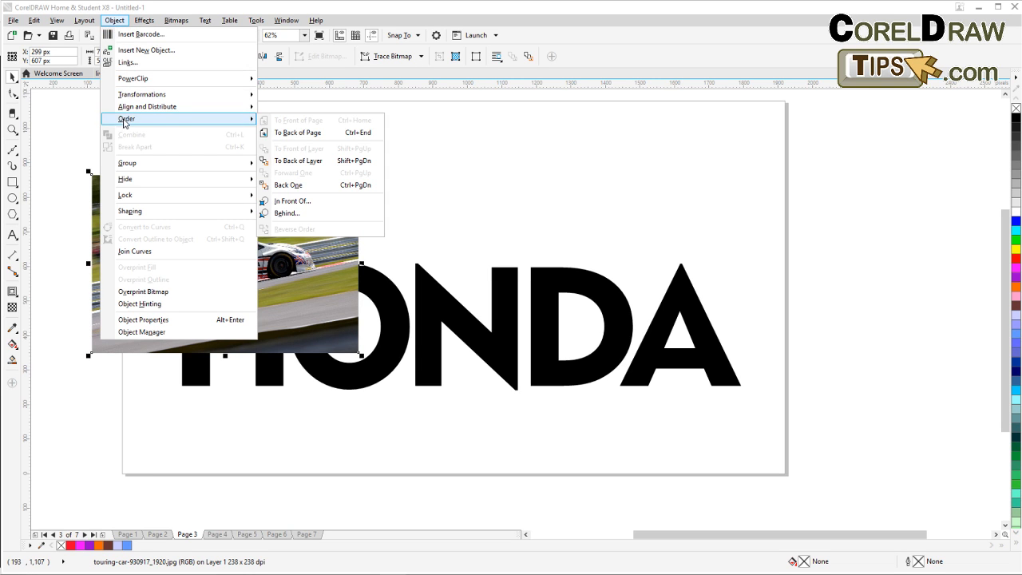
{"action": "left_click", "coordinate": [298, 132]}
Enlarge the car photo to about 90.5% and reposition it so it covers the whole HONDA text.
{"action": "left_click_drag", "start_coordinate": [329, 207], "coordinate": [404, 274]}
{"action": "left_click_drag", "start_coordinate": [437, 423], "coordinate": [675, 491]}
{"action": "scroll", "coordinate": [674, 479], "scroll_direction": "down", "scroll_amount": 2}
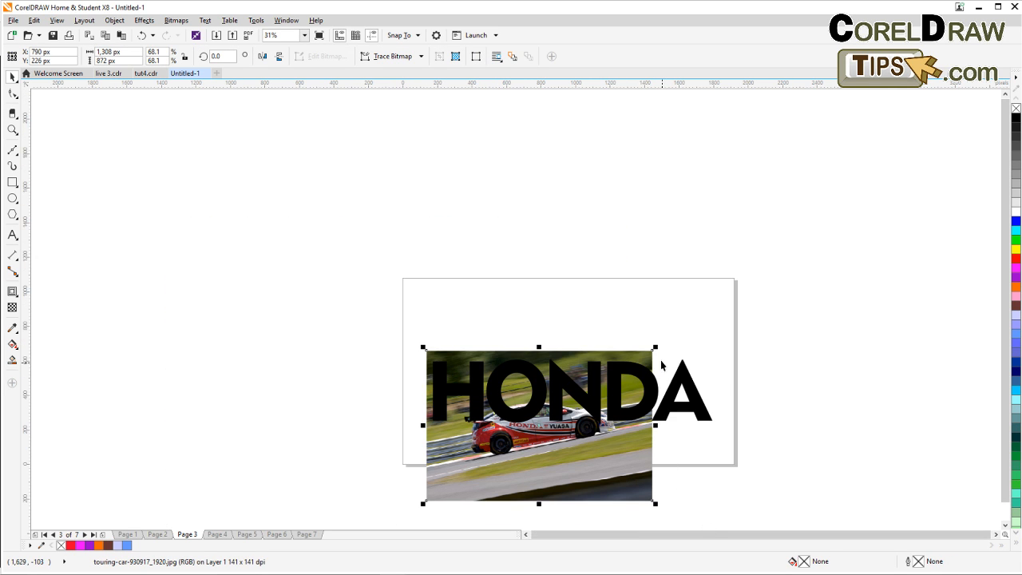
{"action": "left_click_drag", "start_coordinate": [656, 347], "coordinate": [729, 297]}
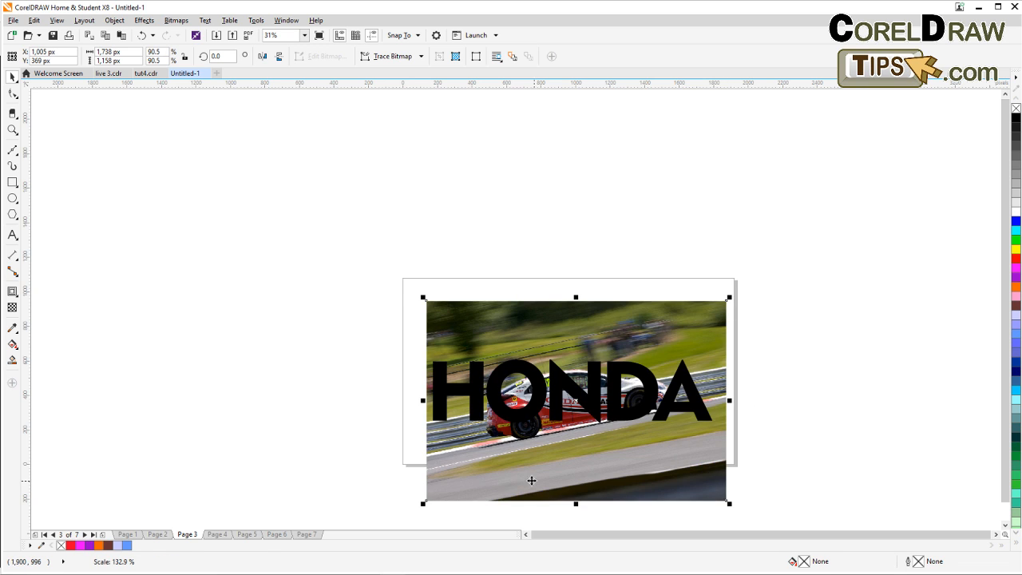
{"action": "left_click_drag", "start_coordinate": [531, 480], "coordinate": [522, 467]}
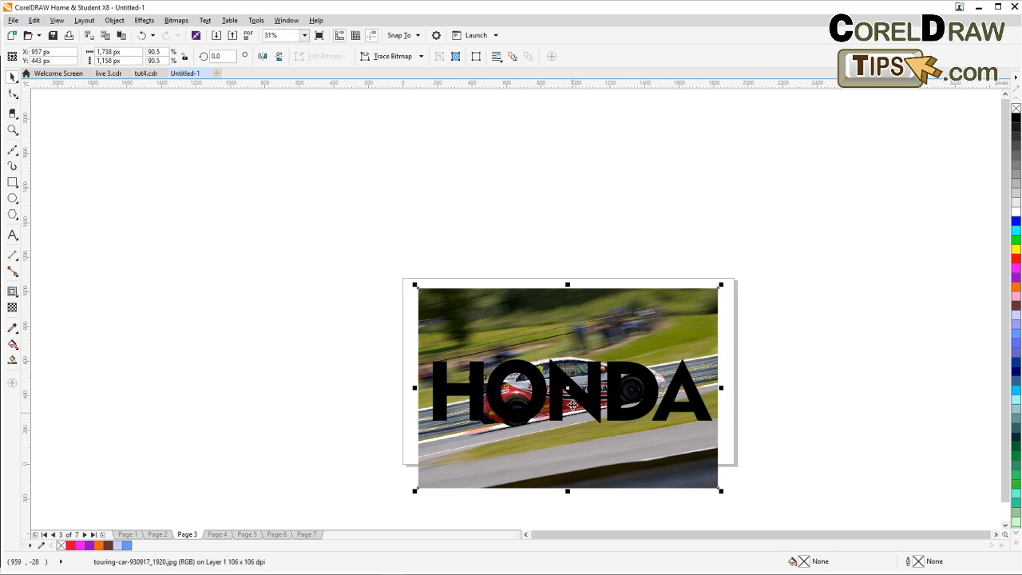
{"action": "left_click_drag", "start_coordinate": [825, 445], "coordinate": [877, 411]}
{"action": "scroll", "coordinate": [764, 409], "scroll_direction": "up", "scroll_amount": 1}
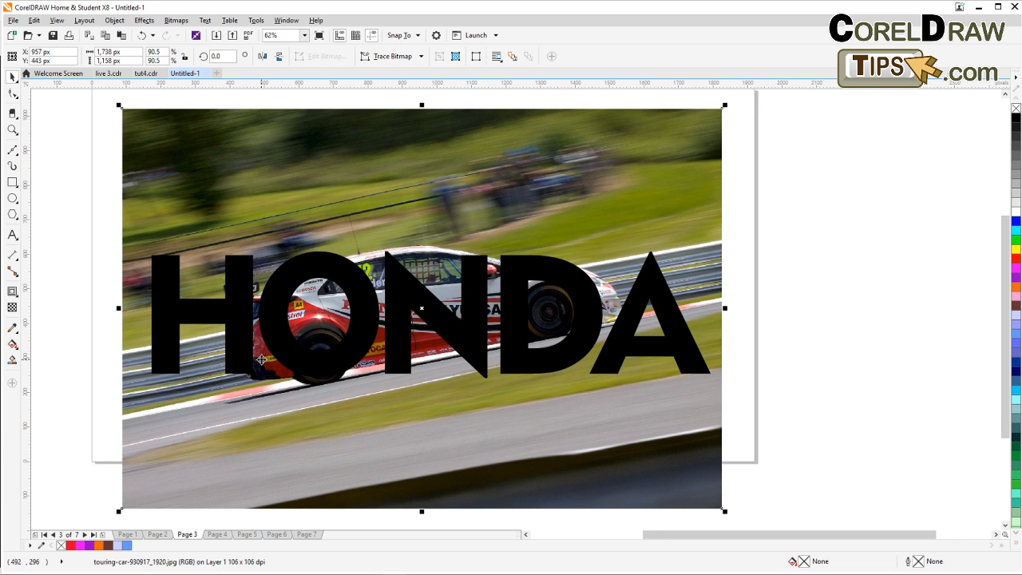
Place the car photo inside the HONDA text using PowerClip Place Inside Frame.
{"action": "left_click", "coordinate": [271, 358]}
{"action": "left_click", "coordinate": [82, 311]}
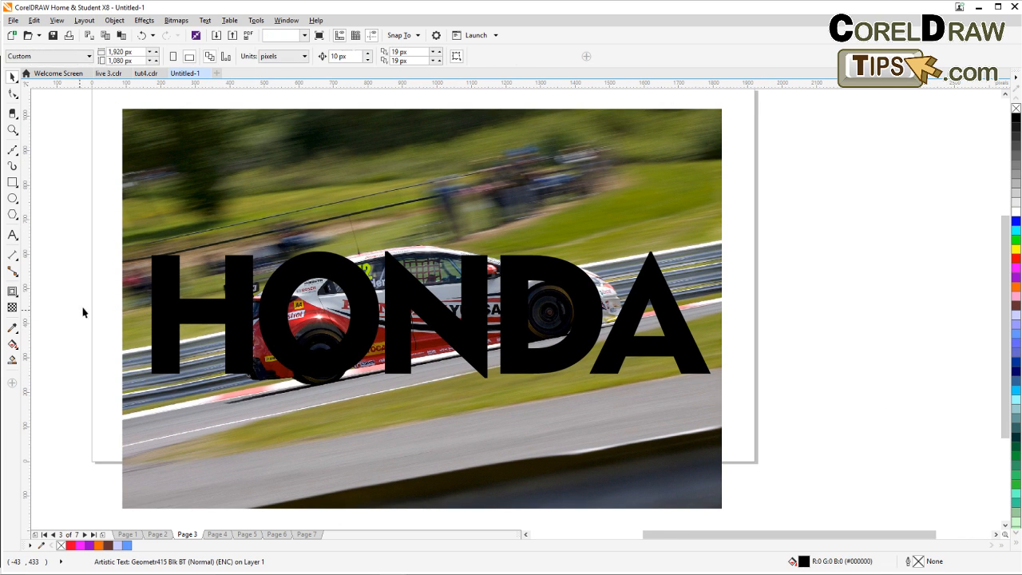
{"action": "left_click", "coordinate": [166, 157]}
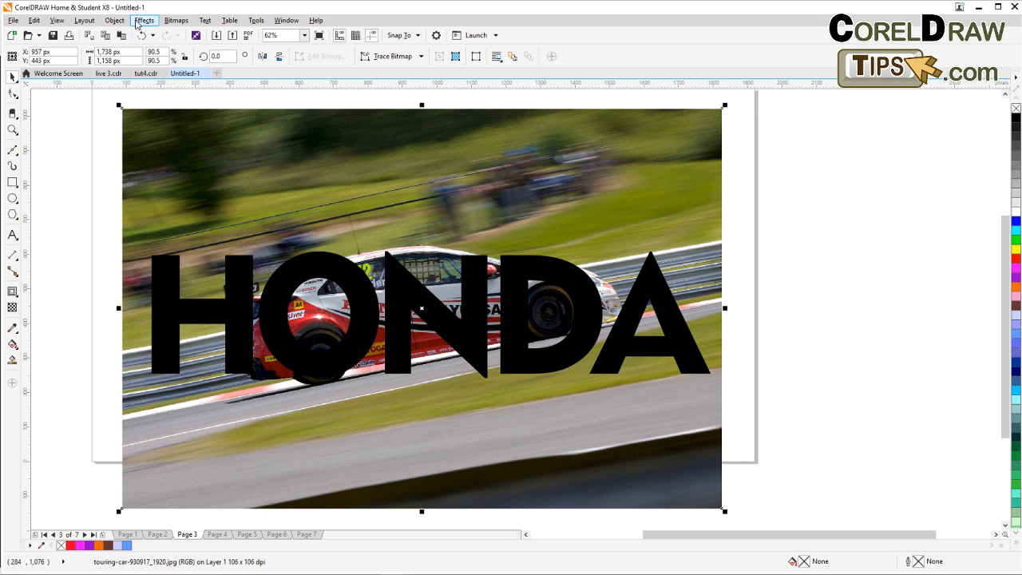
{"action": "left_click", "coordinate": [115, 22]}
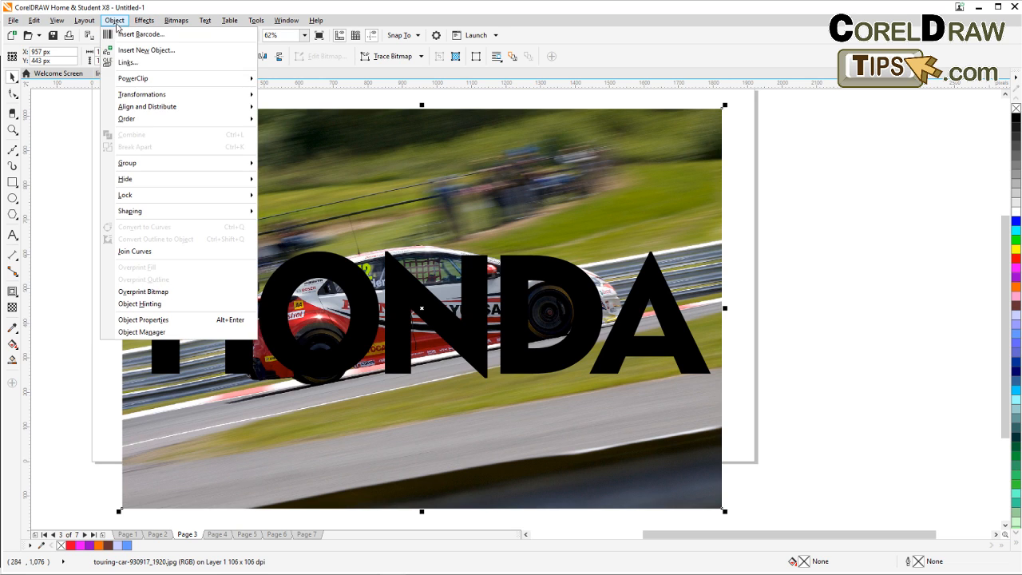
{"action": "mouse_move", "coordinate": [132, 84]}
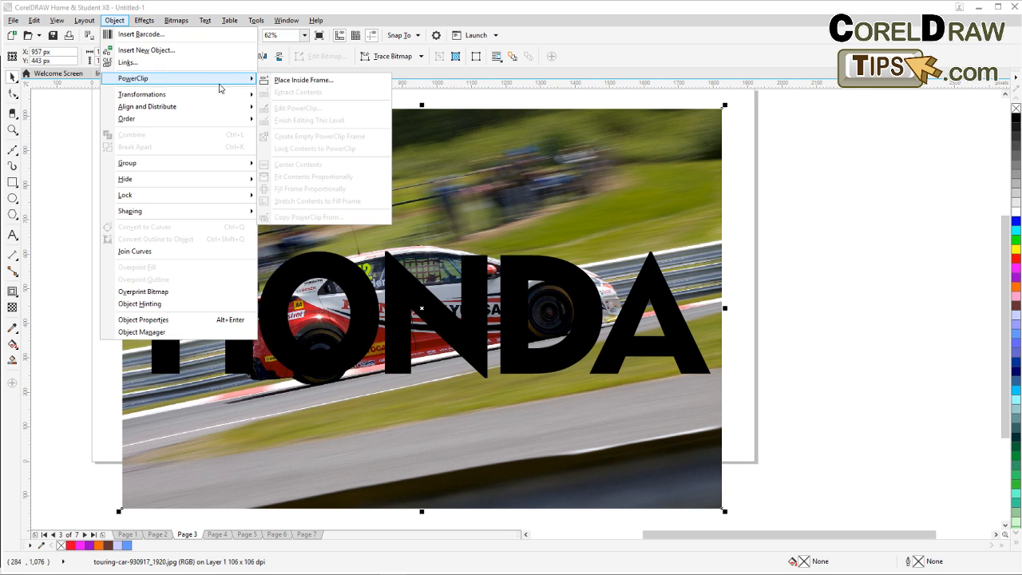
{"action": "left_click", "coordinate": [287, 81]}
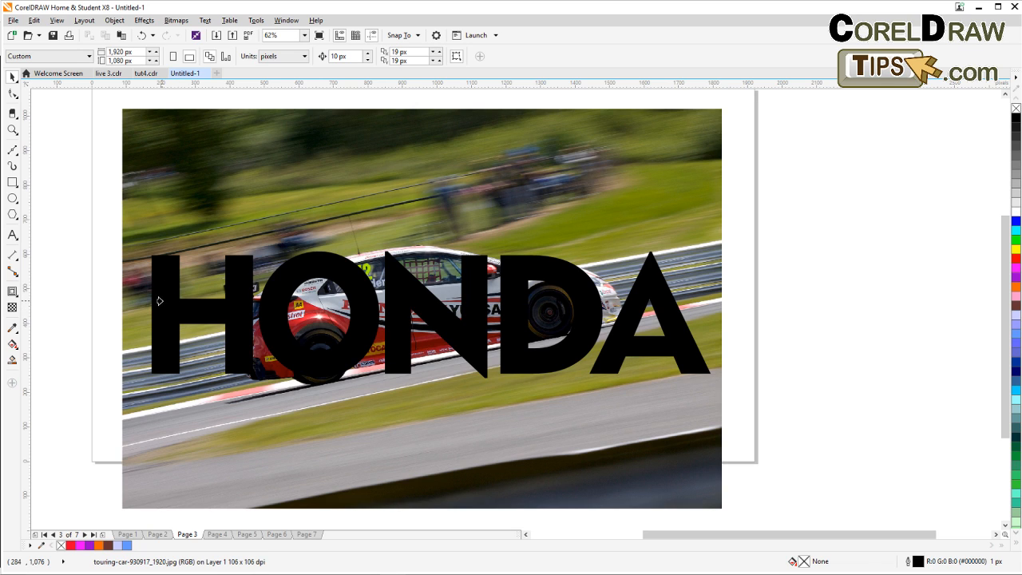
{"action": "left_click", "coordinate": [158, 301]}
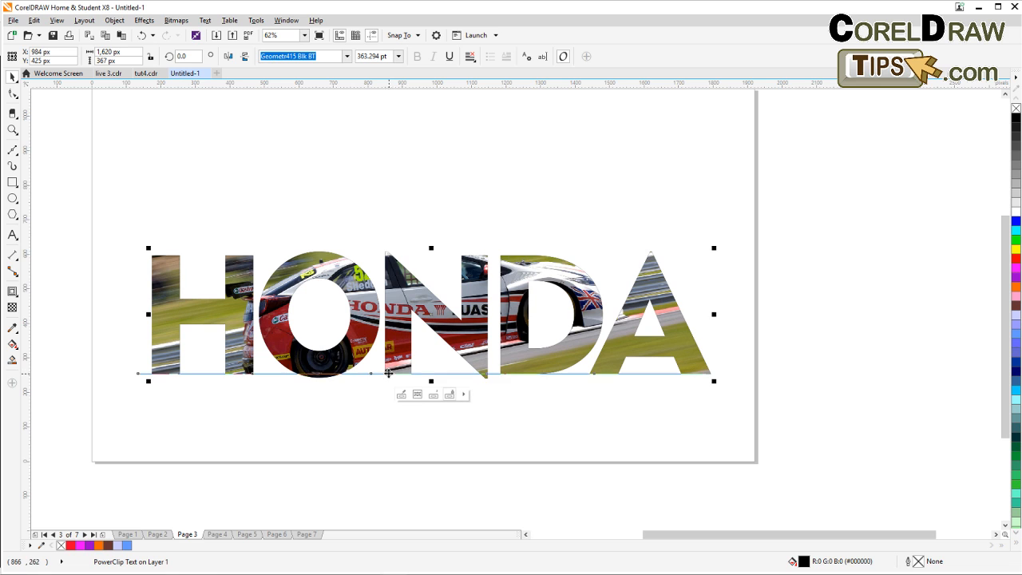
{"action": "scroll", "coordinate": [389, 373], "scroll_direction": "down", "scroll_amount": 2}
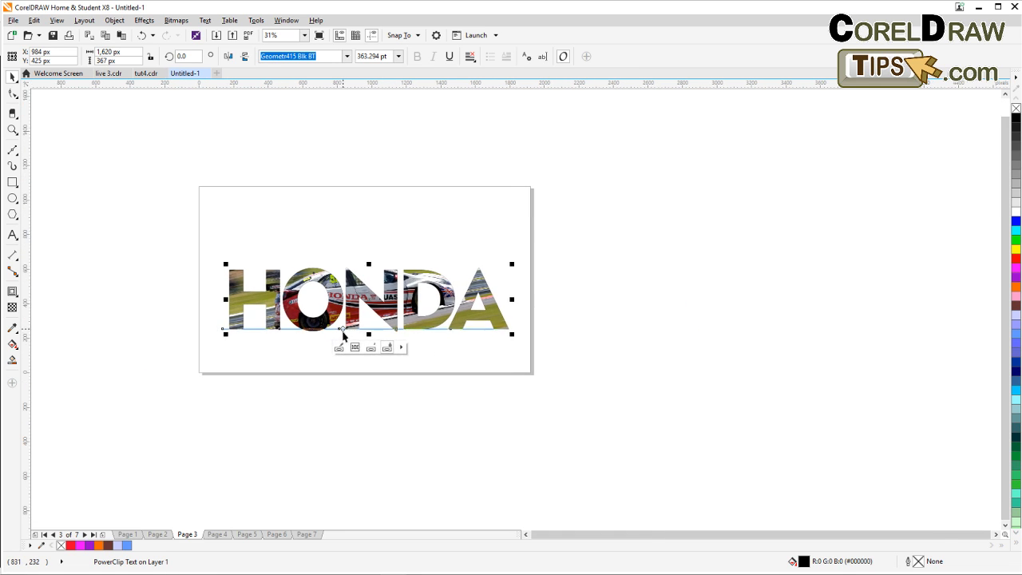
{"action": "scroll", "coordinate": [343, 336], "scroll_direction": "up", "scroll_amount": 2}
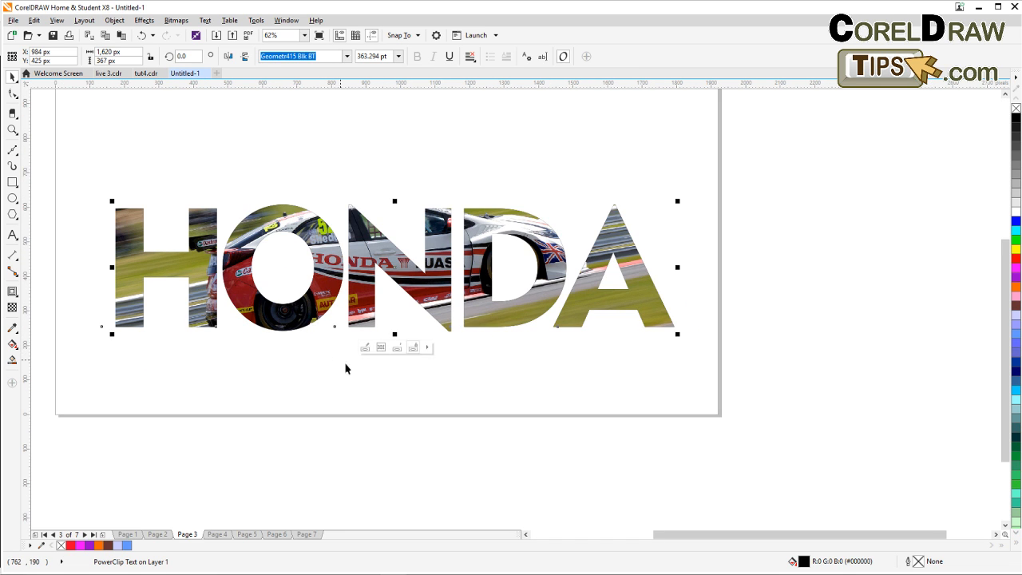
{"action": "right_click", "coordinate": [804, 564]}
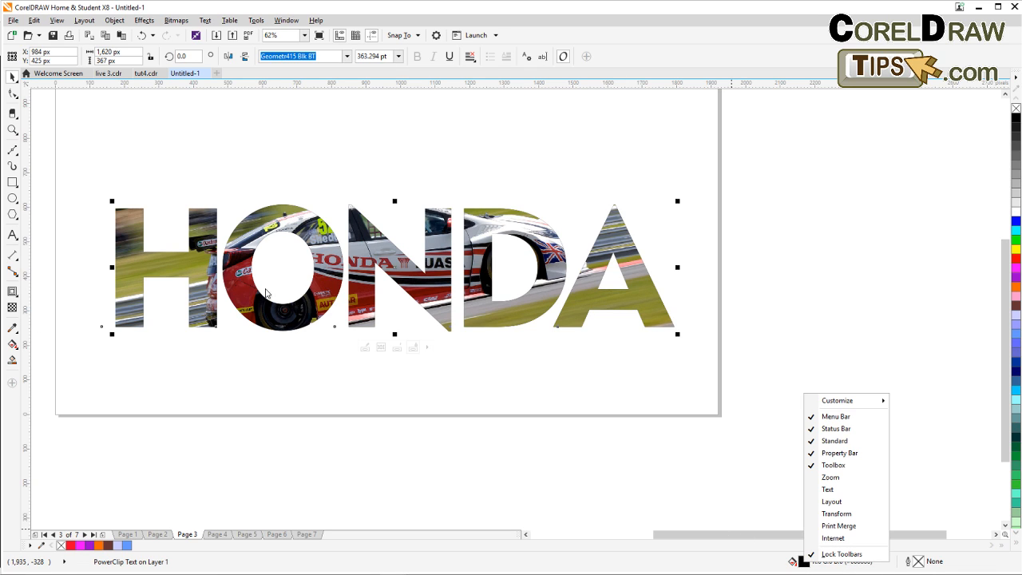
Give the HONDA PowerClip text a 16 px blue #237BBA outline, placed behind the fill and scaled with the object.
{"action": "left_click", "coordinate": [477, 430]}
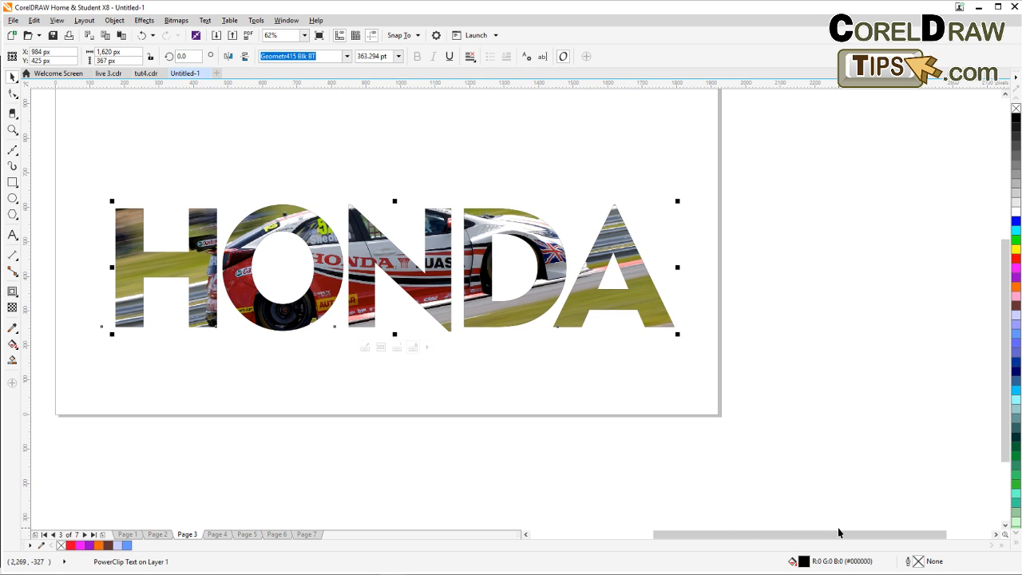
{"action": "double_click", "coordinate": [907, 563]}
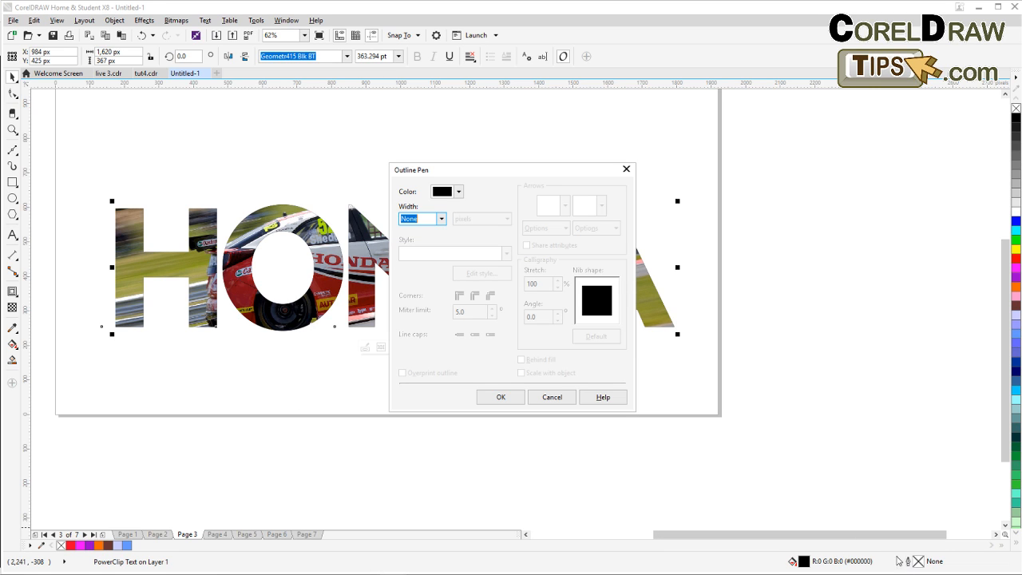
{"action": "left_click", "coordinate": [441, 219]}
{"action": "left_click", "coordinate": [413, 311]}
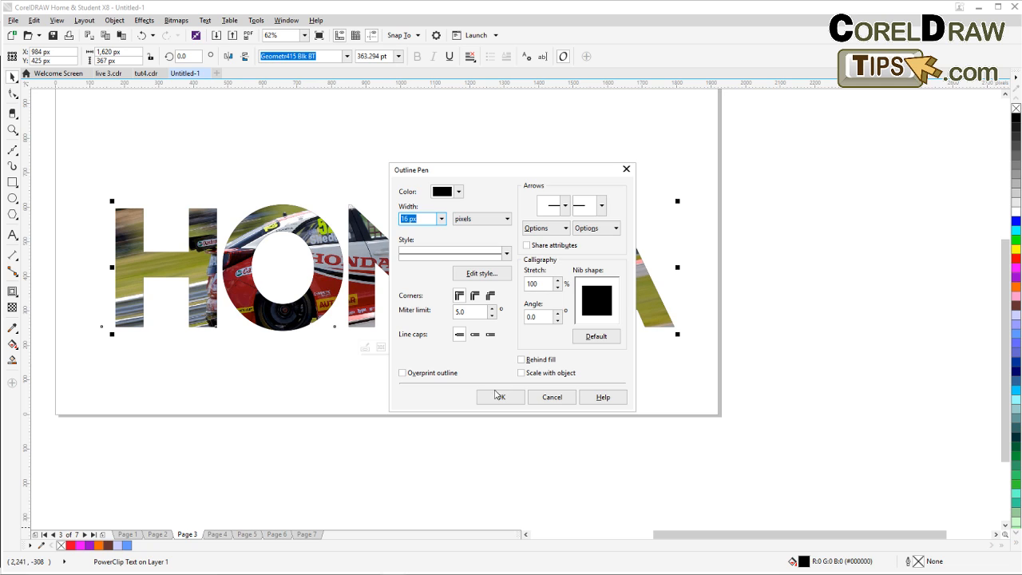
{"action": "left_click", "coordinate": [458, 192]}
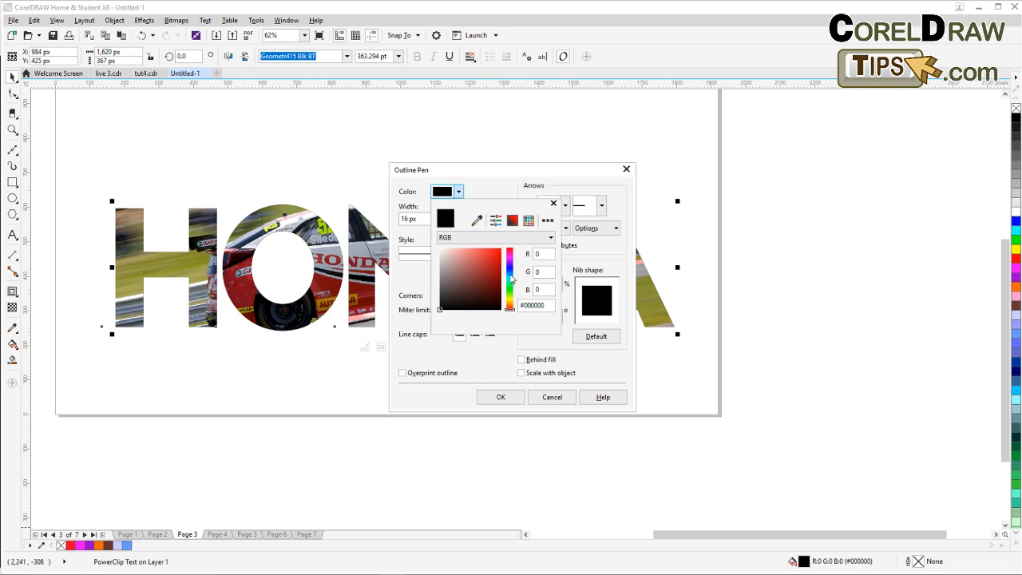
{"action": "left_click", "coordinate": [510, 275]}
{"action": "left_click_drag", "start_coordinate": [484, 263], "coordinate": [490, 265]}
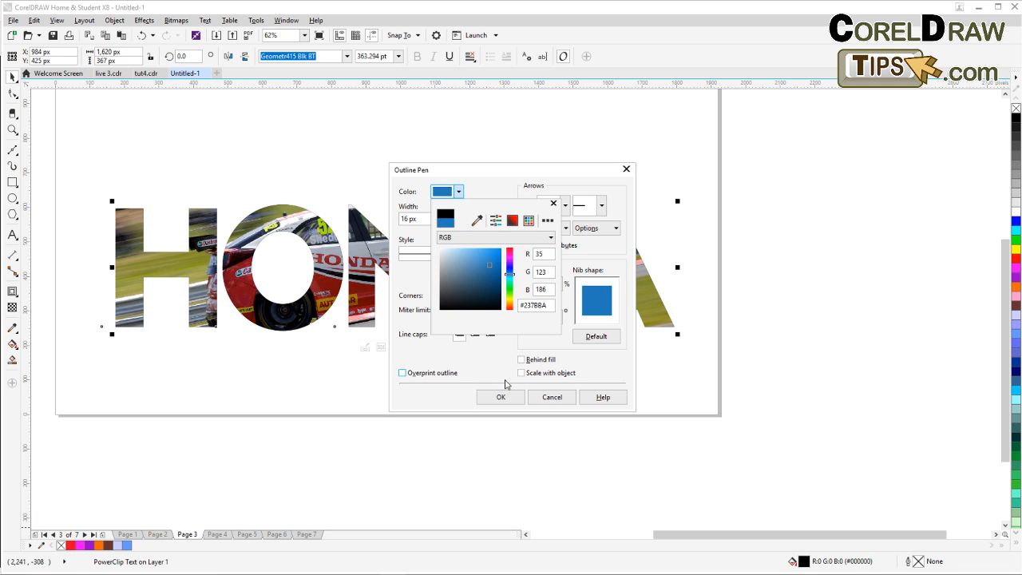
{"action": "left_click", "coordinate": [500, 402]}
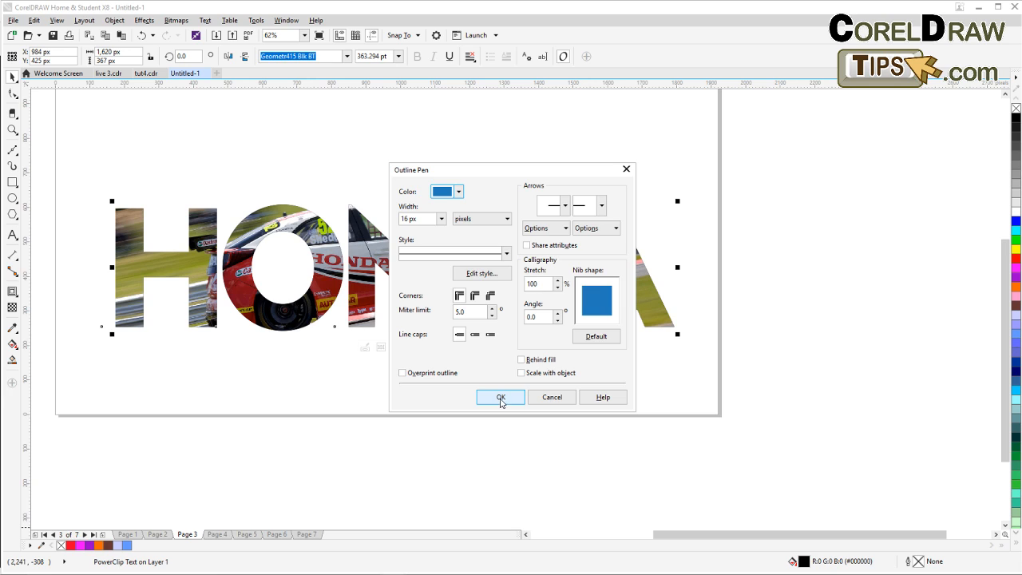
{"action": "left_click", "coordinate": [538, 374]}
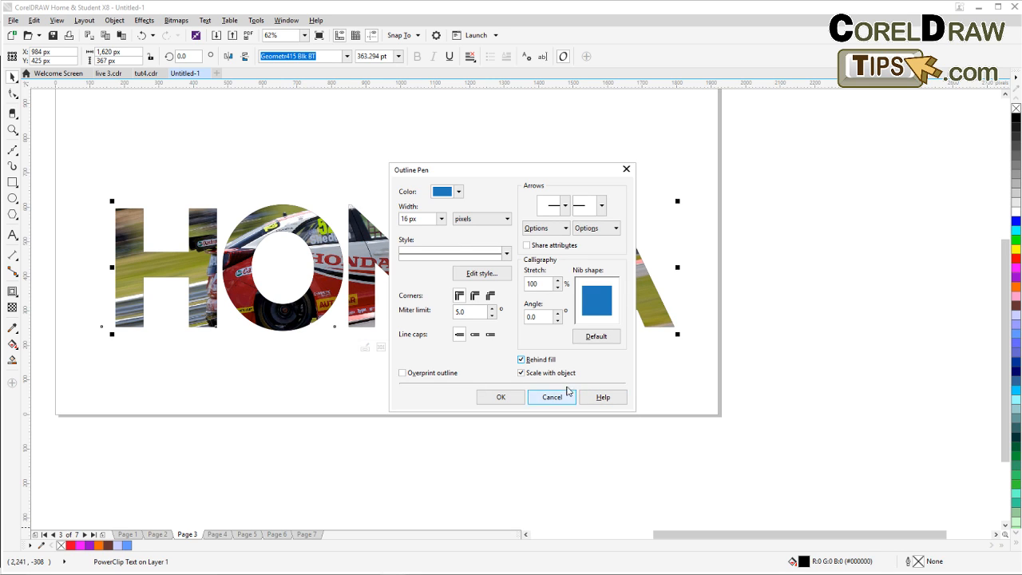
{"action": "left_click", "coordinate": [416, 218]}
{"action": "left_click", "coordinate": [501, 397]}
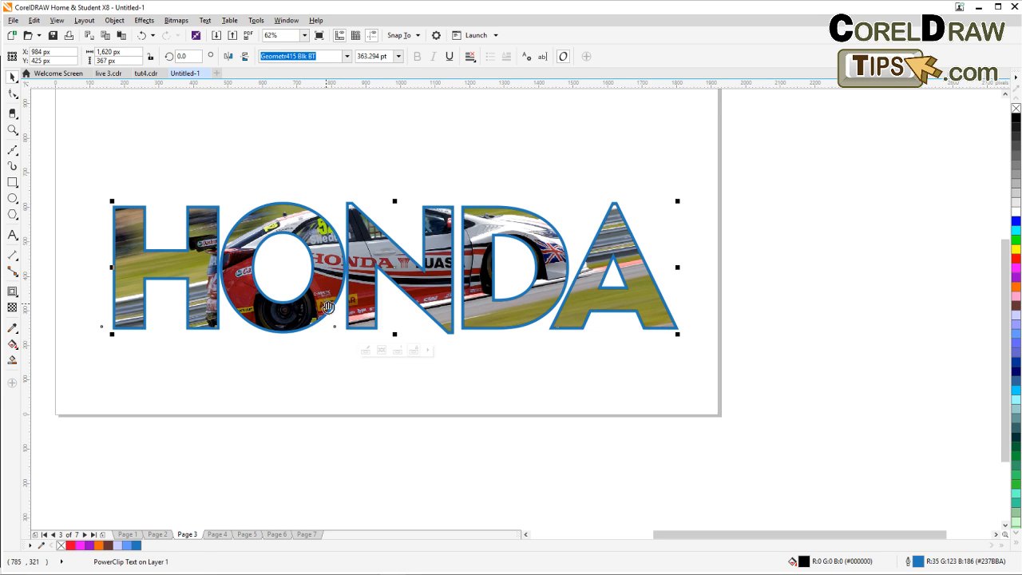
Move the HONDA lettering higher on the page and recolour its outline to #336699.
{"action": "left_click_drag", "start_coordinate": [327, 306], "coordinate": [397, 386]}
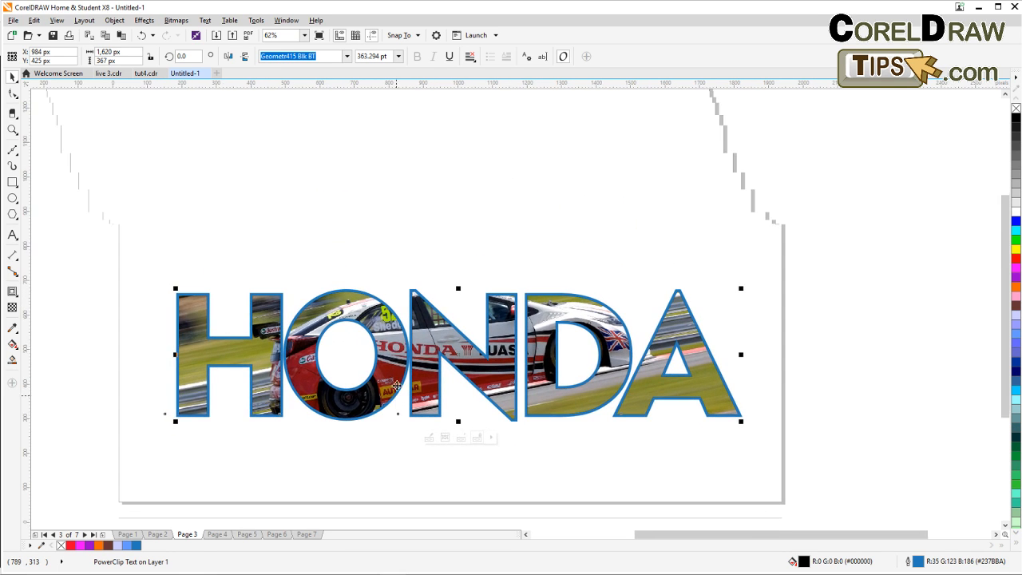
{"action": "left_click", "coordinate": [812, 359]}
{"action": "left_click_drag", "start_coordinate": [663, 354], "coordinate": [654, 297]}
{"action": "left_click", "coordinate": [683, 300]}
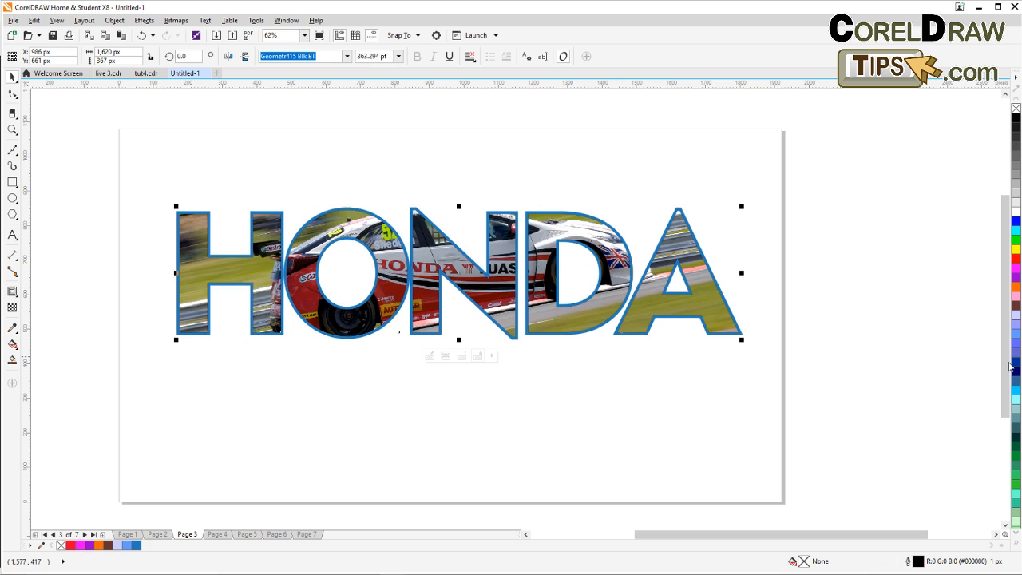
{"action": "right_click", "coordinate": [1015, 369]}
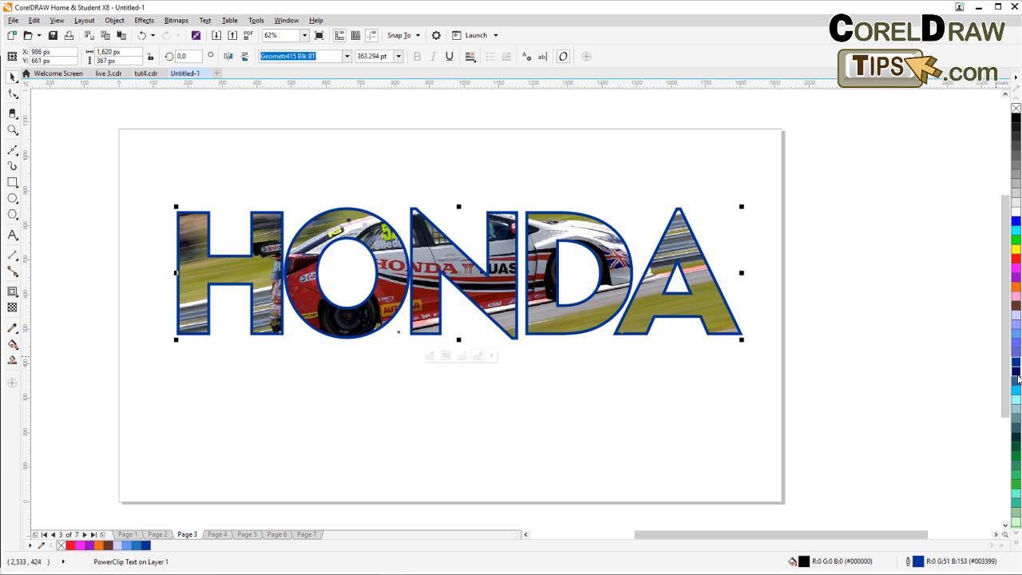
{"action": "right_click", "coordinate": [1016, 383]}
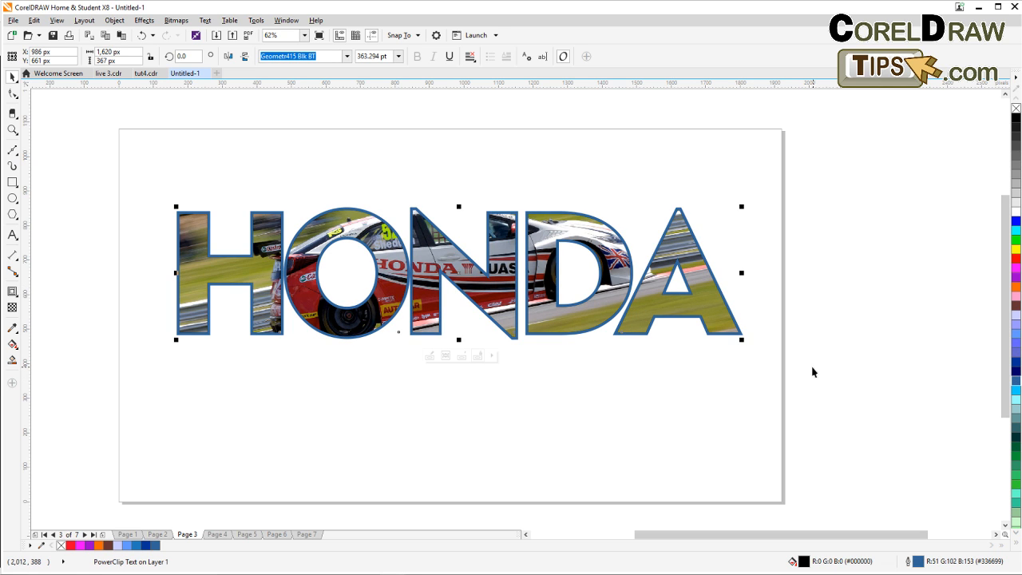
Try adding a drop shadow to the HONDA lettering, then undo it.
{"action": "left_click", "coordinate": [11, 294]}
{"action": "left_click", "coordinate": [49, 291]}
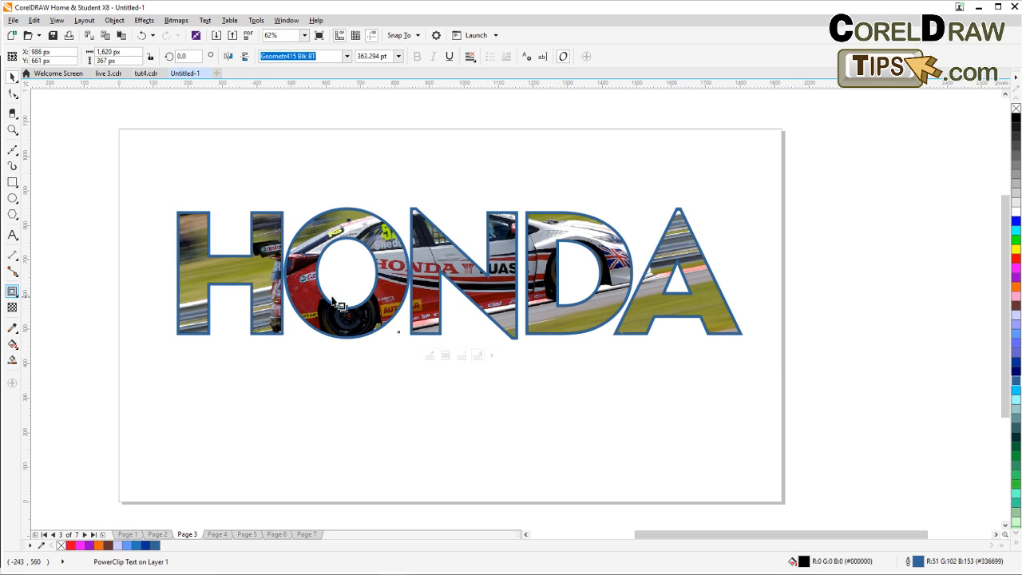
{"action": "left_click_drag", "start_coordinate": [399, 274], "coordinate": [511, 341]}
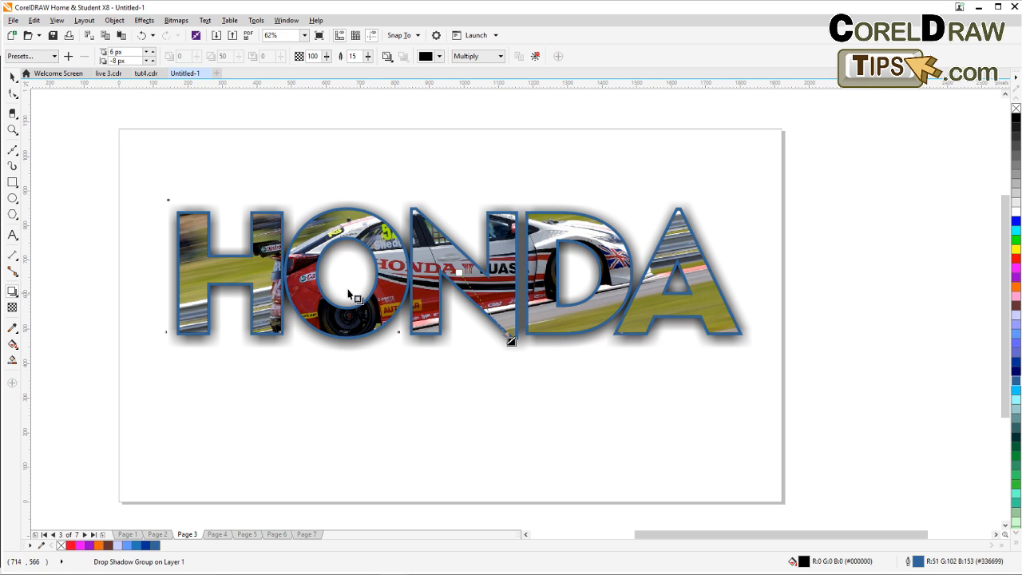
{"action": "key", "text": "ctrl+z"}
{"action": "key", "text": "ctrl+z"}
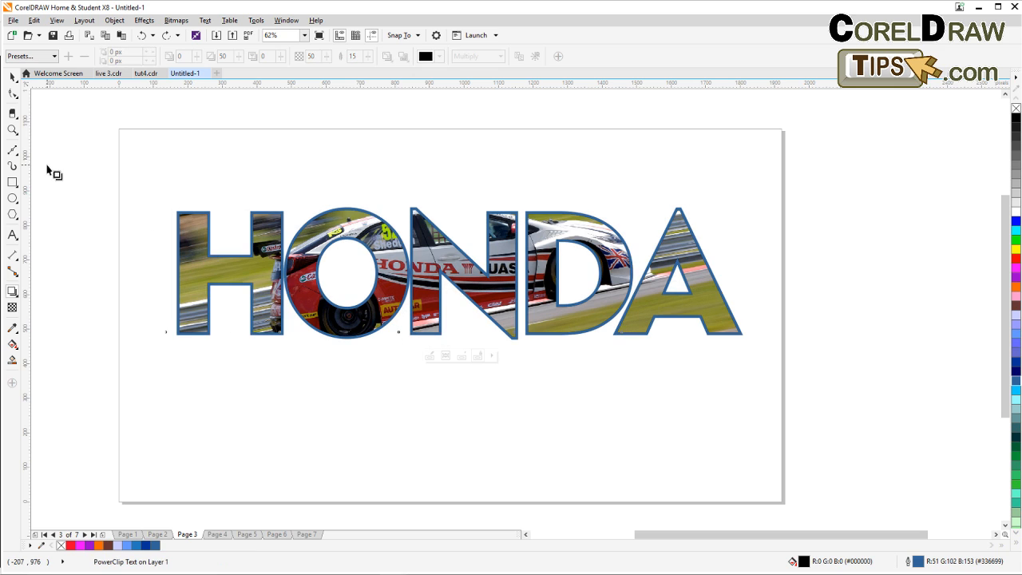
Duplicate the HONDA lettering, flip the copy vertically and place it directly beneath the original as a reflection.
{"action": "left_click", "coordinate": [12, 75]}
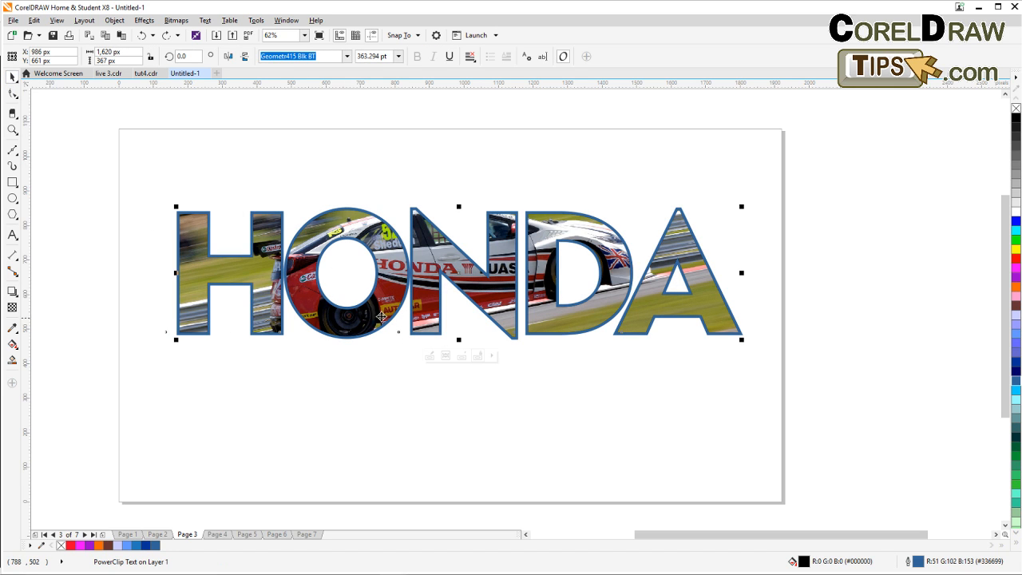
{"action": "mouse_move", "coordinate": [383, 323]}
{"action": "left_mouse_down"}
{"action": "mouse_move", "coordinate": [374, 304]}
{"action": "mouse_move", "coordinate": [383, 307]}
{"action": "left_mouse_up"}
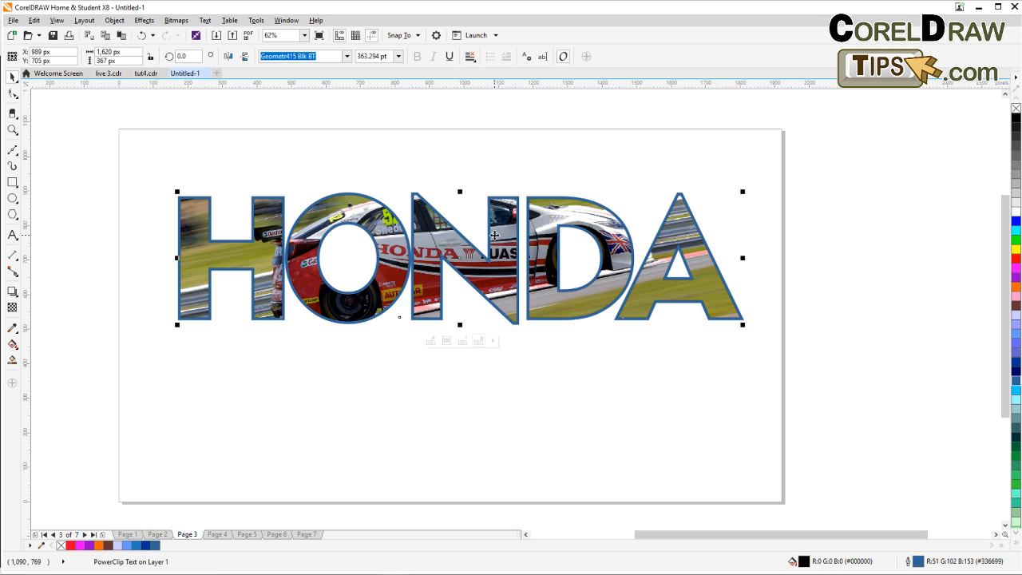
{"action": "left_click", "coordinate": [34, 20]}
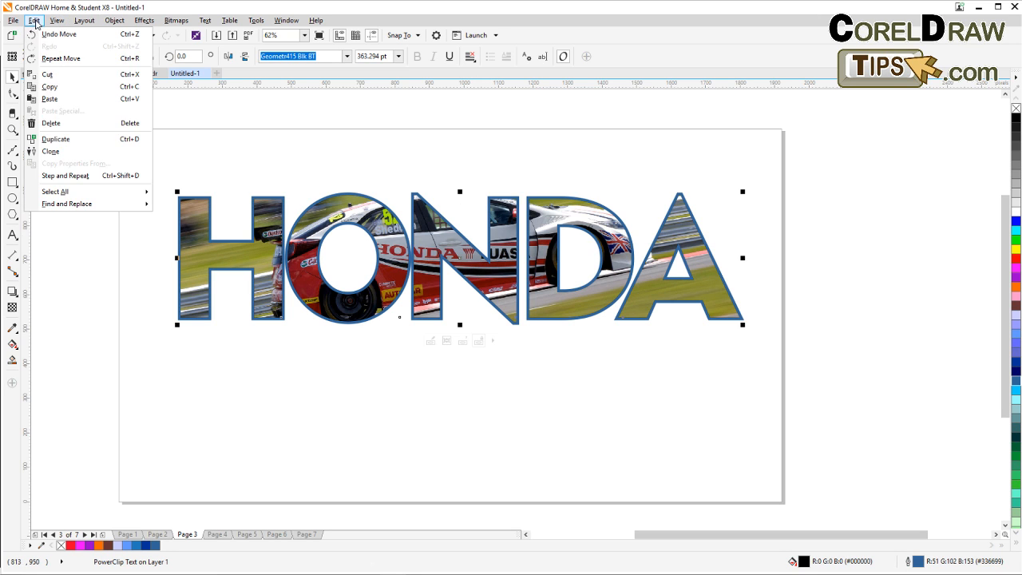
{"action": "left_click", "coordinate": [63, 126]}
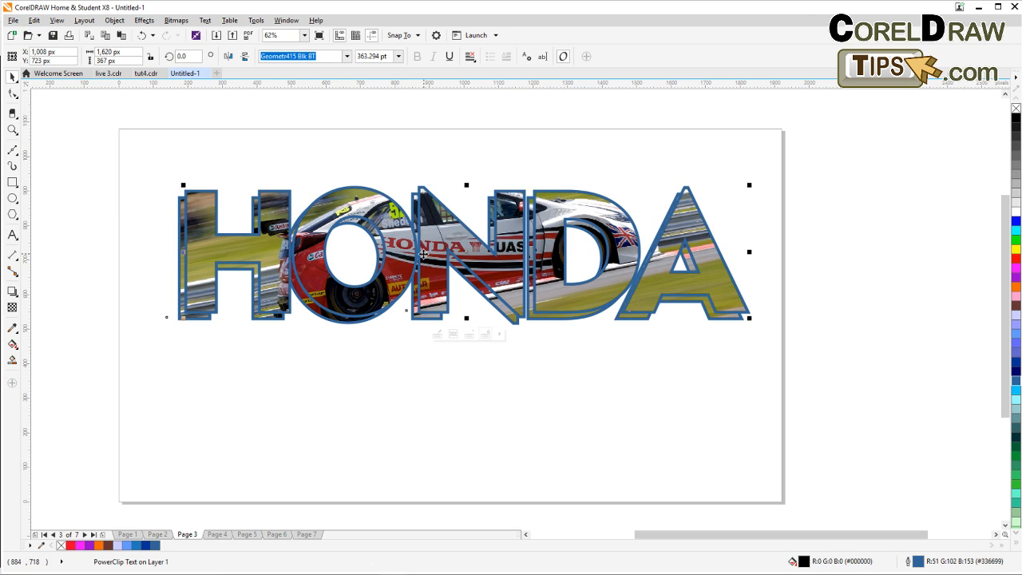
{"action": "left_click_drag", "start_coordinate": [403, 253], "coordinate": [394, 302]}
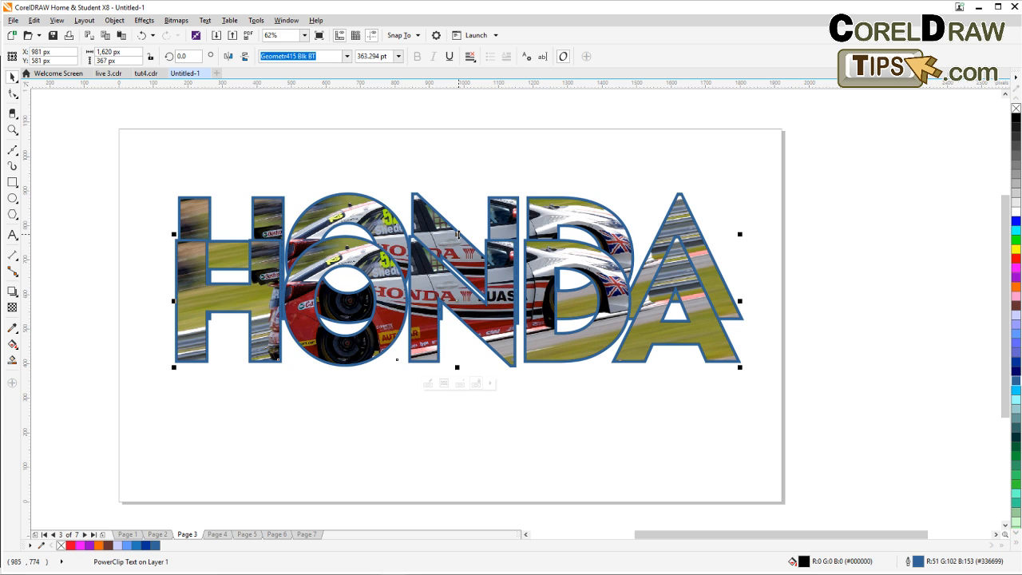
{"action": "left_click_drag", "start_coordinate": [457, 233], "coordinate": [469, 474]}
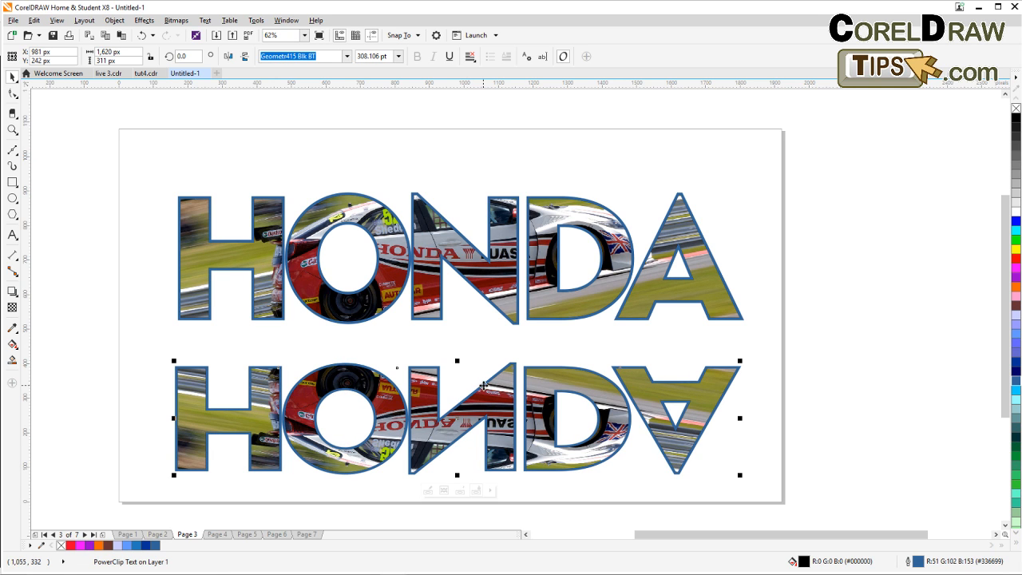
{"action": "left_click_drag", "start_coordinate": [482, 412], "coordinate": [489, 373]}
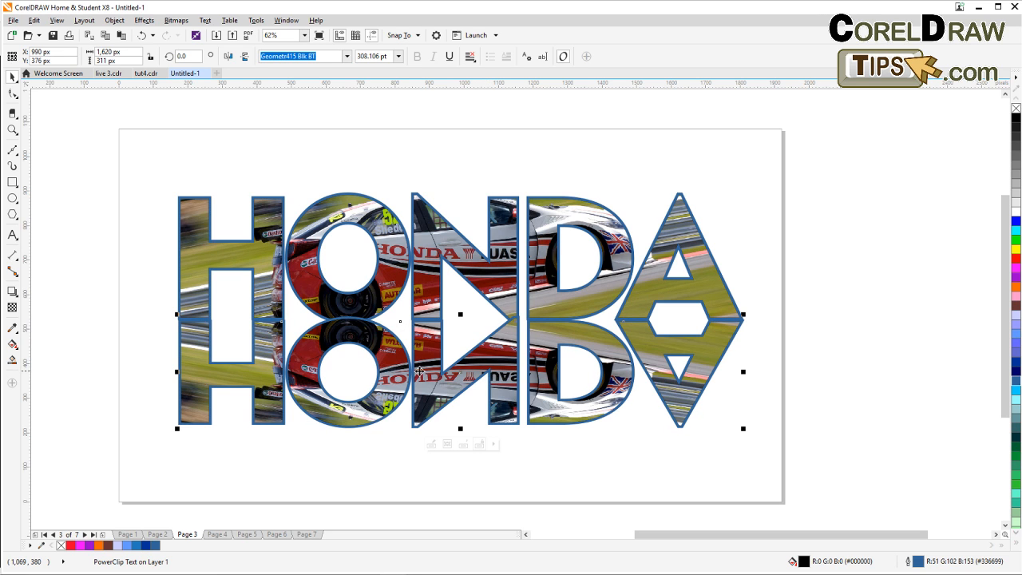
Change the stacking order to move the reflected copy behind the original HONDA lettering.
{"action": "left_click", "coordinate": [114, 20]}
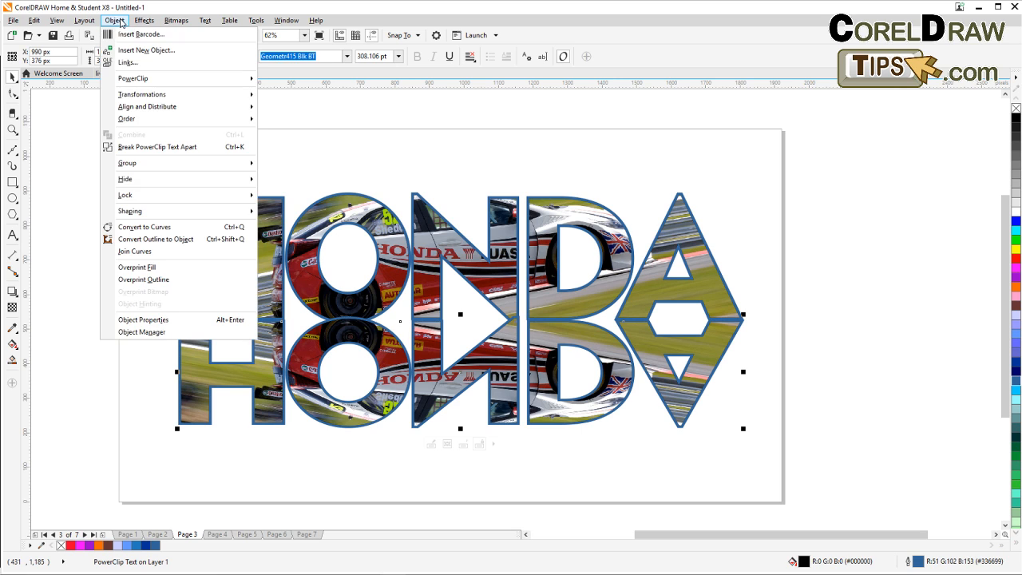
{"action": "mouse_move", "coordinate": [128, 119]}
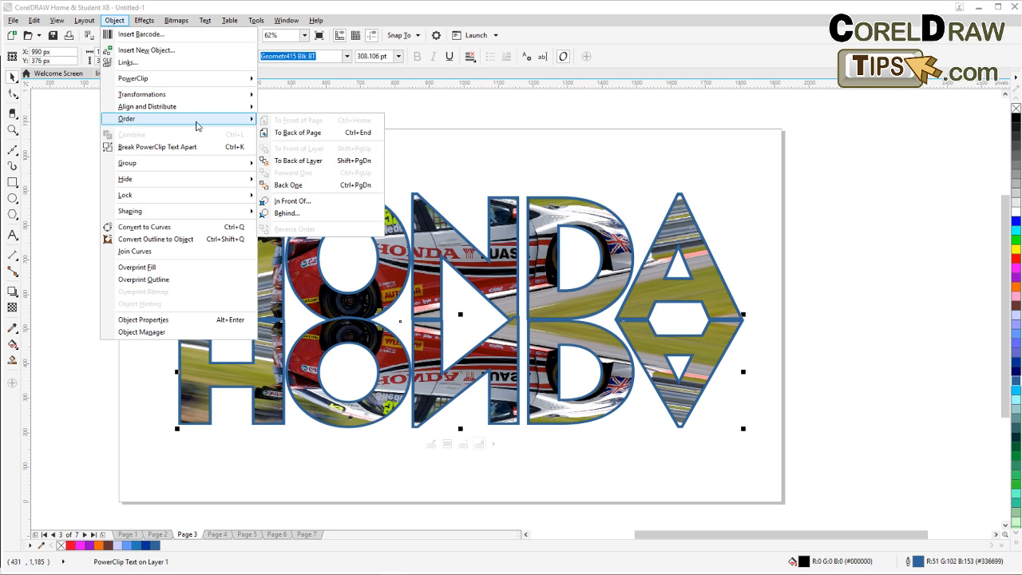
{"action": "left_click", "coordinate": [316, 141]}
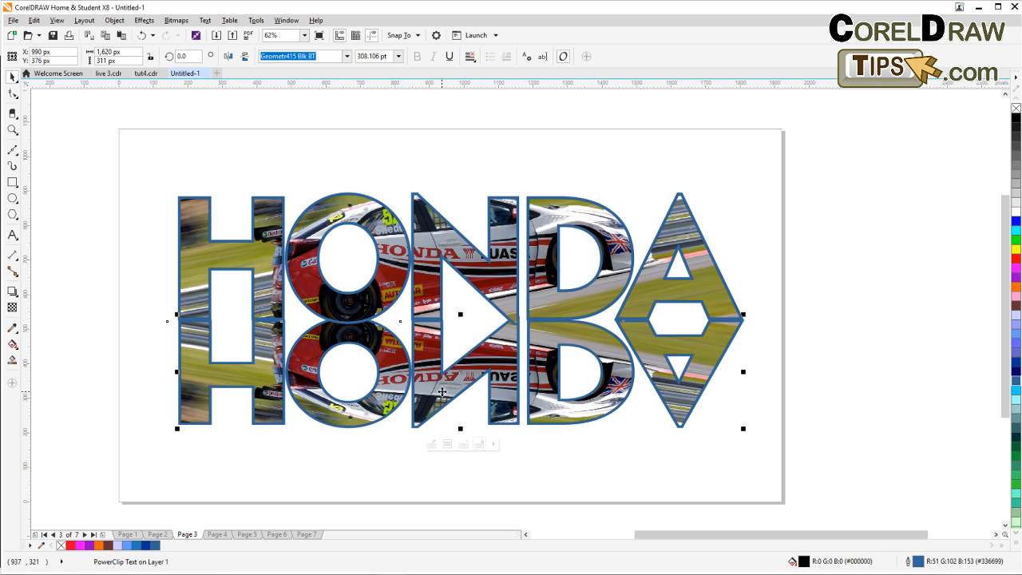
Try a linear transparency fading the reflected copy downward, then undo it.
{"action": "left_click", "coordinate": [12, 309]}
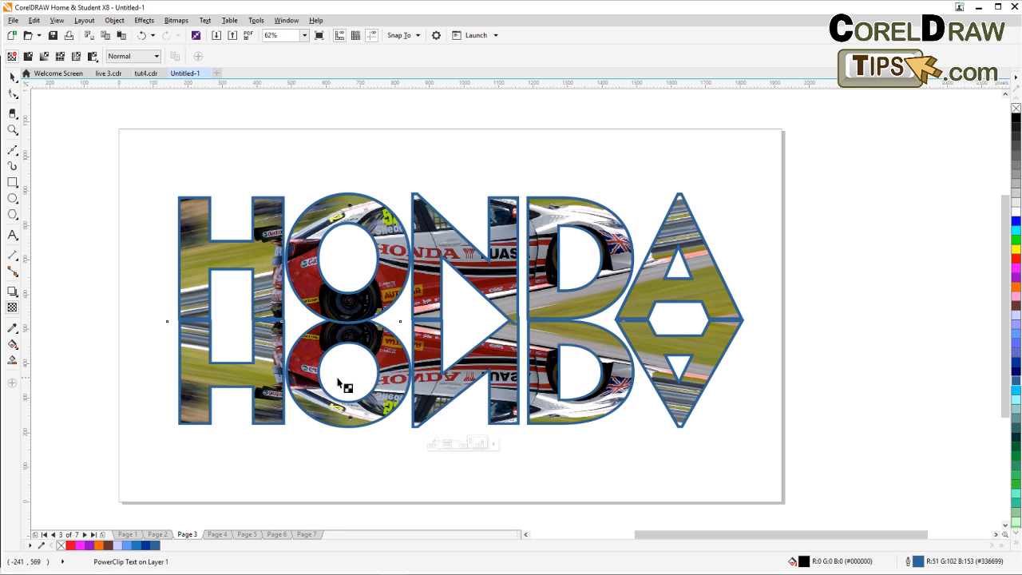
{"action": "left_click_drag", "start_coordinate": [415, 317], "coordinate": [415, 437]}
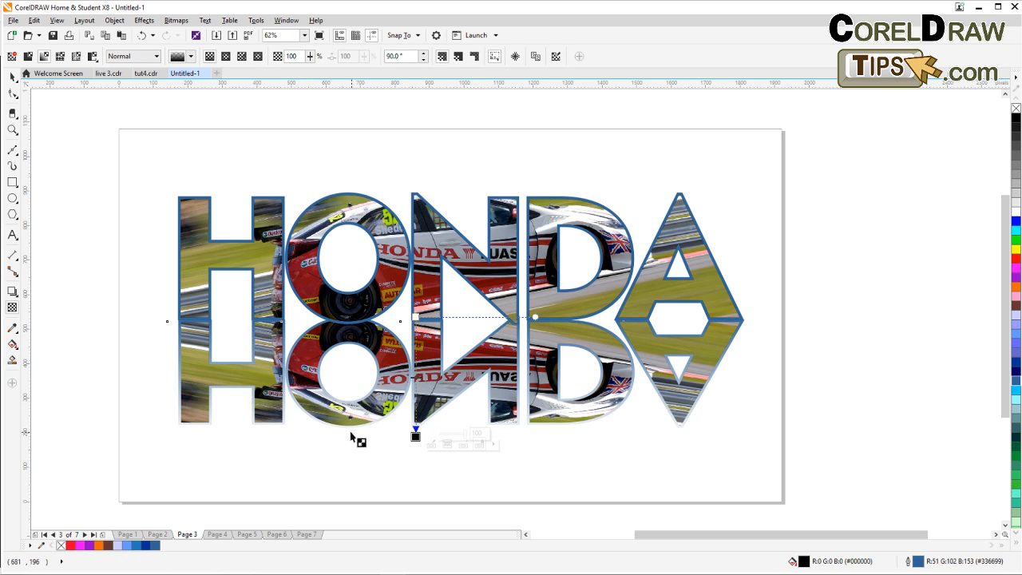
{"action": "scroll", "coordinate": [351, 437], "scroll_direction": "up", "scroll_amount": 3}
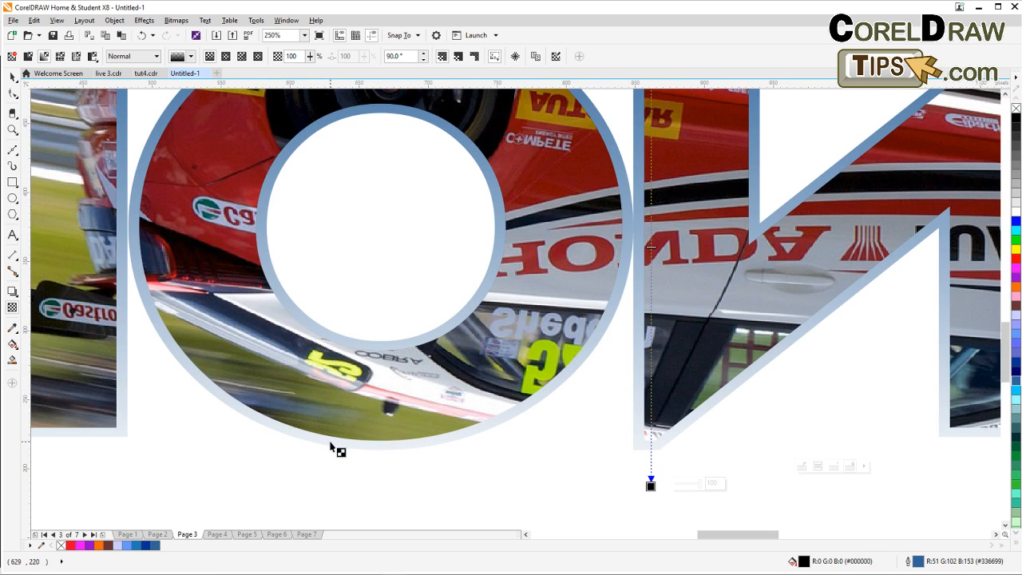
{"action": "scroll", "coordinate": [338, 449], "scroll_direction": "down", "scroll_amount": 2}
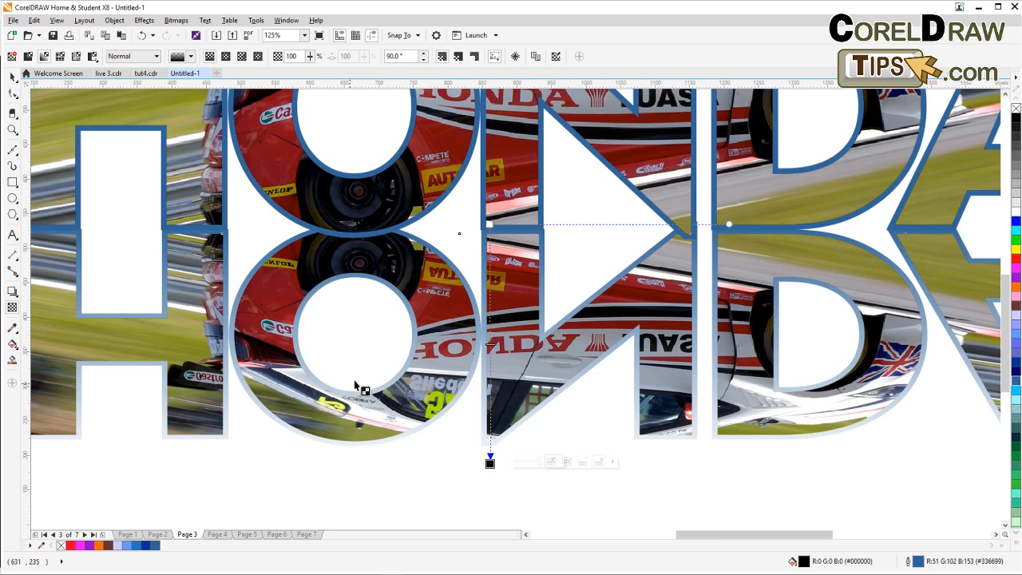
{"action": "scroll", "coordinate": [375, 389], "scroll_direction": "down", "scroll_amount": 1}
{"action": "key", "text": "ctrl+z"}
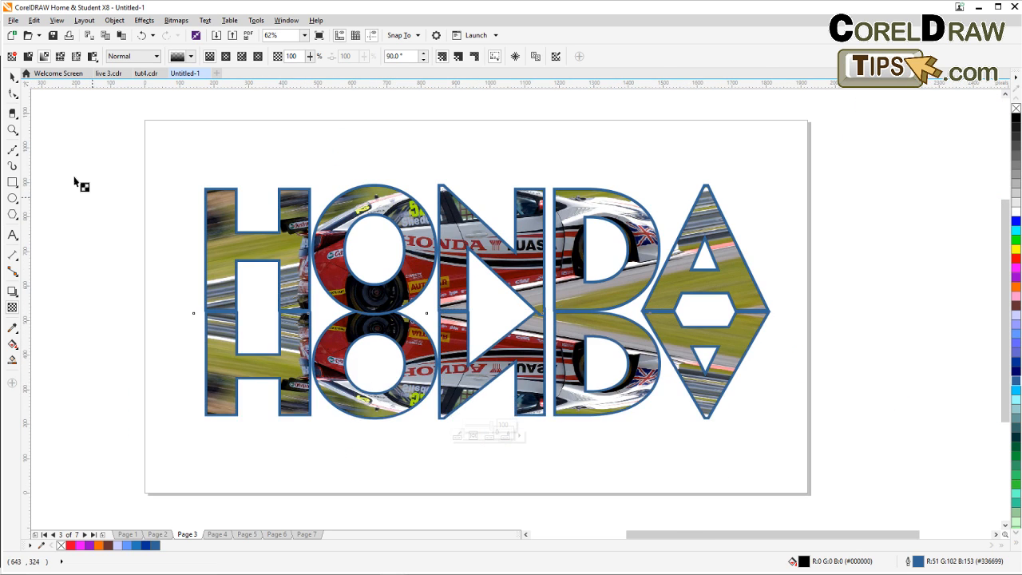
Convert the reflected copy to a 300 dpi RGB bitmap with a transparent background.
{"action": "left_click", "coordinate": [13, 77]}
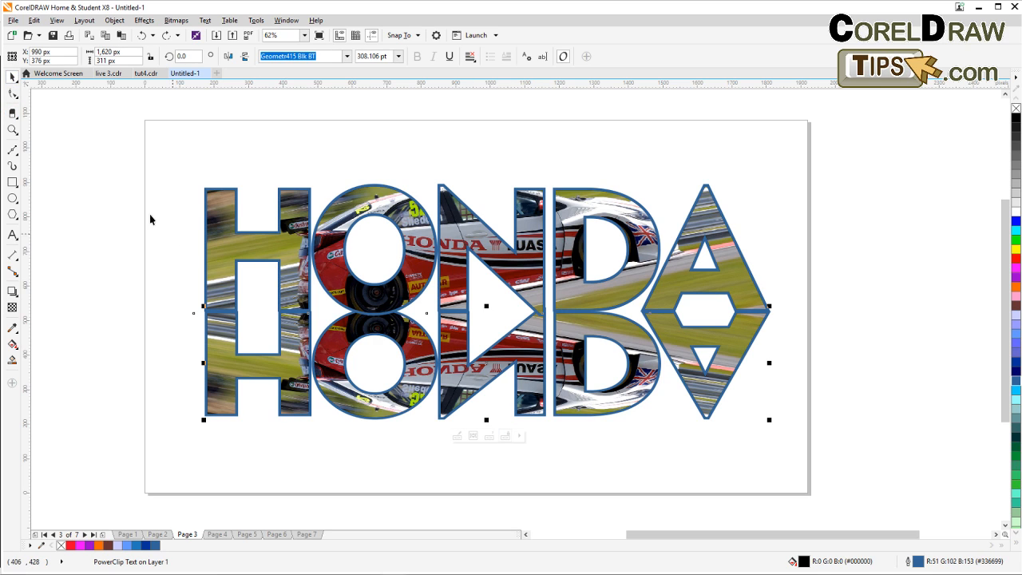
{"action": "left_click", "coordinate": [176, 20]}
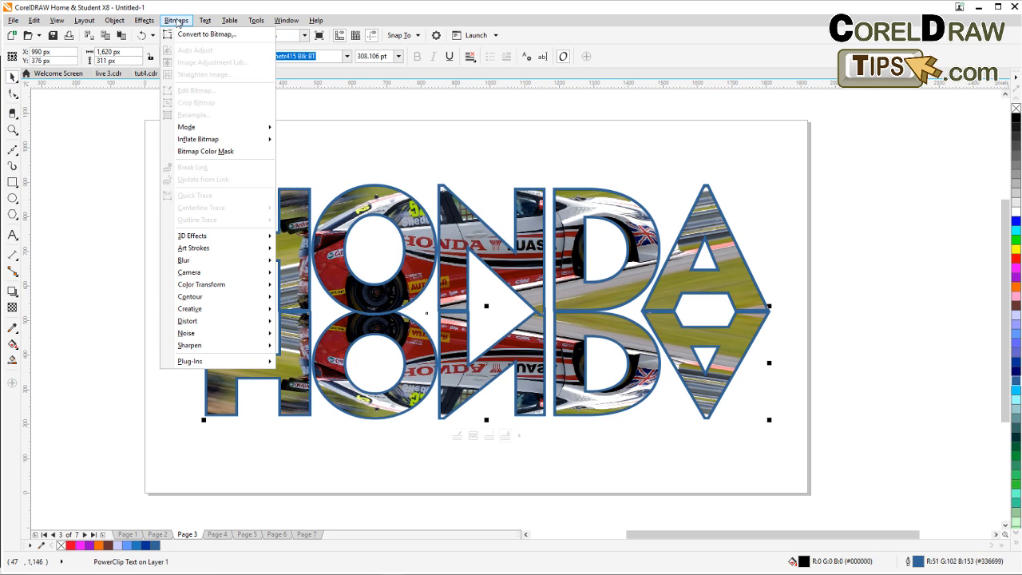
{"action": "left_click", "coordinate": [182, 35]}
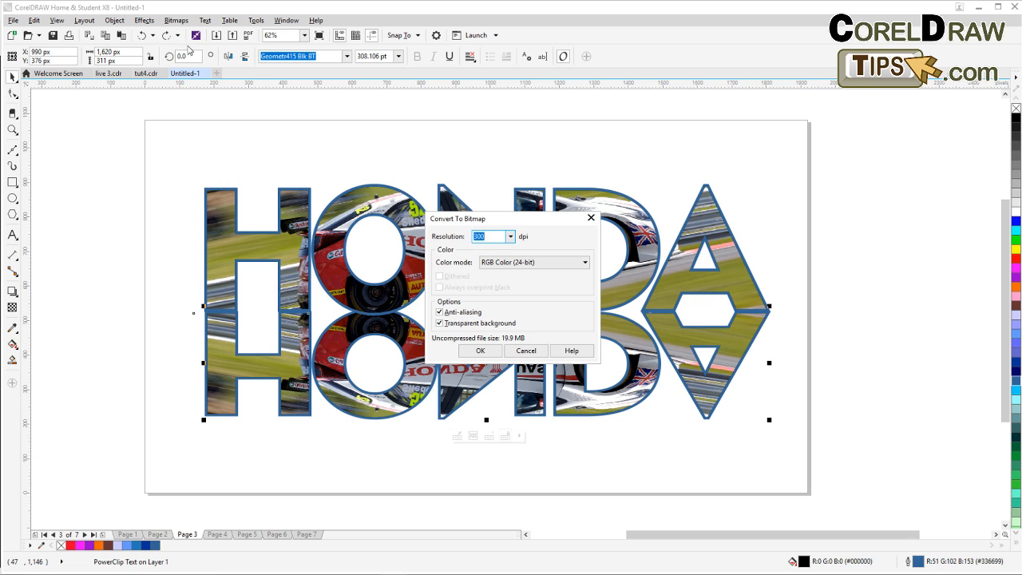
{"action": "left_click", "coordinate": [481, 352]}
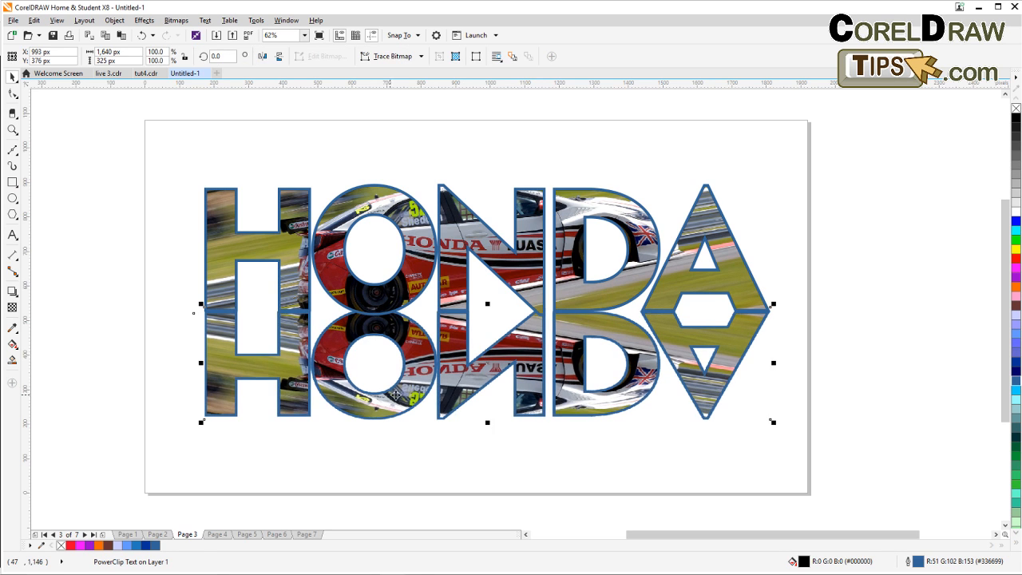
Apply a linear transparency to the reflected bitmap copy, fading it out from the top of the lettering downward.
{"action": "left_click", "coordinate": [12, 308]}
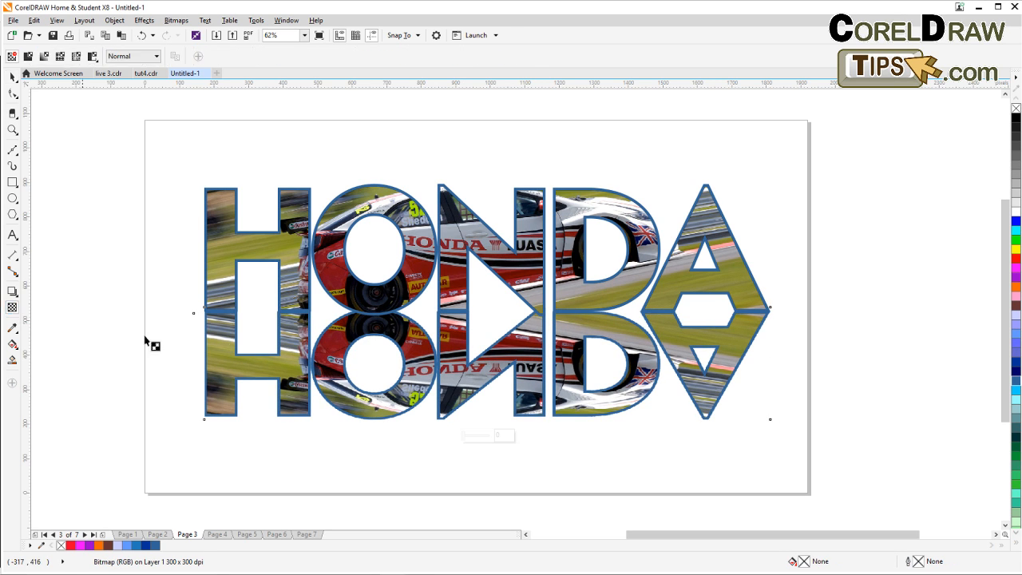
{"action": "left_click_drag", "start_coordinate": [454, 289], "coordinate": [452, 400]}
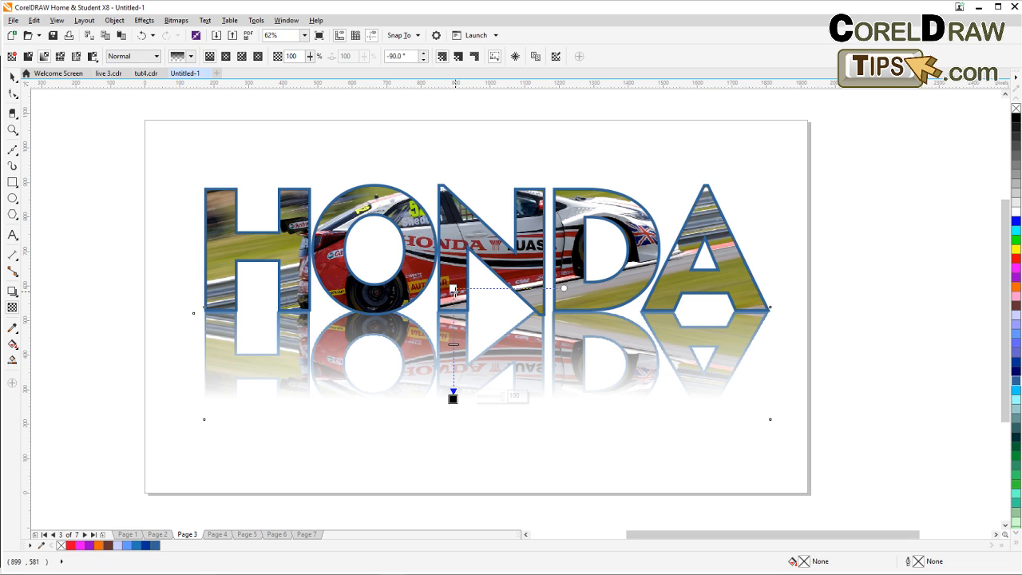
{"action": "left_click_drag", "start_coordinate": [453, 289], "coordinate": [452, 250]}
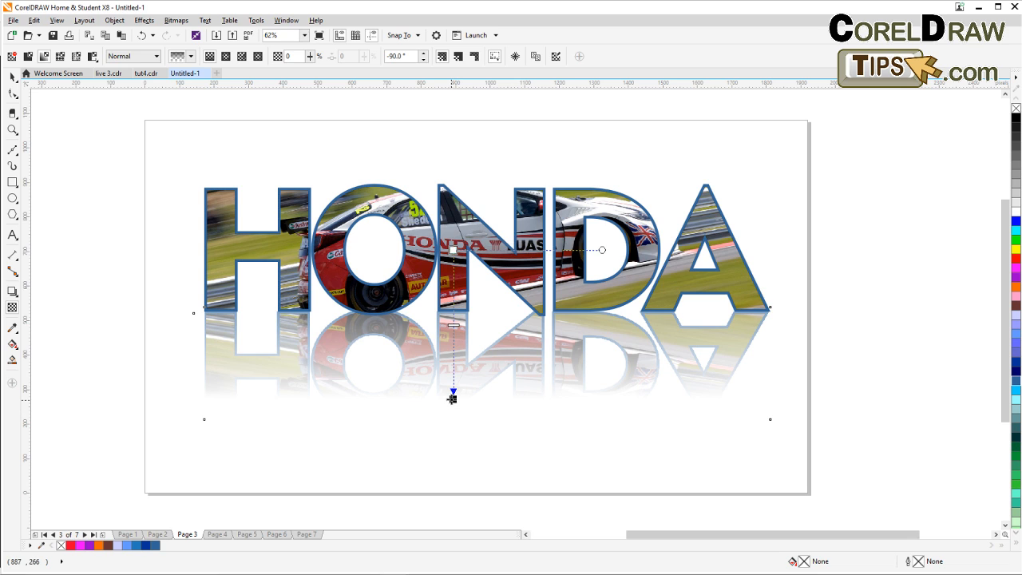
{"action": "mouse_move", "coordinate": [452, 398]}
{"action": "left_mouse_down"}
{"action": "mouse_move", "coordinate": [455, 372]}
{"action": "mouse_move", "coordinate": [452, 395]}
{"action": "left_mouse_up"}
{"action": "left_click_drag", "start_coordinate": [454, 250], "coordinate": [453, 198]}
{"action": "left_click", "coordinate": [453, 396]}
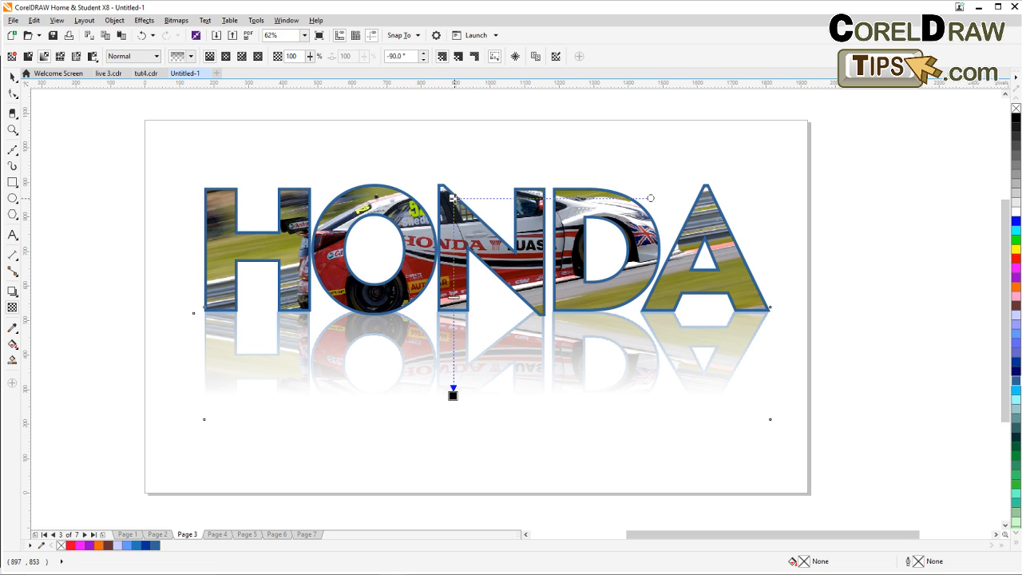
{"action": "left_click", "coordinate": [12, 76]}
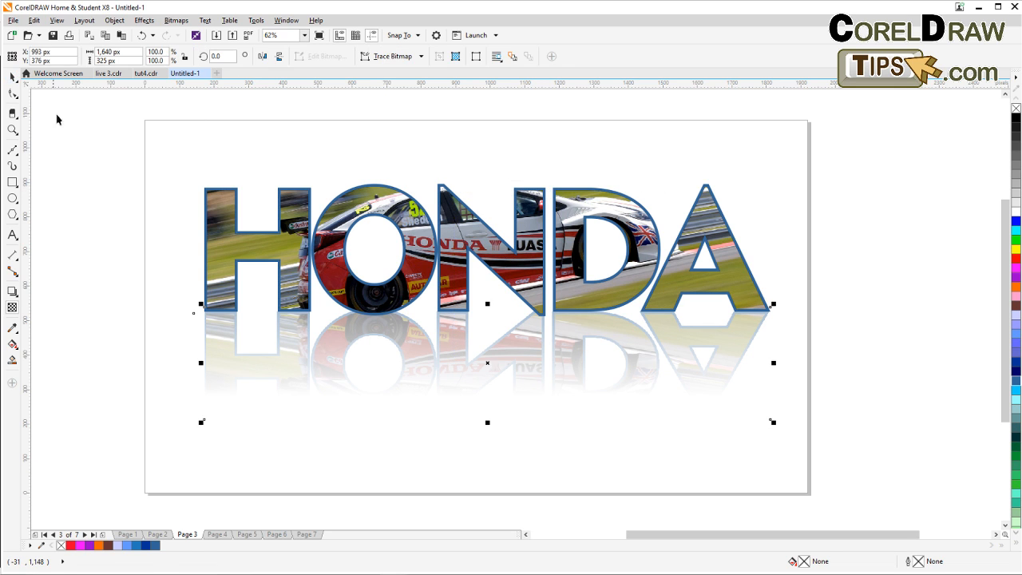
{"action": "left_click", "coordinate": [243, 286]}
{"action": "scroll", "coordinate": [278, 307], "scroll_direction": "down", "scroll_amount": 2}
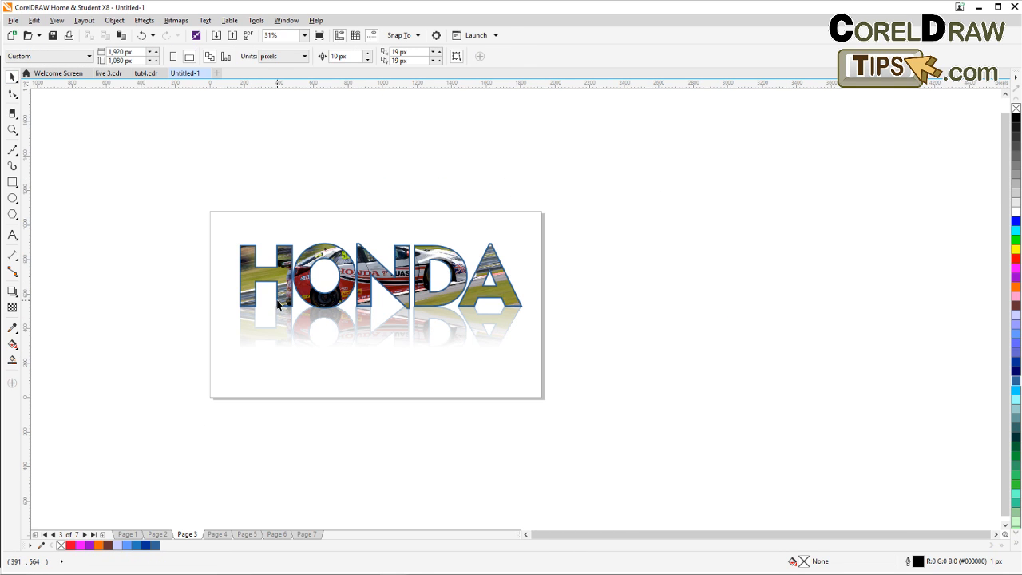
{"action": "scroll", "coordinate": [278, 304], "scroll_direction": "up", "scroll_amount": 2}
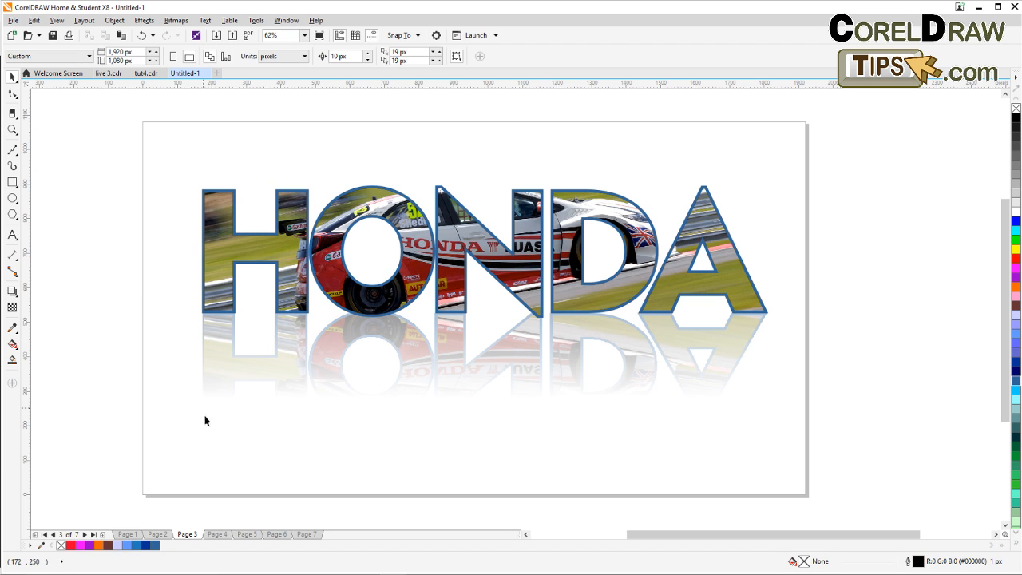
Go to page 4 and draw two crossing diagonal lines extending beyond the woman's photo with the Bezier tool.
{"action": "left_click", "coordinate": [217, 535]}
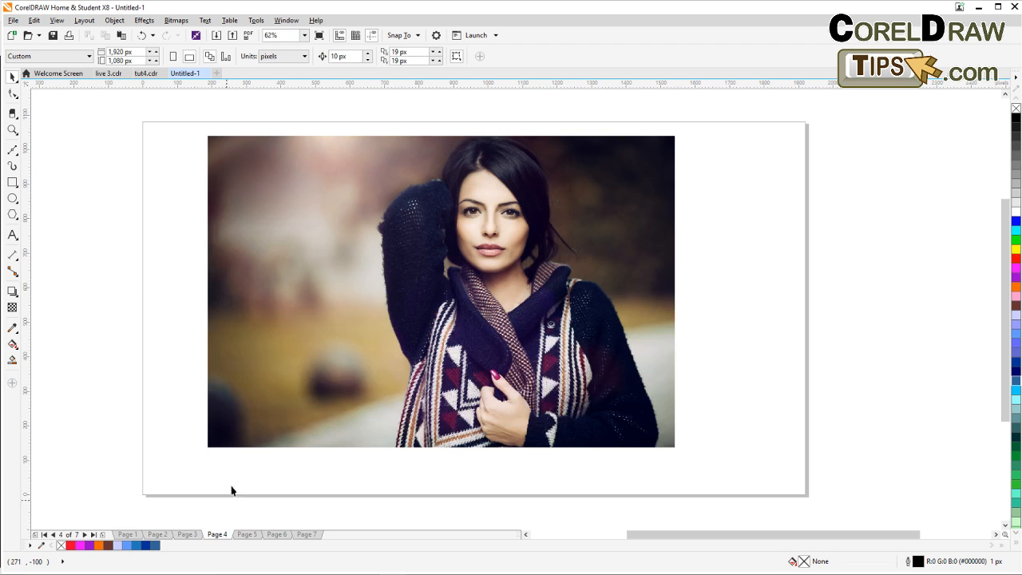
{"action": "left_click", "coordinate": [256, 435]}
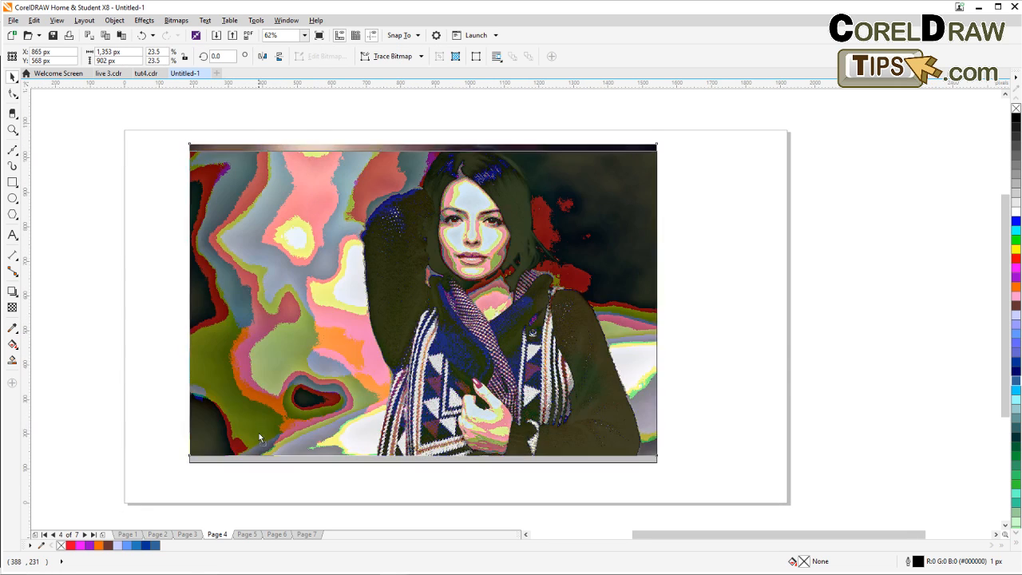
{"action": "left_click", "coordinate": [751, 389]}
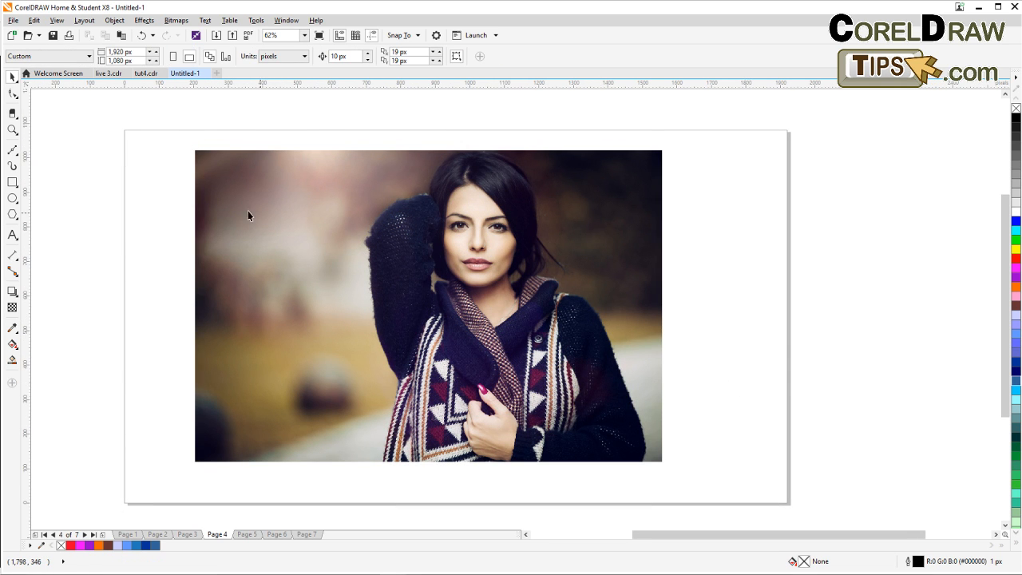
{"action": "left_click", "coordinate": [12, 150]}
{"action": "left_click", "coordinate": [174, 181]}
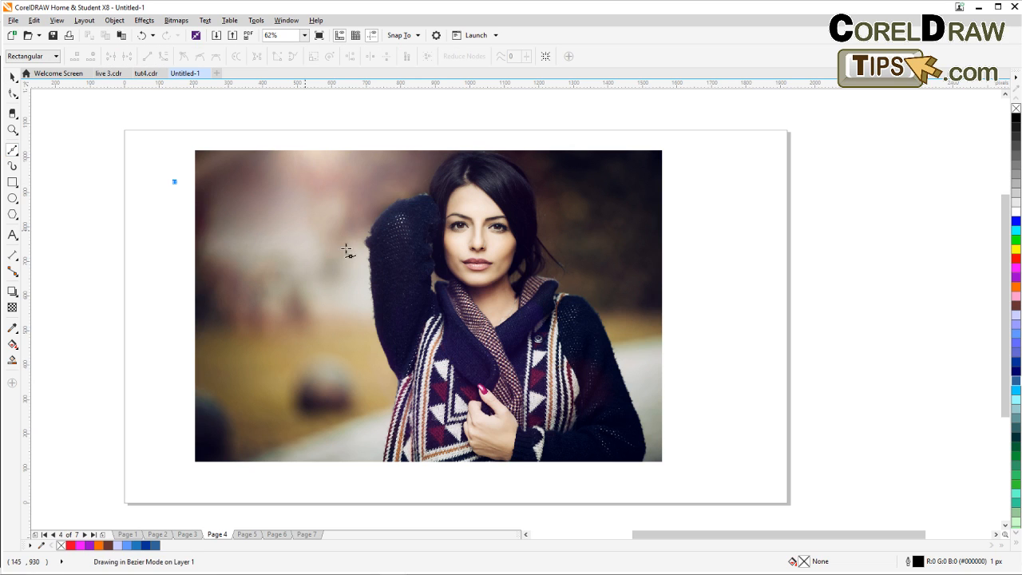
{"action": "left_click", "coordinate": [729, 444]}
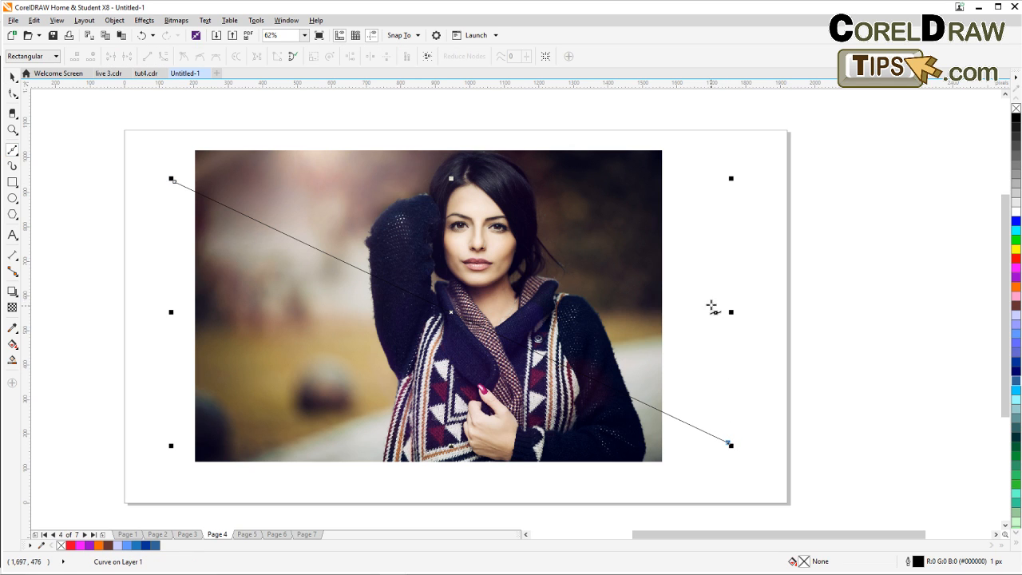
{"action": "left_click", "coordinate": [705, 180]}
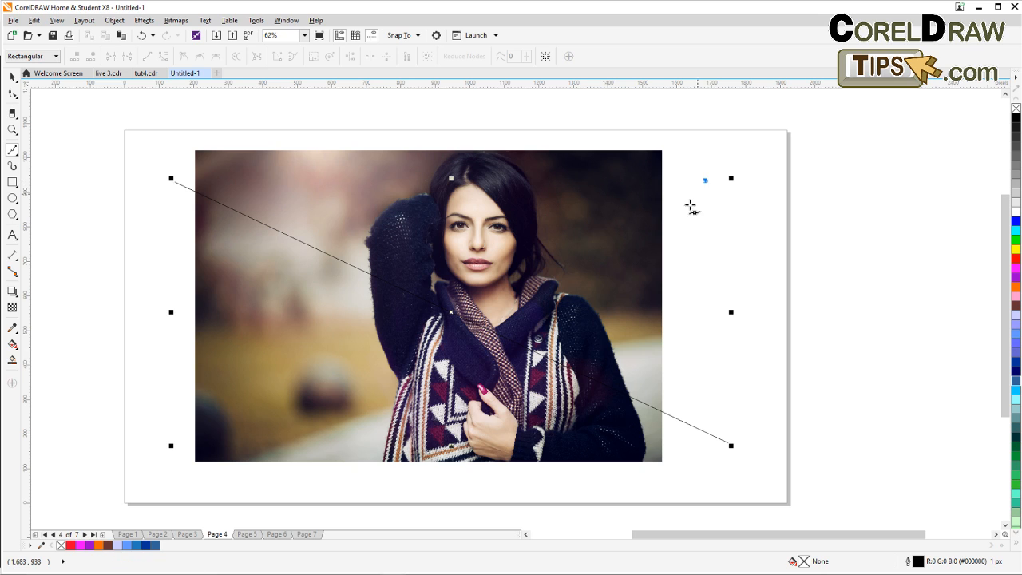
{"action": "left_click", "coordinate": [268, 485]}
{"action": "key", "text": "space"}
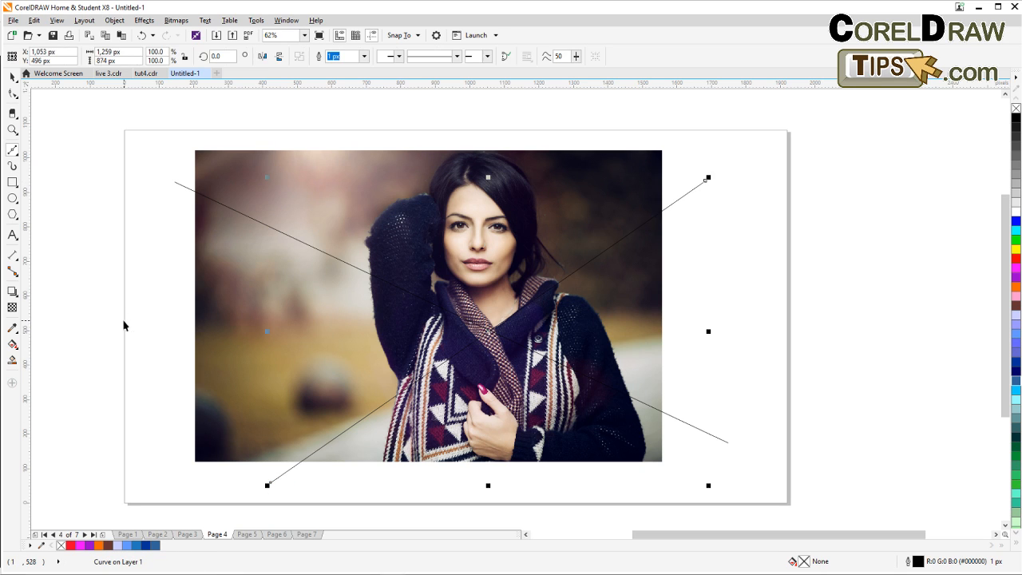
{"action": "left_click", "coordinate": [156, 326]}
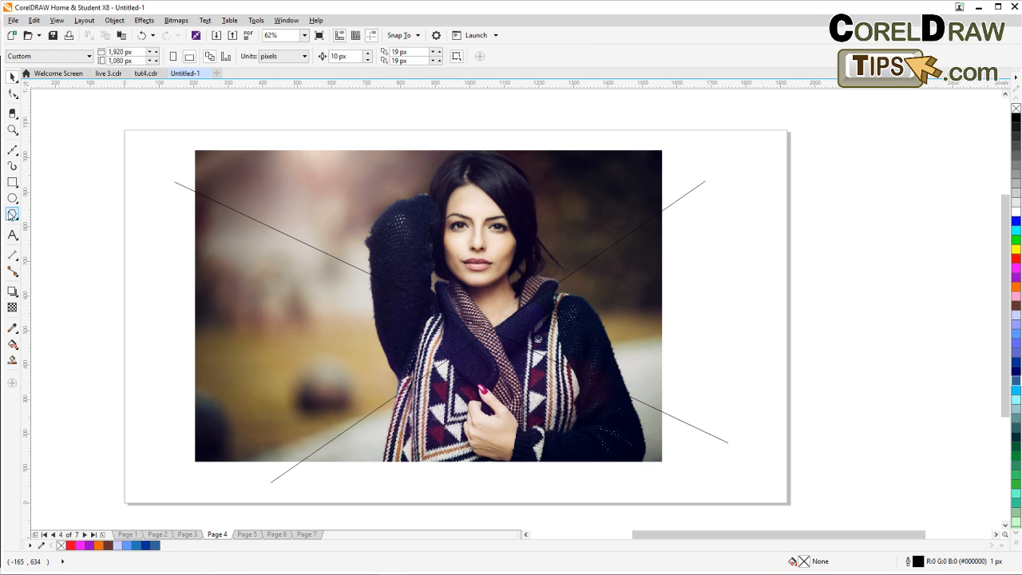
Draw a near-vertical straight line from above to below the photo, left of the woman's face.
{"action": "left_click", "coordinate": [12, 150]}
{"action": "left_click", "coordinate": [350, 114]}
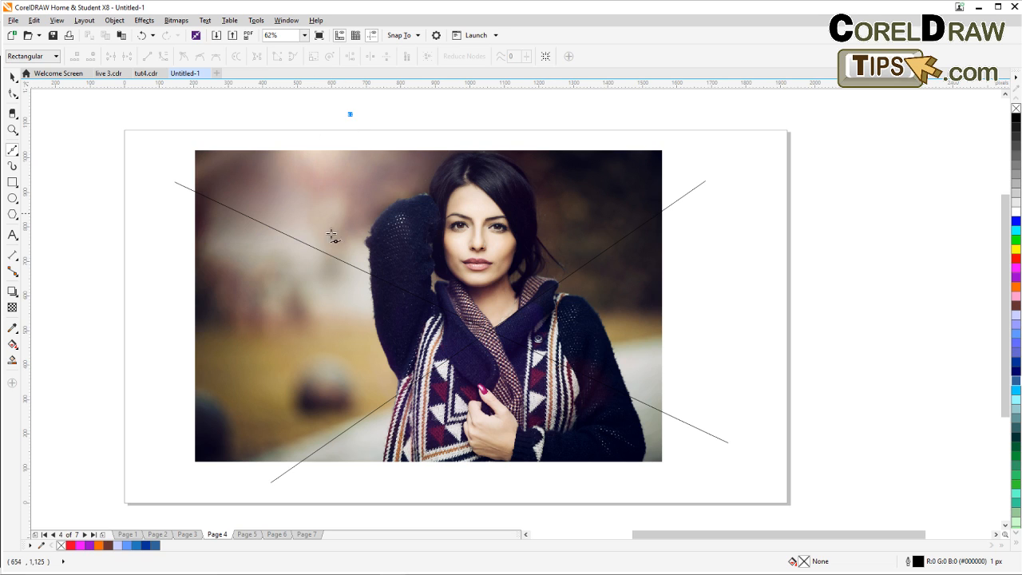
{"action": "left_click", "coordinate": [413, 490]}
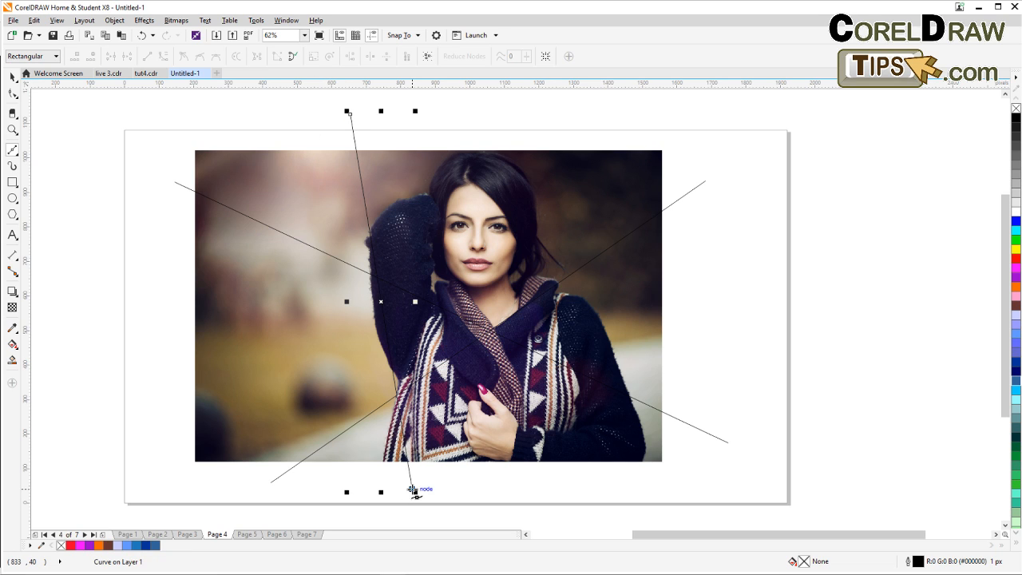
{"action": "key", "text": "space"}
{"action": "key", "text": "space"}
Draw a multi-segment Bezier line zigzagging across the photo, from above the top edge through the bottom and sides.
{"action": "left_click", "coordinate": [590, 118]}
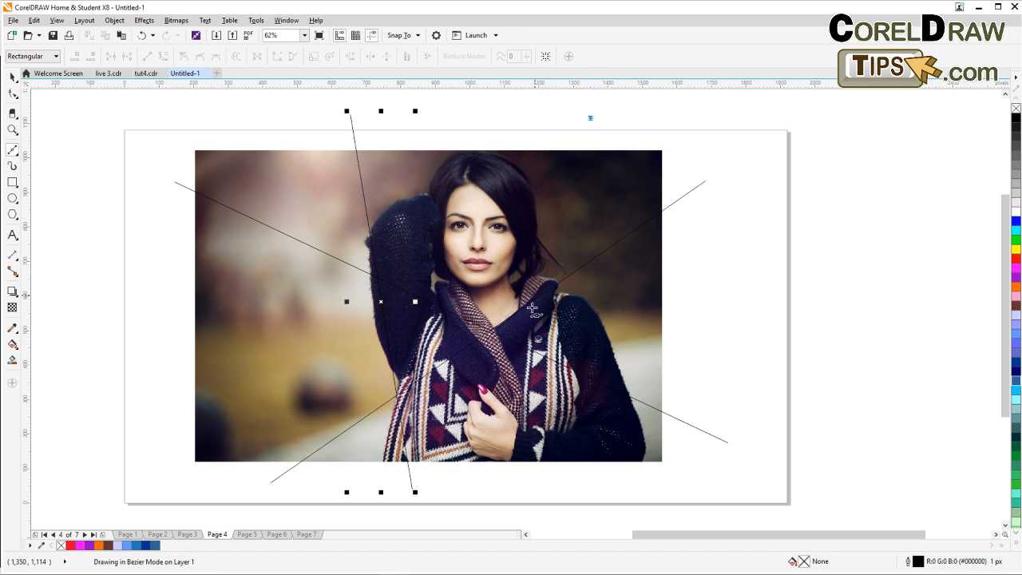
{"action": "left_click", "coordinate": [510, 476]}
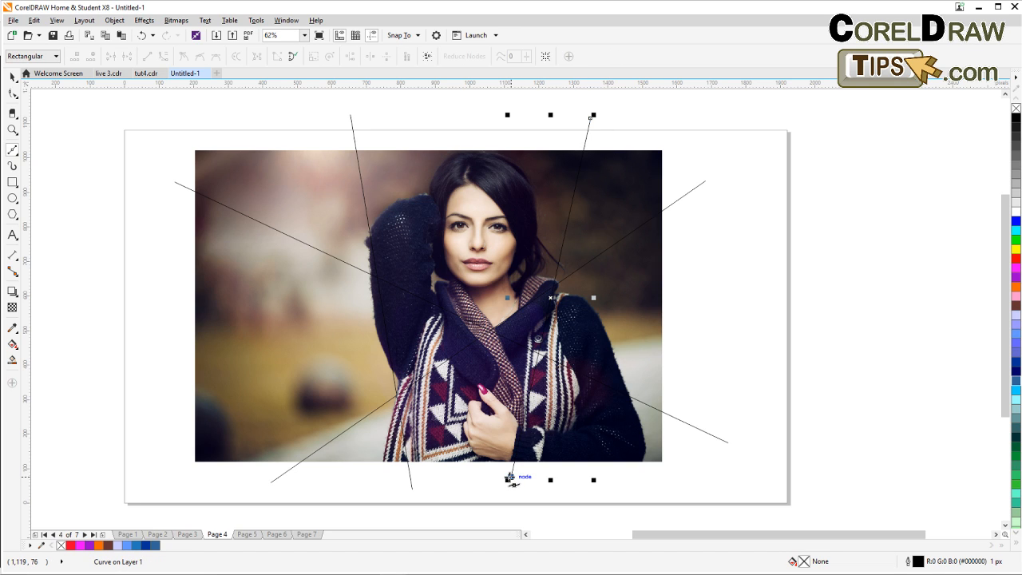
{"action": "left_click", "coordinate": [152, 339]}
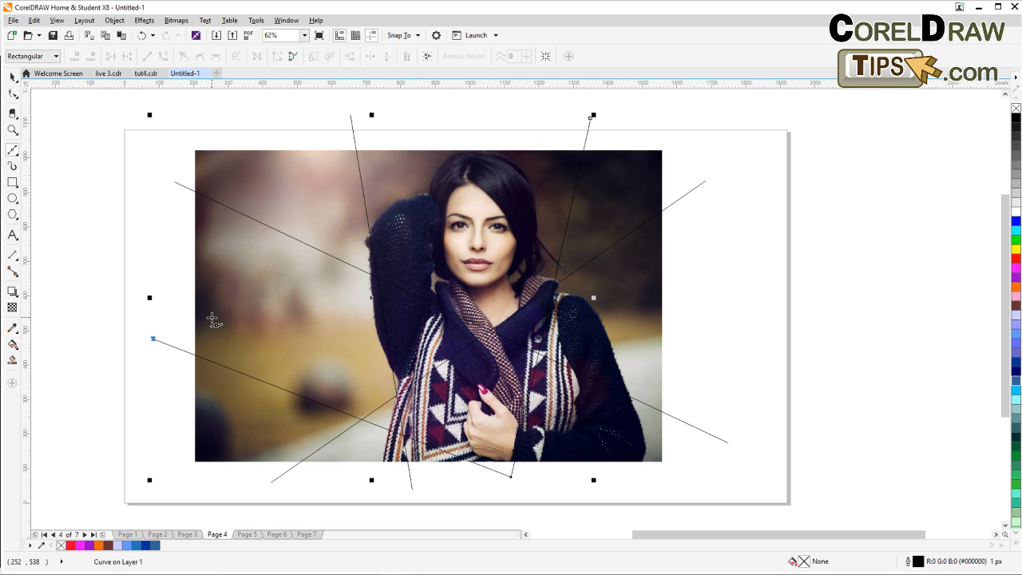
{"action": "left_click", "coordinate": [448, 111]}
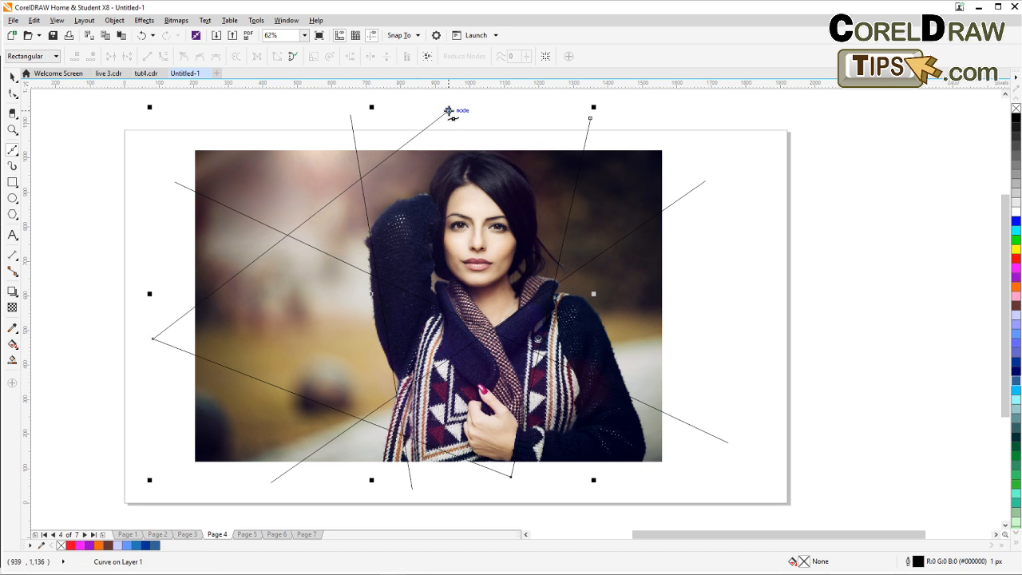
{"action": "left_click", "coordinate": [723, 301]}
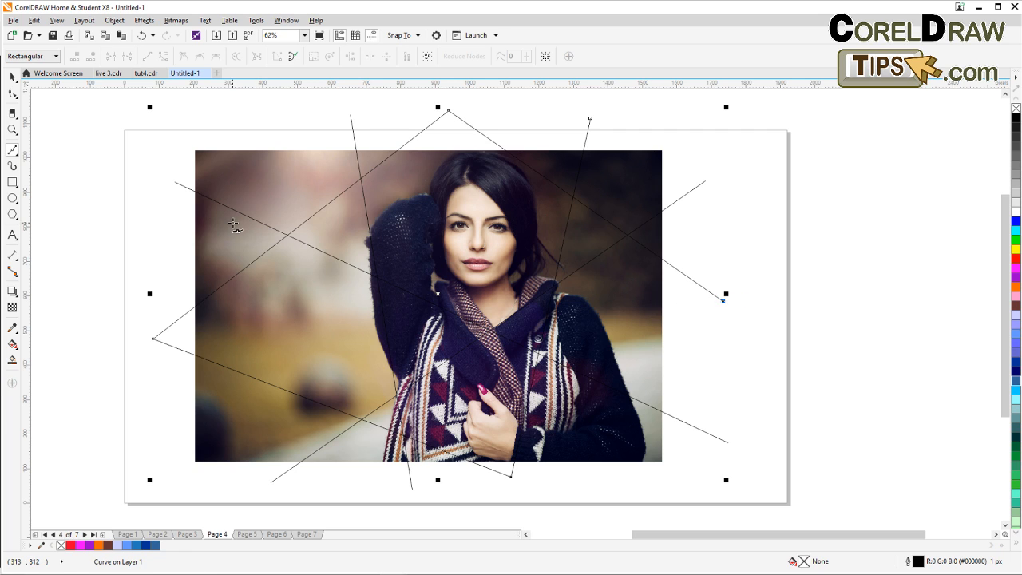
{"action": "left_click", "coordinate": [12, 75]}
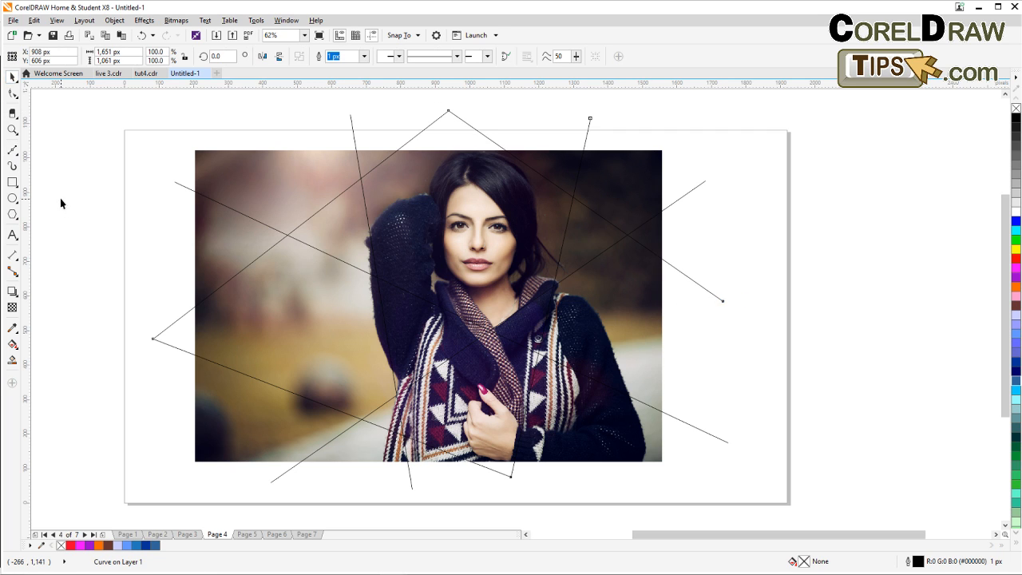
{"action": "key", "text": "Escape"}
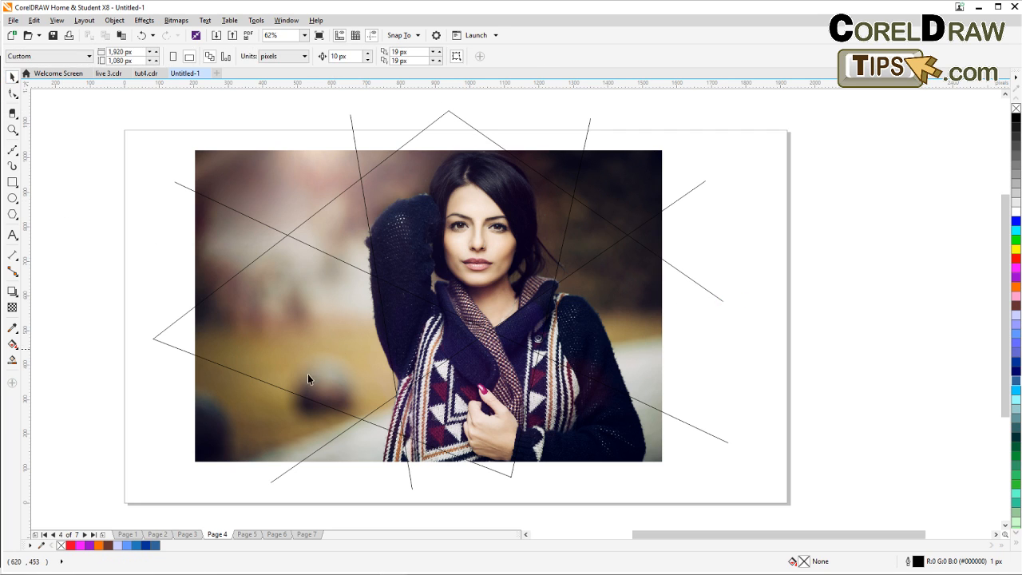
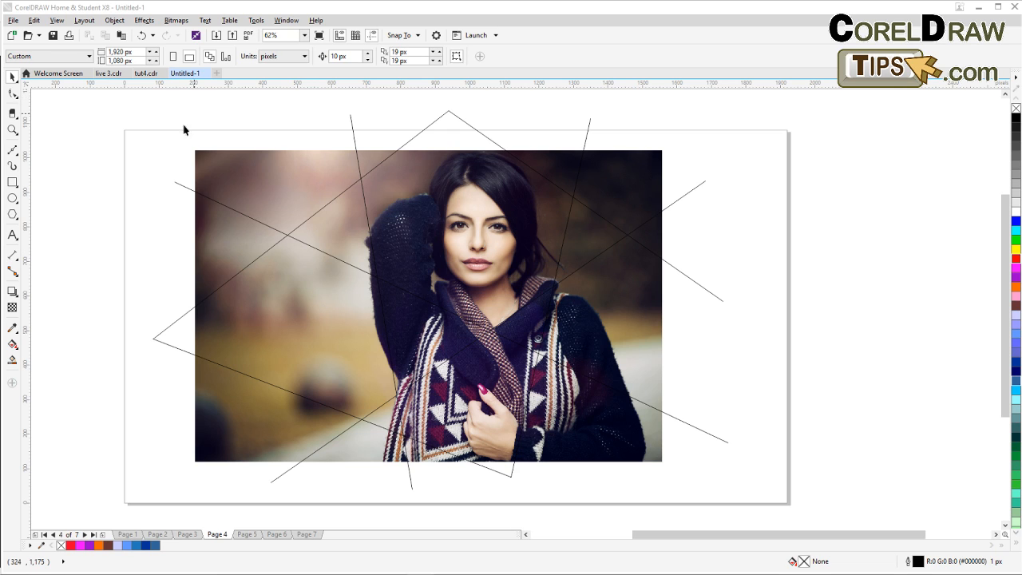
Use Smart Fill to fill every region of the photo enclosed by the lines with blue.
{"action": "left_click", "coordinate": [12, 363]}
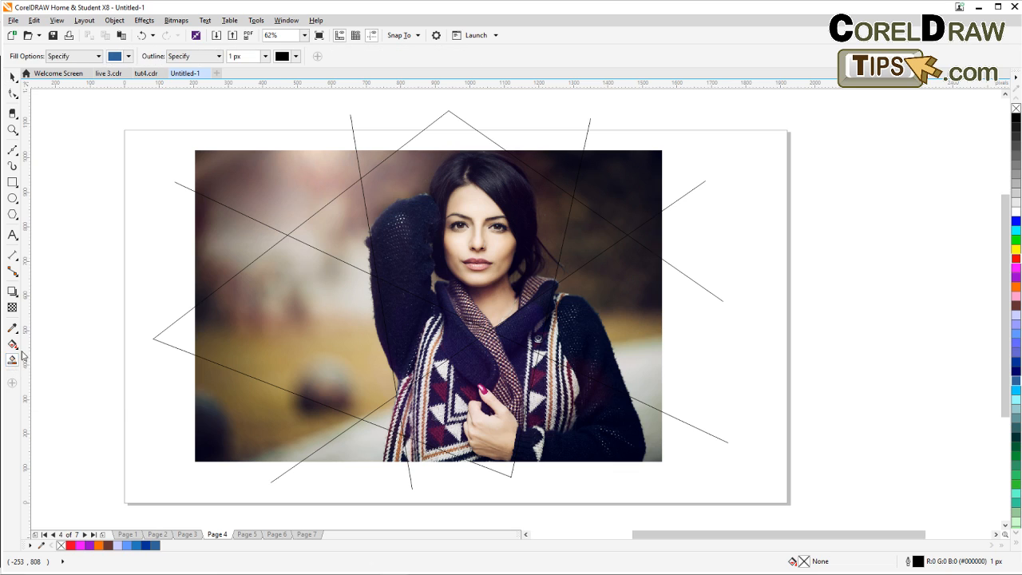
{"action": "left_click", "coordinate": [222, 253]}
{"action": "left_click", "coordinate": [247, 182]}
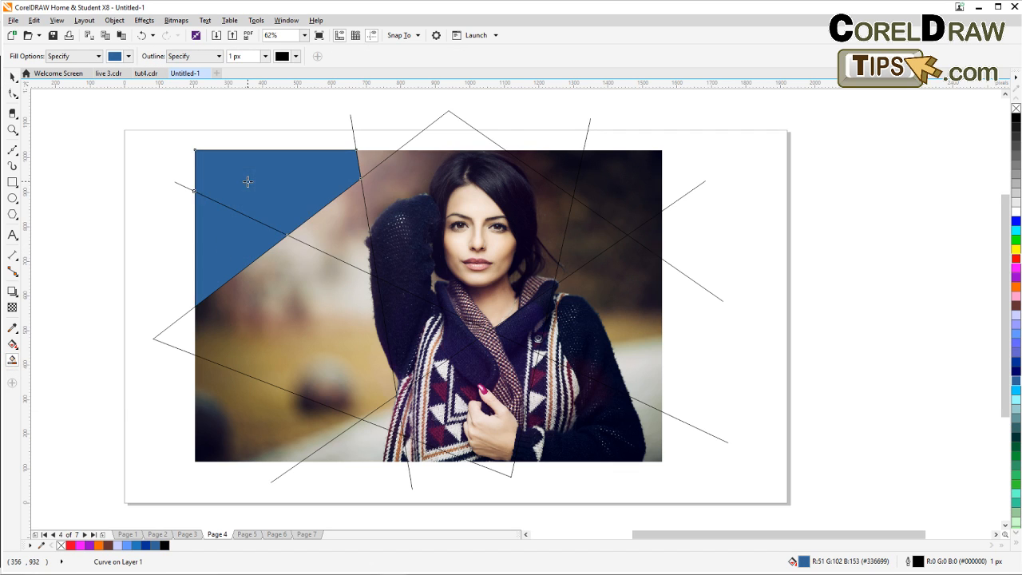
{"action": "left_click", "coordinate": [264, 301]}
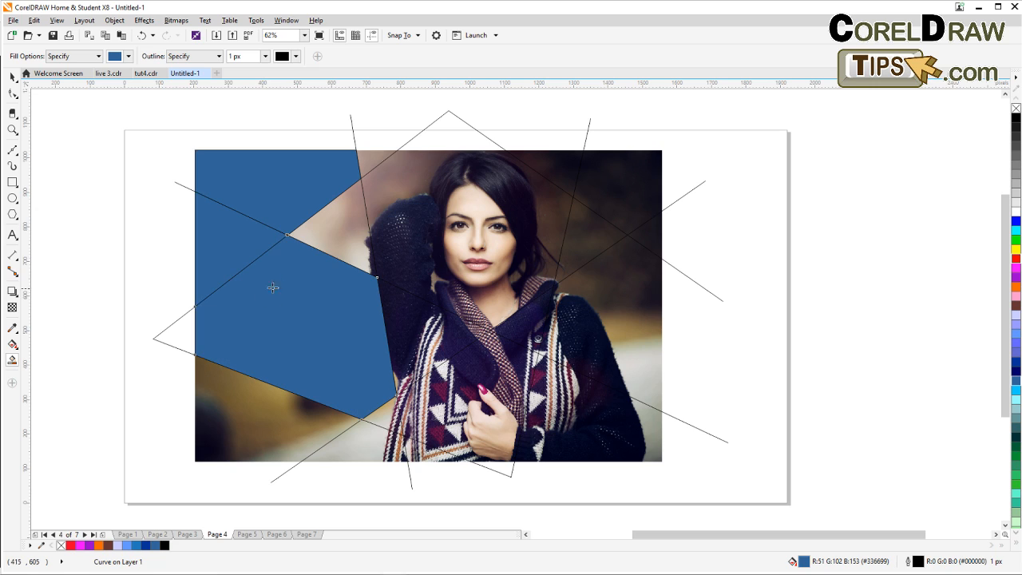
{"action": "left_click", "coordinate": [333, 229]}
{"action": "left_click", "coordinate": [367, 159]}
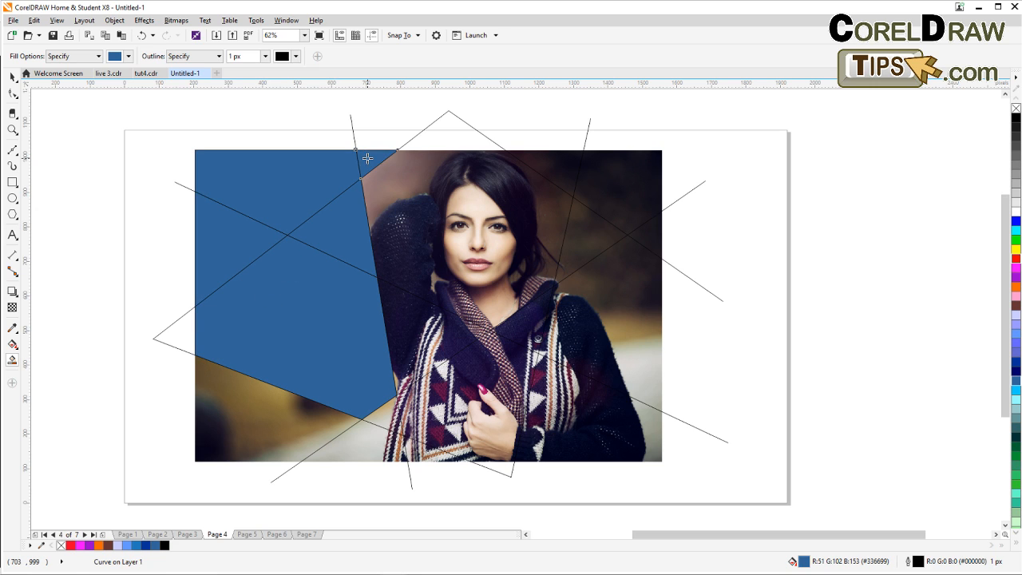
{"action": "left_click", "coordinate": [405, 191]}
{"action": "left_click", "coordinate": [591, 229]}
{"action": "left_click", "coordinate": [616, 207]}
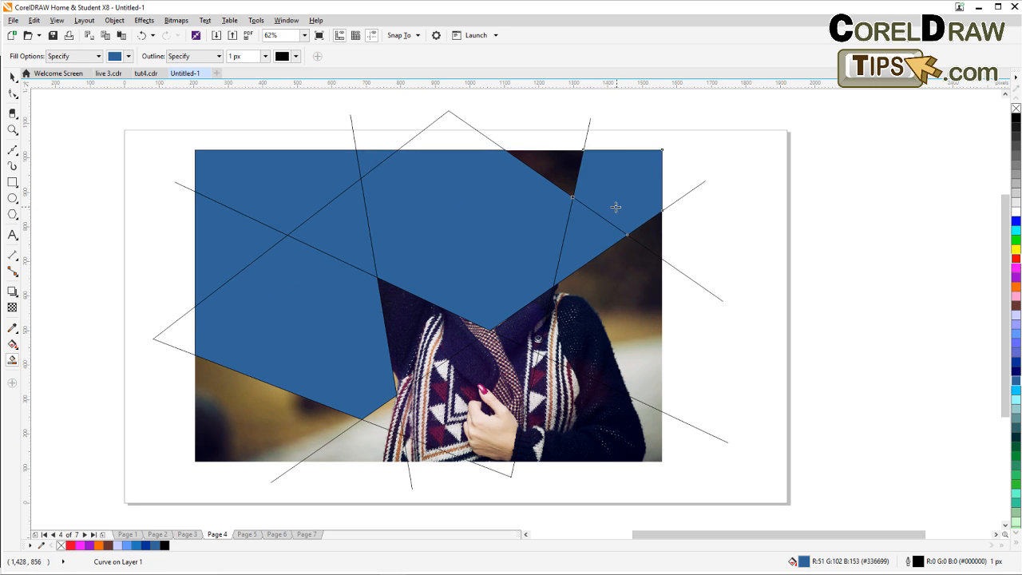
{"action": "left_click", "coordinate": [563, 175]}
{"action": "left_click", "coordinate": [616, 301]}
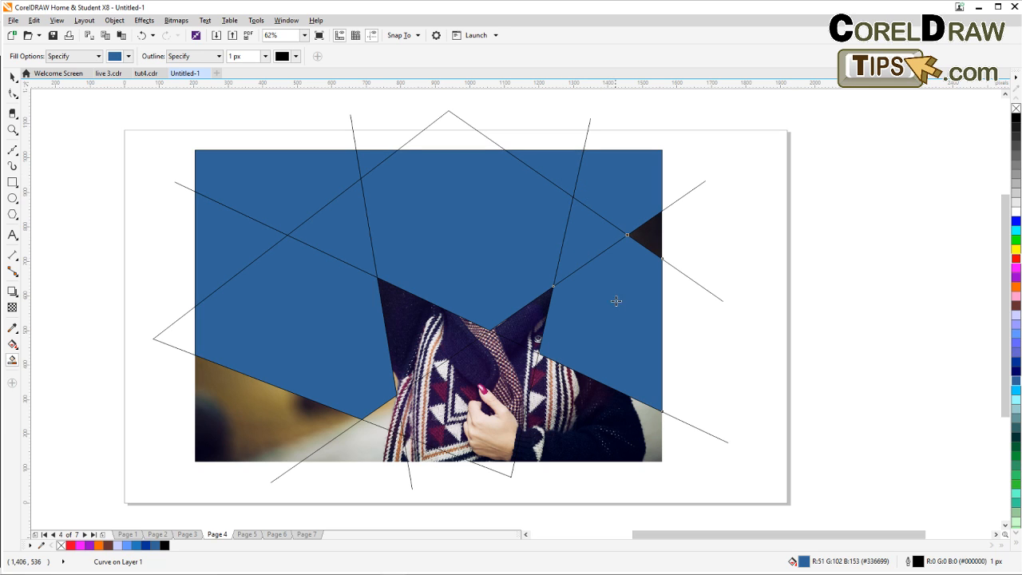
{"action": "left_click", "coordinate": [652, 234]}
{"action": "left_click", "coordinate": [521, 323]}
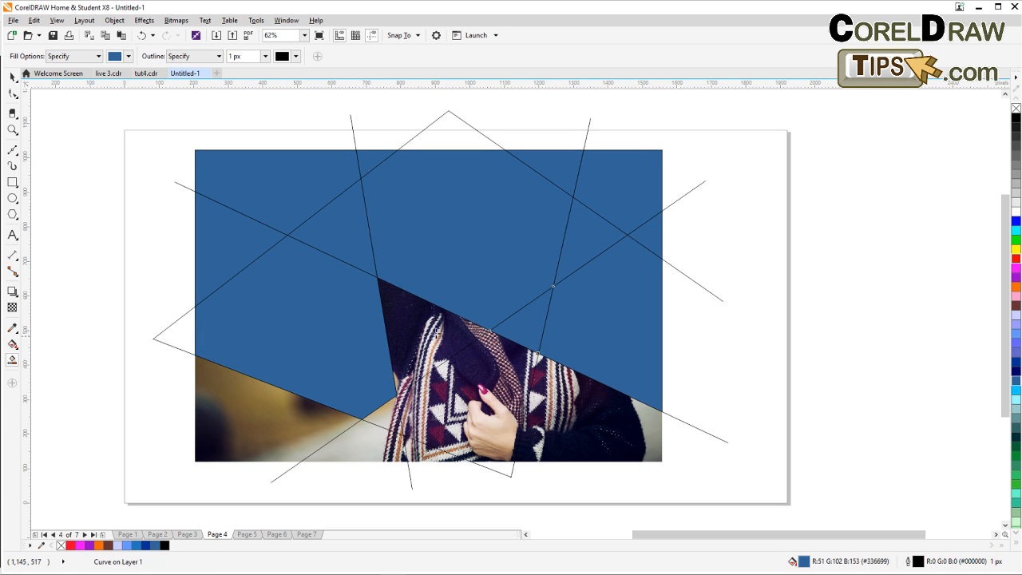
{"action": "left_click", "coordinate": [432, 349]}
{"action": "left_click", "coordinate": [456, 391]}
{"action": "left_click", "coordinate": [350, 439]}
{"action": "left_click", "coordinate": [261, 421]}
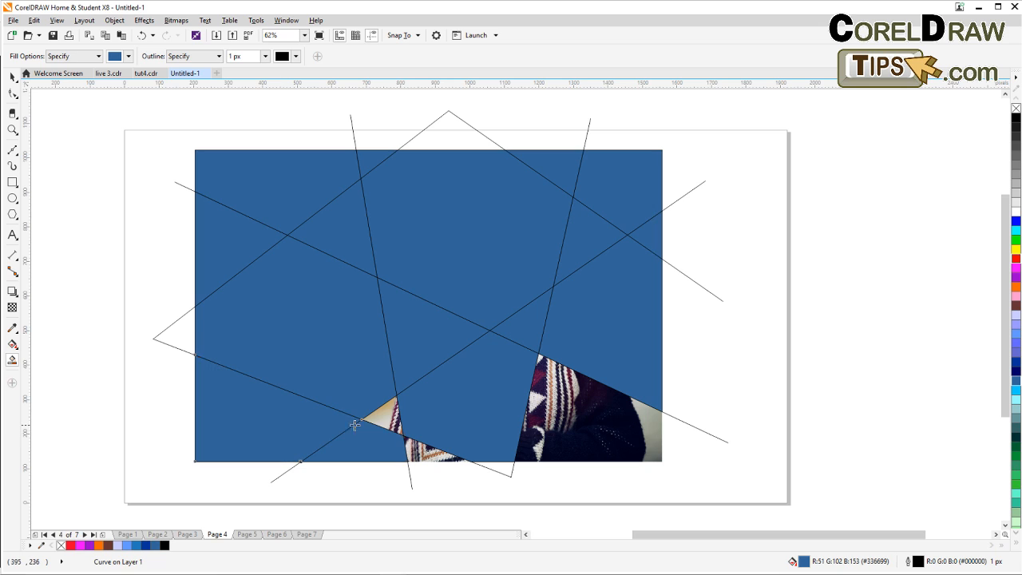
{"action": "left_click", "coordinate": [382, 416]}
{"action": "left_click", "coordinate": [420, 452]}
{"action": "left_click", "coordinate": [545, 416]}
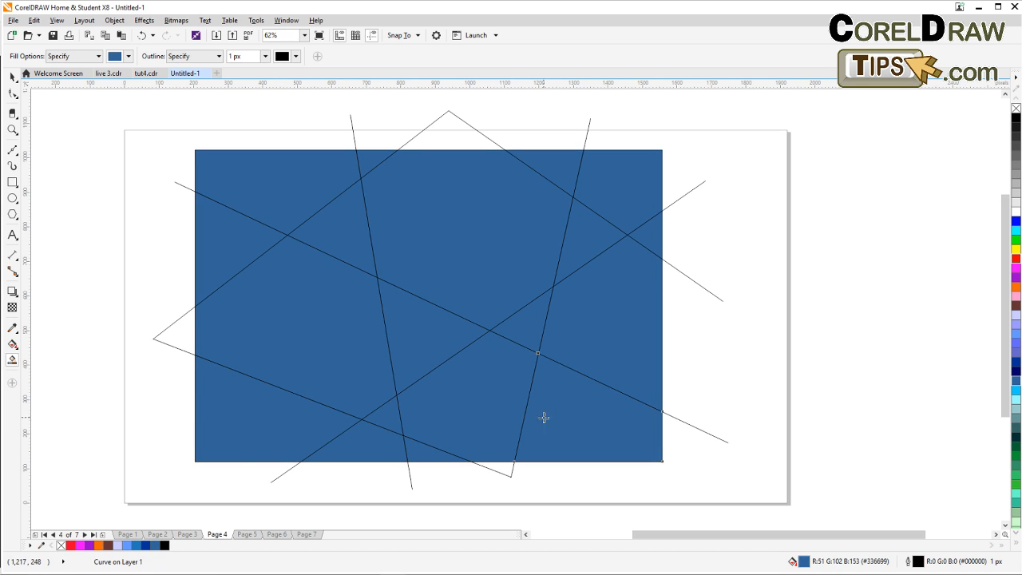
Delete the original zigzag line and one of the long diagonal construction lines.
{"action": "left_click", "coordinate": [13, 76]}
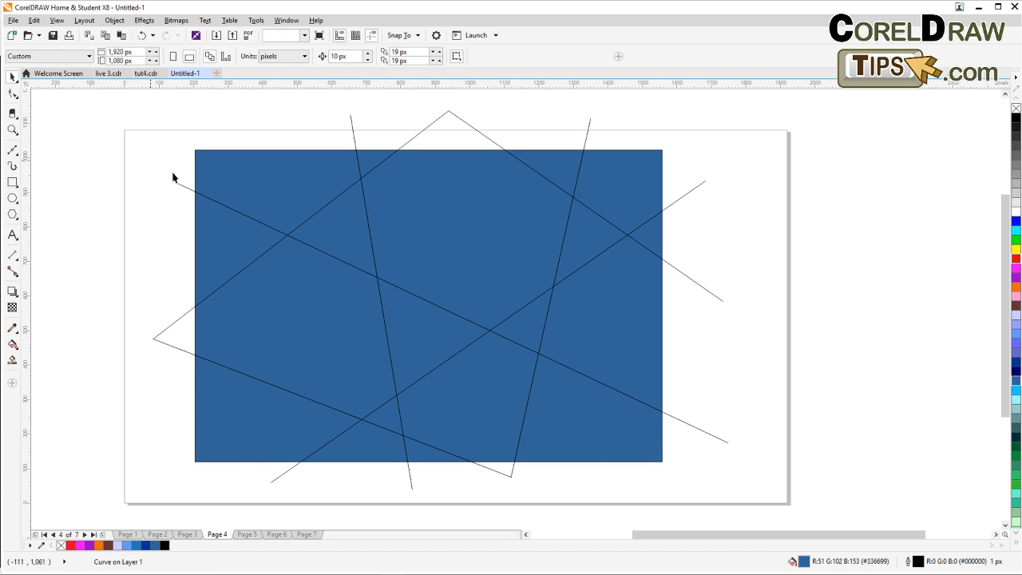
{"action": "left_click", "coordinate": [183, 188]}
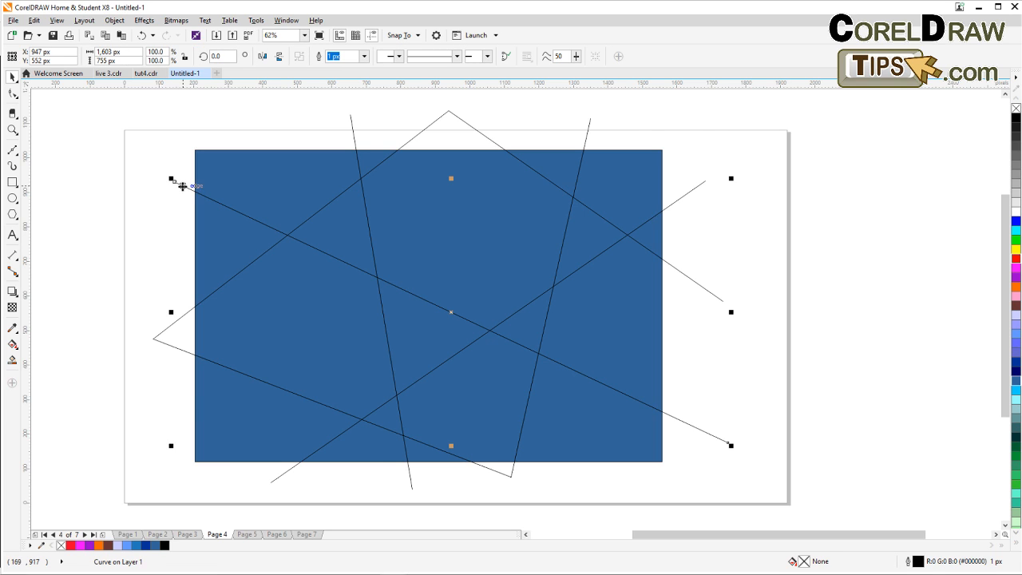
{"action": "left_click", "coordinate": [169, 188]}
{"action": "left_click", "coordinate": [181, 319]}
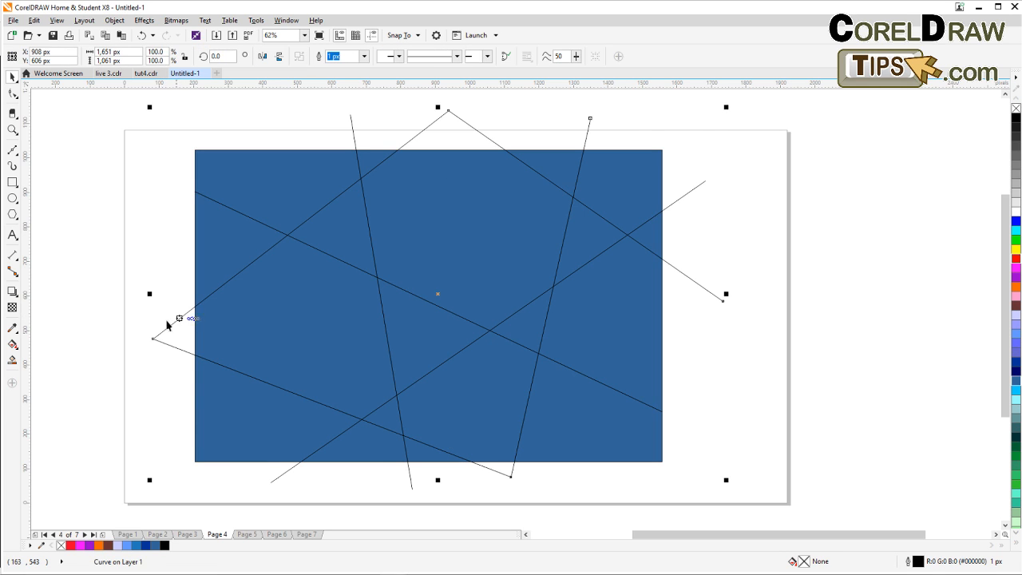
{"action": "key", "text": "Delete"}
Delete the remaining diagonal and near-vertical construction lines.
{"action": "left_click", "coordinate": [277, 479]}
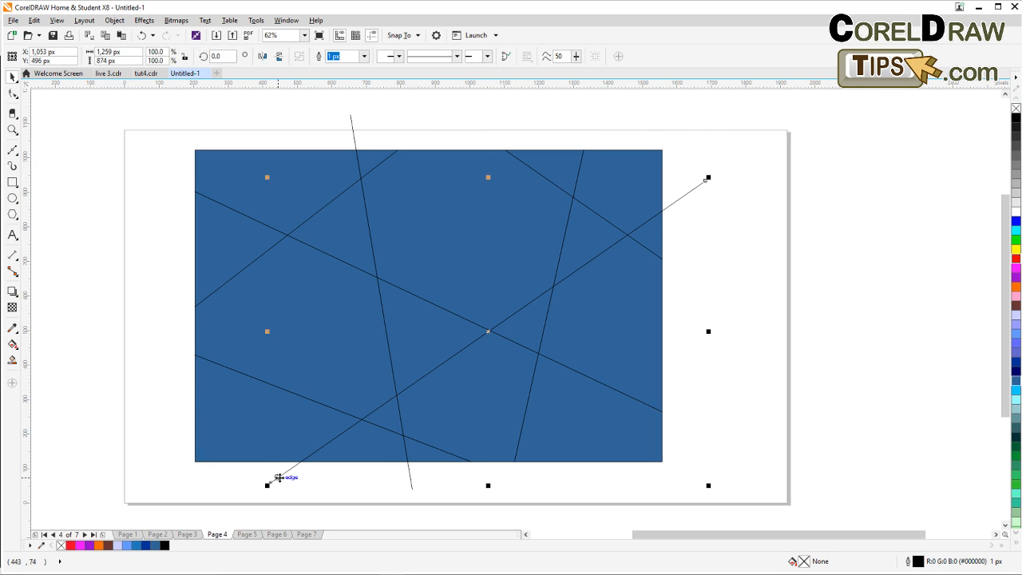
{"action": "key", "text": "Delete"}
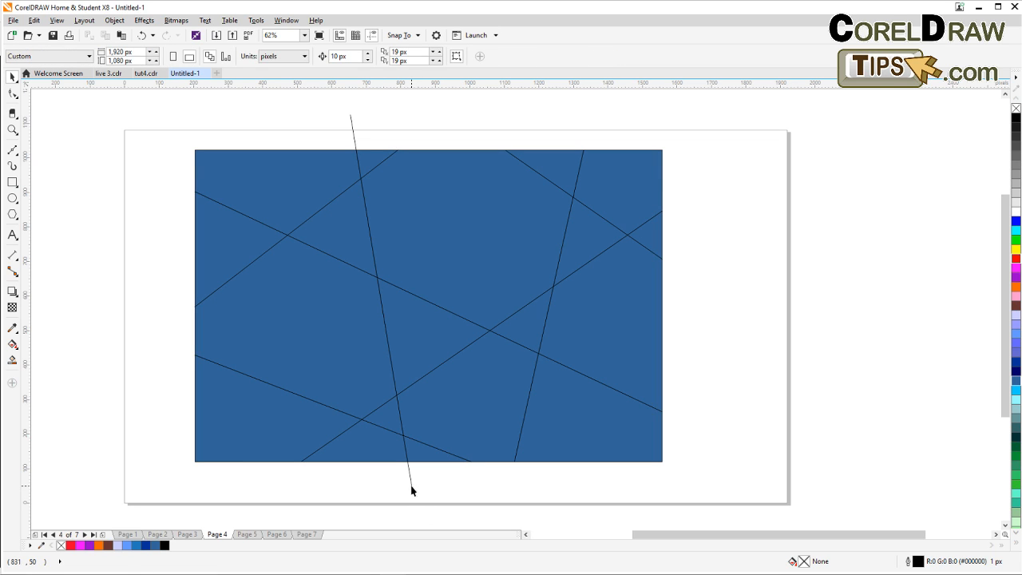
{"action": "left_click", "coordinate": [412, 490]}
{"action": "key", "text": "Delete"}
Select the photo hidden behind the fills and bring it to the front of the page.
{"action": "left_click", "coordinate": [332, 338]}
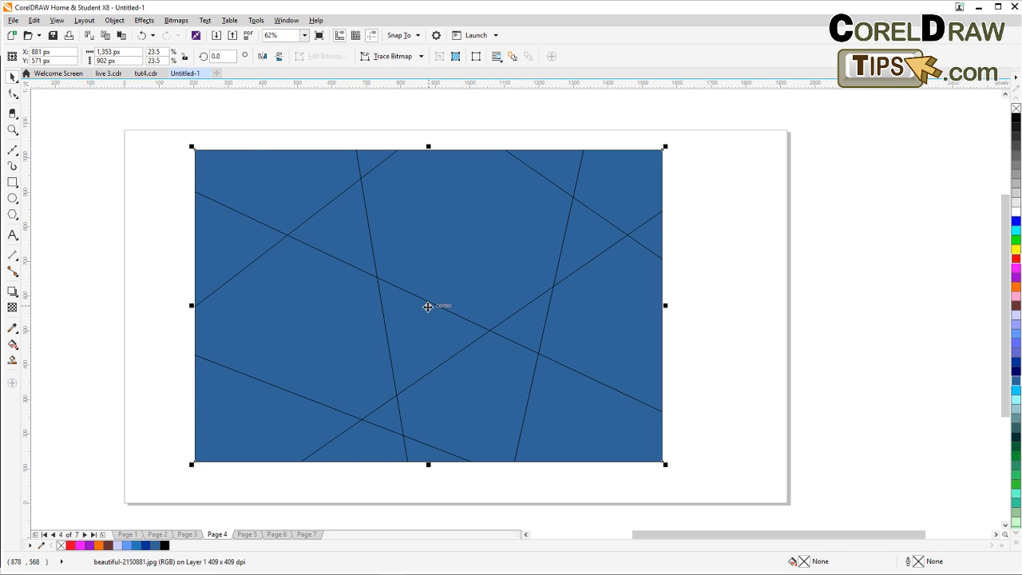
{"action": "left_click", "coordinate": [119, 23]}
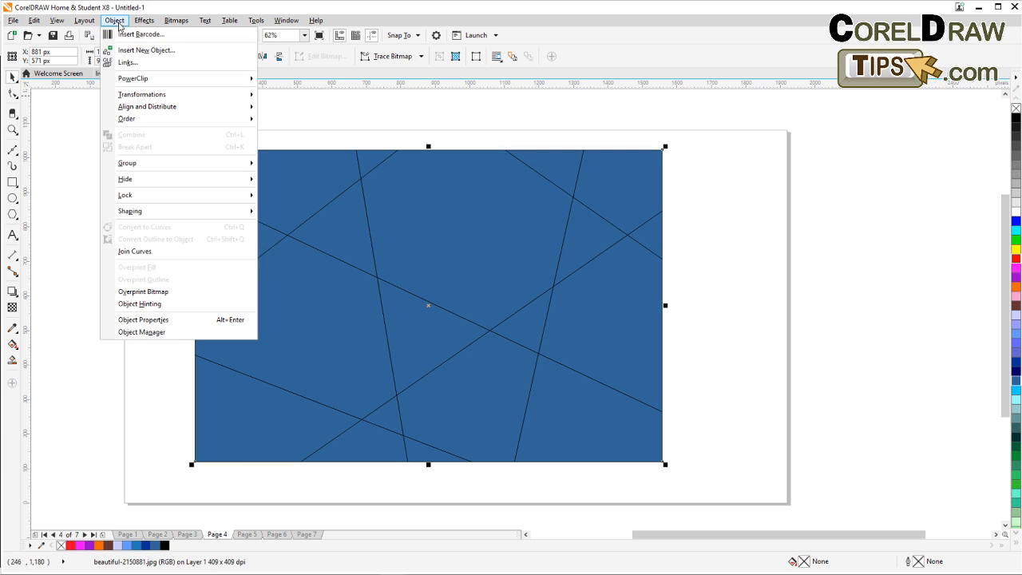
{"action": "mouse_move", "coordinate": [147, 121]}
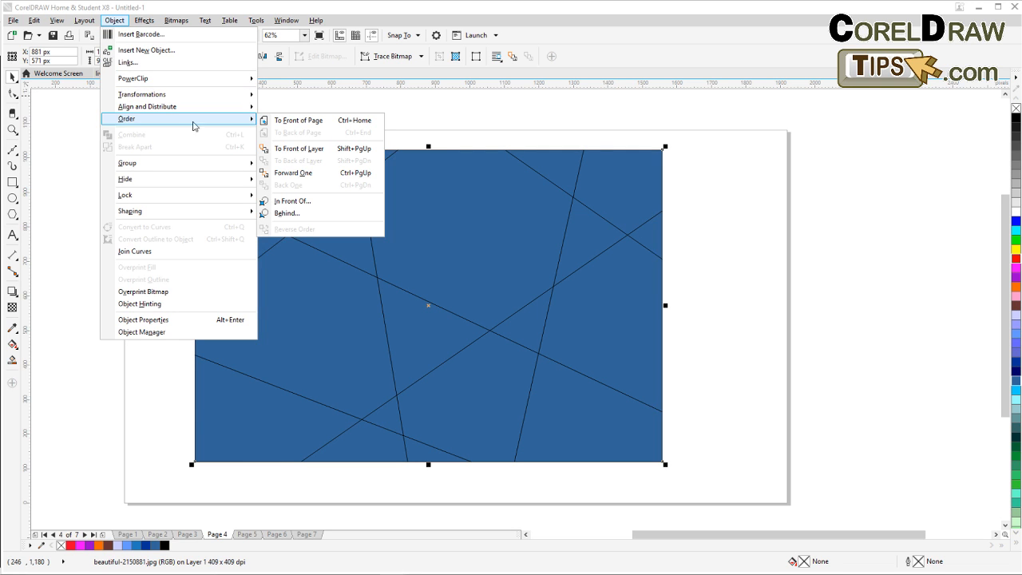
{"action": "left_click", "coordinate": [310, 124]}
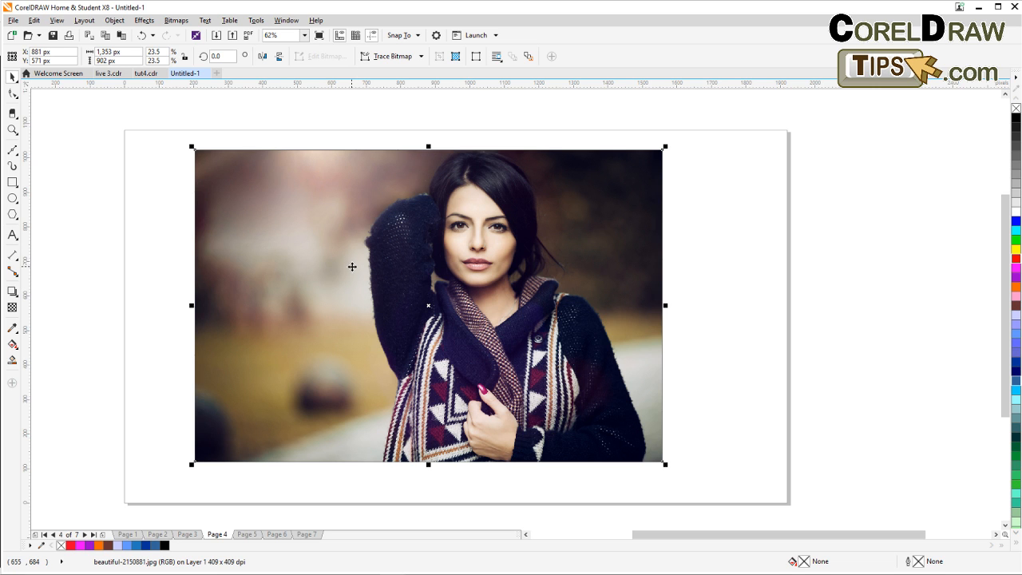
Move the photo aside, then select all the filled segments and lines and combine them into one object.
{"action": "left_click_drag", "start_coordinate": [352, 266], "coordinate": [838, 256]}
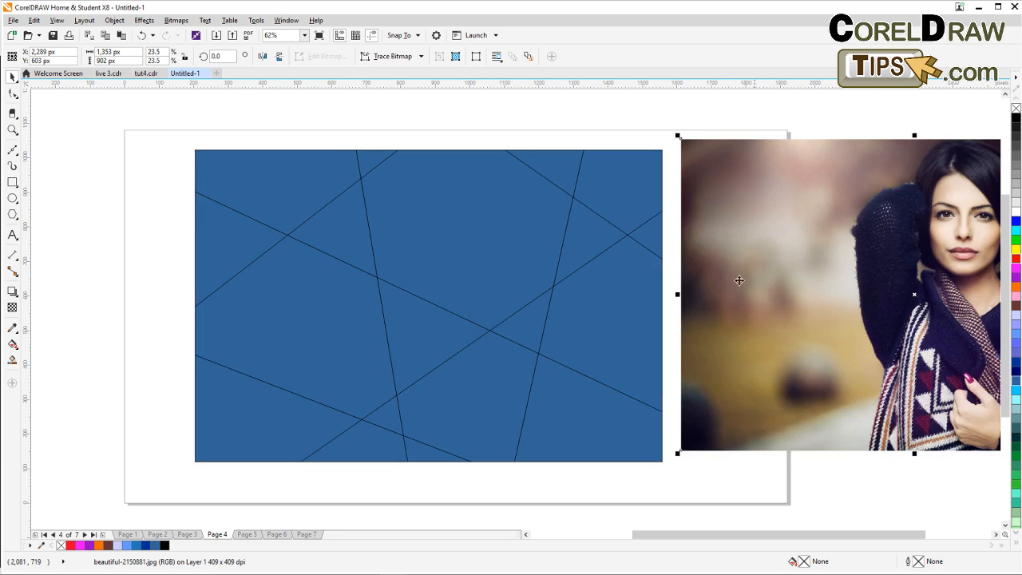
{"action": "left_click_drag", "start_coordinate": [673, 302], "coordinate": [562, 298]}
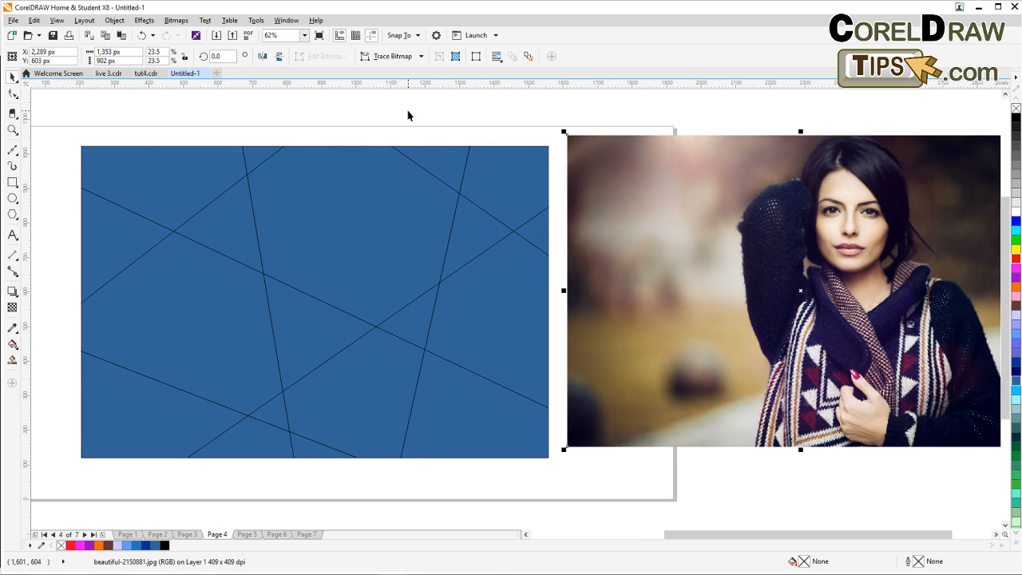
{"action": "left_click_drag", "start_coordinate": [62, 106], "coordinate": [557, 491]}
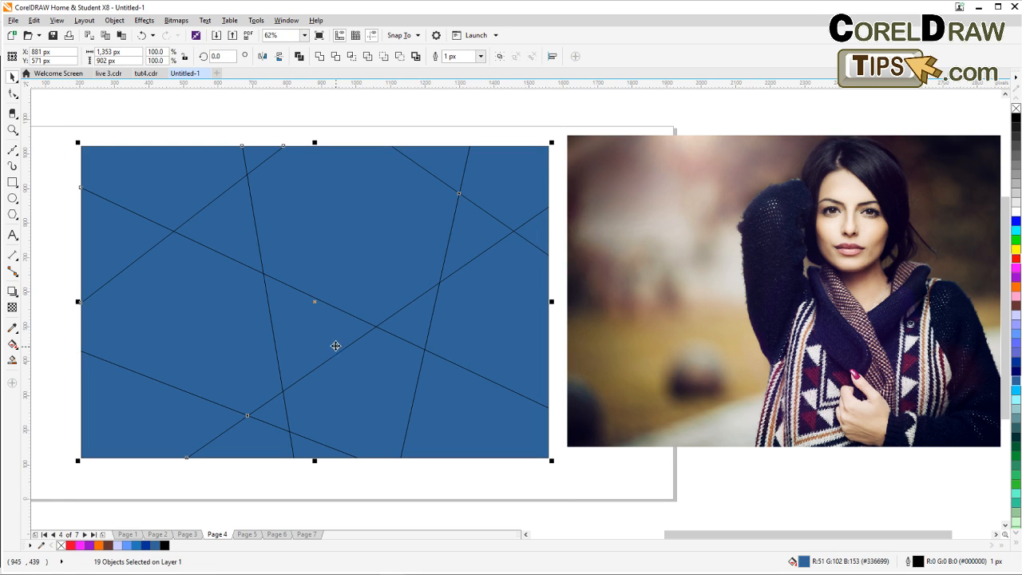
{"action": "left_click", "coordinate": [298, 56]}
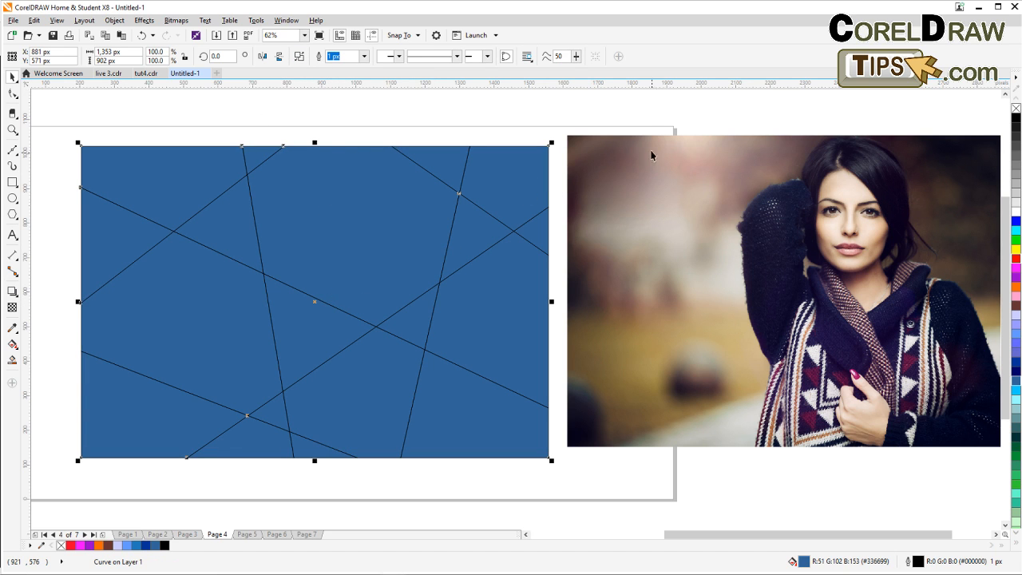
Position the photo over the combined shapes and place it inside them as a PowerClip frame.
{"action": "left_click", "coordinate": [651, 122]}
{"action": "left_click_drag", "start_coordinate": [636, 182], "coordinate": [418, 186]}
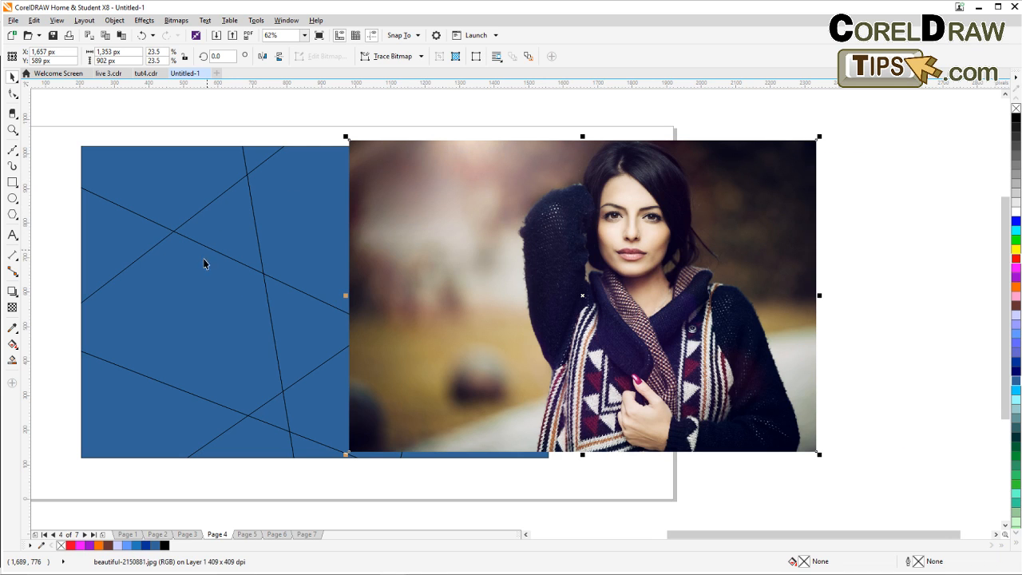
{"action": "left_click_drag", "start_coordinate": [453, 289], "coordinate": [459, 264]}
{"action": "left_click_drag", "start_coordinate": [519, 256], "coordinate": [391, 276]}
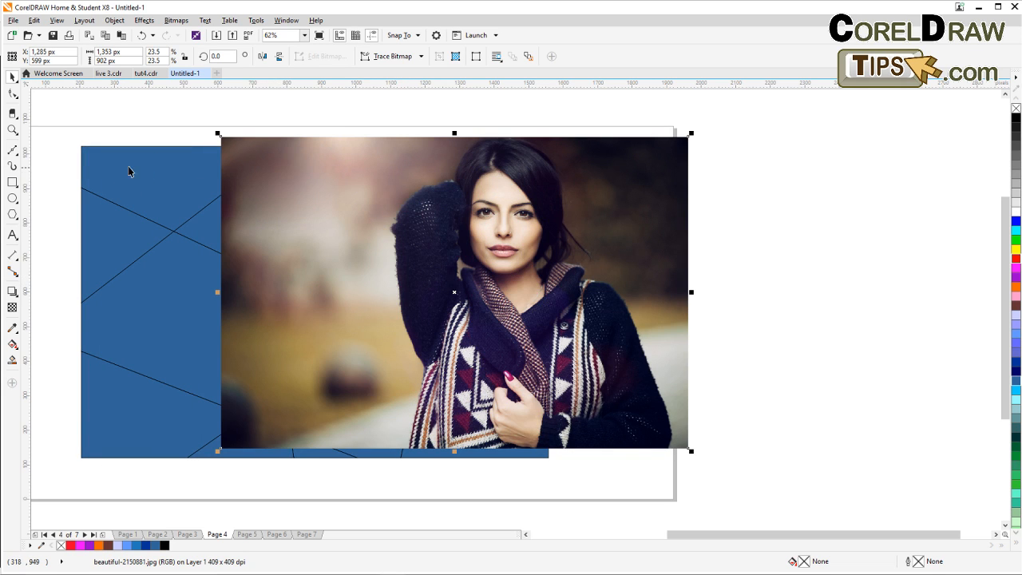
{"action": "left_click_drag", "start_coordinate": [391, 362], "coordinate": [479, 314]}
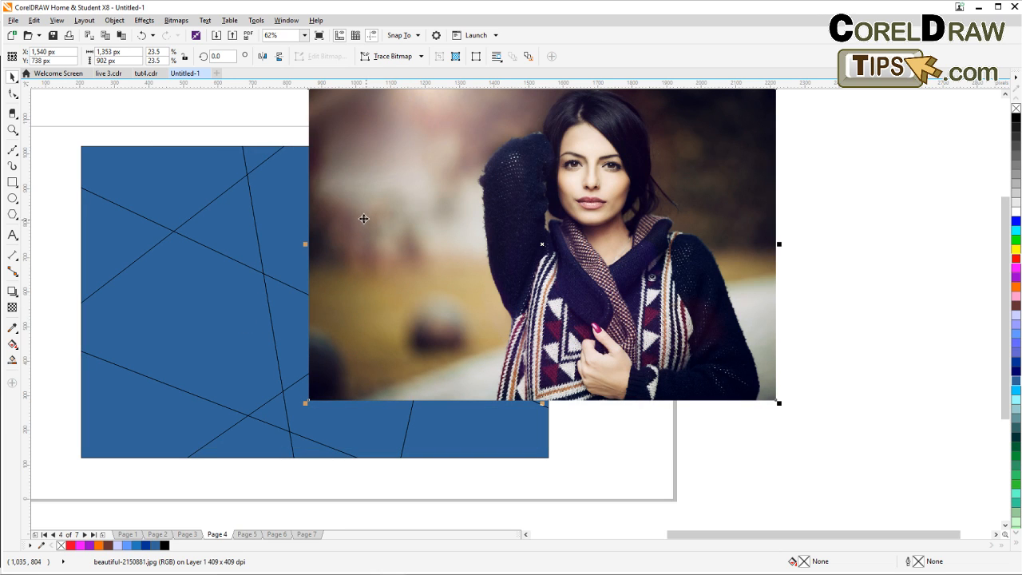
{"action": "left_click", "coordinate": [115, 20]}
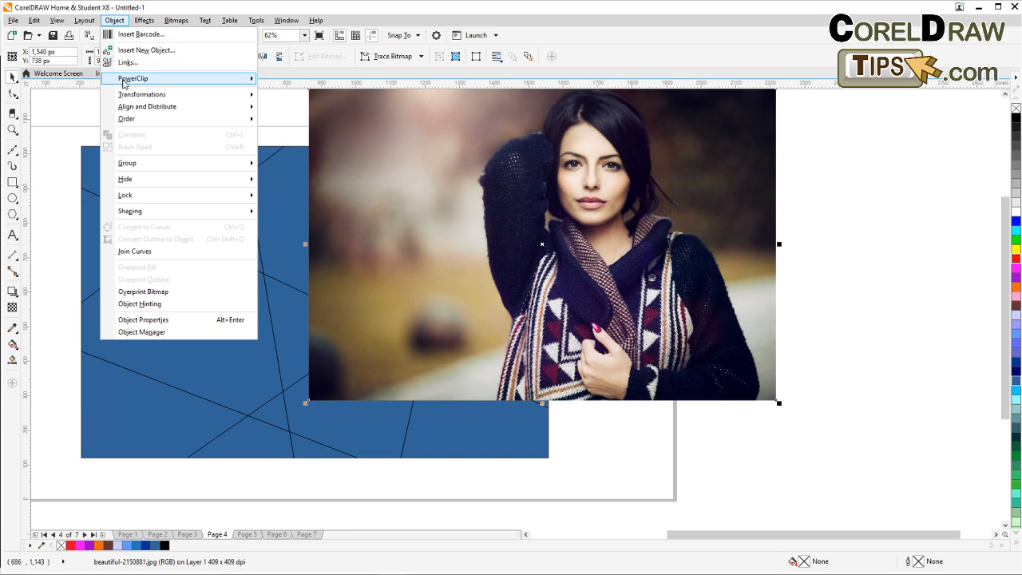
{"action": "mouse_move", "coordinate": [125, 79]}
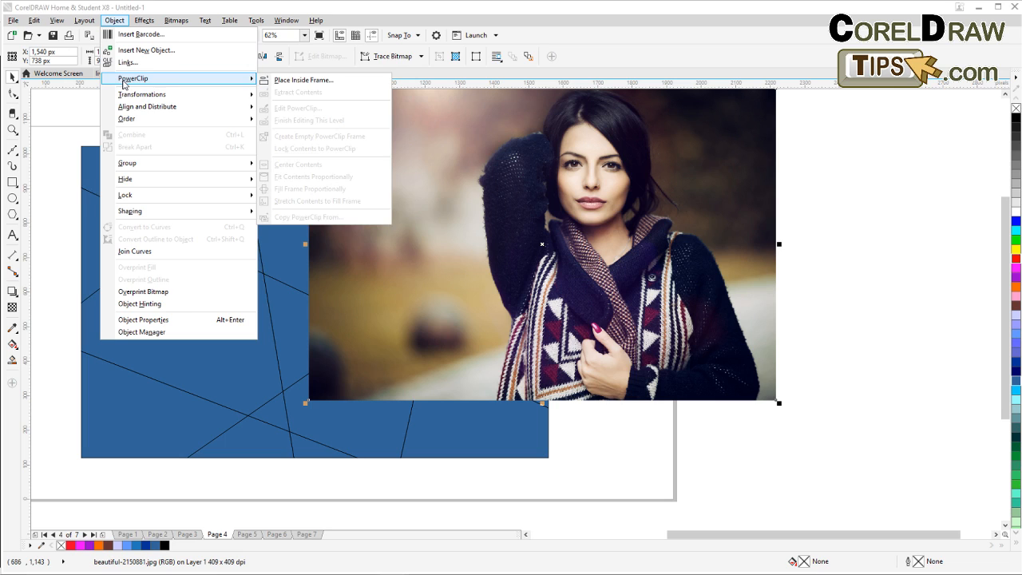
{"action": "left_click", "coordinate": [299, 80]}
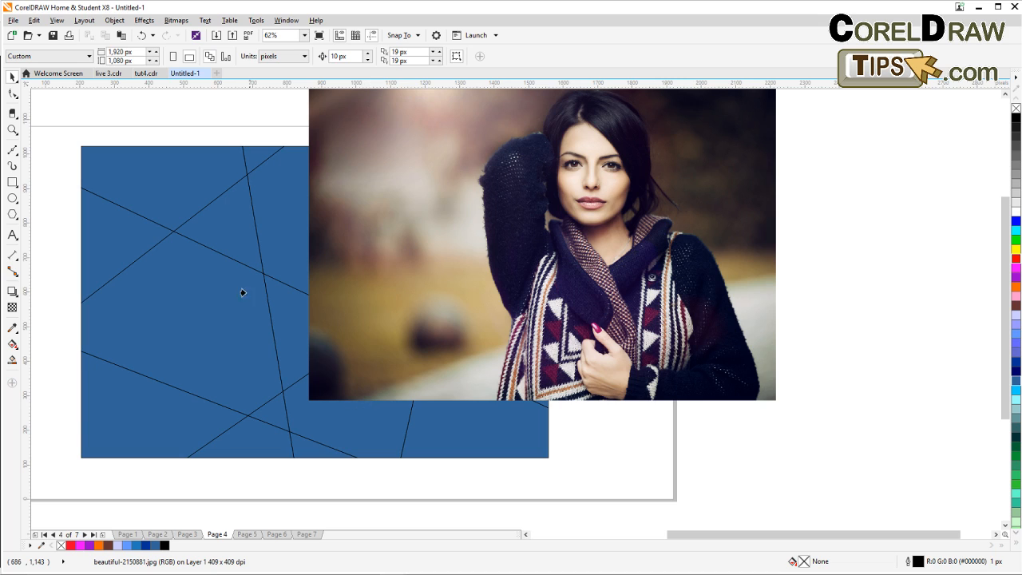
{"action": "left_click", "coordinate": [149, 192]}
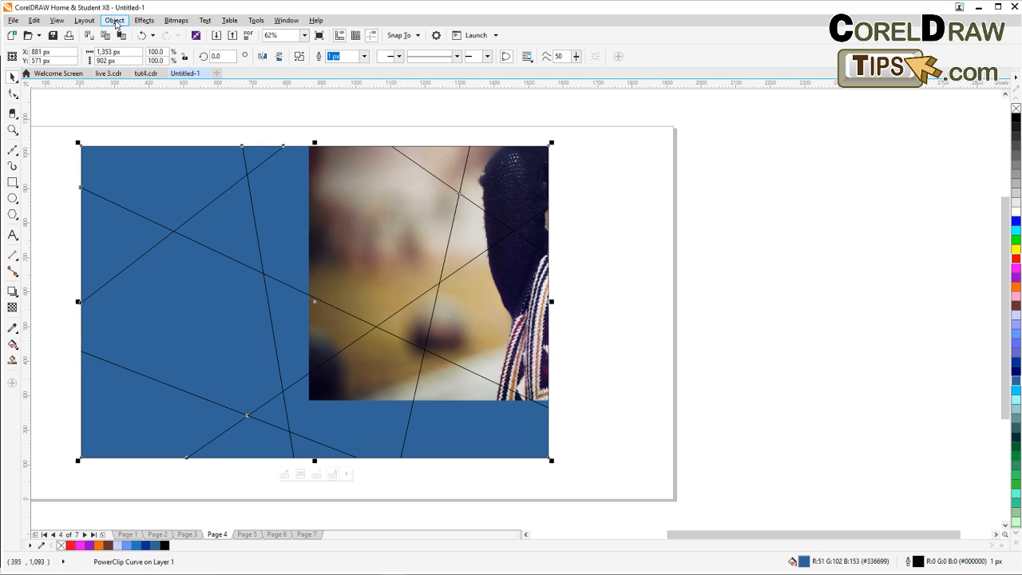
Edit the PowerClip contents, repositioning and slightly enlarging the photo to fill the frame, then finish editing.
{"action": "left_click", "coordinate": [114, 22]}
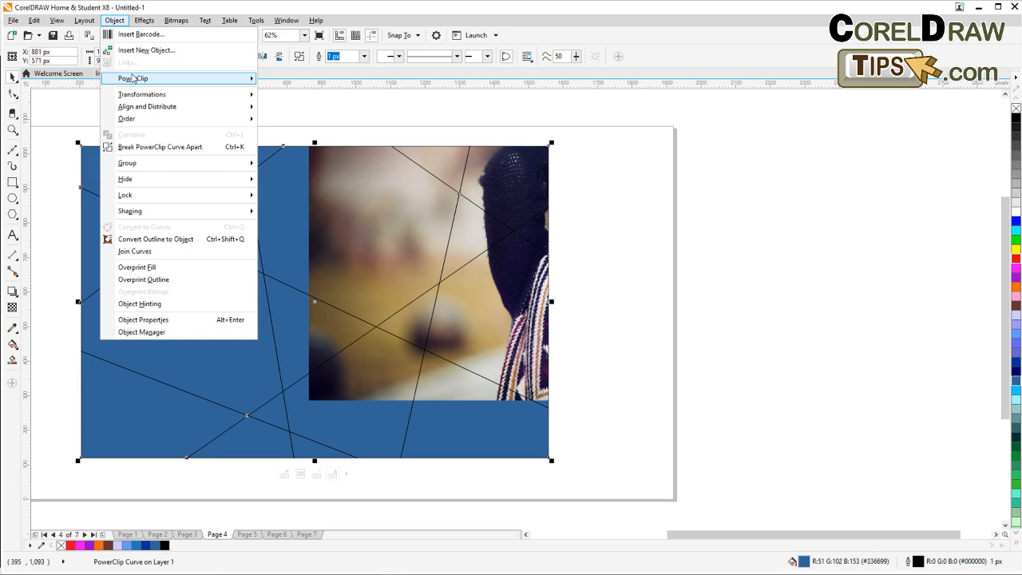
{"action": "mouse_move", "coordinate": [132, 79]}
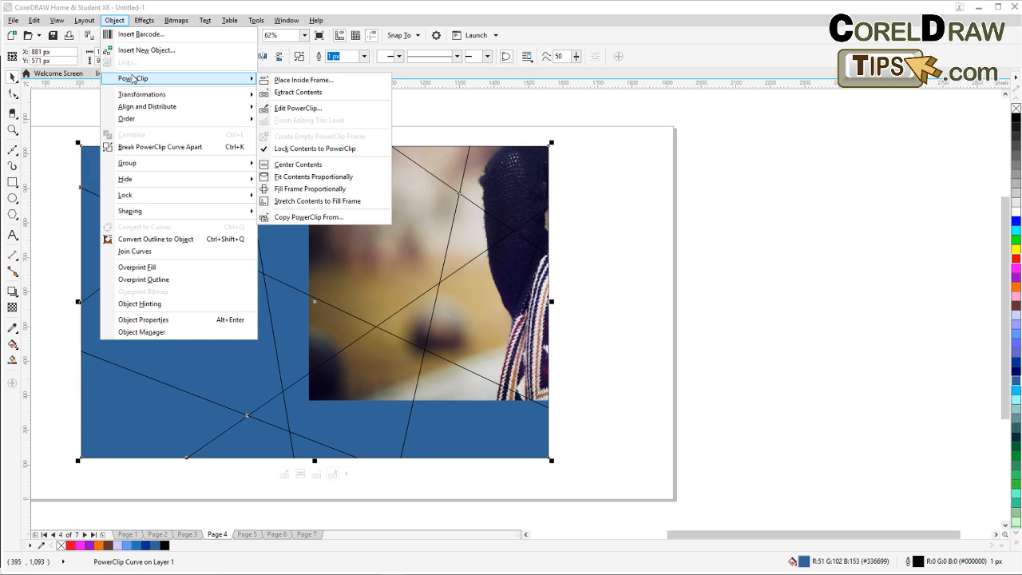
{"action": "left_click", "coordinate": [318, 110]}
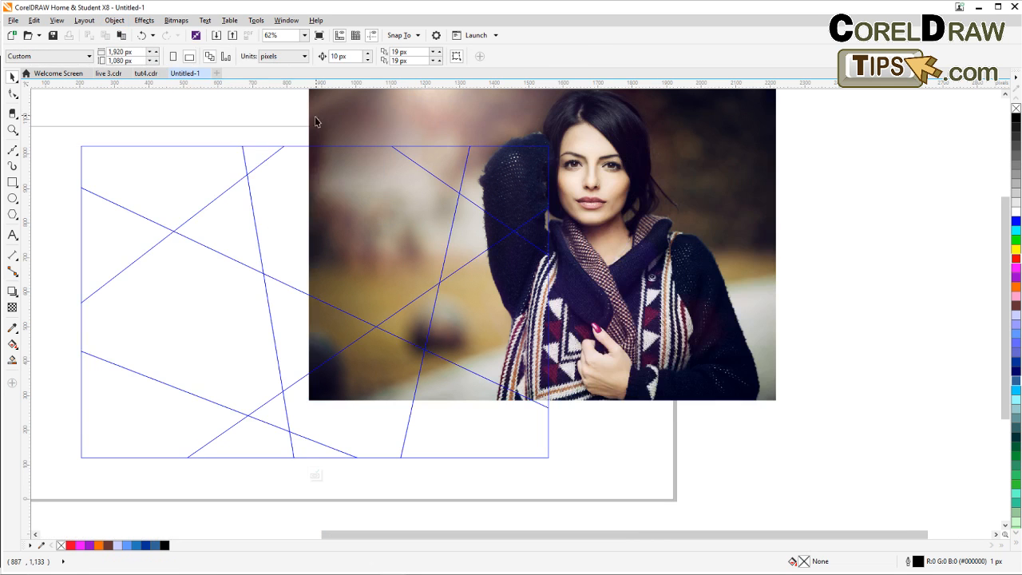
{"action": "left_click_drag", "start_coordinate": [470, 302], "coordinate": [375, 273]}
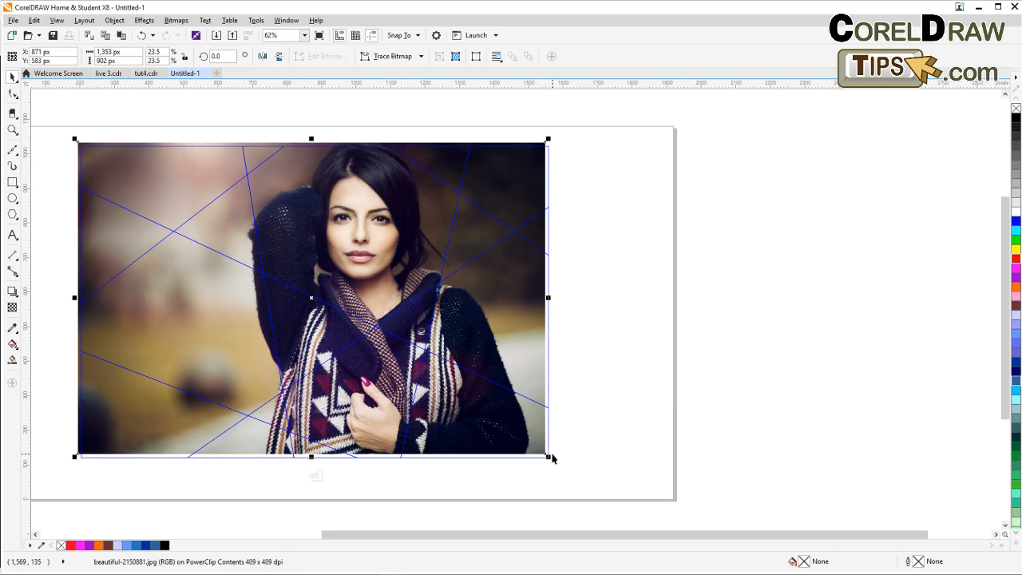
{"action": "left_click_drag", "start_coordinate": [557, 460], "coordinate": [559, 467]}
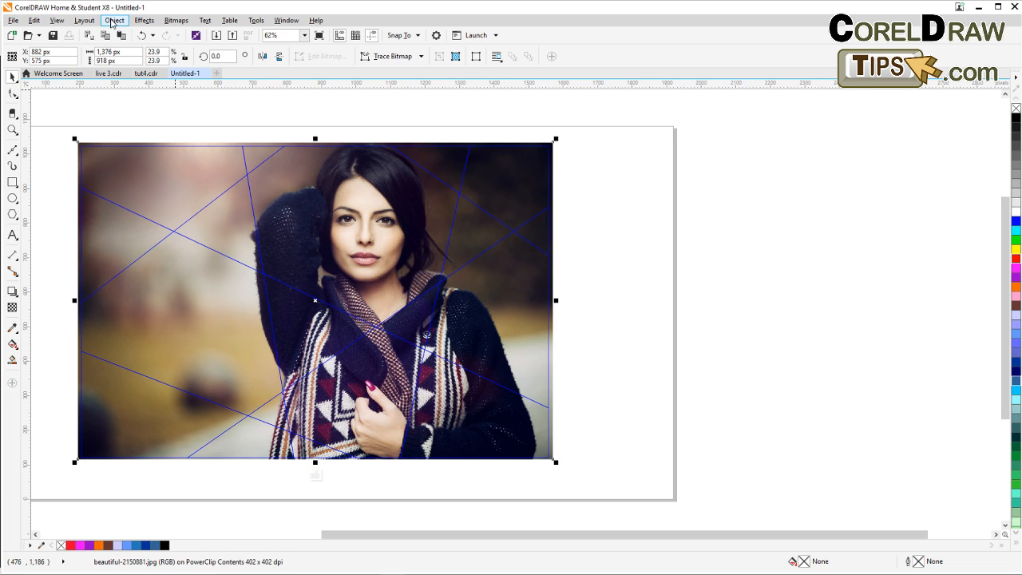
{"action": "left_click", "coordinate": [113, 21]}
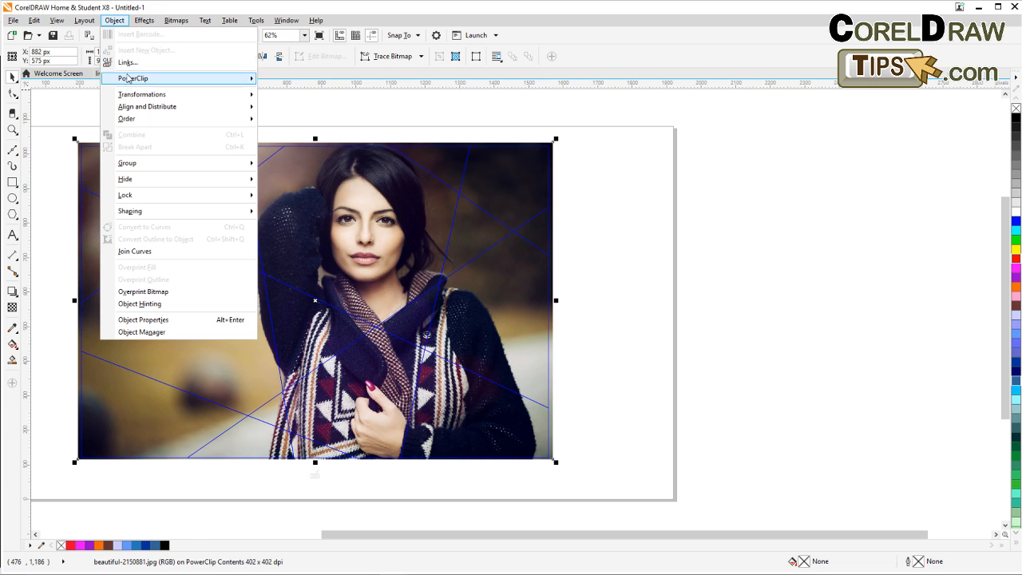
{"action": "mouse_move", "coordinate": [127, 77]}
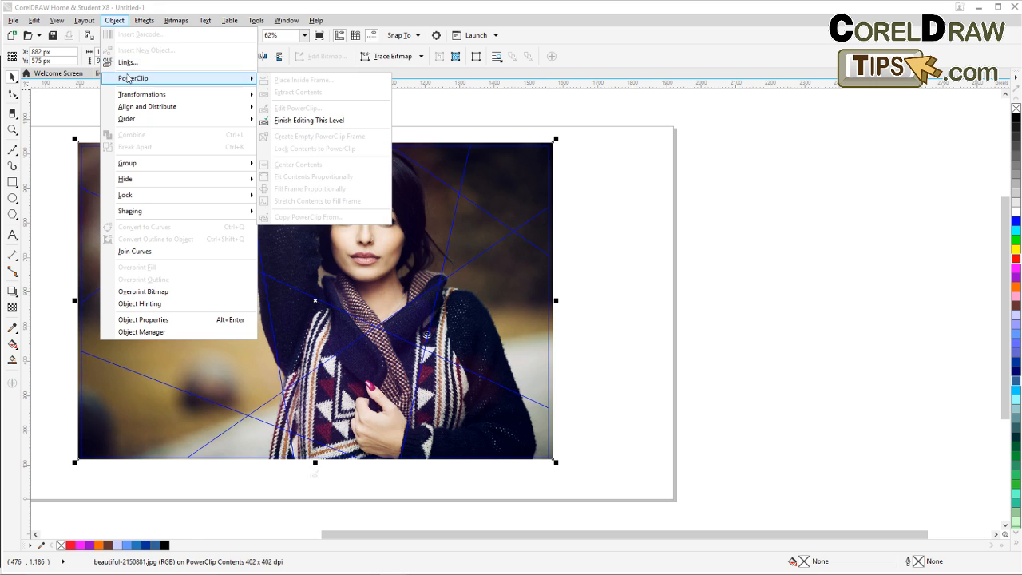
{"action": "left_click", "coordinate": [333, 120]}
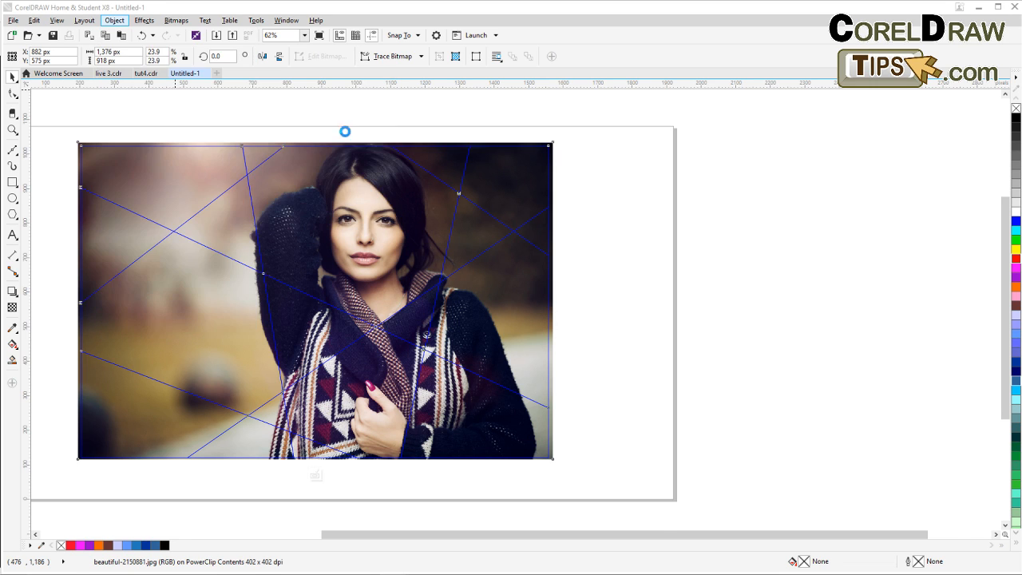
Give the PowerClip frame a white outline 25 px wide.
{"action": "scroll", "coordinate": [599, 290], "scroll_direction": "down", "scroll_amount": 2}
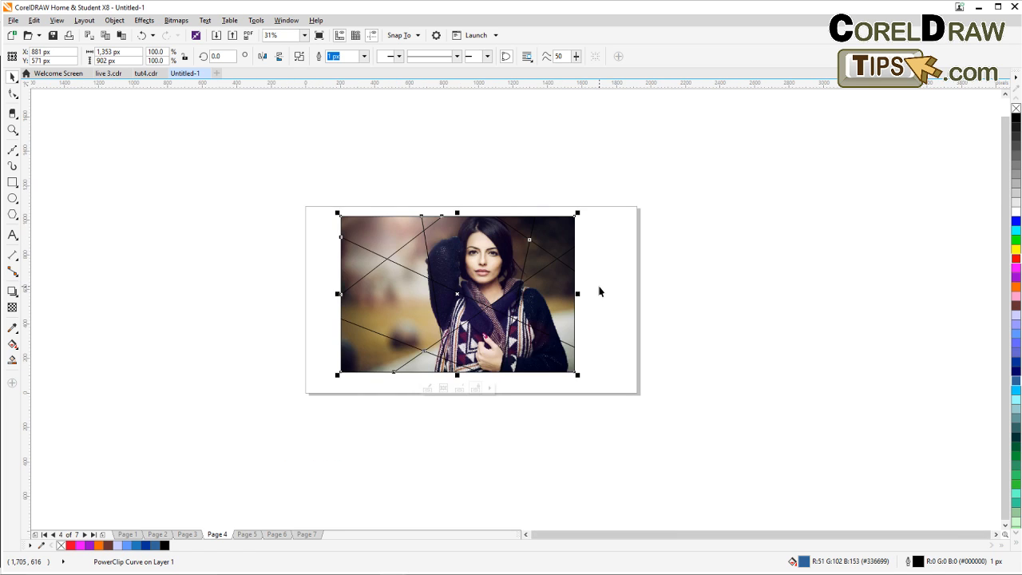
{"action": "left_click_drag", "start_coordinate": [600, 290], "coordinate": [498, 255]}
{"action": "scroll", "coordinate": [381, 239], "scroll_direction": "up", "scroll_amount": 2}
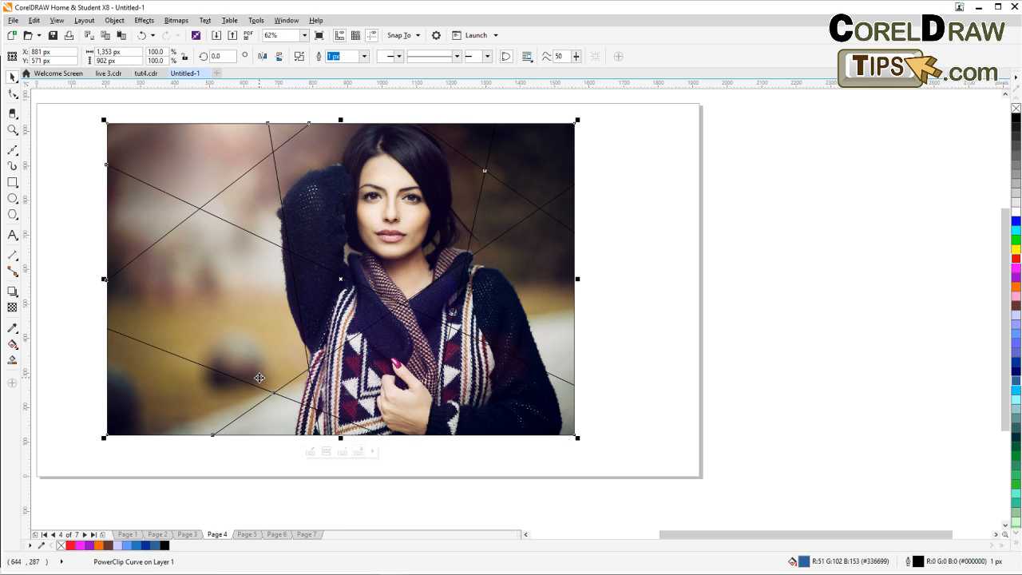
{"action": "double_click", "coordinate": [918, 562]}
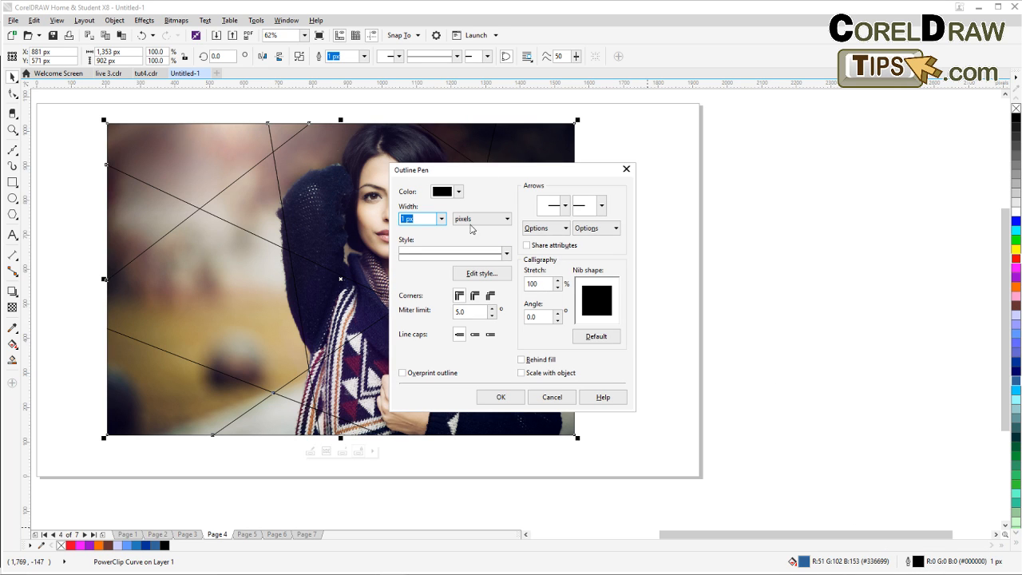
{"action": "left_click", "coordinate": [459, 192]}
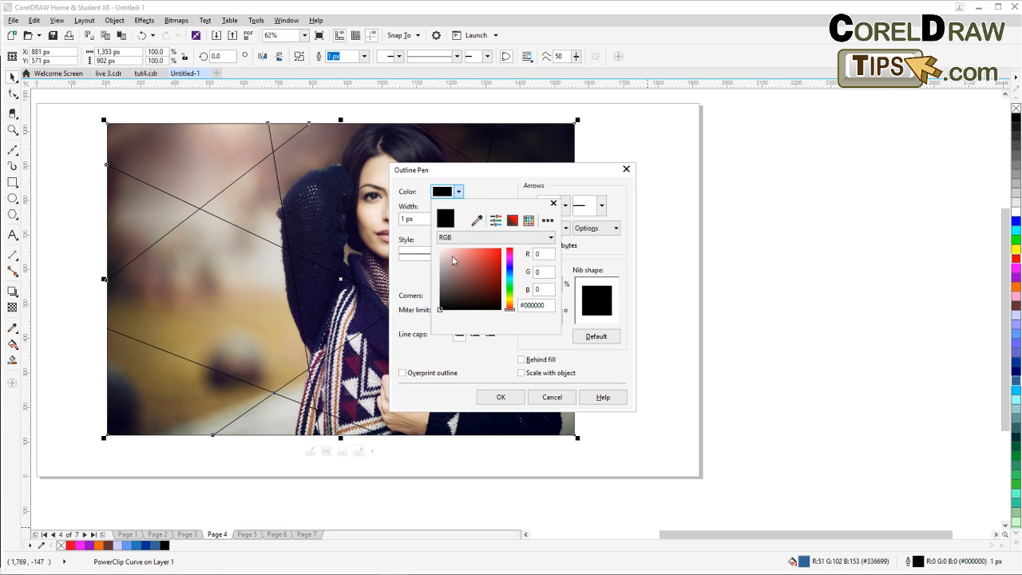
{"action": "left_click", "coordinate": [439, 250]}
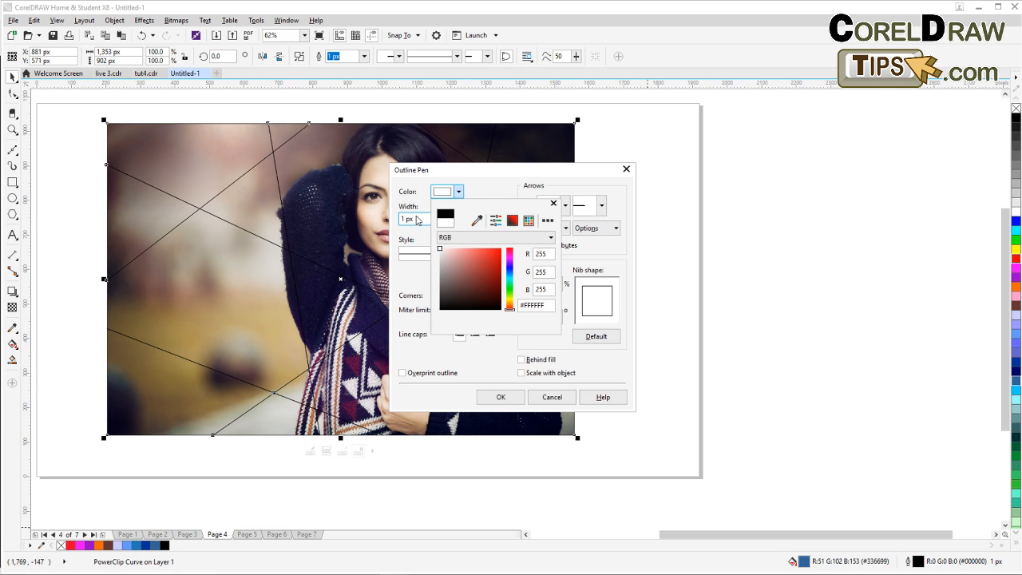
{"action": "left_click", "coordinate": [423, 222]}
{"action": "left_click", "coordinate": [440, 221]}
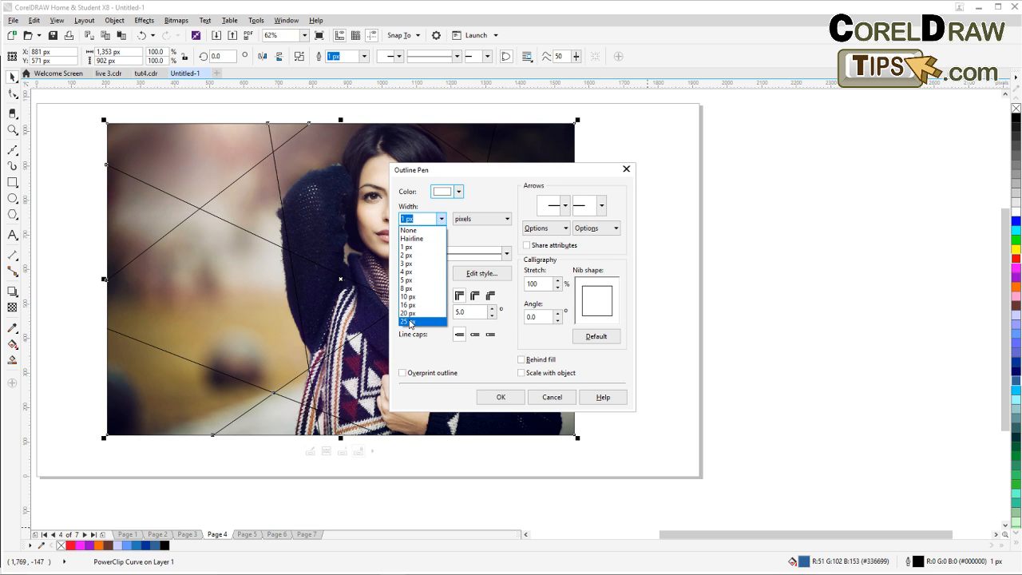
{"action": "left_click", "coordinate": [410, 321]}
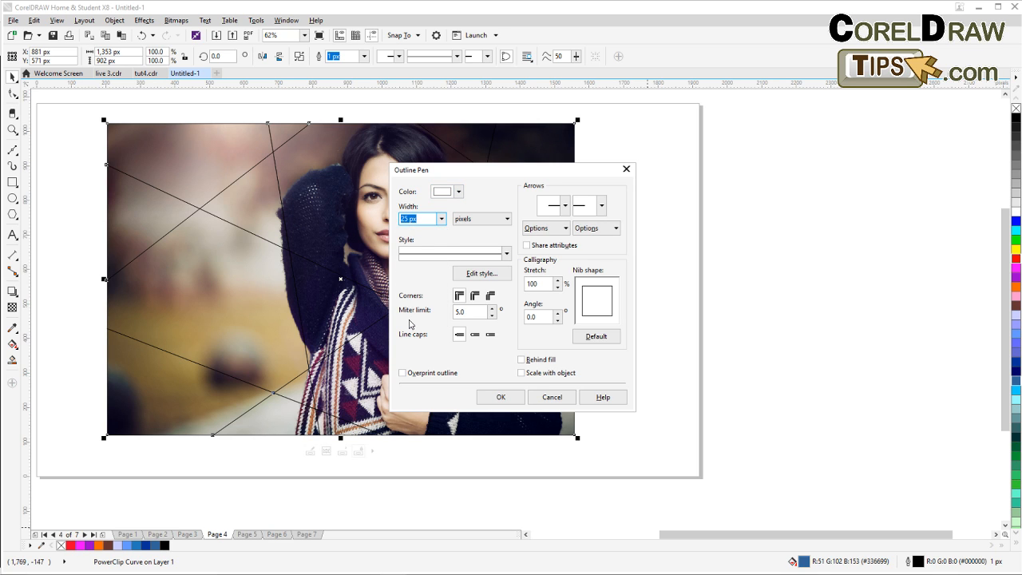
{"action": "left_click", "coordinate": [501, 397]}
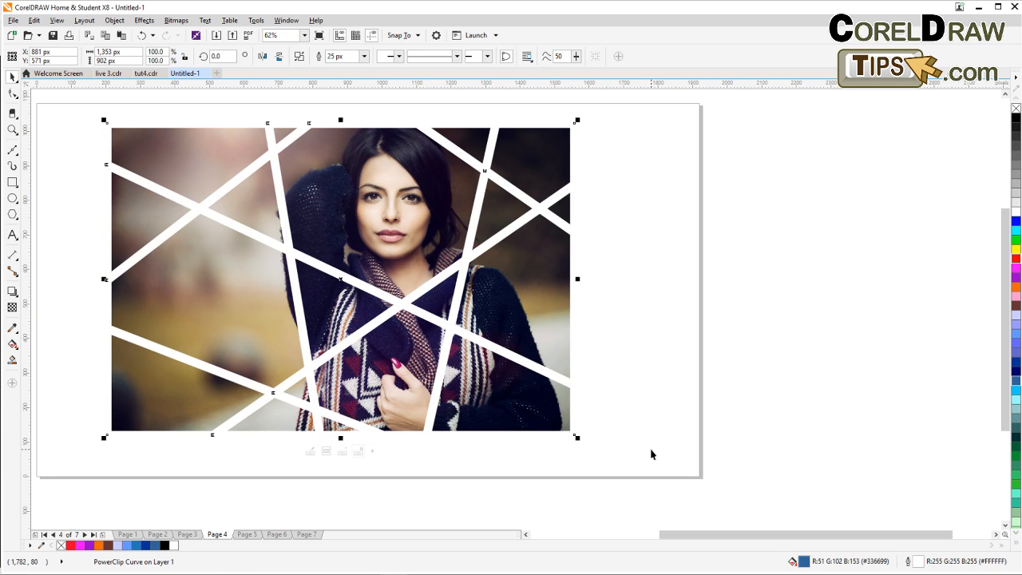
Reduce the frame's outline width to 16 px.
{"action": "double_click", "coordinate": [908, 562]}
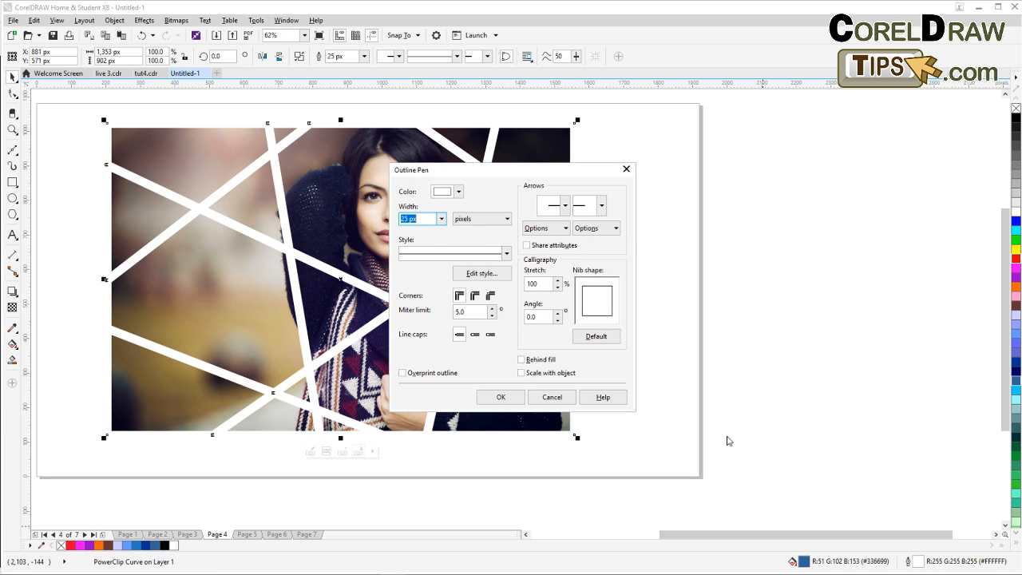
{"action": "left_click", "coordinate": [440, 219]}
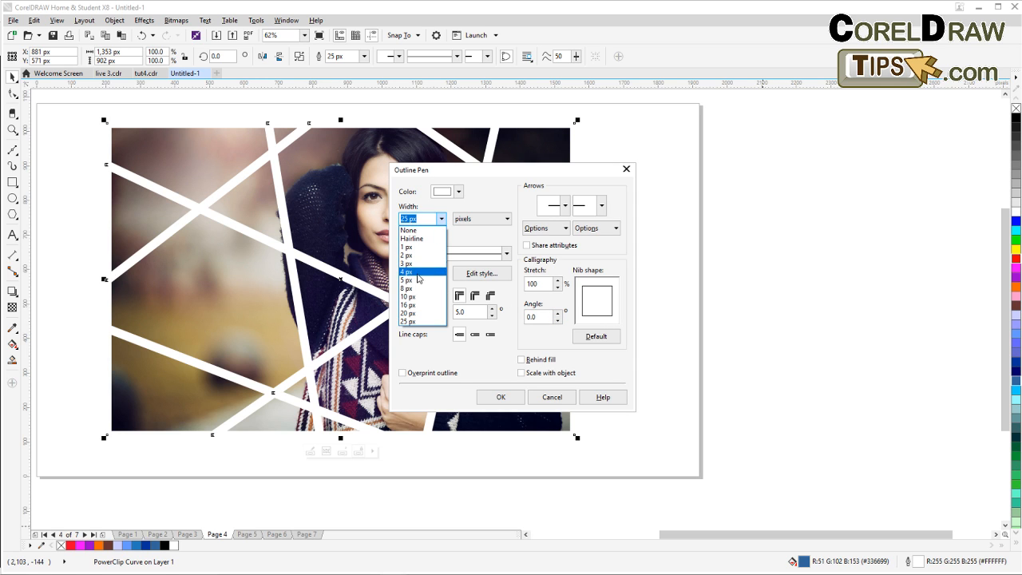
{"action": "left_click", "coordinate": [410, 305]}
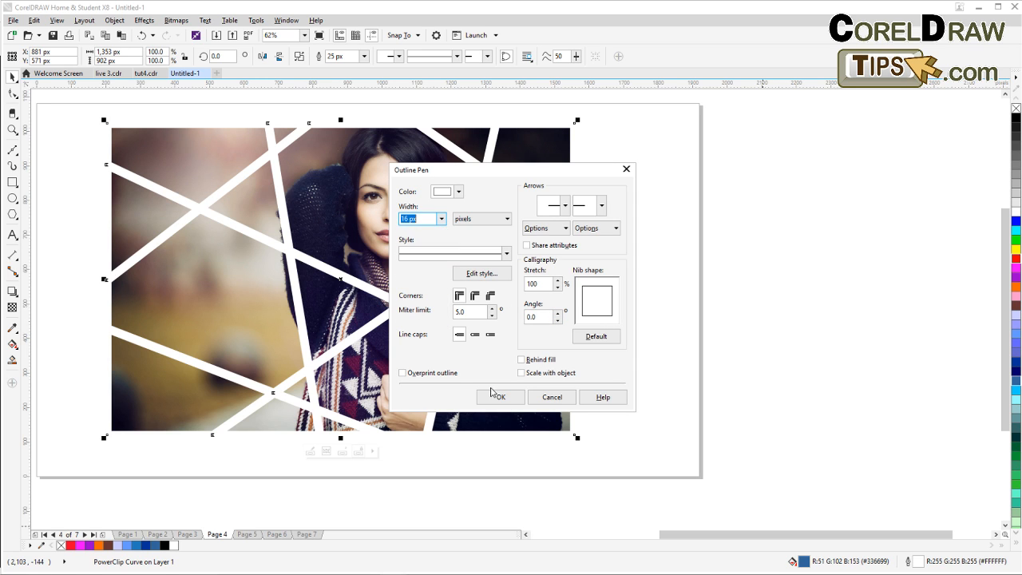
{"action": "left_click", "coordinate": [491, 397]}
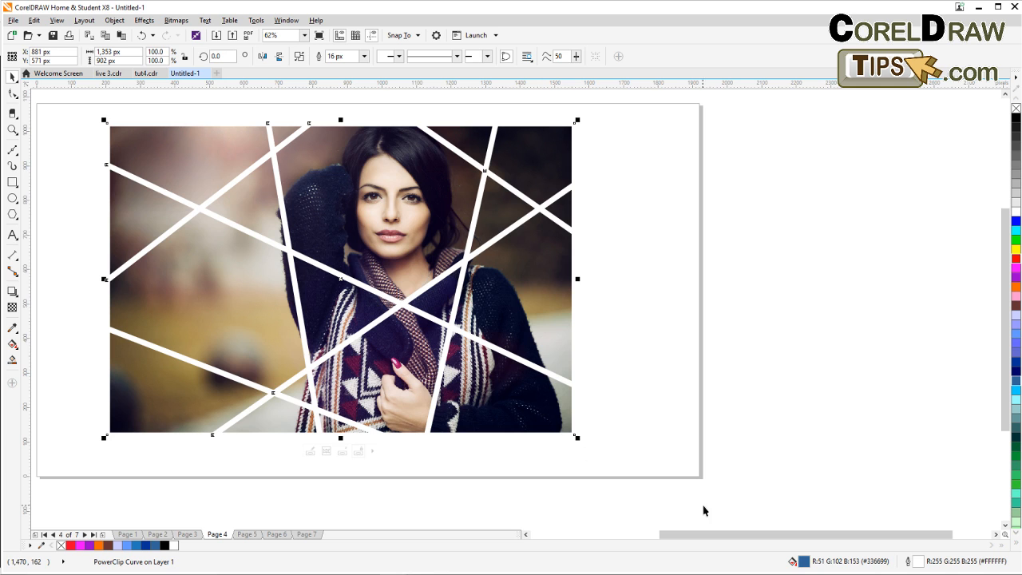
{"action": "left_click", "coordinate": [755, 464]}
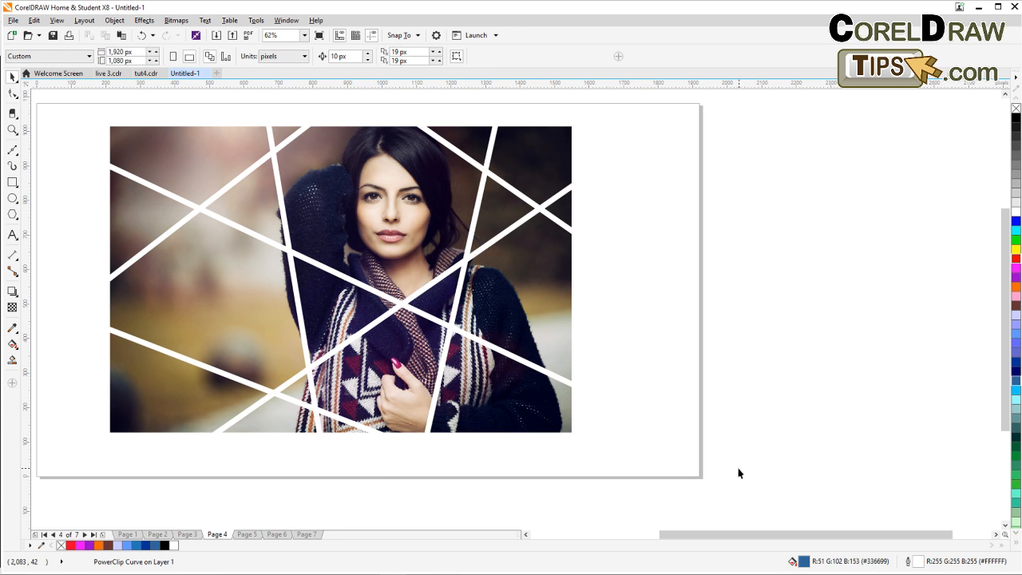
Select the PowerClip frame and break the PowerClip curve apart into separate photo pieces.
{"action": "scroll", "coordinate": [725, 467], "scroll_direction": "down", "scroll_amount": 1}
{"action": "scroll", "coordinate": [673, 454], "scroll_direction": "up", "scroll_amount": 1}
{"action": "left_click_drag", "start_coordinate": [656, 436], "coordinate": [610, 436]}
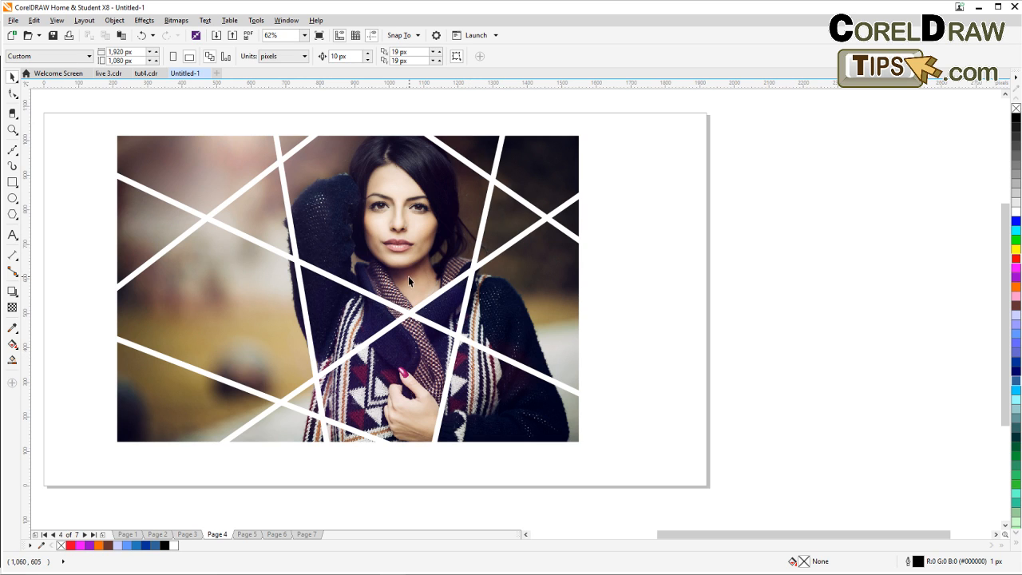
{"action": "left_click", "coordinate": [364, 312]}
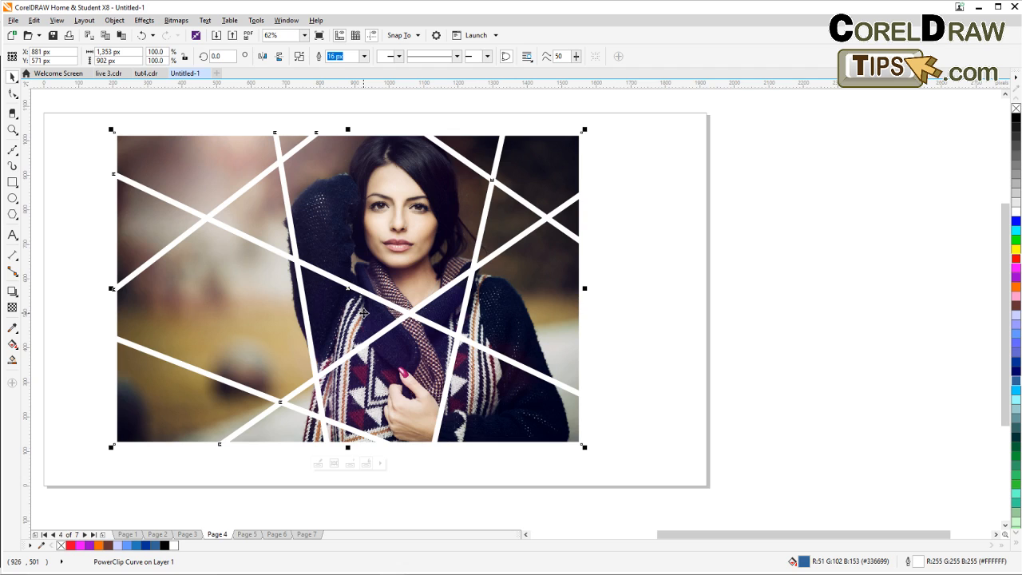
{"action": "left_click", "coordinate": [115, 21]}
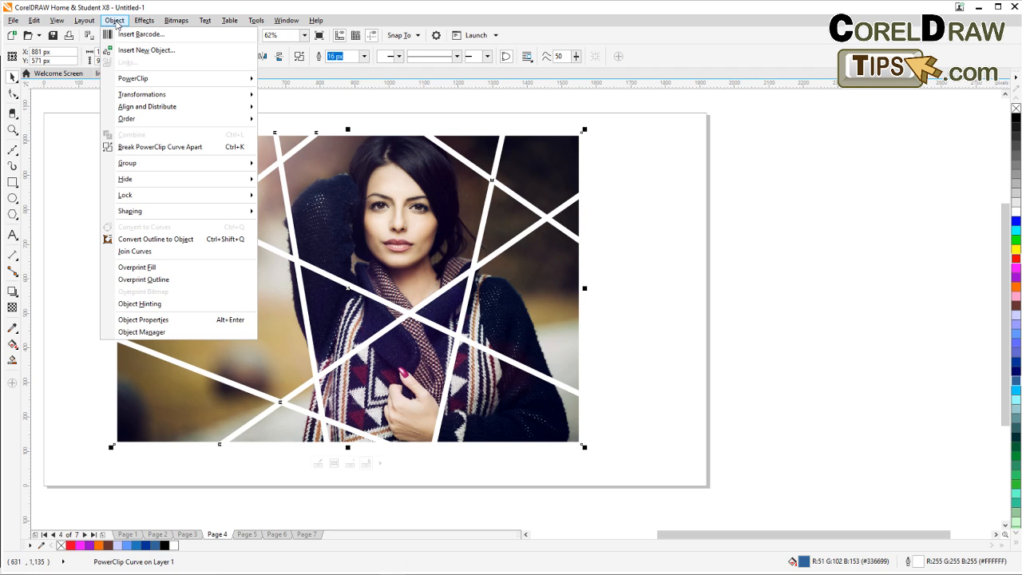
{"action": "left_click", "coordinate": [135, 148]}
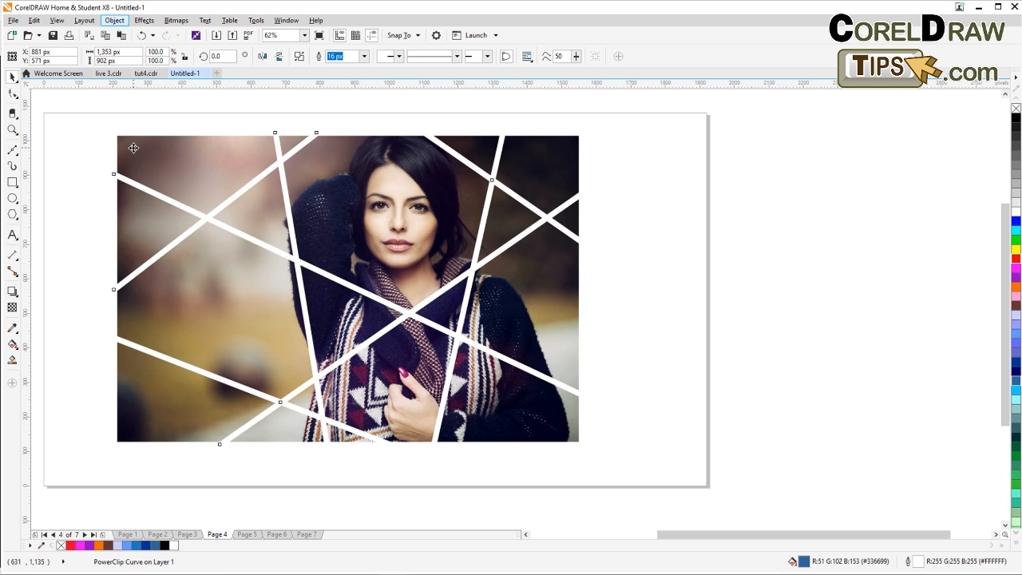
Drag the left, bottom and right photo pieces slightly outward to spread the fragments apart.
{"action": "left_click", "coordinate": [79, 200]}
{"action": "left_click", "coordinate": [144, 168]}
{"action": "left_click_drag", "start_coordinate": [145, 169], "coordinate": [143, 159]}
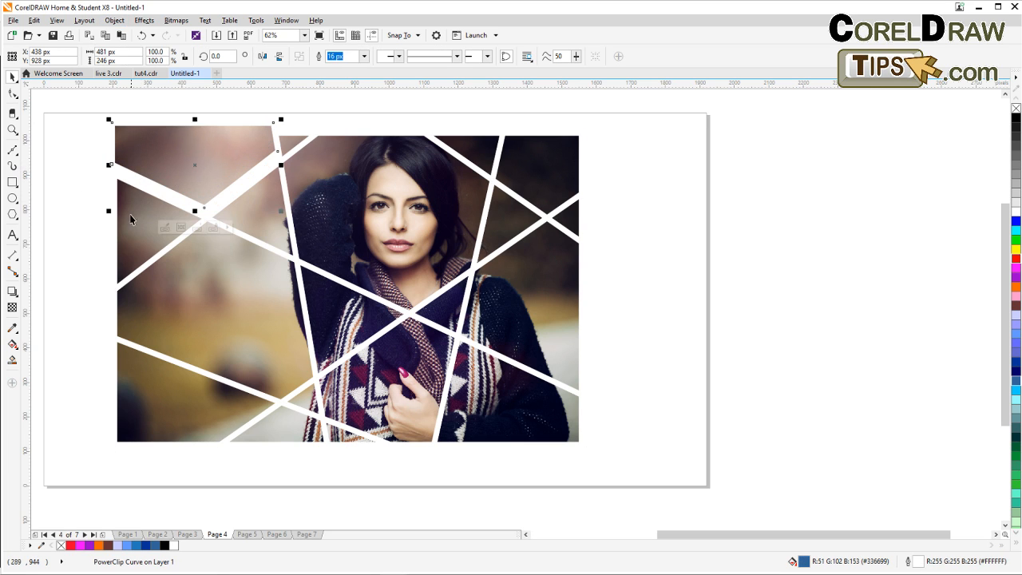
{"action": "left_click_drag", "start_coordinate": [122, 218], "coordinate": [106, 218]}
{"action": "left_click_drag", "start_coordinate": [168, 398], "coordinate": [151, 407]}
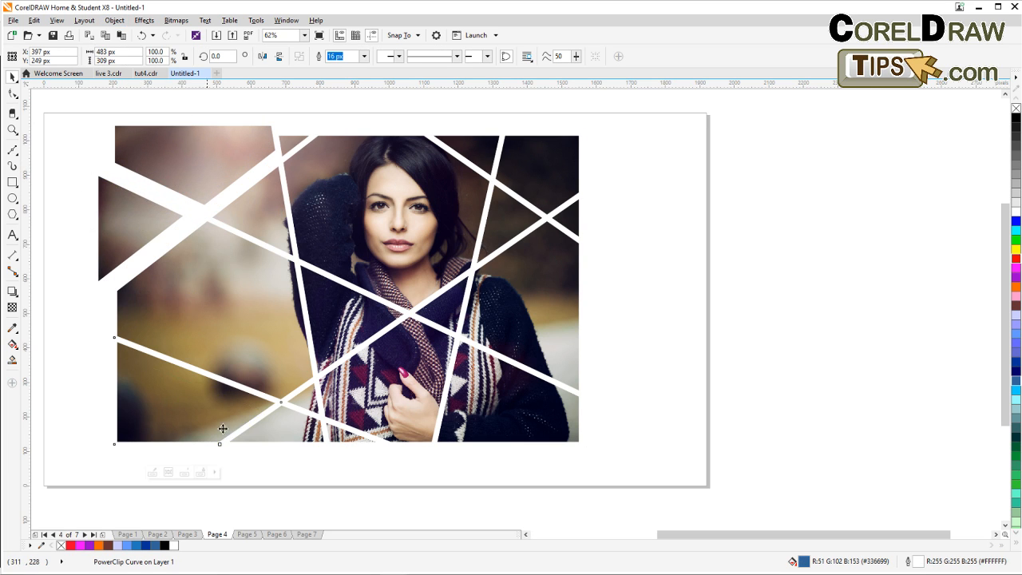
{"action": "left_click", "coordinate": [292, 432]}
{"action": "left_click_drag", "start_coordinate": [293, 436], "coordinate": [304, 452]}
{"action": "left_click_drag", "start_coordinate": [527, 419], "coordinate": [540, 445]}
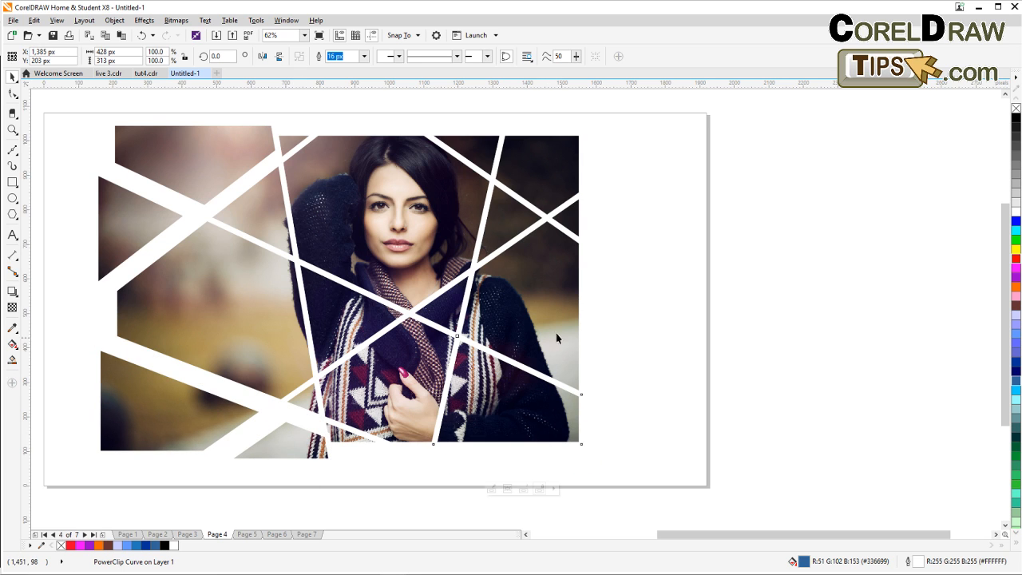
{"action": "left_click_drag", "start_coordinate": [556, 335], "coordinate": [591, 334]}
{"action": "left_click_drag", "start_coordinate": [543, 164], "coordinate": [550, 155]}
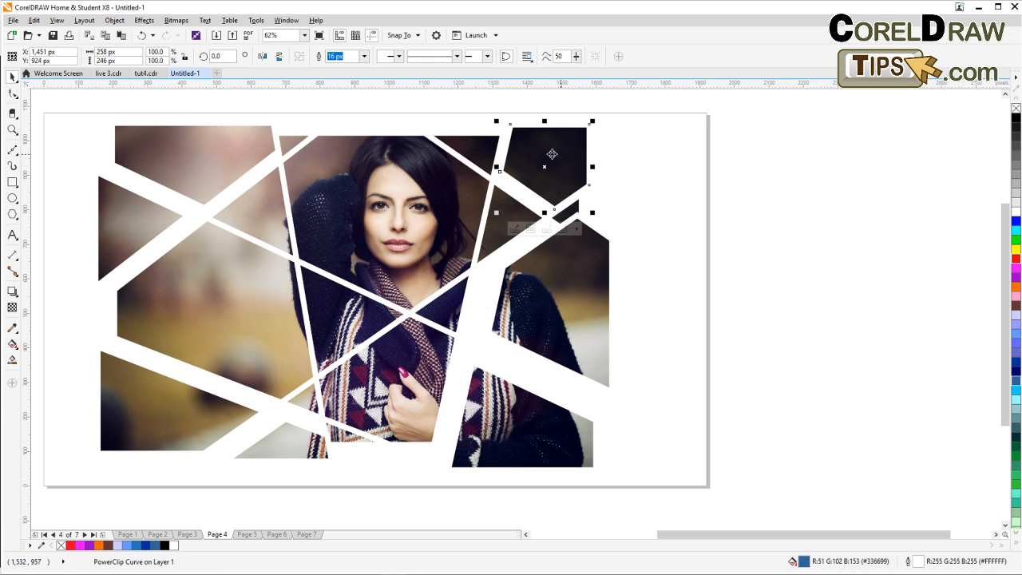
Nudge the top photo pieces upward and shift a middle piece slightly to widen the gaps.
{"action": "left_click", "coordinate": [474, 145]}
{"action": "left_click_drag", "start_coordinate": [390, 154], "coordinate": [389, 143]}
{"action": "left_click_drag", "start_coordinate": [284, 141], "coordinate": [282, 113]}
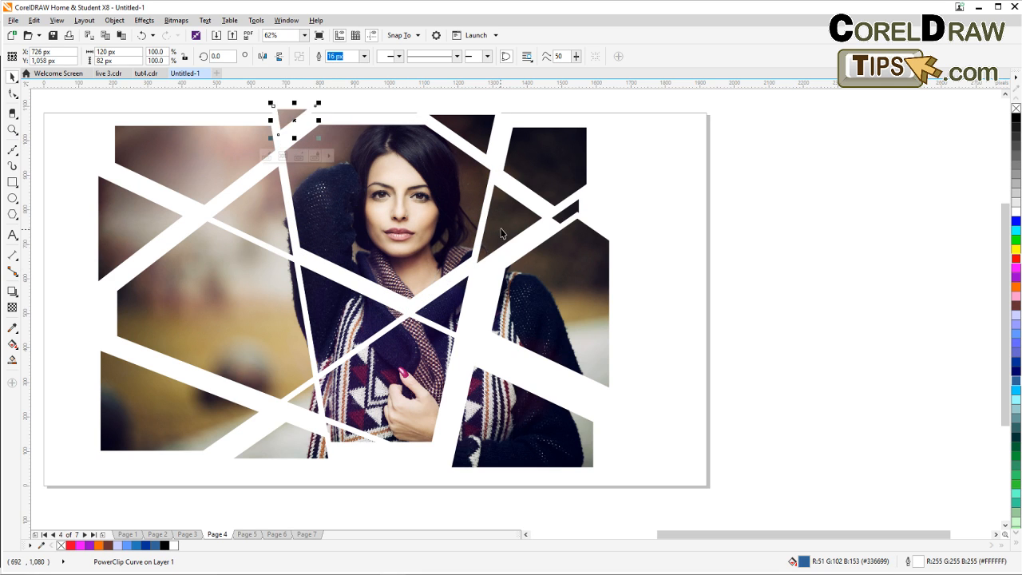
{"action": "left_click_drag", "start_coordinate": [510, 224], "coordinate": [512, 235]}
Rotate the right-side photo piece about 6 degrees and nudge it into place.
{"action": "left_click", "coordinate": [532, 341]}
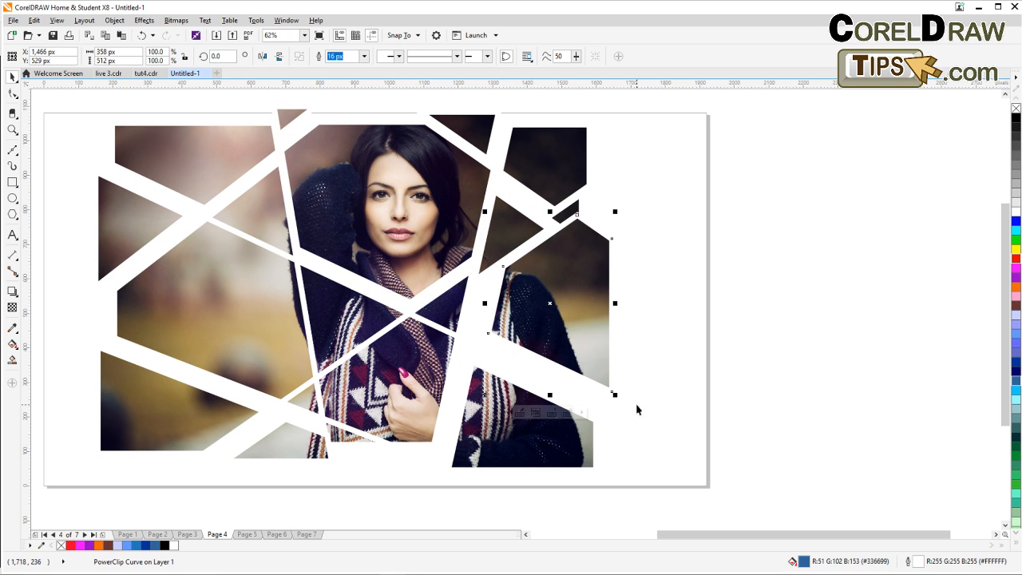
{"action": "left_click", "coordinate": [614, 400]}
{"action": "left_click", "coordinate": [610, 385]}
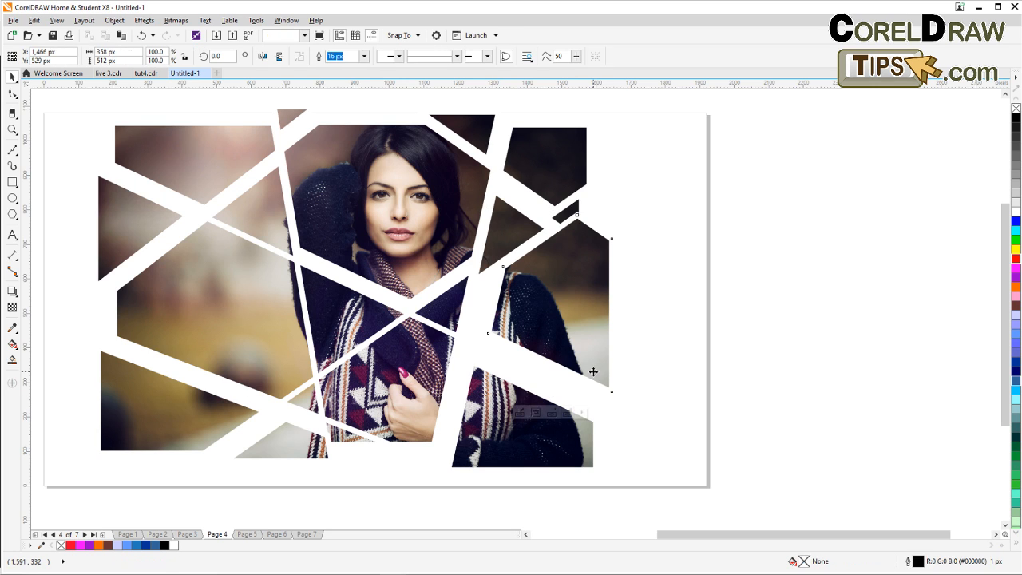
{"action": "left_click", "coordinate": [611, 389]}
{"action": "left_click_drag", "start_coordinate": [621, 393], "coordinate": [625, 389]}
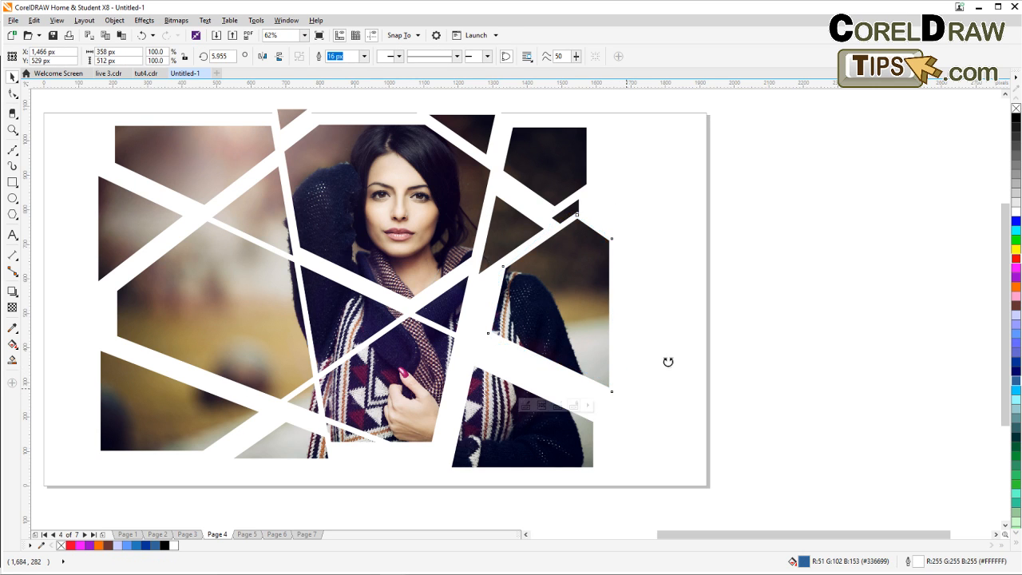
{"action": "left_click_drag", "start_coordinate": [593, 333], "coordinate": [586, 350]}
{"action": "left_click", "coordinate": [673, 349]}
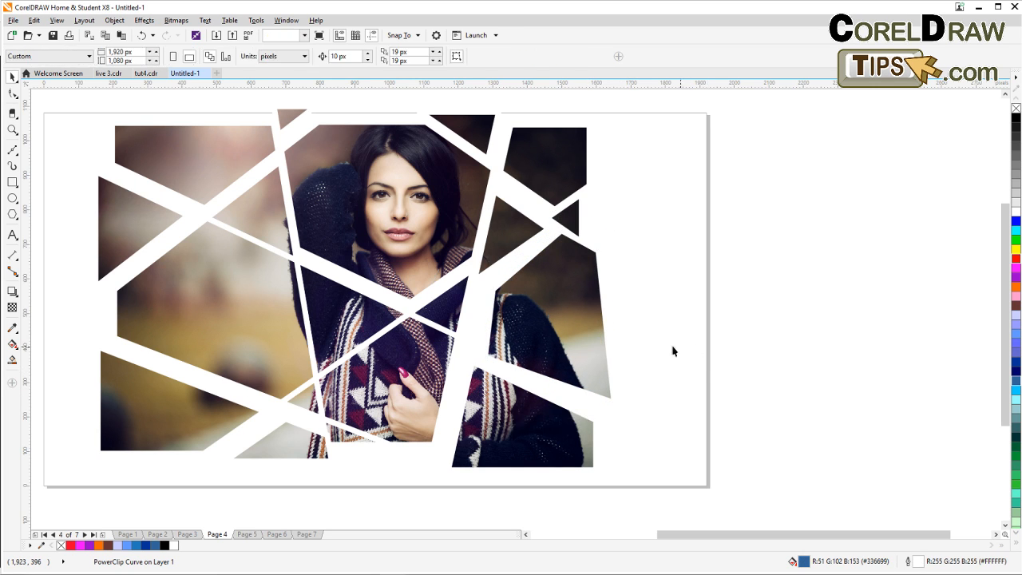
{"action": "scroll", "coordinate": [416, 340], "scroll_direction": "down", "scroll_amount": 1}
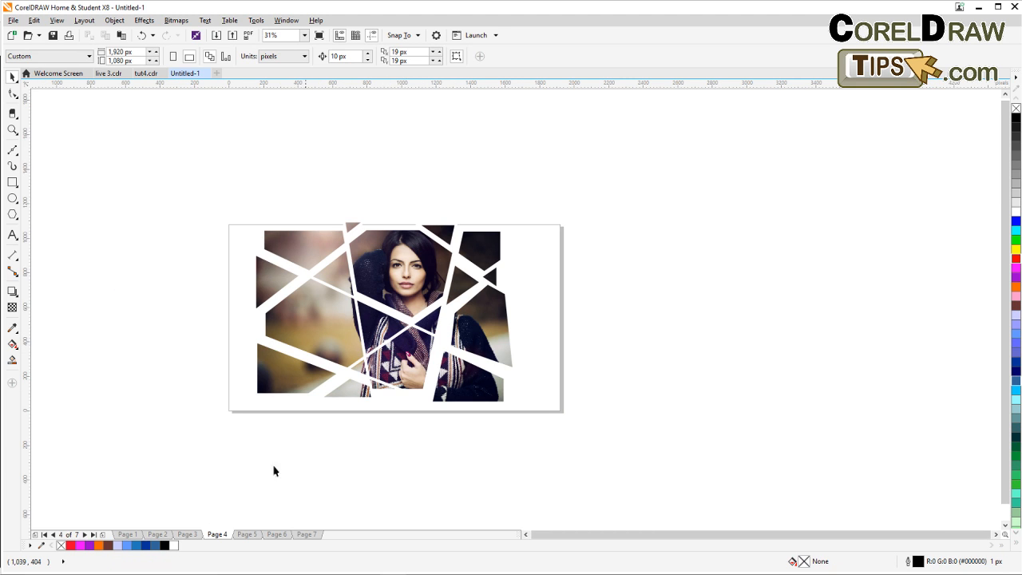
Switch to page 5 and examine the football players photo at different zoom levels.
{"action": "left_click", "coordinate": [247, 534]}
{"action": "scroll", "coordinate": [358, 440], "scroll_direction": "up", "scroll_amount": 1}
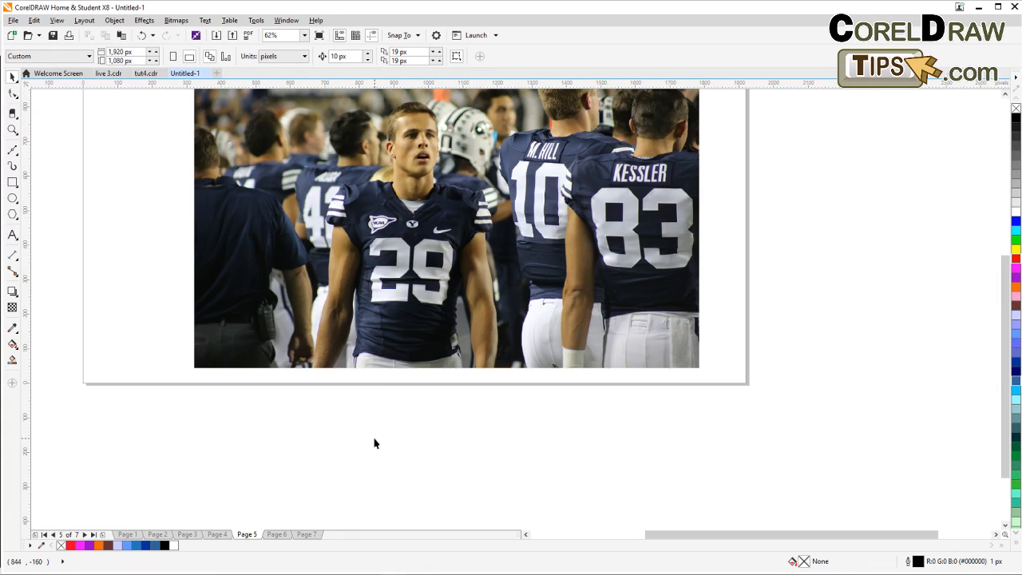
{"action": "left_click_drag", "start_coordinate": [407, 246], "coordinate": [314, 361]}
{"action": "scroll", "coordinate": [293, 304], "scroll_direction": "up", "scroll_amount": 1}
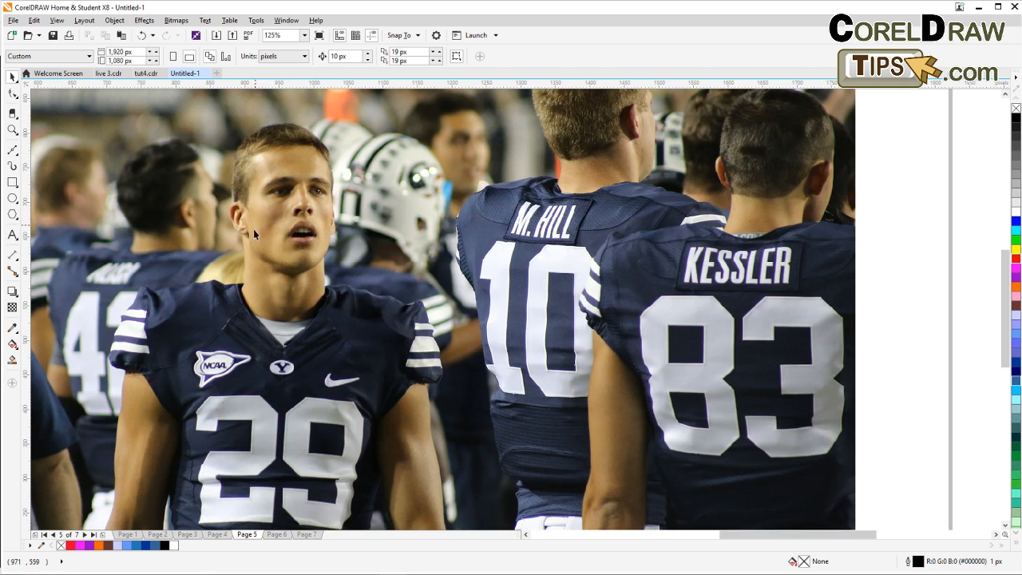
{"action": "scroll", "coordinate": [254, 234], "scroll_direction": "down", "scroll_amount": 1}
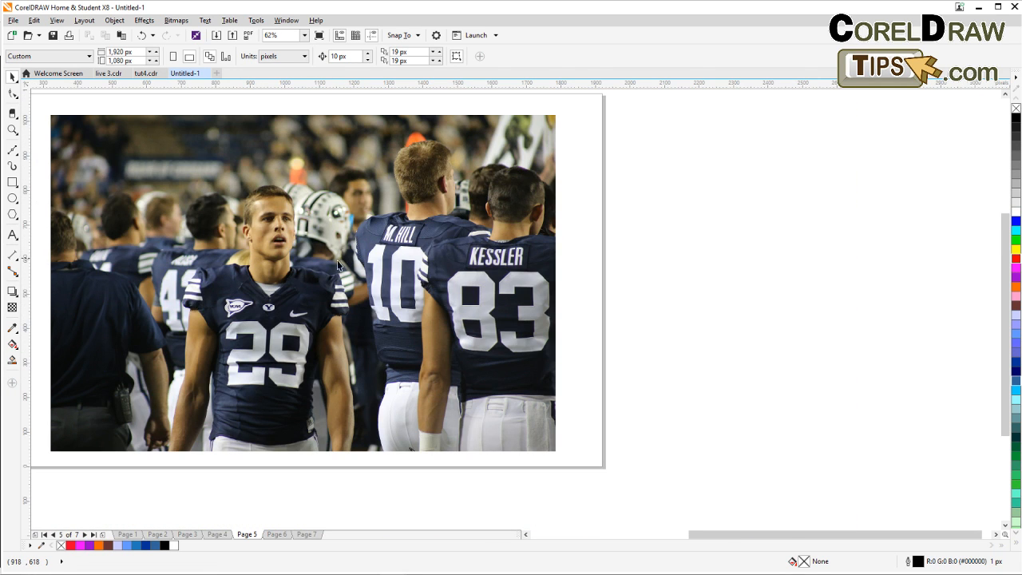
{"action": "left_click_drag", "start_coordinate": [323, 269], "coordinate": [365, 255]}
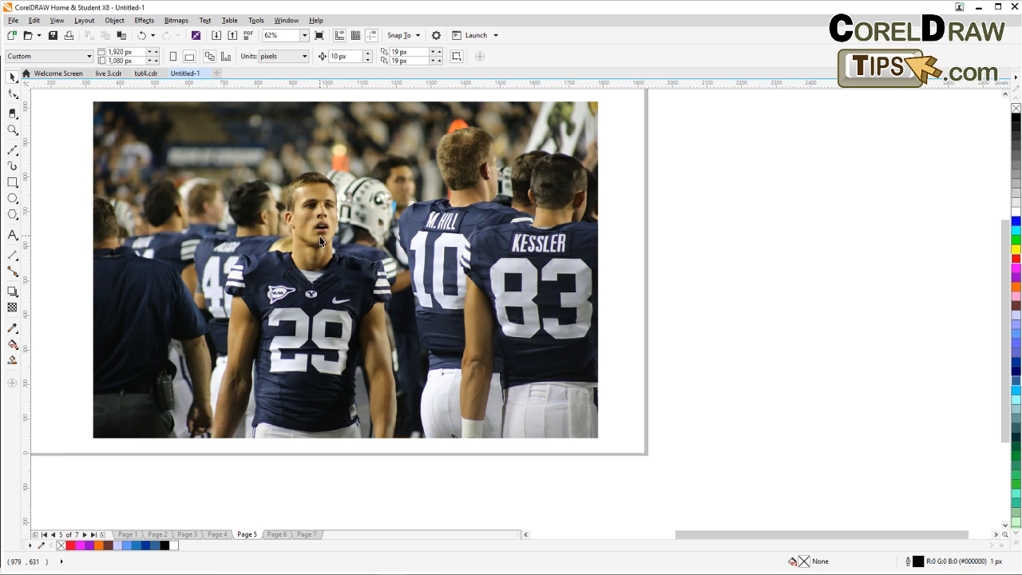
{"action": "scroll", "coordinate": [314, 248], "scroll_direction": "up", "scroll_amount": 2}
{"action": "scroll", "coordinate": [314, 247], "scroll_direction": "down", "scroll_amount": 2}
{"action": "scroll", "coordinate": [498, 256], "scroll_direction": "up", "scroll_amount": 2}
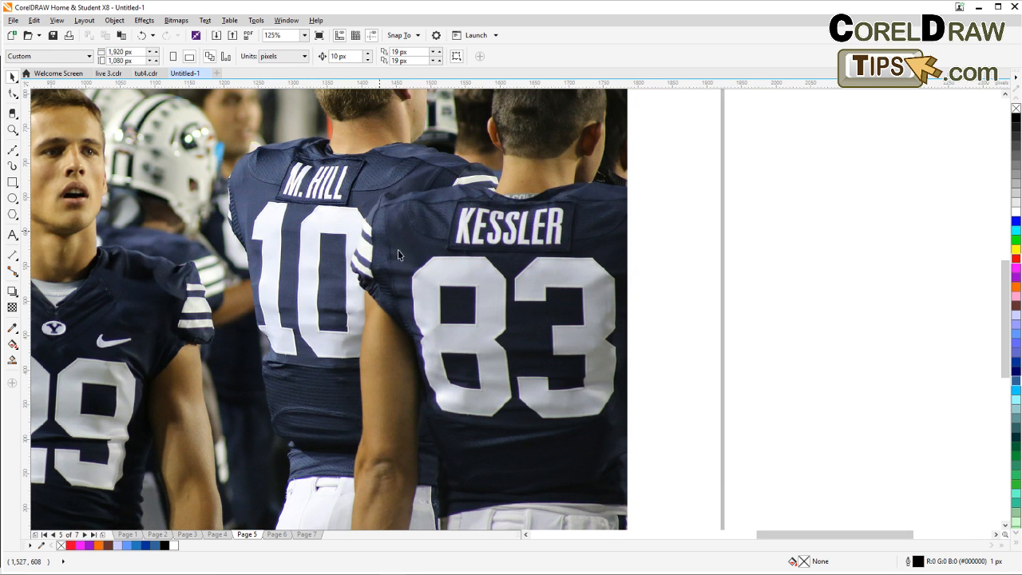
{"action": "scroll", "coordinate": [399, 255], "scroll_direction": "down", "scroll_amount": 2}
{"action": "scroll", "coordinate": [383, 188], "scroll_direction": "up", "scroll_amount": 2}
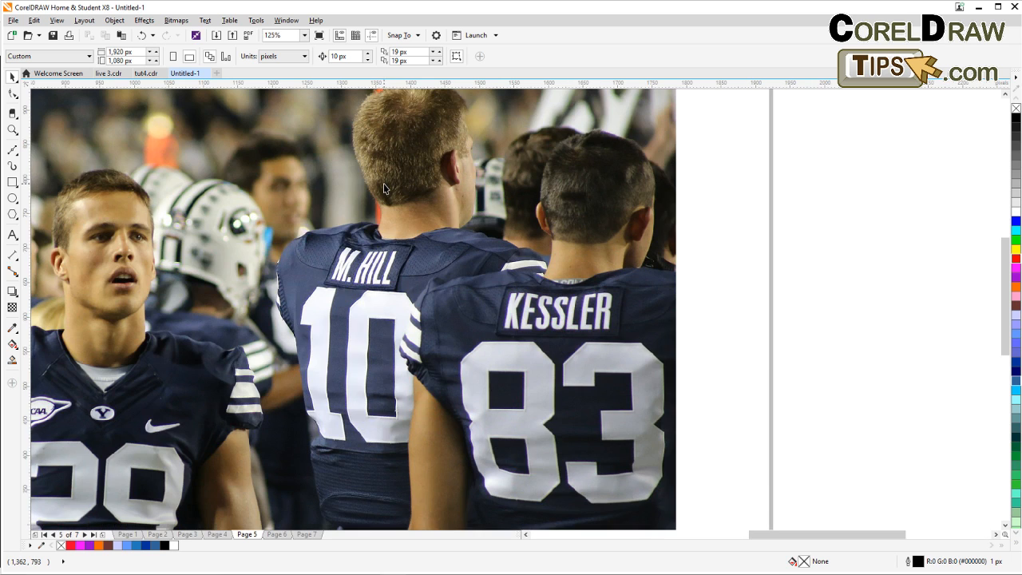
{"action": "scroll", "coordinate": [290, 251], "scroll_direction": "left", "scroll_amount": 3}
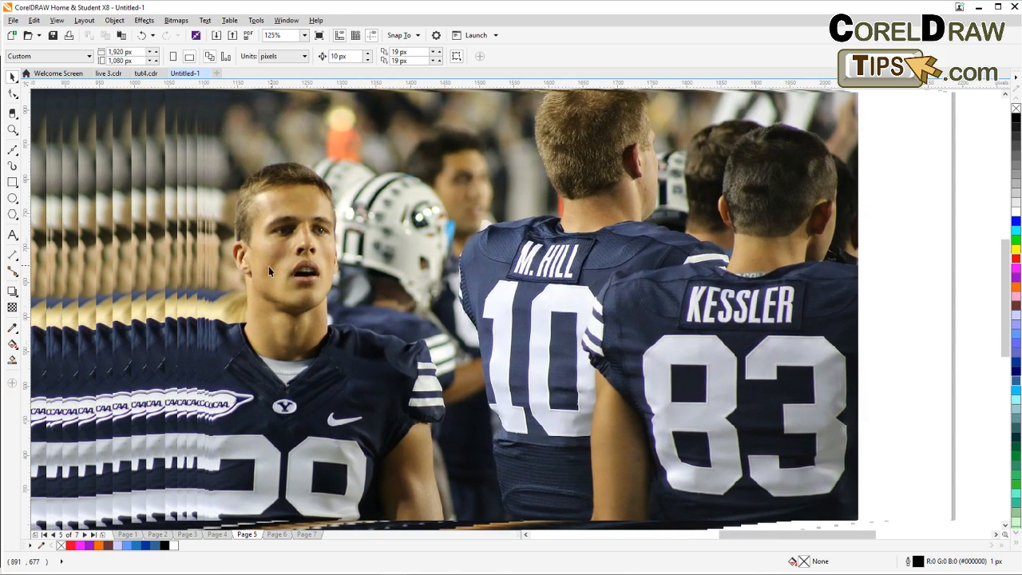
{"action": "scroll", "coordinate": [262, 272], "scroll_direction": "down", "scroll_amount": 2}
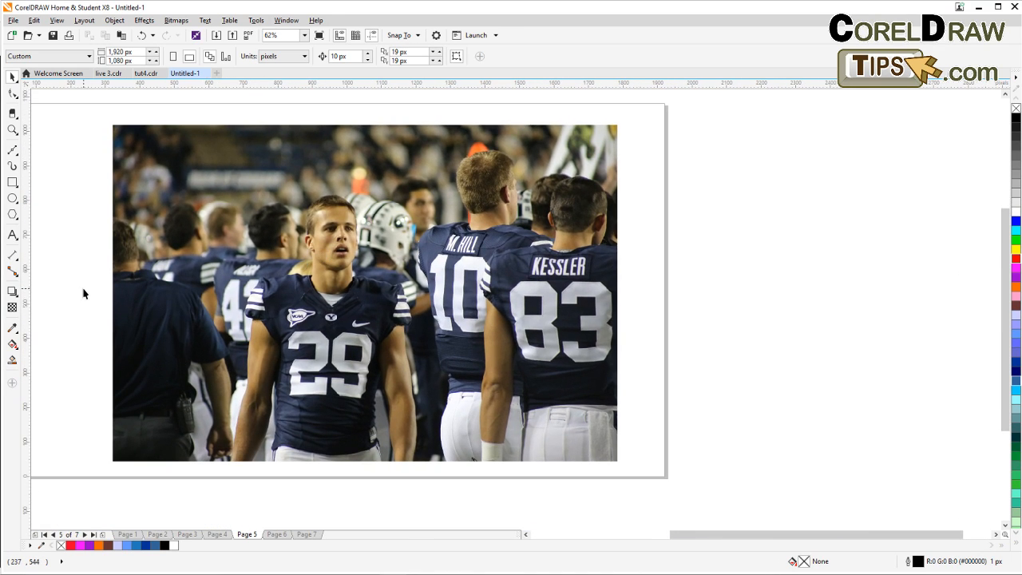
{"action": "scroll", "coordinate": [192, 227], "scroll_direction": "up", "scroll_amount": 4}
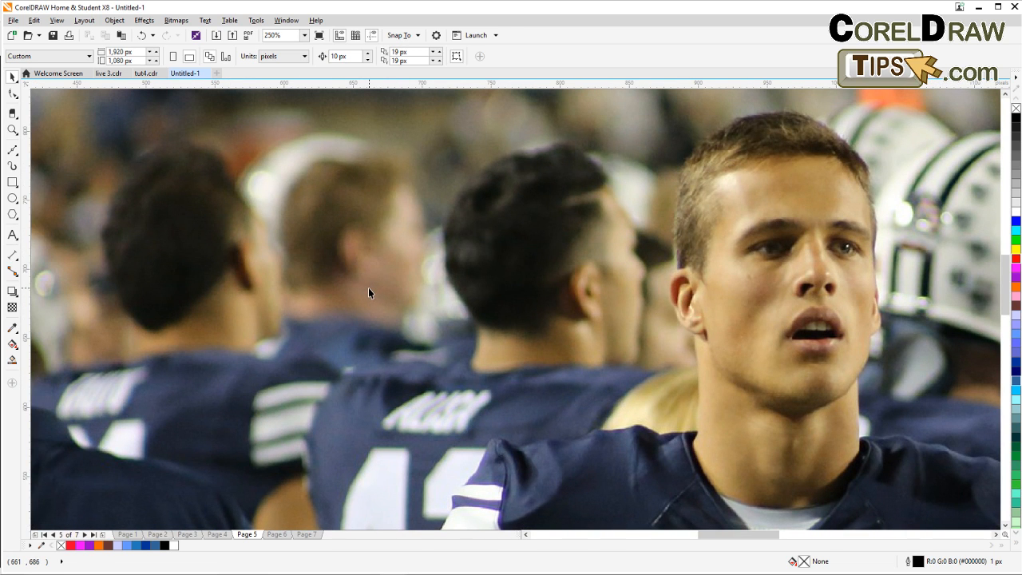
{"action": "scroll", "coordinate": [368, 288], "scroll_direction": "down", "scroll_amount": 1}
{"action": "left_click_drag", "start_coordinate": [593, 351], "coordinate": [405, 251]}
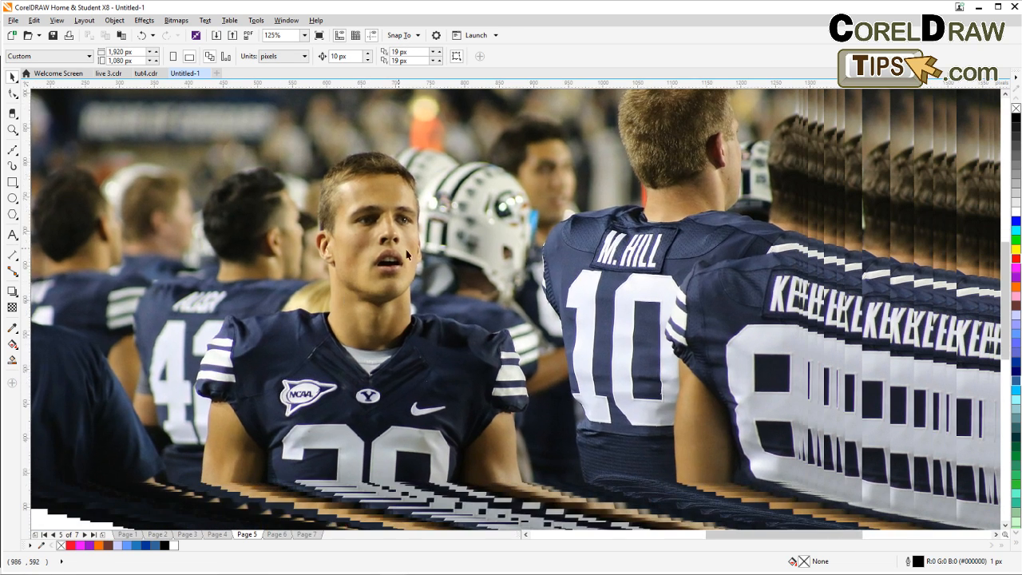
{"action": "scroll", "coordinate": [557, 322], "scroll_direction": "down", "scroll_amount": 1}
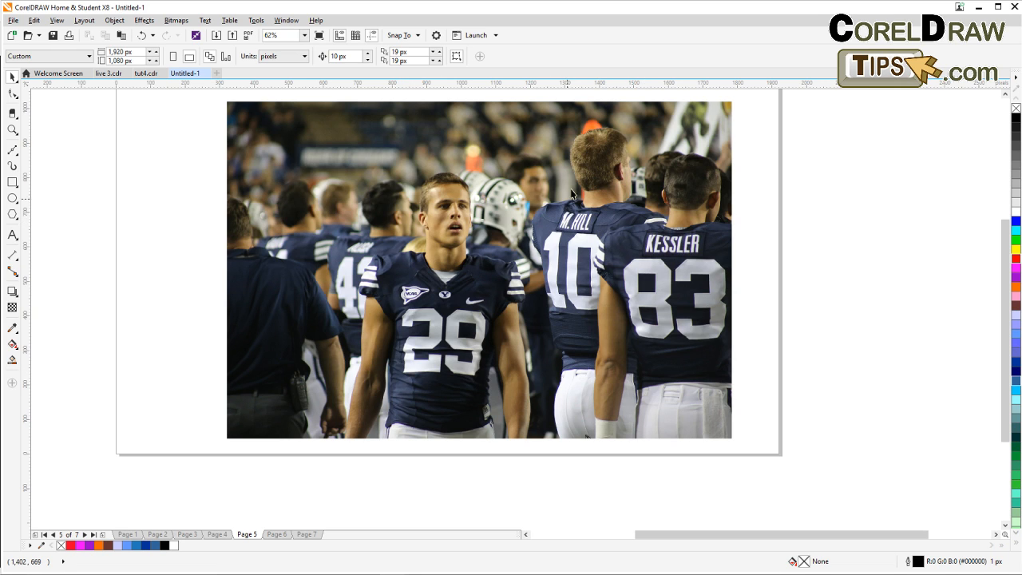
{"action": "left_click_drag", "start_coordinate": [559, 221], "coordinate": [521, 216]}
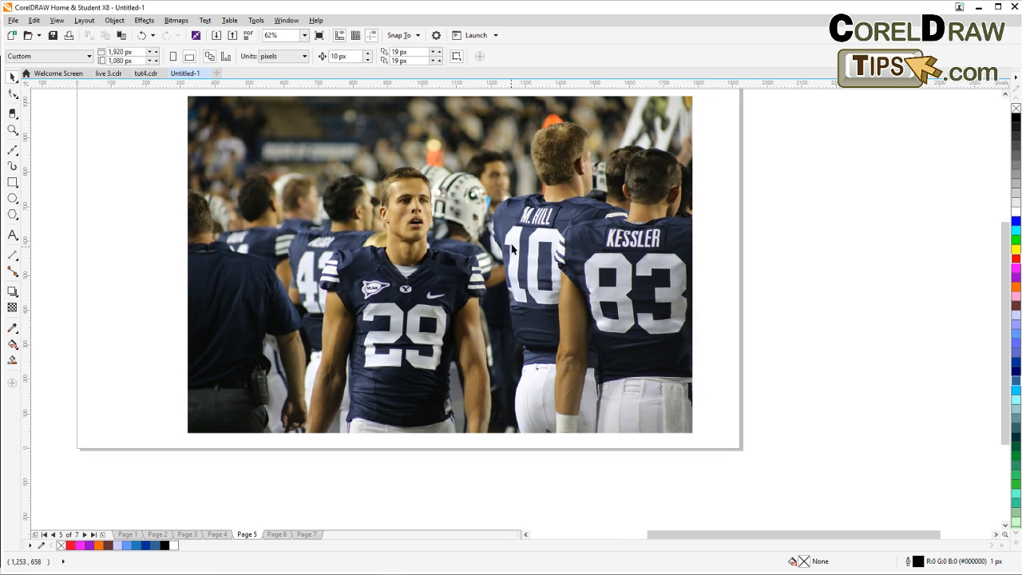
With the Bezier tool, start tracing an outline from below the photo up along number 29's left arm.
{"action": "left_click", "coordinate": [13, 151]}
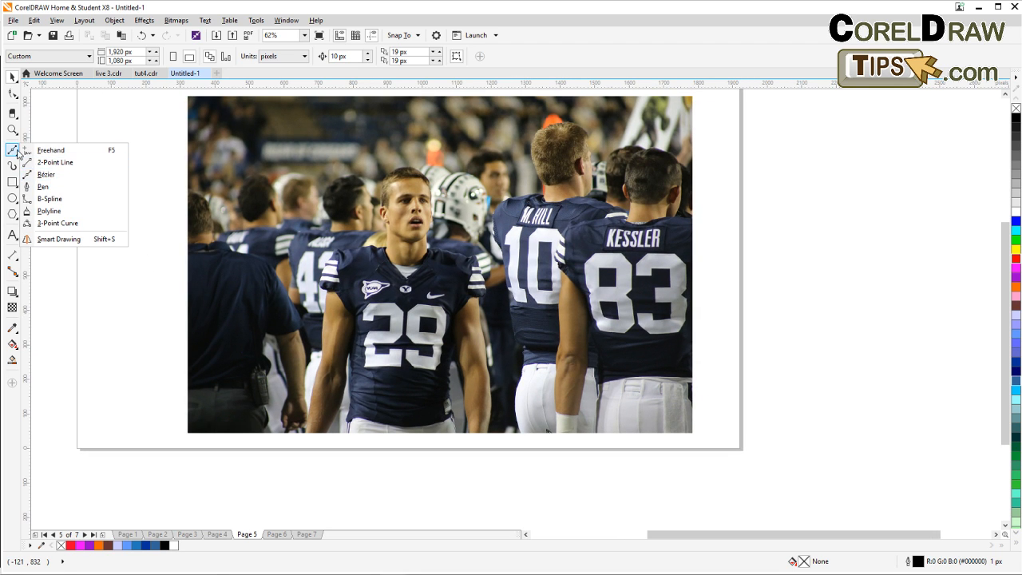
{"action": "left_click", "coordinate": [59, 176]}
{"action": "scroll", "coordinate": [306, 446], "scroll_direction": "up", "scroll_amount": 2}
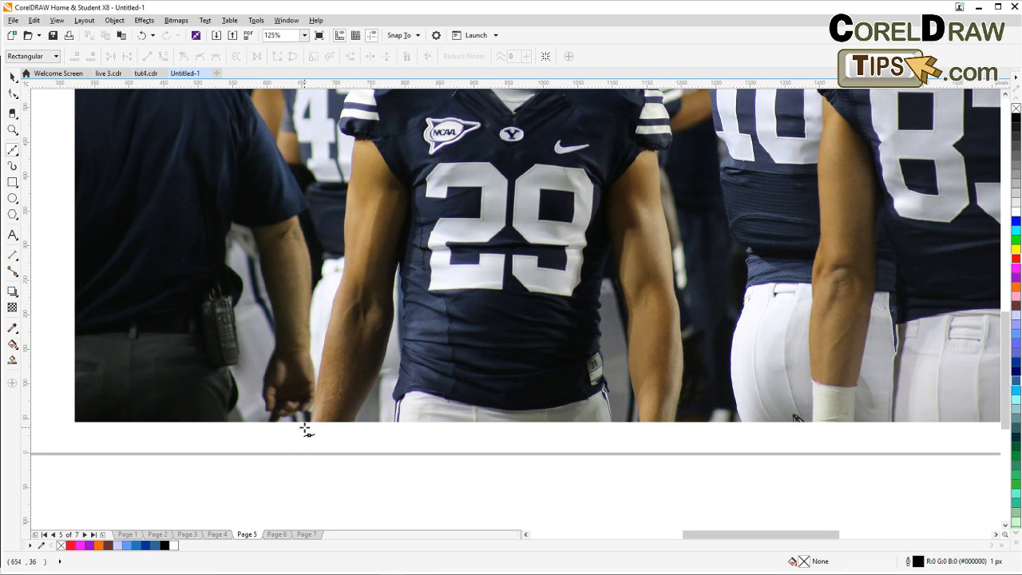
{"action": "left_click", "coordinate": [310, 437]}
{"action": "left_click", "coordinate": [321, 360]}
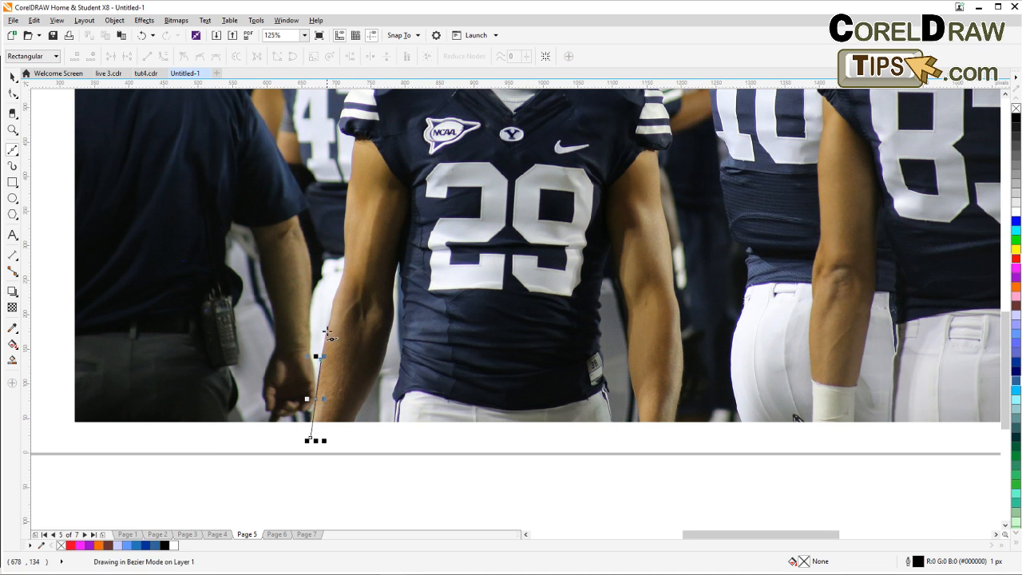
{"action": "left_click", "coordinate": [329, 318]}
{"action": "left_click", "coordinate": [334, 289]}
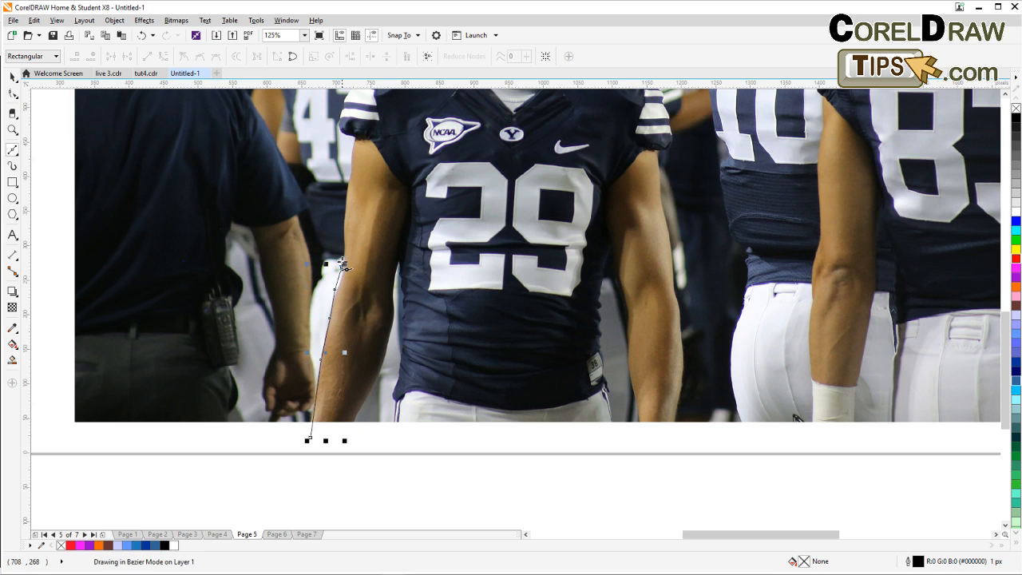
{"action": "left_click", "coordinate": [342, 240]}
{"action": "left_click", "coordinate": [348, 193]}
{"action": "left_click", "coordinate": [351, 154]}
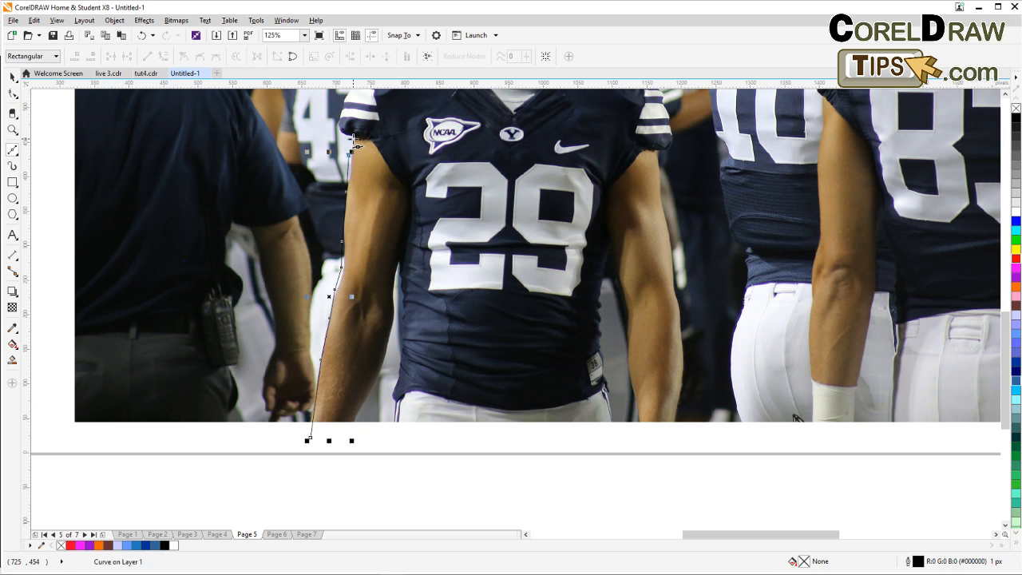
Continue the Bezier outline over the player's left shoulder and up beside his head.
{"action": "scroll", "coordinate": [352, 154], "scroll_direction": "up", "scroll_amount": 5}
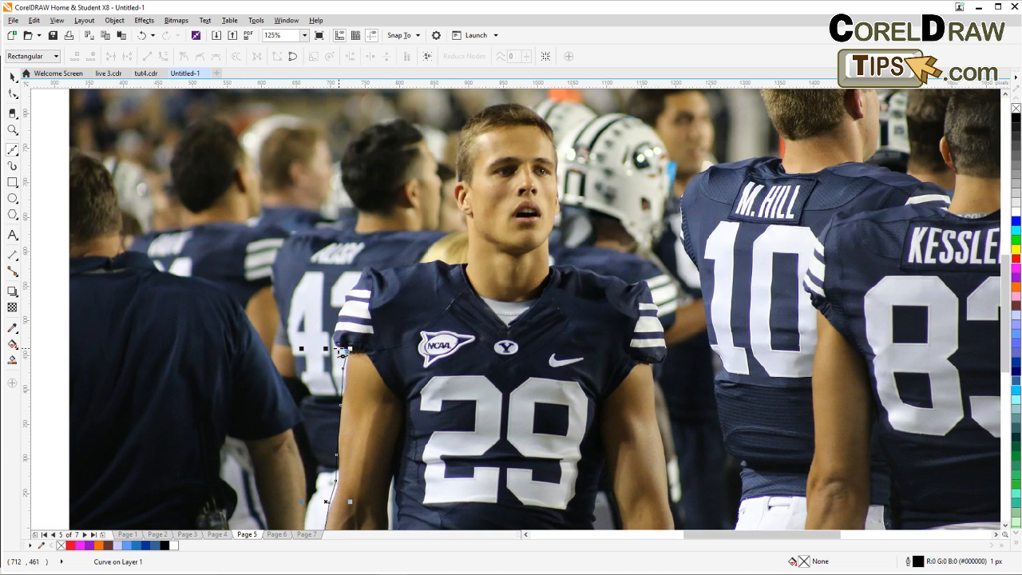
{"action": "left_click", "coordinate": [341, 309]}
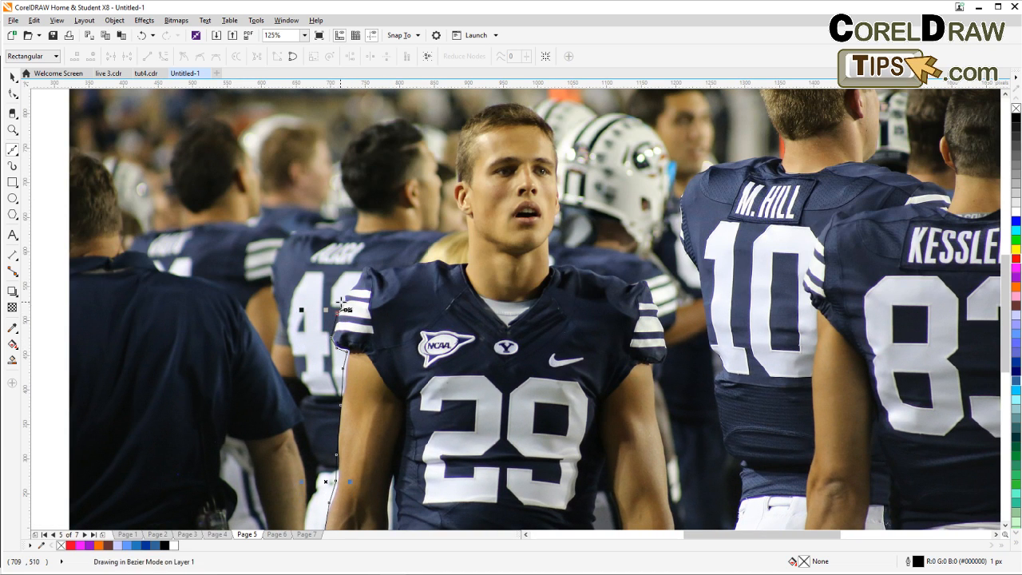
{"action": "left_click", "coordinate": [363, 265]}
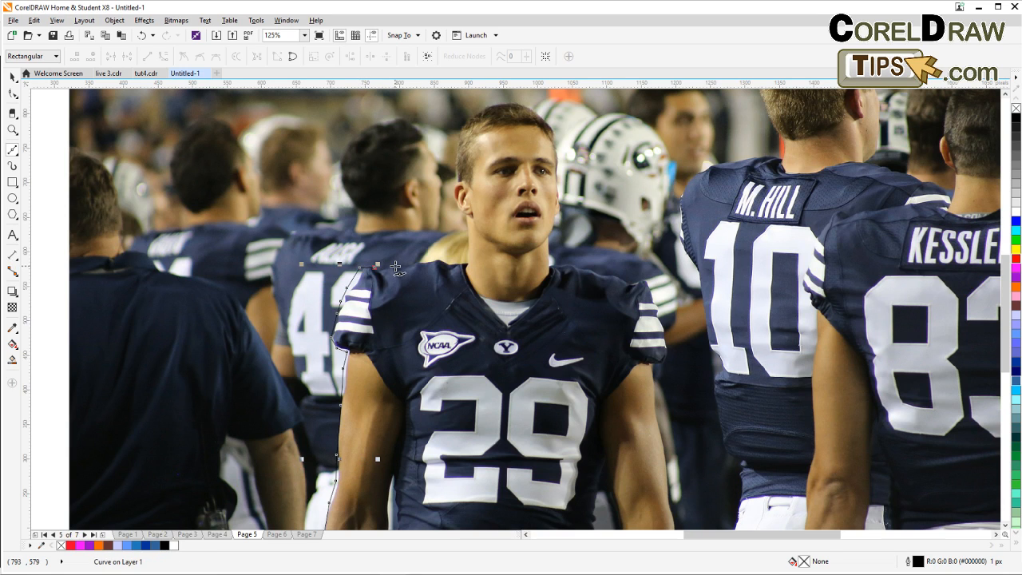
{"action": "left_click", "coordinate": [397, 262]}
{"action": "left_click", "coordinate": [440, 255]}
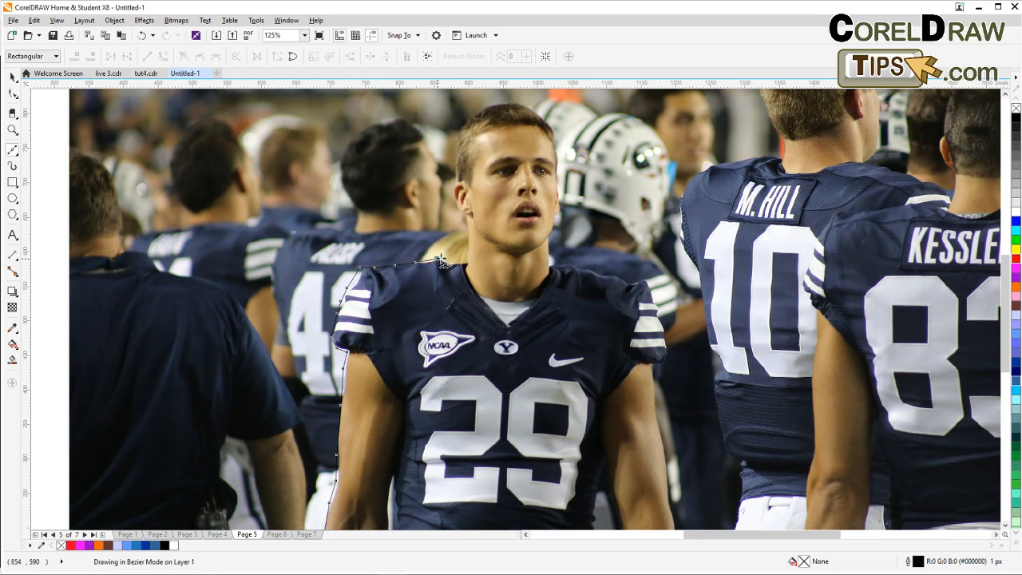
{"action": "left_click", "coordinate": [468, 250]}
{"action": "left_click", "coordinate": [462, 217]}
{"action": "left_click", "coordinate": [455, 198]}
{"action": "double_click", "coordinate": [453, 180]}
{"action": "left_click", "coordinate": [455, 150]}
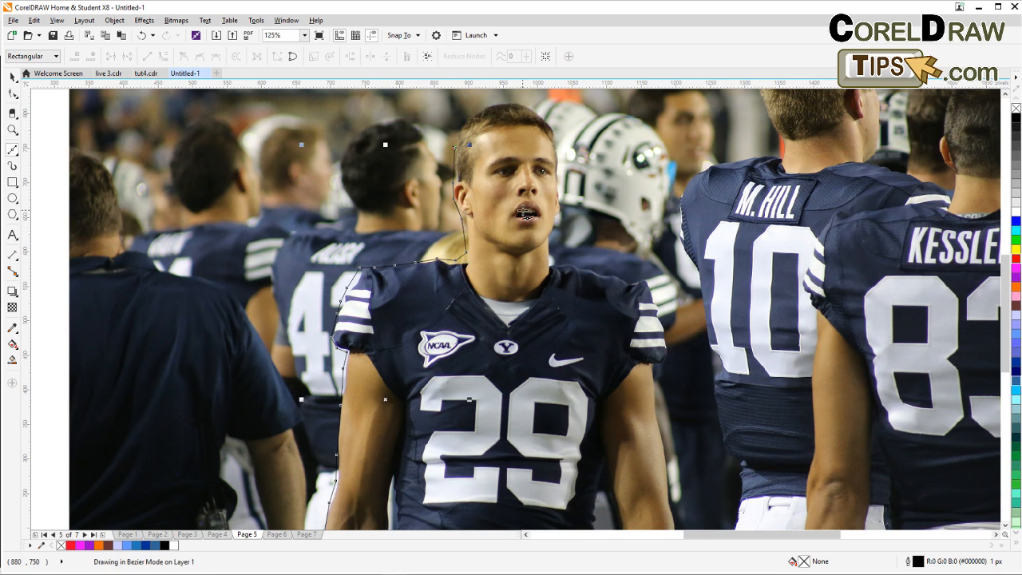
Extend the outline around the top of the player's head and down over his right shoulder.
{"action": "left_click_drag", "start_coordinate": [524, 212], "coordinate": [327, 309]}
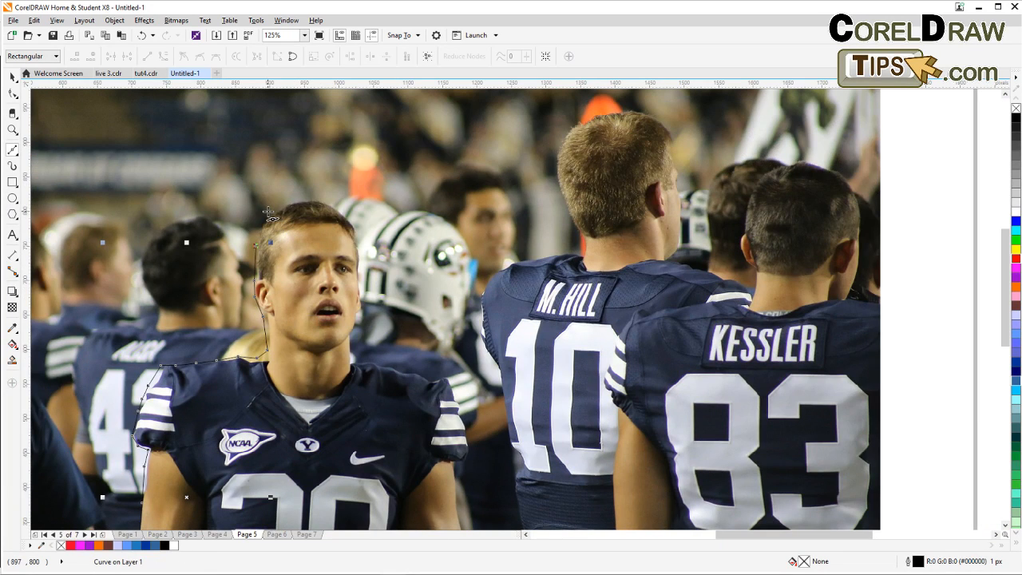
{"action": "left_click", "coordinate": [270, 241]}
{"action": "left_click", "coordinate": [268, 209]}
{"action": "left_click", "coordinate": [311, 198]}
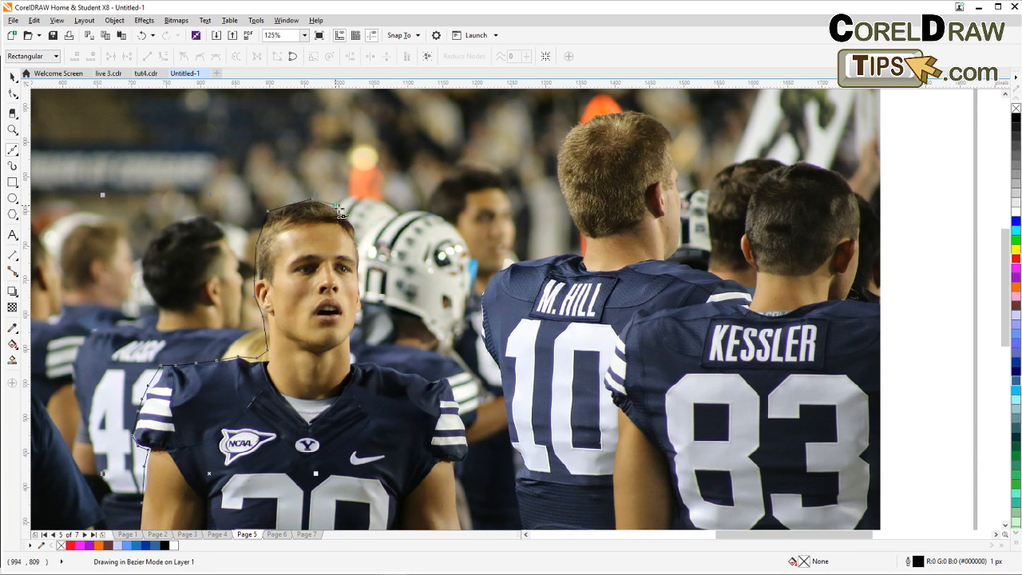
{"action": "left_click_drag", "start_coordinate": [361, 233], "coordinate": [363, 270]}
{"action": "left_click", "coordinate": [361, 270]}
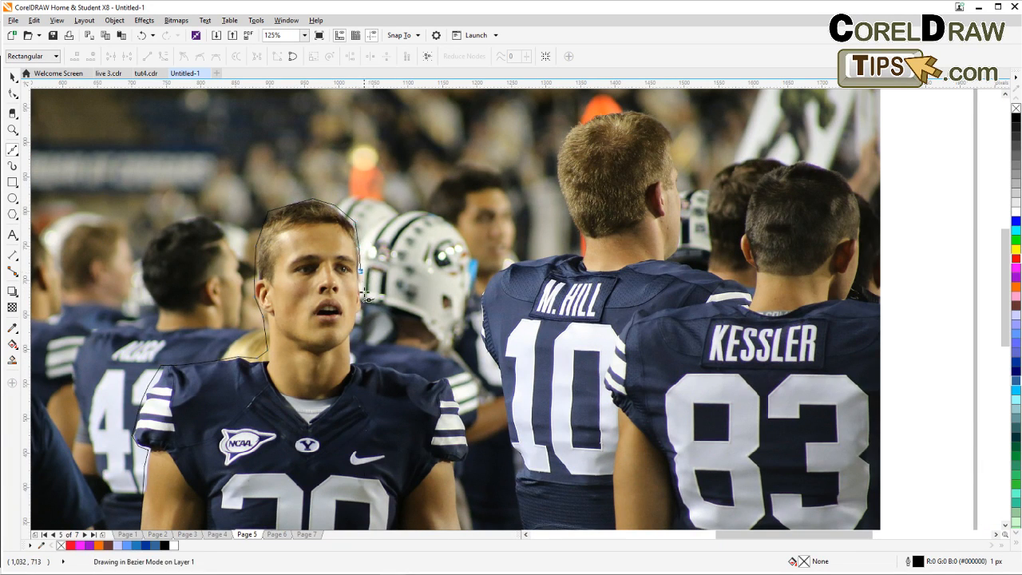
{"action": "left_click", "coordinate": [363, 302]}
{"action": "left_click", "coordinate": [360, 323]}
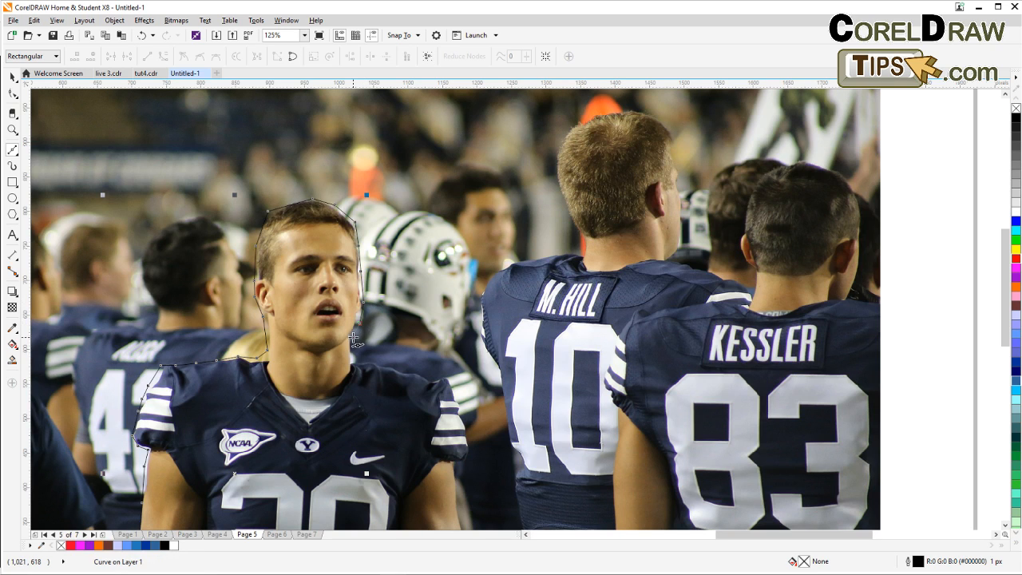
{"action": "left_click", "coordinate": [354, 336]}
{"action": "left_click", "coordinate": [353, 361]}
{"action": "left_click", "coordinate": [376, 362]}
{"action": "left_click", "coordinate": [391, 365]}
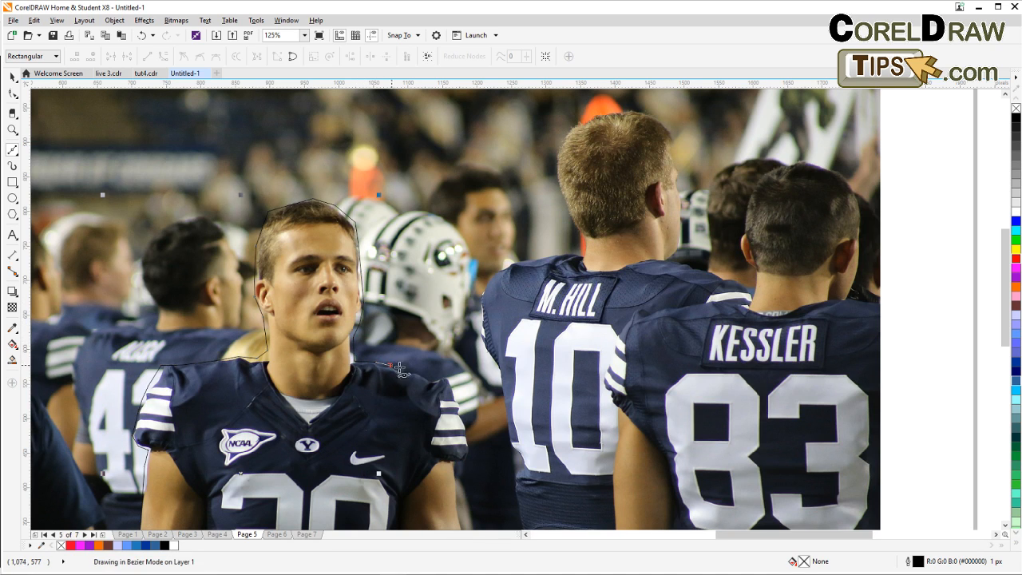
{"action": "left_click", "coordinate": [416, 374]}
{"action": "left_click", "coordinate": [432, 379]}
{"action": "left_click", "coordinate": [455, 379]}
{"action": "left_click", "coordinate": [462, 408]}
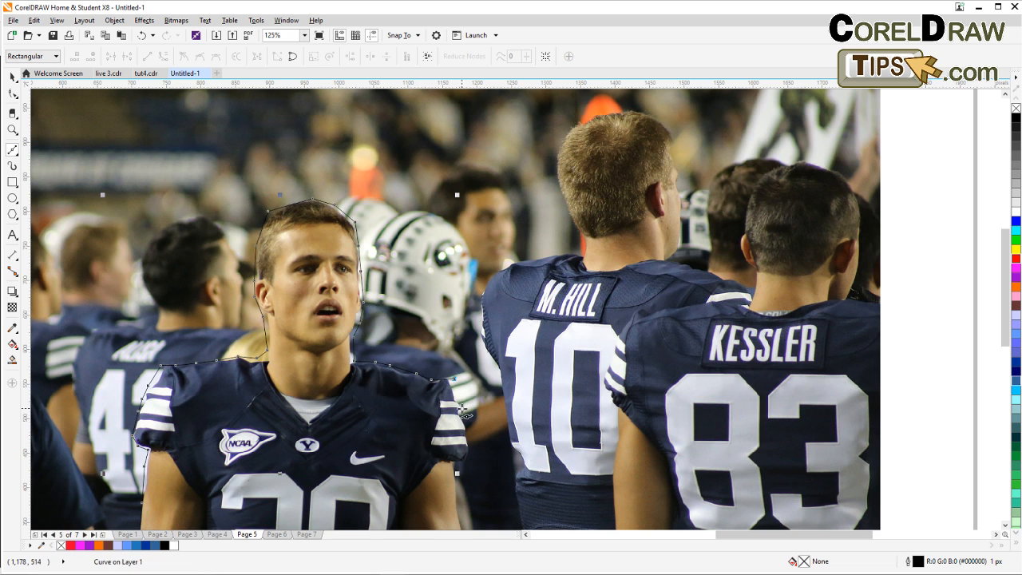
{"action": "left_click", "coordinate": [468, 427]}
Trace down the player's right arm to below the photo, close the path at the starting node, and return to the Pick tool.
{"action": "left_click_drag", "start_coordinate": [508, 477], "coordinate": [515, 268]}
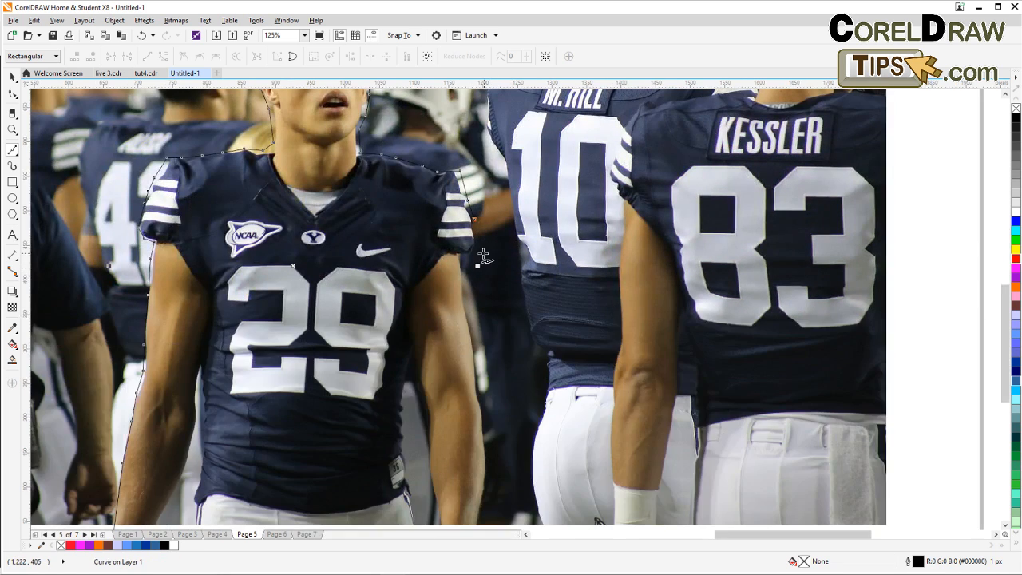
{"action": "left_click", "coordinate": [466, 262]}
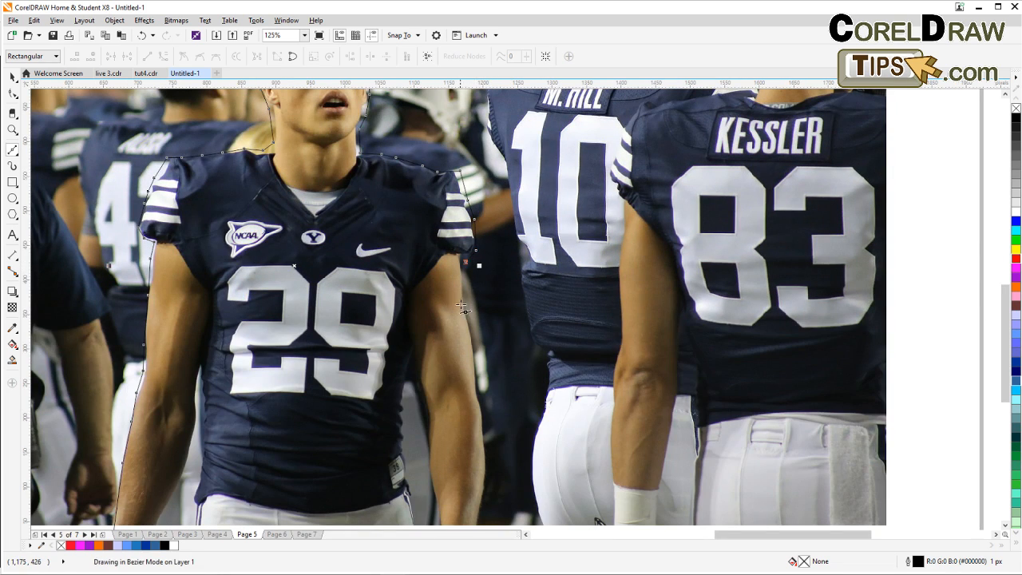
{"action": "left_click", "coordinate": [478, 392]}
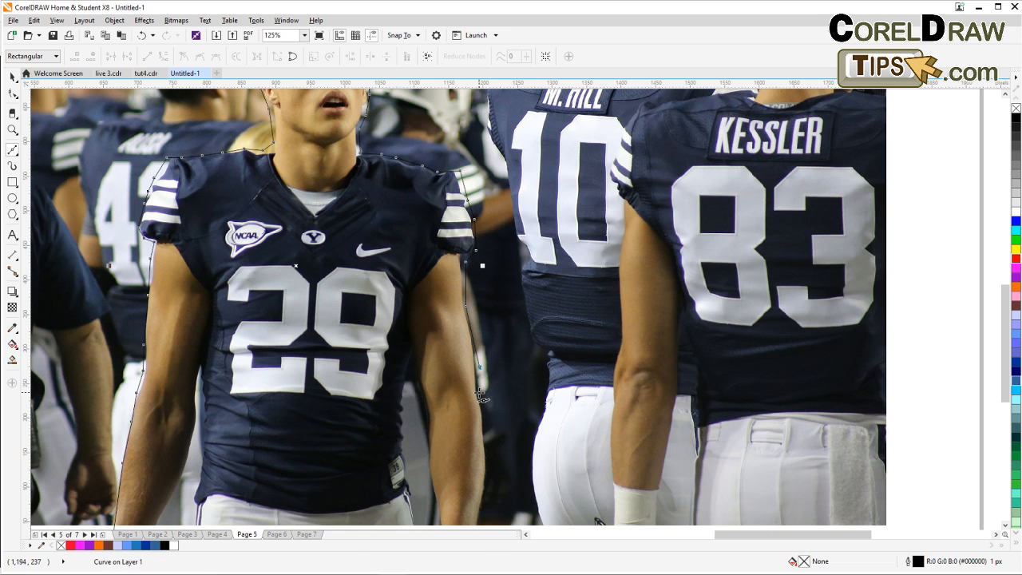
{"action": "left_click", "coordinate": [488, 424]}
{"action": "left_click_drag", "start_coordinate": [520, 489], "coordinate": [518, 286]}
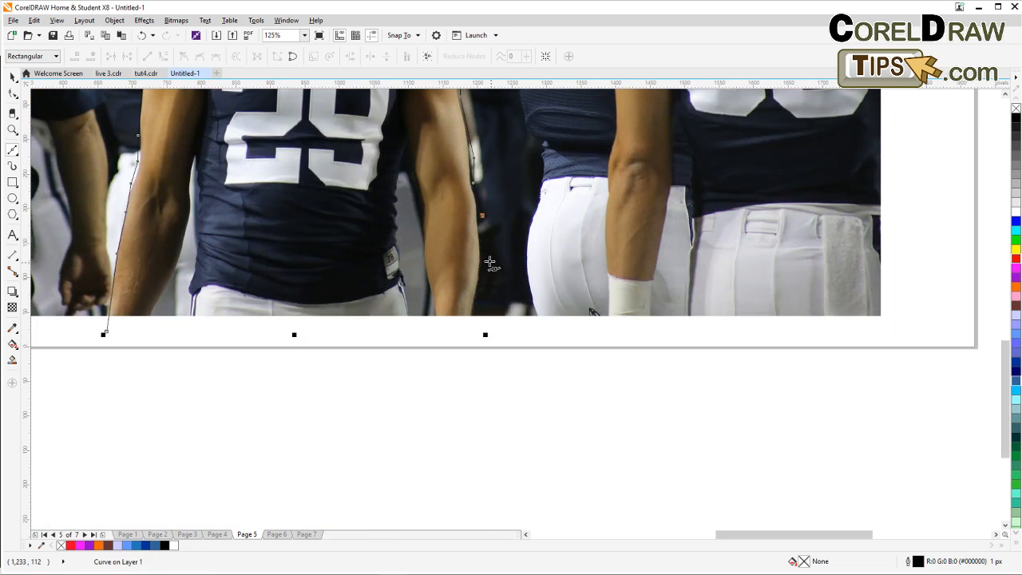
{"action": "left_click", "coordinate": [484, 258]}
{"action": "left_click", "coordinate": [479, 290]}
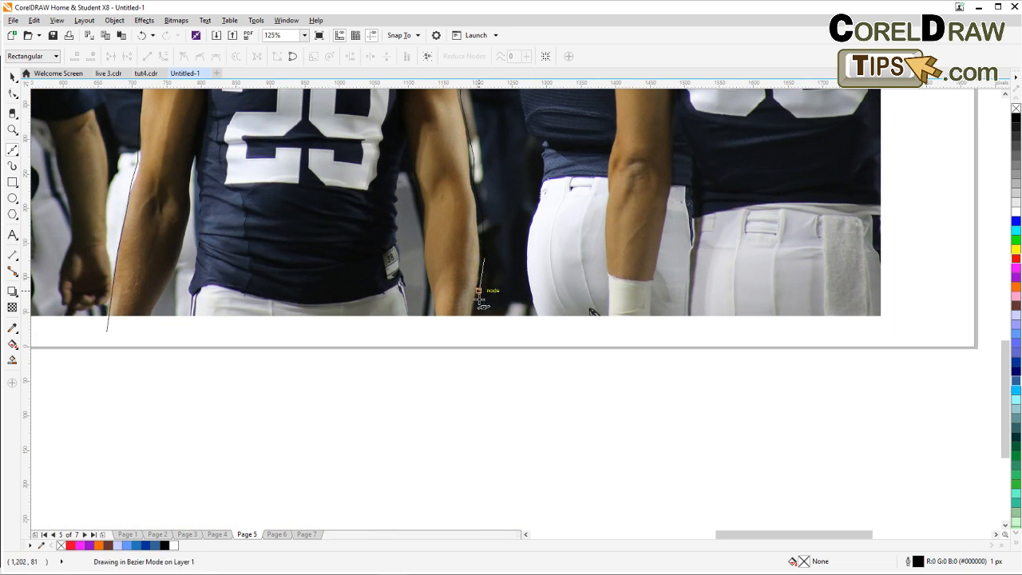
{"action": "left_click", "coordinate": [474, 325]}
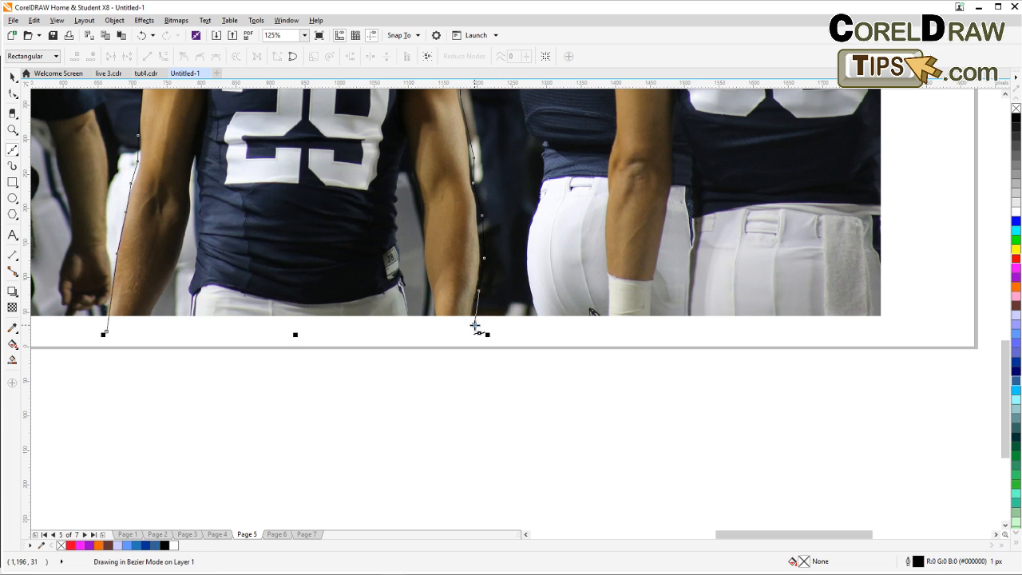
{"action": "left_click", "coordinate": [106, 333]}
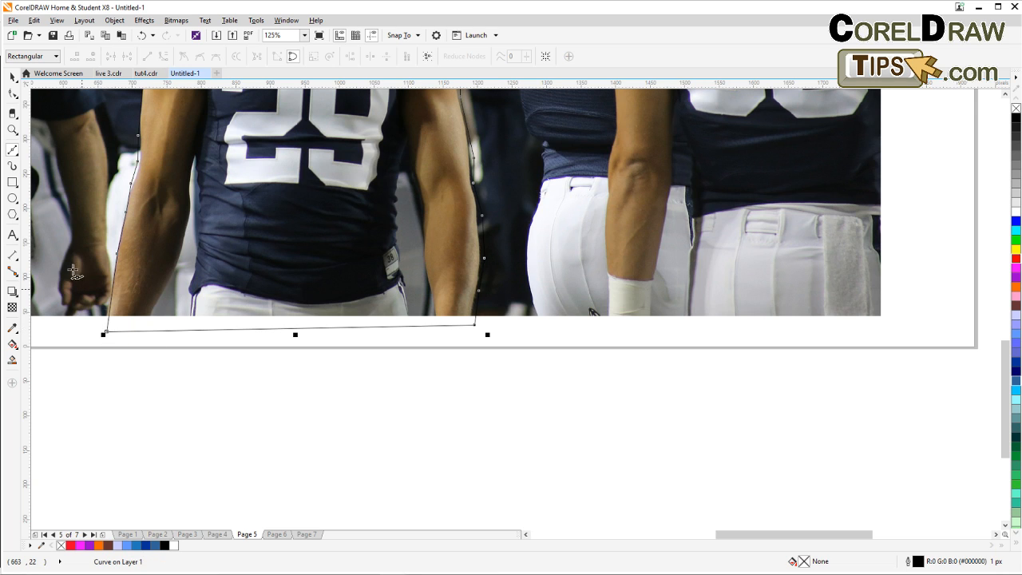
{"action": "left_click", "coordinate": [12, 75]}
{"action": "scroll", "coordinate": [164, 267], "scroll_direction": "down", "scroll_amount": 1}
{"action": "left_click_drag", "start_coordinate": [163, 268], "coordinate": [232, 391]}
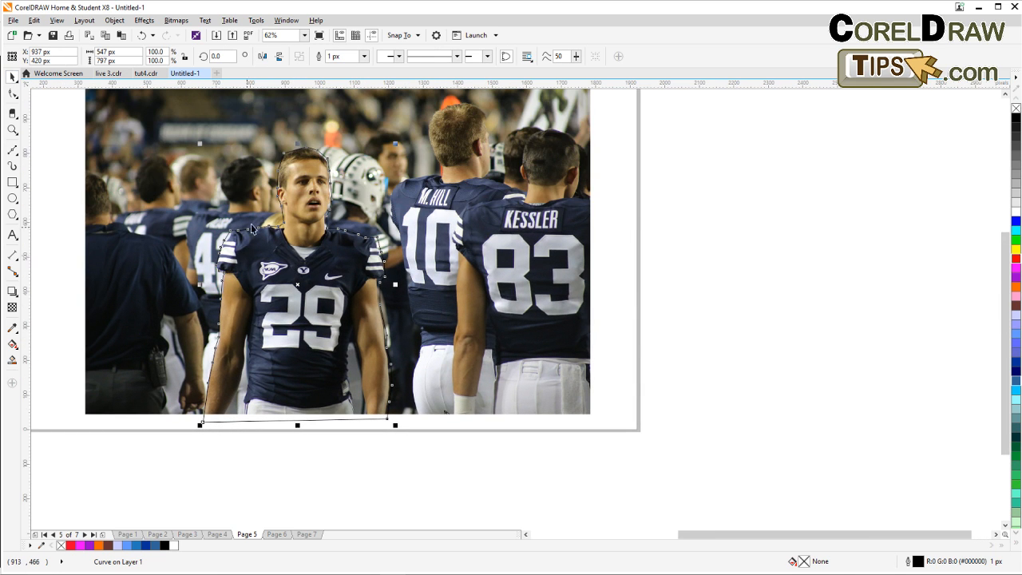
Fill the traced player outline with light gray.
{"action": "left_click", "coordinate": [1015, 202]}
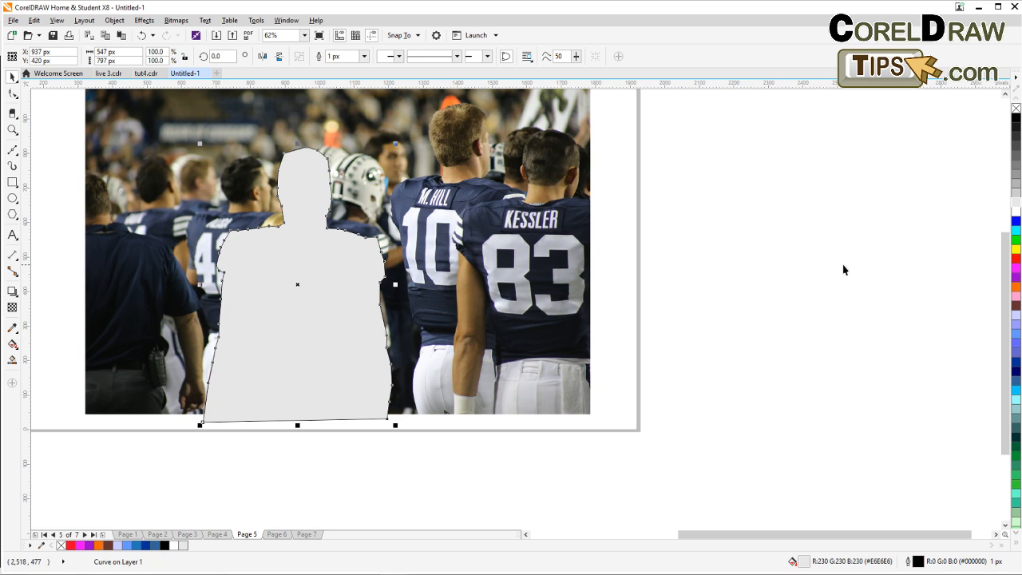
{"action": "left_click", "coordinate": [845, 269]}
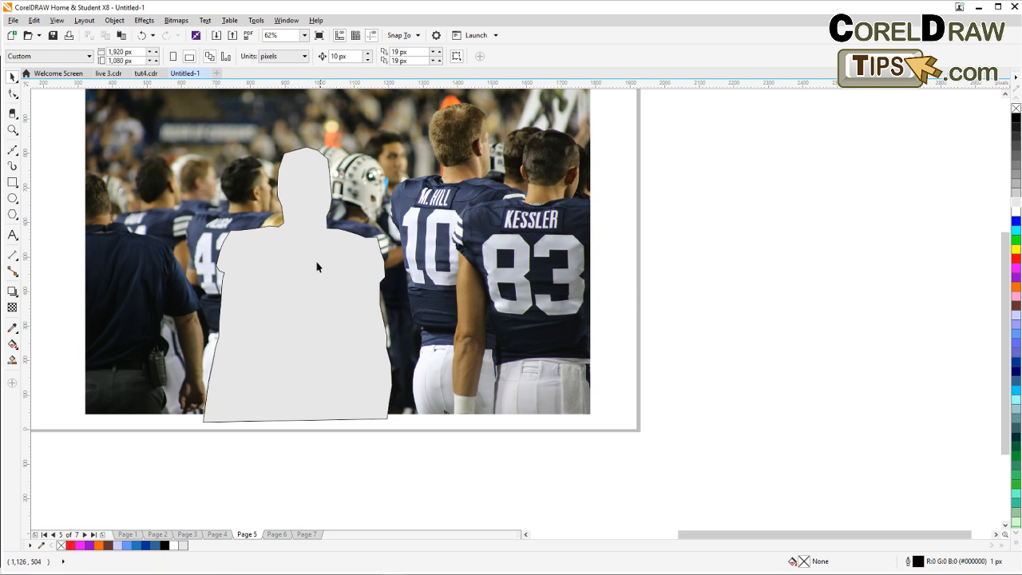
Use PowerClip Place Inside Frame to put the football photo inside the traced player outline.
{"action": "left_click_drag", "start_coordinate": [341, 274], "coordinate": [340, 290]}
{"action": "left_click_drag", "start_coordinate": [629, 293], "coordinate": [625, 325]}
{"action": "left_click", "coordinate": [371, 196]}
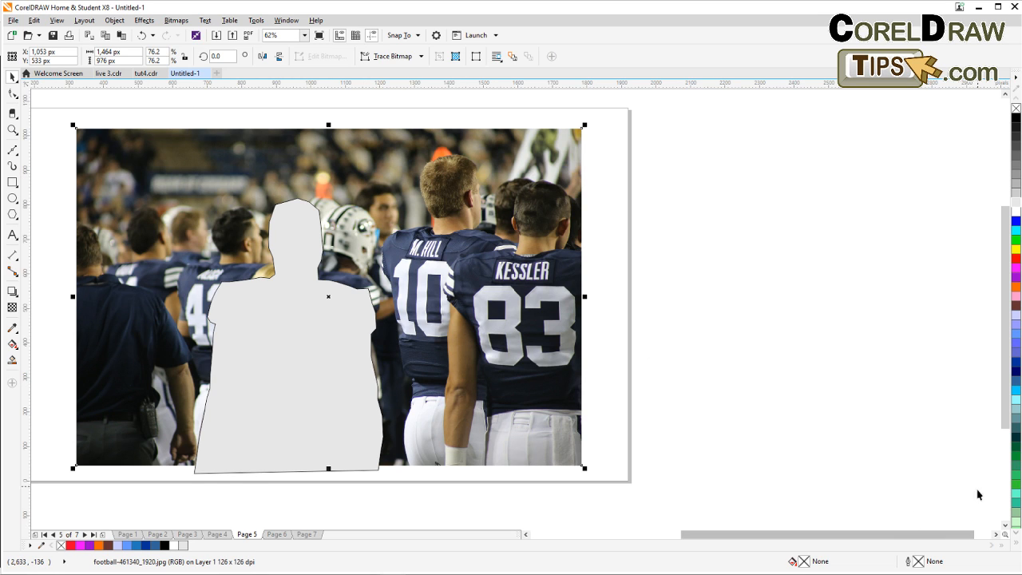
{"action": "left_click", "coordinate": [34, 20]}
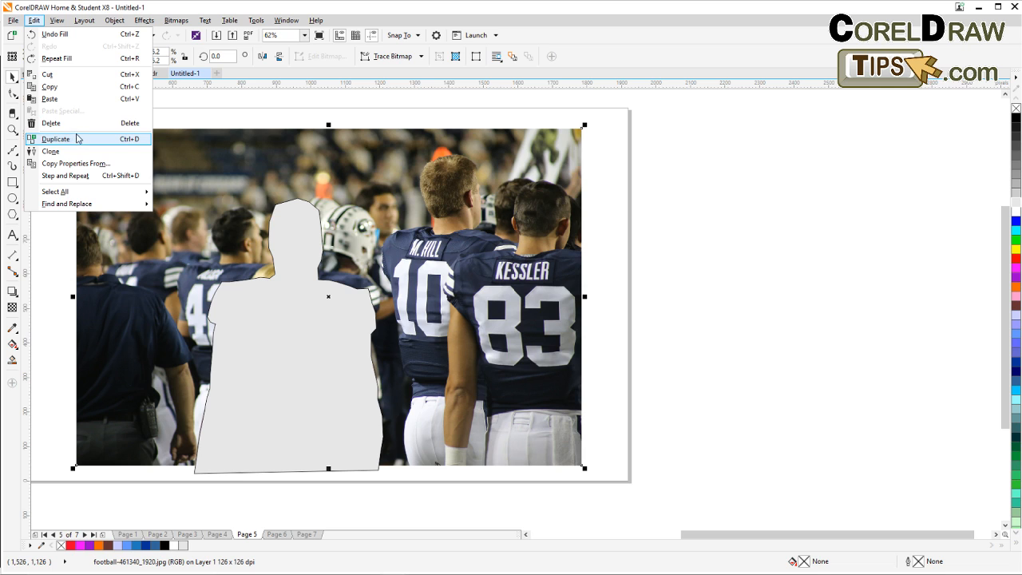
{"action": "left_click", "coordinate": [636, 164]}
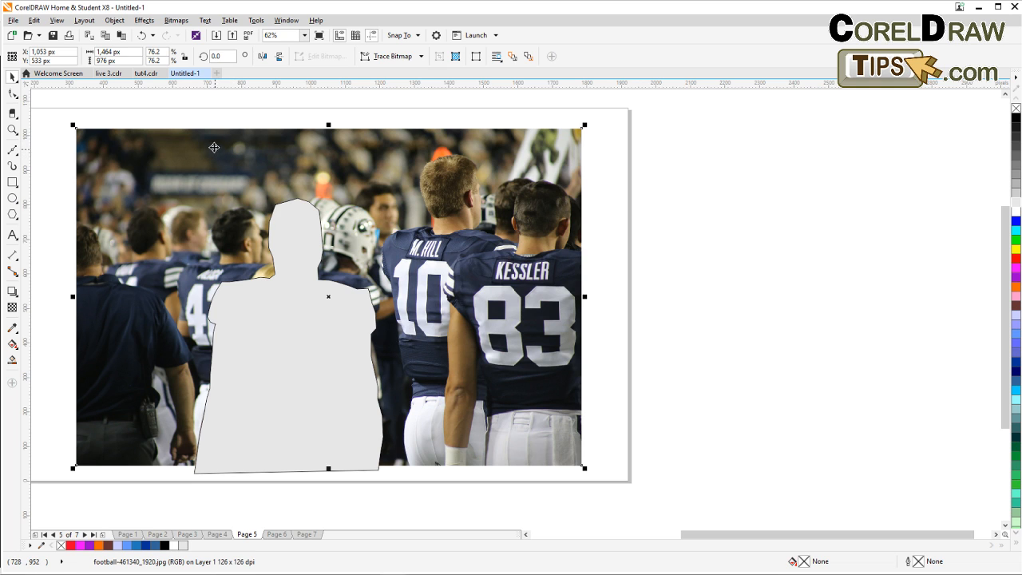
{"action": "left_click", "coordinate": [114, 20]}
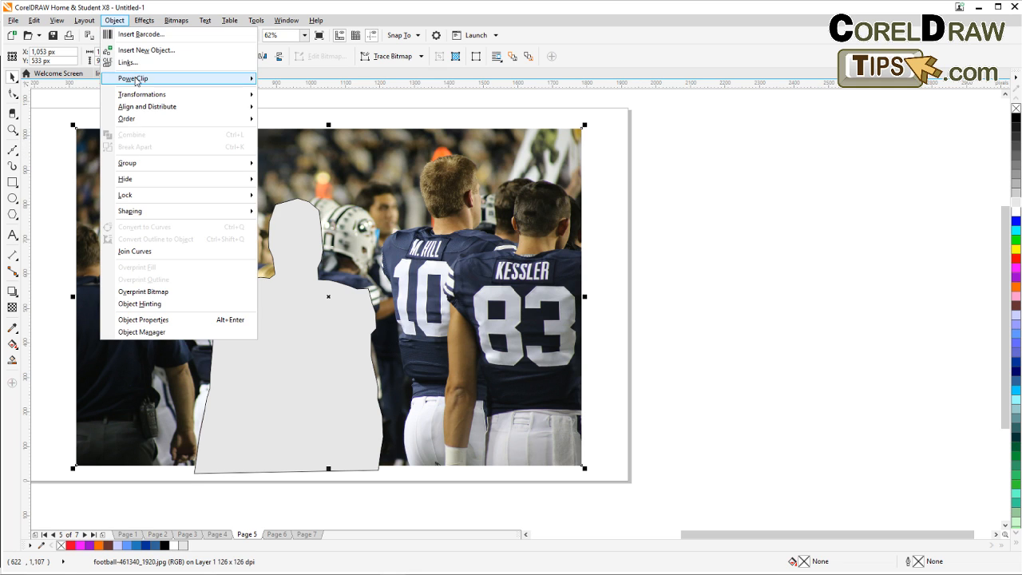
{"action": "mouse_move", "coordinate": [136, 81]}
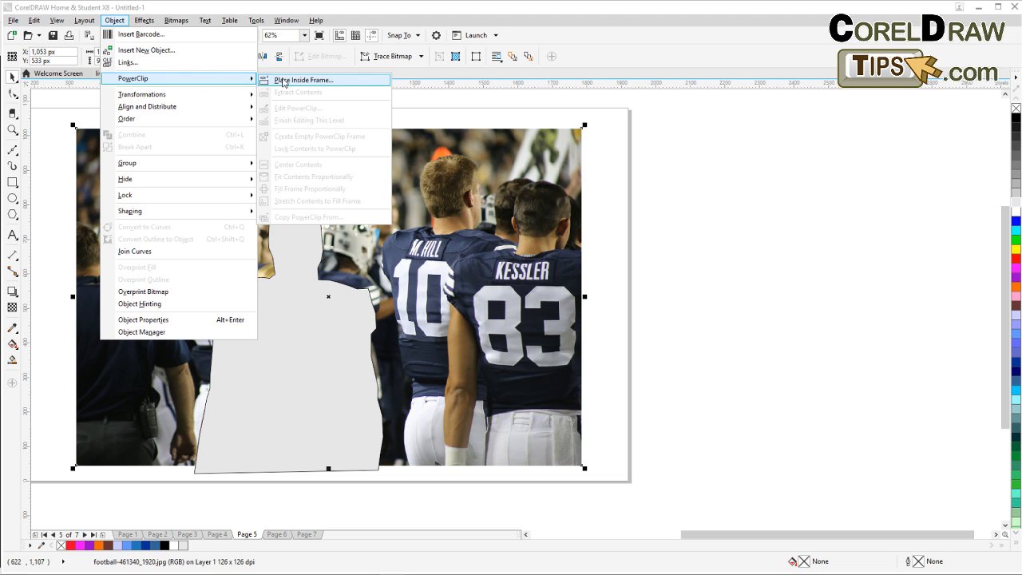
{"action": "left_click", "coordinate": [283, 81]}
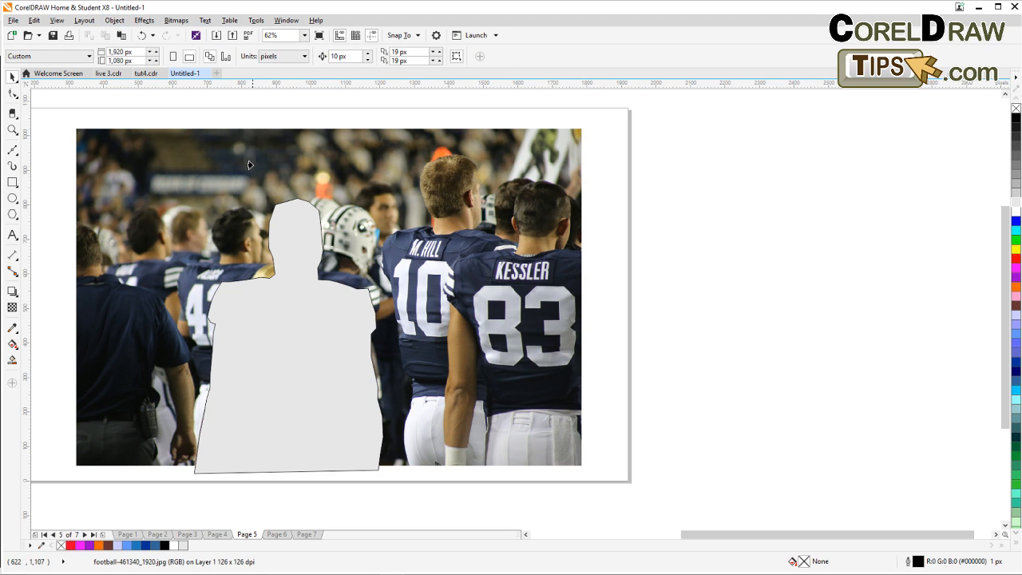
{"action": "left_click", "coordinate": [279, 224]}
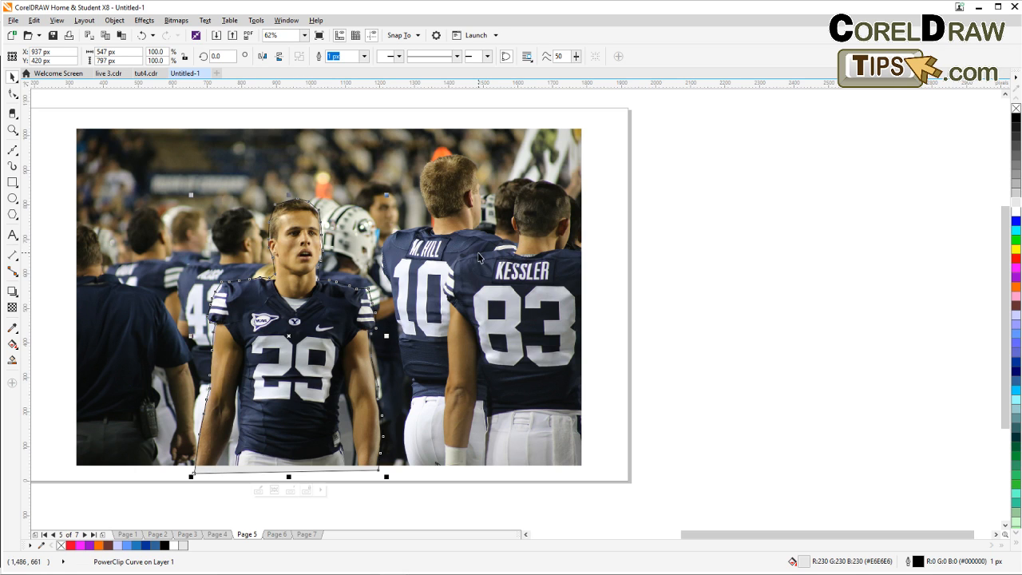
Remove the outline from the player cut-out.
{"action": "right_click", "coordinate": [1016, 109]}
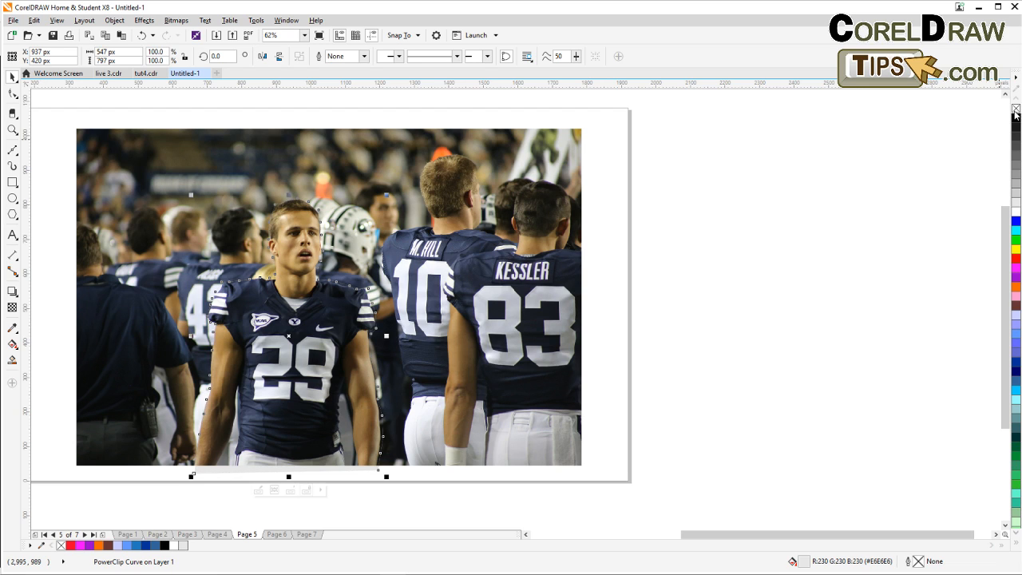
{"action": "left_click", "coordinate": [894, 184]}
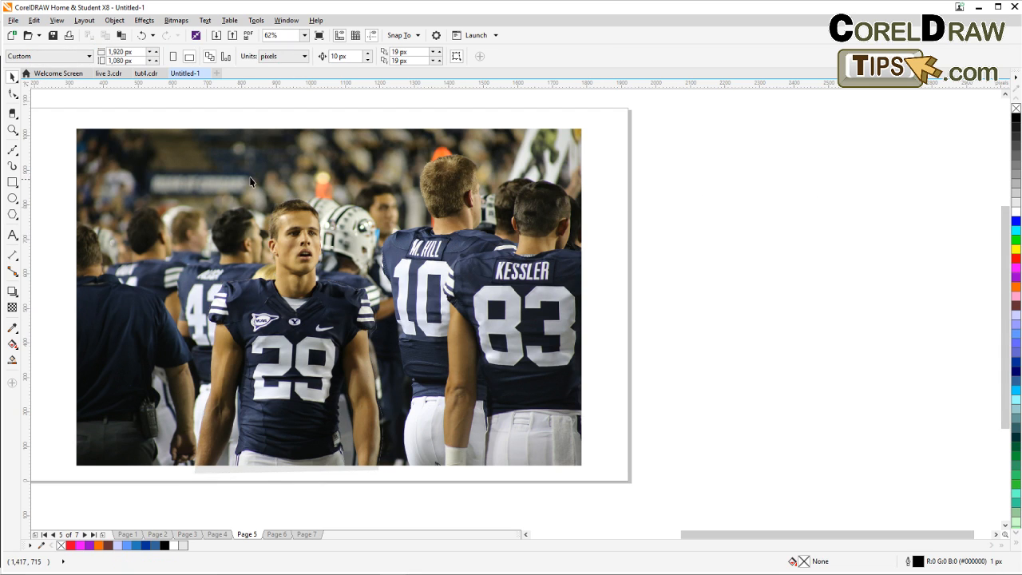
{"action": "left_click", "coordinate": [212, 197]}
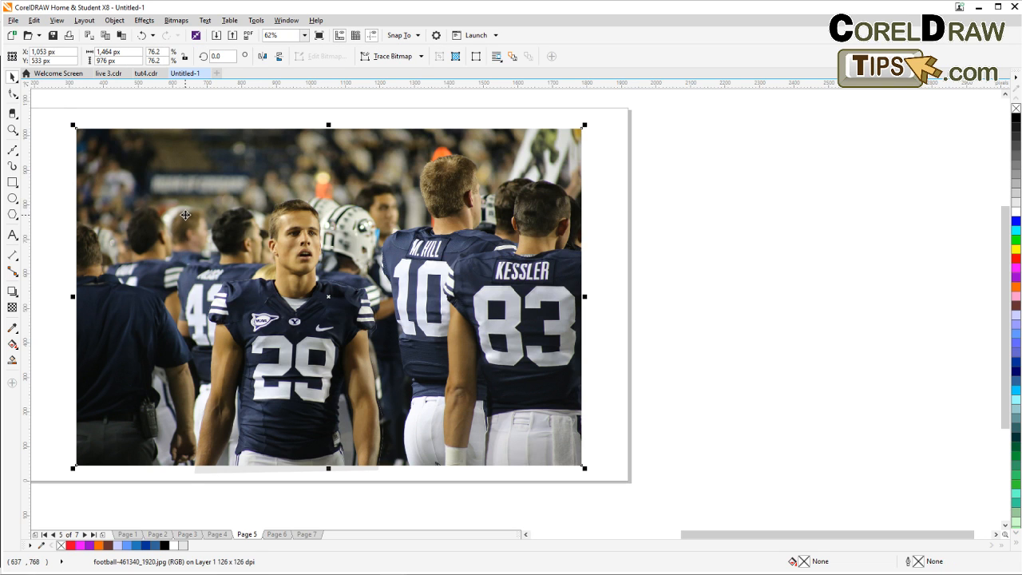
{"action": "left_click", "coordinate": [665, 335]}
Drag the player cut-out off beside the photo, then undo the move.
{"action": "left_click_drag", "start_coordinate": [325, 317], "coordinate": [769, 323]}
{"action": "left_click_drag", "start_coordinate": [794, 410], "coordinate": [842, 457]}
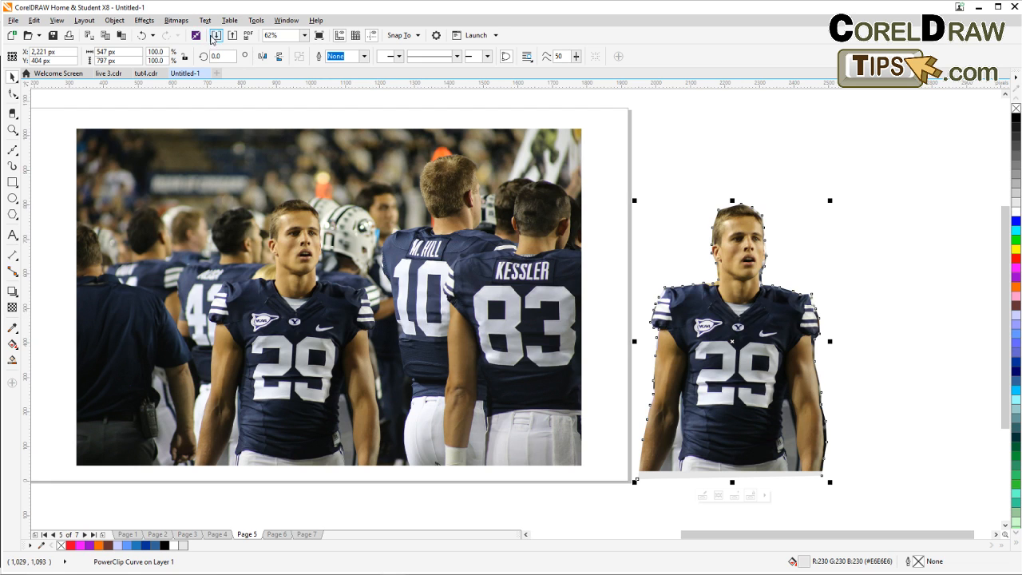
{"action": "left_click", "coordinate": [144, 37]}
{"action": "left_click", "coordinate": [146, 38]}
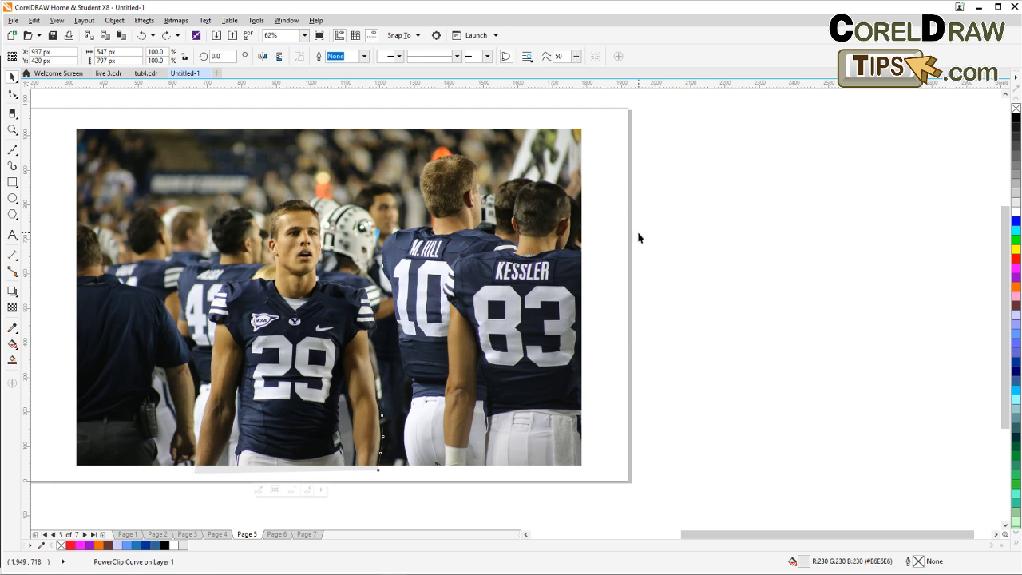
Apply a Gaussian Blur with a 4.0 pixel radius to the background photo.
{"action": "left_click", "coordinate": [300, 154]}
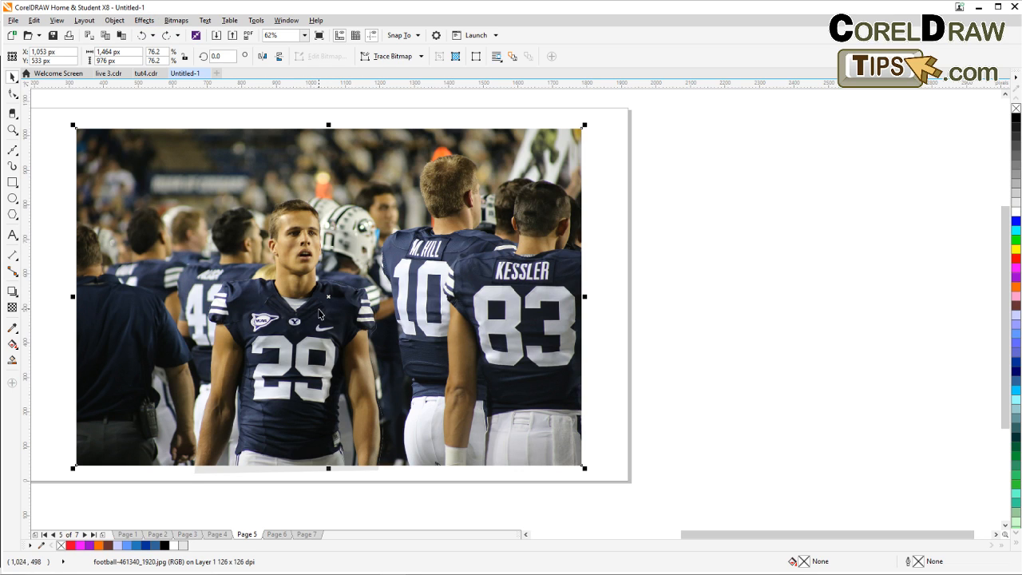
{"action": "left_click", "coordinate": [175, 20]}
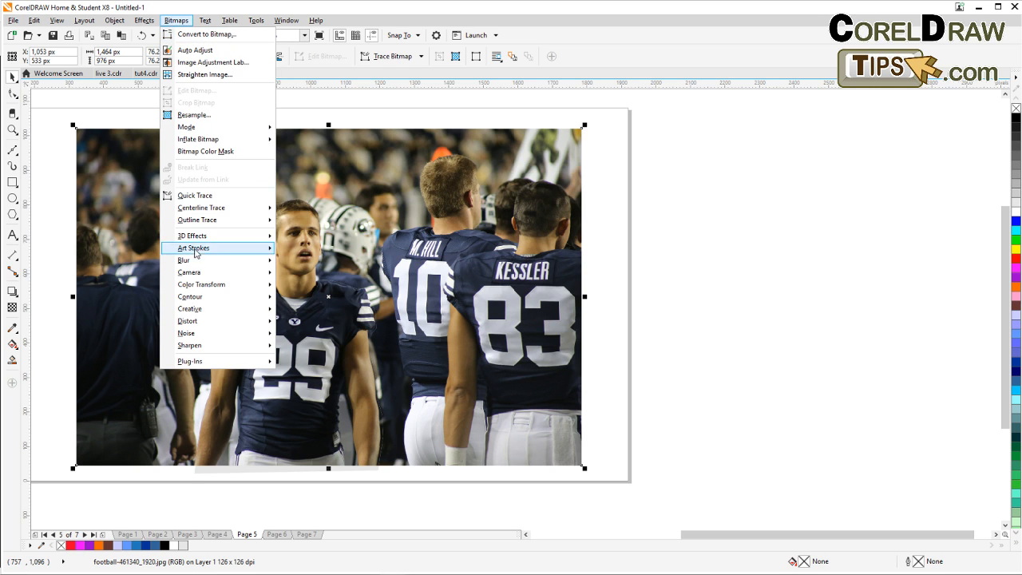
{"action": "mouse_move", "coordinate": [200, 265]}
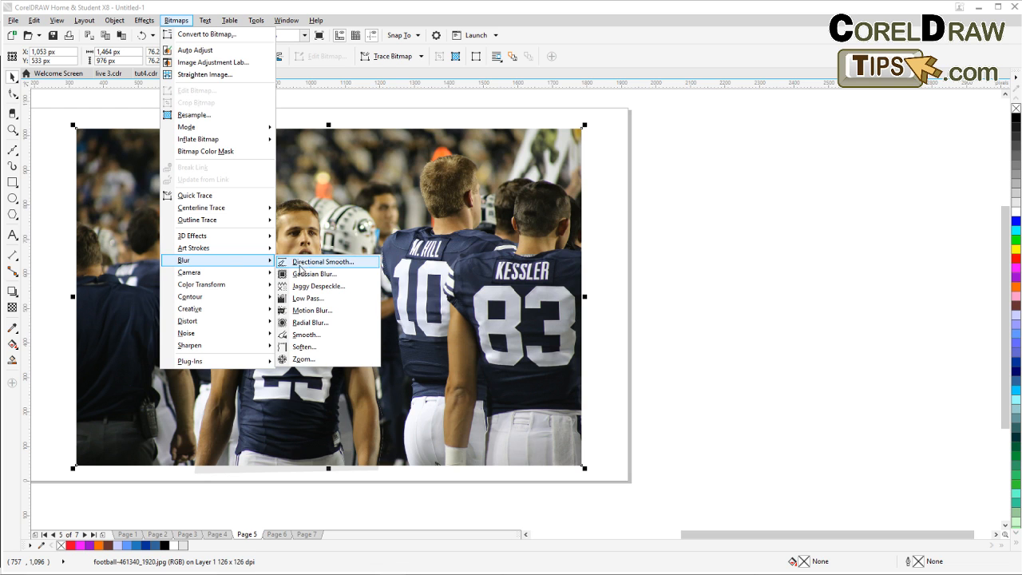
{"action": "left_click", "coordinate": [328, 275]}
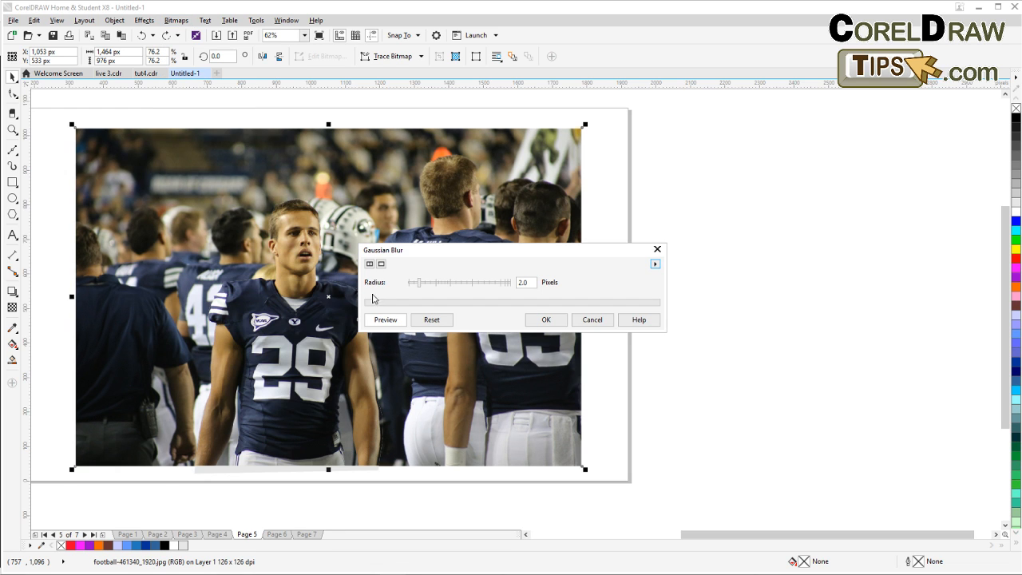
{"action": "left_click_drag", "start_coordinate": [441, 256], "coordinate": [632, 223]}
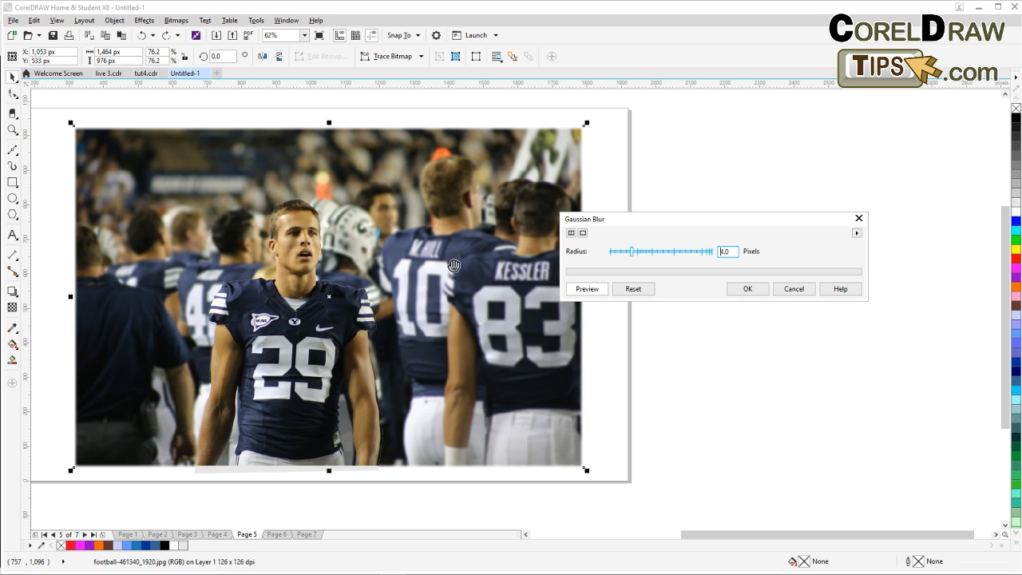
{"action": "left_click", "coordinate": [748, 290]}
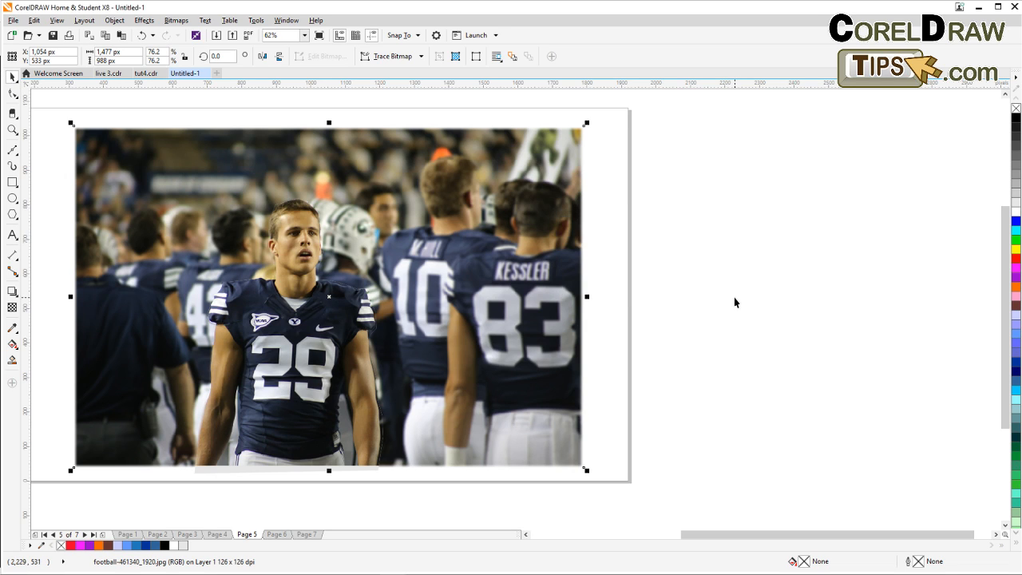
Import football-461340_1920 again and place it at about 1475 × 983 px beside the blurred photo.
{"action": "scroll", "coordinate": [734, 297], "scroll_direction": "down", "scroll_amount": 1}
{"action": "left_click_drag", "start_coordinate": [730, 301], "coordinate": [535, 304]}
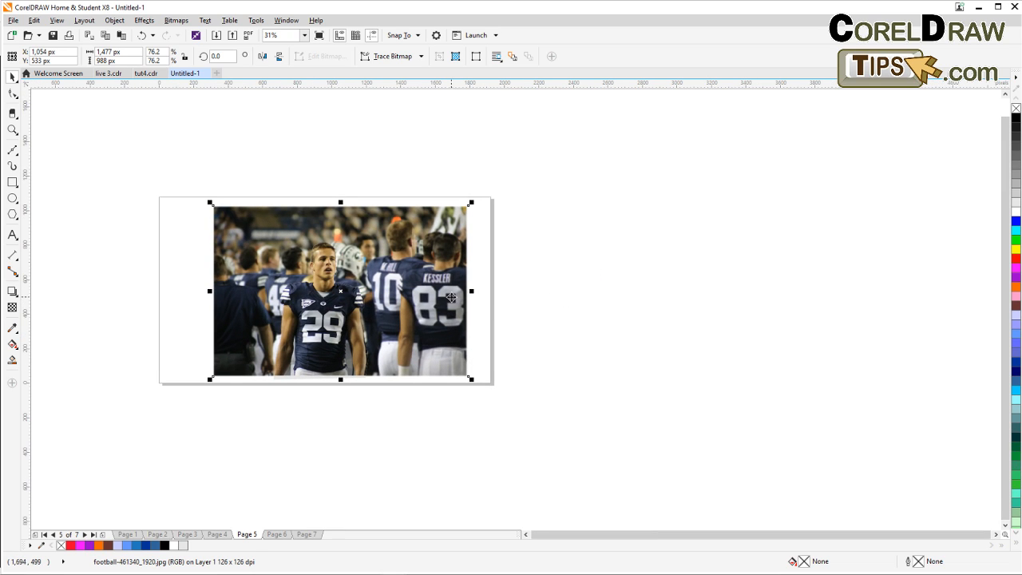
{"action": "left_click", "coordinate": [577, 313]}
{"action": "left_click", "coordinate": [432, 292]}
{"action": "left_click", "coordinate": [572, 283]}
{"action": "left_click", "coordinate": [216, 35]}
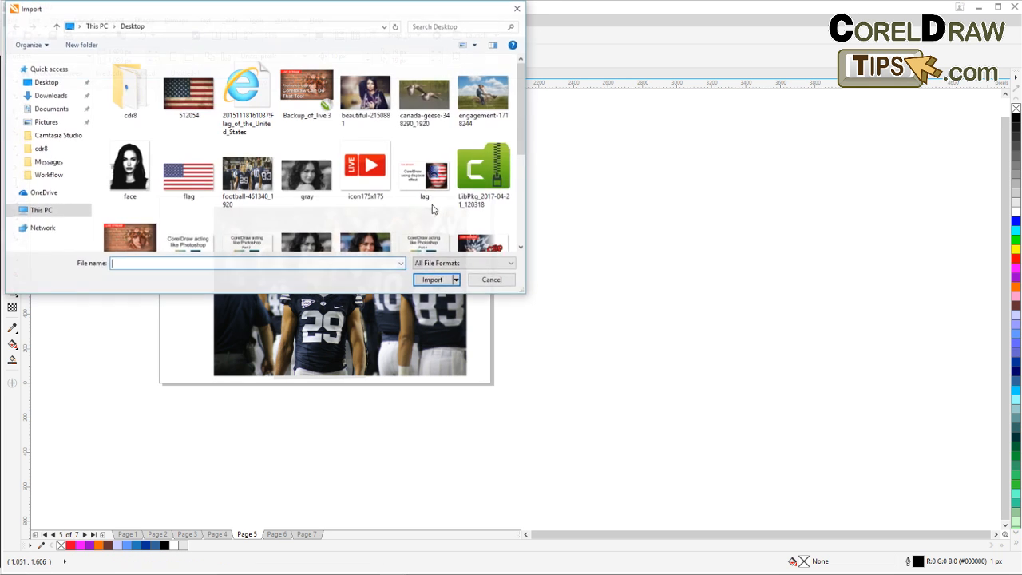
{"action": "scroll", "coordinate": [479, 224], "scroll_direction": "down", "scroll_amount": 5}
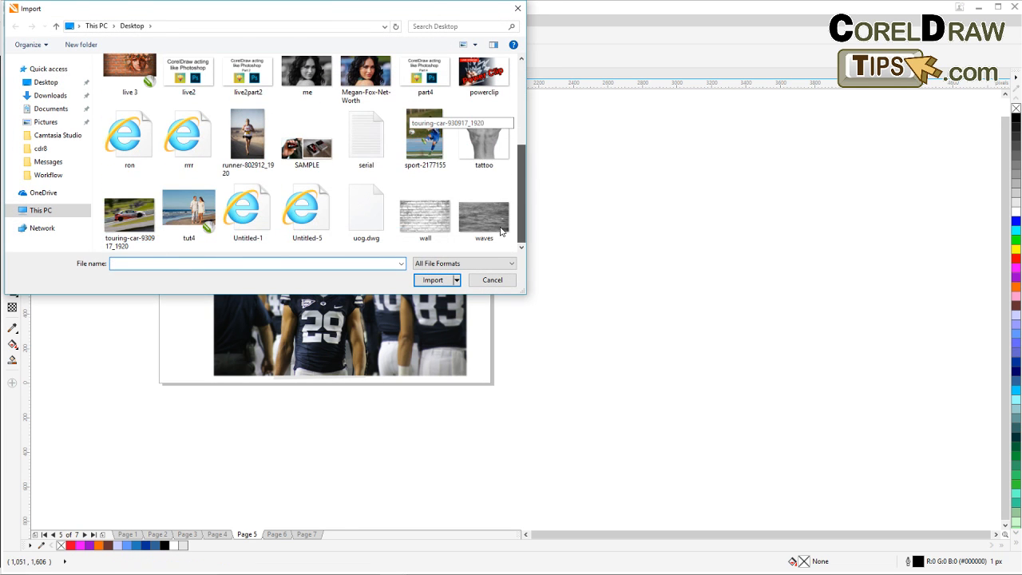
{"action": "scroll", "coordinate": [504, 202], "scroll_direction": "up", "scroll_amount": 5}
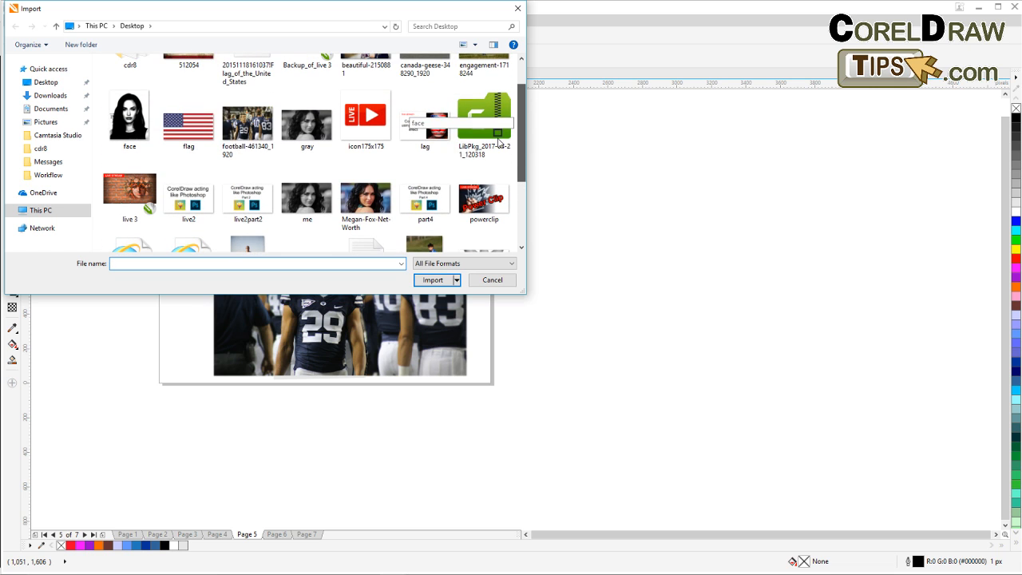
{"action": "double_click", "coordinate": [242, 132]}
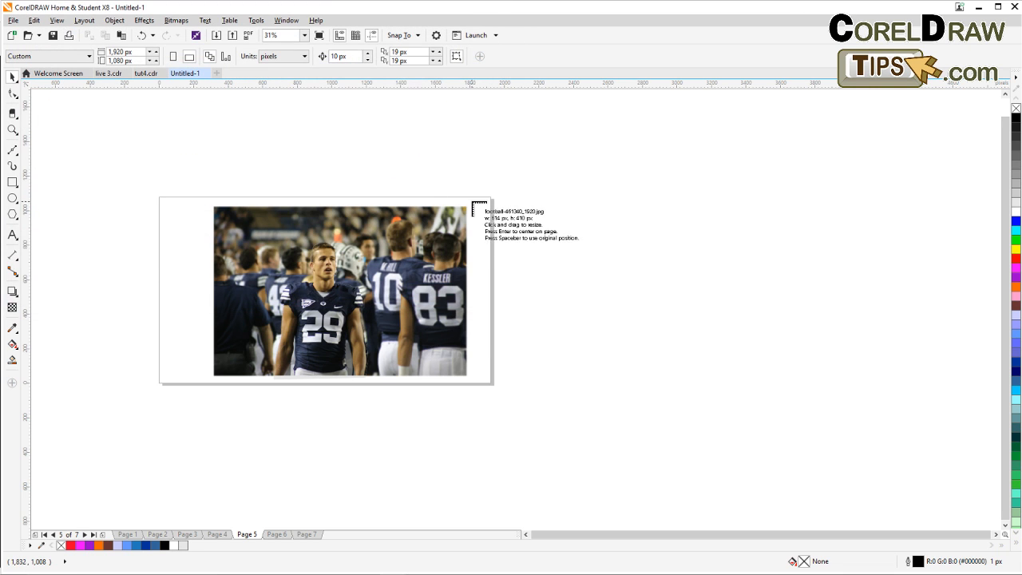
{"action": "left_click", "coordinate": [491, 209]}
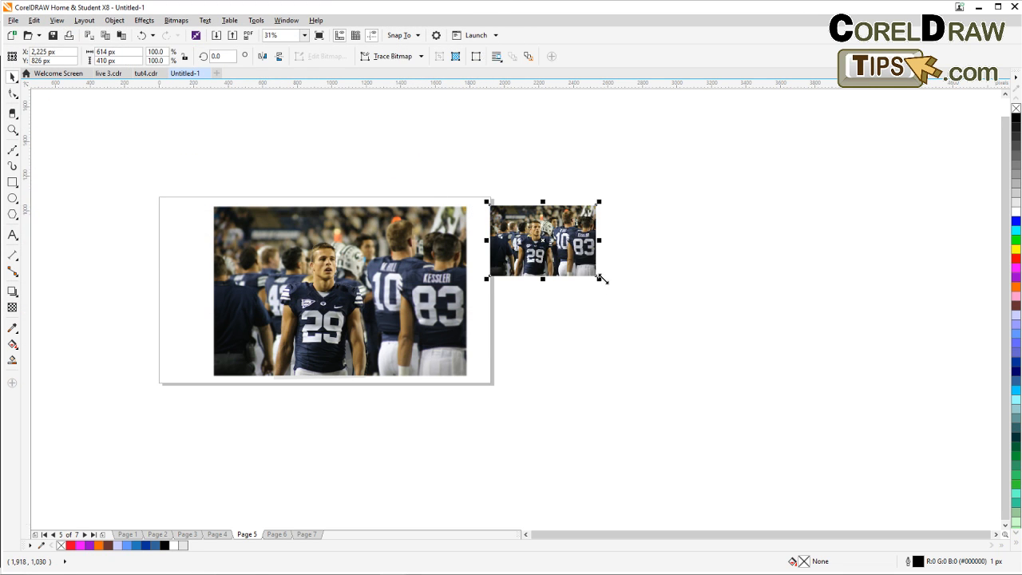
{"action": "left_click_drag", "start_coordinate": [598, 277], "coordinate": [752, 381]}
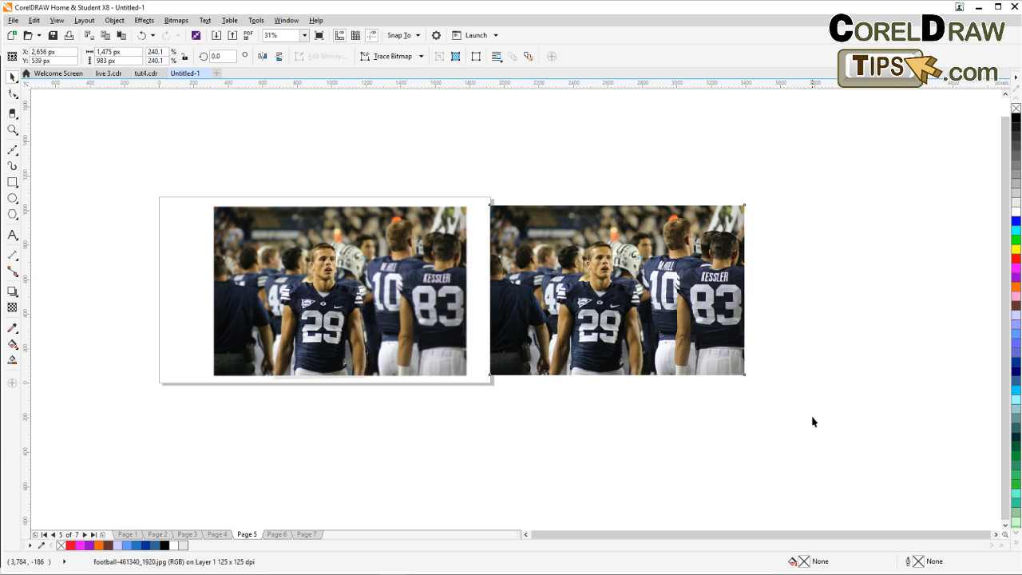
Delete the re-imported football photo.
{"action": "left_click", "coordinate": [812, 420]}
{"action": "key", "text": "F4"}
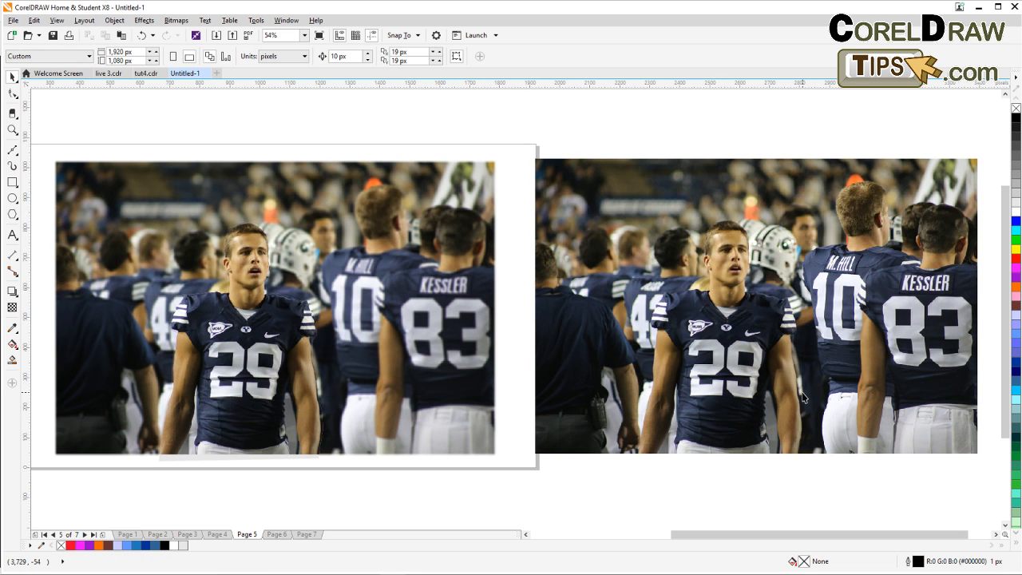
{"action": "left_click_drag", "start_coordinate": [606, 356], "coordinate": [622, 319]}
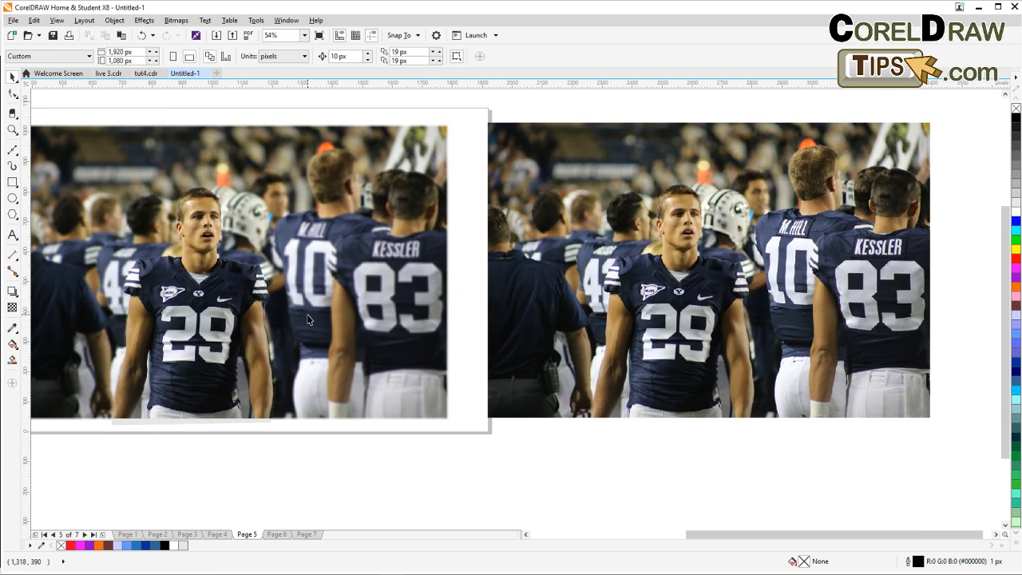
{"action": "left_click_drag", "start_coordinate": [191, 276], "coordinate": [241, 288]}
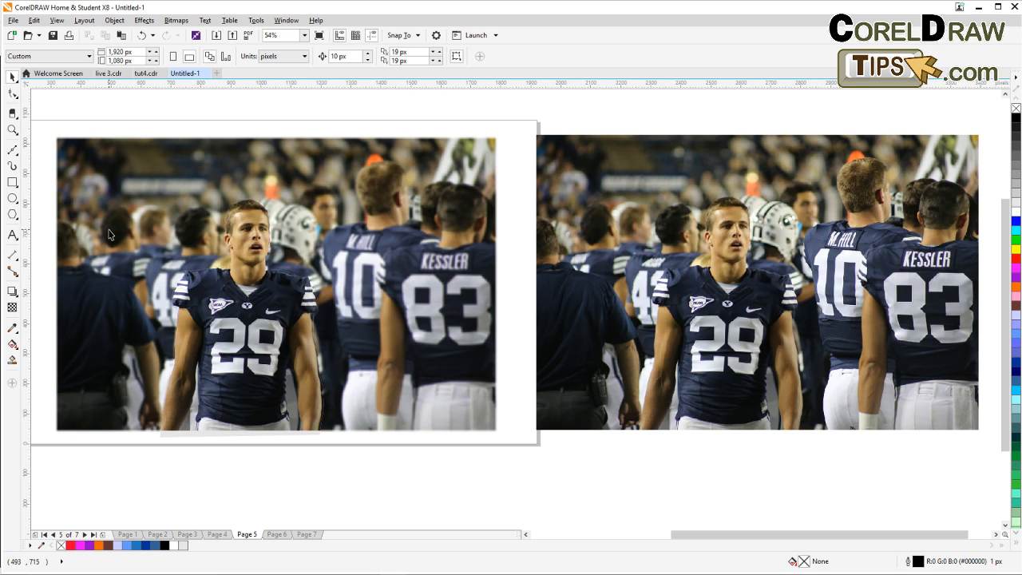
{"action": "left_click", "coordinate": [681, 367]}
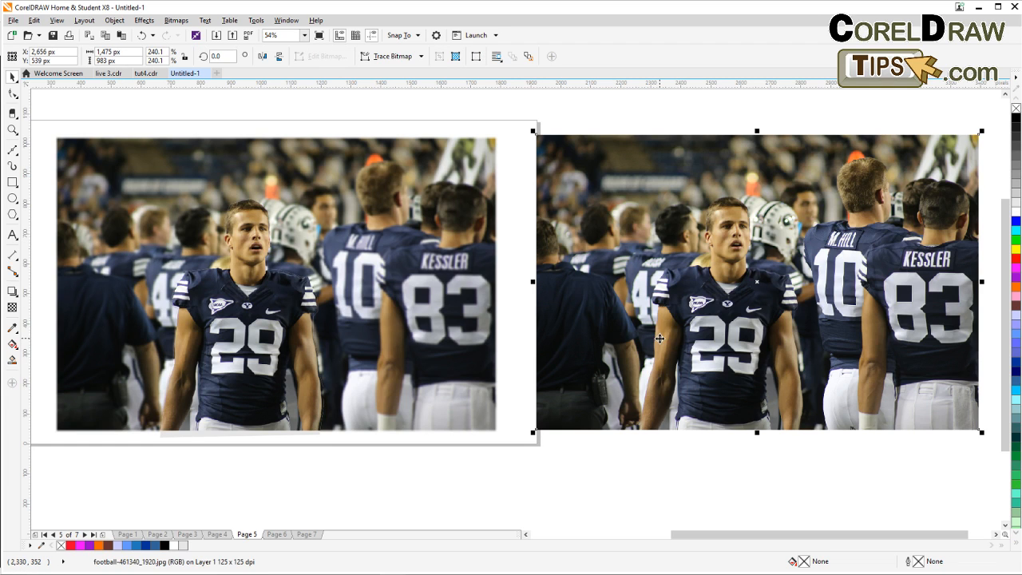
{"action": "key", "text": "Delete"}
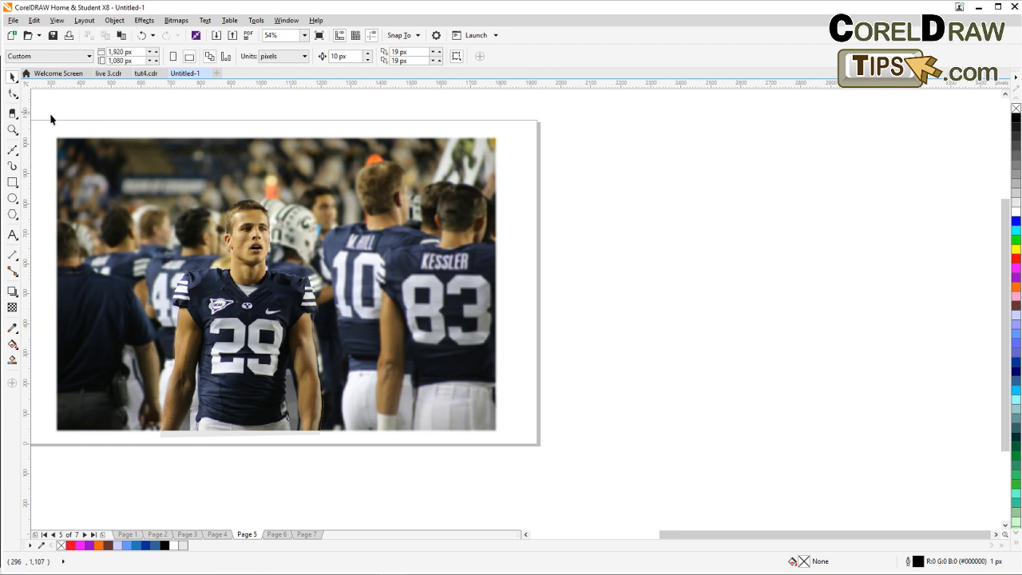
Select the blurred photo together with the player cut-out and move them beside the page.
{"action": "left_click_drag", "start_coordinate": [51, 114], "coordinate": [562, 464]}
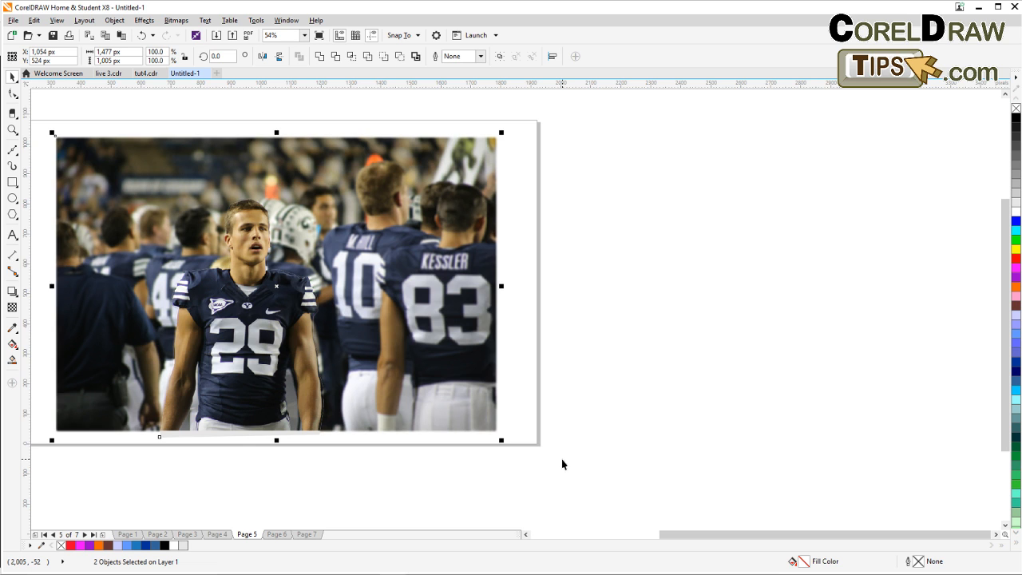
{"action": "left_click_drag", "start_coordinate": [444, 360], "coordinate": [871, 351]}
{"action": "left_click_drag", "start_coordinate": [876, 499], "coordinate": [598, 507]}
{"action": "left_click", "coordinate": [773, 388]}
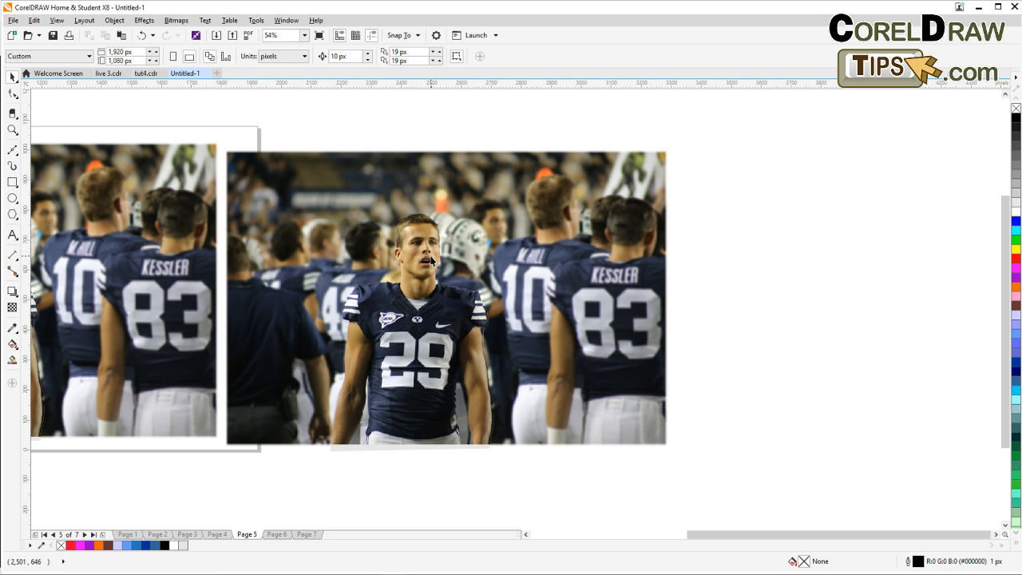
Remove the fill from the player cut-out's PowerClip frame so its grey strip disappears.
{"action": "left_click_drag", "start_coordinate": [424, 288], "coordinate": [532, 271]}
{"action": "left_click", "coordinate": [512, 294]}
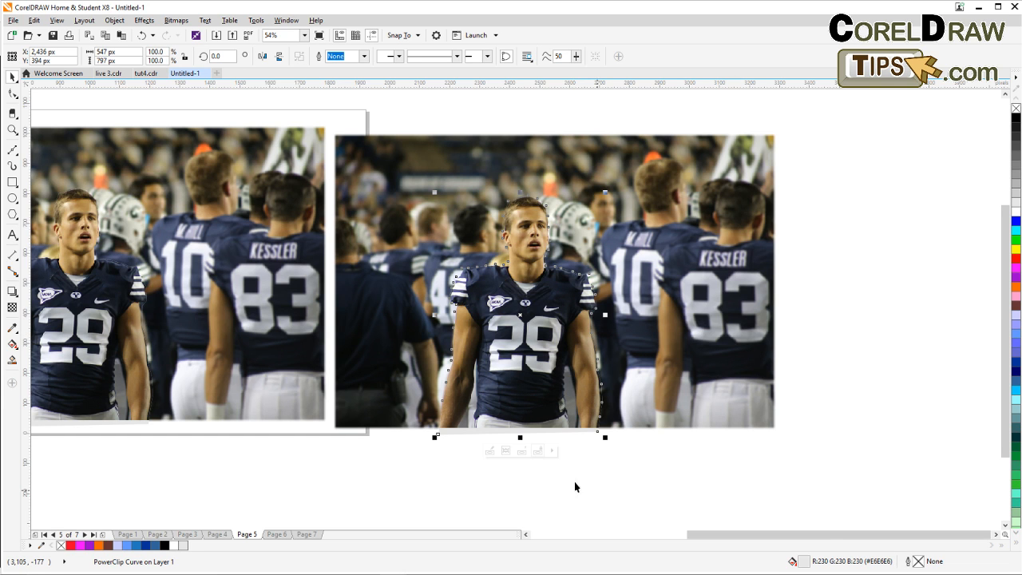
{"action": "left_click", "coordinate": [351, 480]}
{"action": "left_click_drag", "start_coordinate": [366, 478], "coordinate": [706, 465]}
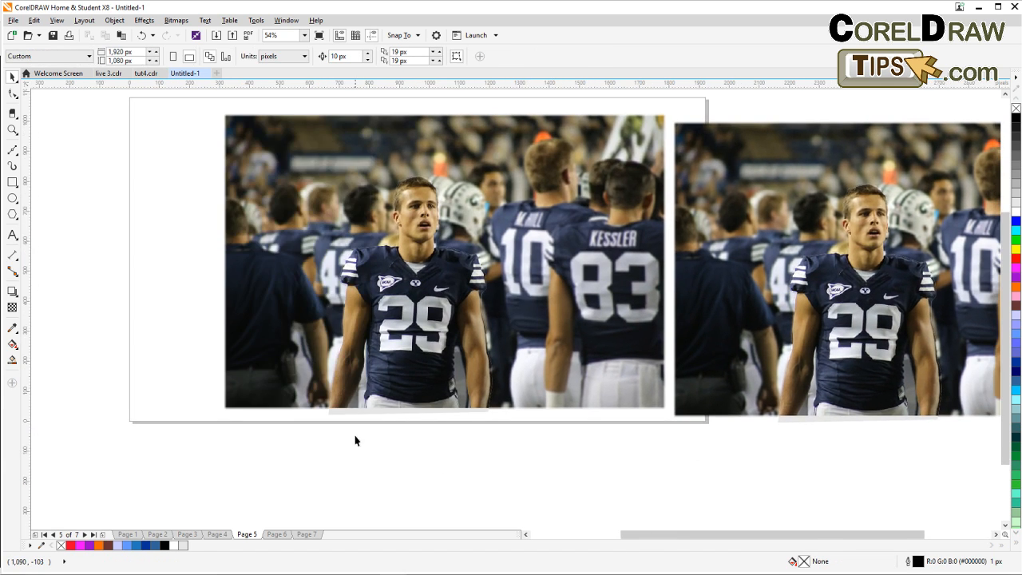
{"action": "scroll", "coordinate": [356, 440], "scroll_direction": "up", "scroll_amount": 4}
{"action": "left_click_drag", "start_coordinate": [376, 445], "coordinate": [331, 358]}
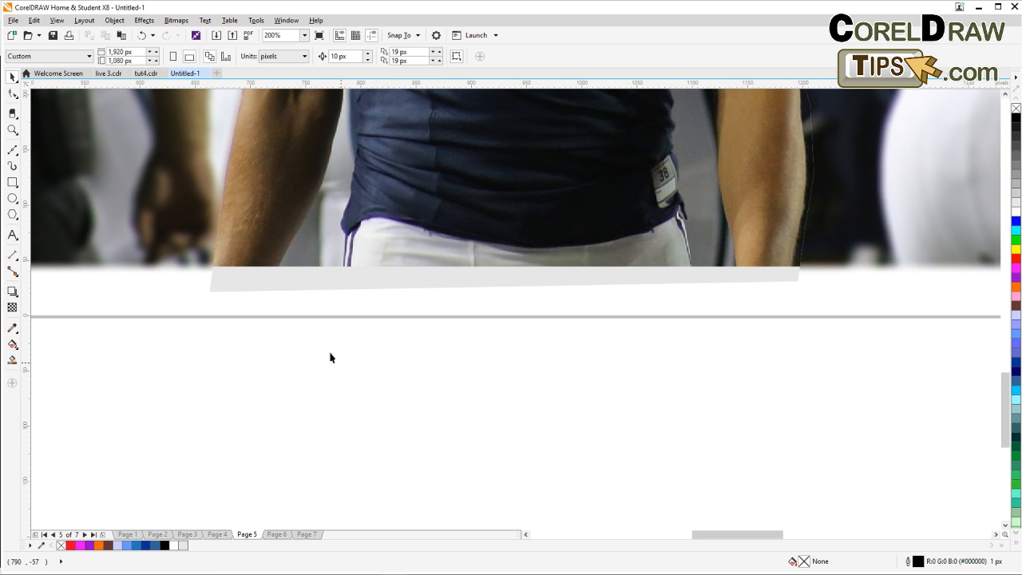
{"action": "left_click", "coordinate": [241, 287]}
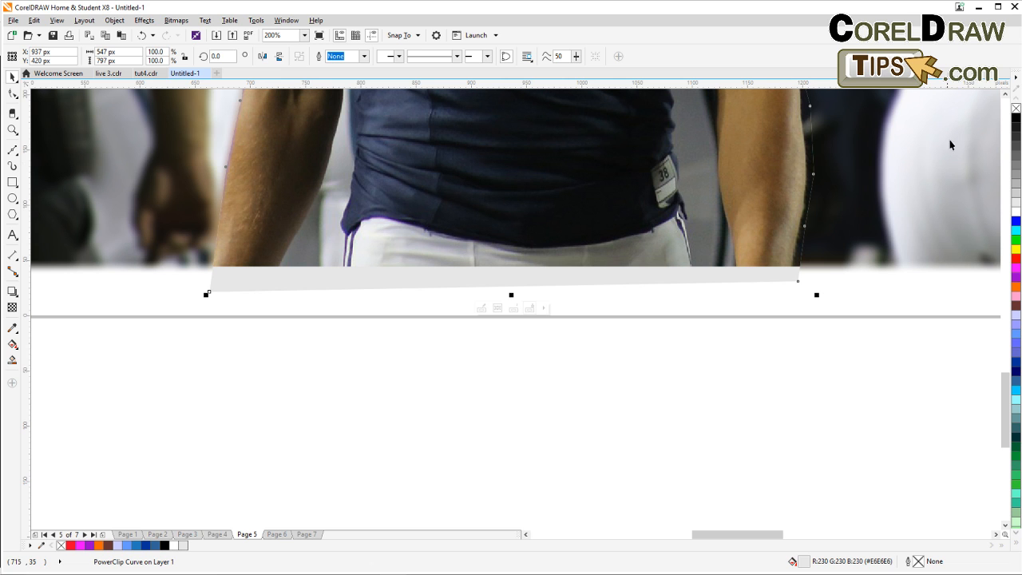
{"action": "left_click", "coordinate": [1016, 110]}
Give the player cut-out an 8 px white outline.
{"action": "scroll", "coordinate": [911, 340], "scroll_direction": "down", "scroll_amount": 3}
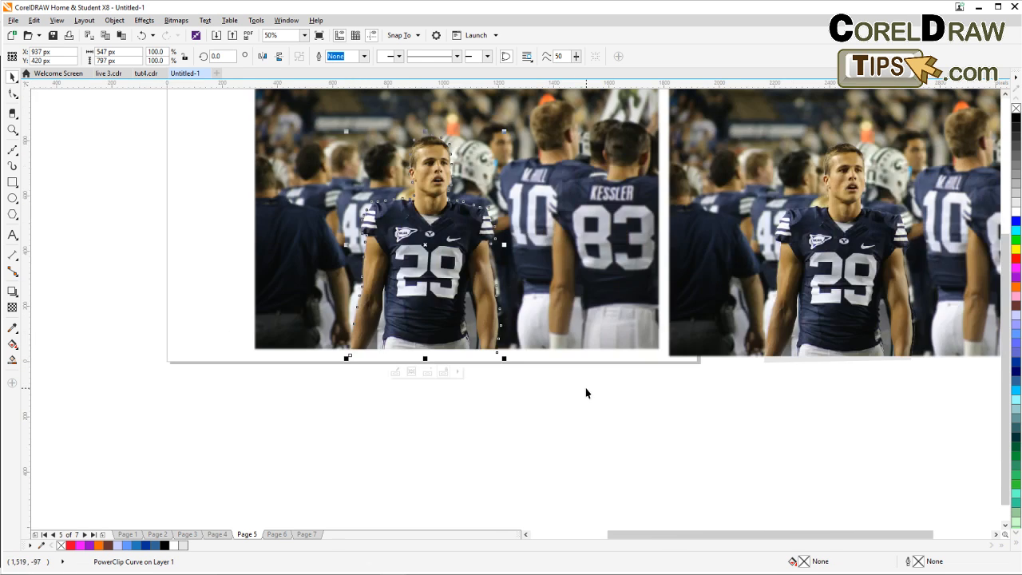
{"action": "left_click_drag", "start_coordinate": [586, 388], "coordinate": [382, 378]}
{"action": "left_click", "coordinate": [579, 351]}
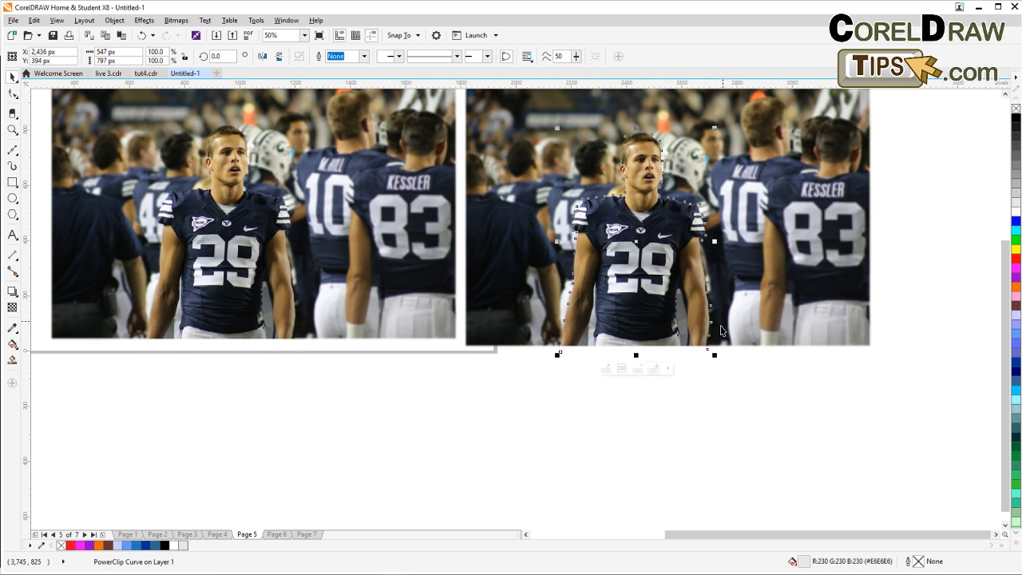
{"action": "double_click", "coordinate": [911, 562]}
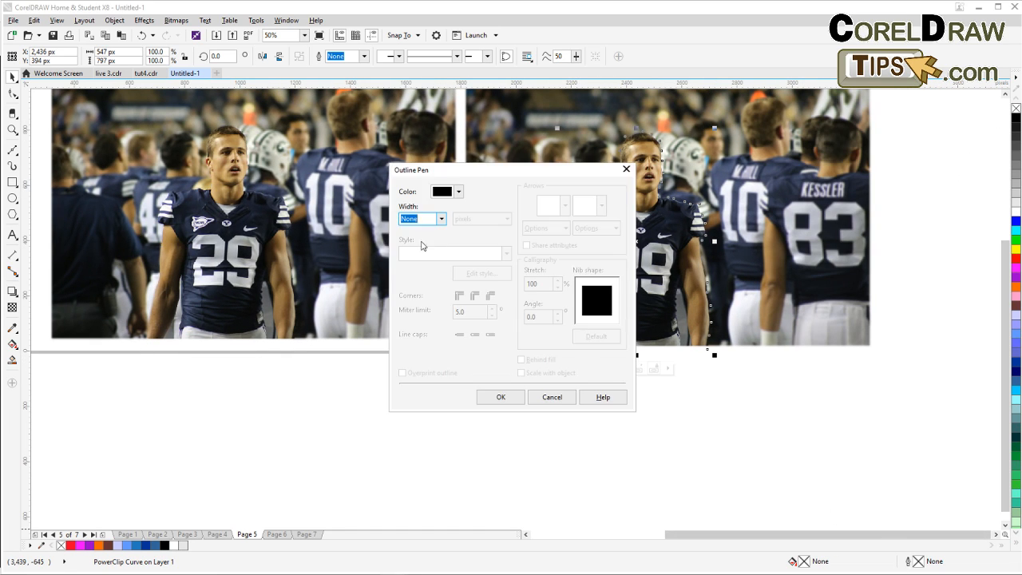
{"action": "left_click", "coordinate": [441, 218]}
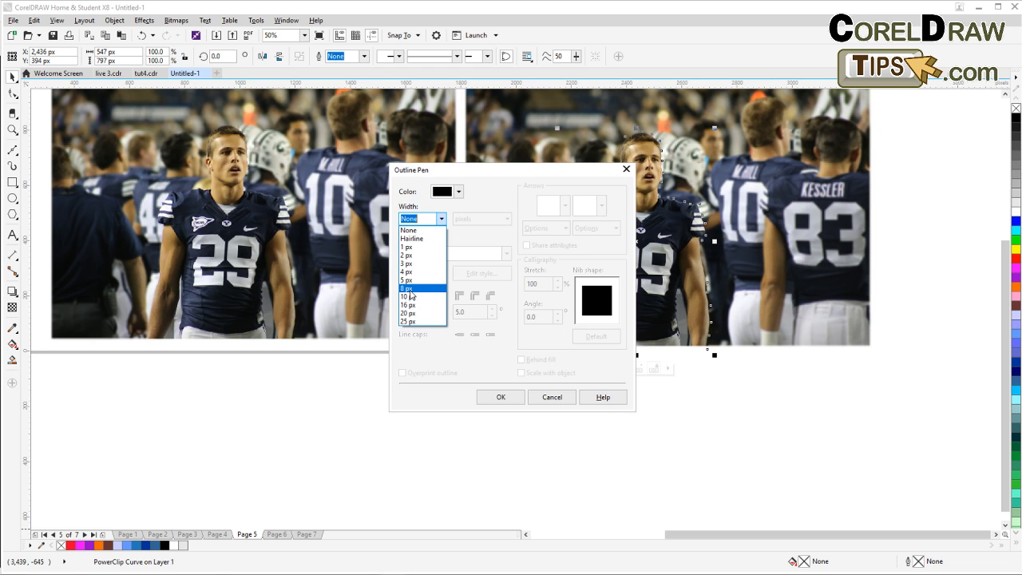
{"action": "left_click", "coordinate": [409, 289]}
{"action": "left_click", "coordinate": [458, 192]}
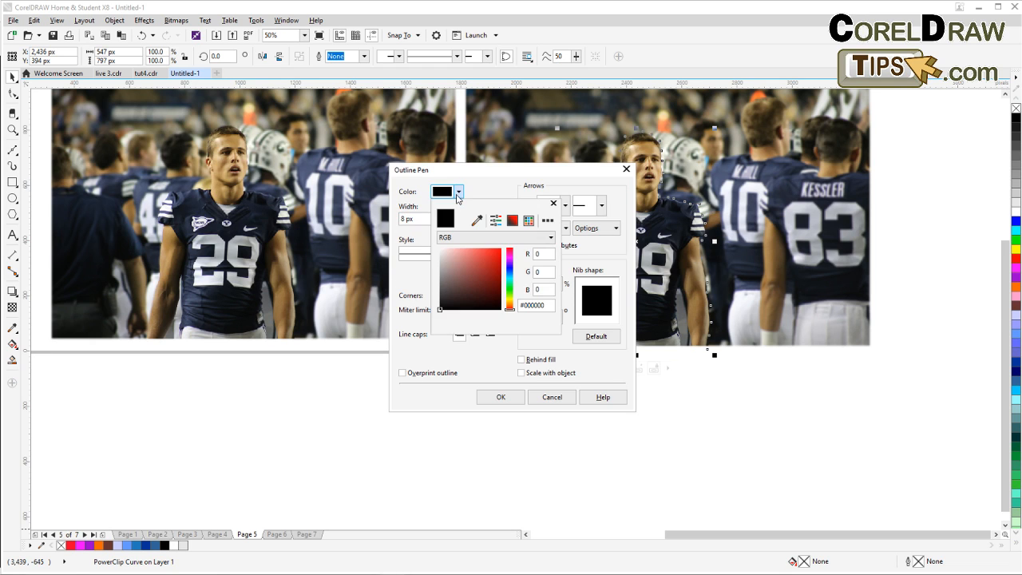
{"action": "left_click_drag", "start_coordinate": [460, 255], "coordinate": [433, 246]}
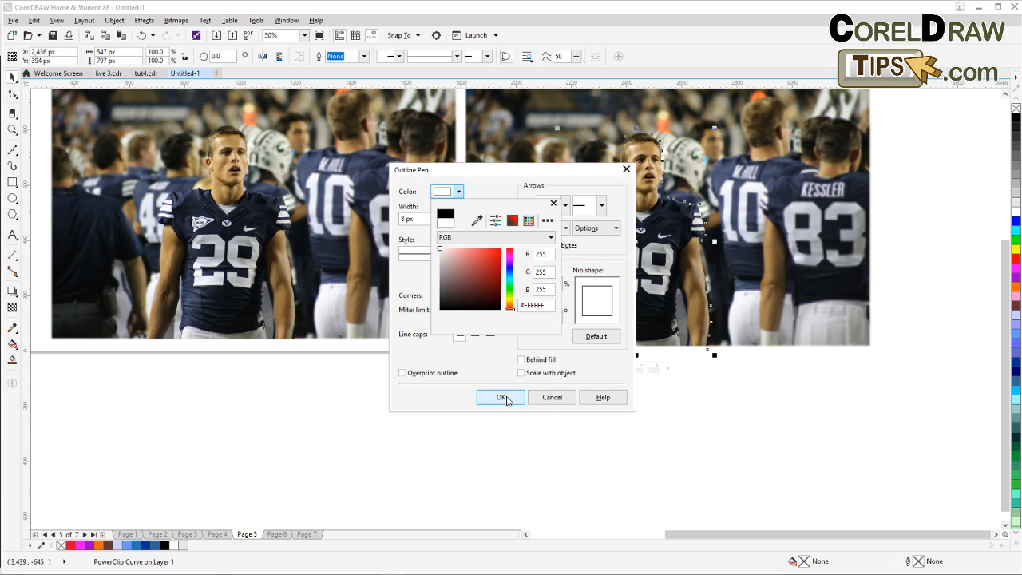
{"action": "left_click", "coordinate": [505, 398]}
{"action": "left_click", "coordinate": [505, 398]}
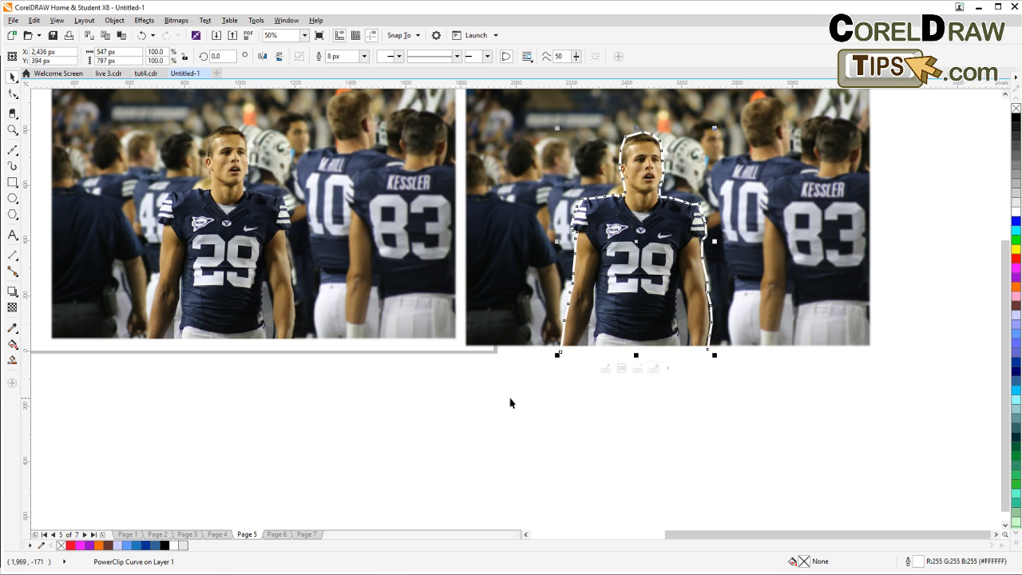
Add a drop shadow to the player cut-out, offset down and to the right.
{"action": "left_click_drag", "start_coordinate": [640, 400], "coordinate": [416, 414]}
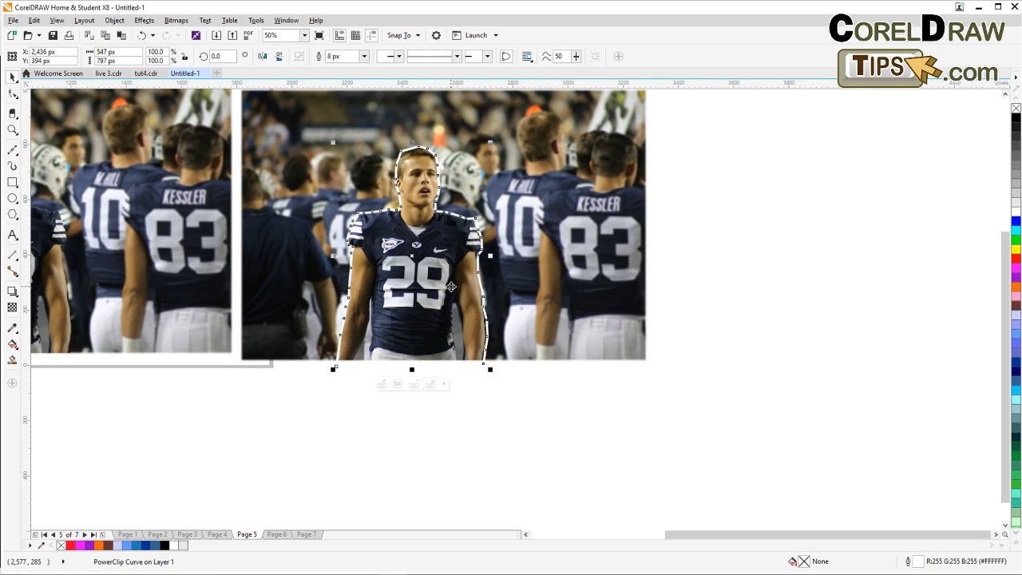
{"action": "left_click_drag", "start_coordinate": [406, 277], "coordinate": [411, 311]}
{"action": "left_click", "coordinate": [554, 452]}
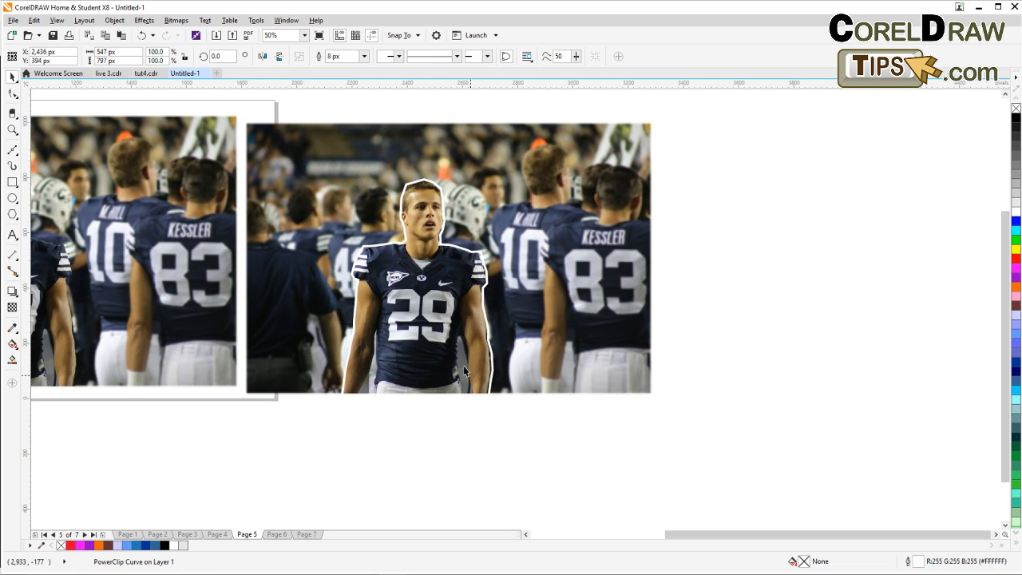
{"action": "left_click", "coordinate": [441, 305]}
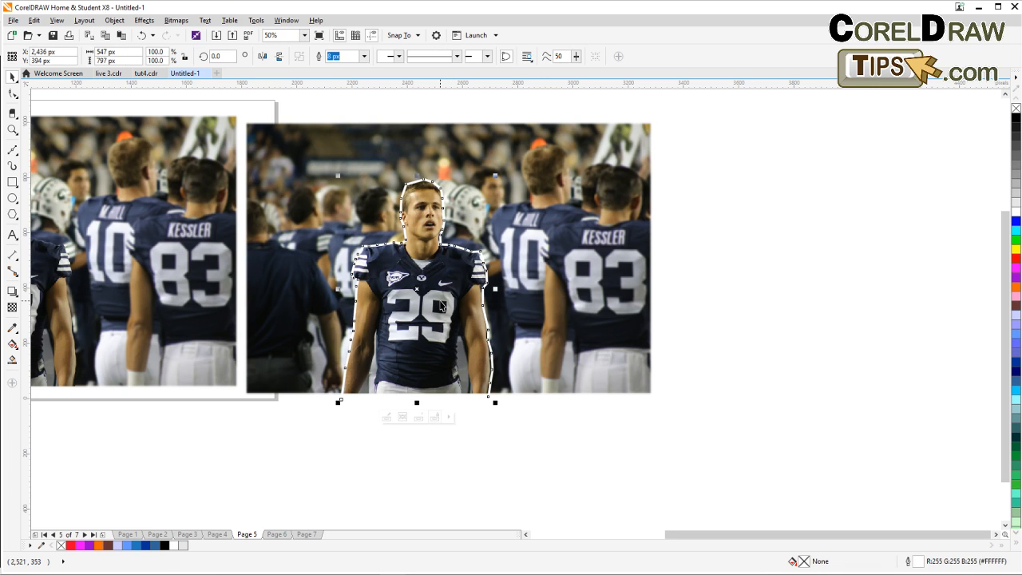
{"action": "left_click", "coordinate": [12, 292]}
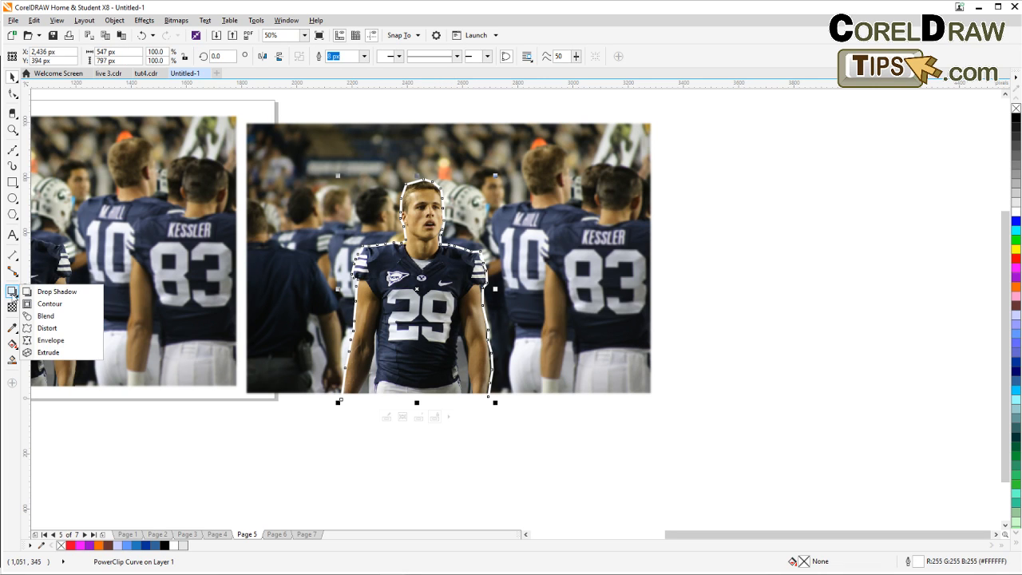
{"action": "left_click", "coordinate": [54, 292]}
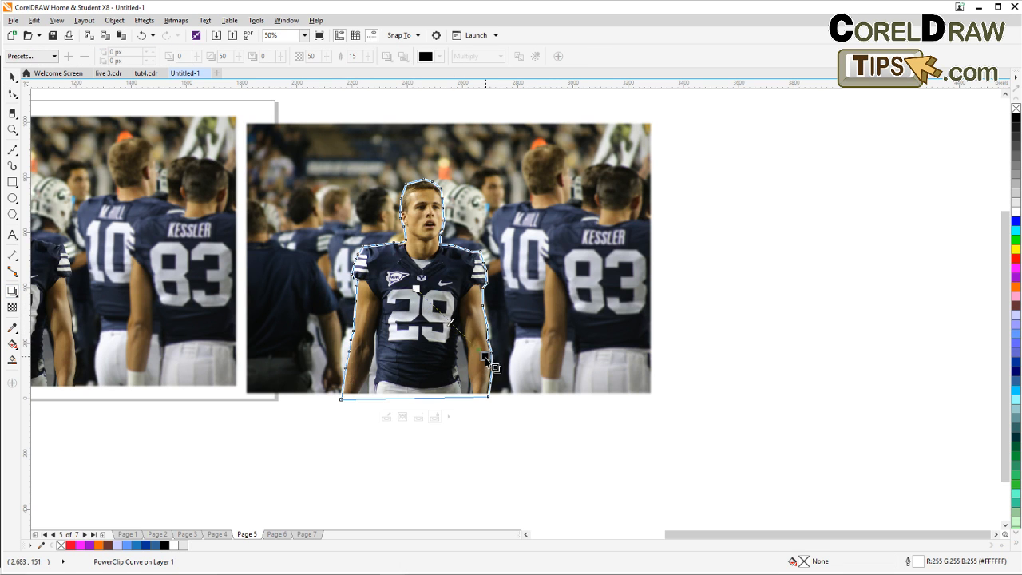
{"action": "left_click_drag", "start_coordinate": [484, 357], "coordinate": [507, 369]}
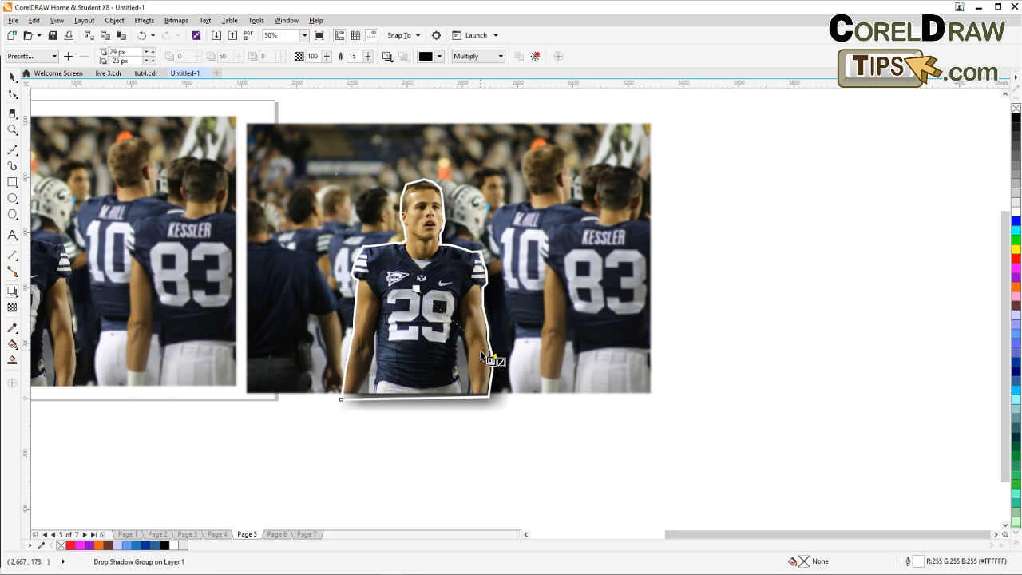
{"action": "left_click", "coordinate": [13, 79]}
{"action": "key", "text": "Escape"}
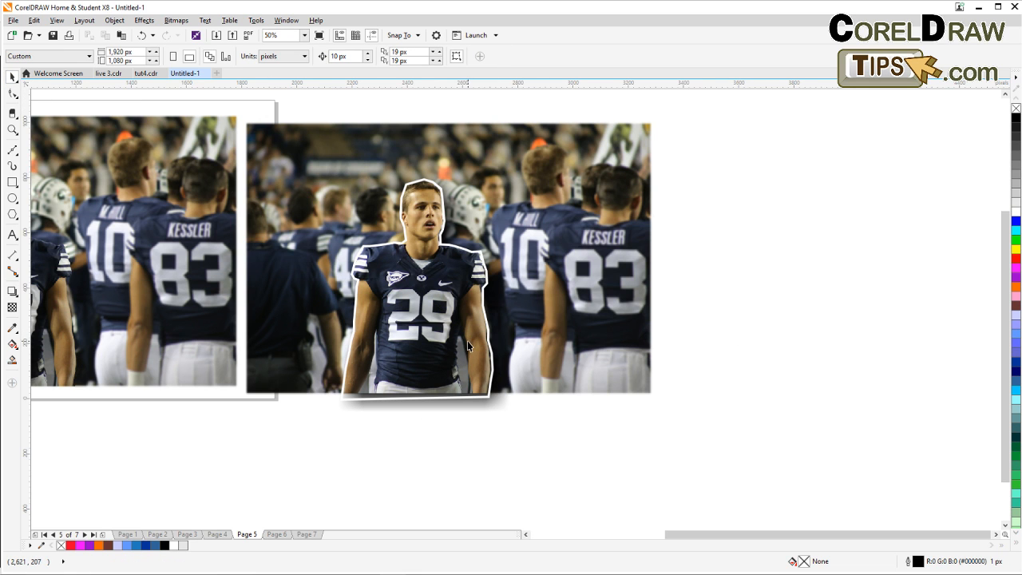
Inspect the cut-out's outline and drop shadow up close.
{"action": "scroll", "coordinate": [468, 342], "scroll_direction": "up", "scroll_amount": 1}
{"action": "scroll", "coordinate": [468, 342], "scroll_direction": "down", "scroll_amount": 1}
{"action": "left_click_drag", "start_coordinate": [468, 342], "coordinate": [445, 373]}
{"action": "left_click", "coordinate": [447, 371]}
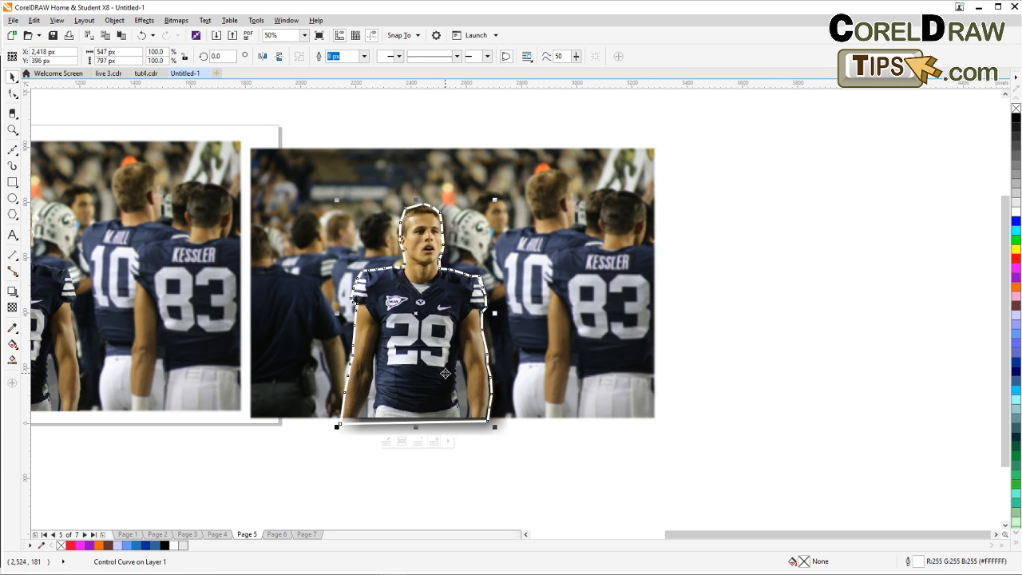
{"action": "left_click", "coordinate": [600, 454]}
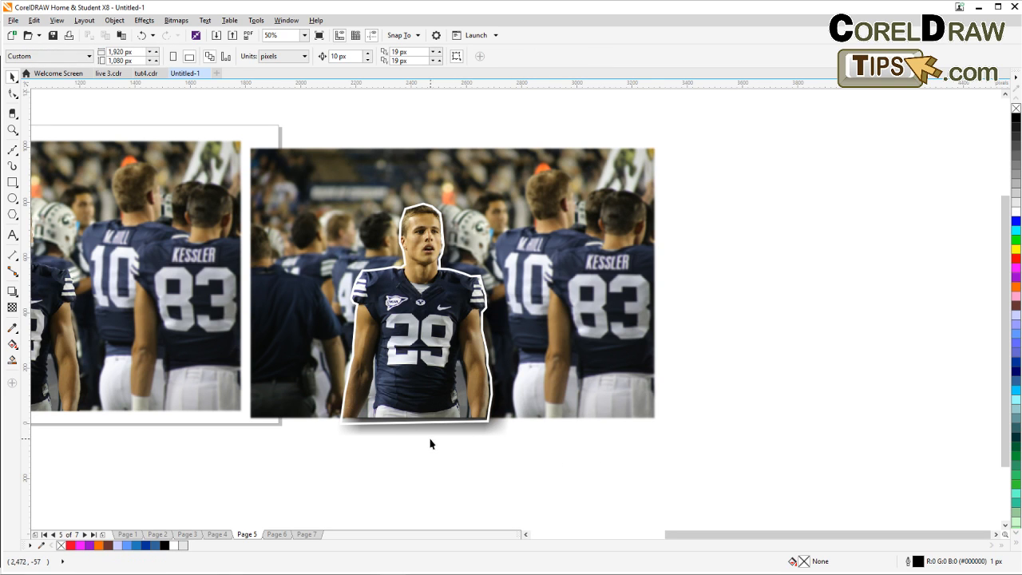
{"action": "scroll", "coordinate": [394, 438], "scroll_direction": "up", "scroll_amount": 2}
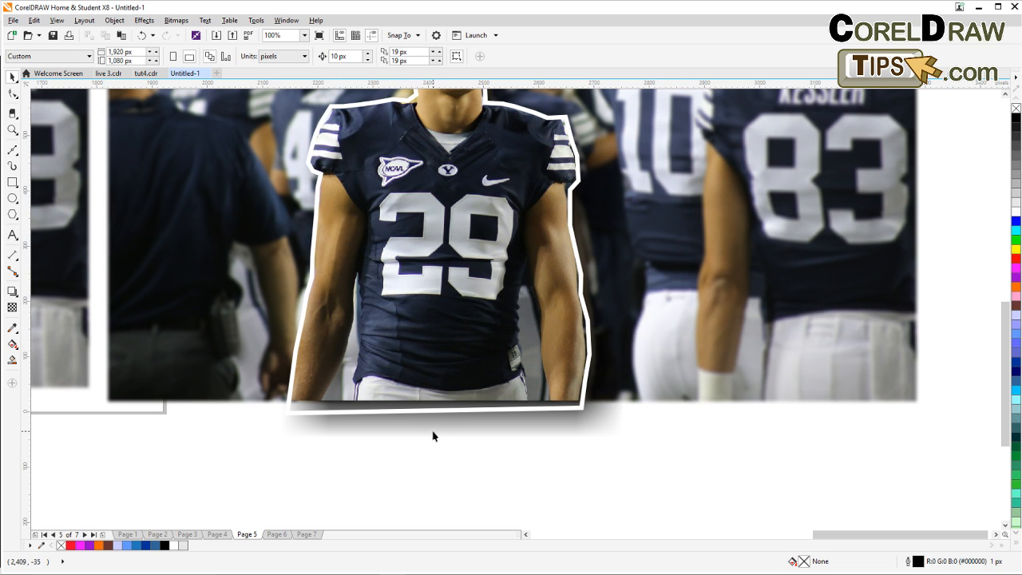
{"action": "scroll", "coordinate": [423, 438], "scroll_direction": "down", "scroll_amount": 2}
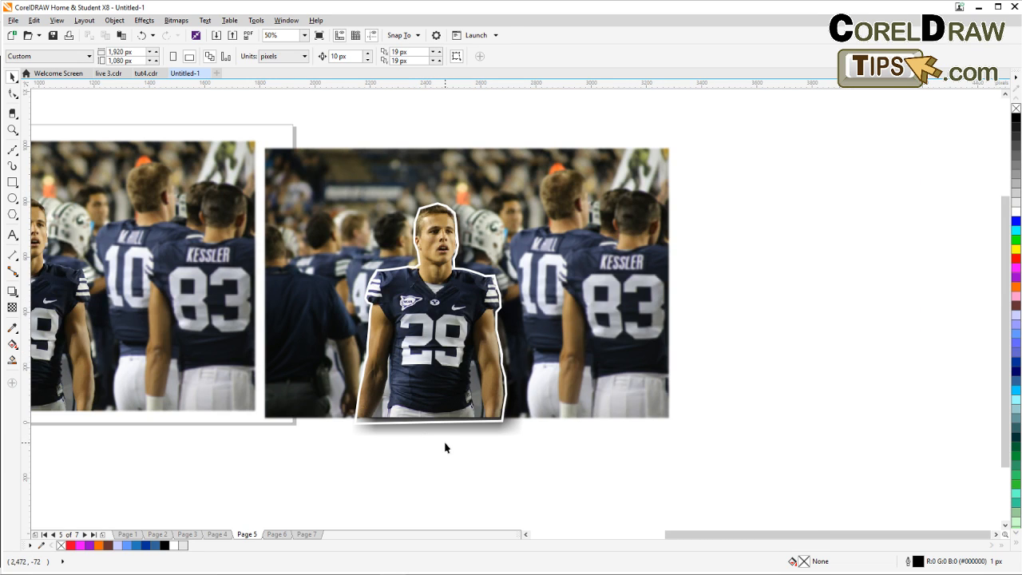
Break the cut-out's drop shadow group apart.
{"action": "left_click", "coordinate": [445, 447]}
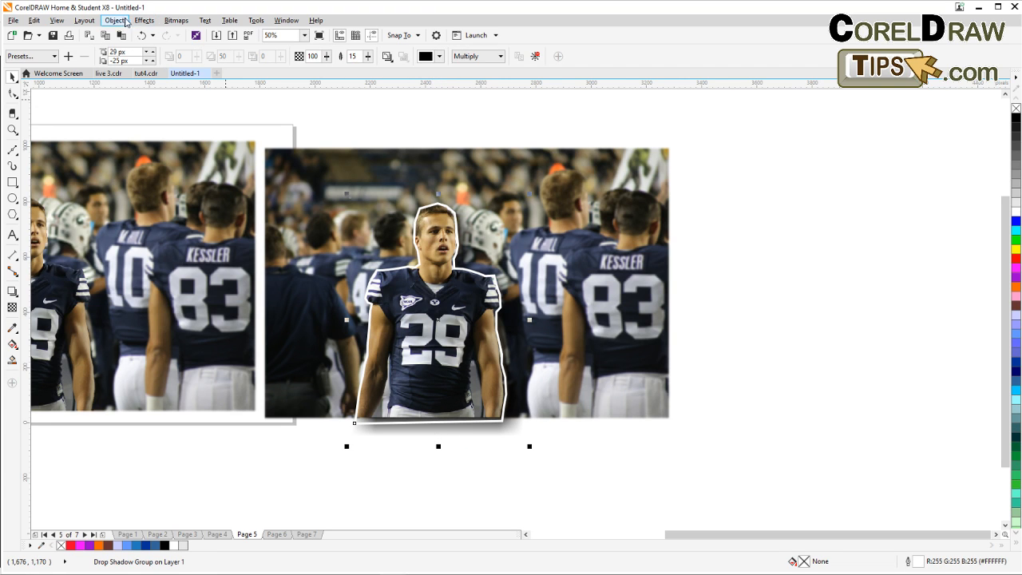
{"action": "left_click", "coordinate": [115, 20]}
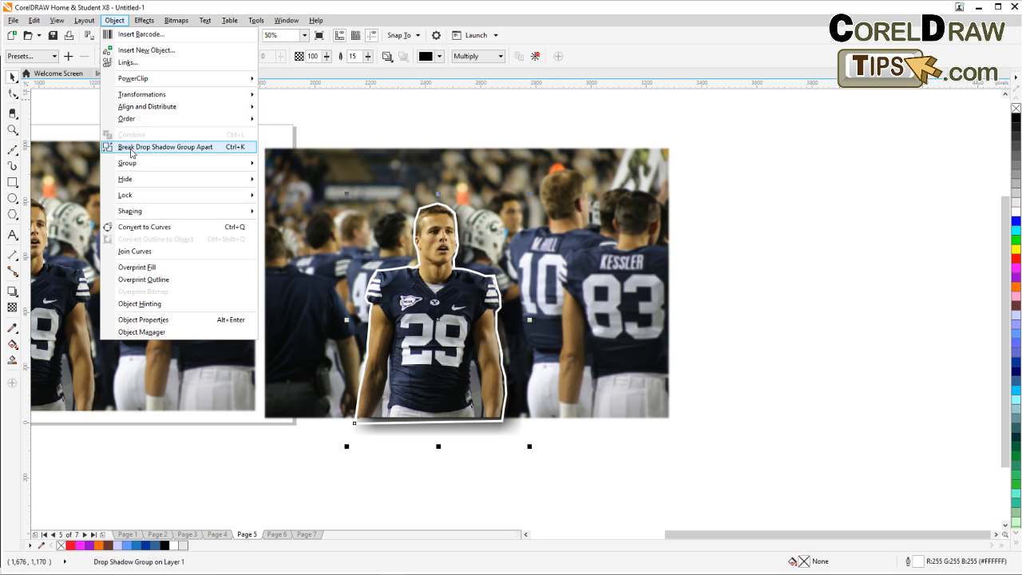
{"action": "left_click", "coordinate": [131, 152]}
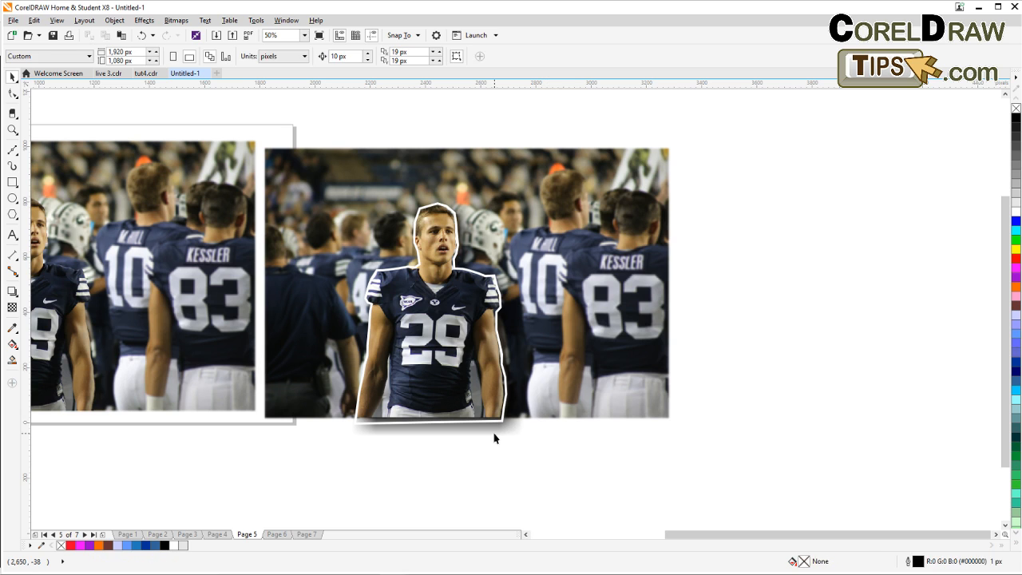
Drag the separated shadow aside, then undo the move.
{"action": "left_click_drag", "start_coordinate": [492, 433], "coordinate": [743, 486]}
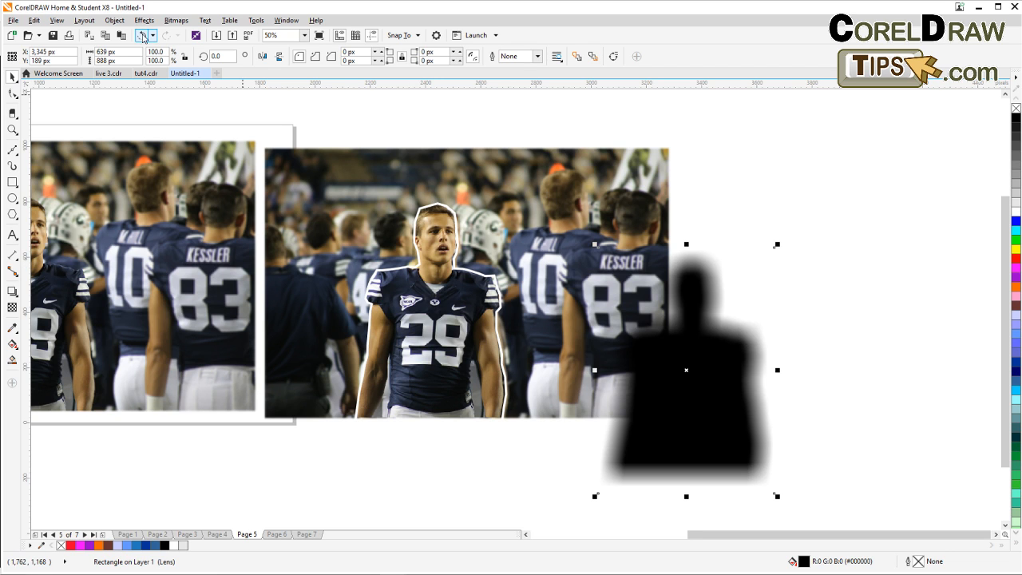
{"action": "left_click", "coordinate": [142, 38]}
Round the shadow rectangle's corners to 6 px with the Shape tool.
{"action": "scroll", "coordinate": [448, 465], "scroll_direction": "up", "scroll_amount": 2}
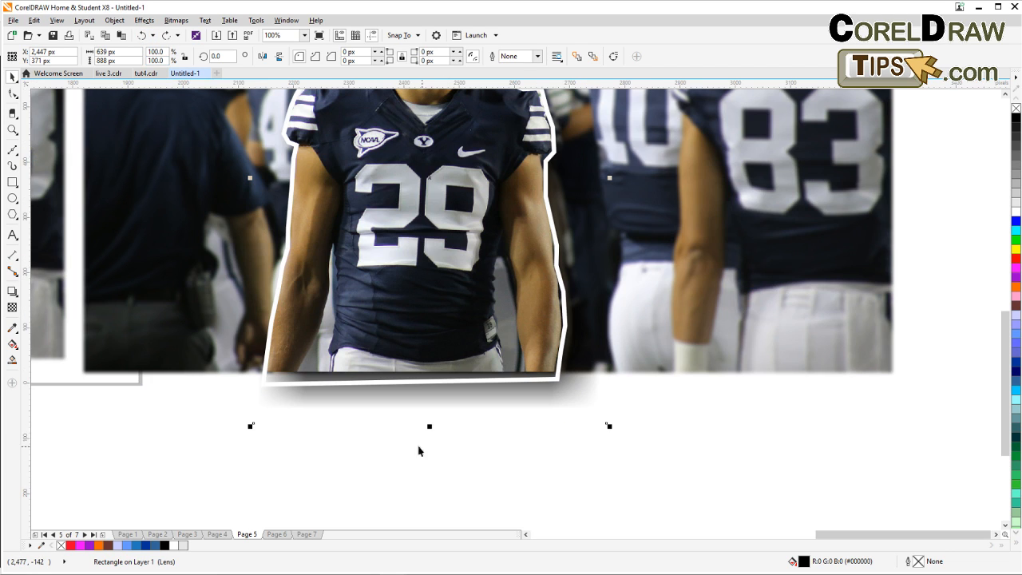
{"action": "left_click", "coordinate": [13, 94]}
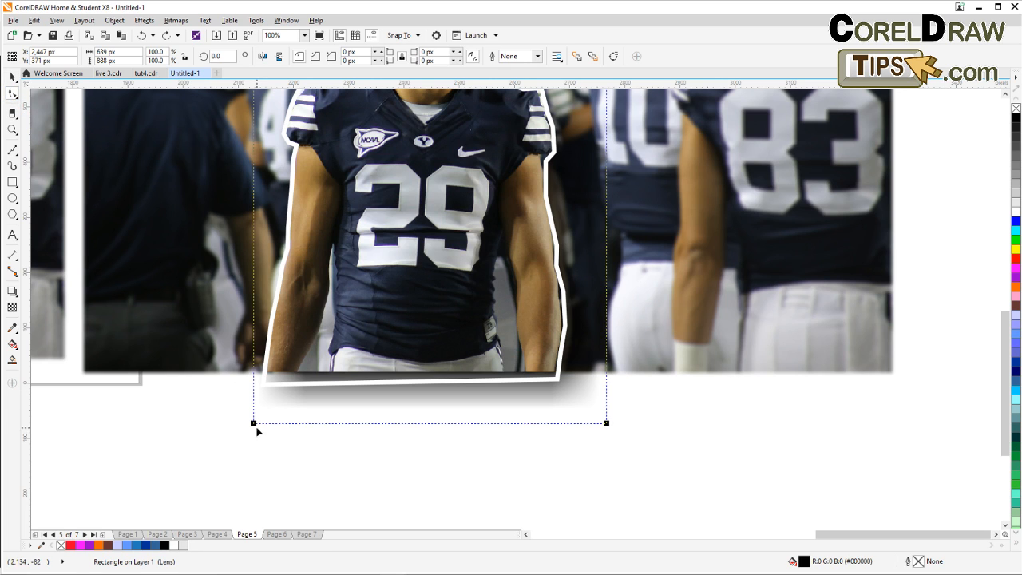
{"action": "left_click_drag", "start_coordinate": [254, 423], "coordinate": [250, 396]}
{"action": "left_click_drag", "start_coordinate": [253, 384], "coordinate": [256, 422]}
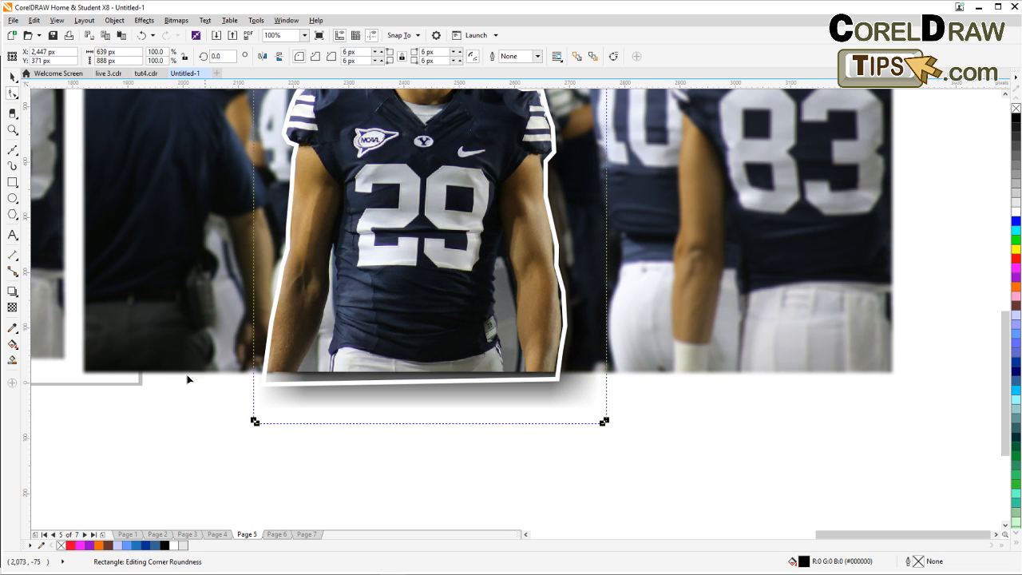
{"action": "left_click", "coordinate": [12, 76]}
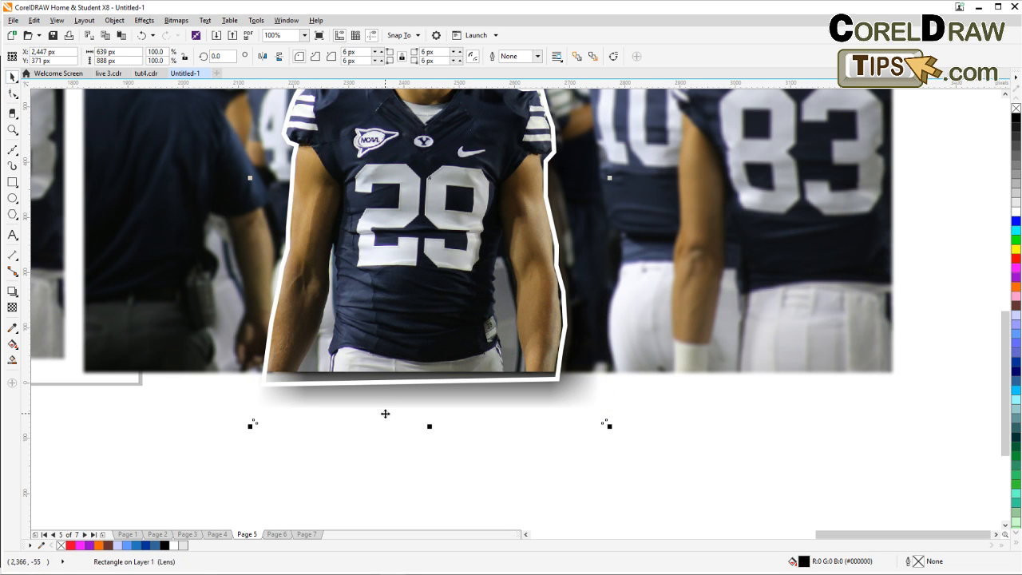
Drag the shadow rectangle aside, then undo the move.
{"action": "left_click_drag", "start_coordinate": [385, 413], "coordinate": [311, 442]}
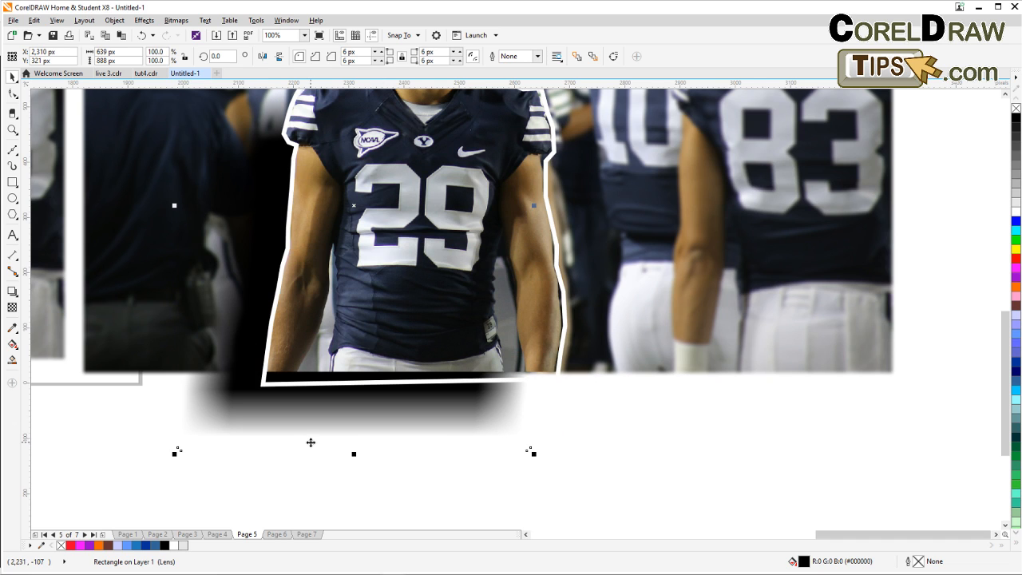
{"action": "key", "text": "ctrl+z"}
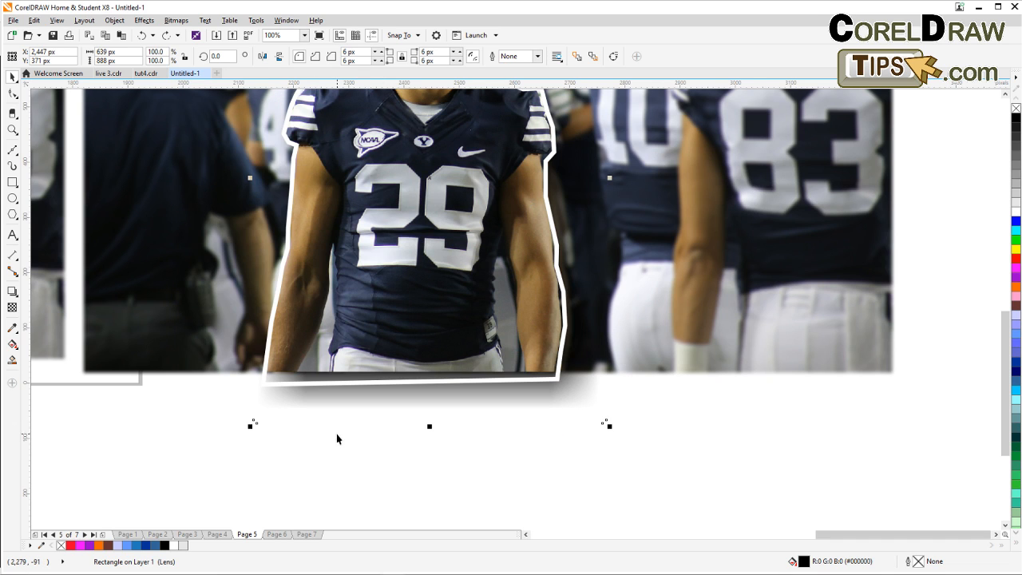
Convert the selected shadow rectangle to a bitmap with the default settings.
{"action": "left_click", "coordinate": [175, 20]}
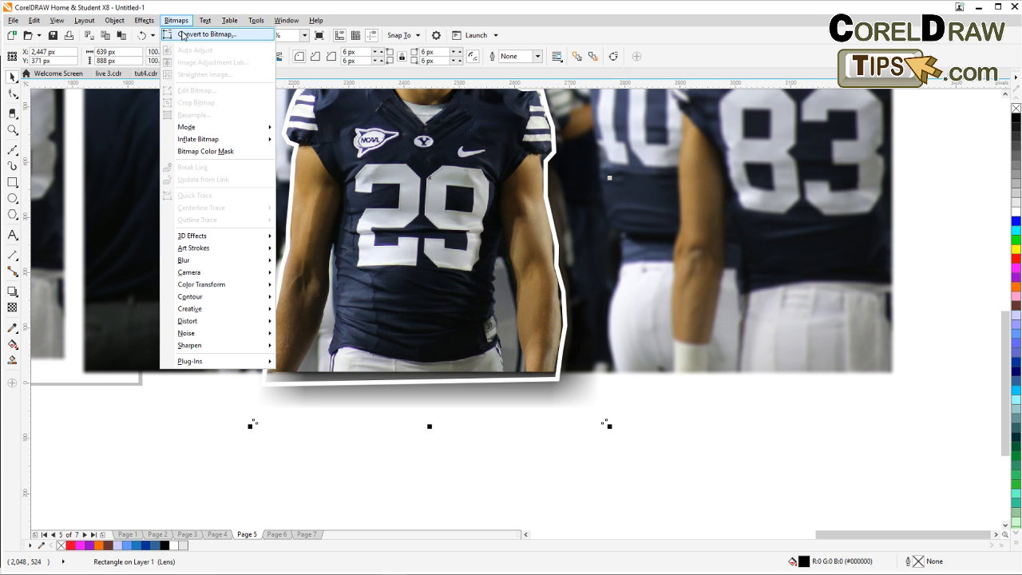
{"action": "left_click", "coordinate": [183, 35]}
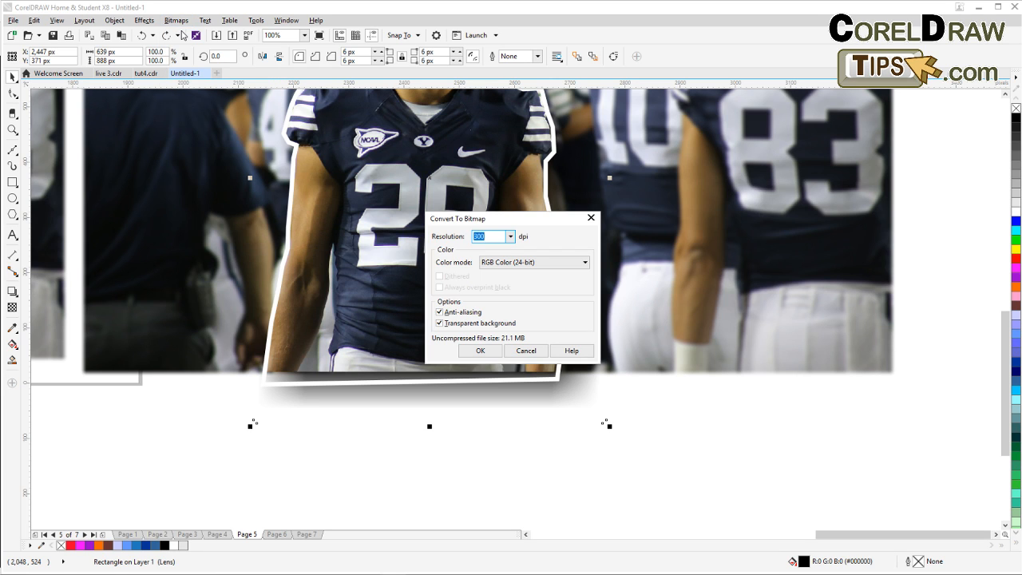
{"action": "left_click", "coordinate": [481, 350]}
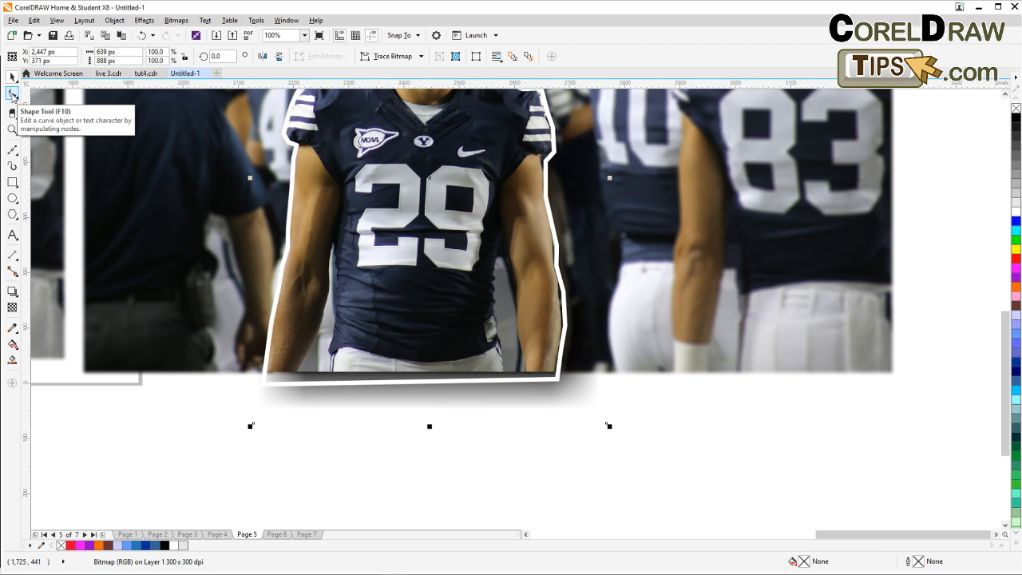
Pull the shadow bitmap's bottom nodes up to the photo's lower edge with the Shape tool.
{"action": "left_click", "coordinate": [13, 95]}
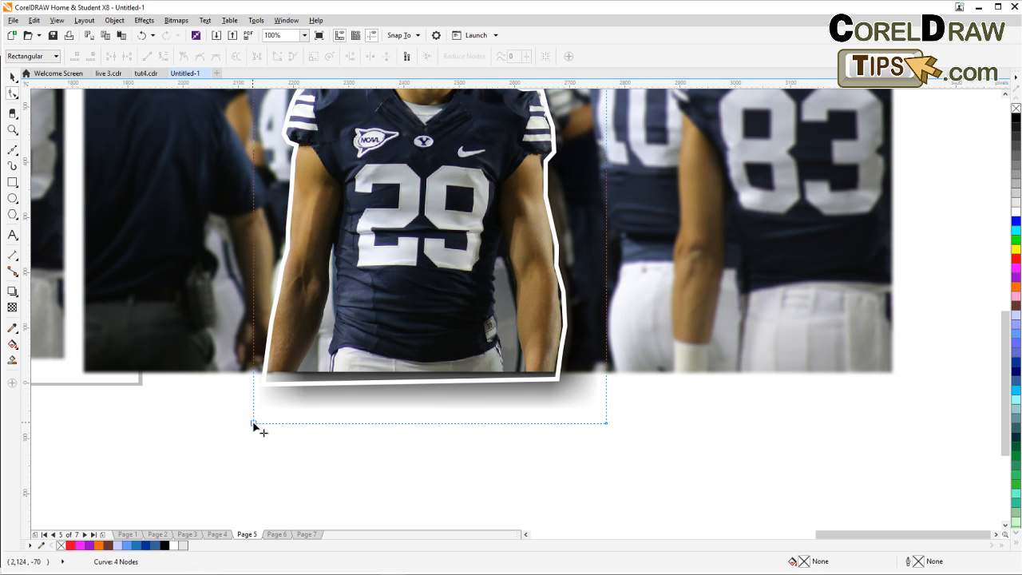
{"action": "left_click_drag", "start_coordinate": [253, 424], "coordinate": [253, 376]}
{"action": "left_click_drag", "start_coordinate": [606, 423], "coordinate": [607, 373]}
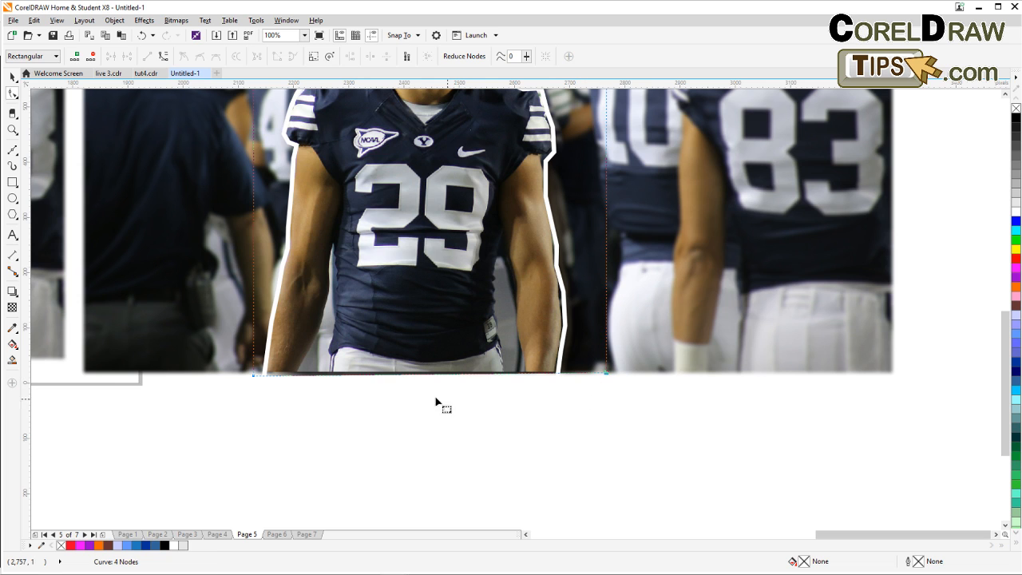
{"action": "left_click_drag", "start_coordinate": [254, 376], "coordinate": [253, 371]}
{"action": "scroll", "coordinate": [258, 392], "scroll_direction": "down", "scroll_amount": 2}
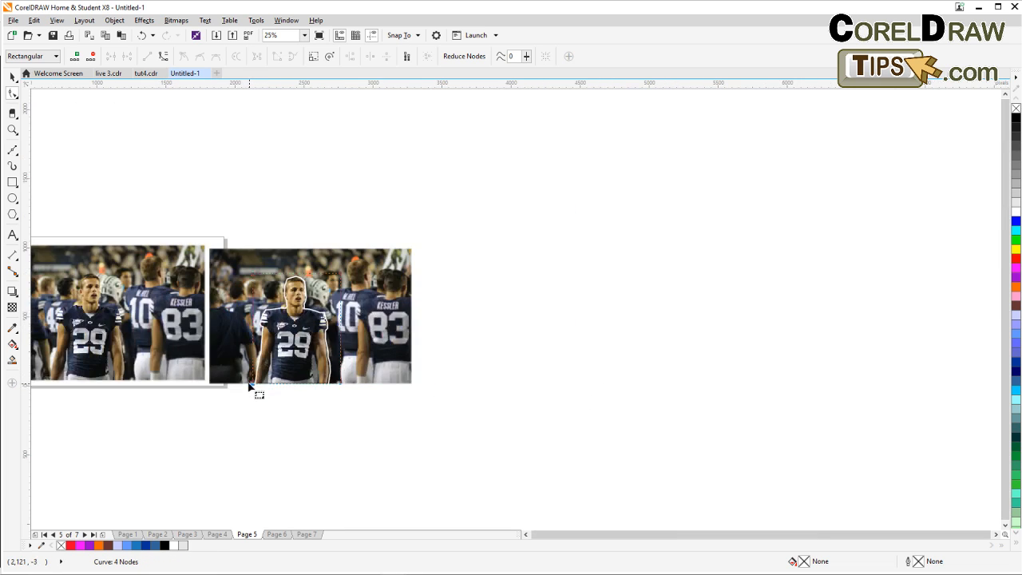
Rotate the player cut-out about 4 degrees on the blurred background.
{"action": "left_click", "coordinate": [12, 77]}
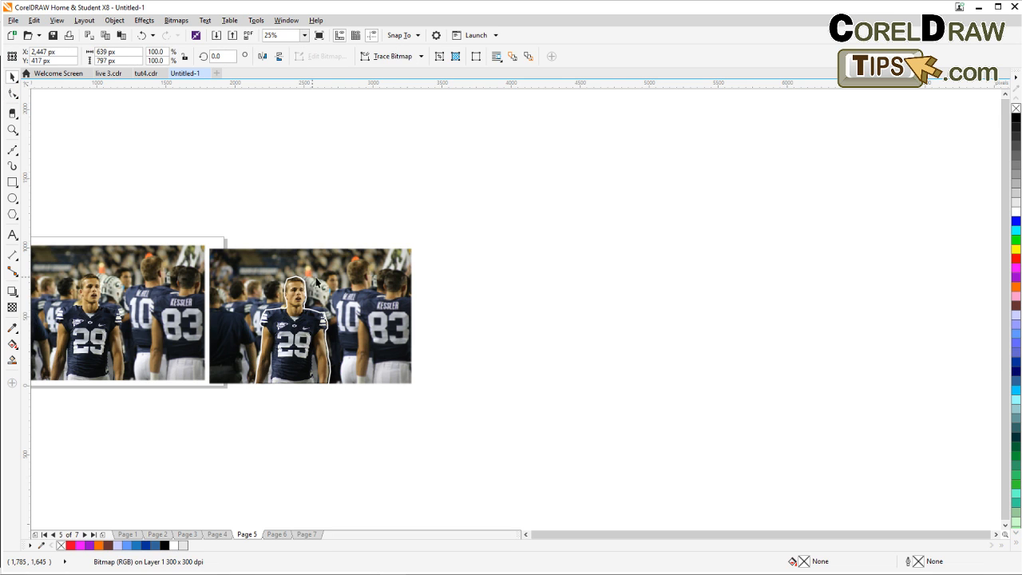
{"action": "left_click", "coordinate": [511, 349]}
{"action": "left_click_drag", "start_coordinate": [511, 348], "coordinate": [626, 361]}
{"action": "scroll", "coordinate": [452, 355], "scroll_direction": "up", "scroll_amount": 2}
{"action": "scroll", "coordinate": [369, 340], "scroll_direction": "down", "scroll_amount": 1}
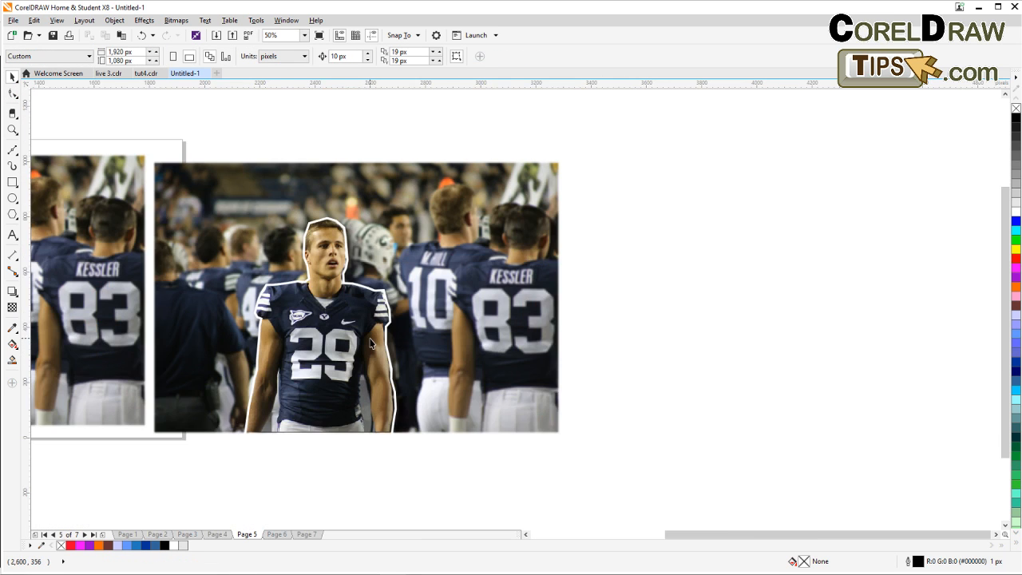
{"action": "left_click_drag", "start_coordinate": [370, 344], "coordinate": [417, 325]}
{"action": "left_click", "coordinate": [388, 313]}
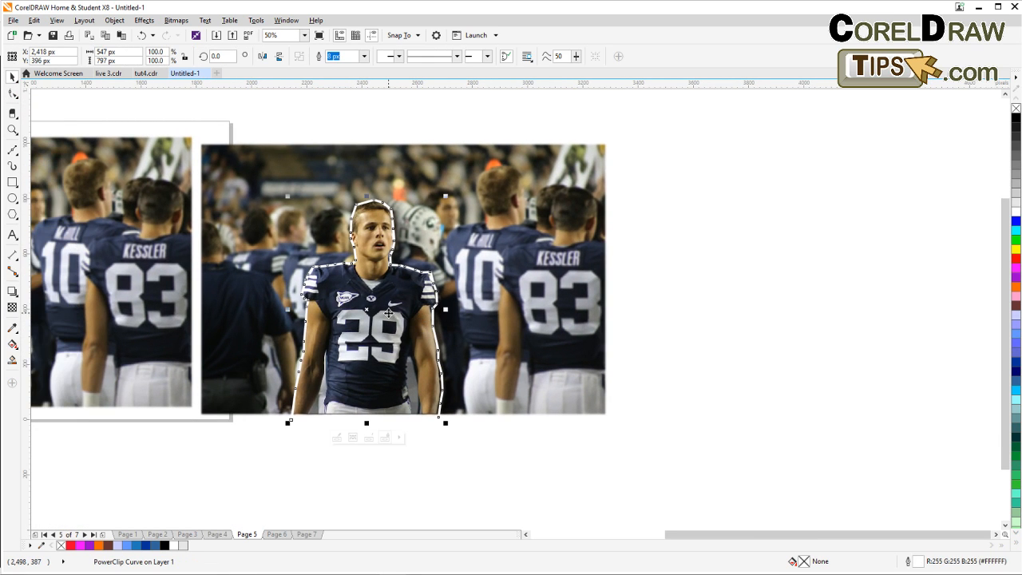
{"action": "left_click", "coordinate": [388, 313]}
{"action": "left_click_drag", "start_coordinate": [445, 421], "coordinate": [426, 388]}
{"action": "left_click", "coordinate": [490, 466]}
{"action": "left_click", "coordinate": [431, 400]}
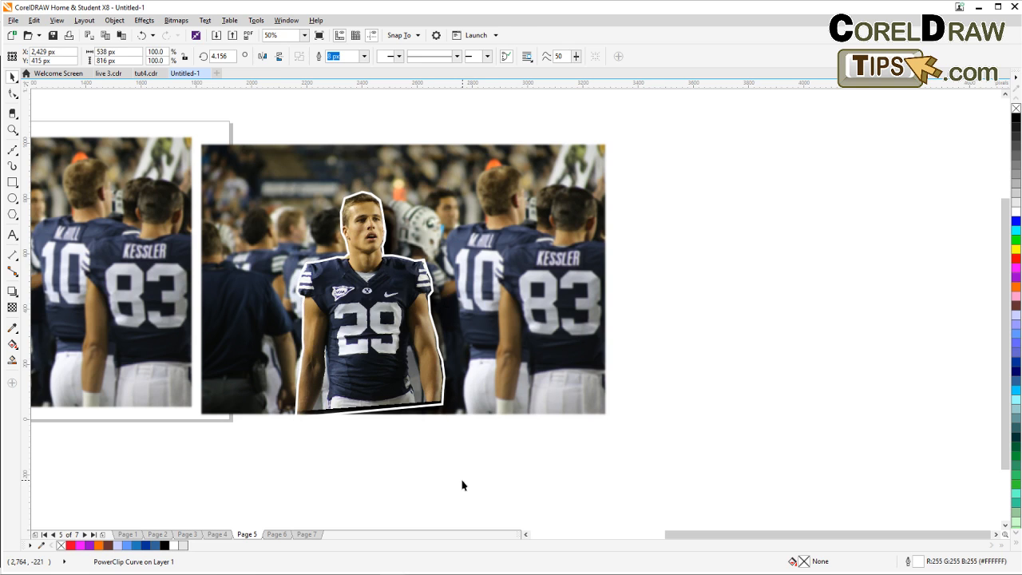
{"action": "left_click", "coordinate": [462, 485]}
{"action": "scroll", "coordinate": [461, 485], "scroll_direction": "down", "scroll_amount": 1}
{"action": "left_click_drag", "start_coordinate": [457, 487], "coordinate": [465, 393]}
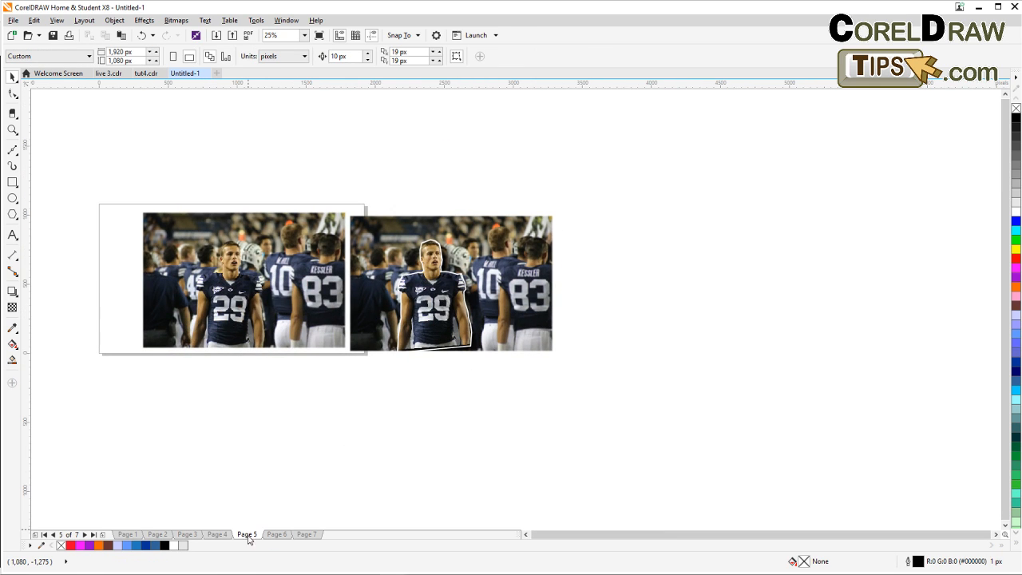
Switch to Page 7 and delete the player cut-out lying beside the page.
{"action": "left_click", "coordinate": [275, 534]}
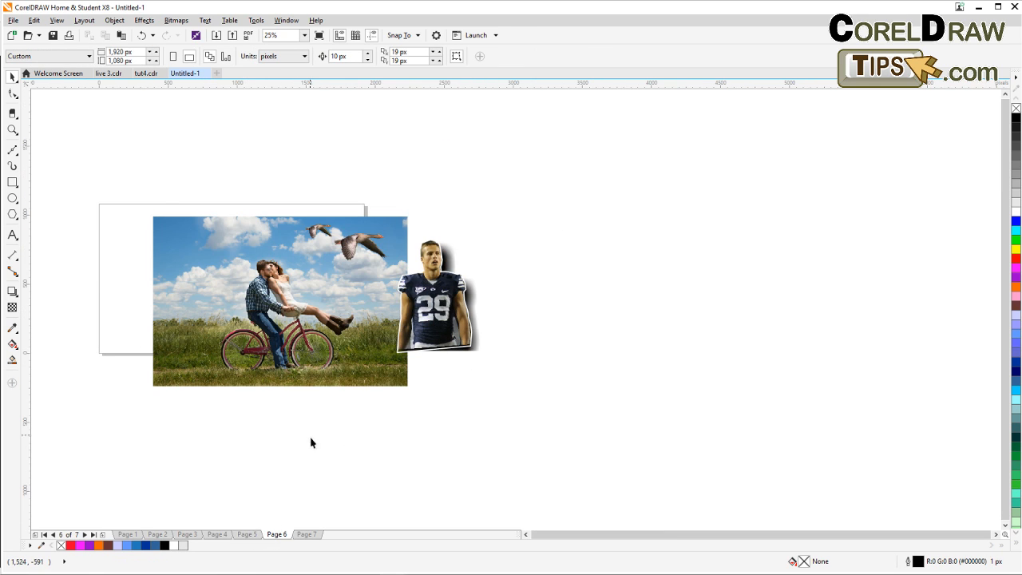
{"action": "left_click", "coordinate": [248, 534]}
{"action": "left_click", "coordinate": [220, 536]}
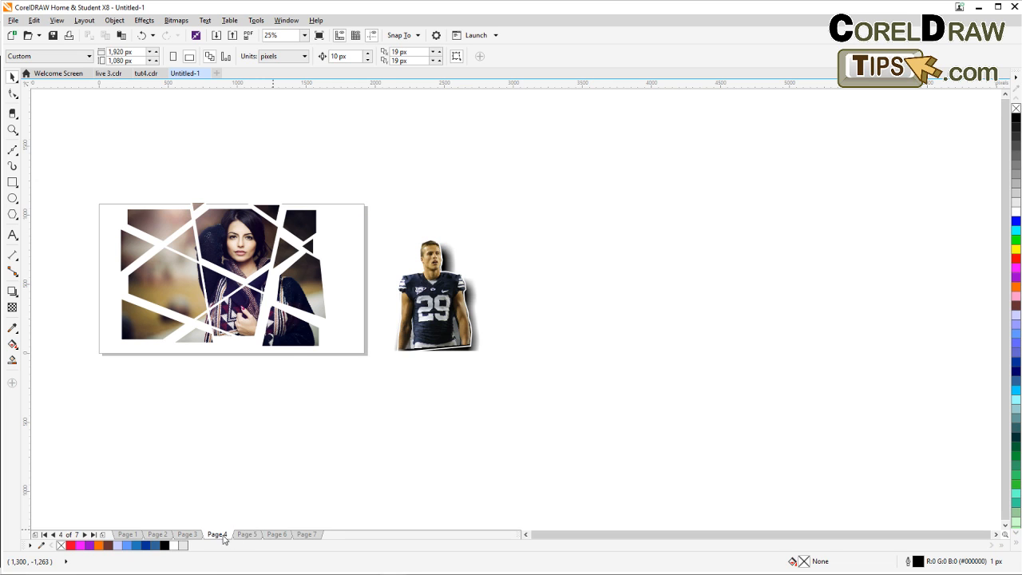
{"action": "left_click", "coordinate": [307, 534]}
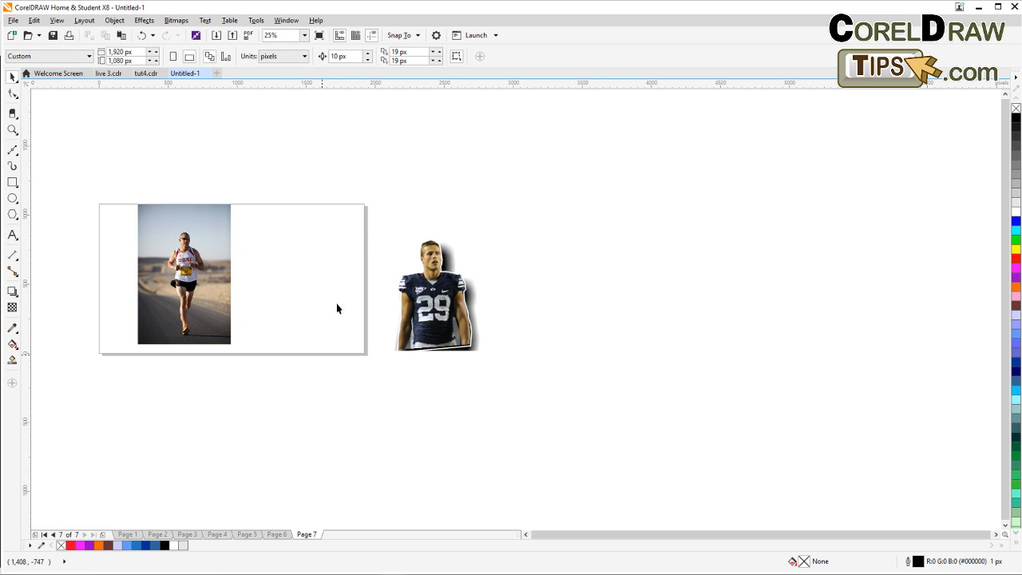
{"action": "left_click_drag", "start_coordinate": [338, 215], "coordinate": [572, 397]}
{"action": "key", "text": "Delete"}
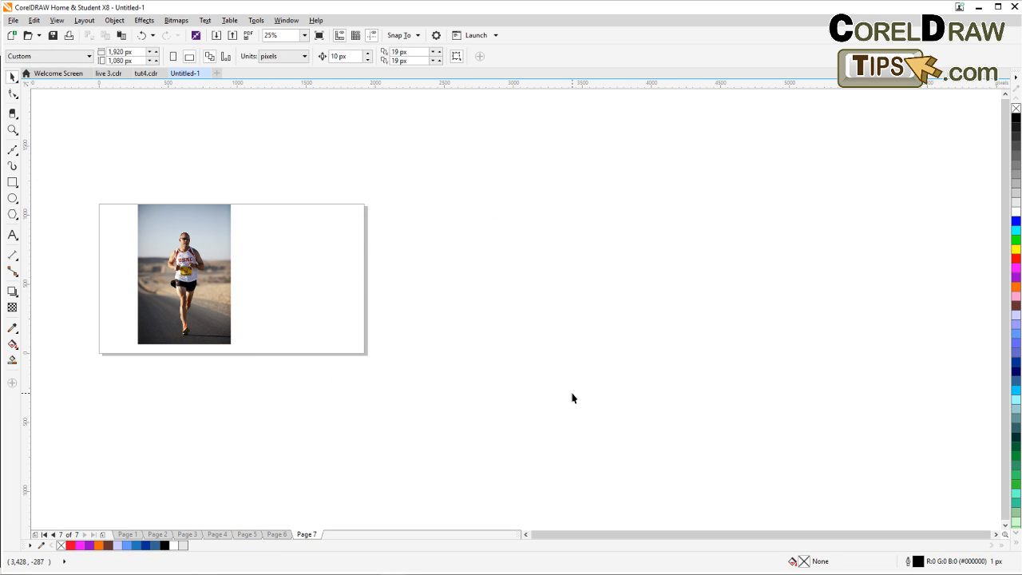
Zoom in on the runner photo on Page 7.
{"action": "scroll", "coordinate": [169, 250], "scroll_direction": "up", "scroll_amount": 2}
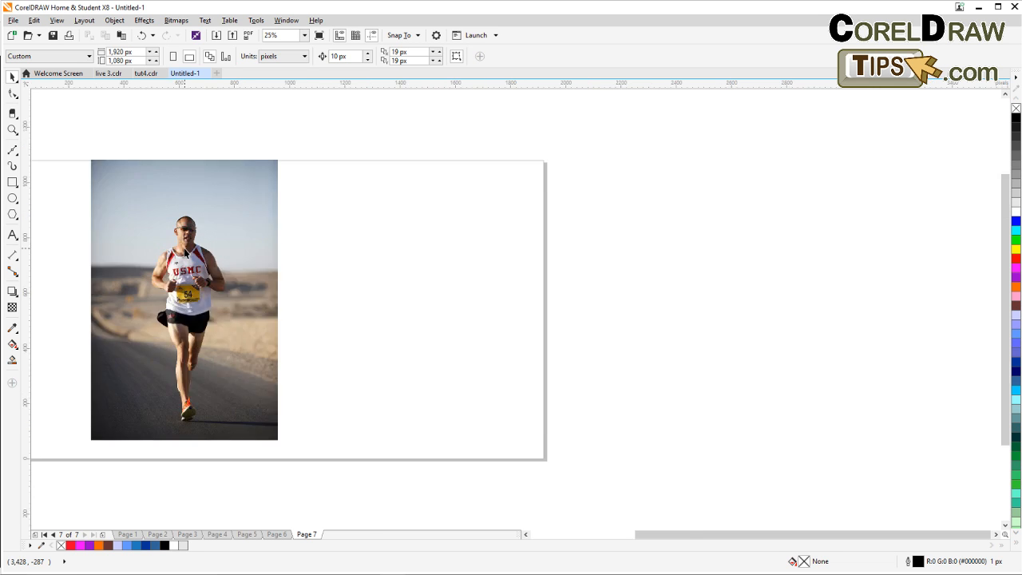
{"action": "scroll", "coordinate": [324, 261], "scroll_direction": "down", "scroll_amount": 1}
{"action": "left_click_drag", "start_coordinate": [317, 263], "coordinate": [324, 281]}
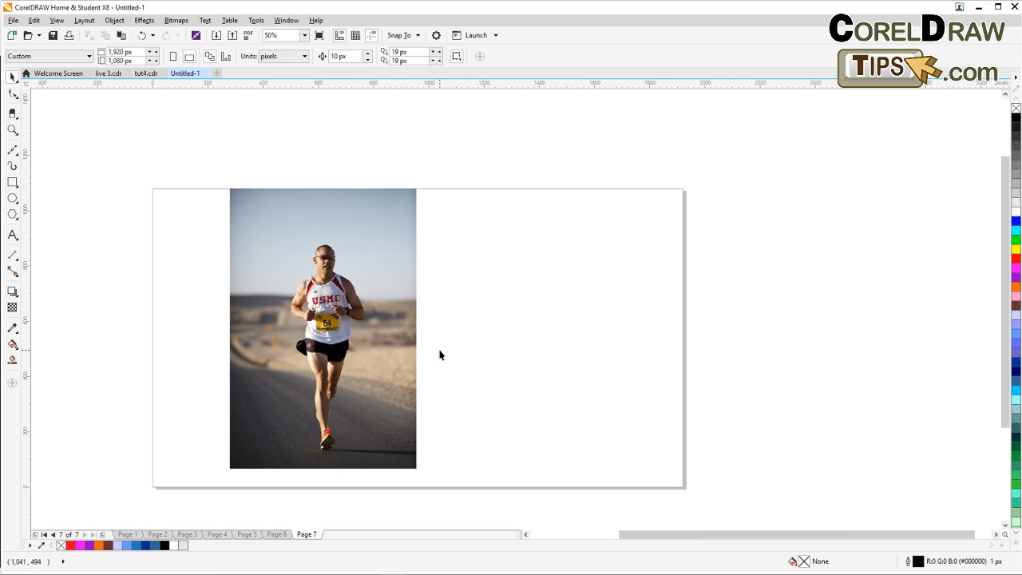
{"action": "left_click", "coordinate": [13, 129]}
{"action": "left_click_drag", "start_coordinate": [210, 166], "coordinate": [444, 488]}
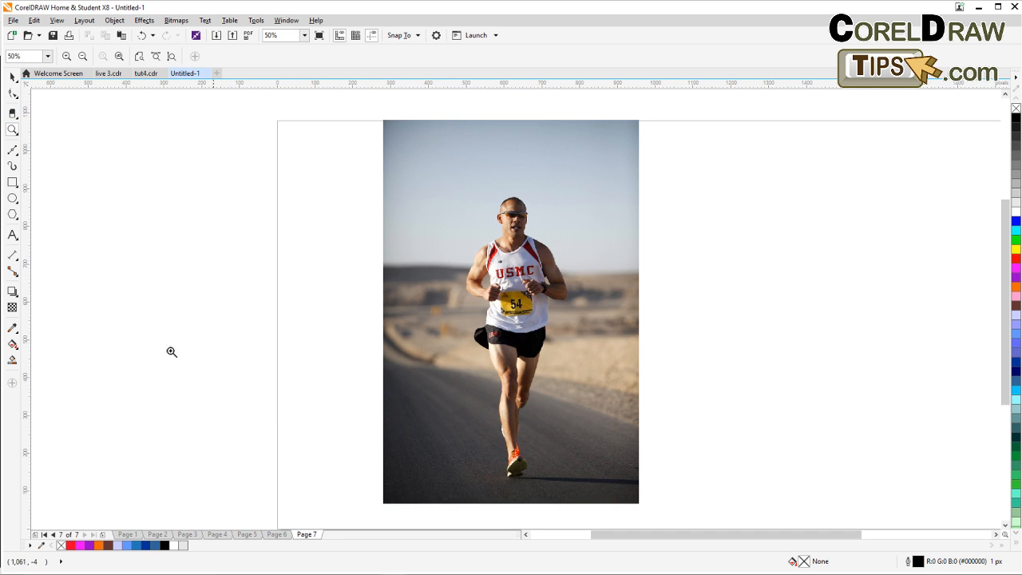
{"action": "left_click", "coordinate": [13, 75]}
{"action": "left_click_drag", "start_coordinate": [539, 397], "coordinate": [424, 392]}
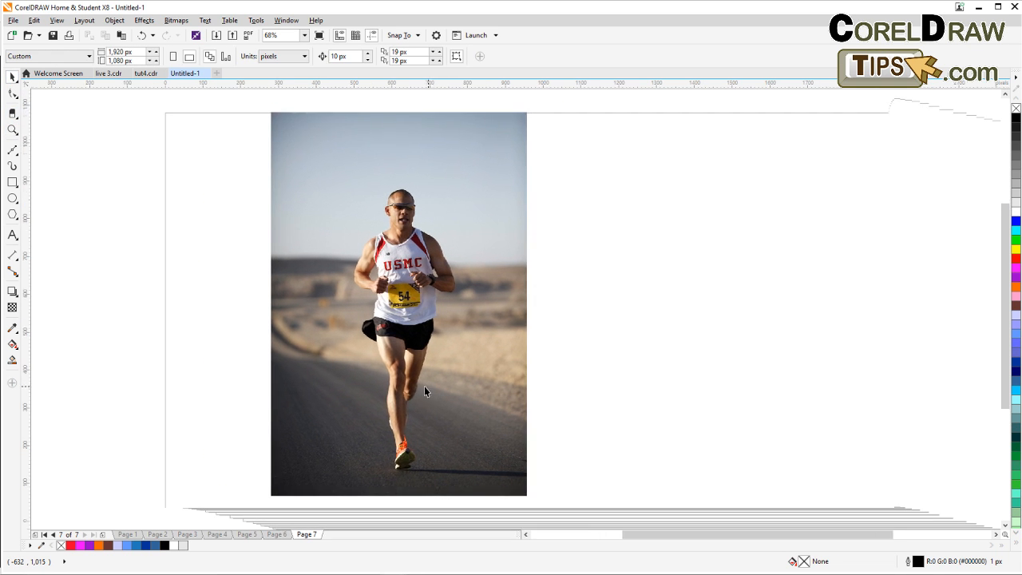
{"action": "left_click", "coordinate": [424, 392]}
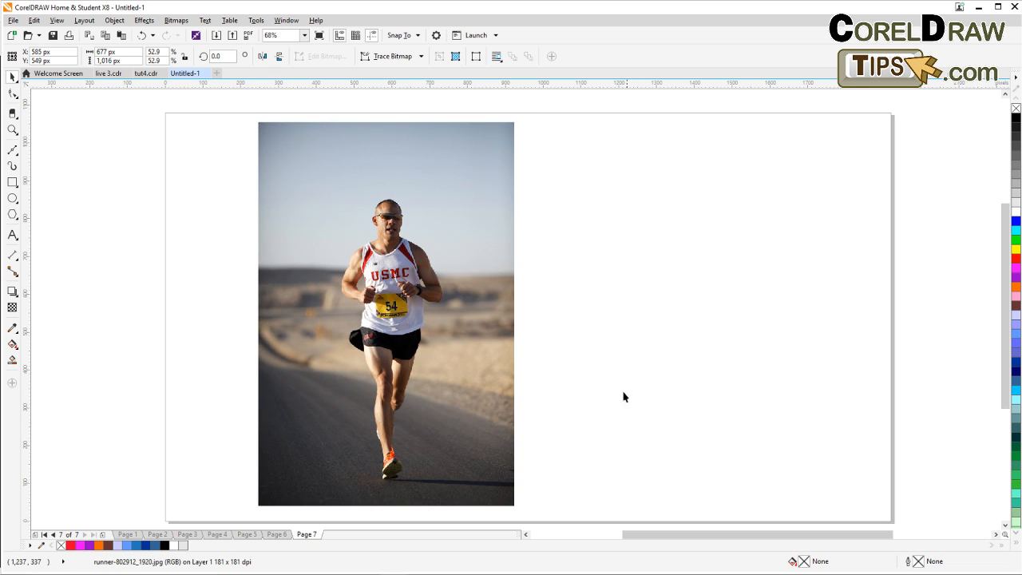
{"action": "left_click", "coordinate": [624, 394]}
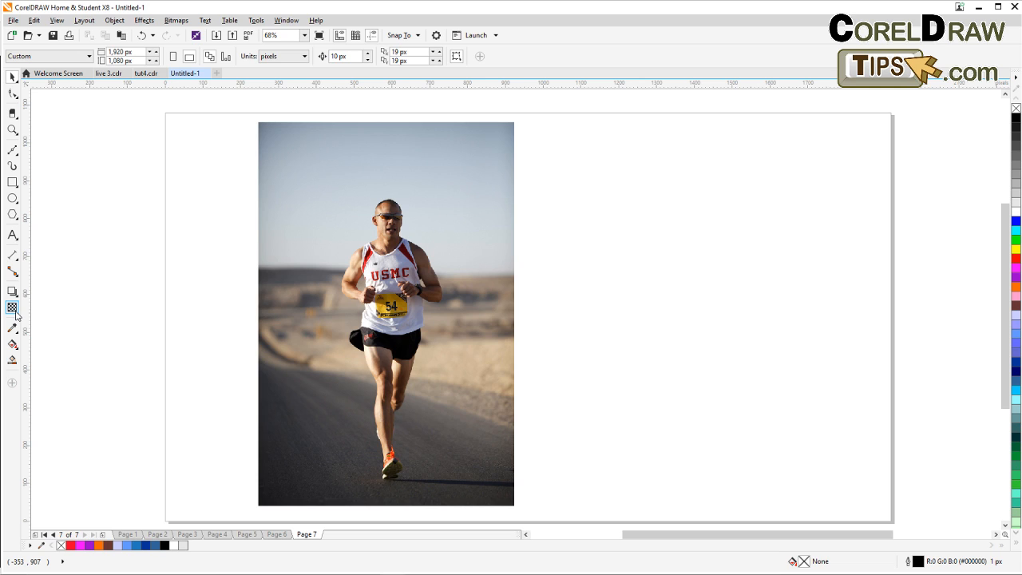
{"action": "left_click", "coordinate": [13, 216]}
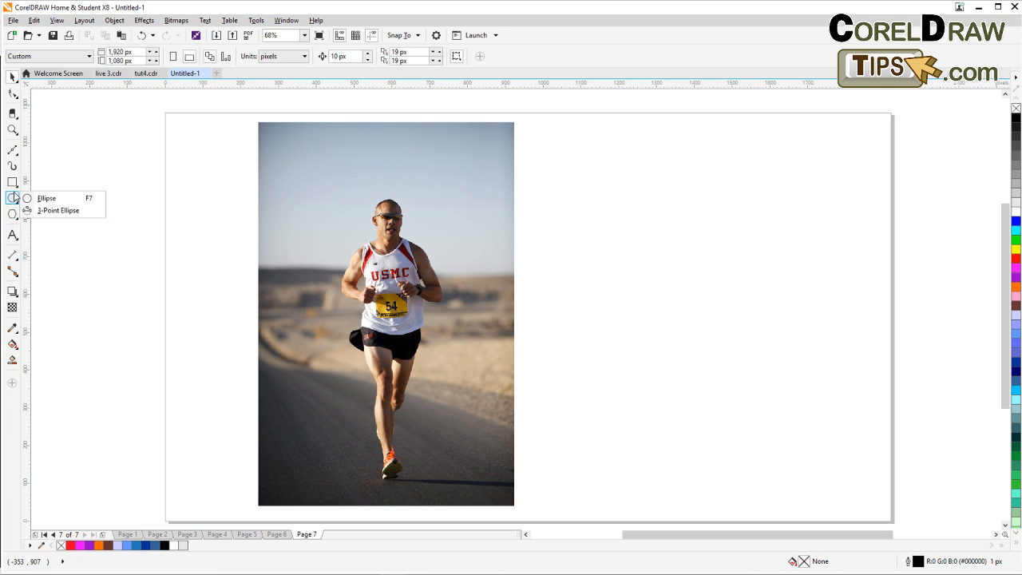
{"action": "mouse_move", "coordinate": [14, 185]}
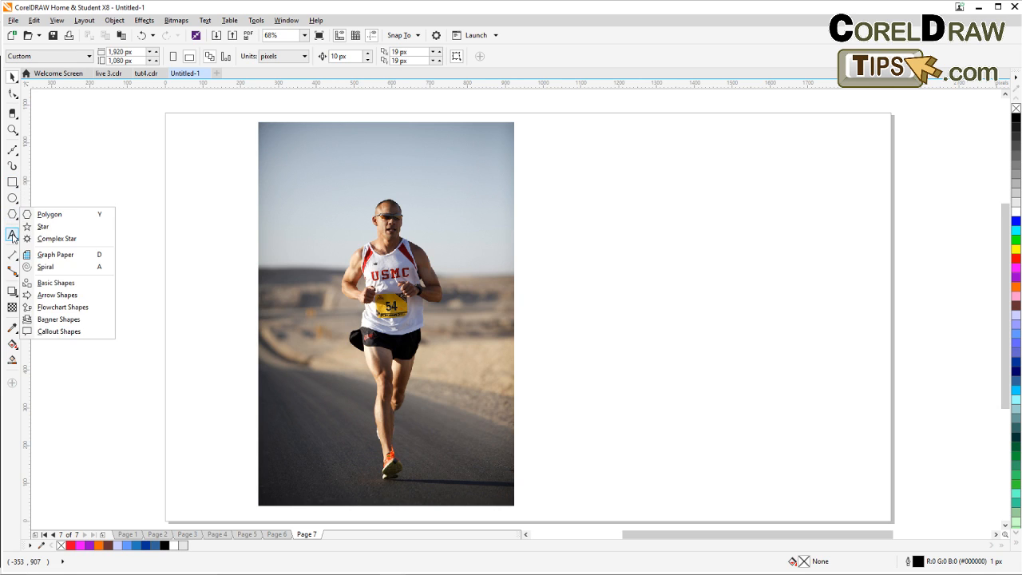
{"action": "mouse_move", "coordinate": [13, 238]}
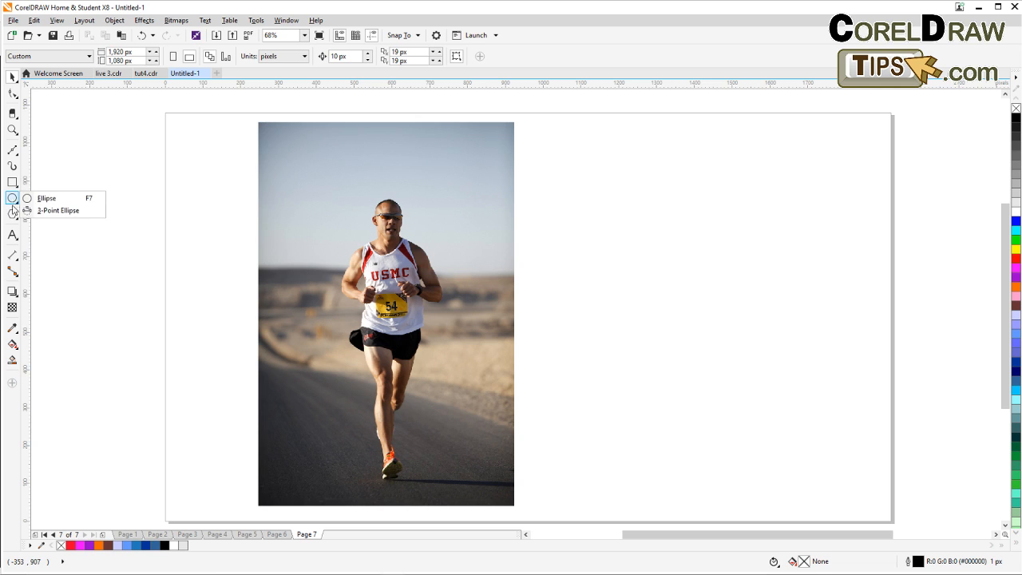
{"action": "mouse_move", "coordinate": [12, 216]}
{"action": "mouse_move", "coordinate": [12, 295]}
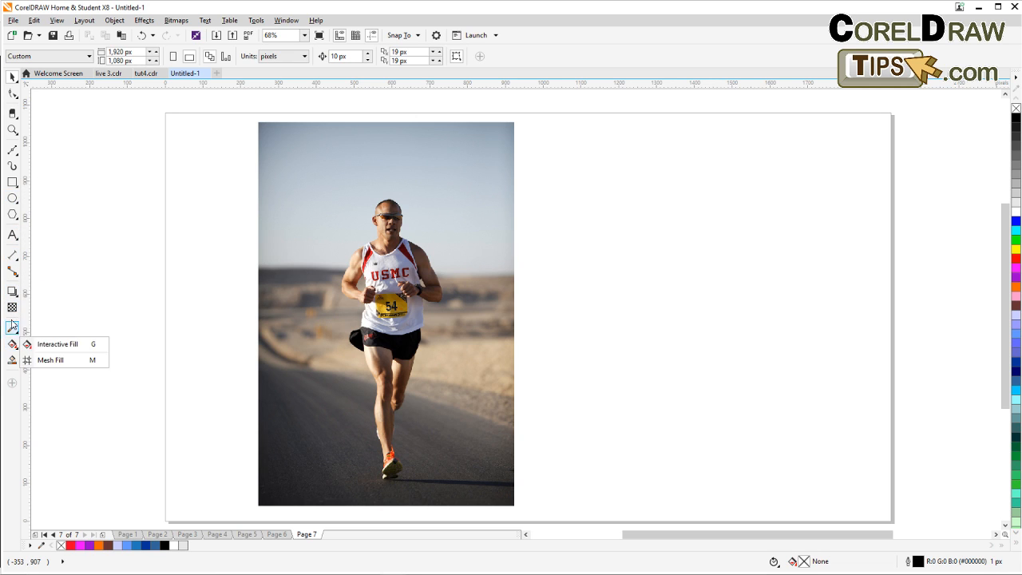
{"action": "mouse_move", "coordinate": [13, 146]}
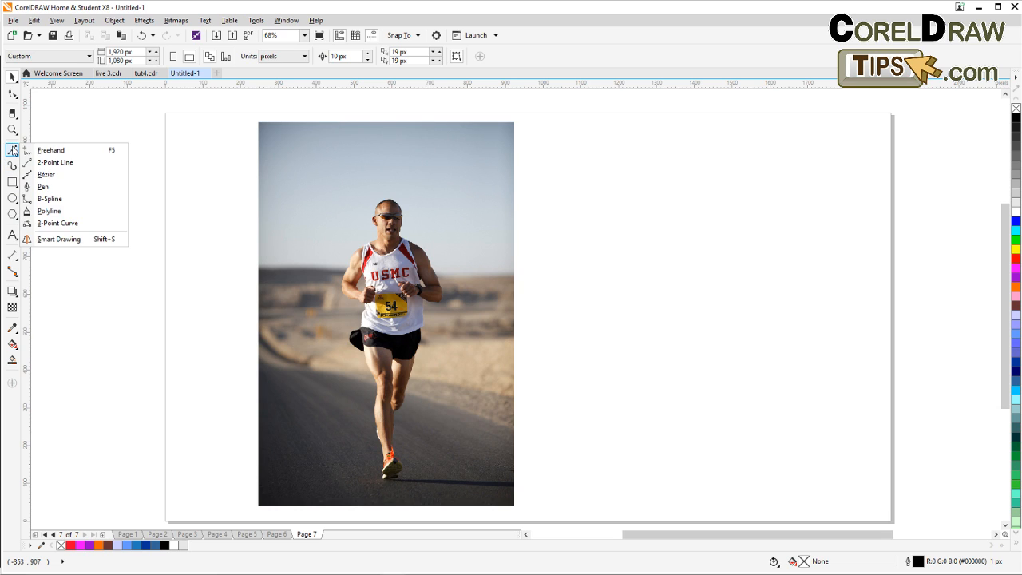
{"action": "mouse_move", "coordinate": [14, 91]}
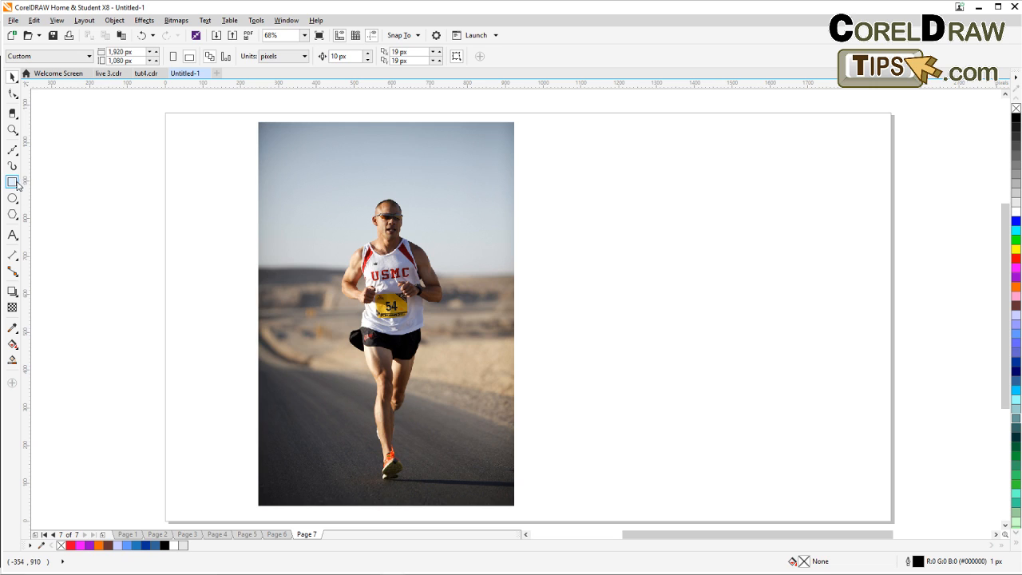
{"action": "left_click", "coordinate": [13, 96]}
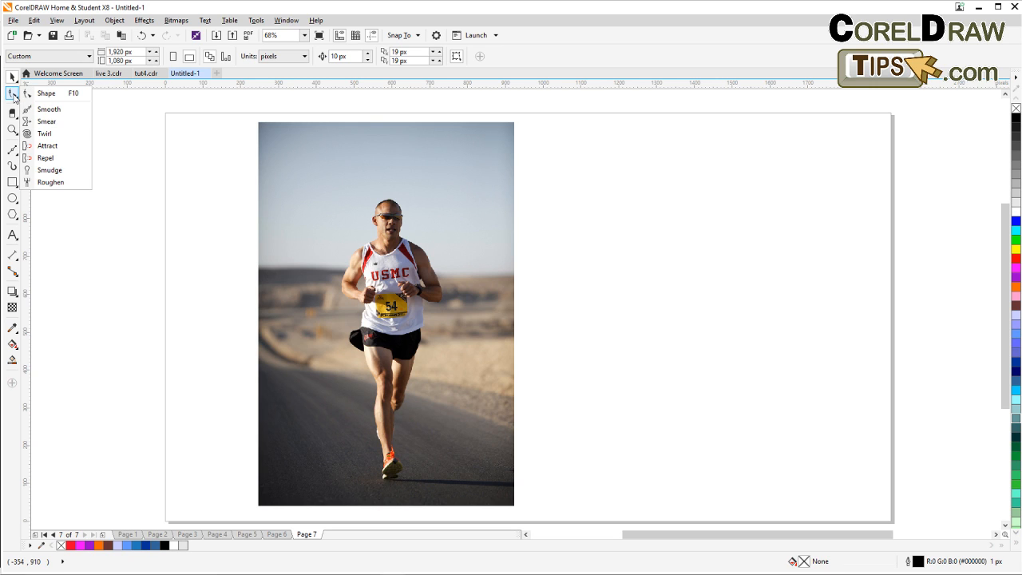
{"action": "left_click", "coordinate": [11, 113]}
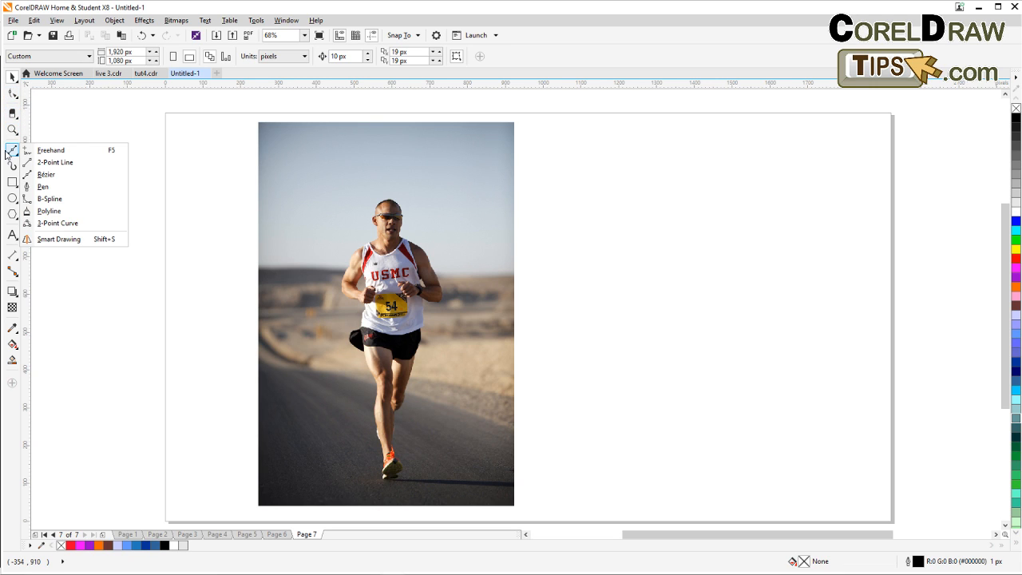
{"action": "left_click", "coordinate": [12, 182]}
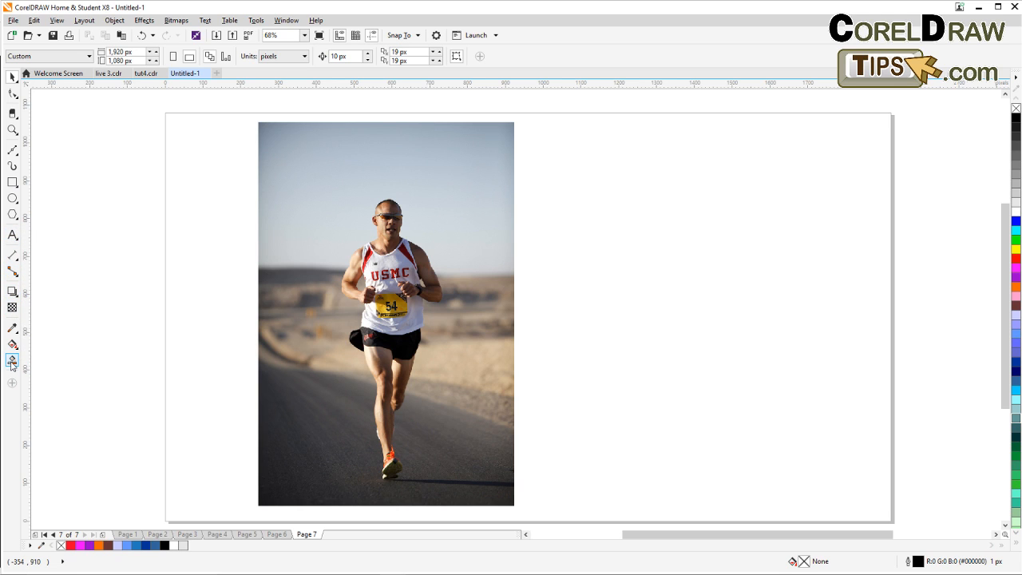
{"action": "mouse_move", "coordinate": [12, 123]}
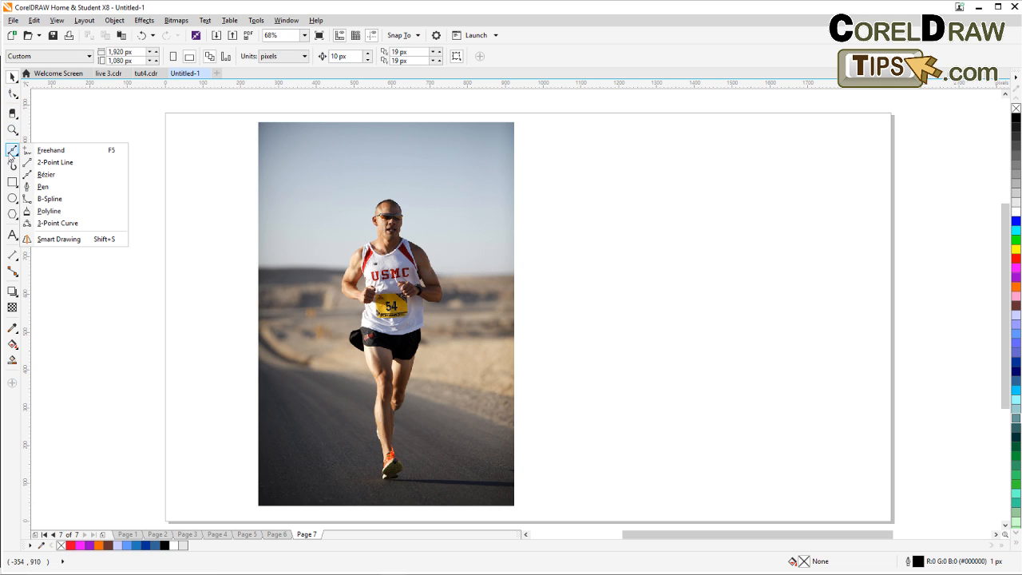
{"action": "mouse_move", "coordinate": [11, 185]}
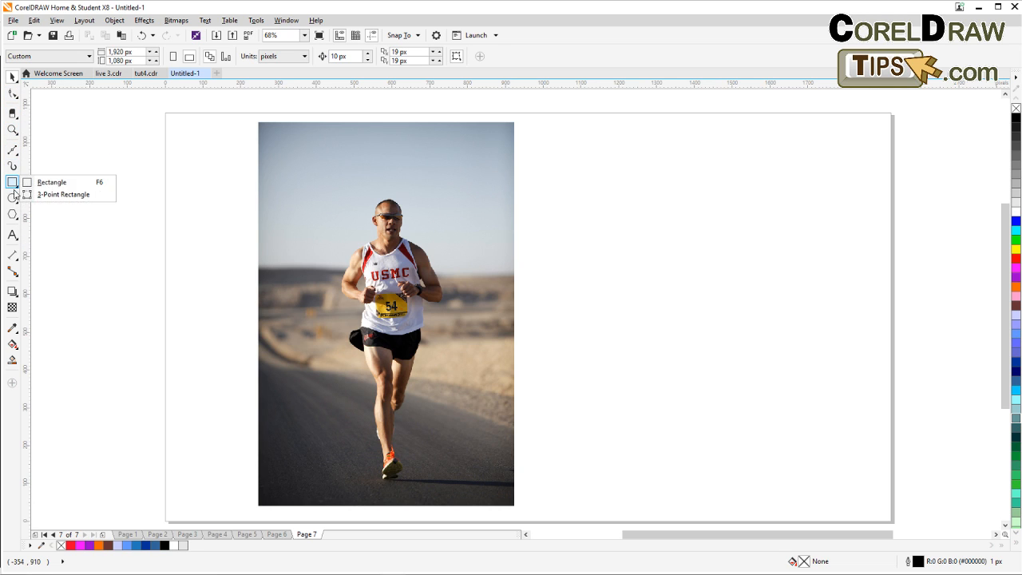
{"action": "left_click", "coordinate": [13, 213]}
{"action": "mouse_move", "coordinate": [15, 218]}
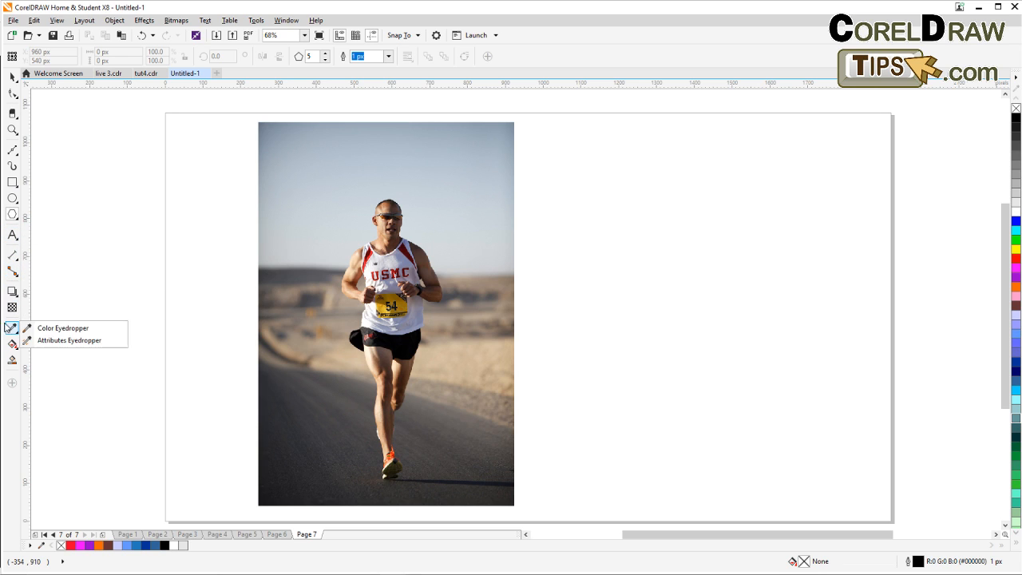
{"action": "mouse_move", "coordinate": [16, 154]}
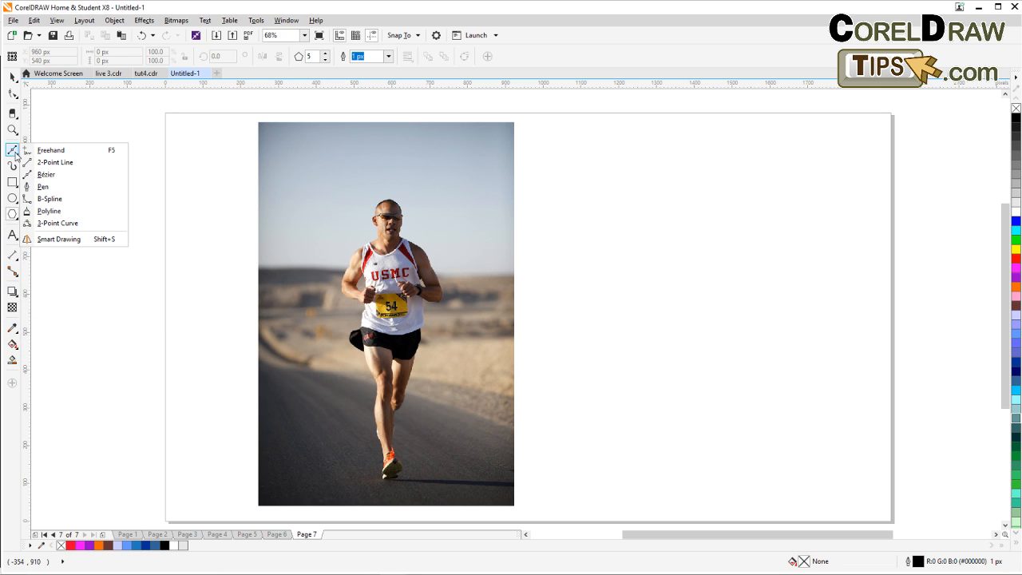
{"action": "mouse_move", "coordinate": [17, 114]}
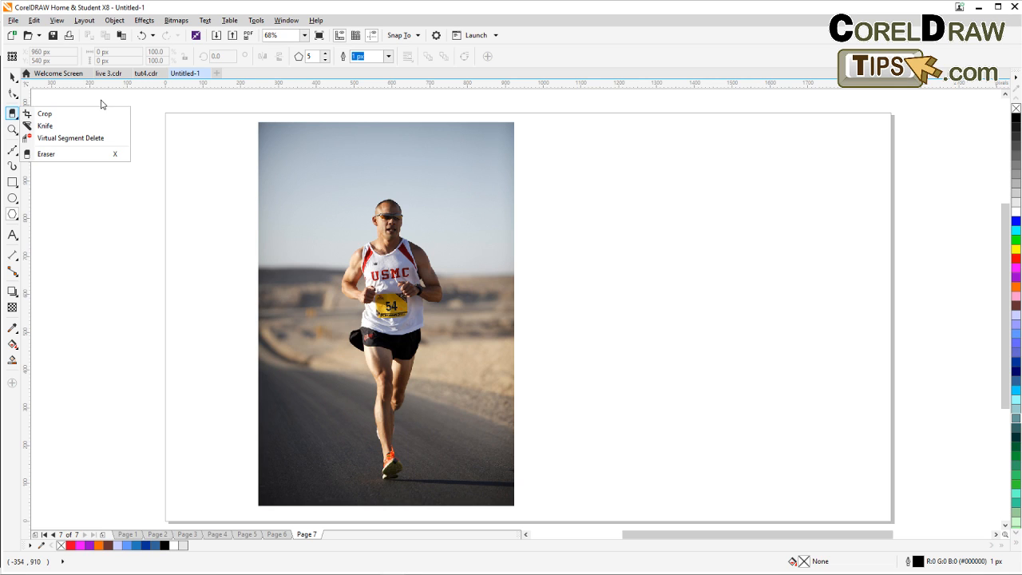
{"action": "left_click", "coordinate": [12, 182]}
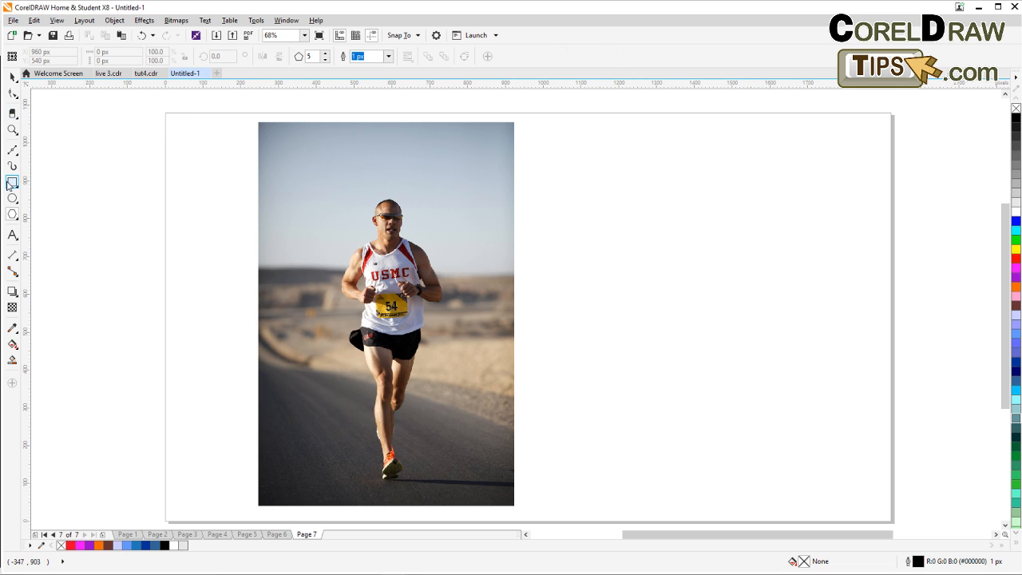
{"action": "left_click_drag", "start_coordinate": [266, 134], "coordinate": [326, 187]}
{"action": "left_click", "coordinate": [13, 77]}
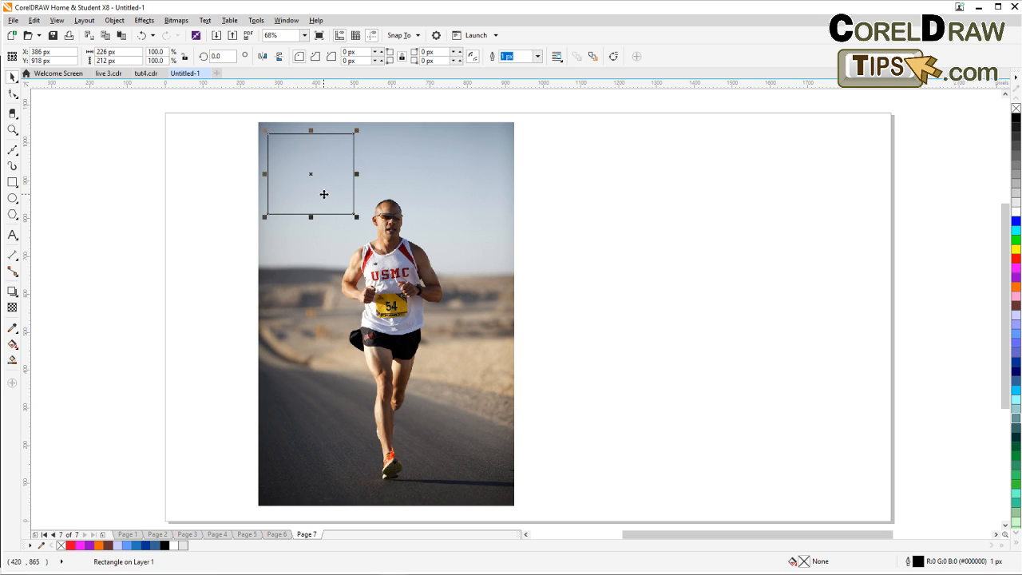
{"action": "mouse_move", "coordinate": [265, 131]}
{"action": "left_mouse_down"}
{"action": "mouse_move", "coordinate": [281, 154]}
{"action": "mouse_move", "coordinate": [257, 122]}
{"action": "left_mouse_up"}
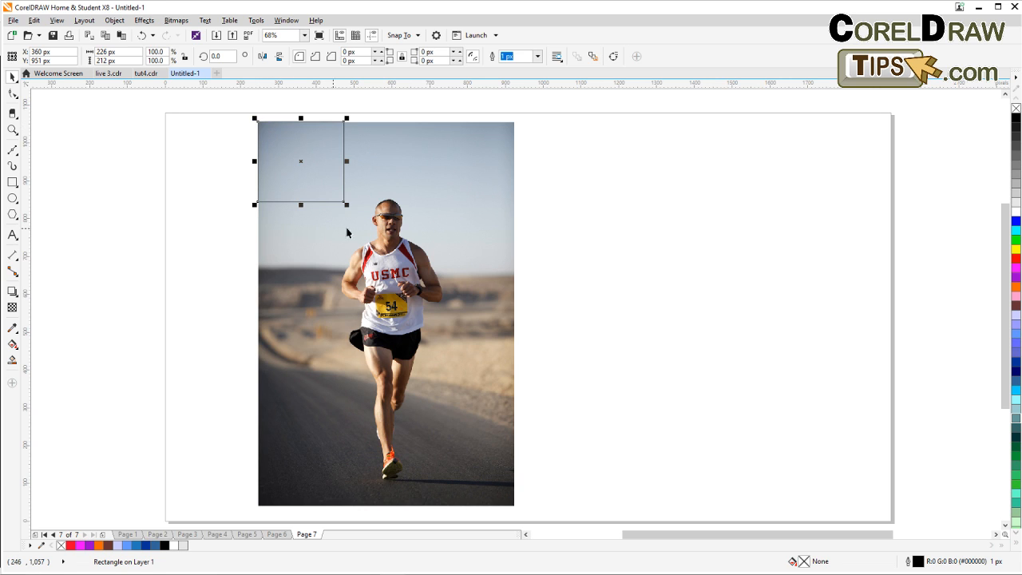
{"action": "left_click_drag", "start_coordinate": [347, 206], "coordinate": [355, 218]}
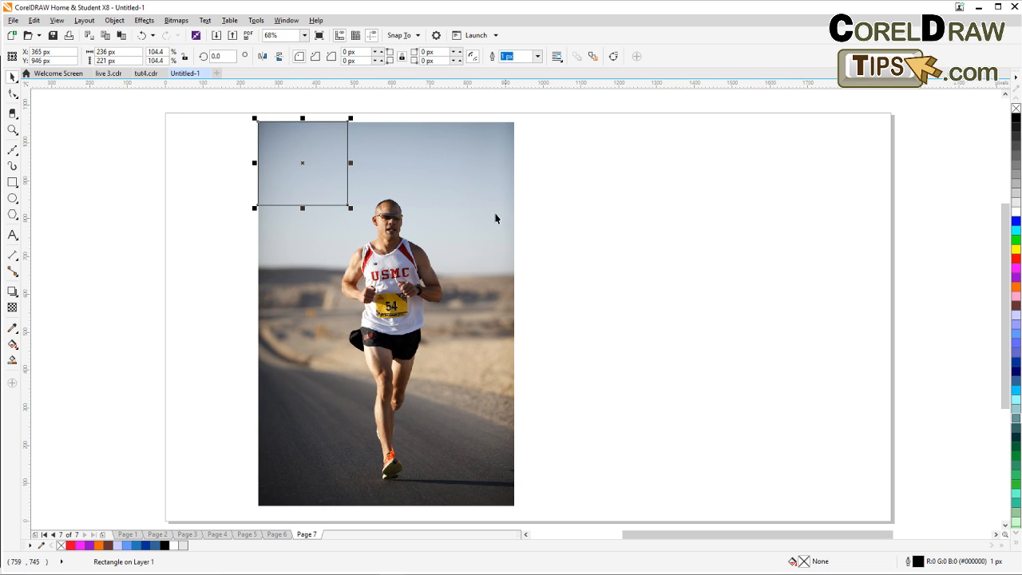
{"action": "left_click_drag", "start_coordinate": [258, 122], "coordinate": [346, 203]}
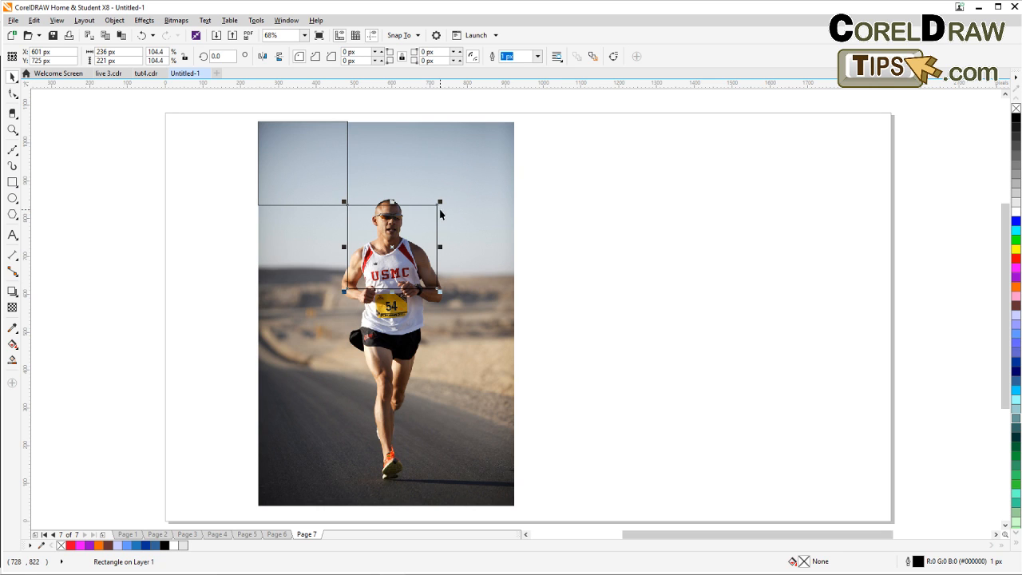
{"action": "left_click_drag", "start_coordinate": [440, 203], "coordinate": [350, 296]}
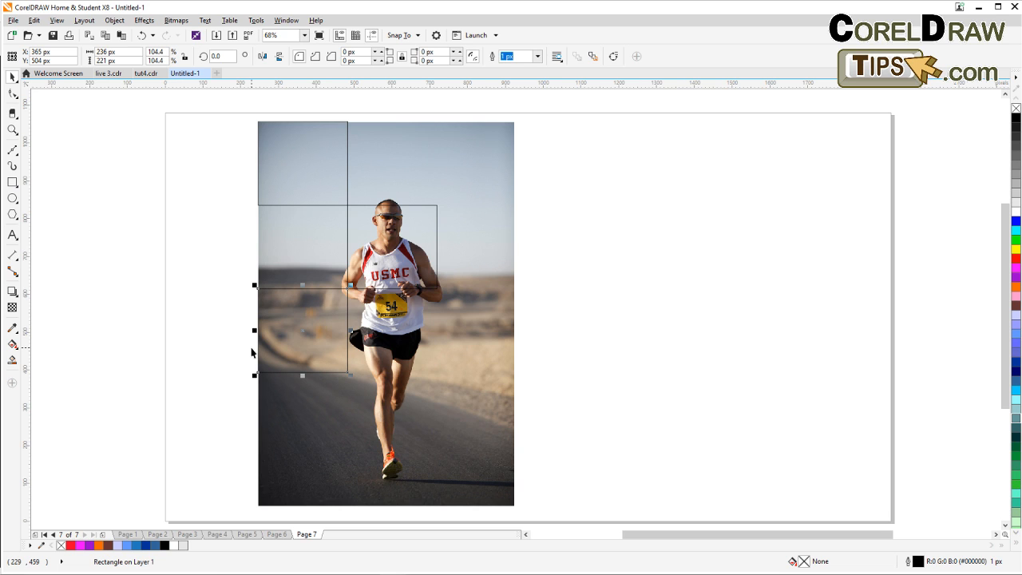
{"action": "left_click", "coordinate": [197, 137]}
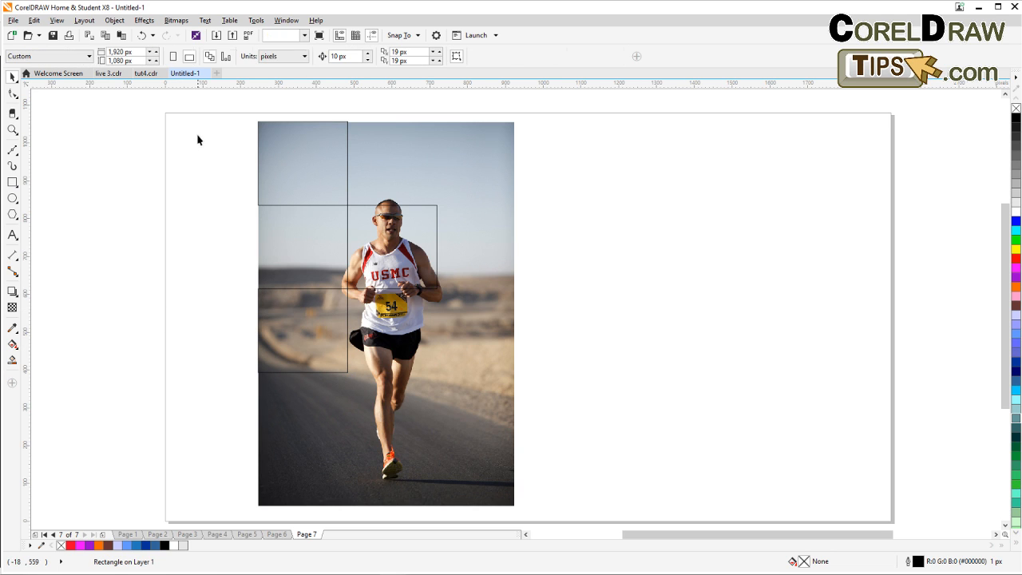
{"action": "left_click_drag", "start_coordinate": [218, 105], "coordinate": [472, 421]}
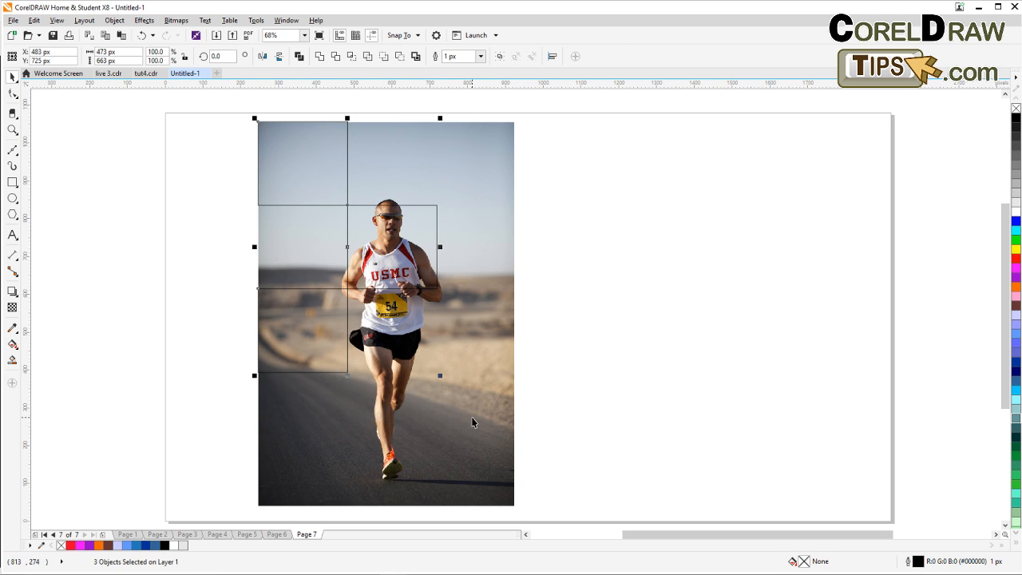
{"action": "key", "text": "Delete"}
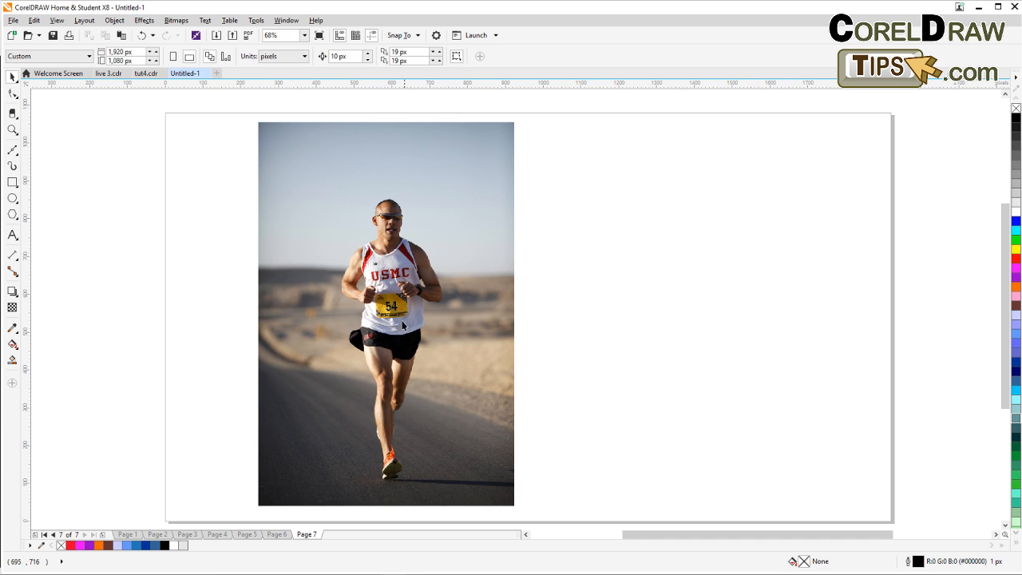
Draw a rectangle about 677 by 530 px covering the lower half of the runner photo.
{"action": "left_click_drag", "start_coordinate": [416, 350], "coordinate": [354, 334]}
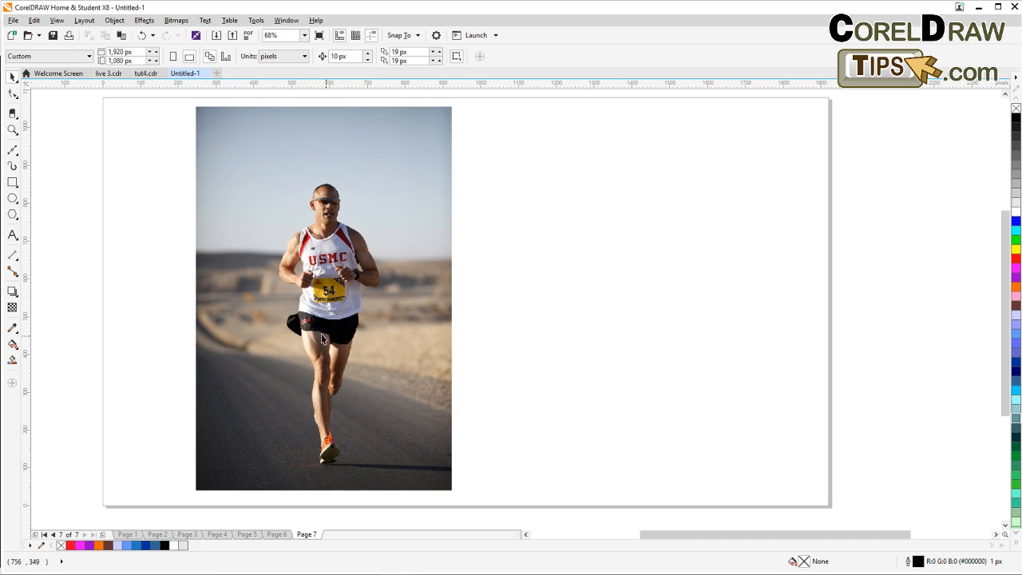
{"action": "left_click", "coordinate": [12, 182]}
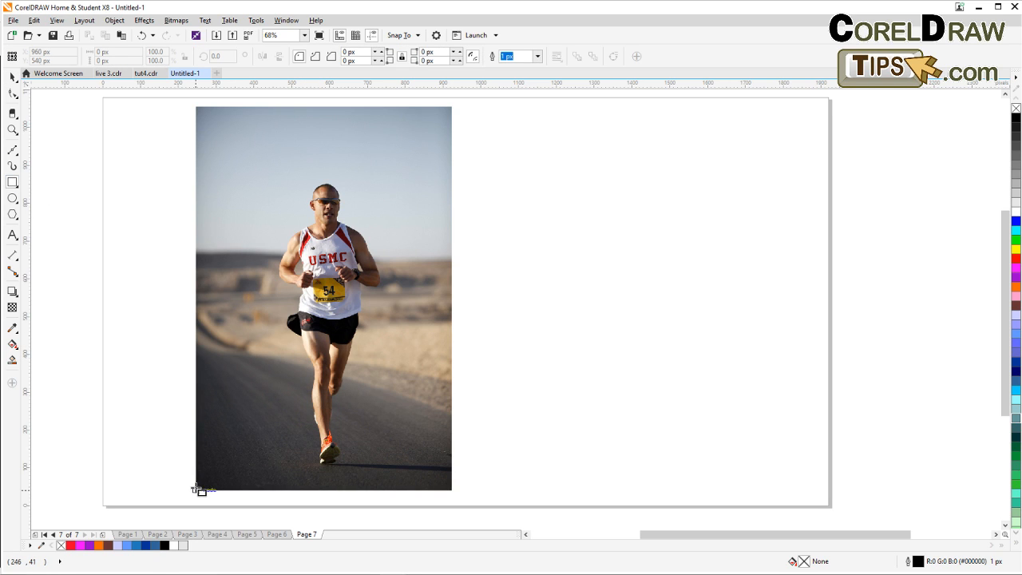
{"action": "mouse_move", "coordinate": [198, 484]}
{"action": "left_mouse_down"}
{"action": "mouse_move", "coordinate": [345, 345]}
{"action": "mouse_move", "coordinate": [435, 315]}
{"action": "mouse_move", "coordinate": [453, 289]}
{"action": "left_mouse_up"}
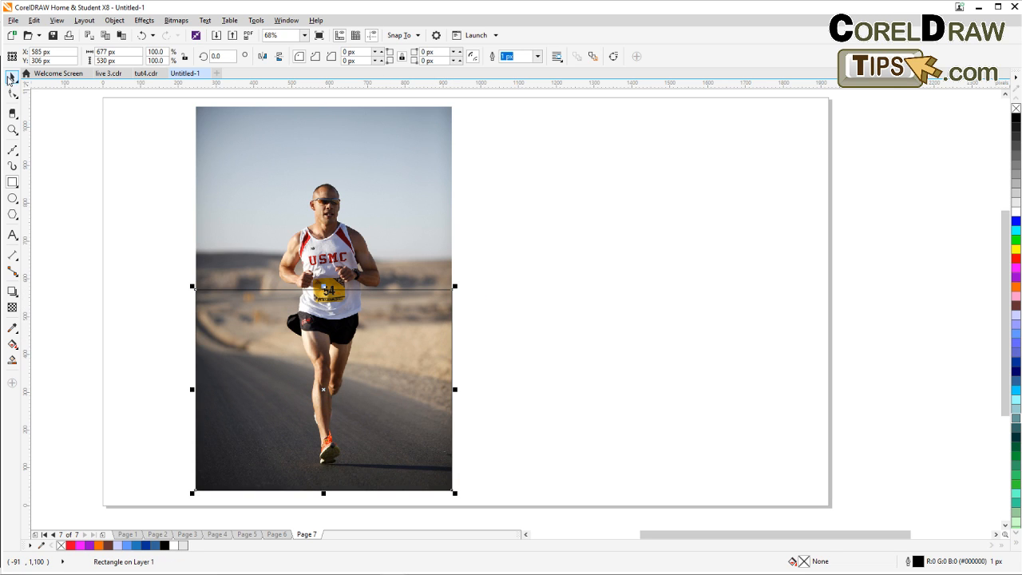
Apply an inside contour of one step to the rectangle with a contour offset of 27 px.
{"action": "left_click", "coordinate": [12, 76]}
{"action": "left_click", "coordinate": [130, 210]}
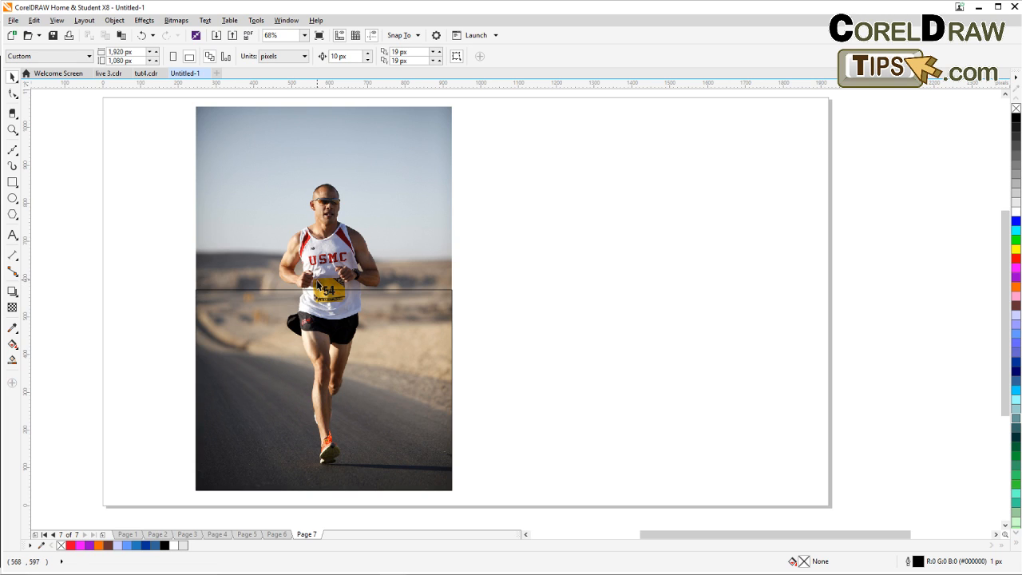
{"action": "left_click", "coordinate": [259, 312]}
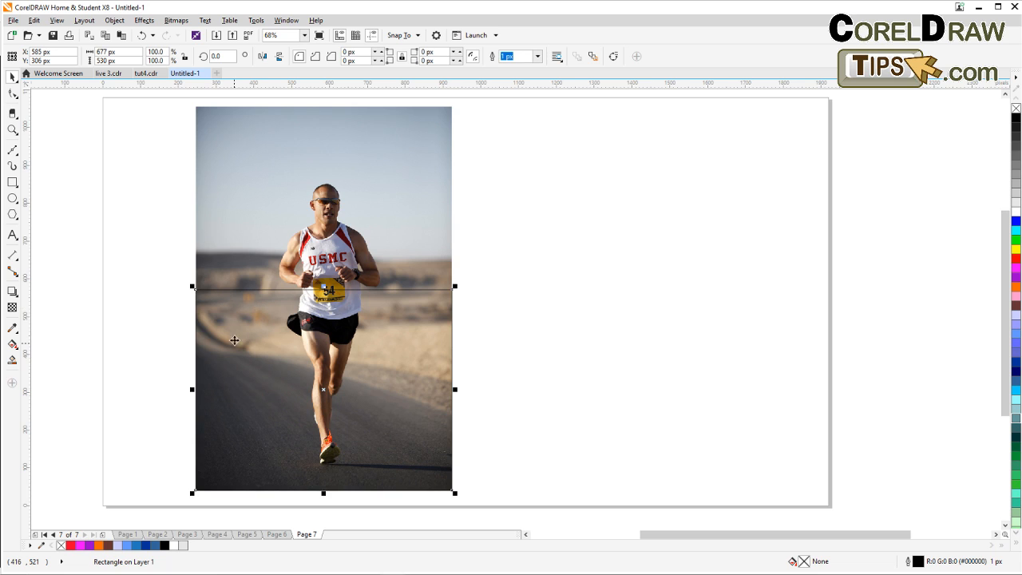
{"action": "left_click", "coordinate": [12, 293]}
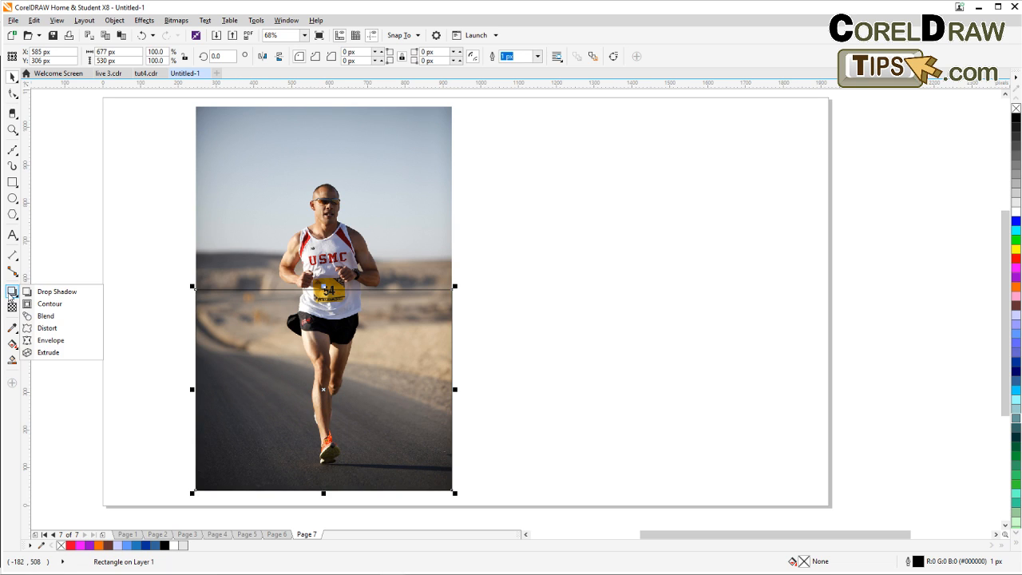
{"action": "left_click", "coordinate": [51, 303]}
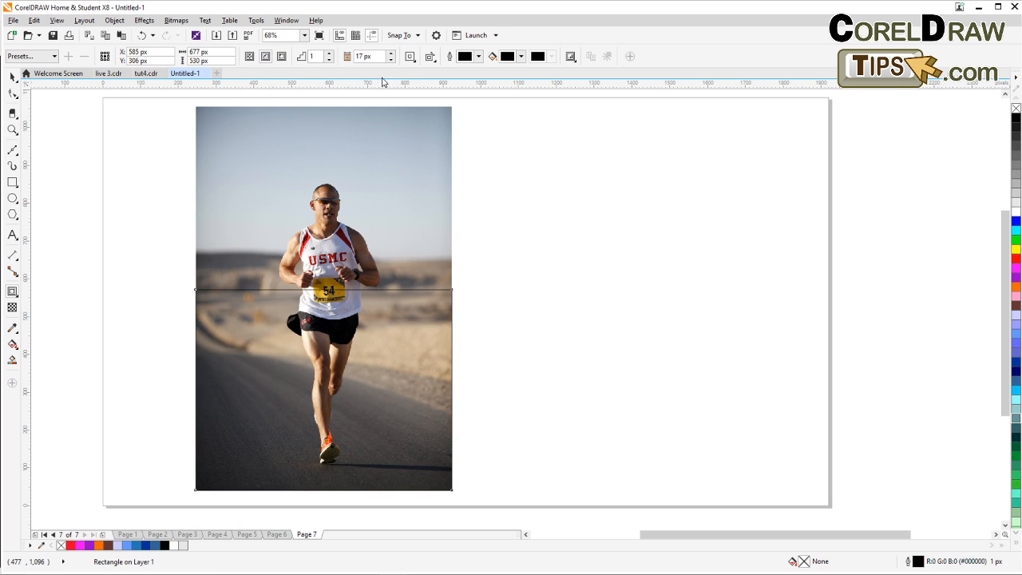
{"action": "left_click", "coordinate": [391, 54]}
{"action": "left_click", "coordinate": [391, 53]}
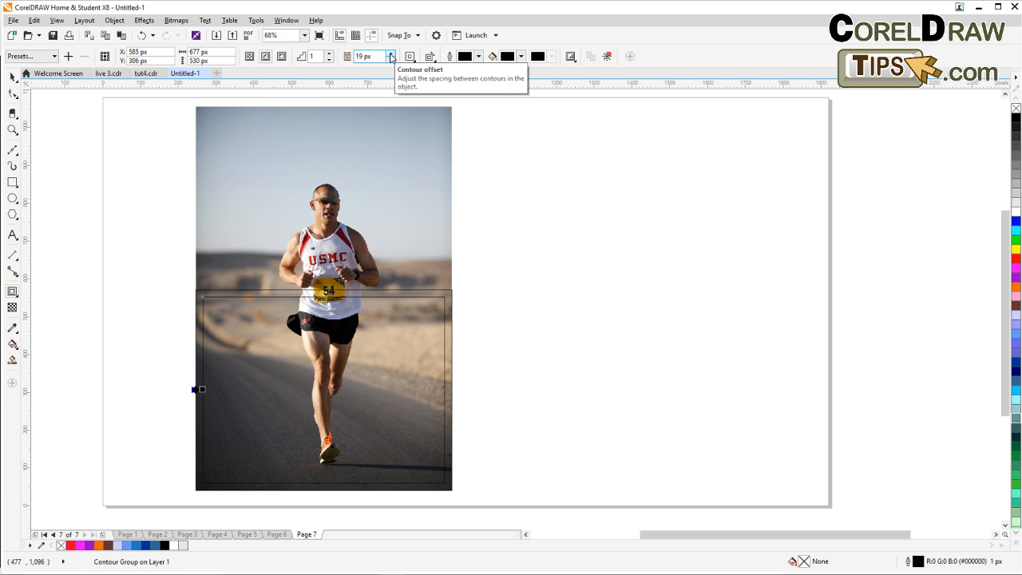
{"action": "left_click", "coordinate": [390, 54]}
{"action": "left_click", "coordinate": [390, 55]}
{"action": "left_click", "coordinate": [391, 55]}
{"action": "left_click", "coordinate": [391, 54]}
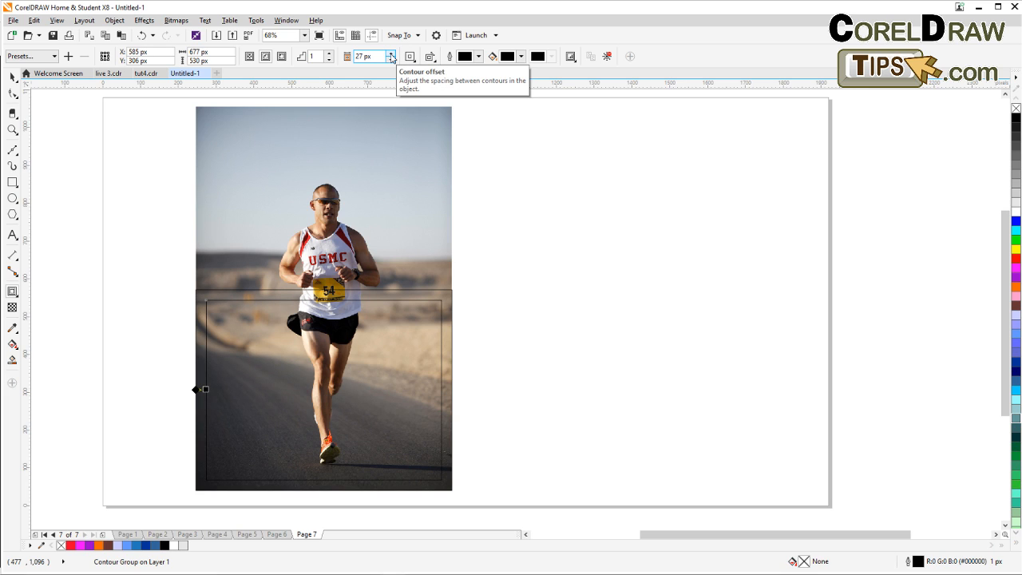
Break the contour group apart into separate rectangles.
{"action": "left_click", "coordinate": [12, 78]}
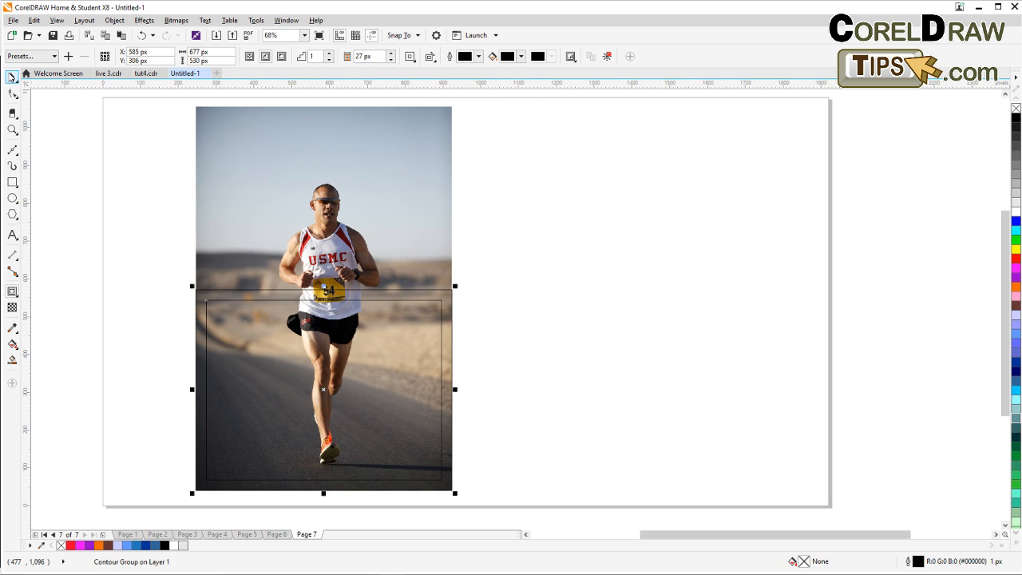
{"action": "left_click", "coordinate": [119, 206]}
{"action": "left_click", "coordinate": [226, 302]}
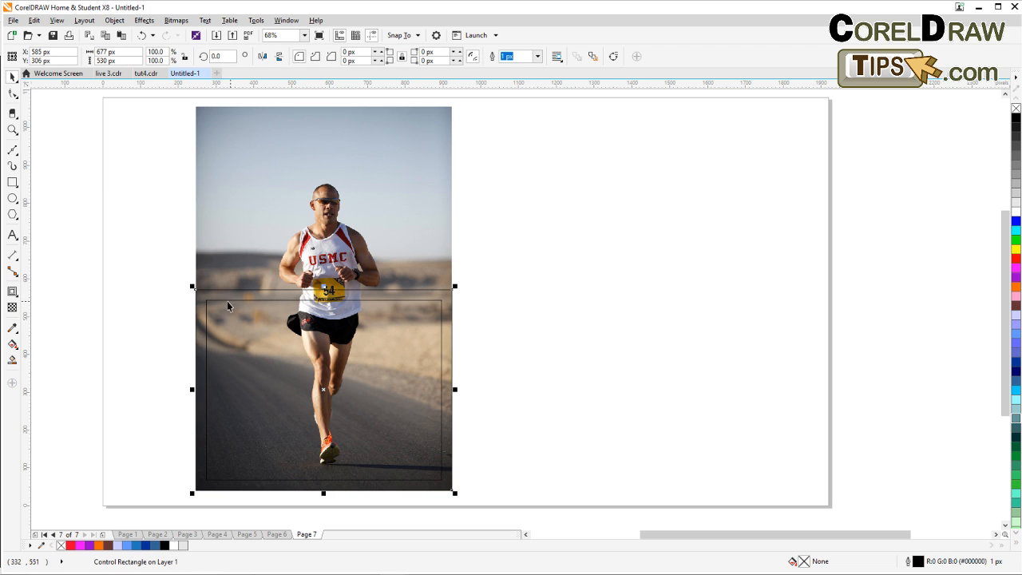
{"action": "left_click", "coordinate": [217, 300]}
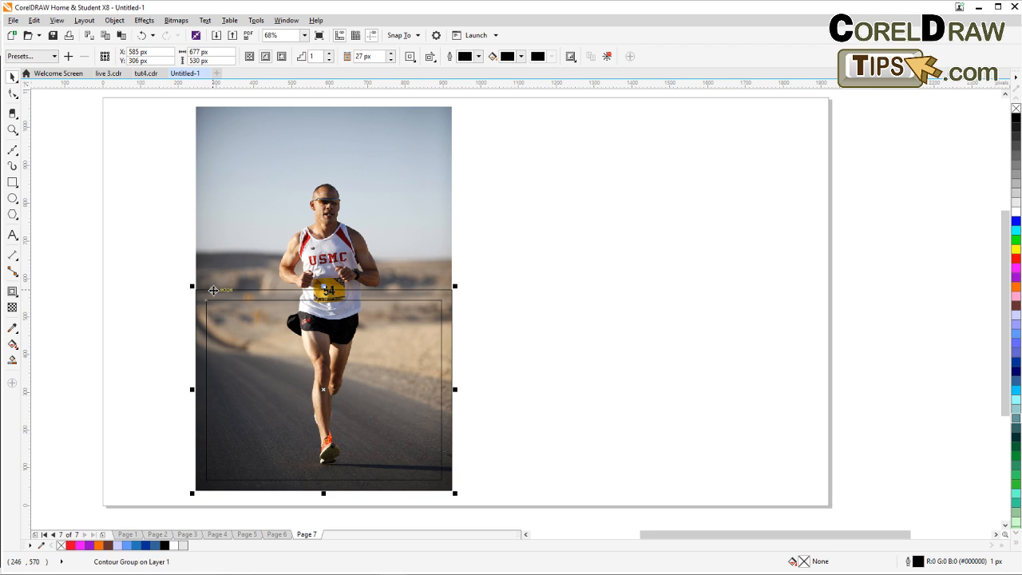
{"action": "left_click", "coordinate": [110, 23]}
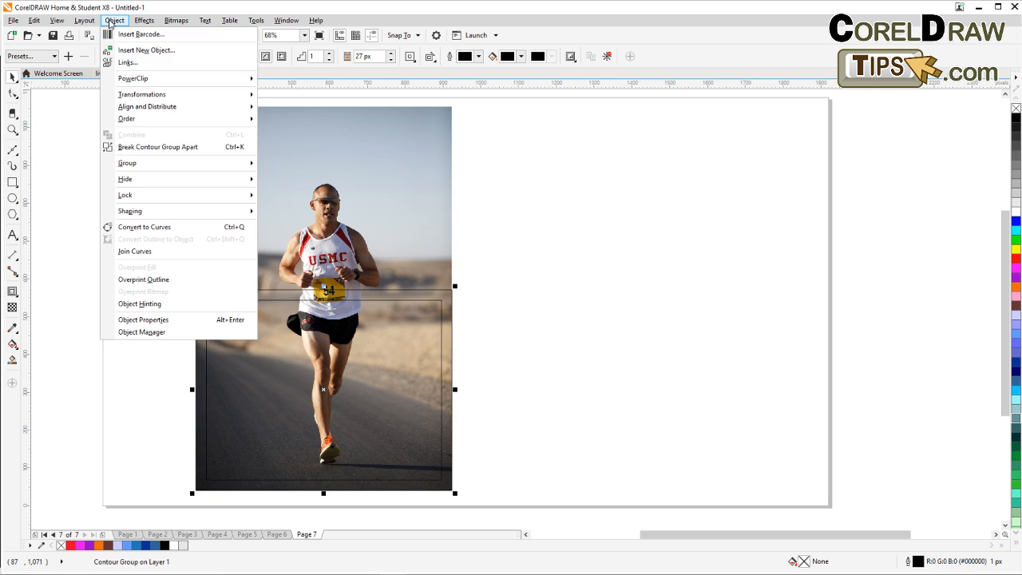
{"action": "left_click", "coordinate": [166, 151]}
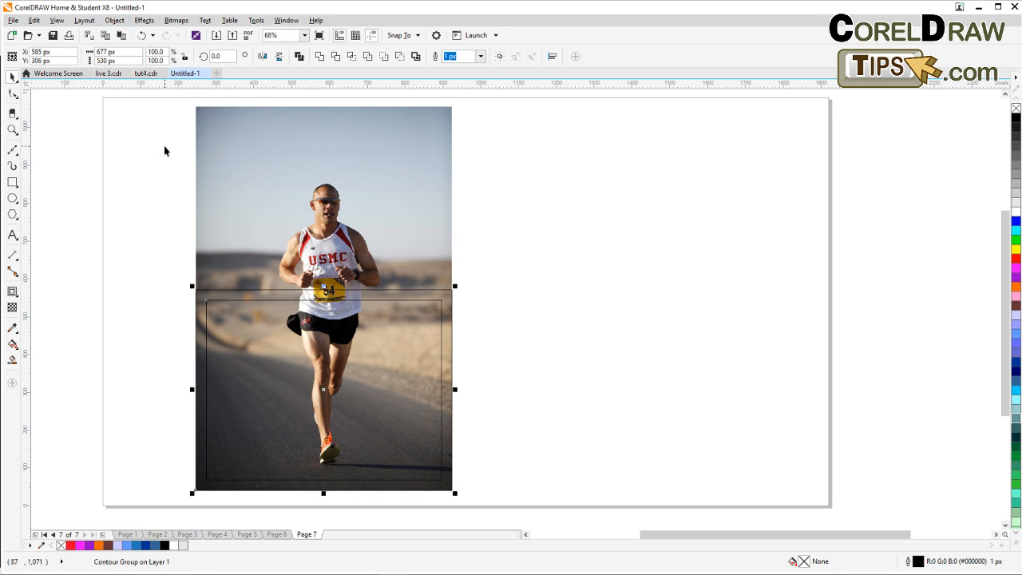
Combine the outer rectangle and the inner contour rectangle into a single frame curve.
{"action": "key", "text": "Escape"}
{"action": "left_click", "coordinate": [264, 301]}
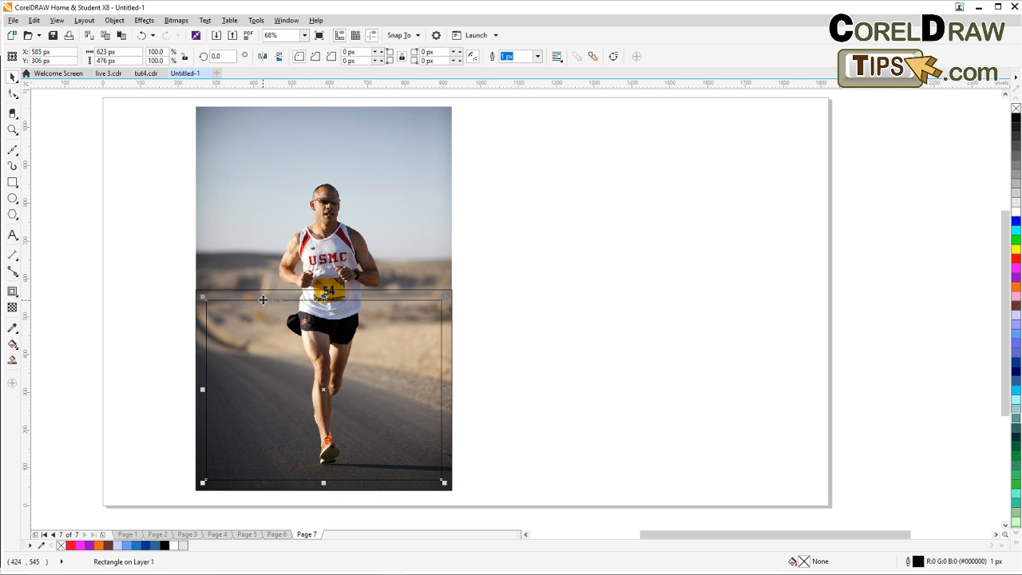
{"action": "left_click", "coordinate": [247, 290], "text": "shift"}
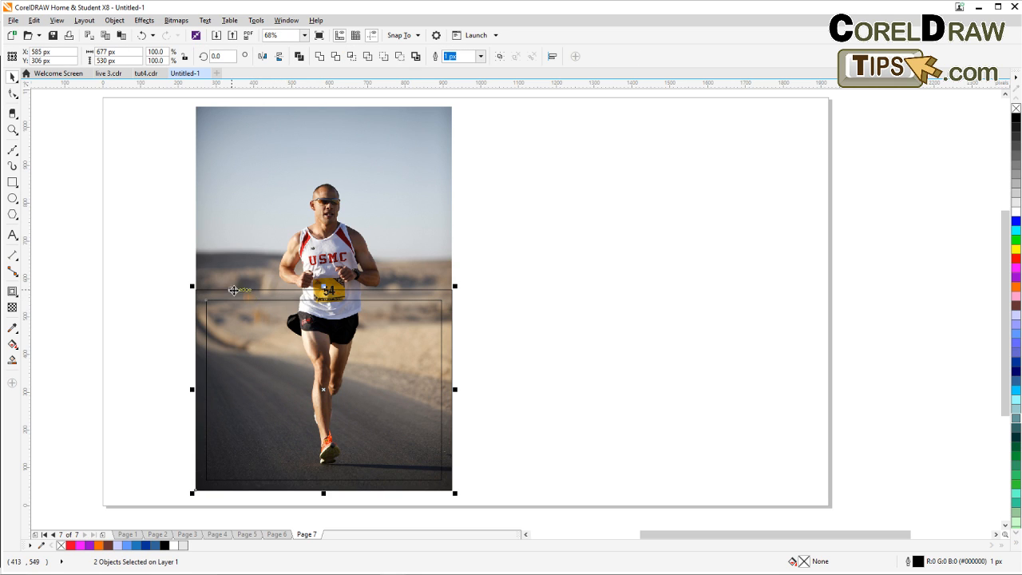
{"action": "left_click", "coordinate": [297, 57]}
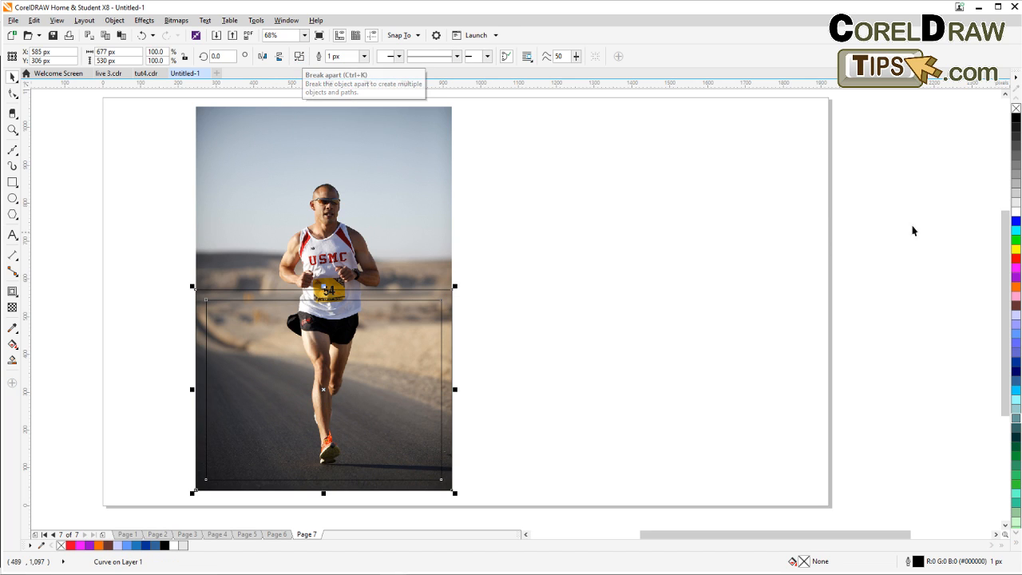
Fill the frame white with no outline and scale it down to about 95.6 %.
{"action": "left_click", "coordinate": [1015, 212]}
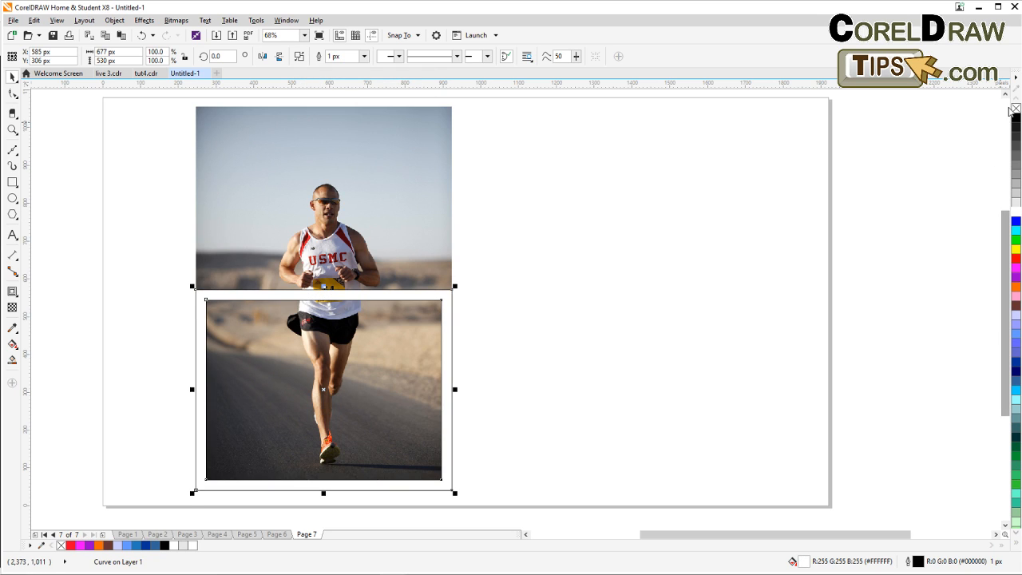
{"action": "right_click", "coordinate": [1016, 110]}
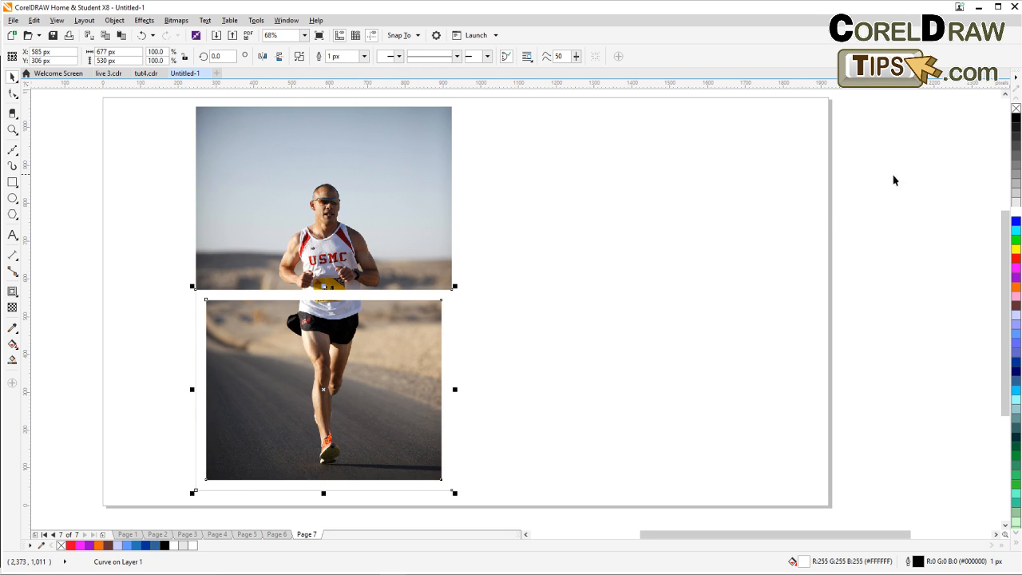
{"action": "left_click_drag", "start_coordinate": [454, 493], "coordinate": [451, 486]}
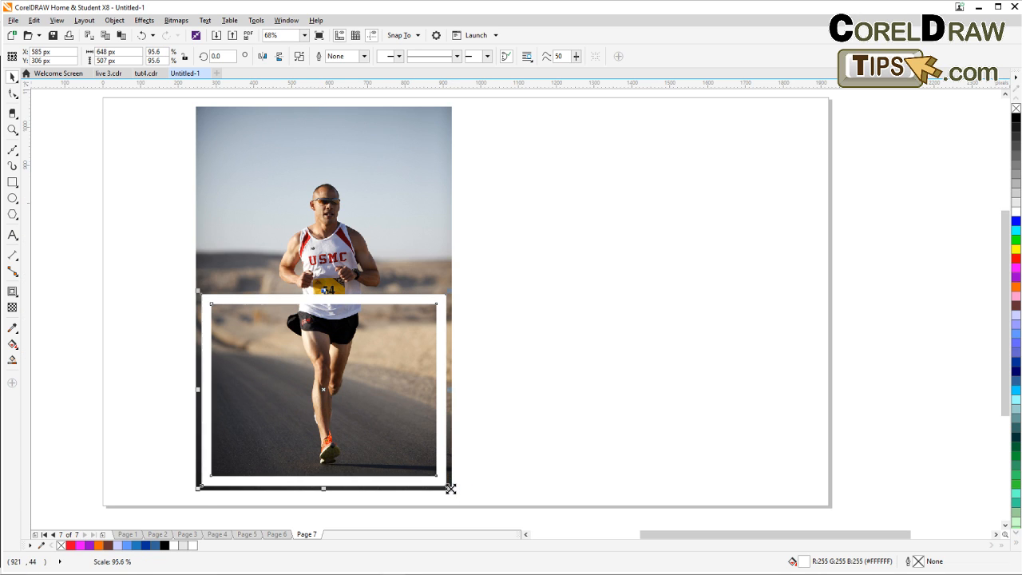
Add perspective to the frame and pull its top-left corner inward to taper the top edge.
{"action": "left_click", "coordinate": [506, 449]}
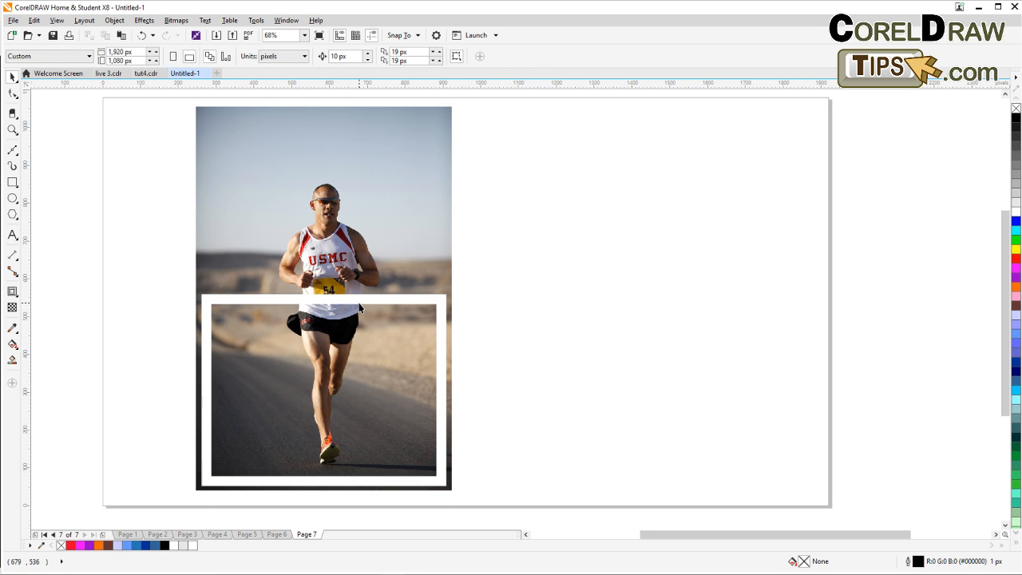
{"action": "left_click", "coordinate": [357, 305]}
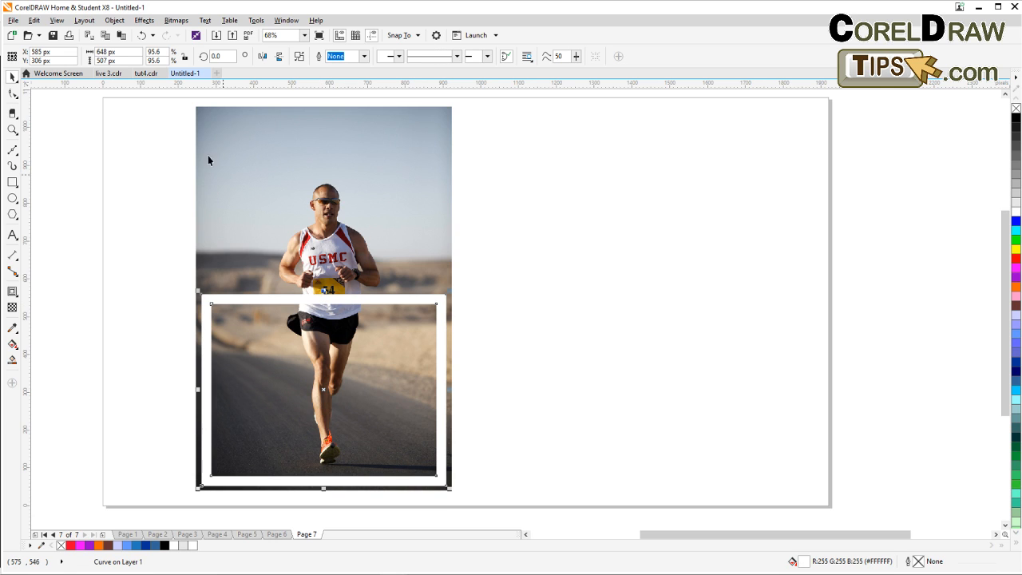
{"action": "left_click", "coordinate": [144, 20]}
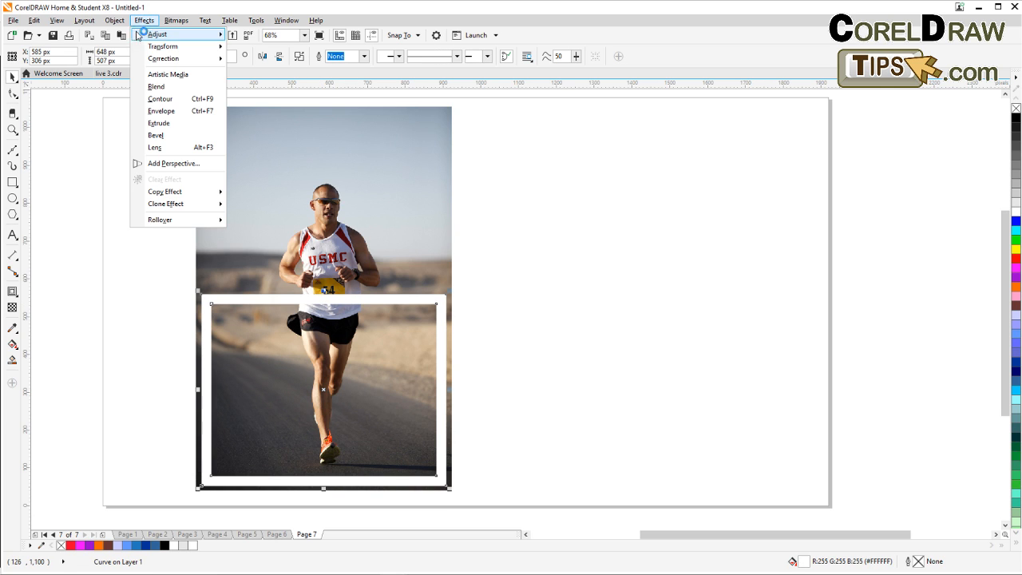
{"action": "left_click", "coordinate": [164, 164]}
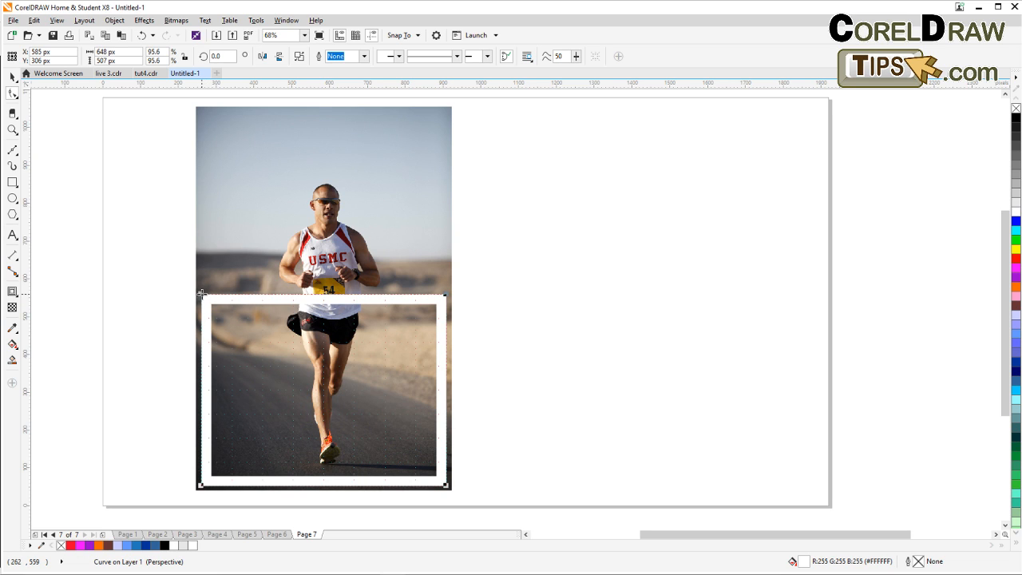
{"action": "left_click_drag", "start_coordinate": [203, 295], "coordinate": [225, 299]}
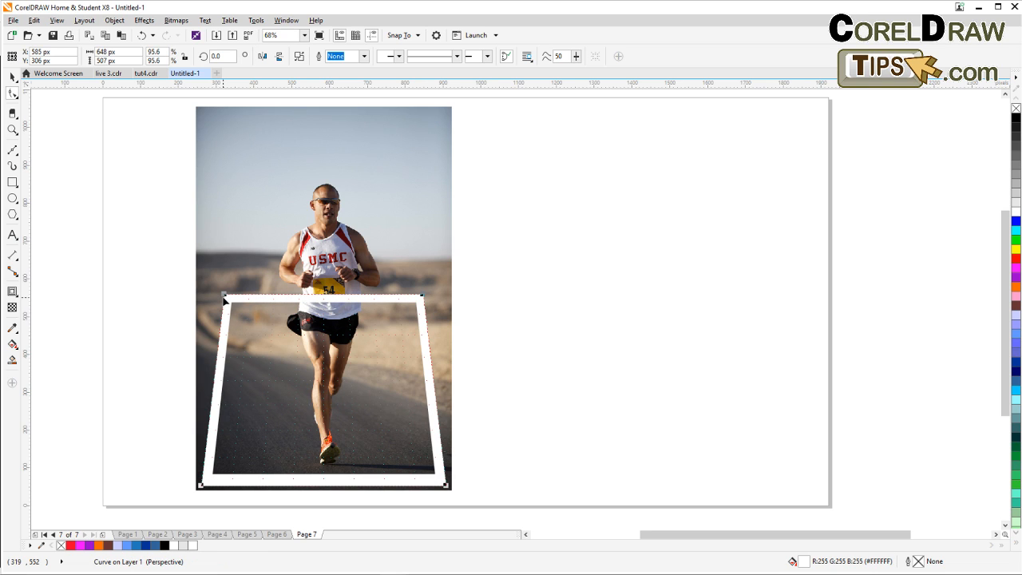
{"action": "left_click_drag", "start_coordinate": [226, 298], "coordinate": [229, 295]}
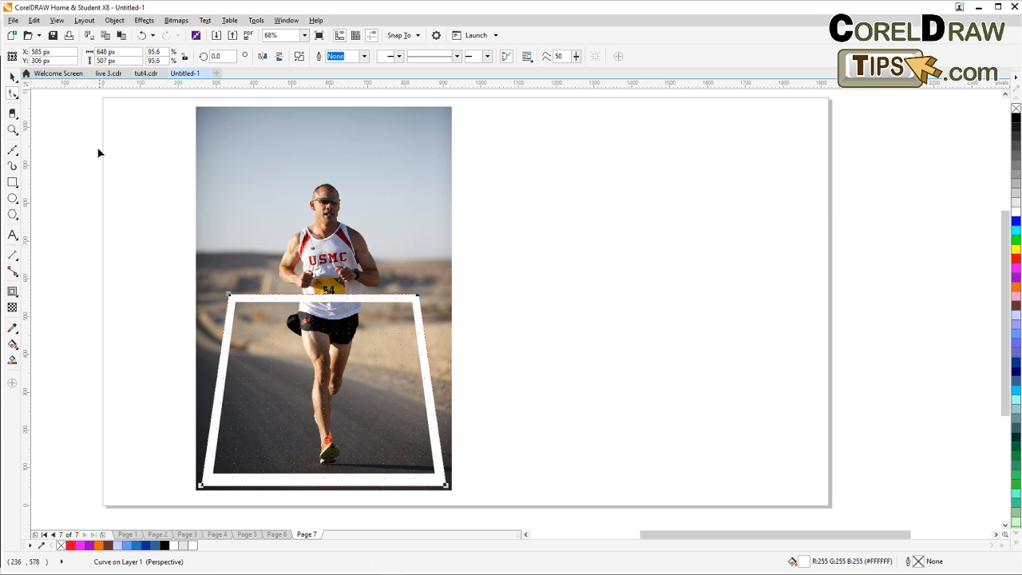
Select the runner photo behind the frame.
{"action": "left_click", "coordinate": [12, 77]}
{"action": "left_click", "coordinate": [96, 198]}
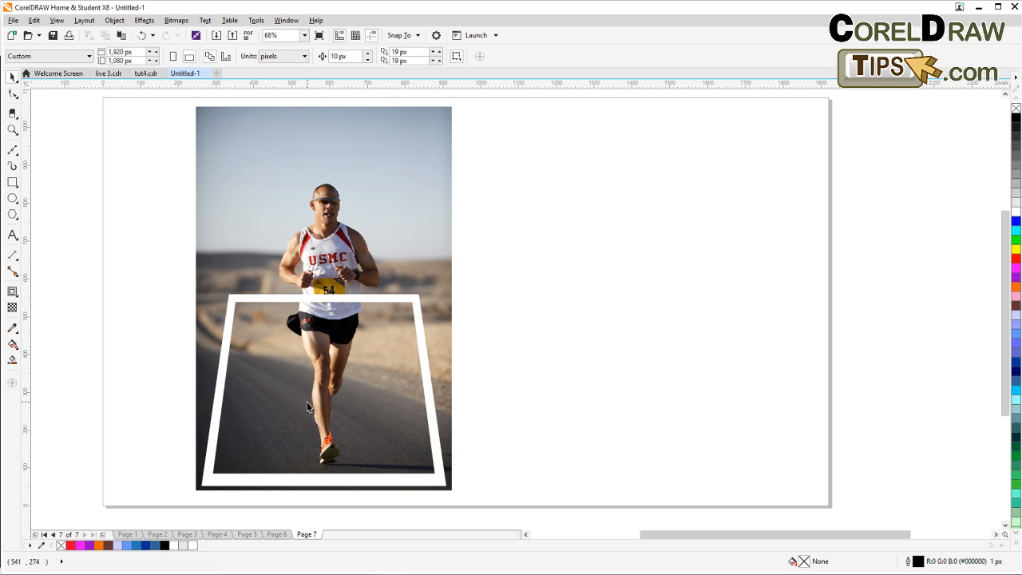
{"action": "left_click", "coordinate": [251, 267]}
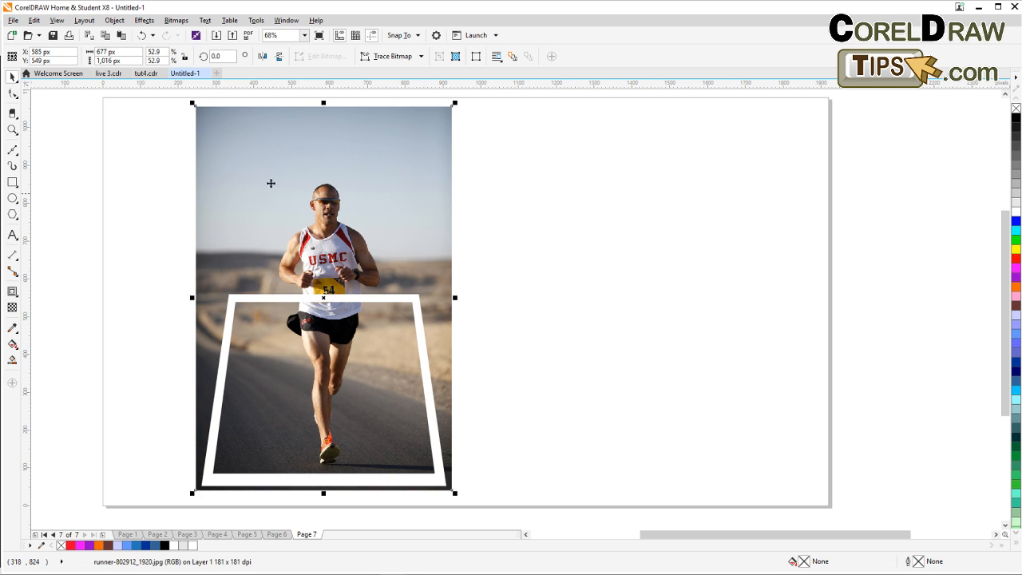
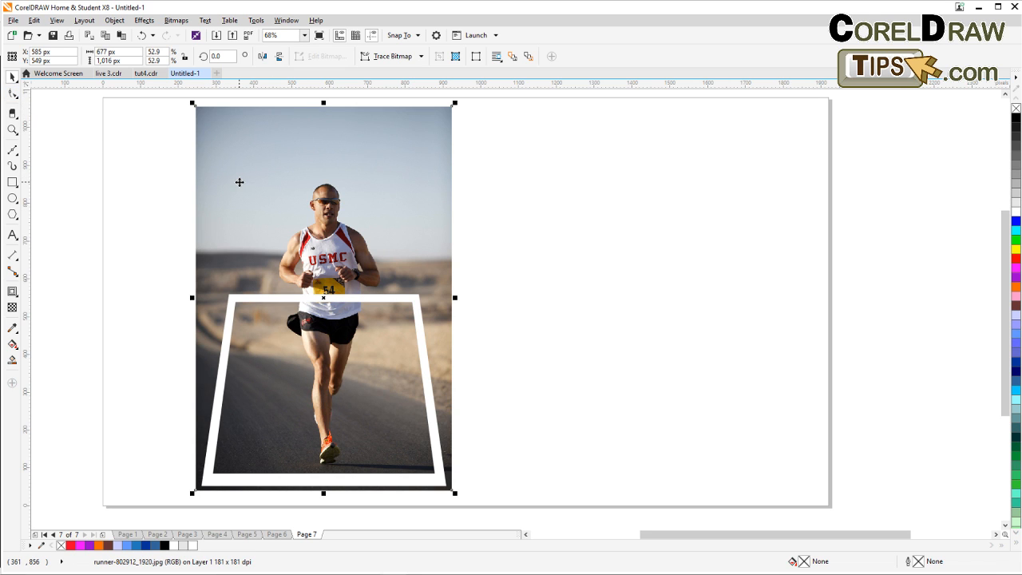
{"action": "left_click_drag", "start_coordinate": [239, 182], "coordinate": [544, 193]}
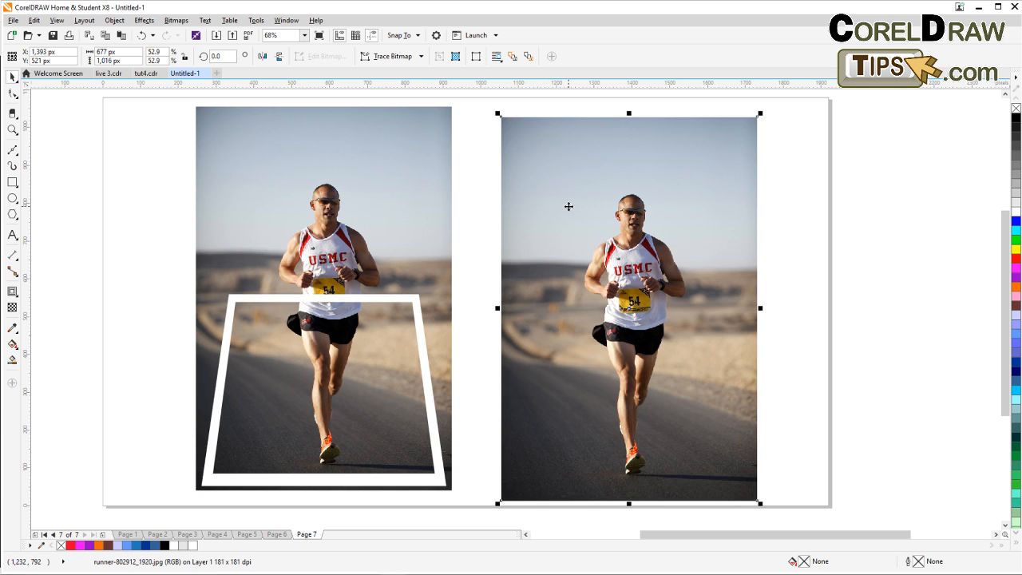
{"action": "key", "text": "Delete"}
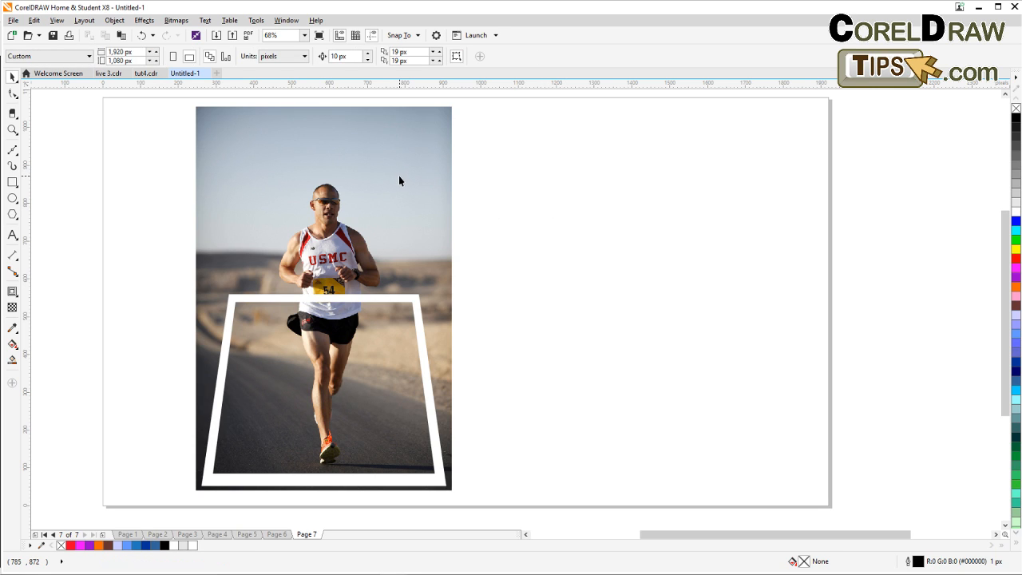
Reshape the runner photo with the Shape tool, dropping its top-left corner to head height and pulling the other three corners inward toward the frame.
{"action": "left_click", "coordinate": [399, 175]}
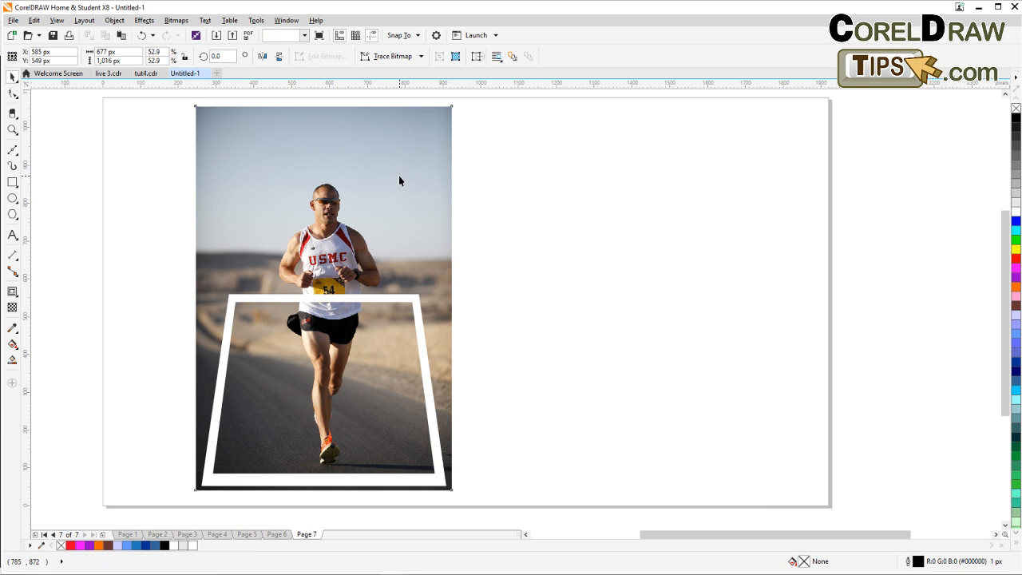
{"action": "left_click", "coordinate": [12, 94]}
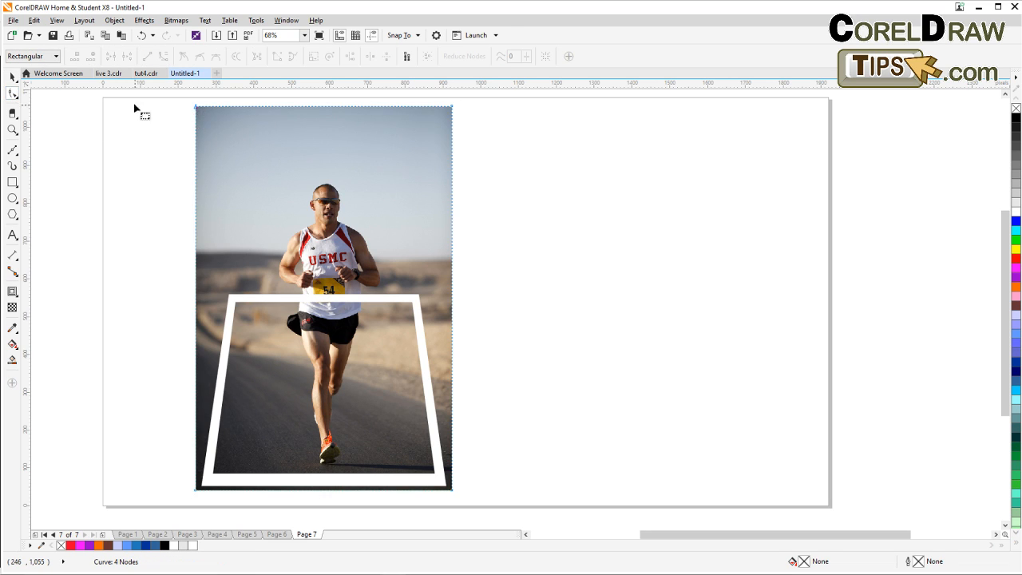
{"action": "left_click_drag", "start_coordinate": [196, 108], "coordinate": [247, 211]}
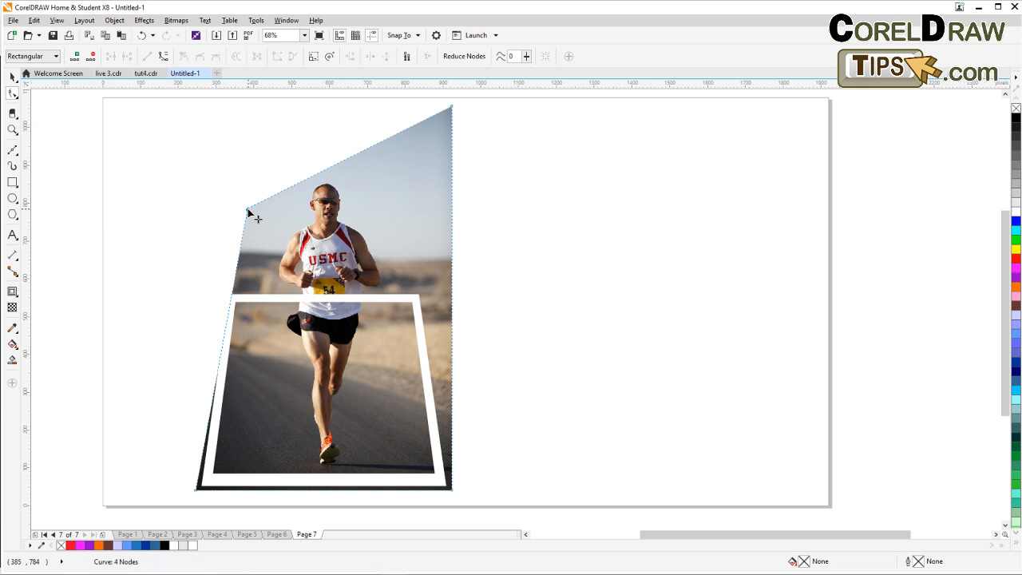
{"action": "left_click", "coordinate": [196, 489]}
{"action": "left_click_drag", "start_coordinate": [198, 492], "coordinate": [209, 483]}
{"action": "left_click_drag", "start_coordinate": [454, 490], "coordinate": [440, 482]}
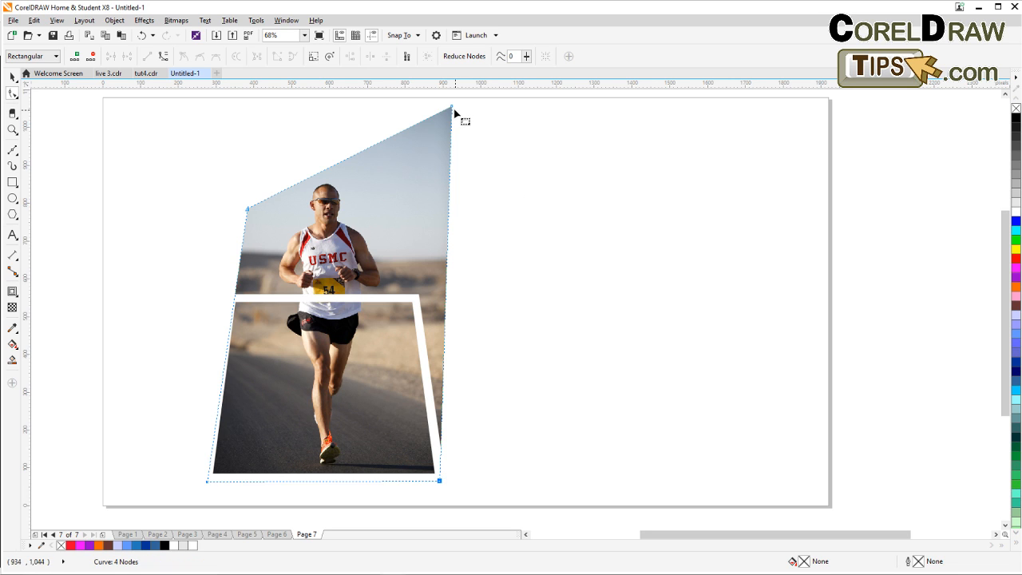
{"action": "left_click_drag", "start_coordinate": [452, 107], "coordinate": [395, 119]}
{"action": "left_click", "coordinate": [12, 77]}
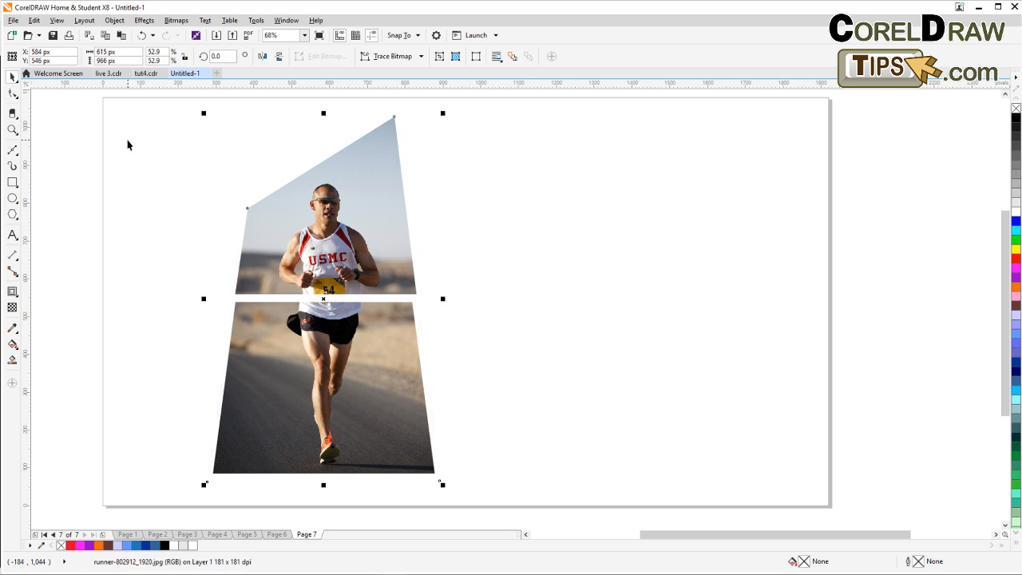
Draw a rectangle about 842 × 969 px around the composition and fill it black.
{"action": "left_click", "coordinate": [116, 150]}
{"action": "left_click", "coordinate": [16, 182]}
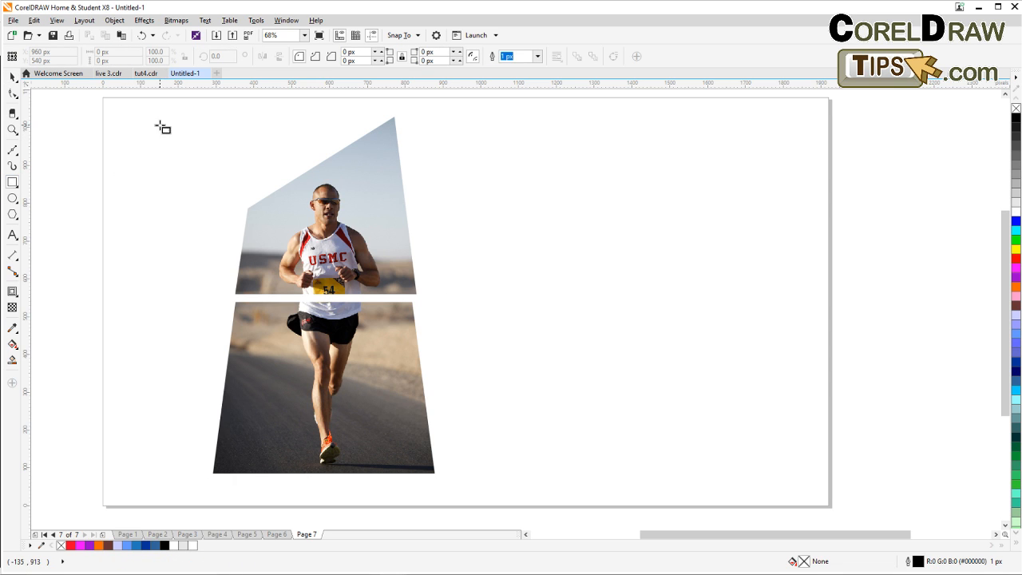
{"action": "left_click_drag", "start_coordinate": [159, 125], "coordinate": [478, 491]}
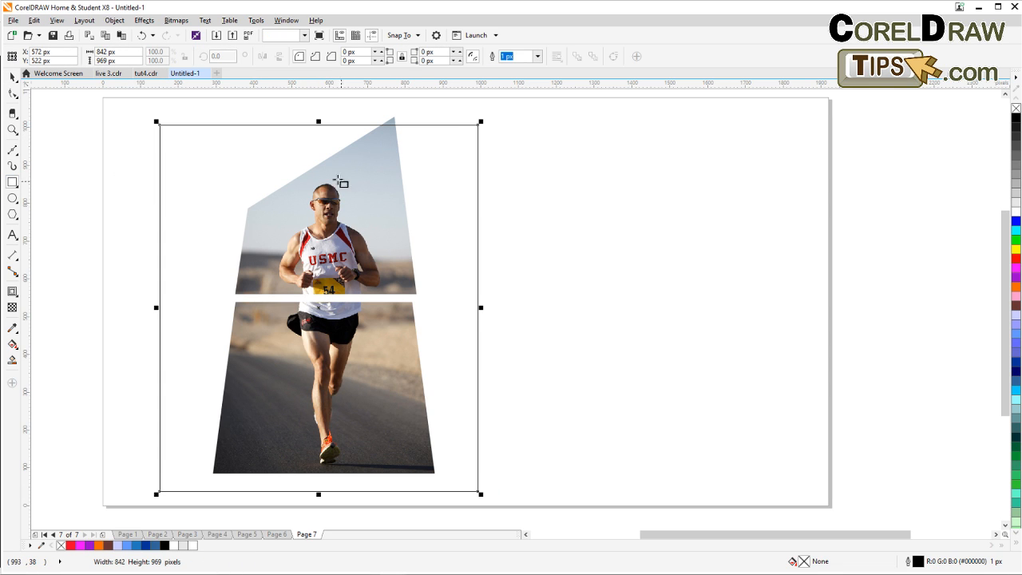
{"action": "left_click", "coordinate": [1016, 118]}
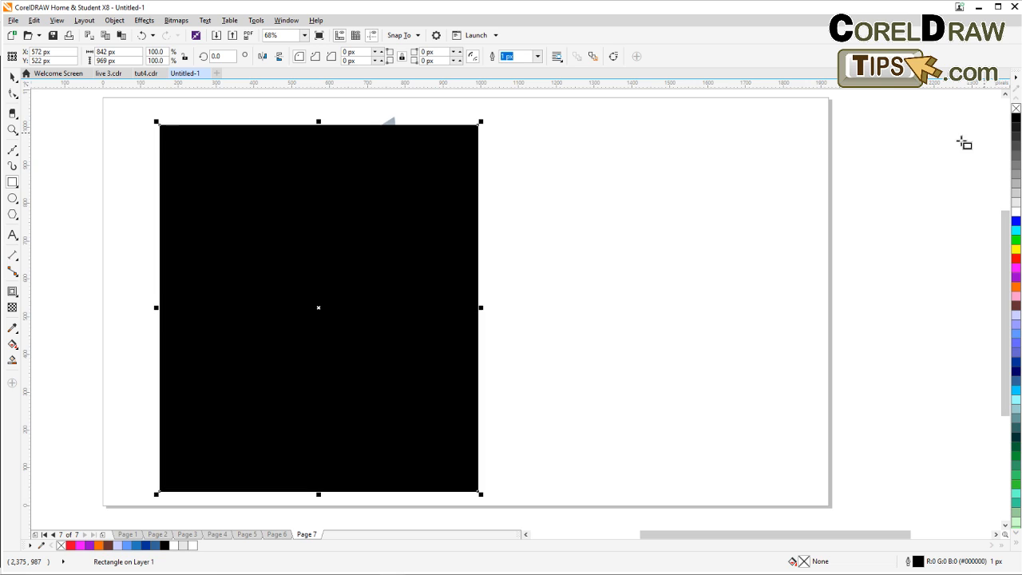
{"action": "left_click", "coordinate": [11, 77]}
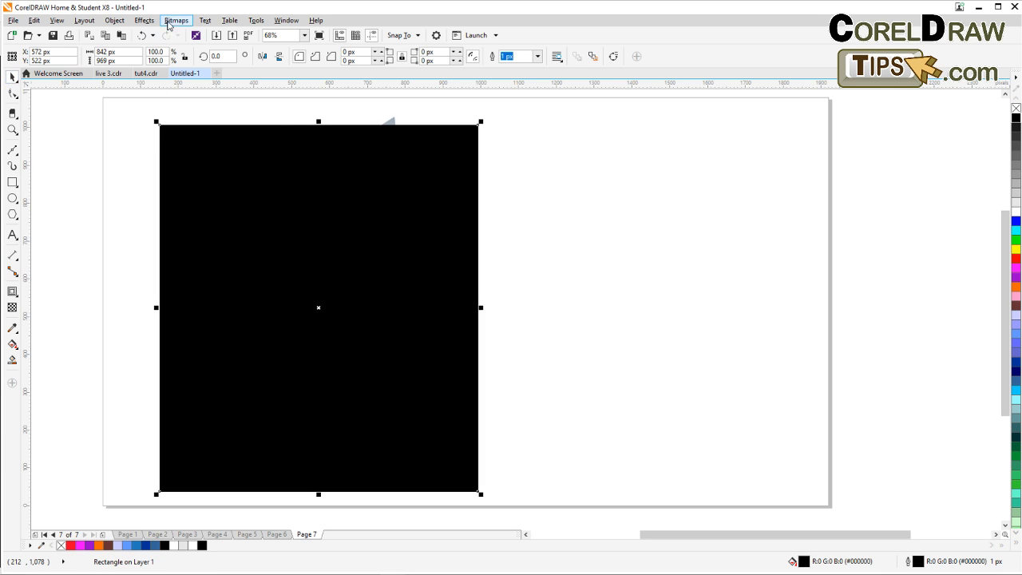
Send the black rectangle to the back of the page.
{"action": "left_click", "coordinate": [114, 20]}
{"action": "mouse_move", "coordinate": [126, 82]}
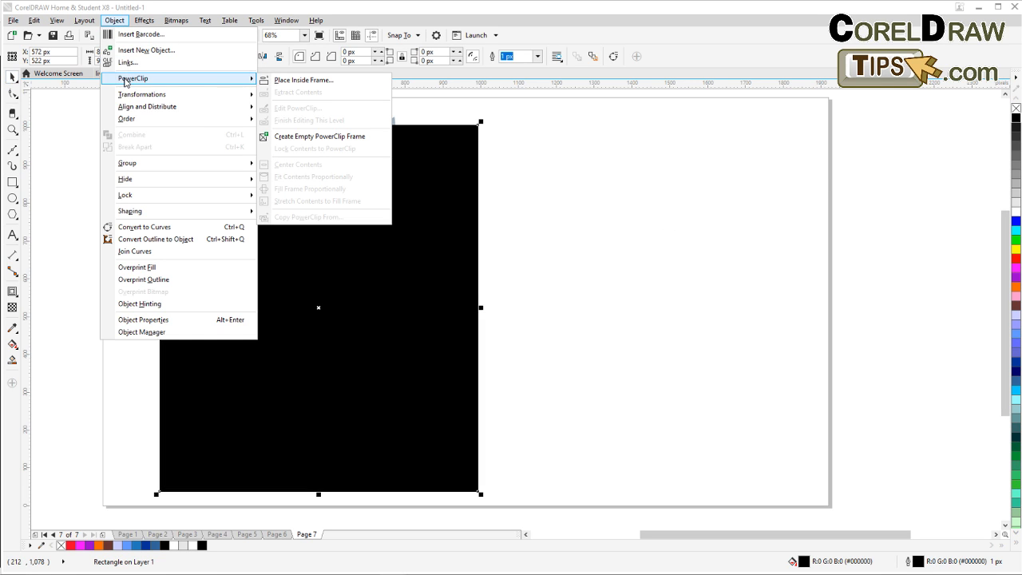
{"action": "mouse_move", "coordinate": [189, 119]}
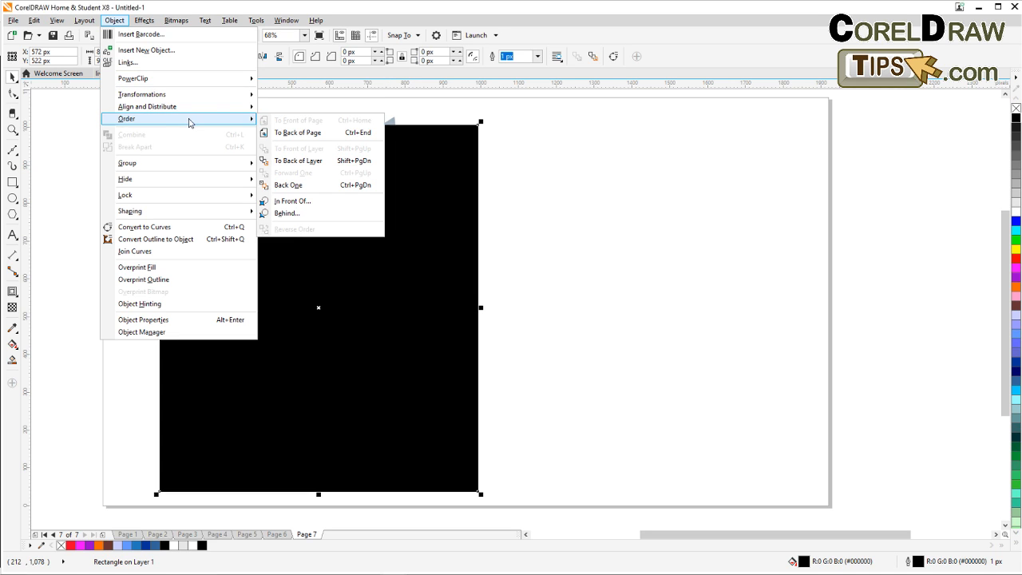
{"action": "left_click", "coordinate": [309, 136]}
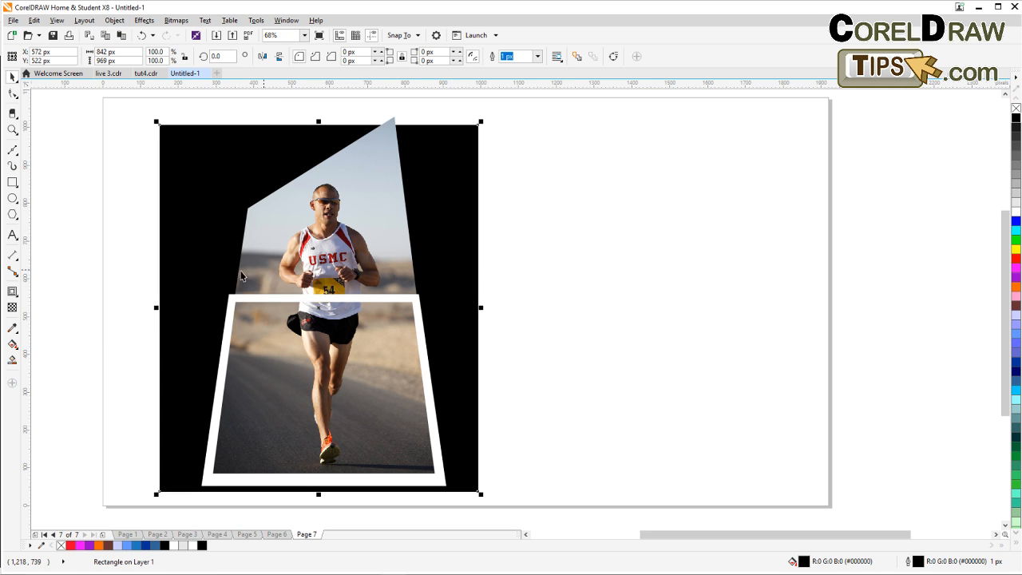
Apply a vertical linear transparency to the black rectangle so it fades from black at the bottom to clear at the top.
{"action": "left_click", "coordinate": [12, 307]}
{"action": "left_click_drag", "start_coordinate": [328, 450], "coordinate": [326, 199]}
{"action": "left_click_drag", "start_coordinate": [327, 145], "coordinate": [327, 383]}
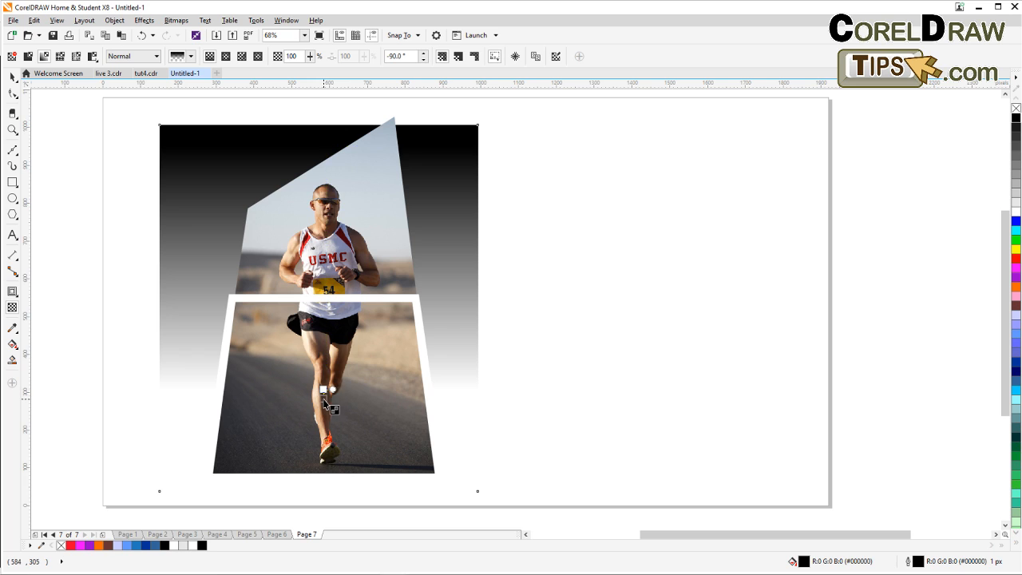
{"action": "left_click_drag", "start_coordinate": [329, 484], "coordinate": [336, 279]}
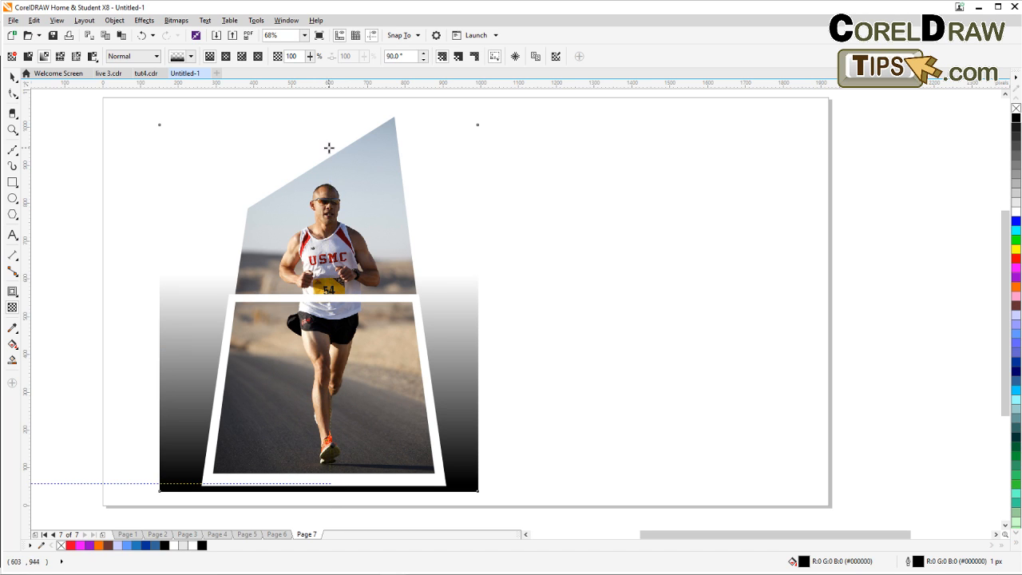
{"action": "left_click_drag", "start_coordinate": [329, 148], "coordinate": [330, 147]}
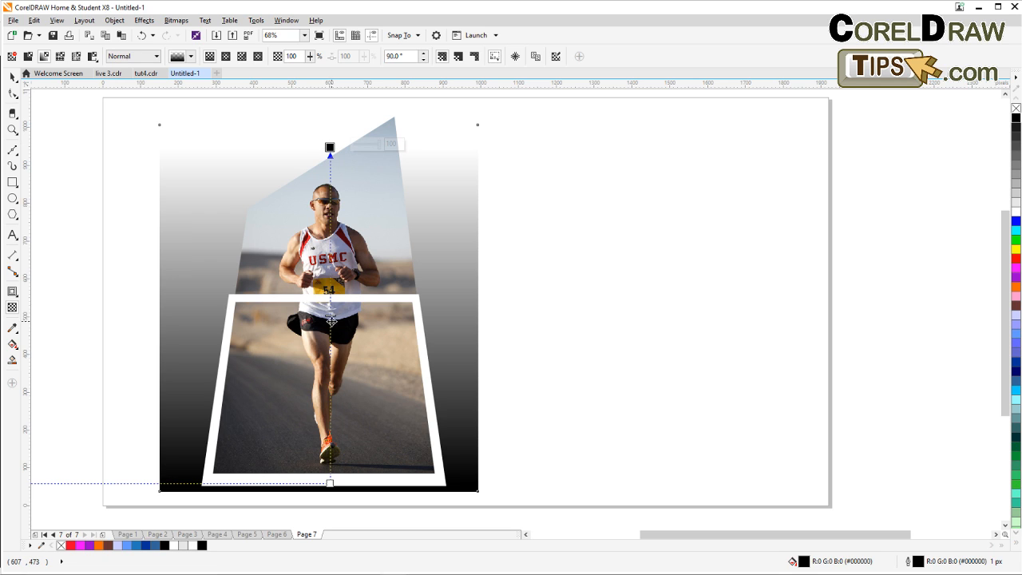
{"action": "left_click_drag", "start_coordinate": [330, 316], "coordinate": [329, 369]}
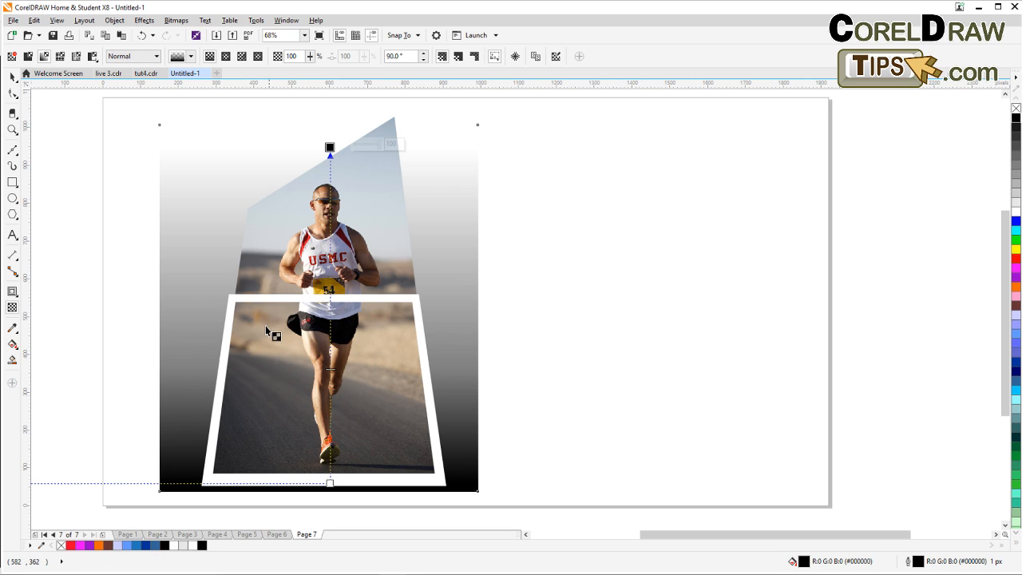
{"action": "left_click", "coordinate": [12, 76]}
{"action": "left_click", "coordinate": [71, 165]}
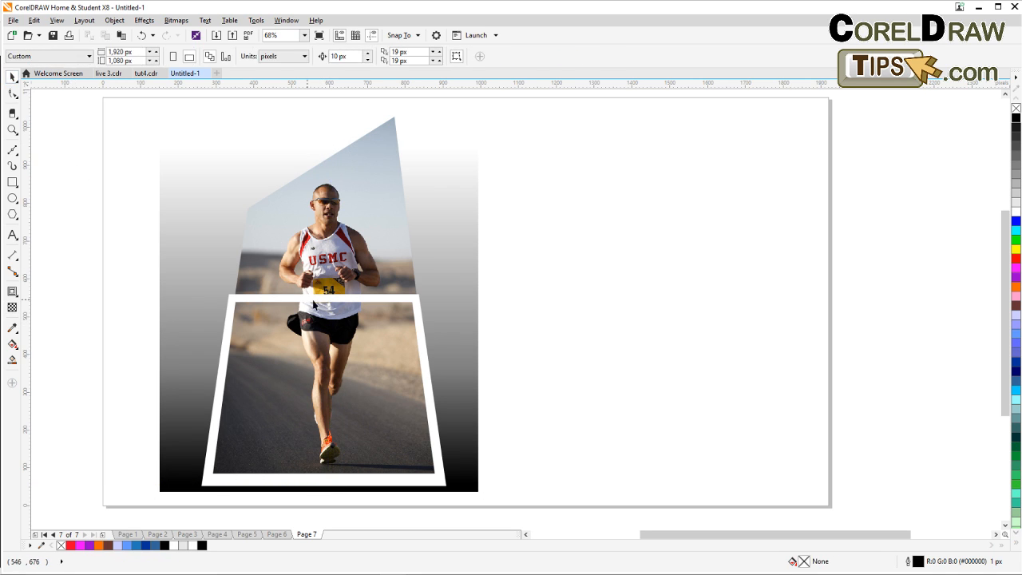
Start tracing the runner's outline with the Bezier tool, placing nodes around the ear on the left side of his head up to the sunglasses.
{"action": "scroll", "coordinate": [333, 265], "scroll_direction": "up", "scroll_amount": 2}
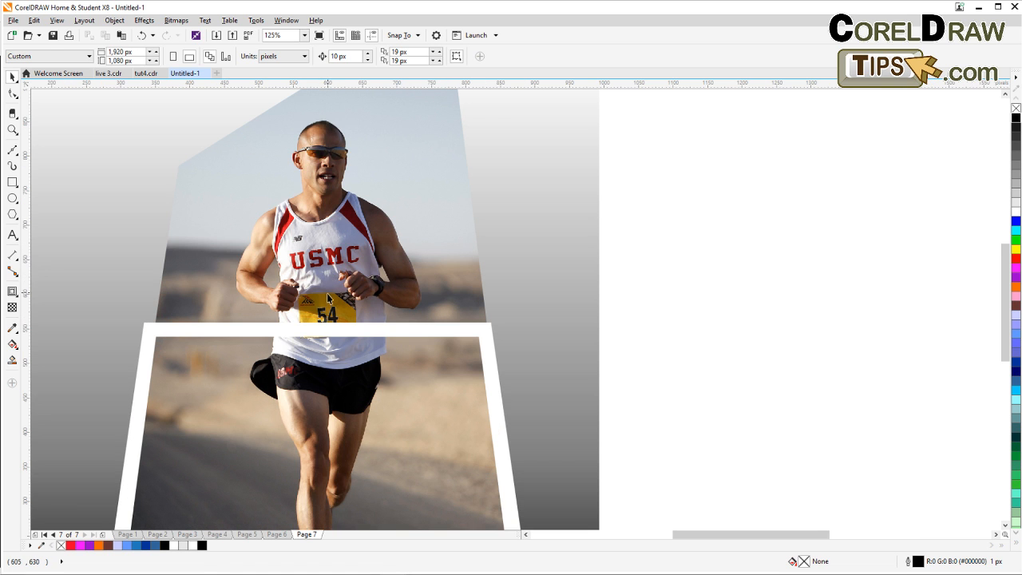
{"action": "scroll", "coordinate": [327, 297], "scroll_direction": "down", "scroll_amount": 2}
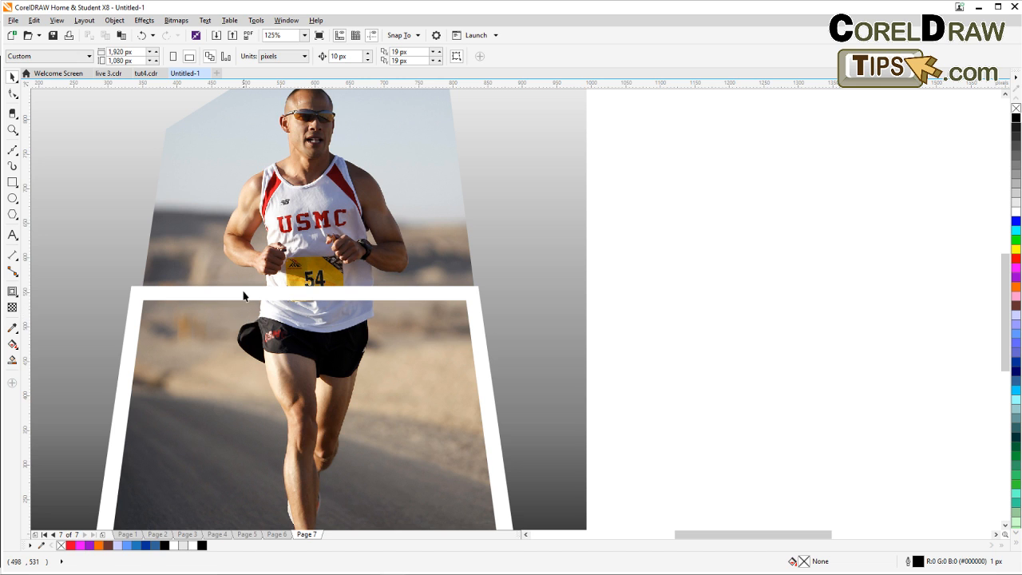
{"action": "scroll", "coordinate": [243, 296], "scroll_direction": "down", "scroll_amount": 3}
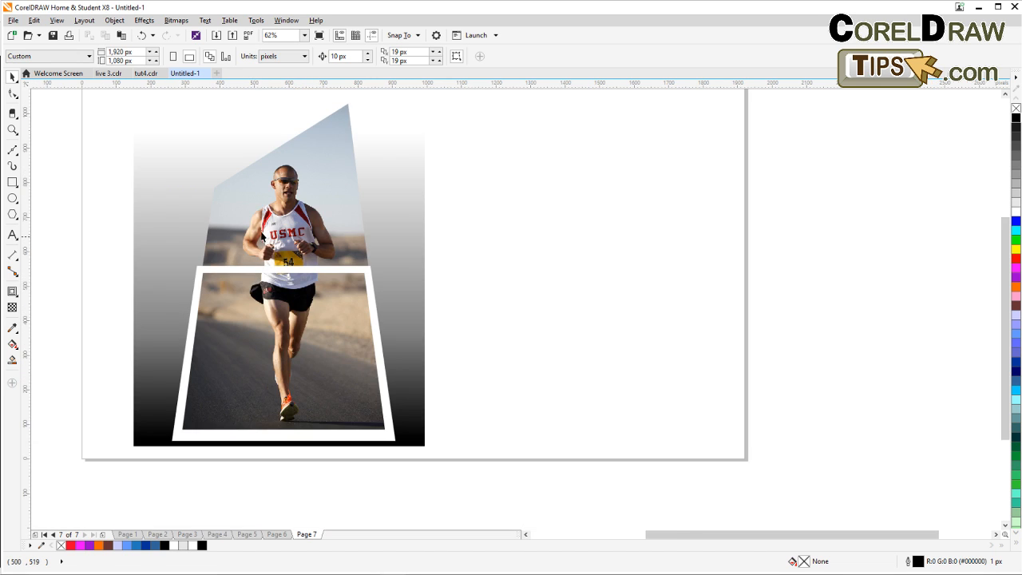
{"action": "scroll", "coordinate": [261, 237], "scroll_direction": "up", "scroll_amount": 3}
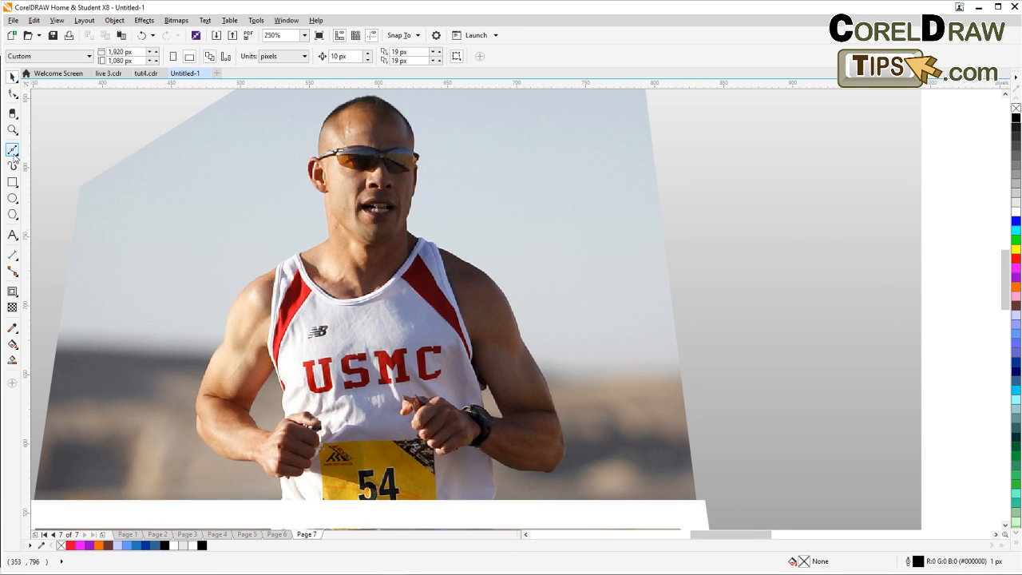
{"action": "left_click", "coordinate": [13, 153]}
{"action": "left_click", "coordinate": [48, 170]}
{"action": "scroll", "coordinate": [303, 232], "scroll_direction": "up", "scroll_amount": 4}
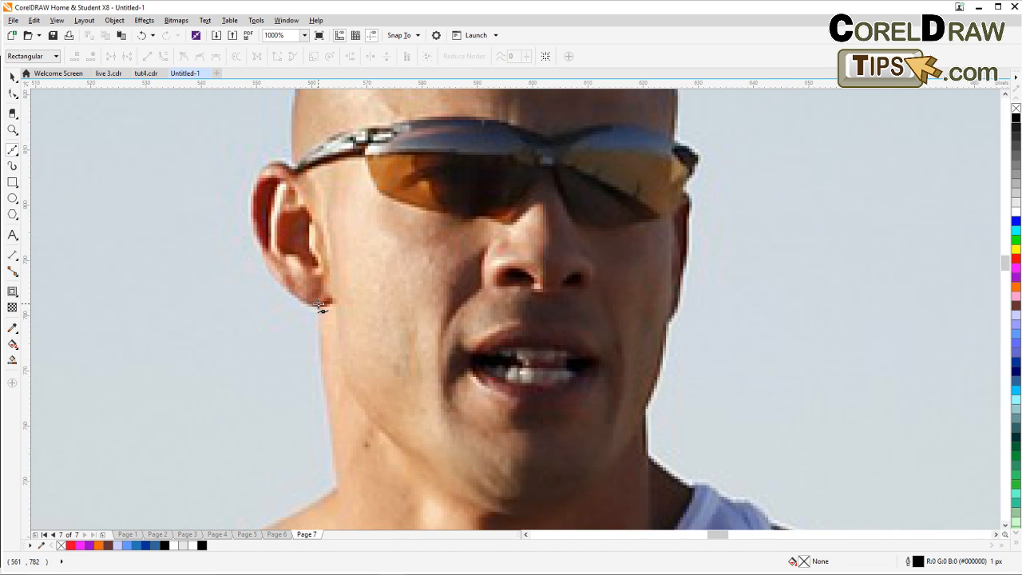
{"action": "left_click", "coordinate": [319, 305]}
{"action": "left_click", "coordinate": [301, 297]}
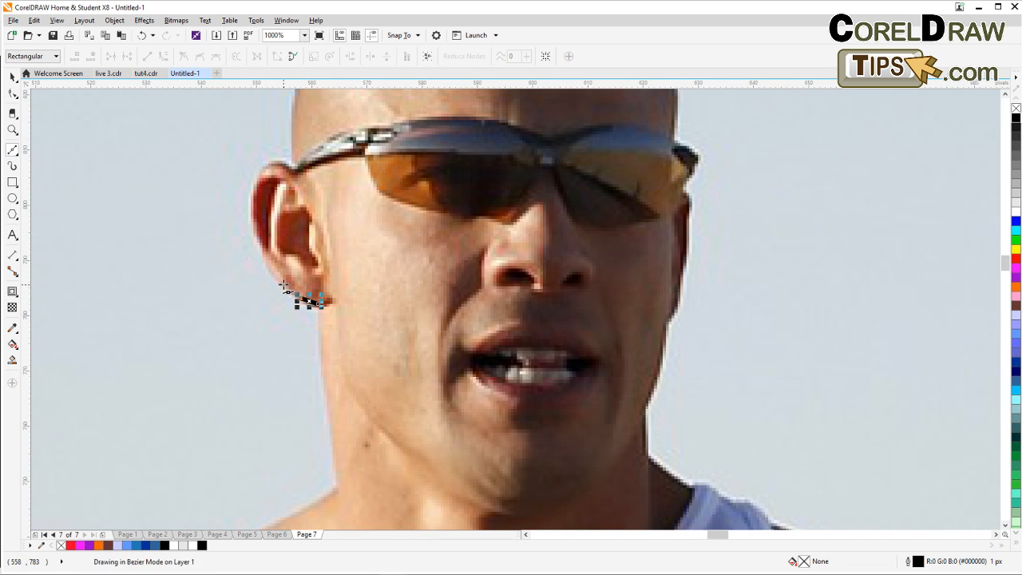
{"action": "left_click", "coordinate": [284, 284]}
{"action": "left_click", "coordinate": [270, 266]}
{"action": "left_click", "coordinate": [260, 245]}
{"action": "left_click", "coordinate": [248, 218]}
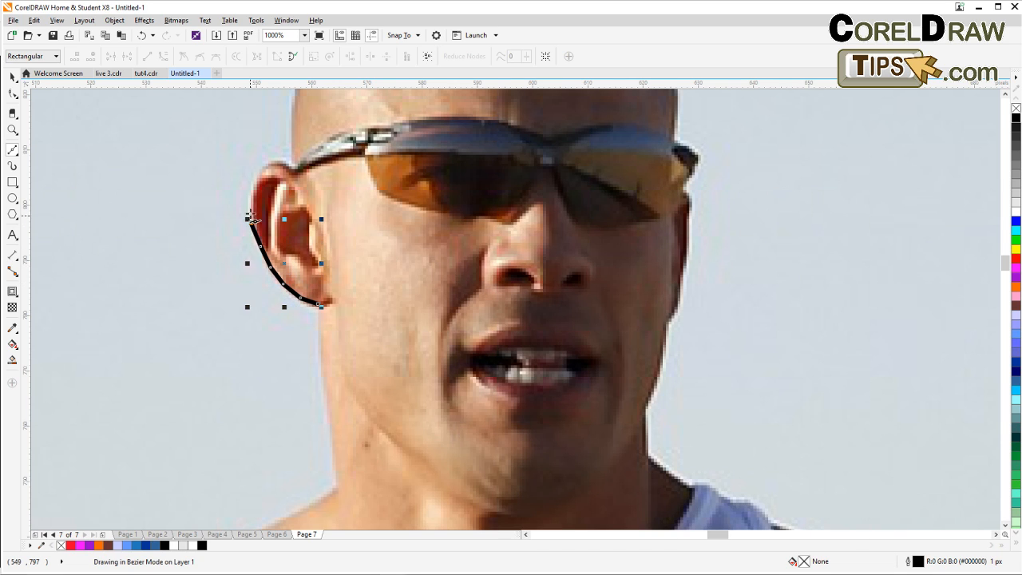
{"action": "left_click", "coordinate": [251, 198]}
{"action": "left_click", "coordinate": [259, 177]}
{"action": "left_click", "coordinate": [278, 165]}
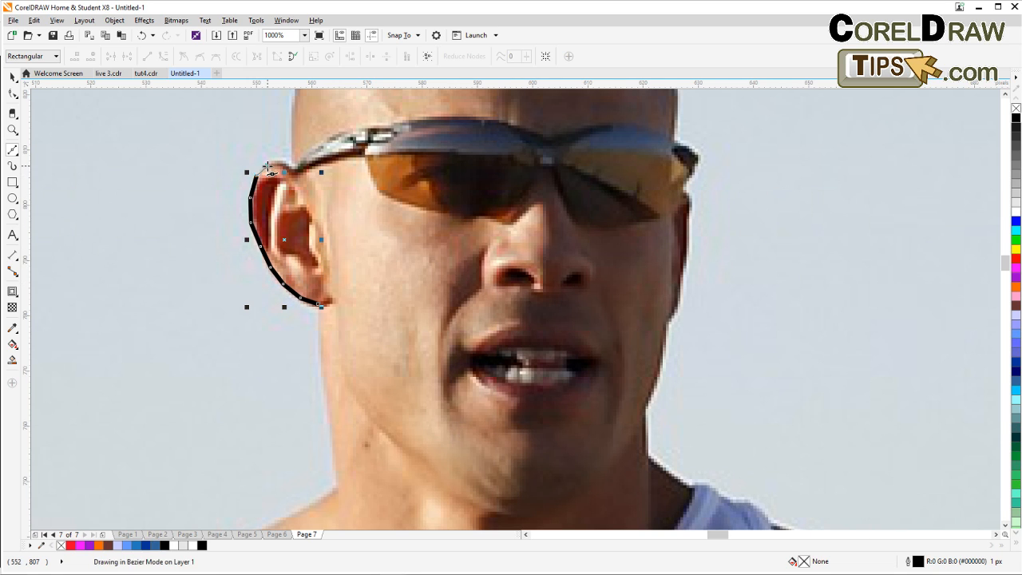
{"action": "left_click", "coordinate": [278, 162]}
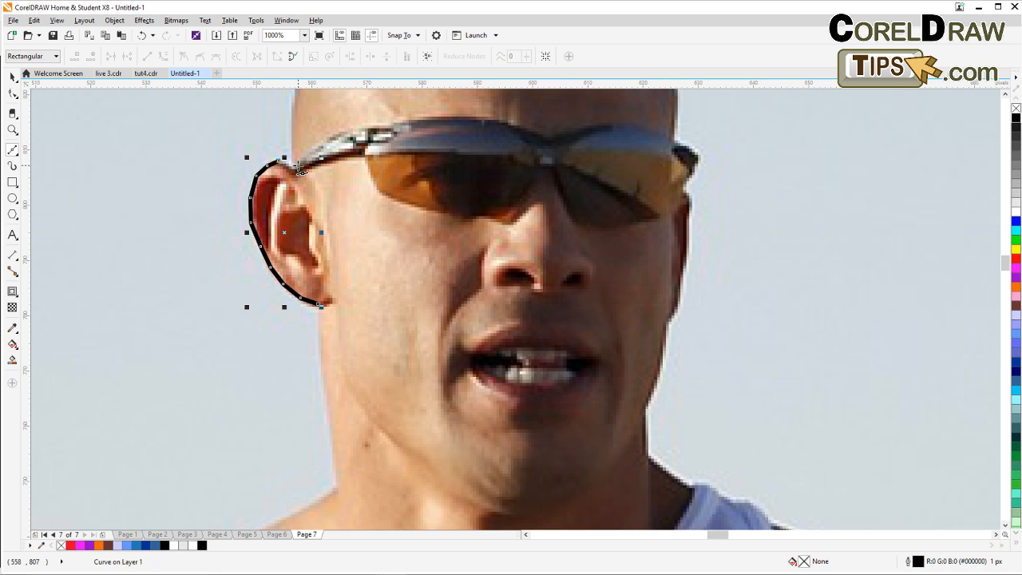
{"action": "left_click", "coordinate": [289, 165]}
Continue the Bezier outline up the side of his head and across the top of his scalp.
{"action": "left_click_drag", "start_coordinate": [305, 156], "coordinate": [345, 363]}
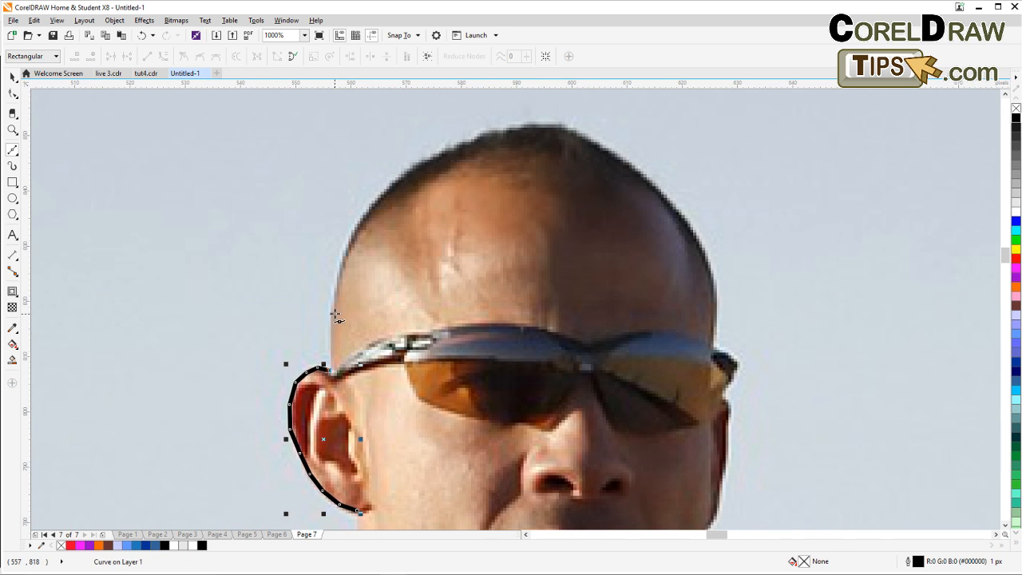
{"action": "left_click", "coordinate": [333, 311]}
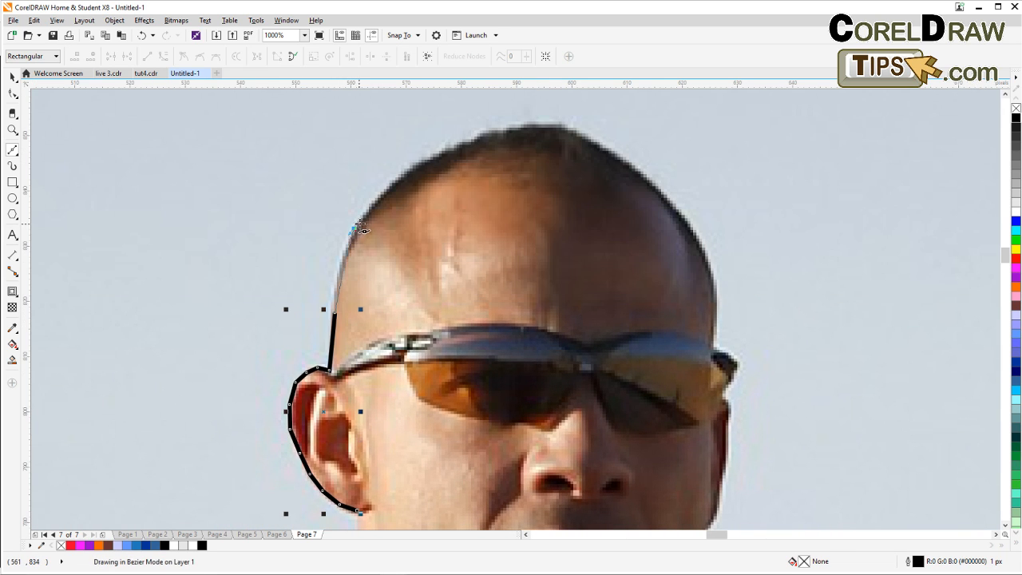
{"action": "left_click", "coordinate": [354, 228]}
{"action": "left_click", "coordinate": [370, 212]}
{"action": "left_click", "coordinate": [396, 183]}
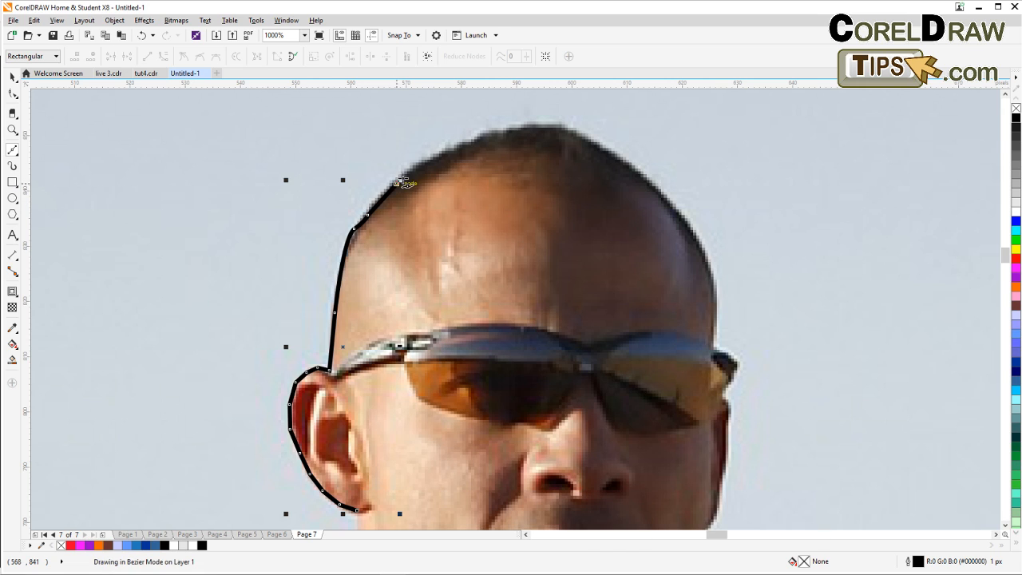
{"action": "left_click", "coordinate": [426, 162]}
{"action": "left_click", "coordinate": [468, 141]}
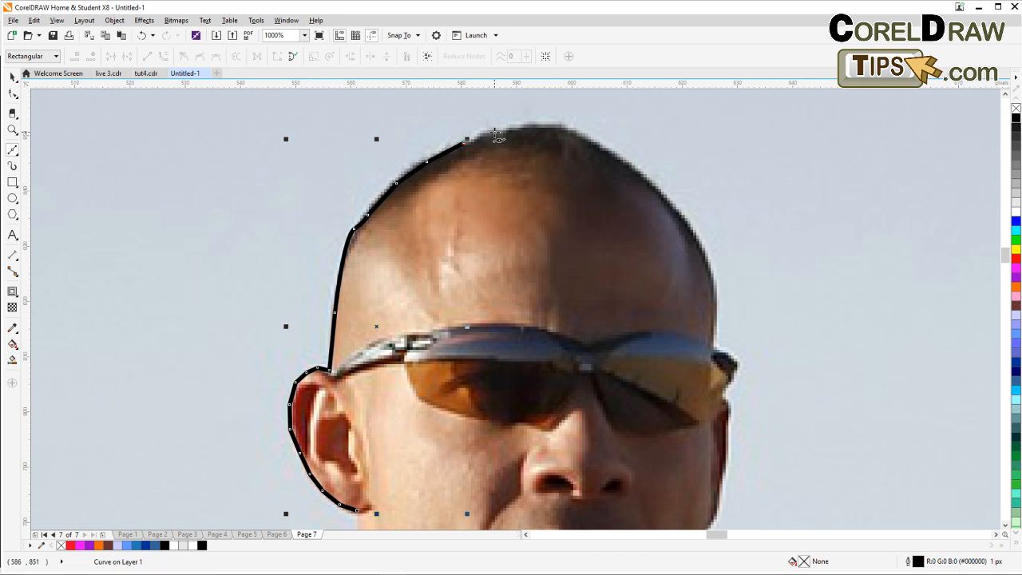
{"action": "left_click", "coordinate": [495, 130]}
{"action": "left_click", "coordinate": [535, 125]}
{"action": "left_click", "coordinate": [564, 127]}
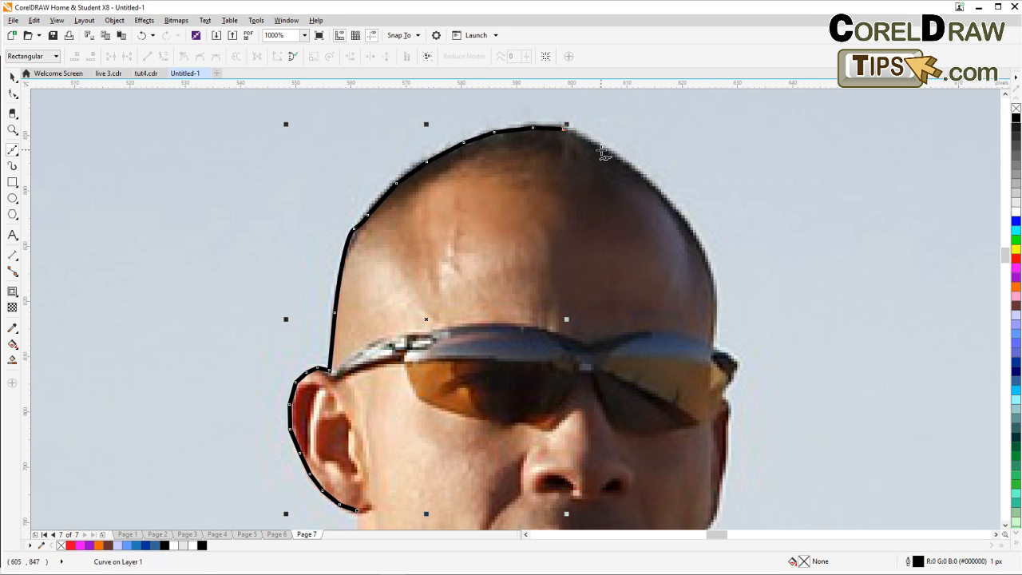
{"action": "left_click", "coordinate": [605, 148]}
{"action": "left_click", "coordinate": [643, 178]}
{"action": "left_click", "coordinate": [671, 208]}
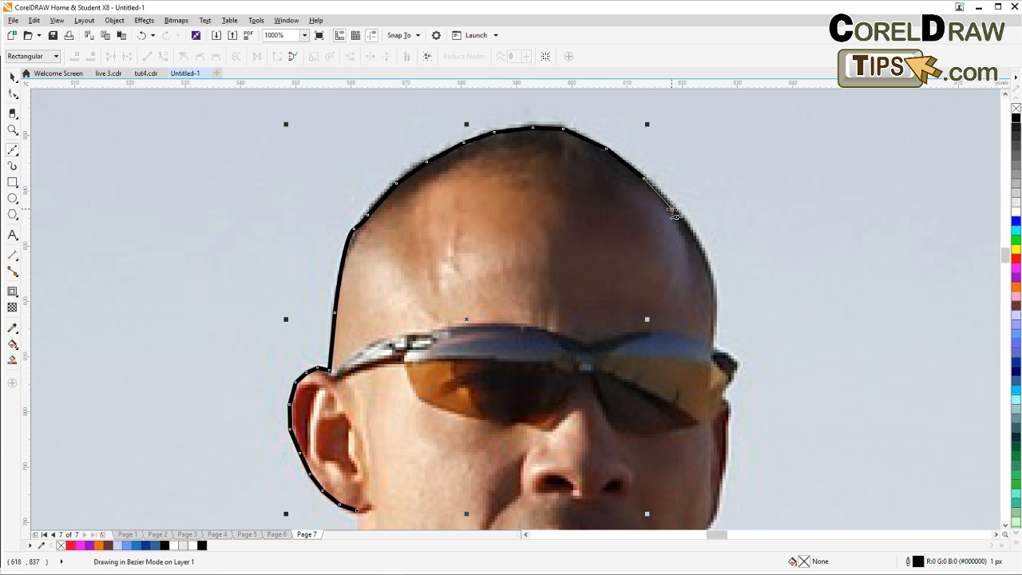
Extend the outline down the right side of his head, around the sunglasses' tip, to the cheek.
{"action": "left_click_drag", "start_coordinate": [732, 290], "coordinate": [541, 219]}
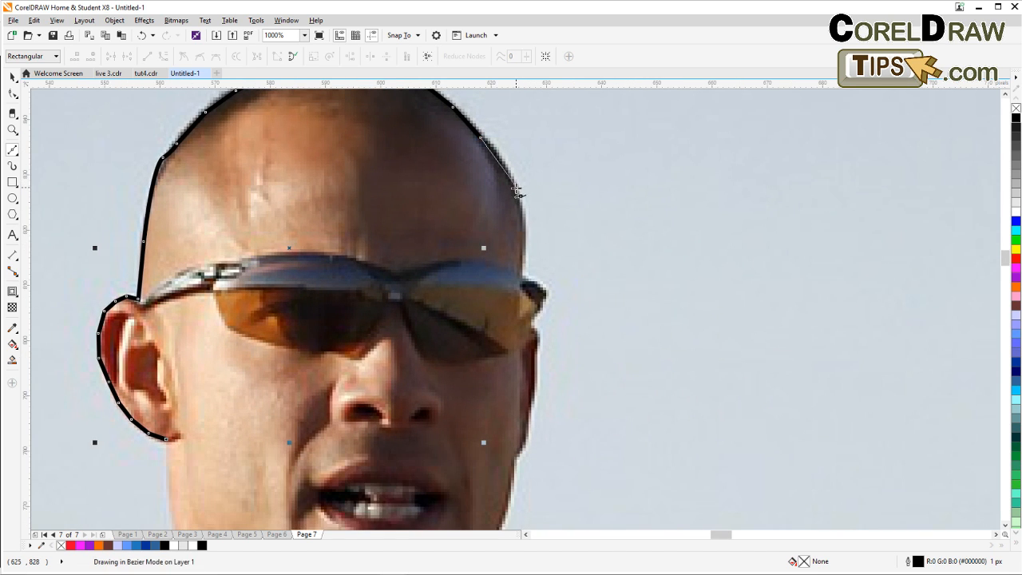
{"action": "left_click", "coordinate": [515, 187]}
{"action": "left_click", "coordinate": [523, 229]}
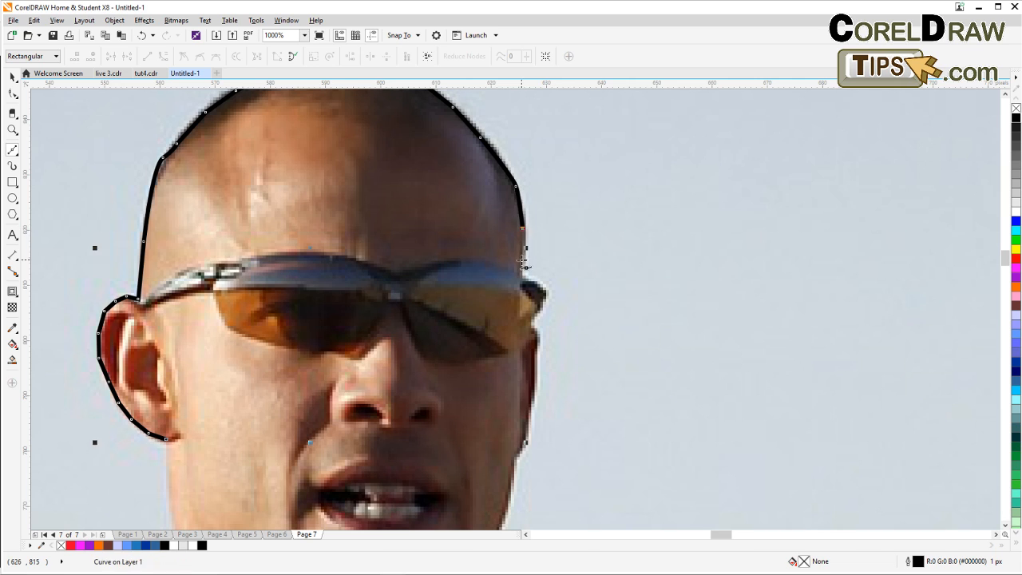
{"action": "left_click", "coordinate": [525, 248]}
{"action": "left_click", "coordinate": [547, 292]}
{"action": "left_click", "coordinate": [533, 322]}
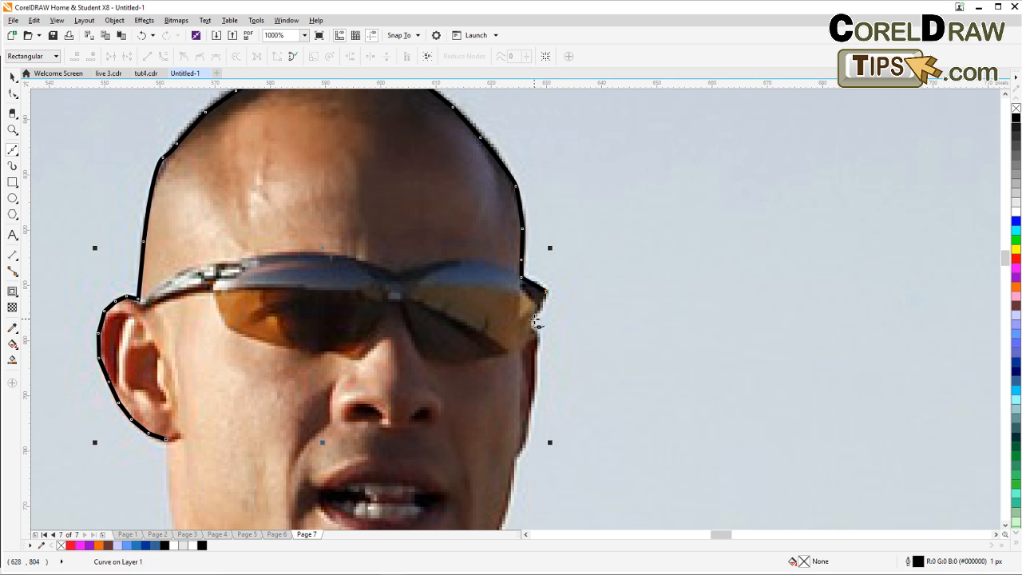
{"action": "left_click", "coordinate": [537, 336]}
{"action": "left_click", "coordinate": [535, 381]}
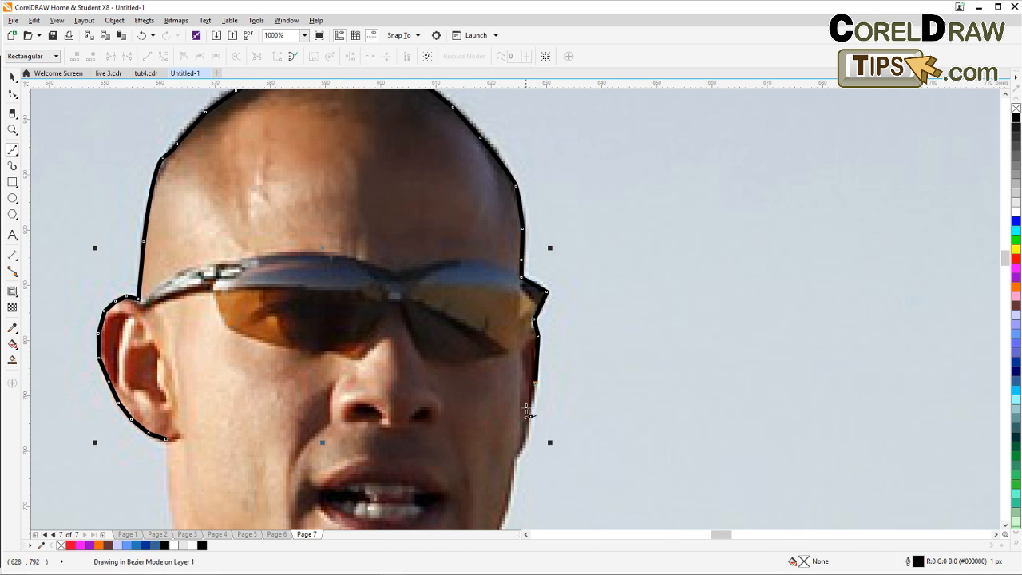
{"action": "left_click", "coordinate": [529, 417]}
Continue placing outline nodes down the cheek and jawline to the neck.
{"action": "left_click_drag", "start_coordinate": [548, 498], "coordinate": [566, 276]}
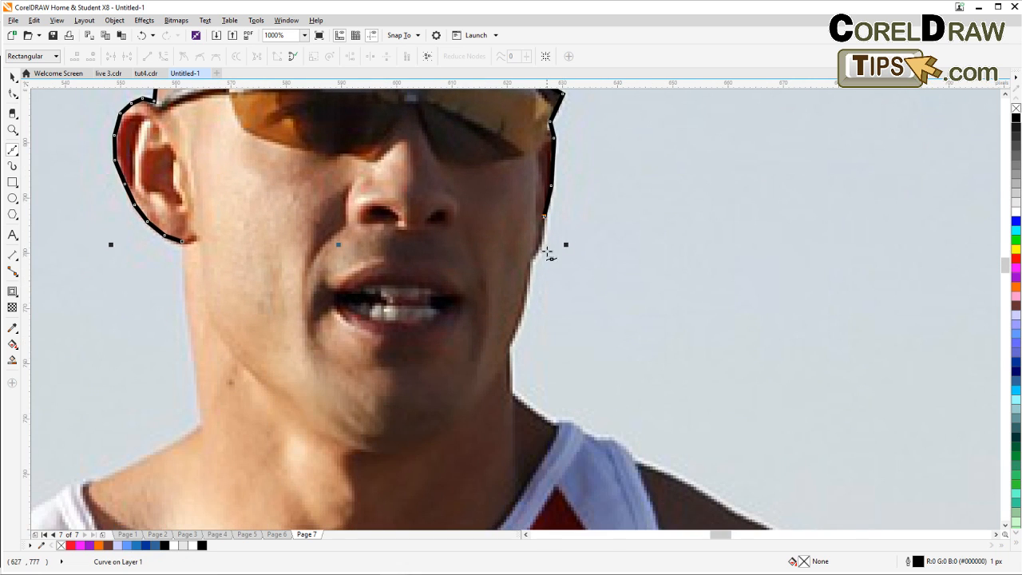
{"action": "left_click", "coordinate": [538, 245]}
{"action": "left_click", "coordinate": [529, 260]}
{"action": "left_click", "coordinate": [527, 301]}
{"action": "left_click", "coordinate": [511, 344]}
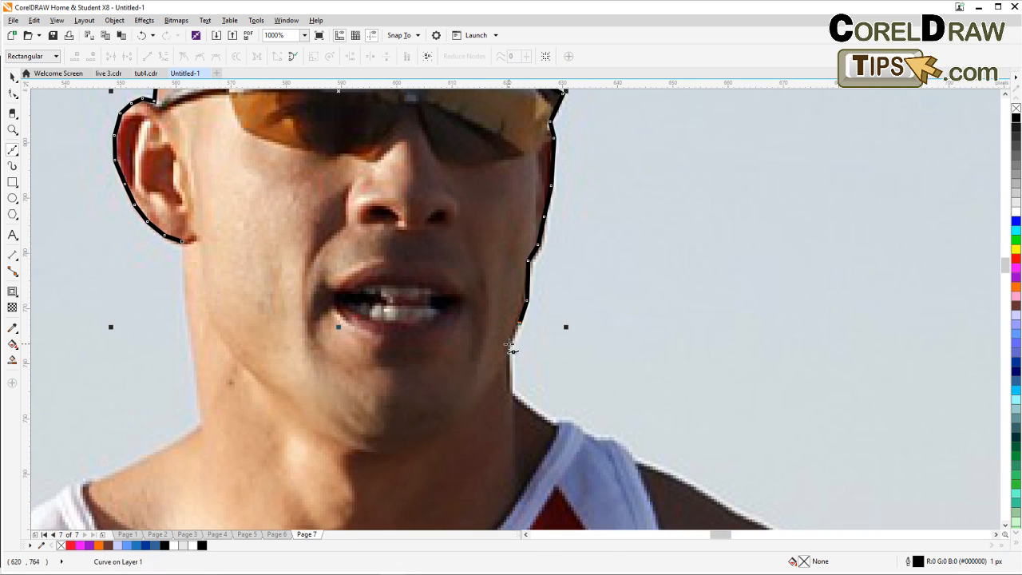
{"action": "left_click", "coordinate": [514, 399]}
{"action": "mouse_move", "coordinate": [597, 439]}
{"action": "left_mouse_down"}
{"action": "mouse_move", "coordinate": [567, 295]}
{"action": "mouse_move", "coordinate": [541, 267]}
{"action": "left_mouse_up"}
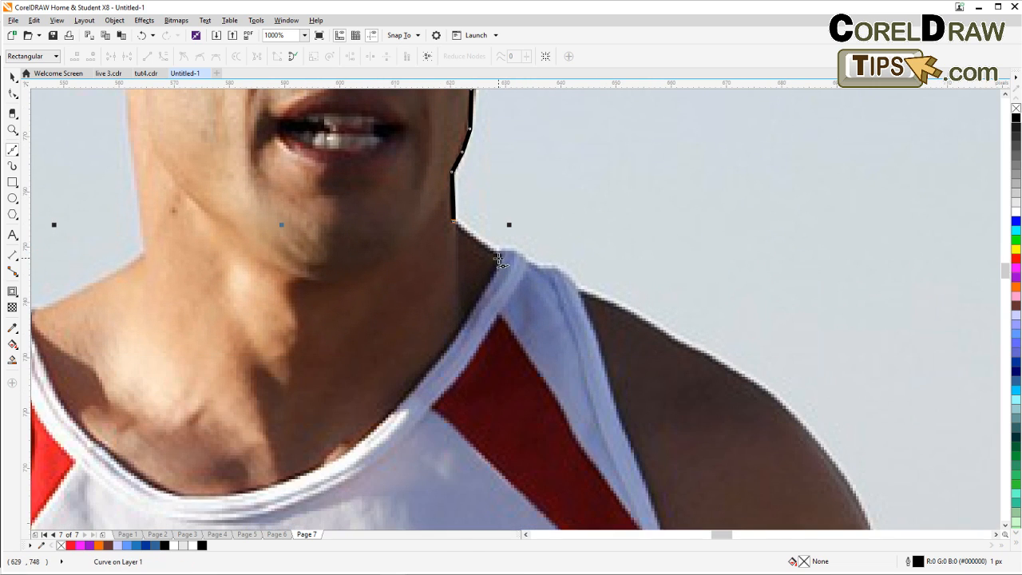
Trace the outline along the tank-top strap and over the curve of the right shoulder.
{"action": "left_click", "coordinate": [495, 250]}
{"action": "left_click", "coordinate": [530, 262]}
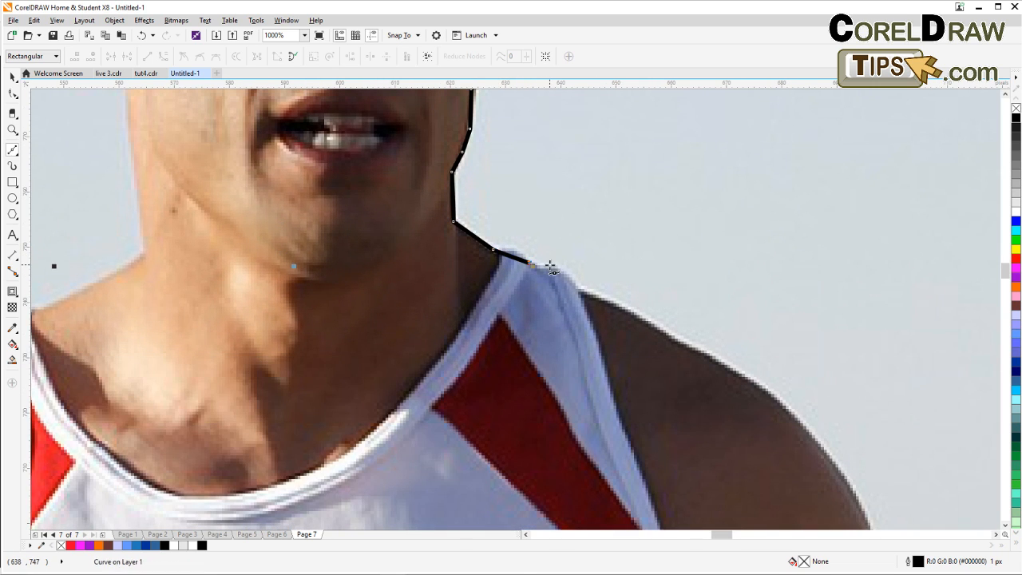
{"action": "left_click", "coordinate": [550, 264]}
{"action": "left_click", "coordinate": [572, 280]}
{"action": "left_click", "coordinate": [578, 295]}
{"action": "left_click", "coordinate": [615, 304]}
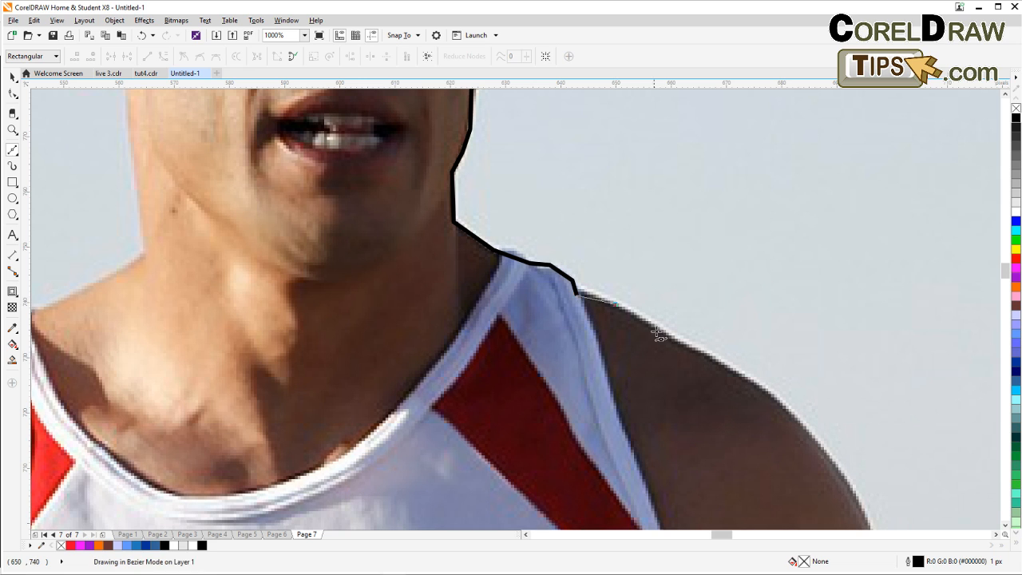
{"action": "left_click", "coordinate": [668, 337]}
{"action": "left_click_drag", "start_coordinate": [759, 384], "coordinate": [490, 209]}
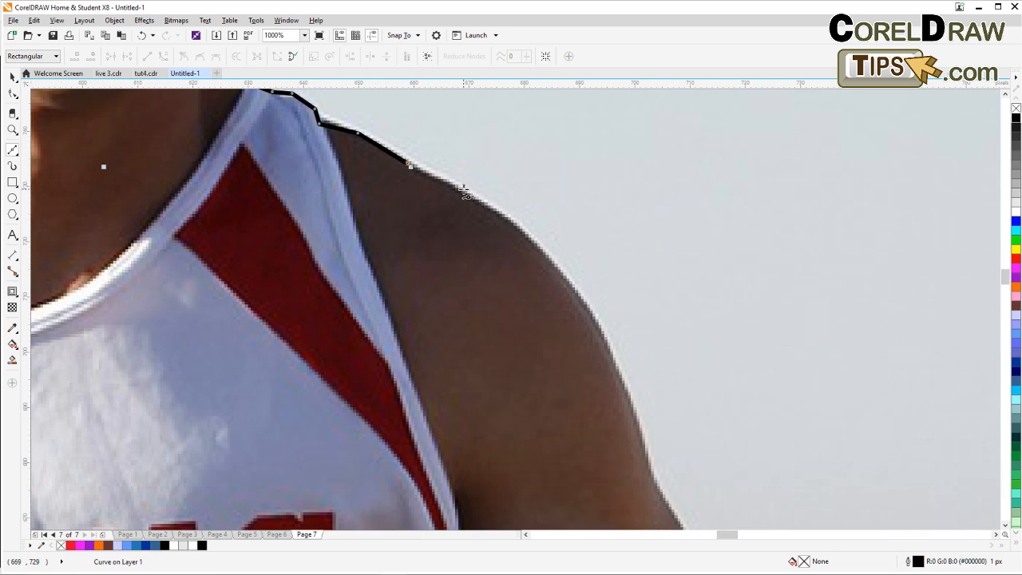
{"action": "left_click", "coordinate": [462, 191]}
{"action": "left_click", "coordinate": [512, 225]}
{"action": "left_click", "coordinate": [573, 290]}
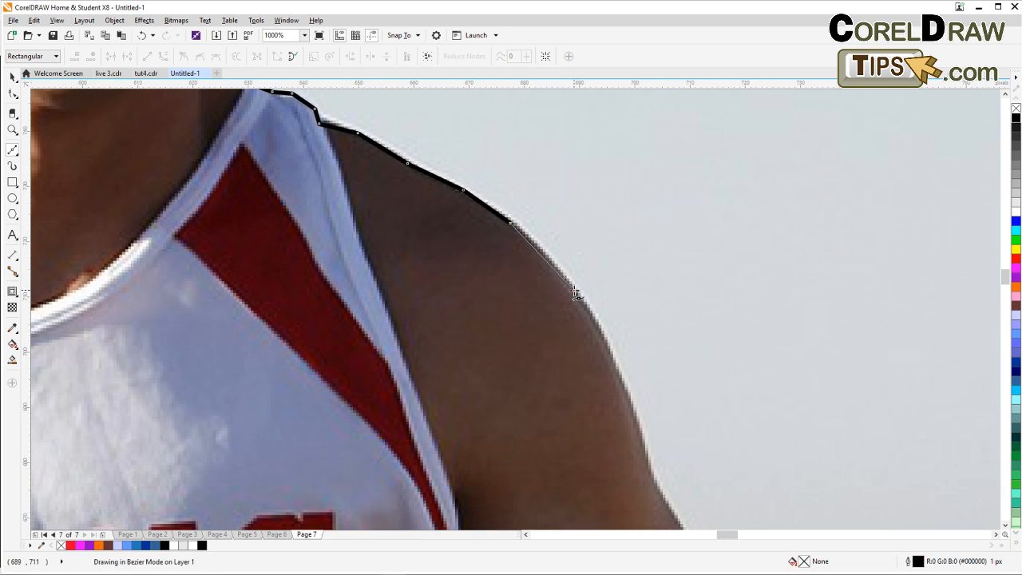
{"action": "left_click", "coordinate": [605, 345]}
{"action": "scroll", "coordinate": [605, 297], "scroll_direction": "down", "scroll_amount": 2}
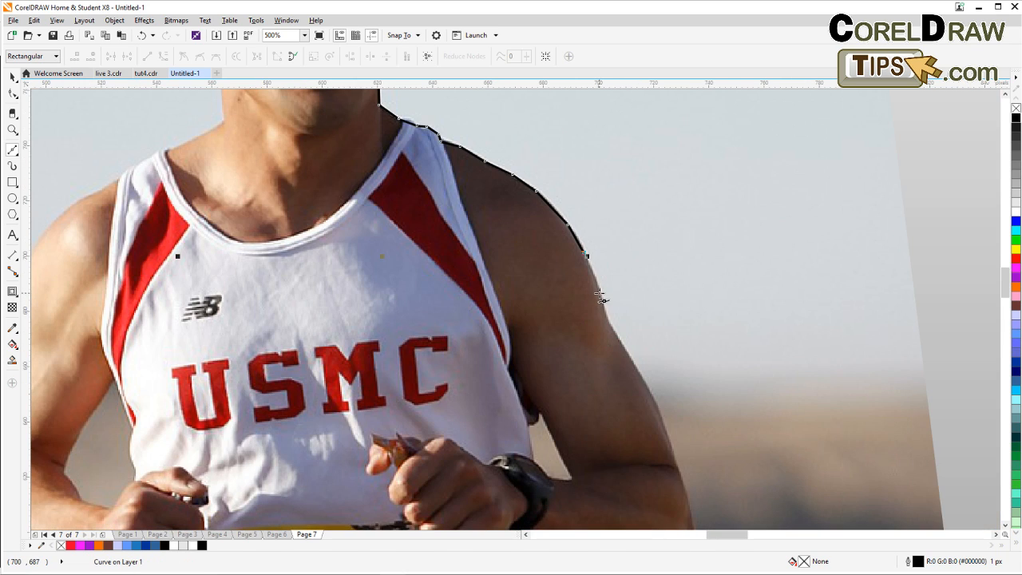
{"action": "left_click_drag", "start_coordinate": [601, 297], "coordinate": [610, 320]}
{"action": "left_click", "coordinate": [606, 318]}
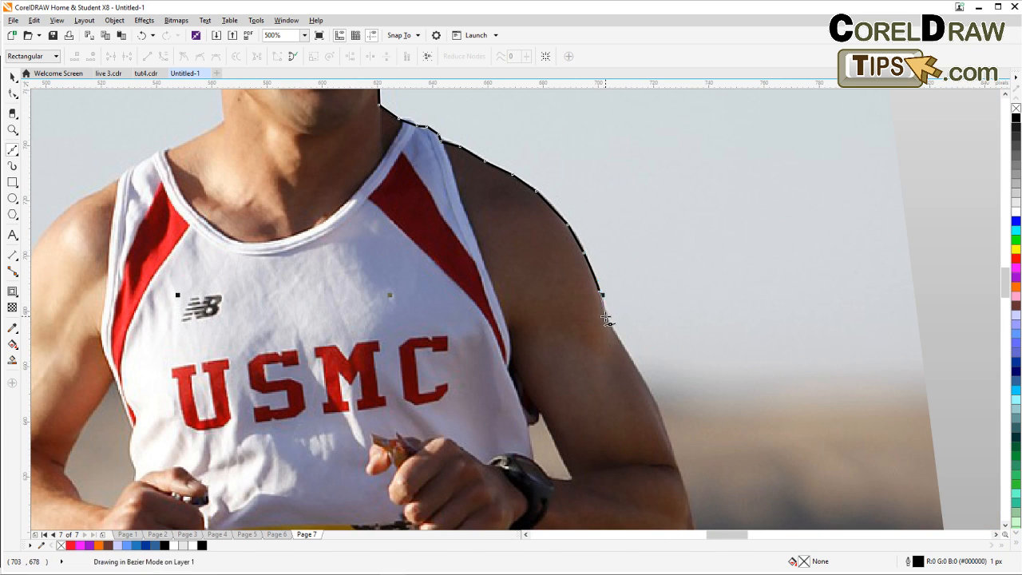
Continue the Bezier outline down the outer edge of the right upper arm toward the elbow.
{"action": "mouse_move", "coordinate": [640, 368]}
{"action": "left_mouse_down"}
{"action": "mouse_move", "coordinate": [566, 303]}
{"action": "mouse_move", "coordinate": [568, 319]}
{"action": "left_mouse_up"}
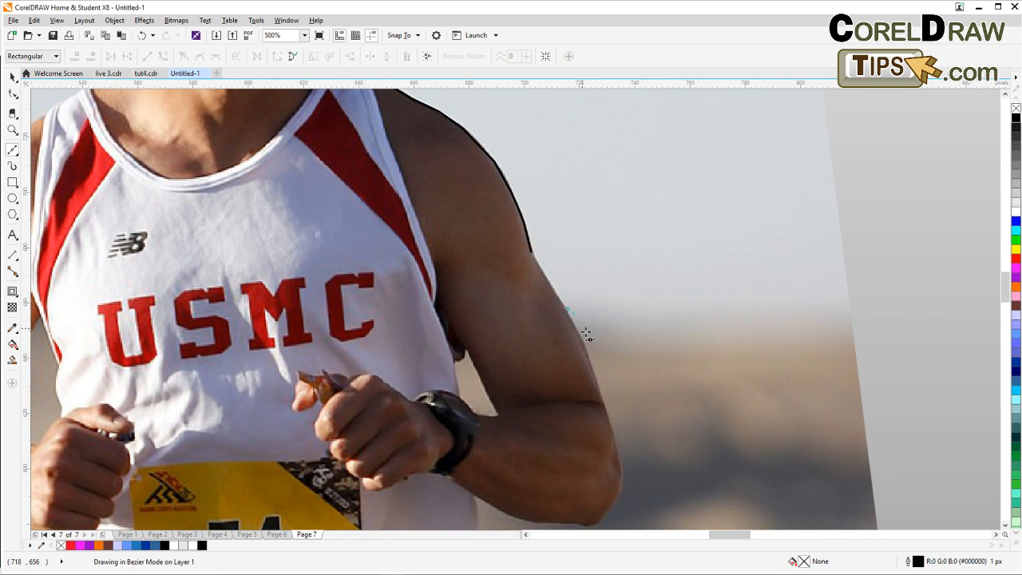
{"action": "left_click", "coordinate": [586, 344]}
{"action": "left_click", "coordinate": [587, 344]}
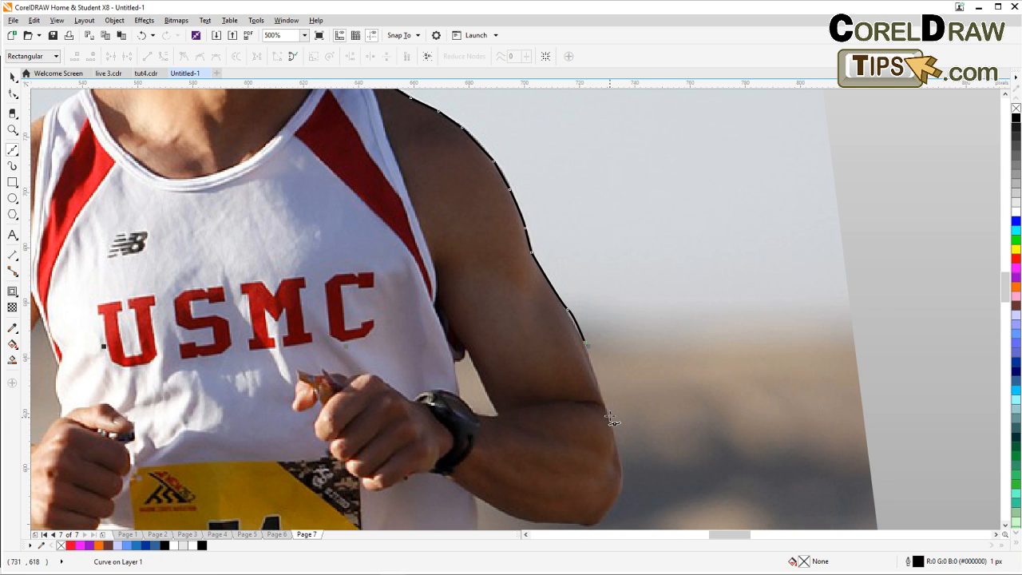
{"action": "left_click", "coordinate": [602, 405]}
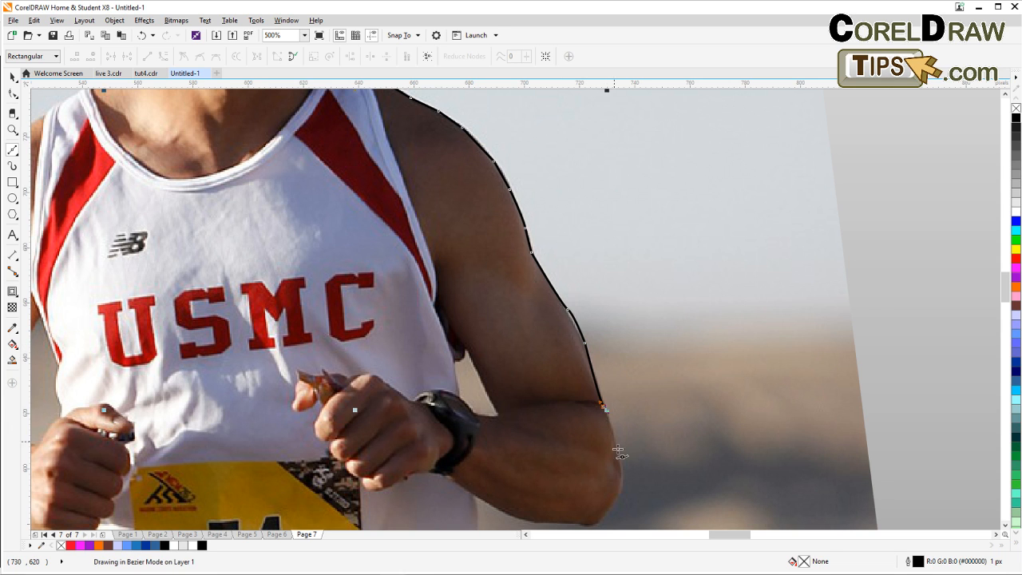
Trace the outline around the right elbow and along the underside of the forearm.
{"action": "left_click_drag", "start_coordinate": [618, 470], "coordinate": [598, 355]}
{"action": "scroll", "coordinate": [597, 363], "scroll_direction": "up", "scroll_amount": 1}
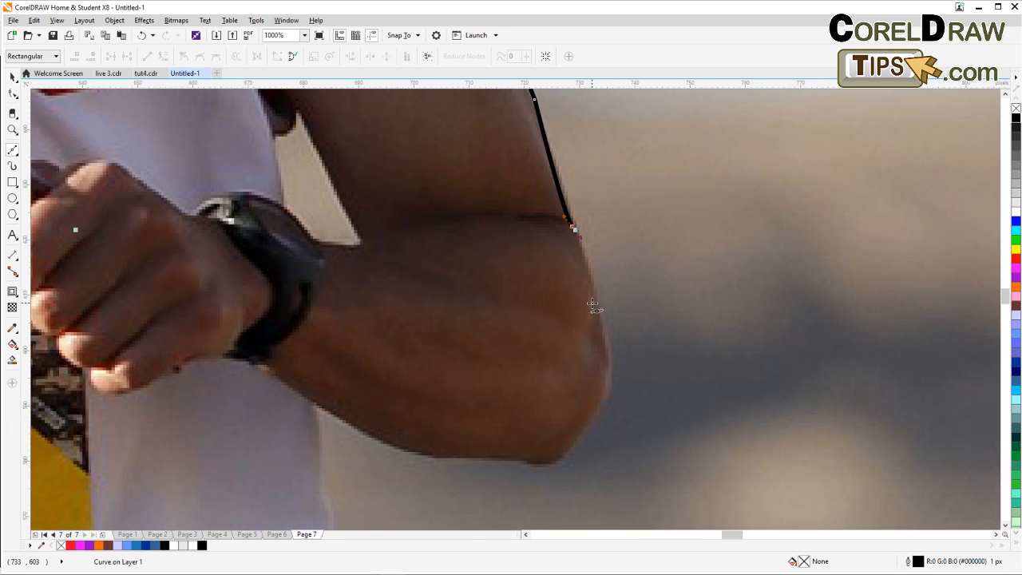
{"action": "left_click", "coordinate": [594, 302]}
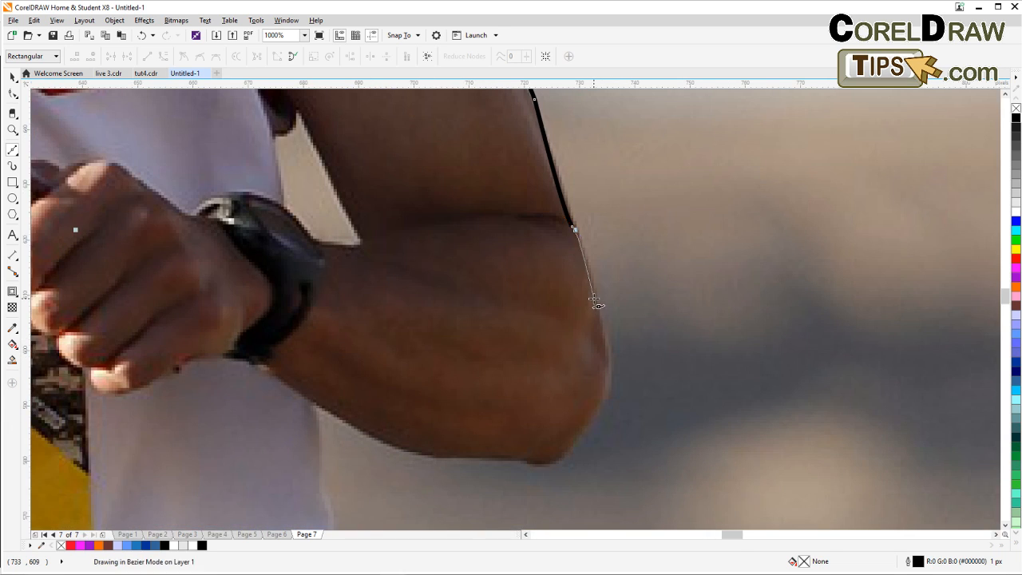
{"action": "left_click", "coordinate": [602, 381]}
{"action": "left_click", "coordinate": [581, 429]}
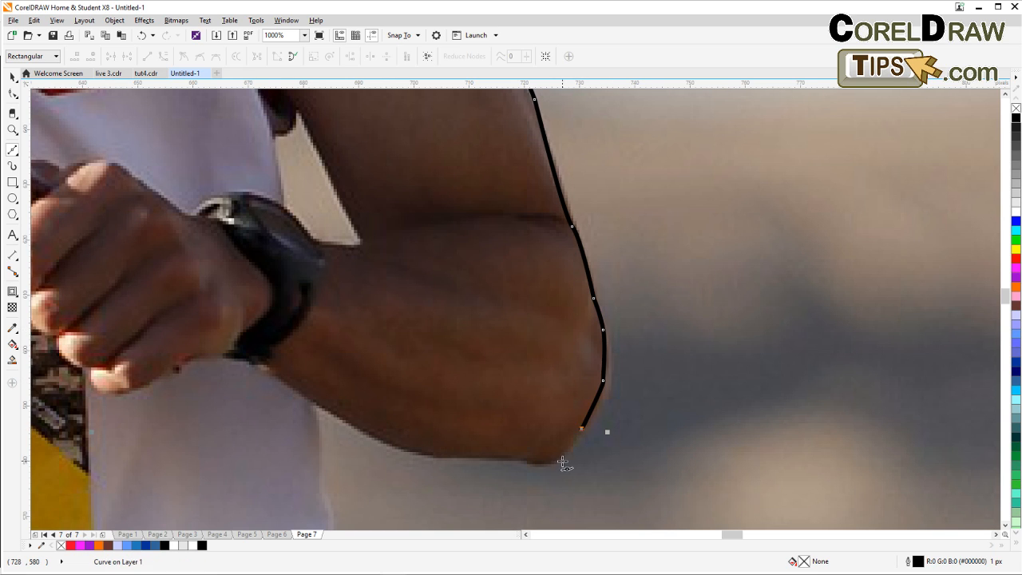
{"action": "left_click", "coordinate": [559, 459]}
{"action": "left_click", "coordinate": [529, 459]}
{"action": "left_click", "coordinate": [496, 458]}
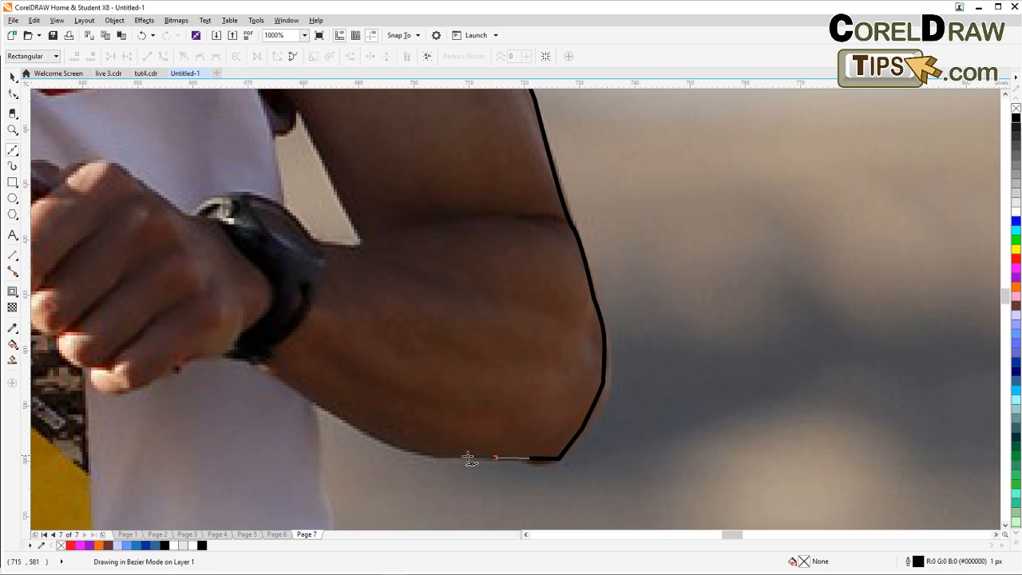
{"action": "left_click", "coordinate": [448, 458]}
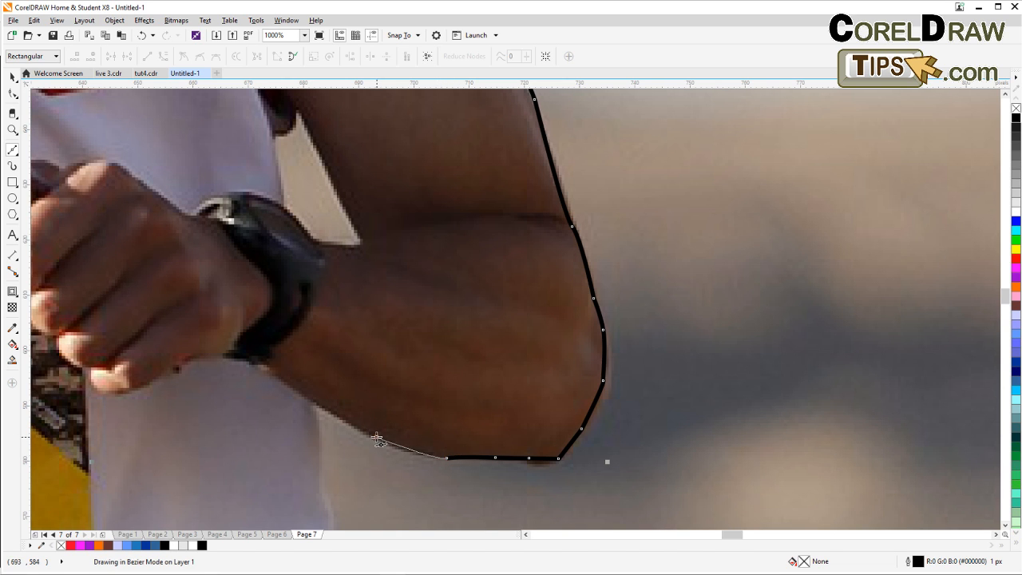
Extend the outline along the forearm to the torso and down the right side of the jersey.
{"action": "left_click", "coordinate": [313, 404]}
{"action": "scroll", "coordinate": [349, 392], "scroll_direction": "down", "scroll_amount": 2}
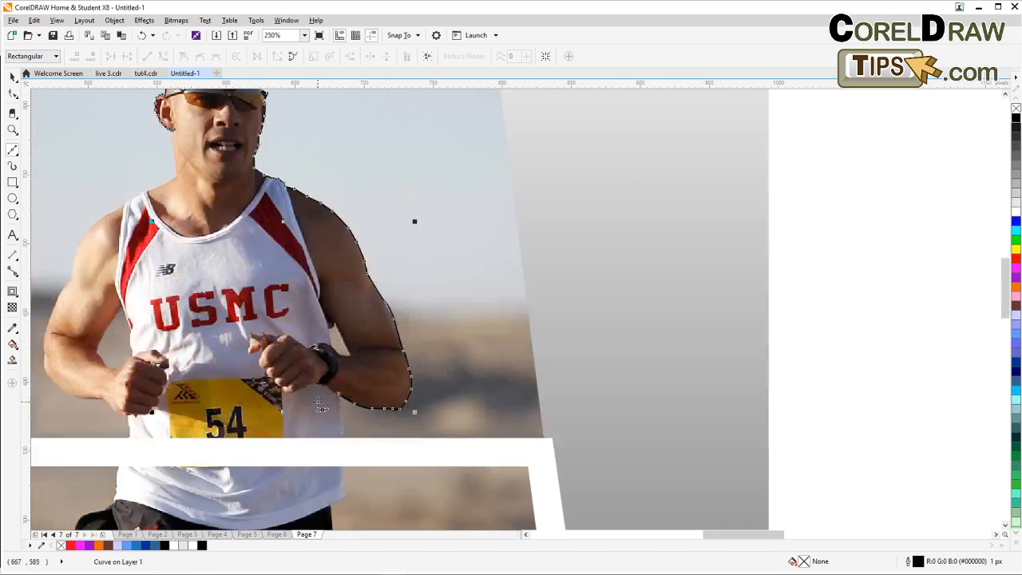
{"action": "left_click_drag", "start_coordinate": [324, 406], "coordinate": [373, 316]}
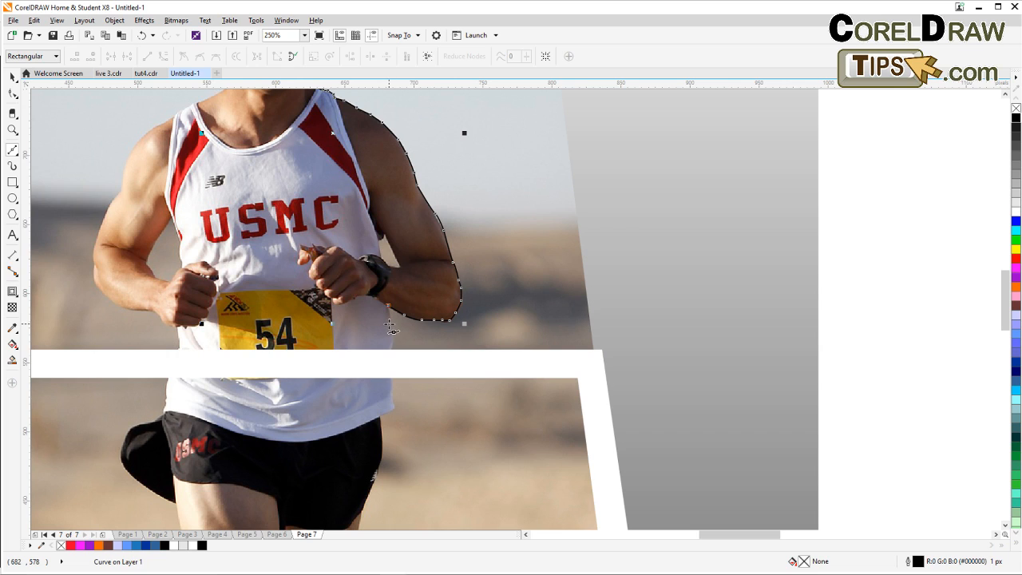
{"action": "left_click", "coordinate": [390, 336]}
{"action": "left_click", "coordinate": [389, 358]}
{"action": "left_click", "coordinate": [388, 380]}
{"action": "left_click_drag", "start_coordinate": [390, 391], "coordinate": [393, 408]}
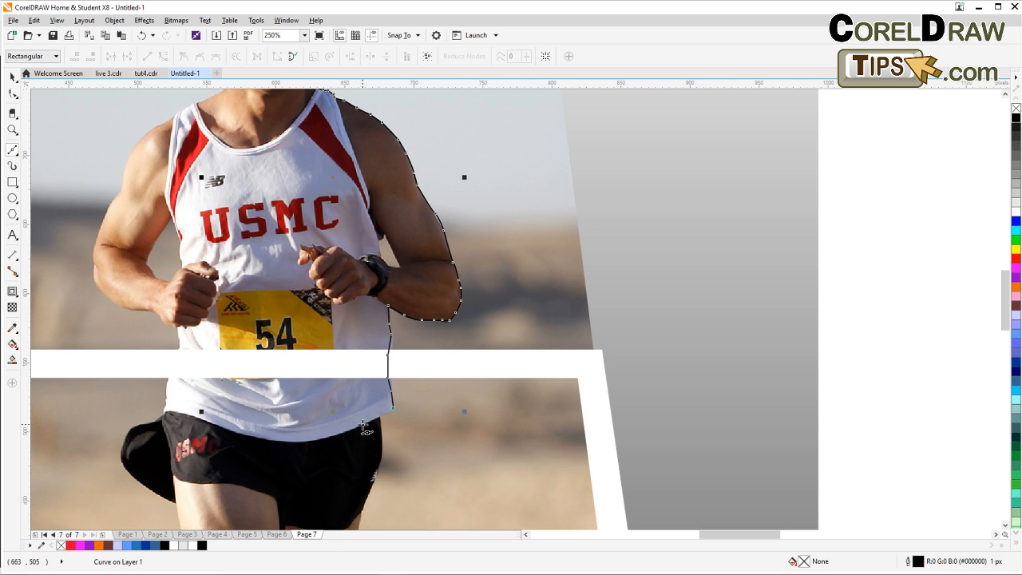
Trace the outline along the shorts' waistband to the left and up the jersey's left side.
{"action": "left_click", "coordinate": [363, 426]}
{"action": "left_click_drag", "start_coordinate": [332, 439], "coordinate": [303, 447]}
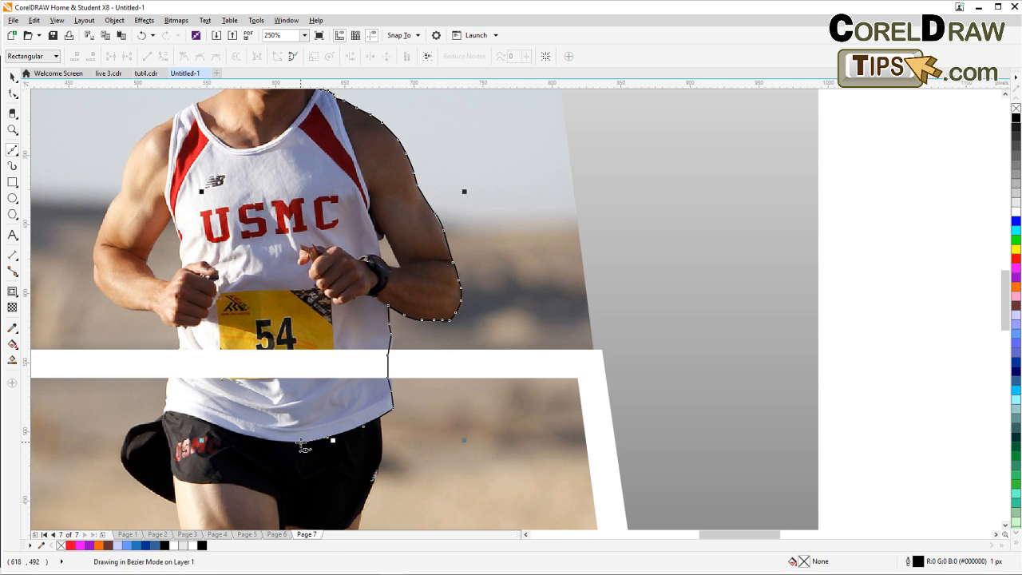
{"action": "left_click", "coordinate": [300, 442]}
{"action": "left_click", "coordinate": [269, 438]}
{"action": "left_click", "coordinate": [246, 433]}
{"action": "left_click", "coordinate": [217, 425]}
{"action": "left_click", "coordinate": [164, 413]}
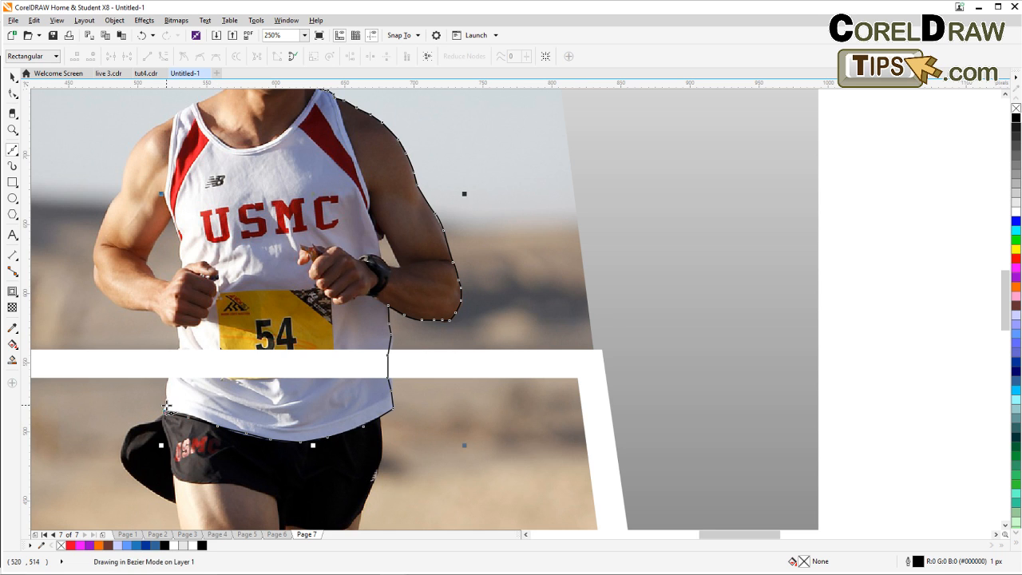
{"action": "left_click", "coordinate": [175, 365]}
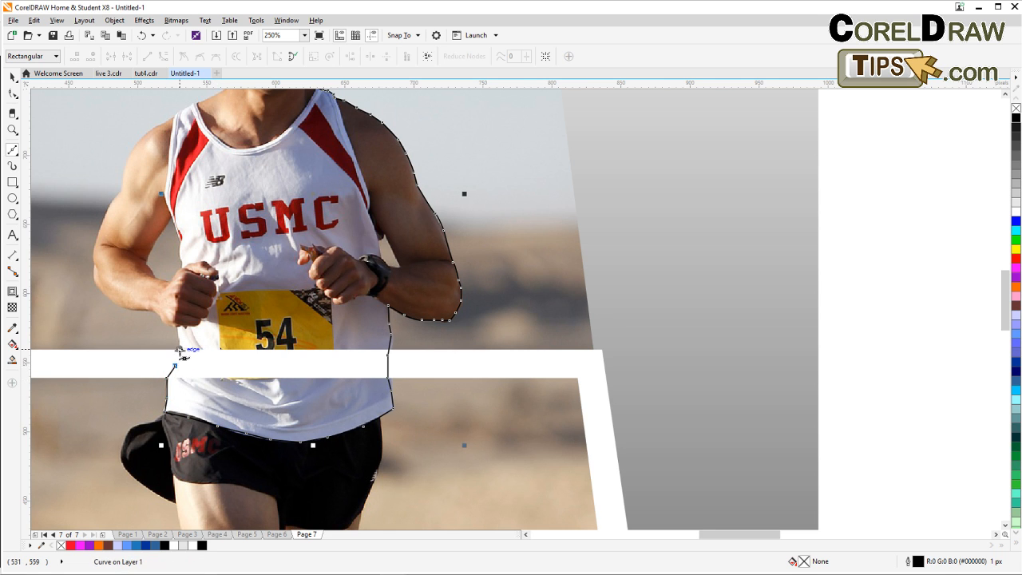
Continue placing nodes up the jersey's left side to the runner's left fist.
{"action": "scroll", "coordinate": [181, 352], "scroll_direction": "up", "scroll_amount": 2}
{"action": "left_click", "coordinate": [178, 349]}
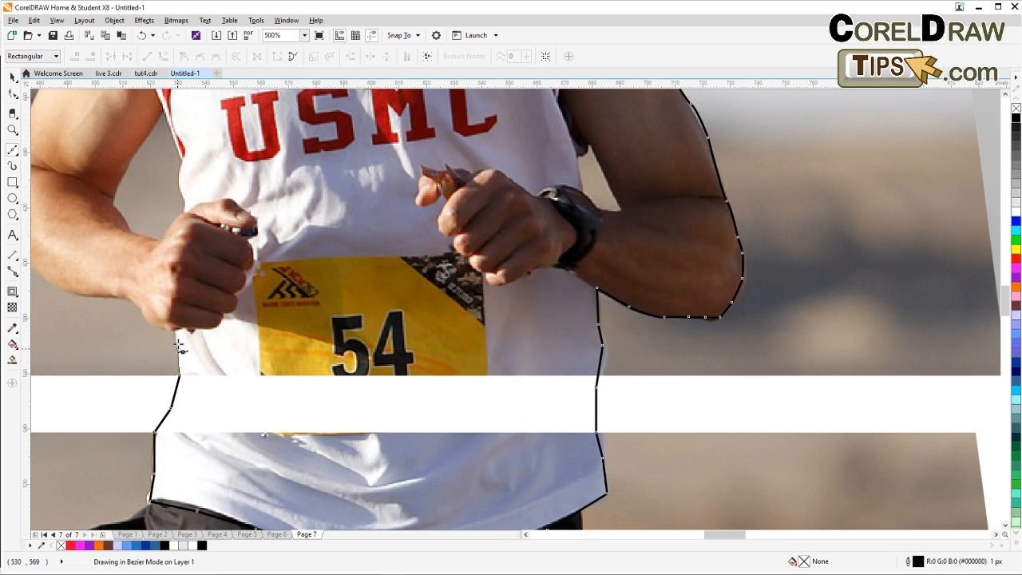
{"action": "left_click", "coordinate": [174, 328]}
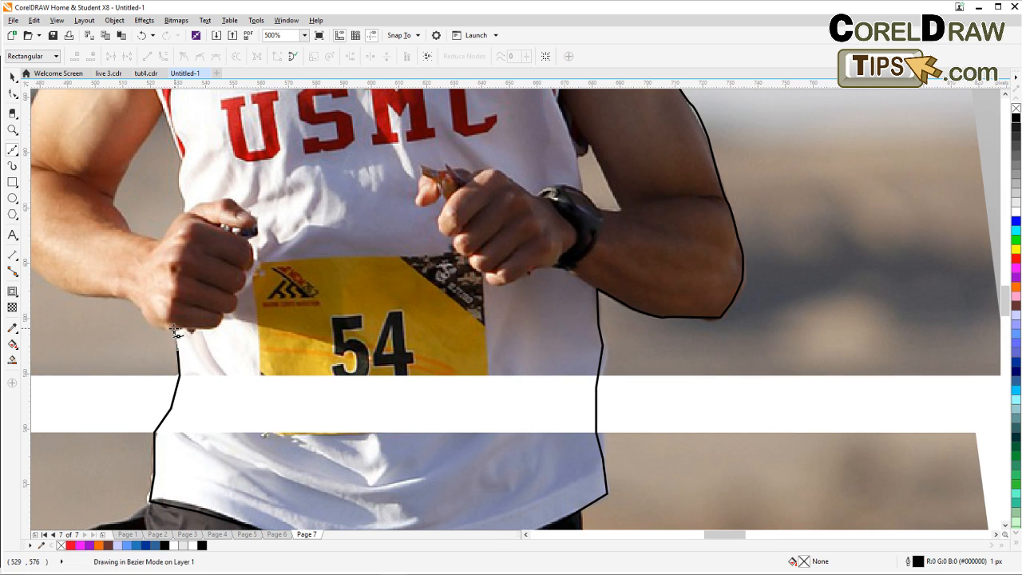
{"action": "left_click", "coordinate": [140, 308]}
{"action": "left_click", "coordinate": [128, 298]}
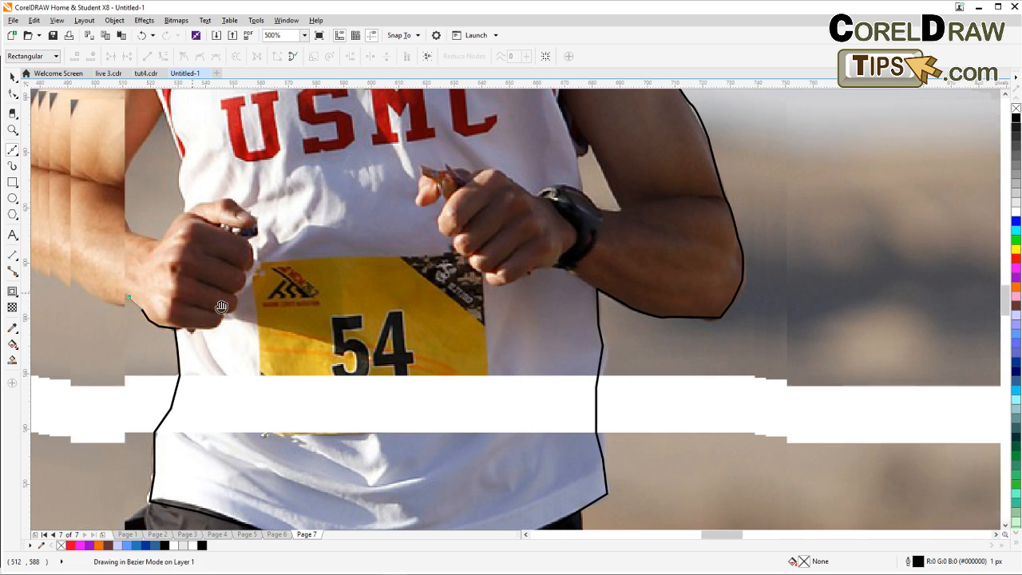
{"action": "left_click_drag", "start_coordinate": [157, 285], "coordinate": [376, 372]}
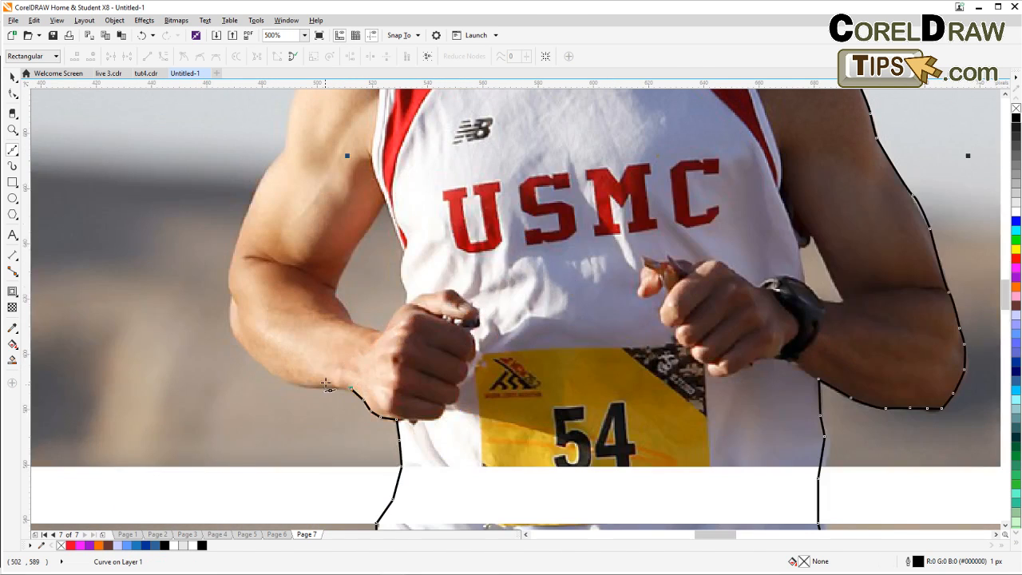
Trace the outline around the left fist and forearm up to the bend of the arm.
{"action": "left_click", "coordinate": [301, 385]}
{"action": "left_click", "coordinate": [265, 368]}
{"action": "left_click", "coordinate": [243, 346]}
{"action": "left_click", "coordinate": [234, 328]}
{"action": "double_click", "coordinate": [232, 298]}
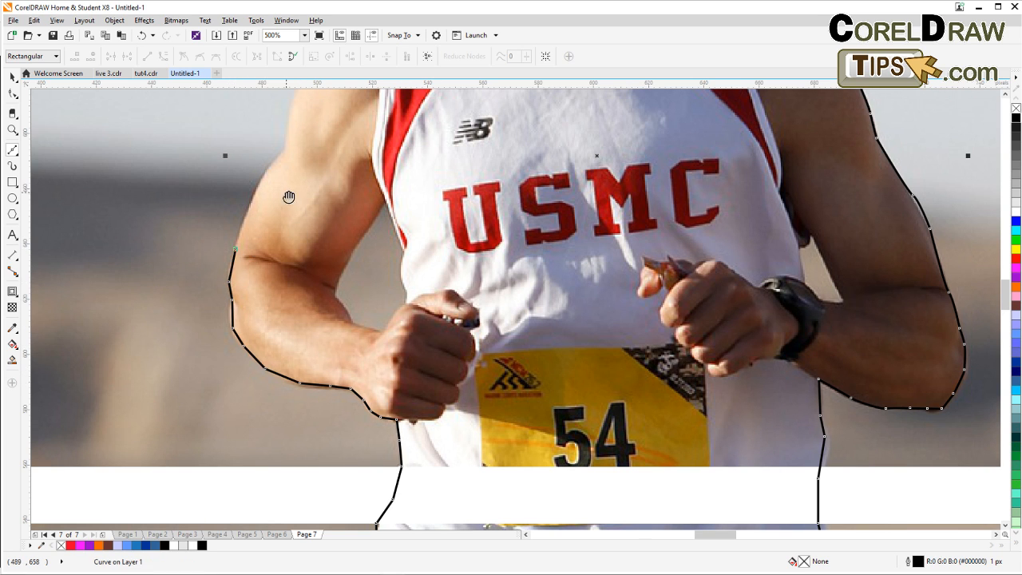
{"action": "left_click_drag", "start_coordinate": [287, 196], "coordinate": [371, 292]}
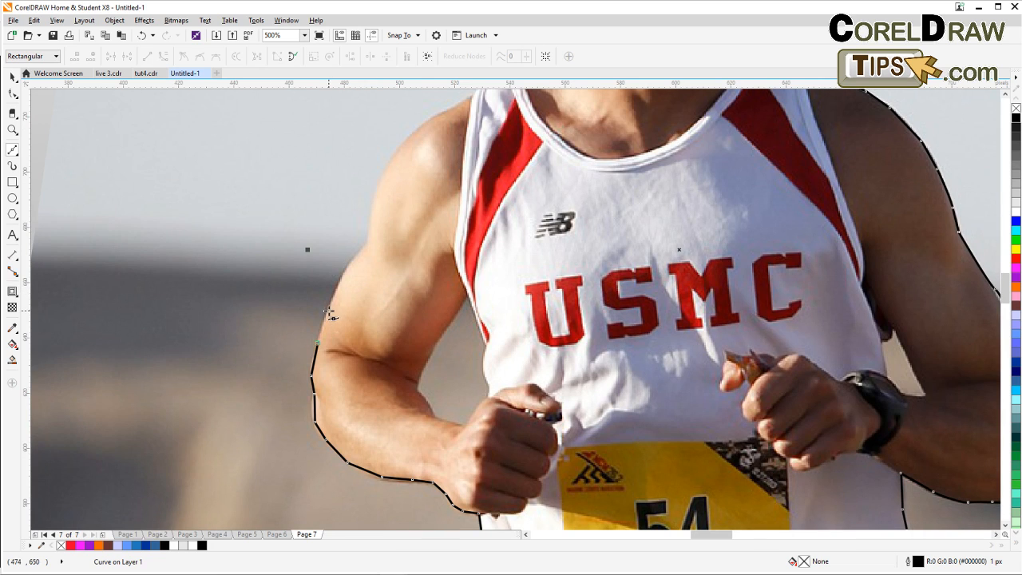
Continue the outline up the outer edge of the left upper arm toward the shoulder.
{"action": "left_click", "coordinate": [329, 306]}
{"action": "left_click", "coordinate": [343, 275]}
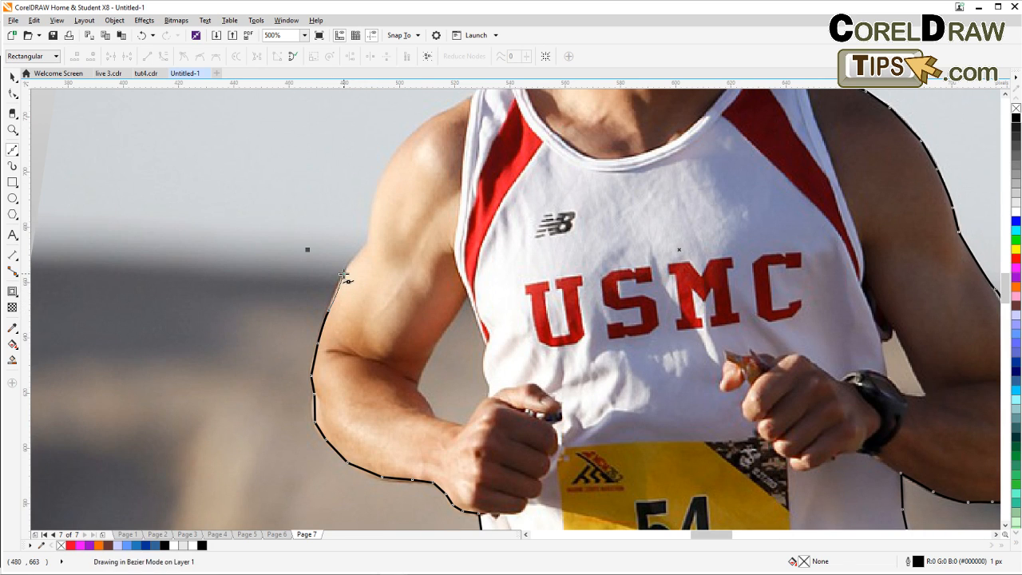
{"action": "left_click", "coordinate": [367, 247]}
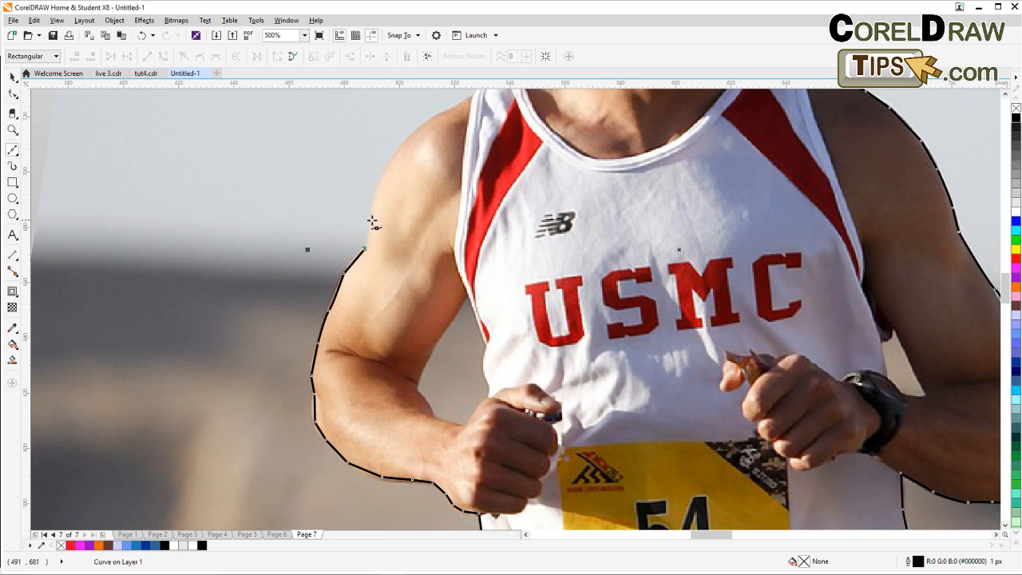
{"action": "left_click", "coordinate": [370, 220]}
{"action": "left_click", "coordinate": [380, 186]}
{"action": "scroll", "coordinate": [391, 172], "scroll_direction": "up", "scroll_amount": 3}
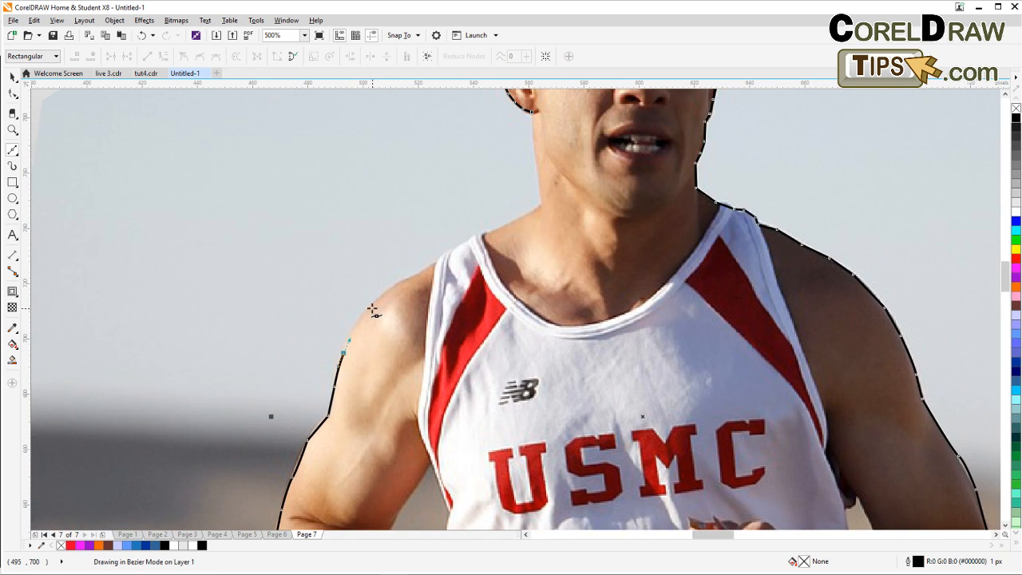
Trace over the left shoulder and along the tank-top strap to the neck.
{"action": "left_click", "coordinate": [373, 306]}
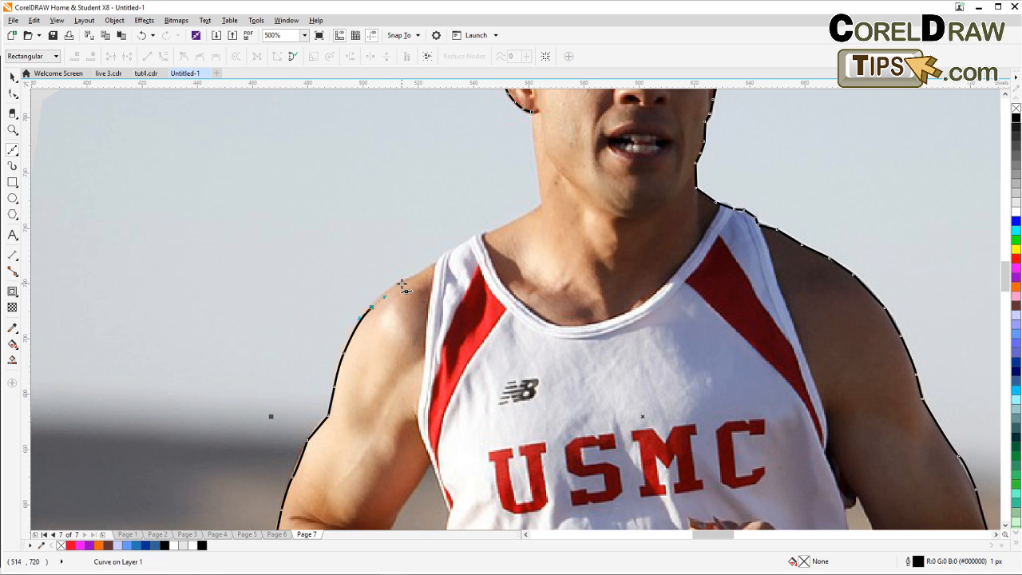
{"action": "left_click", "coordinate": [403, 282]}
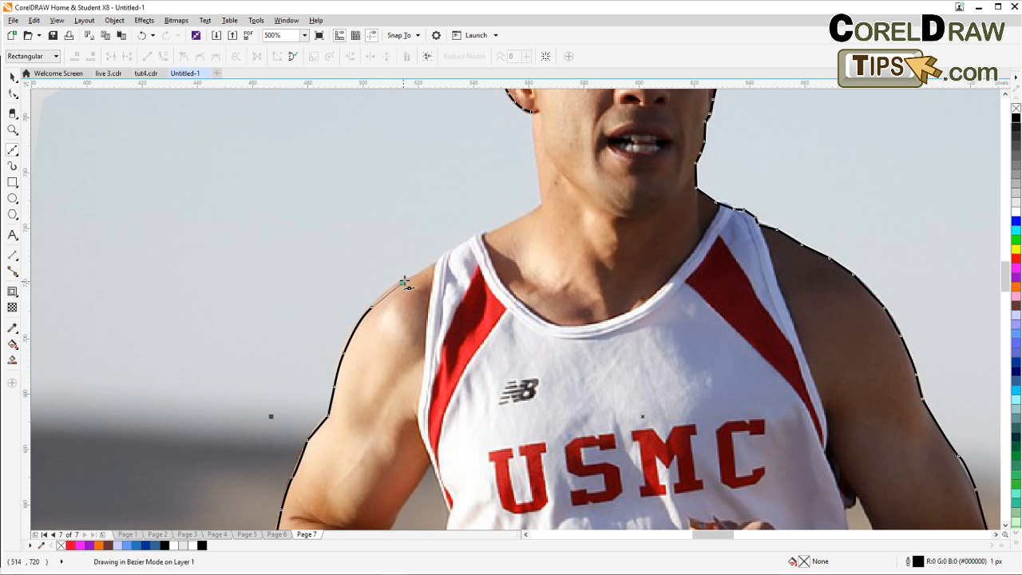
{"action": "left_click", "coordinate": [441, 256]}
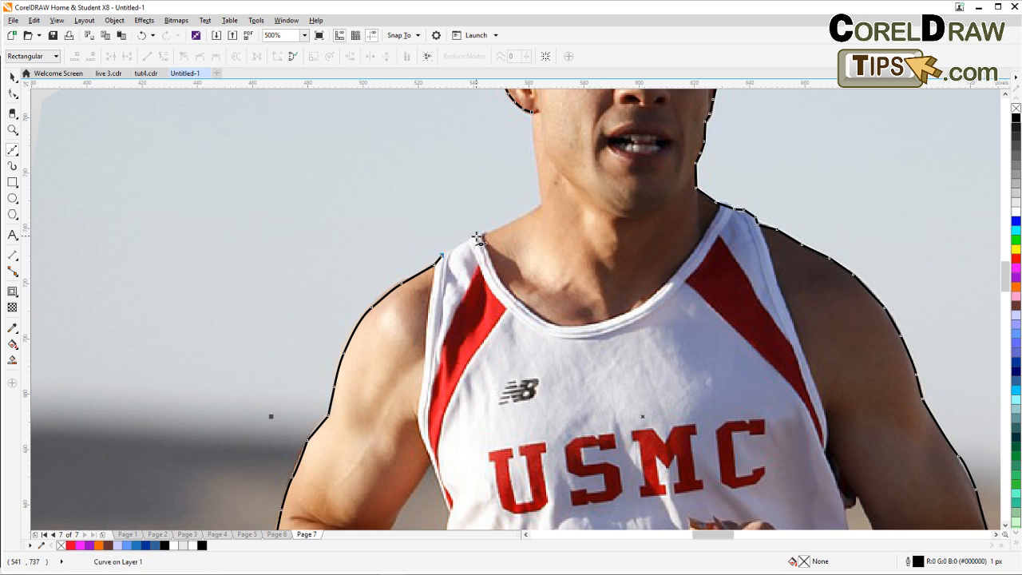
{"action": "left_click", "coordinate": [478, 237]}
{"action": "left_click_drag", "start_coordinate": [520, 224], "coordinate": [466, 329]}
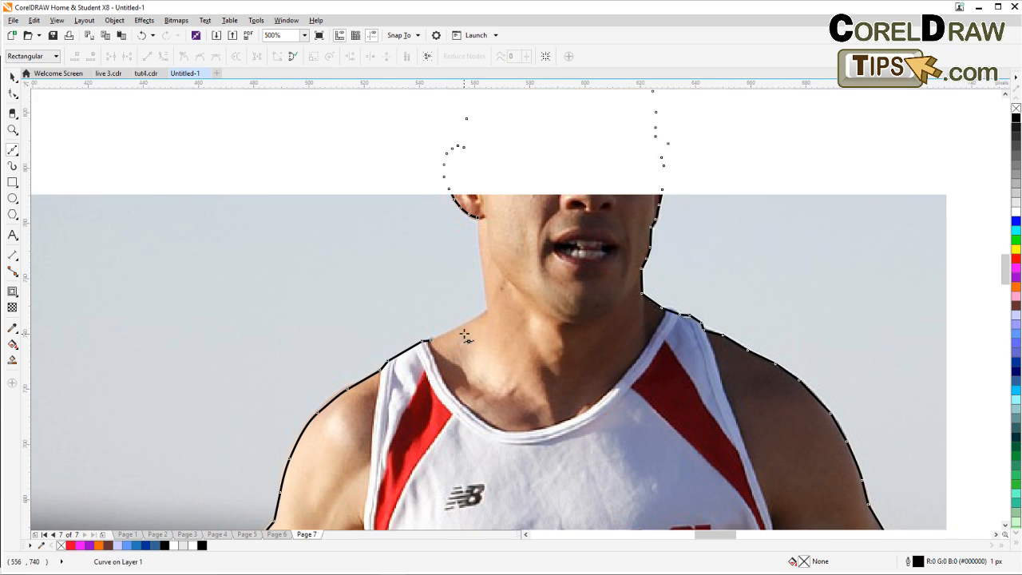
Trace up the left side of the neck to the ear, closing the runner's outline.
{"action": "left_click", "coordinate": [458, 328]}
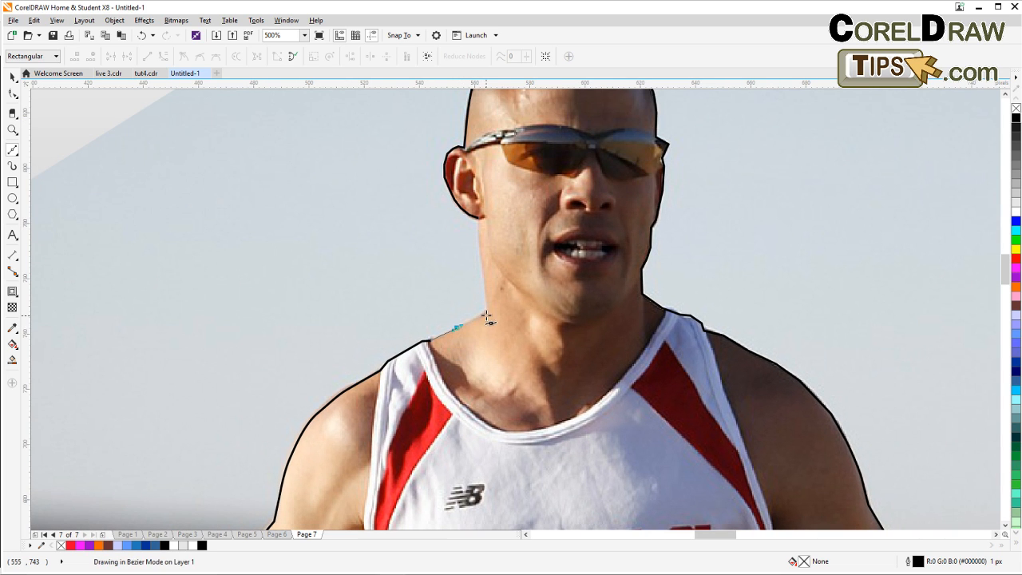
{"action": "left_click", "coordinate": [486, 315]}
{"action": "left_click", "coordinate": [484, 288]}
{"action": "left_click", "coordinate": [481, 258]}
{"action": "left_click", "coordinate": [479, 237]}
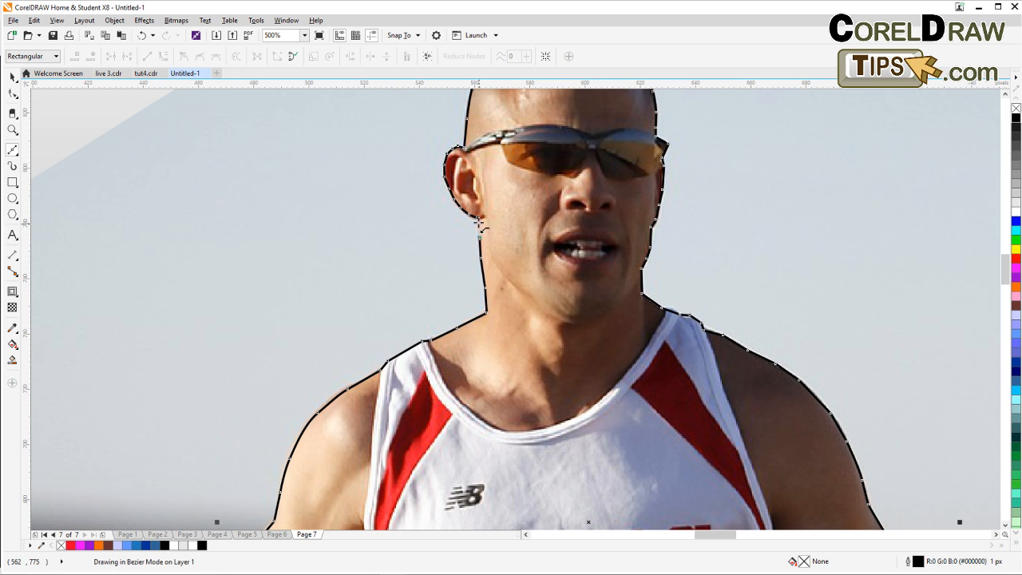
{"action": "left_click", "coordinate": [479, 217]}
{"action": "scroll", "coordinate": [484, 251], "scroll_direction": "down", "scroll_amount": 1}
{"action": "scroll", "coordinate": [421, 383], "scroll_direction": "up", "scroll_amount": 3}
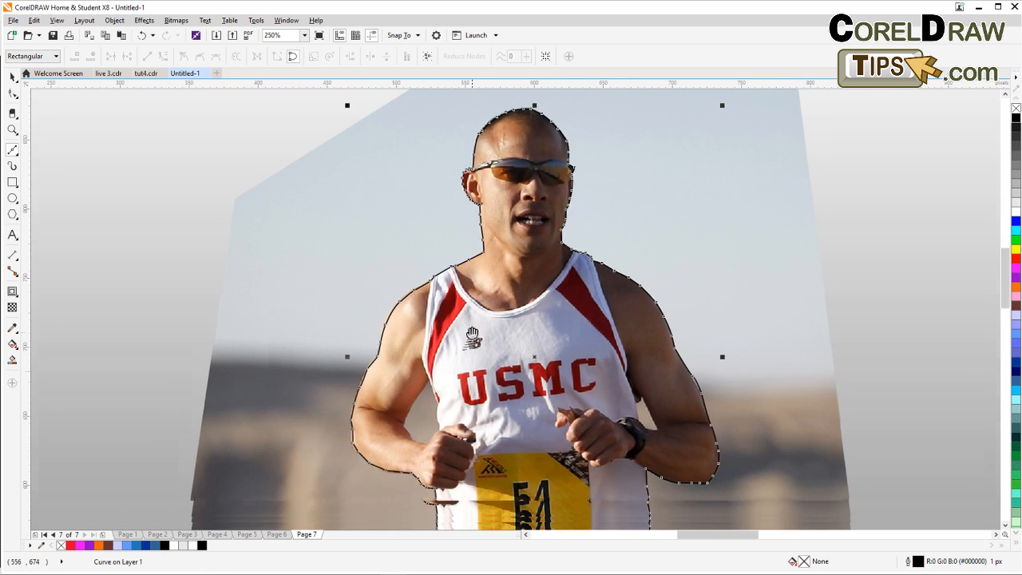
Start a new closed shape in the background gap between the left arm and torso, along the inner arm.
{"action": "scroll", "coordinate": [409, 360], "scroll_direction": "up", "scroll_amount": 1}
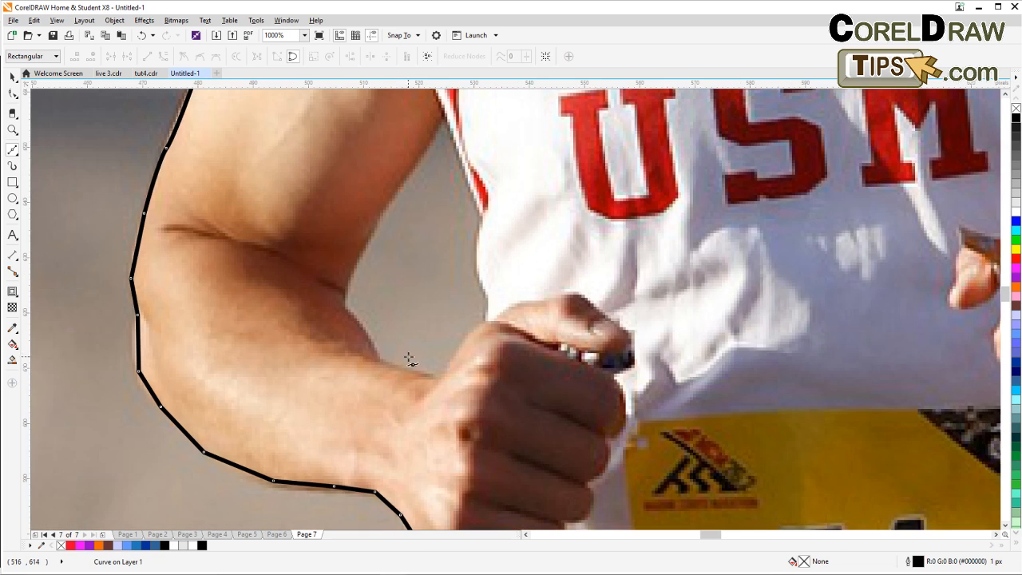
{"action": "left_click", "coordinate": [380, 364]}
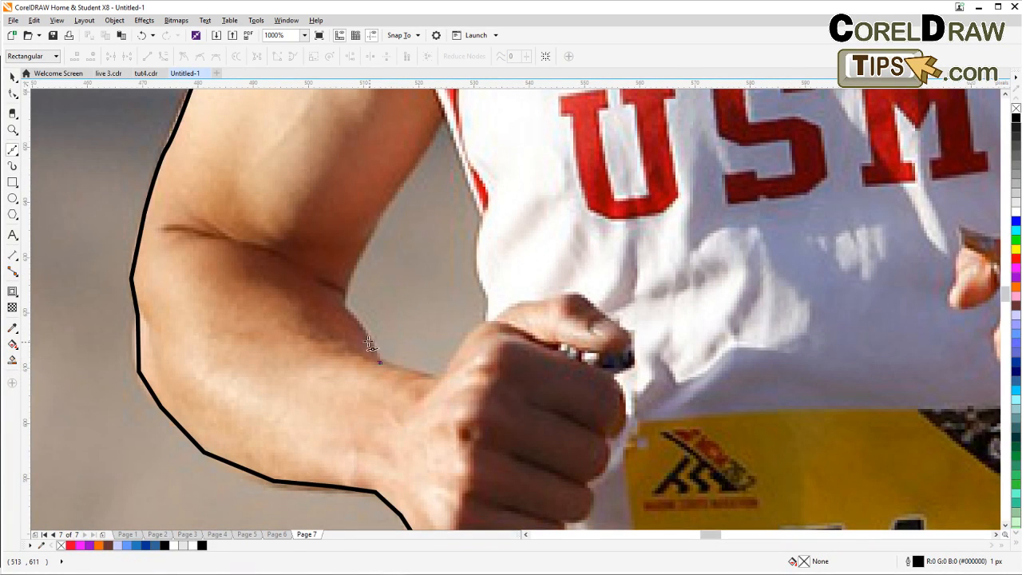
{"action": "left_click_drag", "start_coordinate": [354, 321], "coordinate": [343, 286]}
{"action": "left_click", "coordinate": [354, 257]}
{"action": "left_click", "coordinate": [370, 226]}
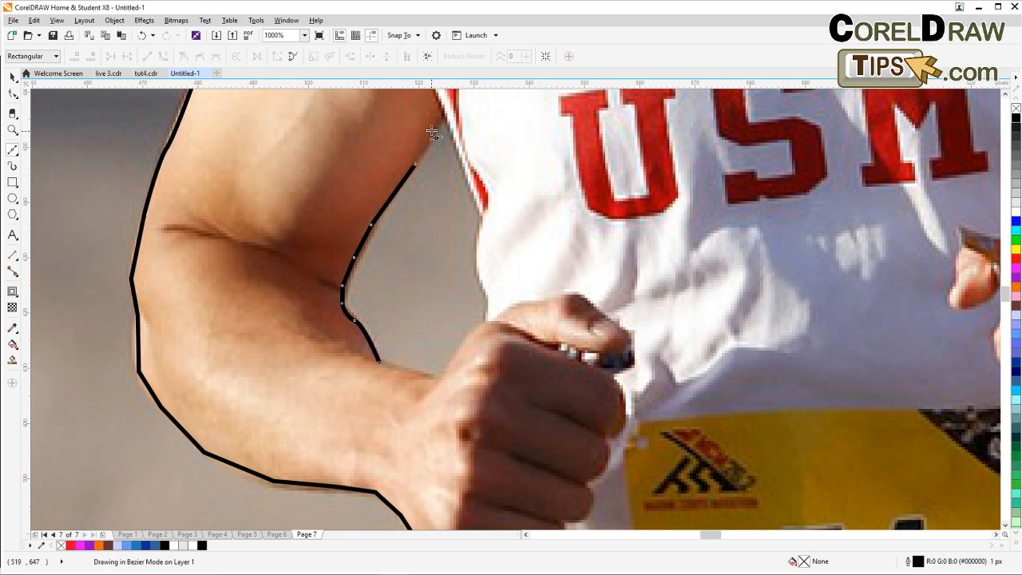
{"action": "left_click_drag", "start_coordinate": [444, 114], "coordinate": [461, 156]}
Continue the gap shape down the jersey edge and around the fist, closing it at its starting node.
{"action": "left_click", "coordinate": [465, 165]}
{"action": "left_click", "coordinate": [475, 195]}
{"action": "left_click", "coordinate": [483, 210]}
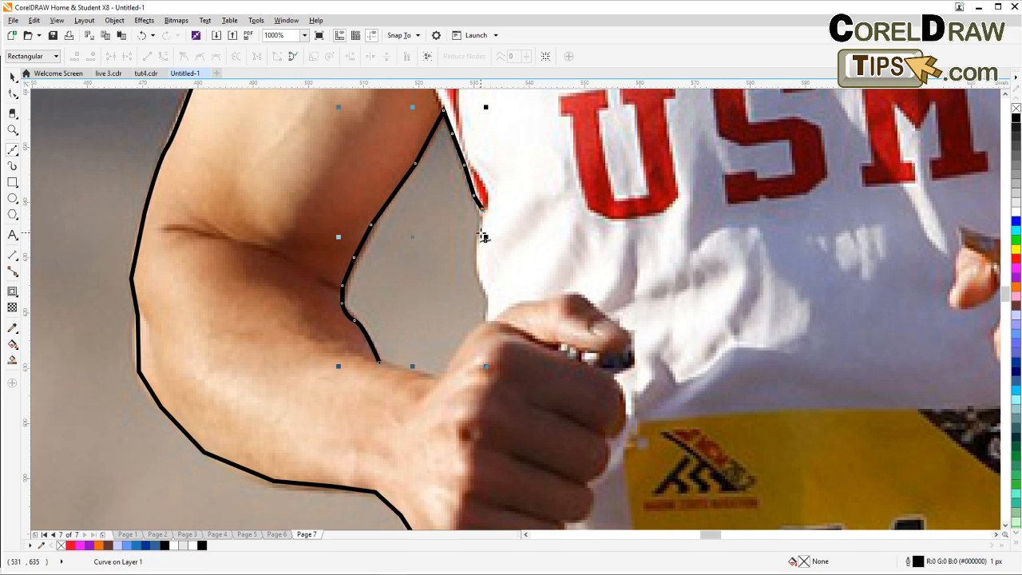
{"action": "left_click", "coordinate": [477, 266]}
{"action": "left_click", "coordinate": [486, 286]}
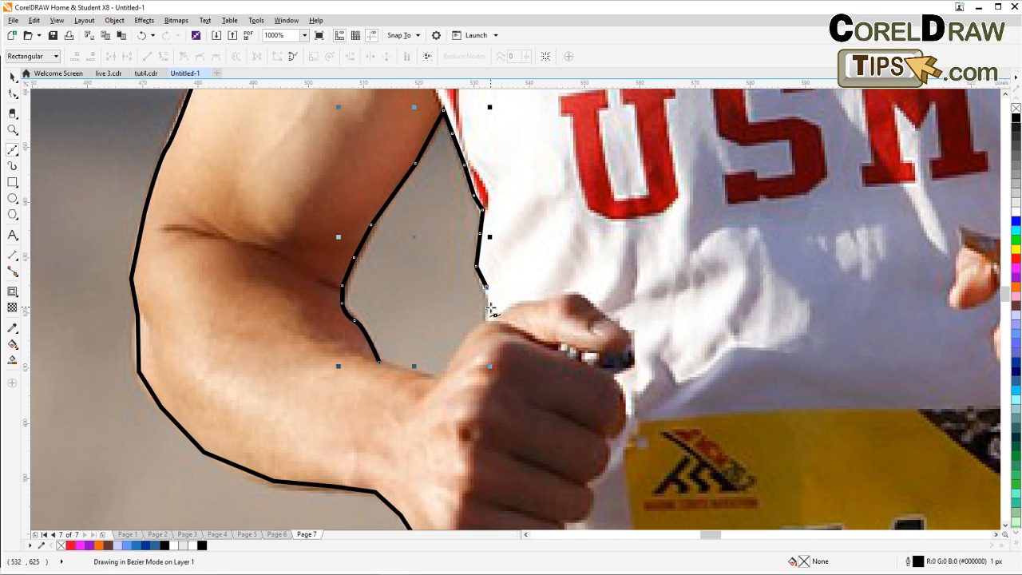
{"action": "left_click", "coordinate": [486, 321]}
{"action": "left_click", "coordinate": [468, 335]}
{"action": "left_click", "coordinate": [458, 352]}
{"action": "left_click", "coordinate": [441, 376]}
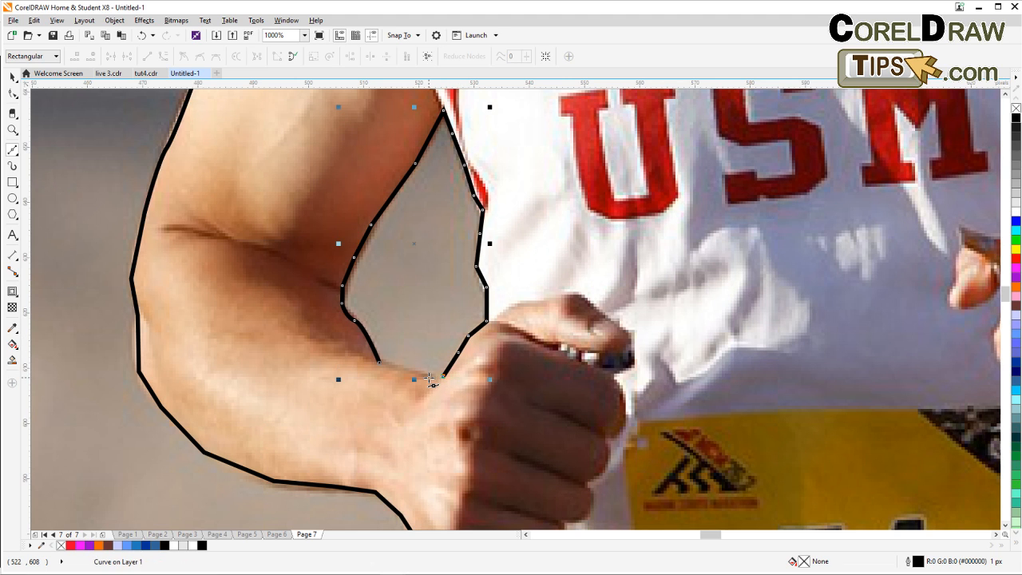
{"action": "left_click", "coordinate": [380, 365]}
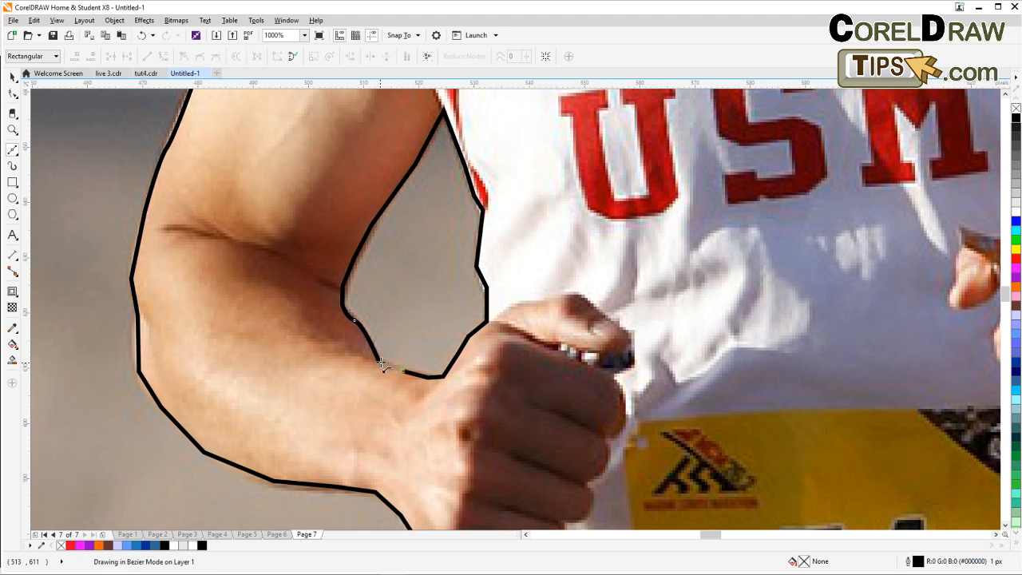
{"action": "scroll", "coordinate": [383, 365], "scroll_direction": "down", "scroll_amount": 4}
{"action": "scroll", "coordinate": [630, 347], "scroll_direction": "up", "scroll_amount": 6}
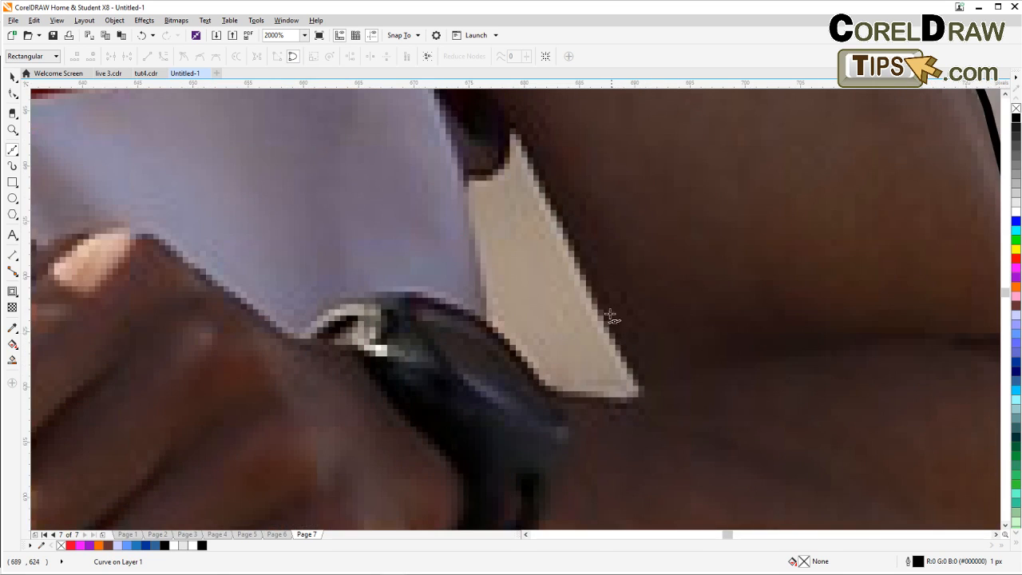
Start a new closed shape in the background gap between the right arm and torso, above the watch.
{"action": "scroll", "coordinate": [611, 315], "scroll_direction": "down", "scroll_amount": 5}
{"action": "scroll", "coordinate": [487, 325], "scroll_direction": "up", "scroll_amount": 2}
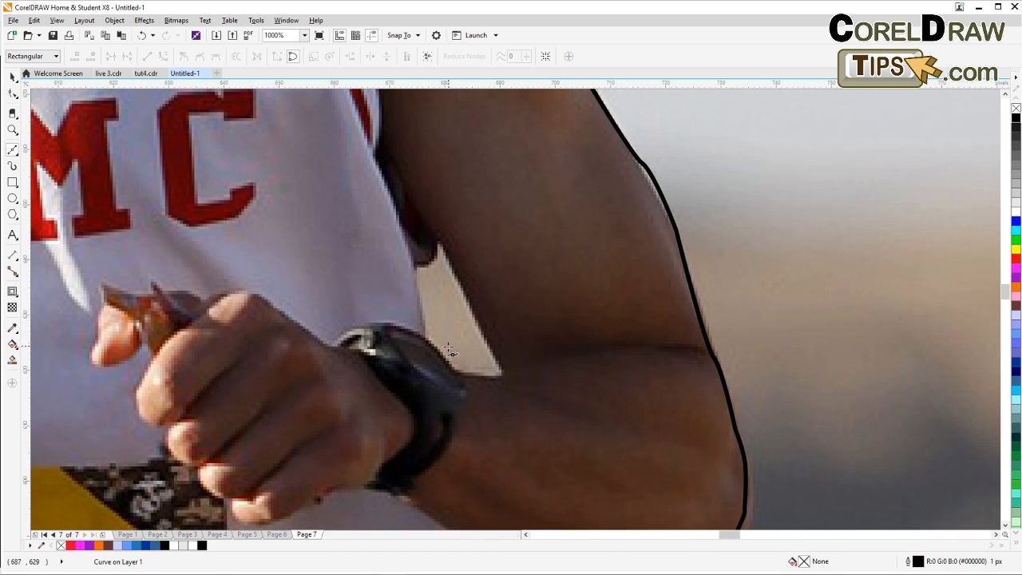
{"action": "left_click", "coordinate": [426, 340]}
{"action": "left_click", "coordinate": [419, 308]}
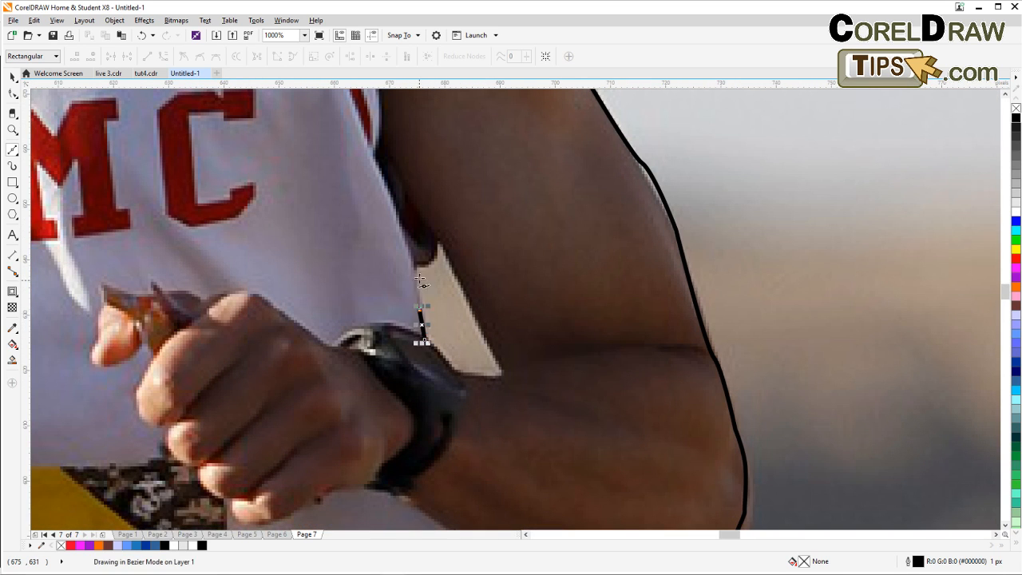
{"action": "double_click", "coordinate": [417, 262]}
{"action": "left_click", "coordinate": [433, 254]}
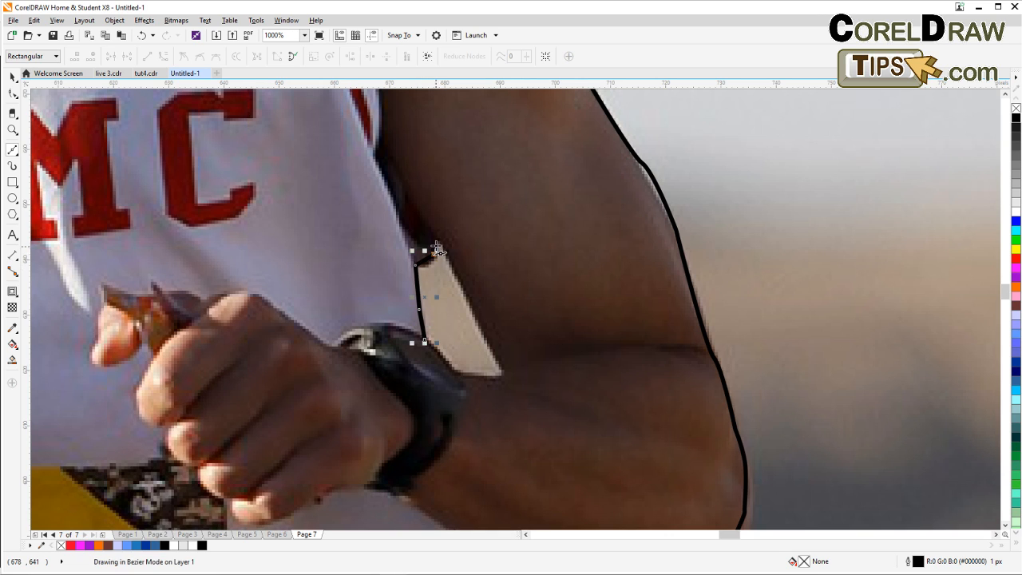
Continue the gap shape down the inner arm to the watch and close it at its starting node.
{"action": "left_click", "coordinate": [439, 242]}
{"action": "left_click", "coordinate": [452, 269]}
{"action": "left_click", "coordinate": [472, 307]}
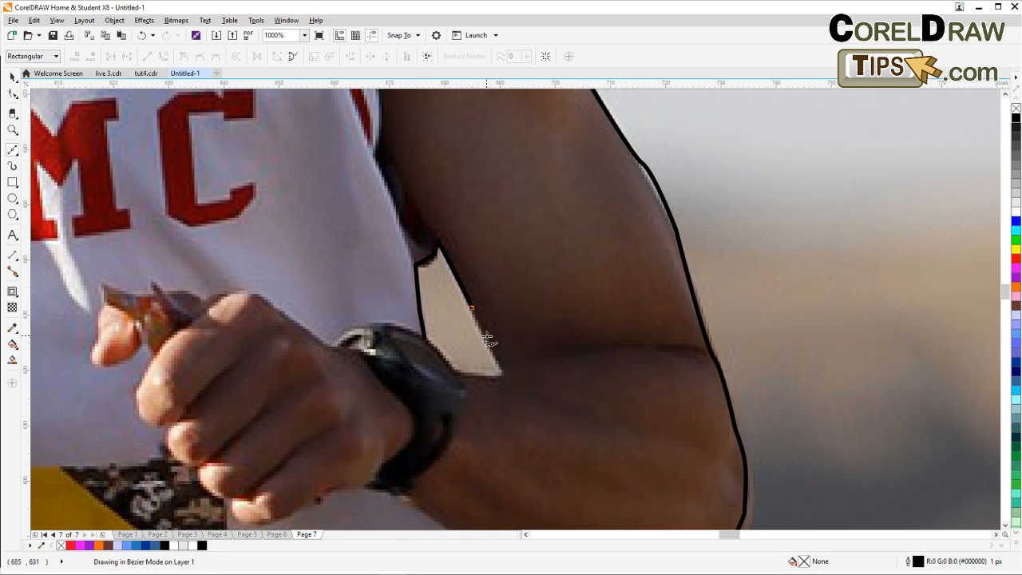
{"action": "left_click", "coordinate": [486, 342]}
{"action": "left_click", "coordinate": [505, 376]}
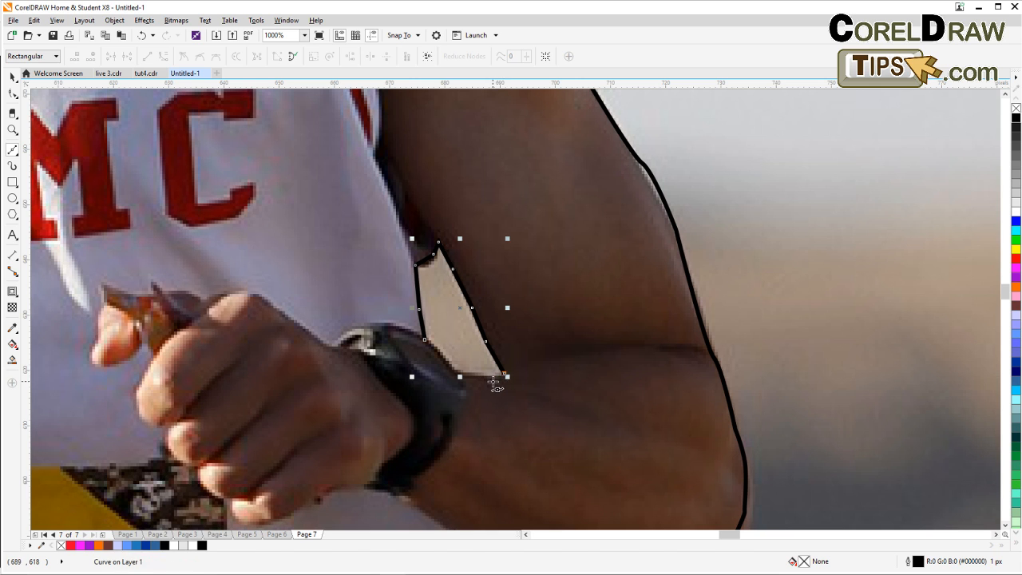
{"action": "left_click", "coordinate": [492, 380]}
{"action": "left_click", "coordinate": [459, 375]}
{"action": "left_click", "coordinate": [427, 341]}
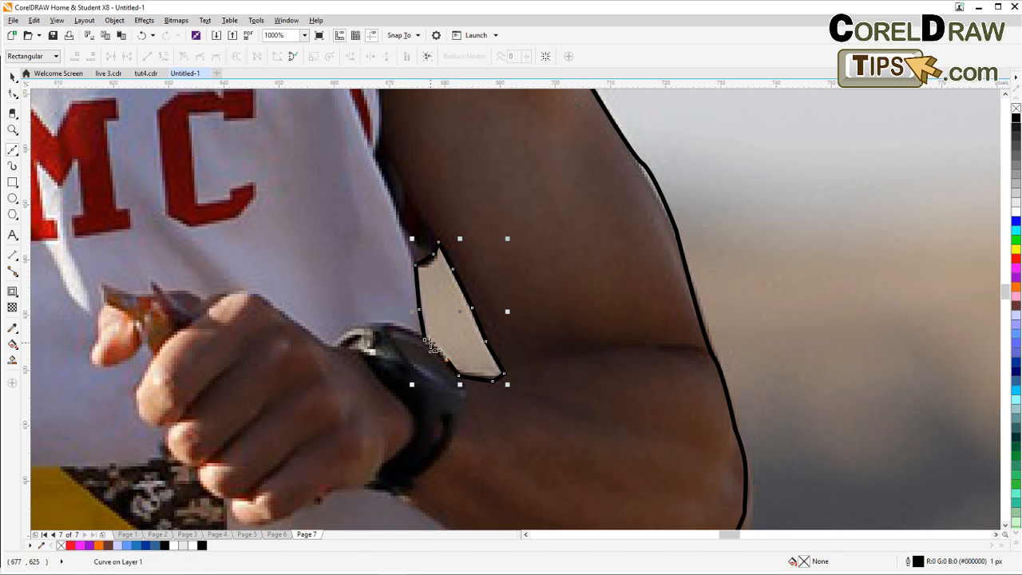
Select the runner outline together with both gap shapes and combine them into one curve.
{"action": "scroll", "coordinate": [427, 341], "scroll_direction": "down", "scroll_amount": 5}
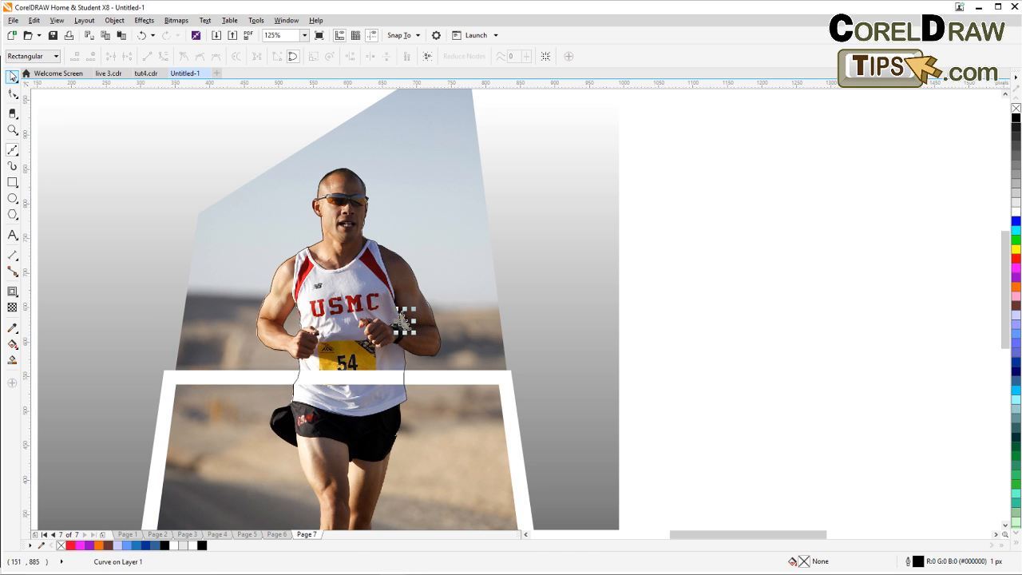
{"action": "left_click", "coordinate": [362, 174]}
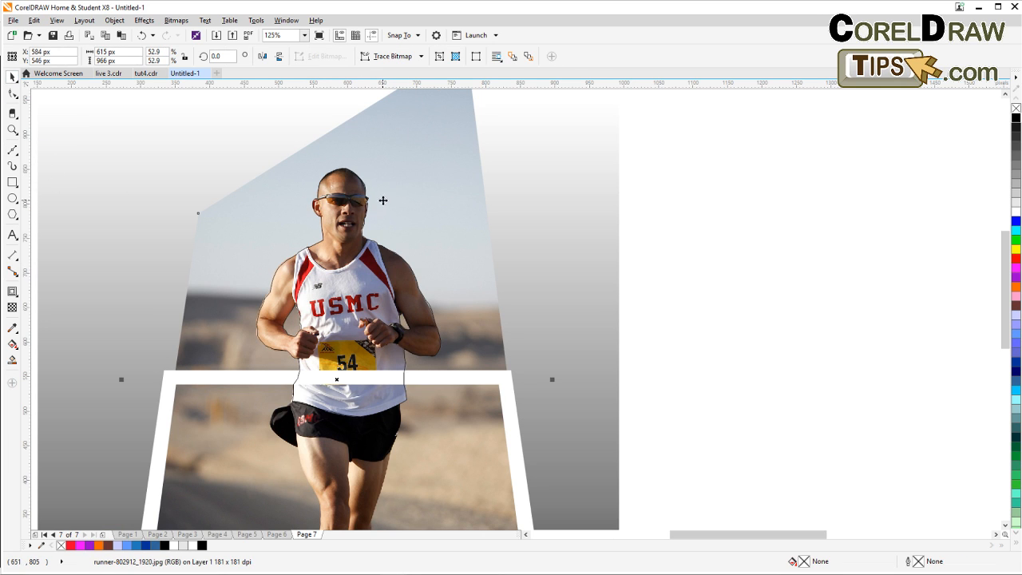
{"action": "scroll", "coordinate": [278, 217], "scroll_direction": "down", "scroll_amount": 1}
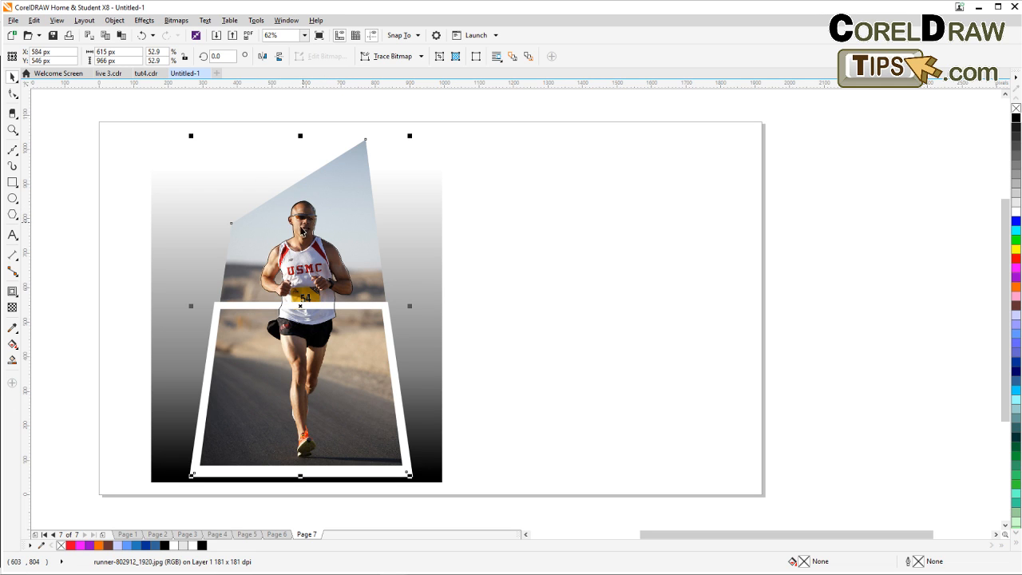
{"action": "scroll", "coordinate": [294, 236], "scroll_direction": "up", "scroll_amount": 1}
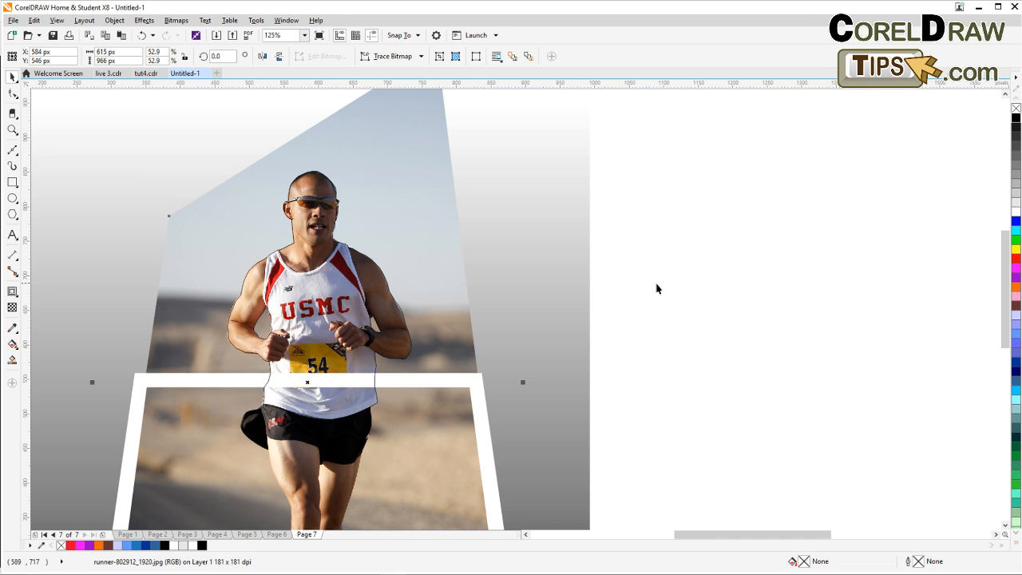
{"action": "left_click", "coordinate": [279, 339]}
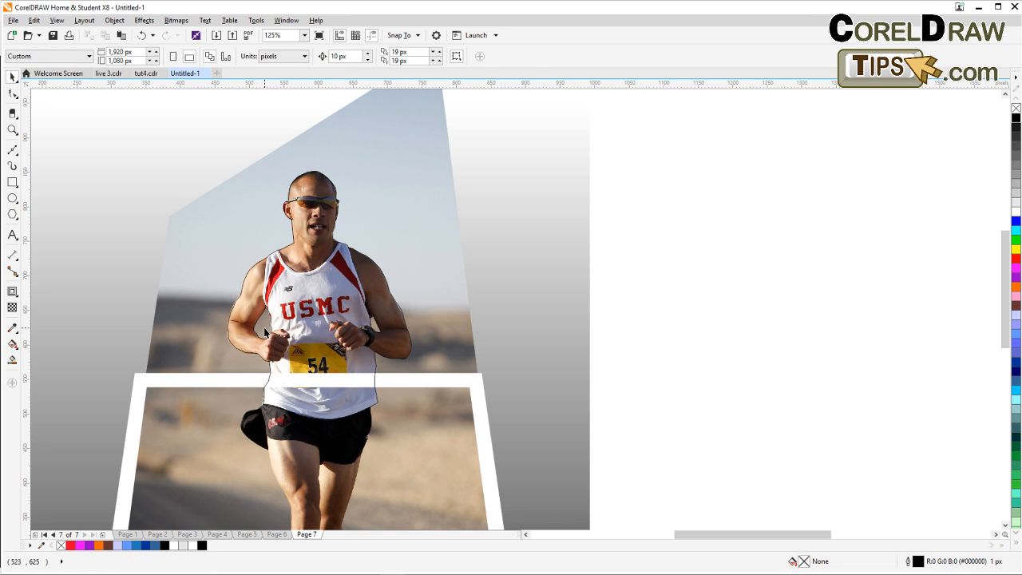
{"action": "scroll", "coordinate": [250, 340], "scroll_direction": "up", "scroll_amount": 1}
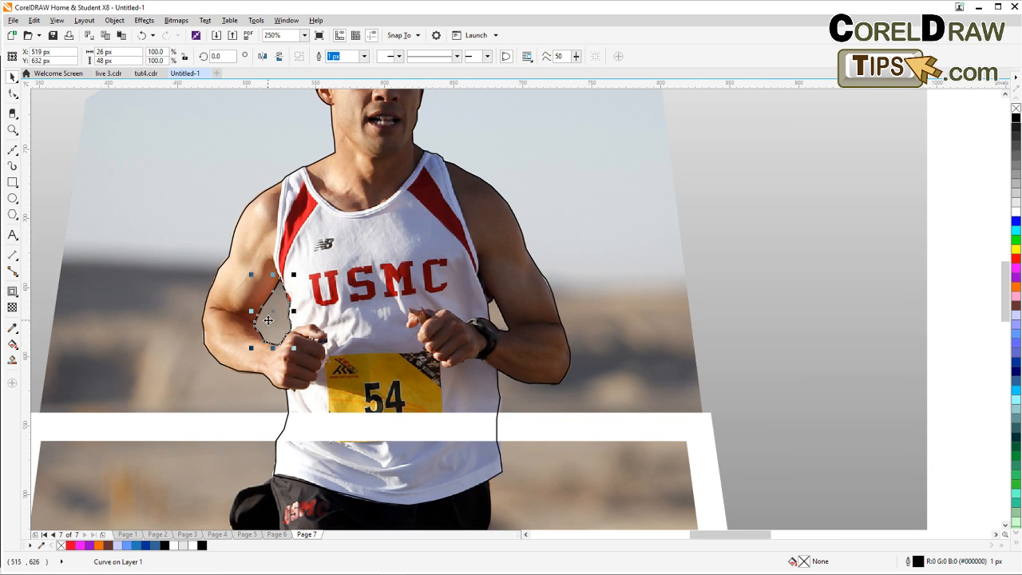
{"action": "left_click", "coordinate": [495, 319], "text": "shift"}
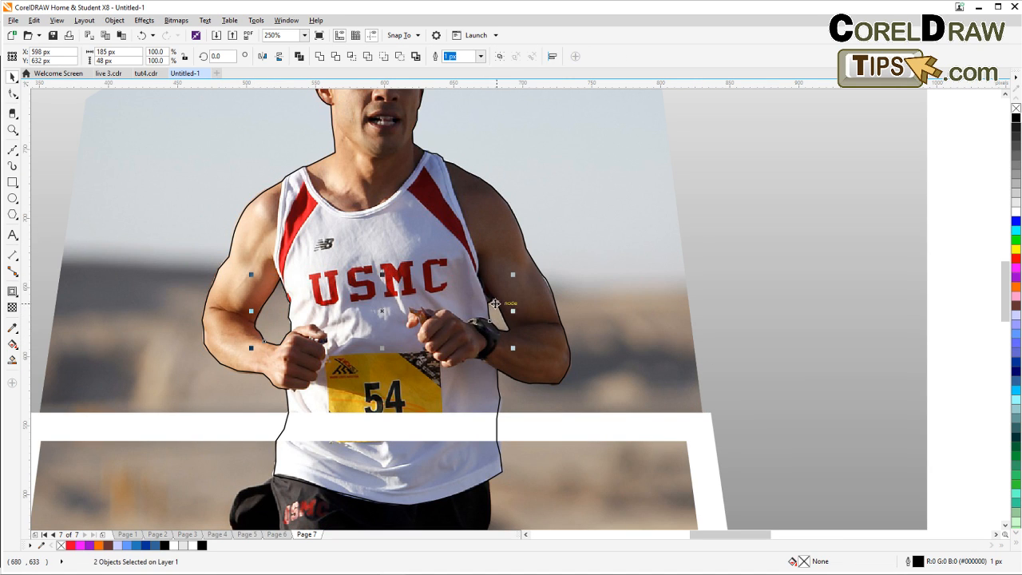
{"action": "left_click", "coordinate": [309, 170], "text": "shift"}
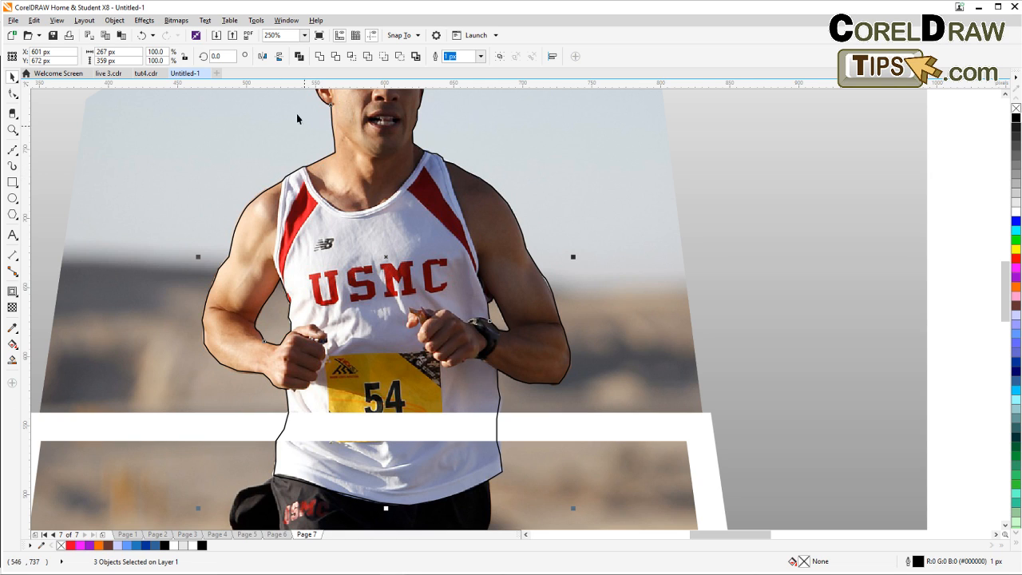
{"action": "left_click", "coordinate": [300, 59]}
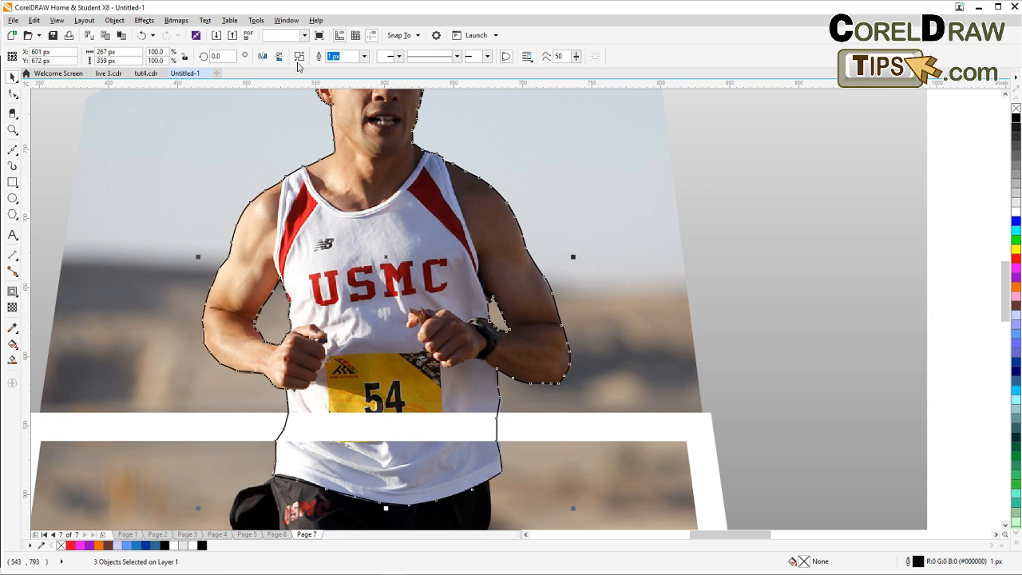
Fill the combined runner outline with orange.
{"action": "scroll", "coordinate": [312, 147], "scroll_direction": "down", "scroll_amount": 2}
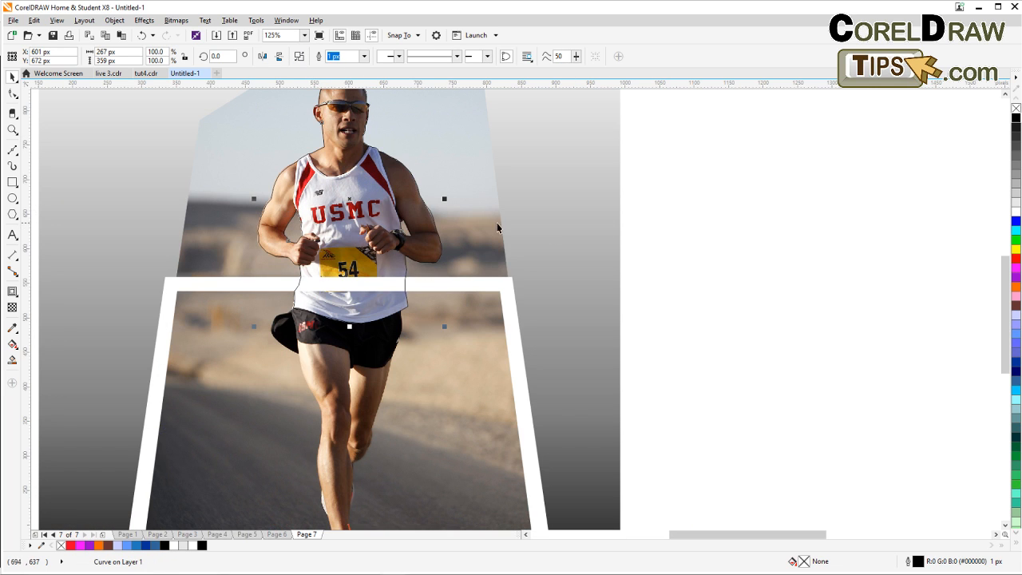
{"action": "left_click", "coordinate": [1017, 194]}
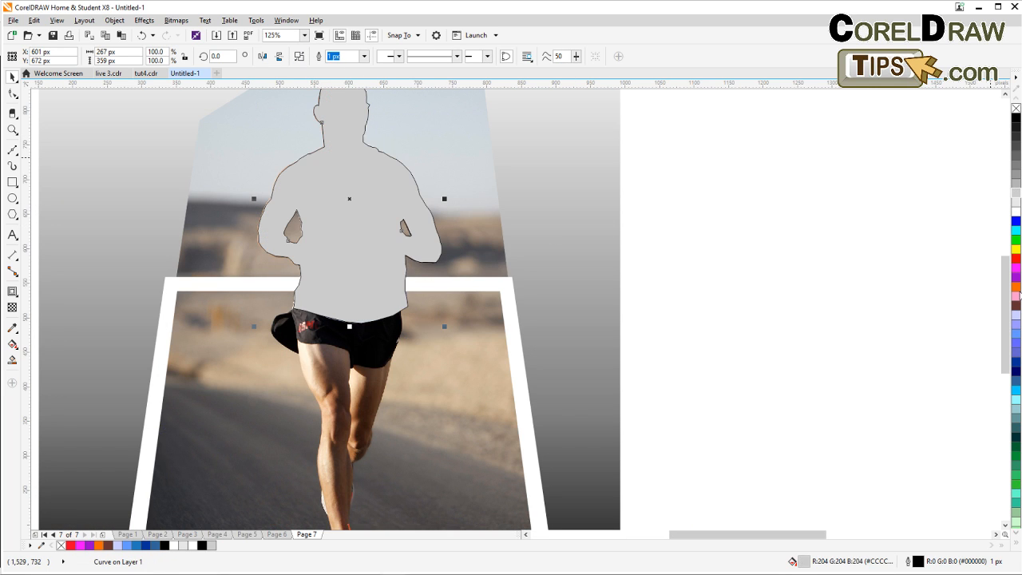
{"action": "left_click", "coordinate": [1016, 296]}
{"action": "left_click", "coordinate": [1017, 286]}
{"action": "scroll", "coordinate": [689, 308], "scroll_direction": "up", "scroll_amount": 3}
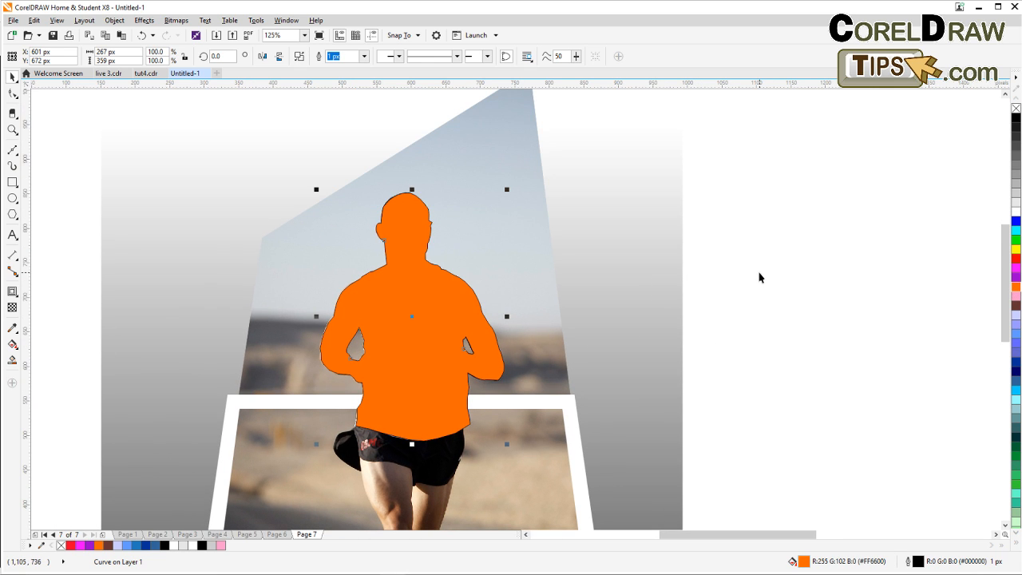
{"action": "left_click", "coordinate": [790, 275]}
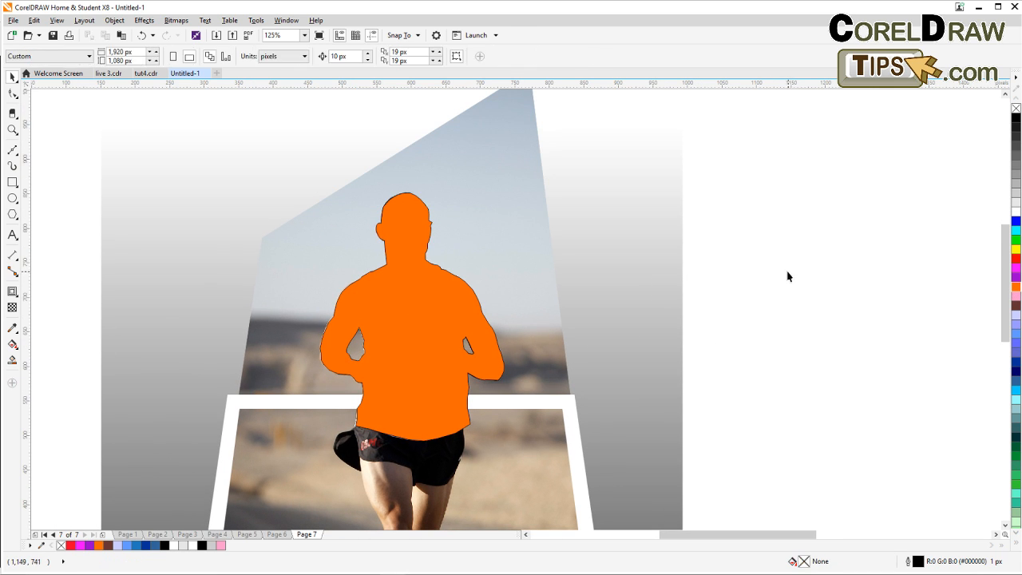
Place the runner photo inside the orange outline as a PowerClip.
{"action": "scroll", "coordinate": [789, 288], "scroll_direction": "down", "scroll_amount": 4}
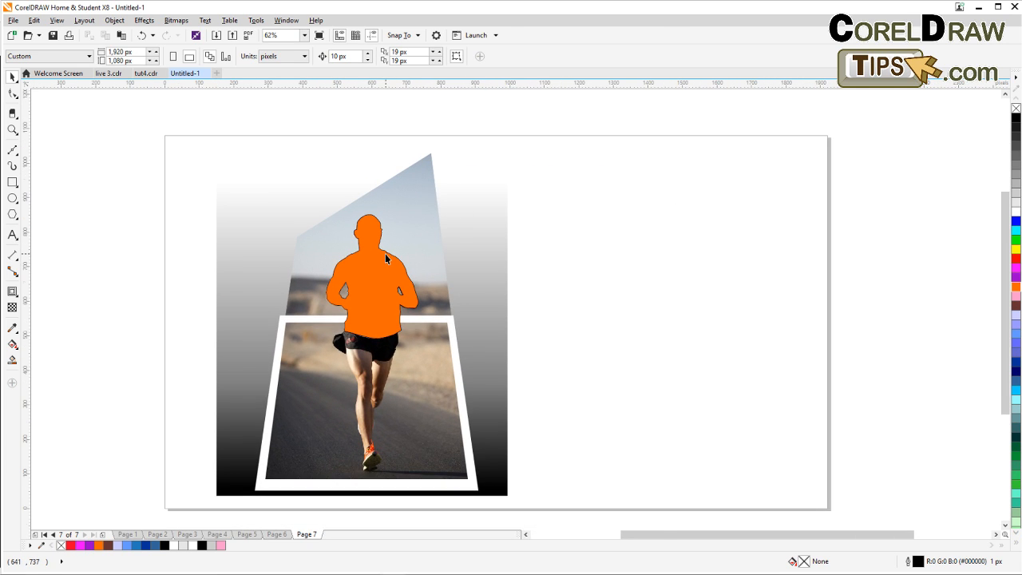
{"action": "scroll", "coordinate": [420, 219], "scroll_direction": "up", "scroll_amount": 4}
{"action": "left_click", "coordinate": [400, 186]}
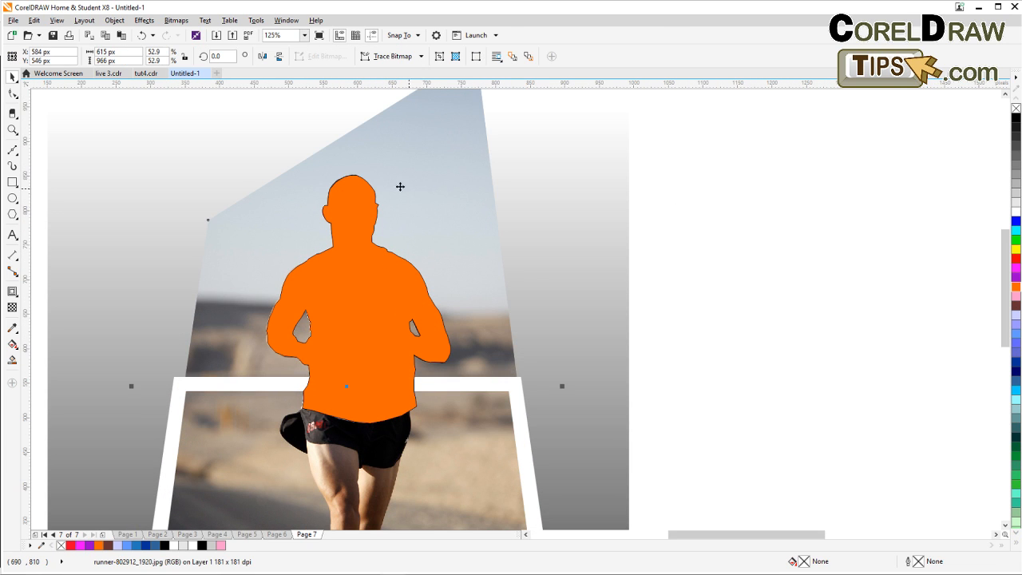
{"action": "scroll", "coordinate": [410, 202], "scroll_direction": "down", "scroll_amount": 4}
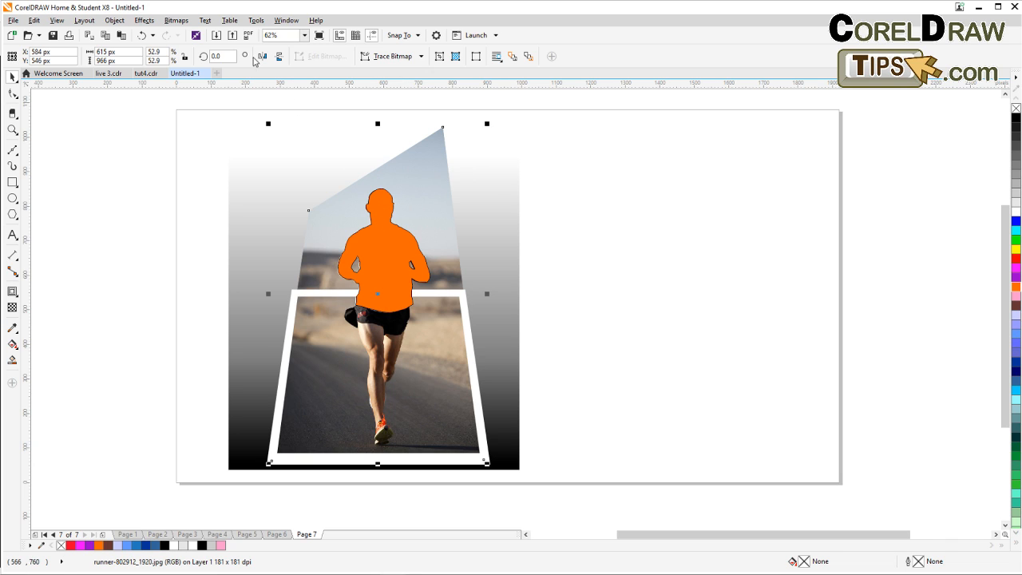
{"action": "left_click", "coordinate": [116, 22]}
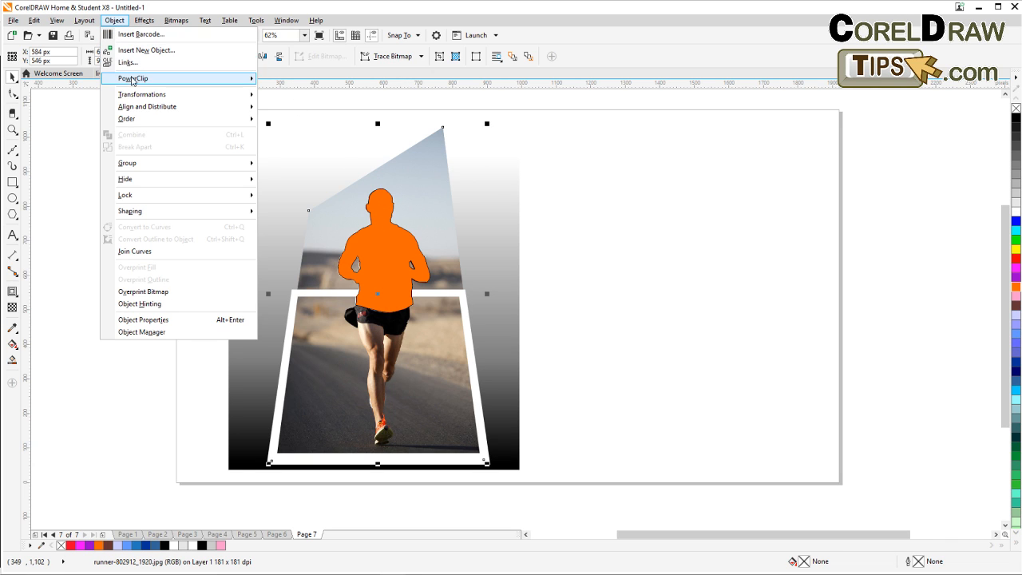
{"action": "mouse_move", "coordinate": [134, 79]}
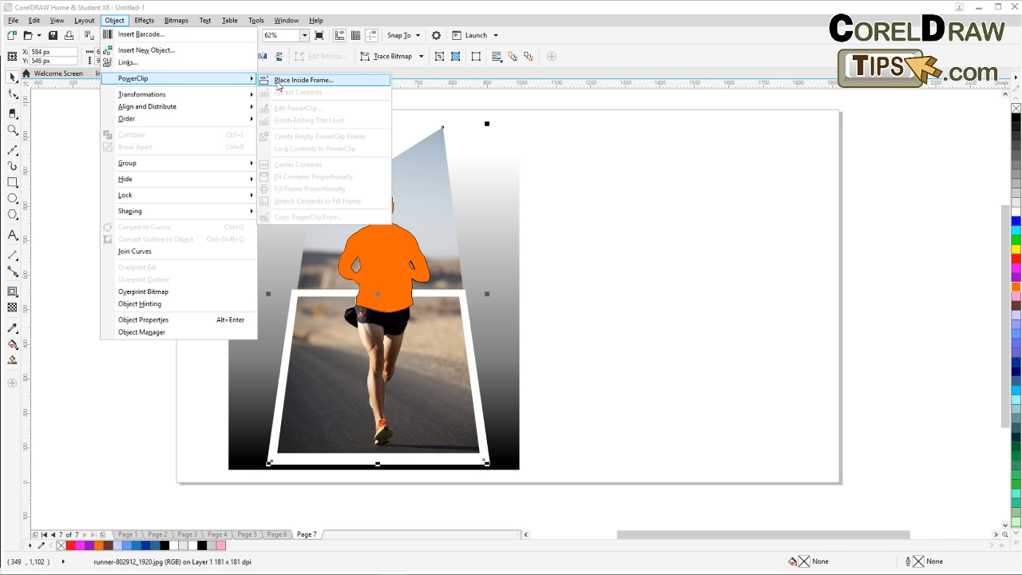
{"action": "left_click", "coordinate": [279, 80]}
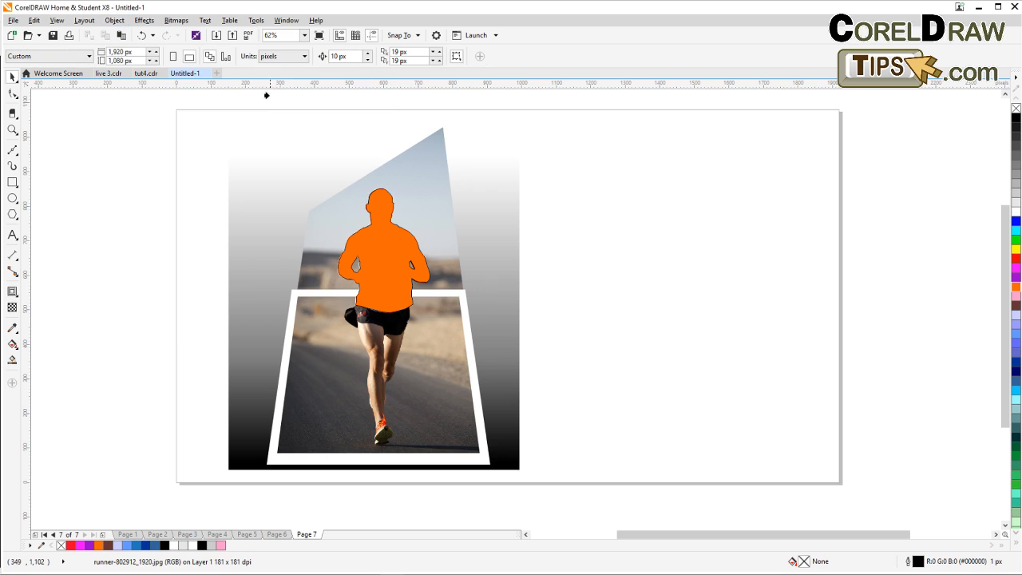
{"action": "left_click", "coordinate": [377, 246]}
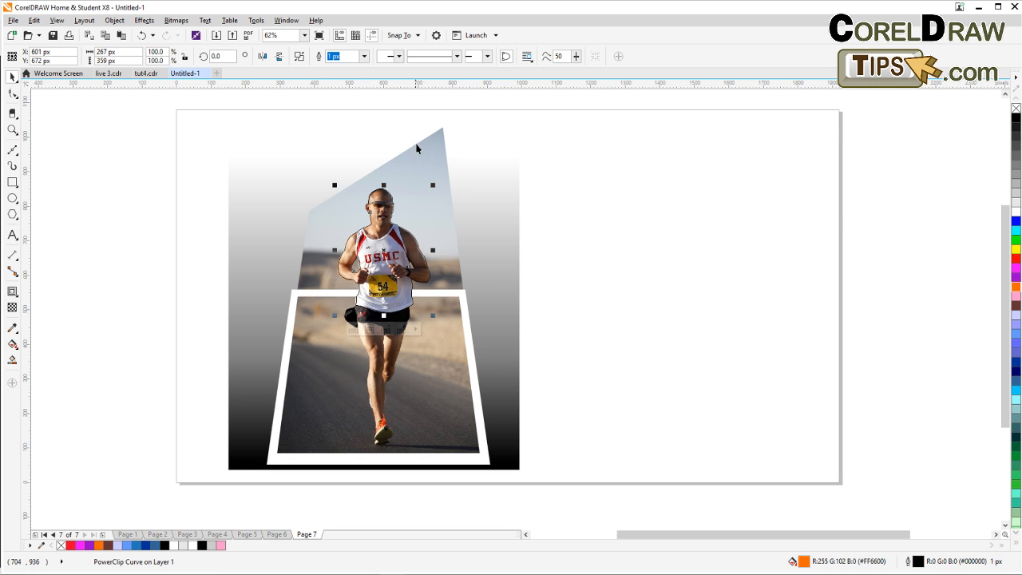
{"action": "scroll", "coordinate": [422, 265], "scroll_direction": "up", "scroll_amount": 2}
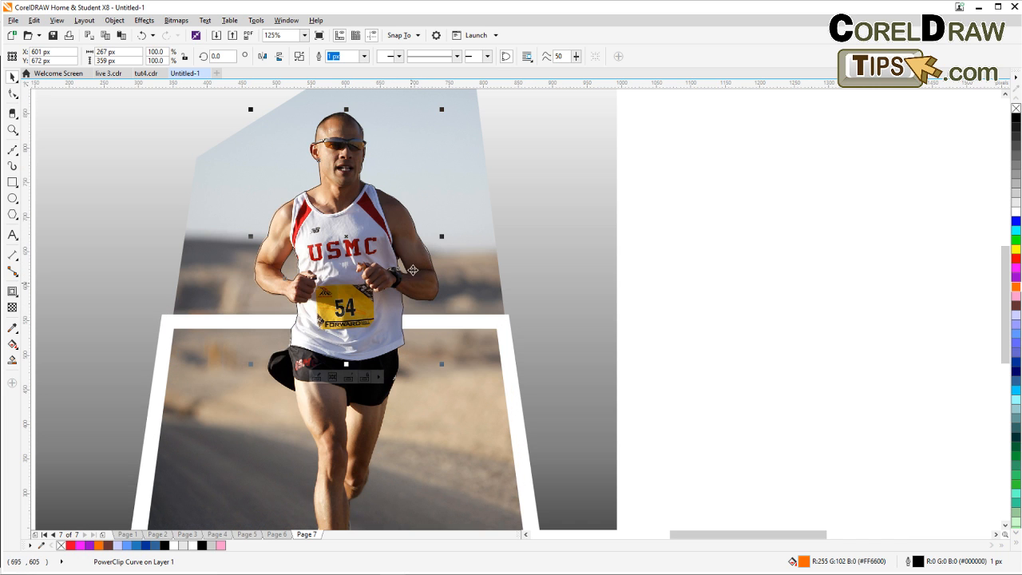
{"action": "scroll", "coordinate": [292, 212], "scroll_direction": "up", "scroll_amount": 4}
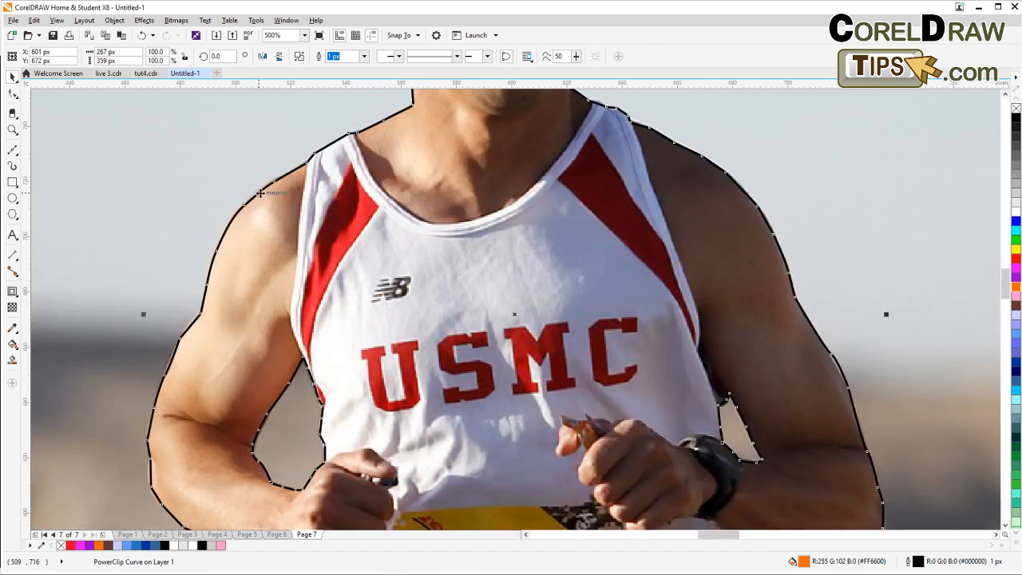
{"action": "scroll", "coordinate": [279, 201], "scroll_direction": "down", "scroll_amount": 2}
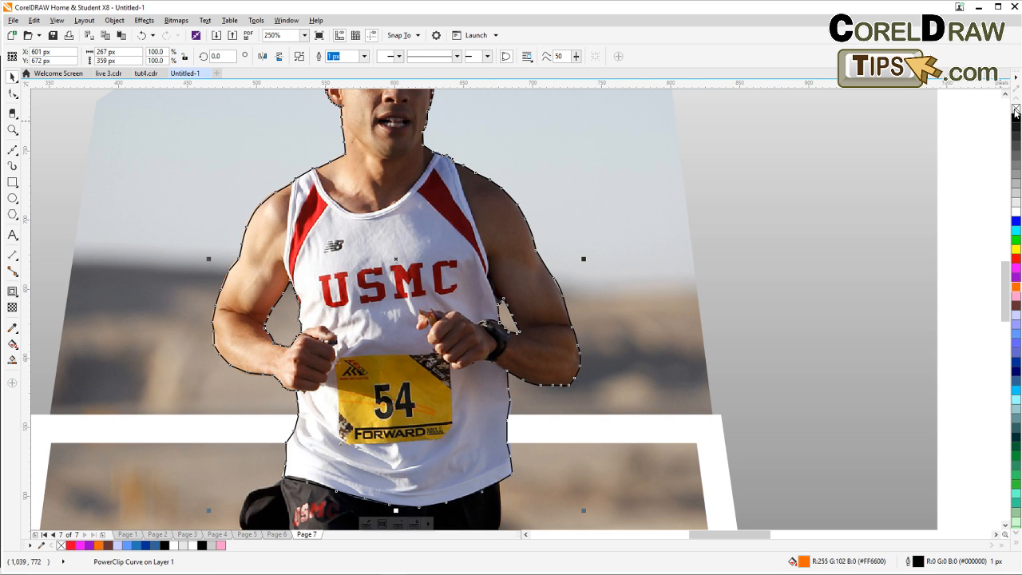
{"action": "scroll", "coordinate": [926, 173], "scroll_direction": "down", "scroll_amount": 2}
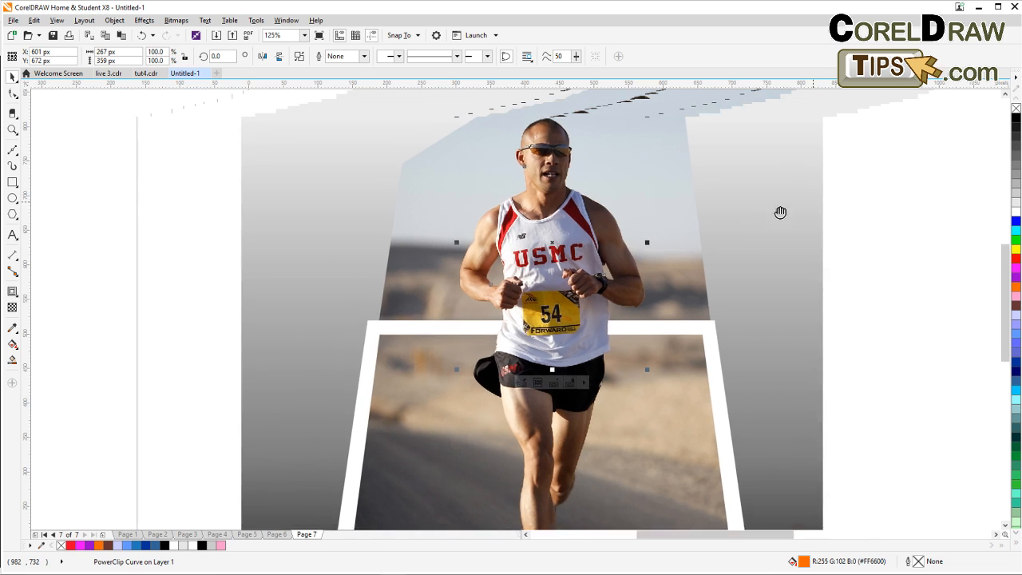
Drag the background photo's top-left and top-right nodes down onto the white frame's upper corners.
{"action": "left_click_drag", "start_coordinate": [780, 212], "coordinate": [668, 246]}
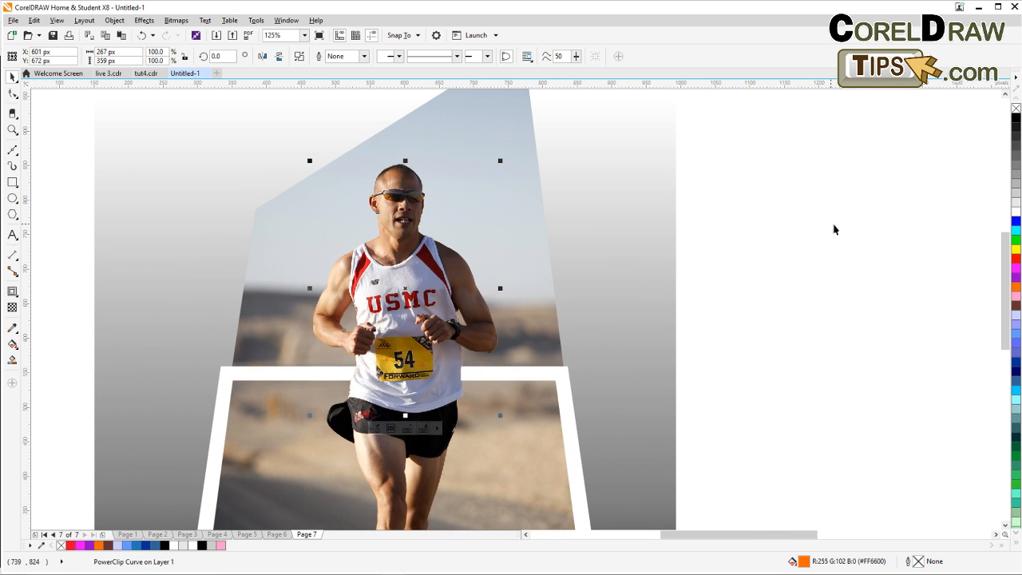
{"action": "left_click", "coordinate": [507, 180]}
{"action": "left_click_drag", "start_coordinate": [407, 181], "coordinate": [408, 238]}
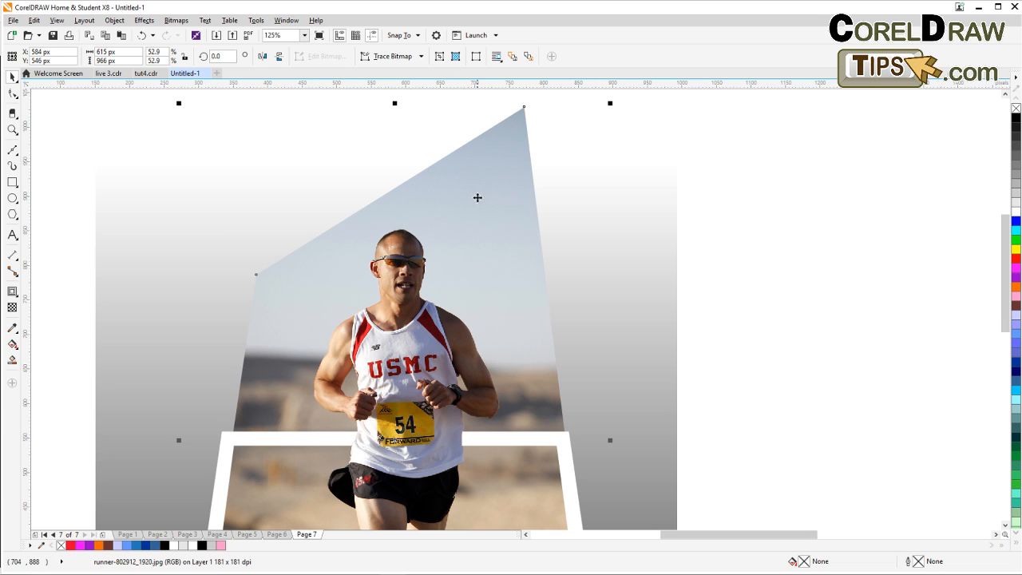
{"action": "key", "text": "F10"}
{"action": "left_click", "coordinate": [13, 94]}
{"action": "left_click_drag", "start_coordinate": [255, 279], "coordinate": [227, 438]}
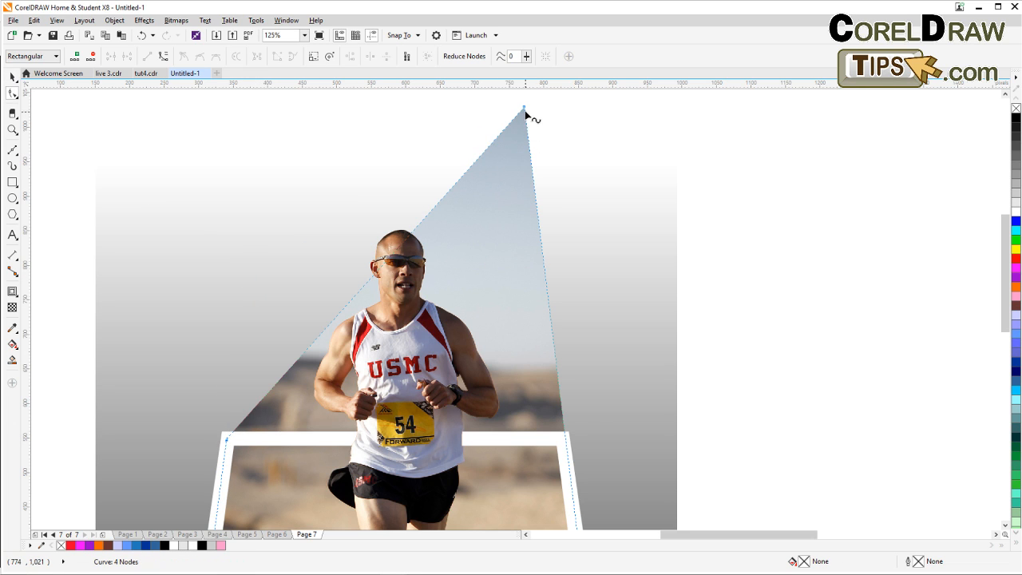
{"action": "left_click_drag", "start_coordinate": [524, 108], "coordinate": [564, 440]}
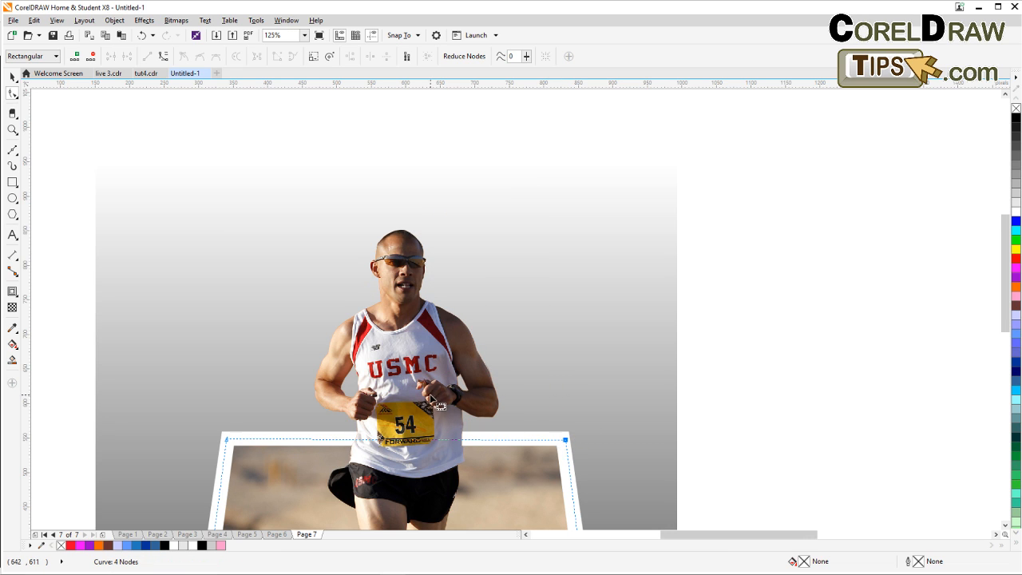
{"action": "scroll", "coordinate": [429, 397], "scroll_direction": "down", "scroll_amount": 1}
{"action": "left_click_drag", "start_coordinate": [446, 423], "coordinate": [407, 289]}
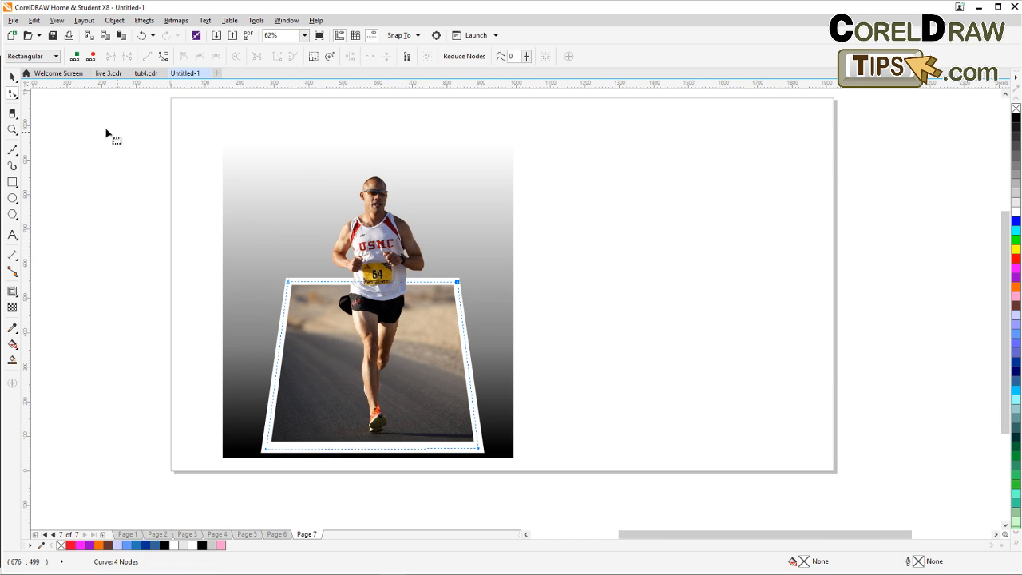
Widen the gradient background rectangle by stretching its right side to about 1,154 px.
{"action": "left_click", "coordinate": [12, 76]}
{"action": "left_click", "coordinate": [81, 185]}
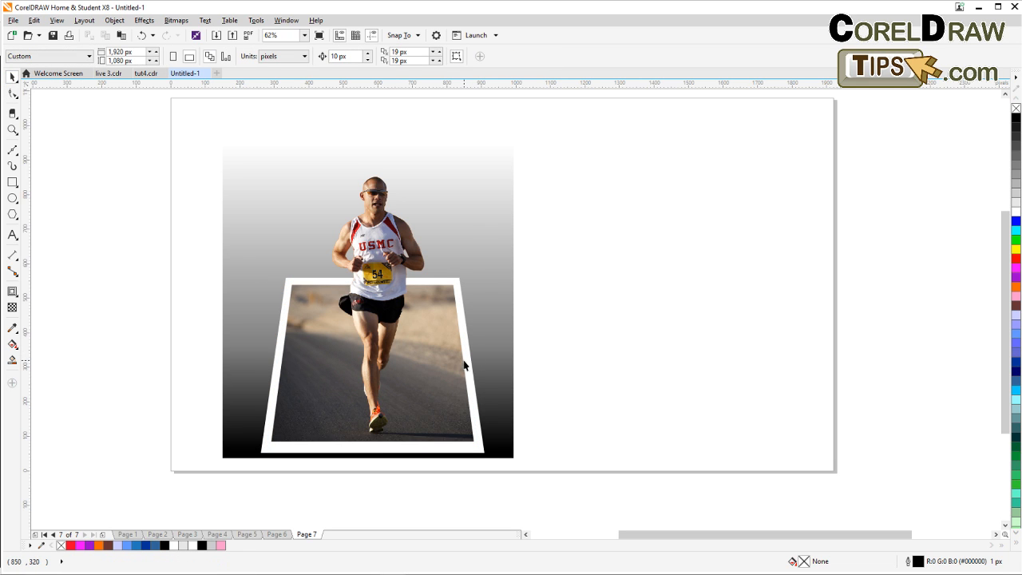
{"action": "scroll", "coordinate": [375, 372], "scroll_direction": "up", "scroll_amount": 1}
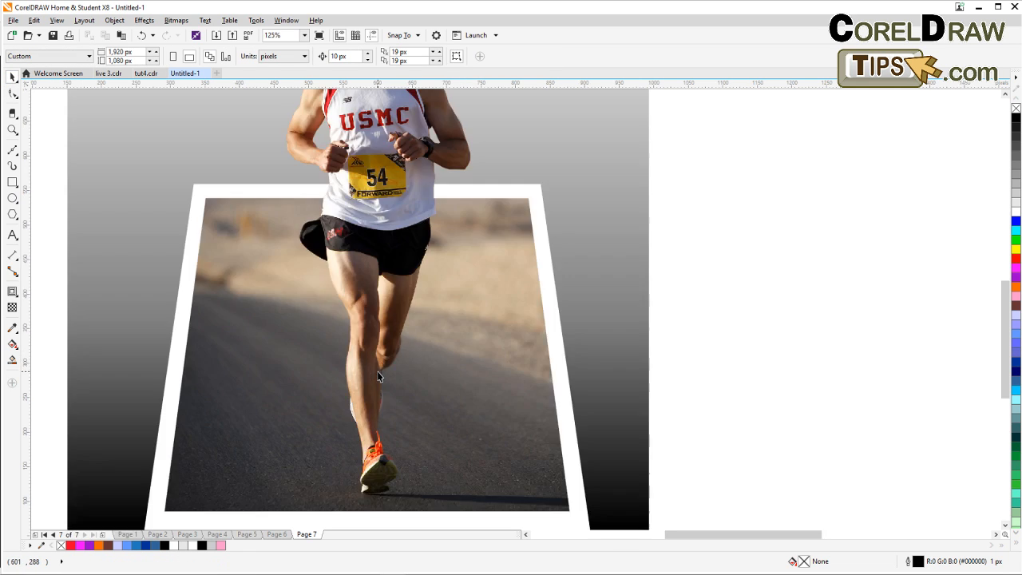
{"action": "scroll", "coordinate": [401, 369], "scroll_direction": "down", "scroll_amount": 1}
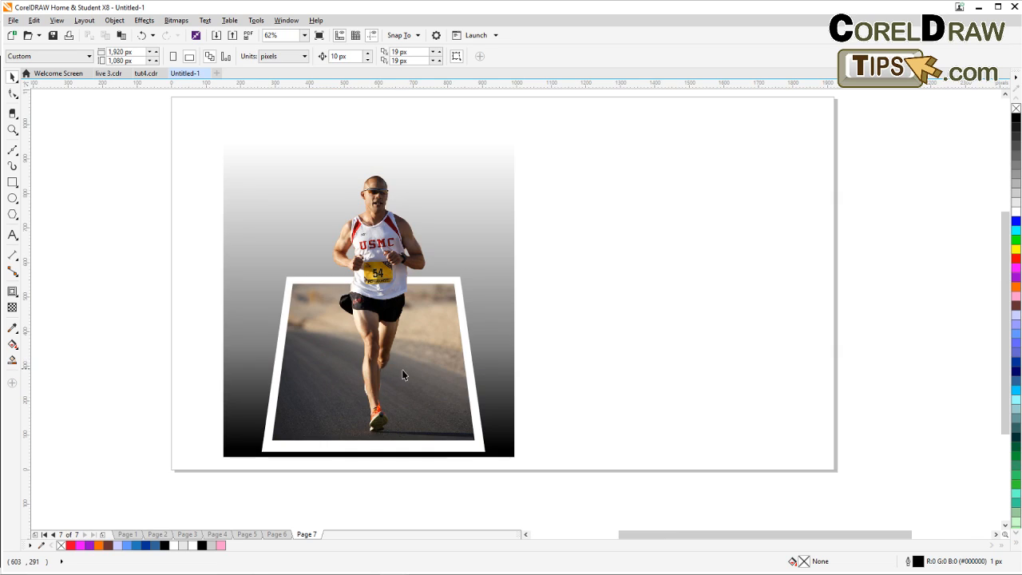
{"action": "left_click", "coordinate": [12, 129]}
{"action": "left_click_drag", "start_coordinate": [227, 155], "coordinate": [507, 451]}
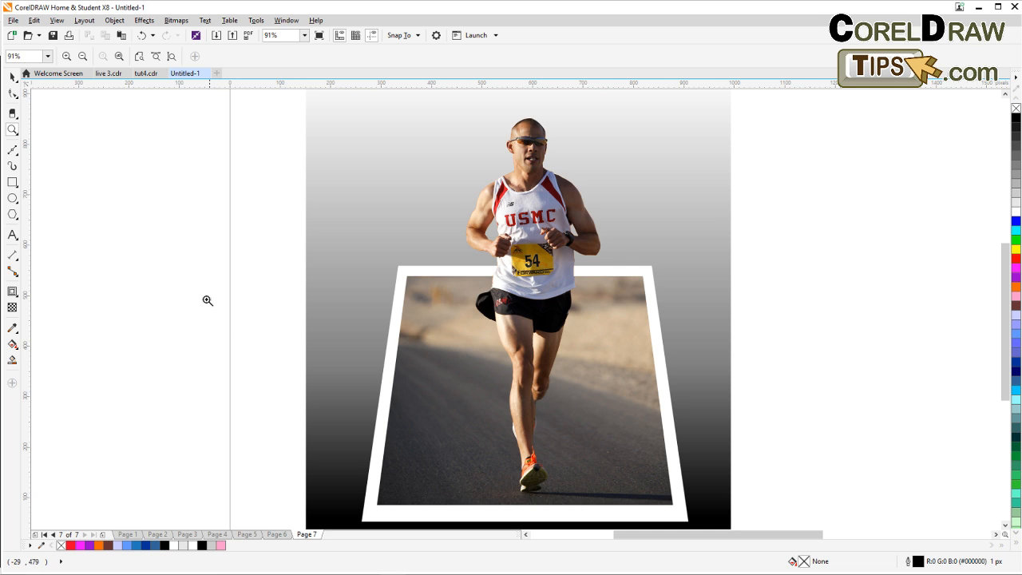
{"action": "left_click", "coordinate": [11, 77]}
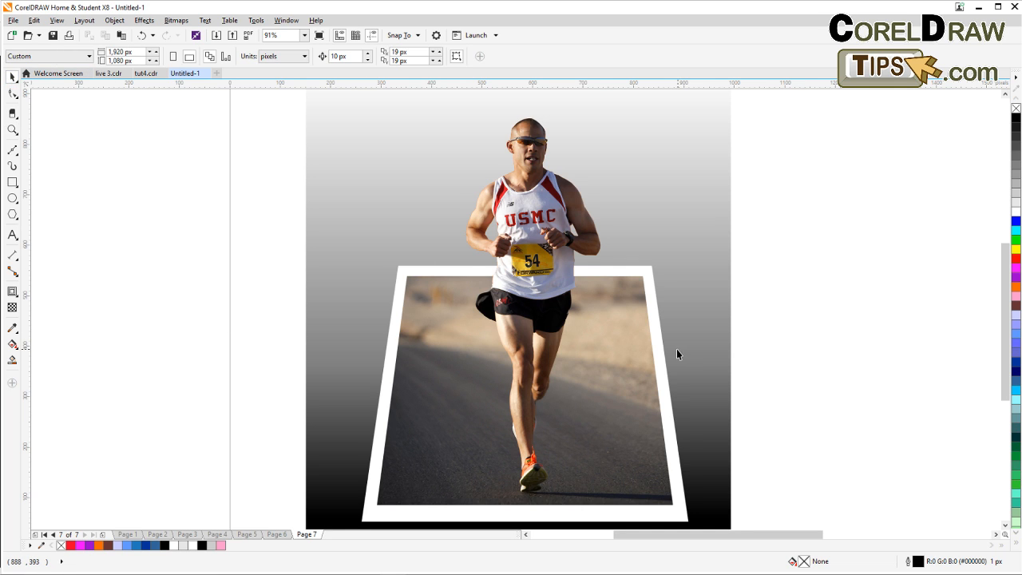
{"action": "left_click_drag", "start_coordinate": [676, 349], "coordinate": [558, 357]}
{"action": "left_click", "coordinate": [573, 341]}
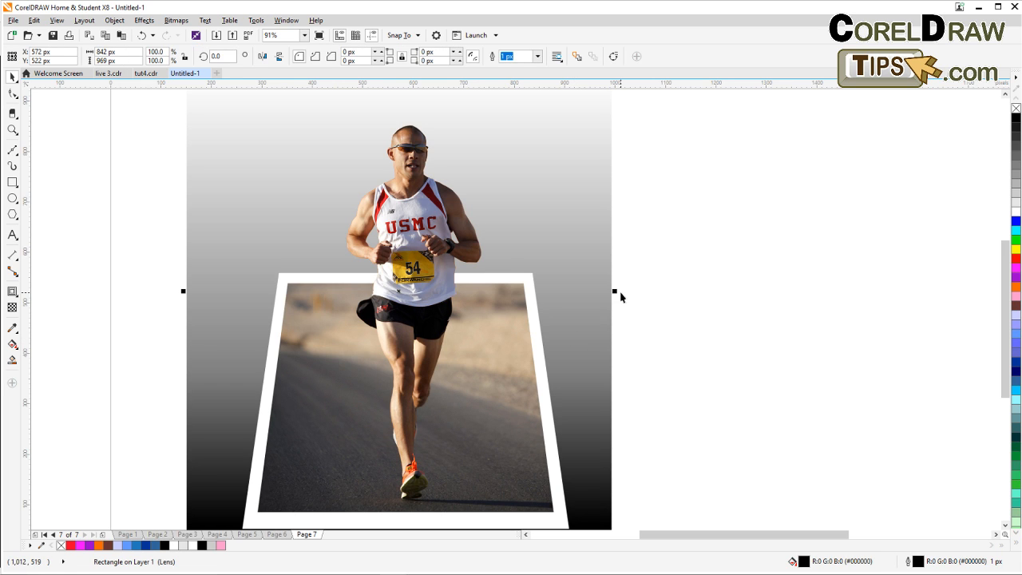
{"action": "left_click_drag", "start_coordinate": [616, 291], "coordinate": [694, 292]}
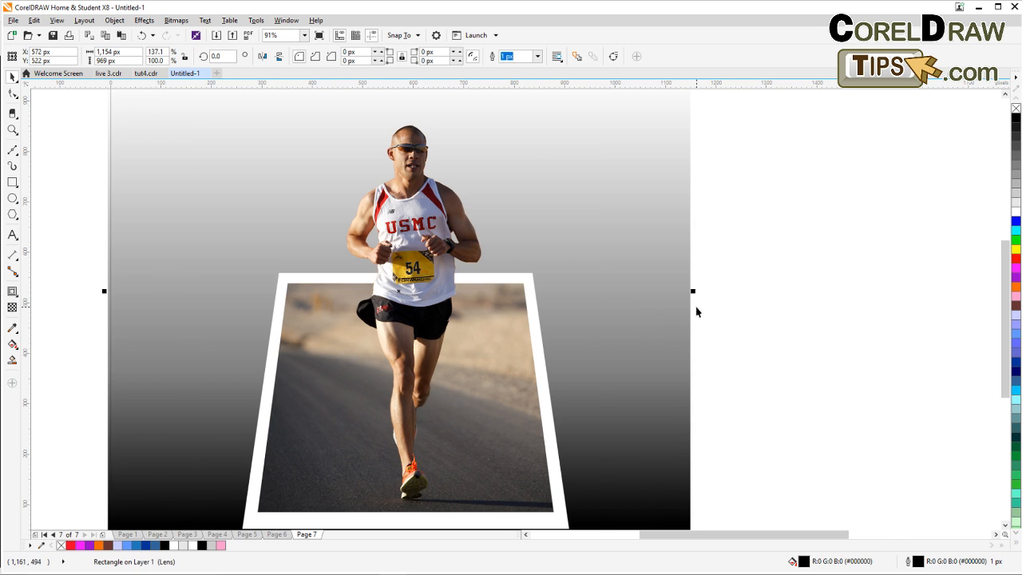
{"action": "scroll", "coordinate": [694, 292], "scroll_direction": "down", "scroll_amount": 3}
{"action": "left_click", "coordinate": [724, 320]}
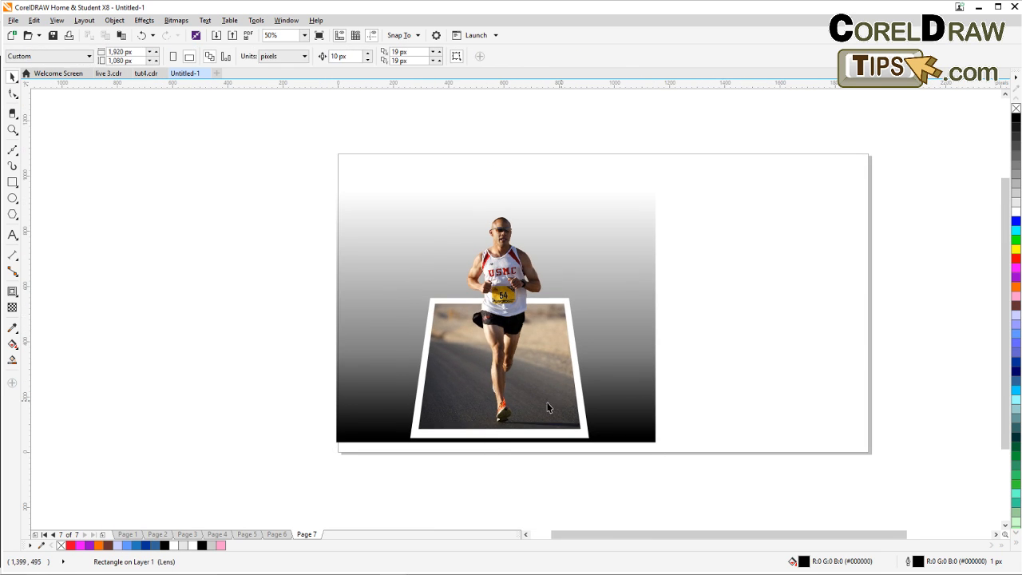
With the Bezier tool, start a shadow outline at the runner's foot, running left and up across the road.
{"action": "scroll", "coordinate": [512, 414], "scroll_direction": "up", "scroll_amount": 3}
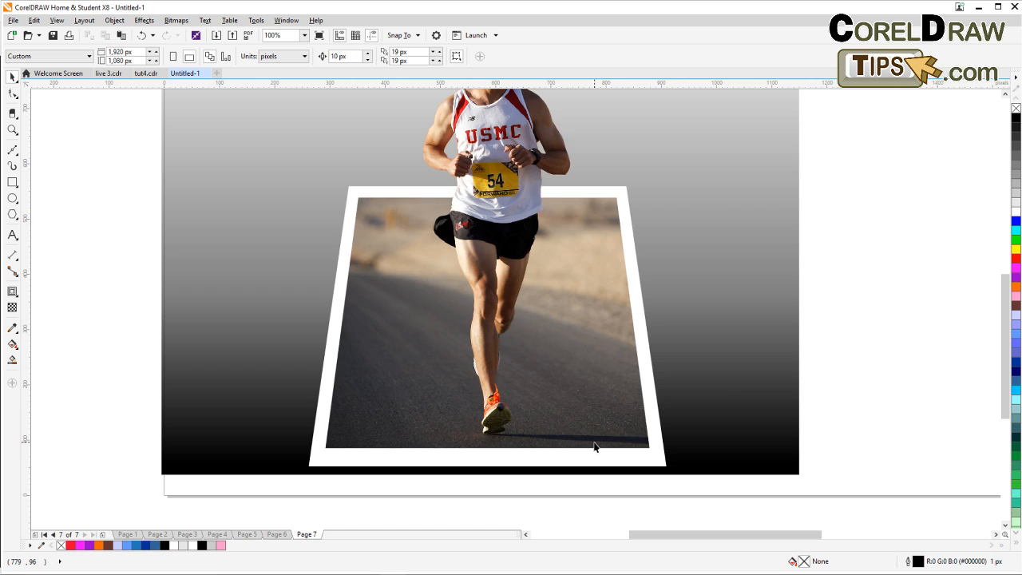
{"action": "scroll", "coordinate": [594, 447], "scroll_direction": "down", "scroll_amount": 3}
{"action": "scroll", "coordinate": [594, 447], "scroll_direction": "up", "scroll_amount": 3}
{"action": "scroll", "coordinate": [594, 447], "scroll_direction": "down", "scroll_amount": 1}
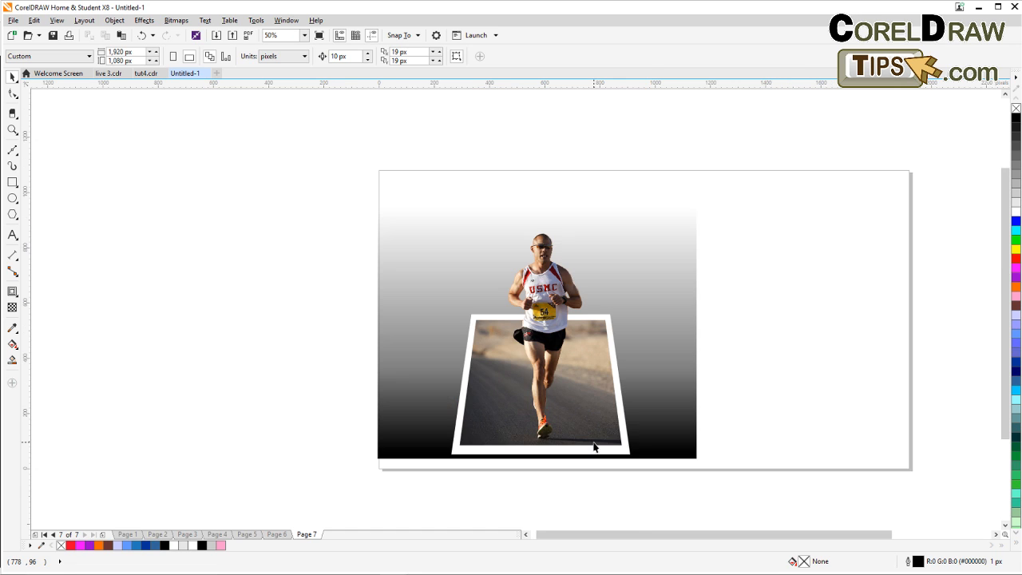
{"action": "scroll", "coordinate": [559, 421], "scroll_direction": "up", "scroll_amount": 1}
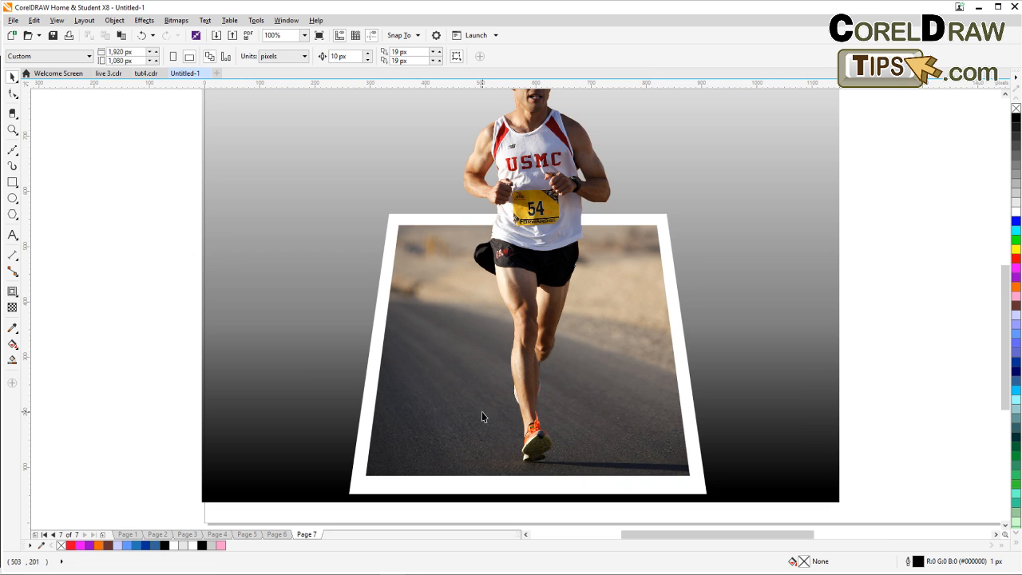
{"action": "left_click", "coordinate": [14, 151]}
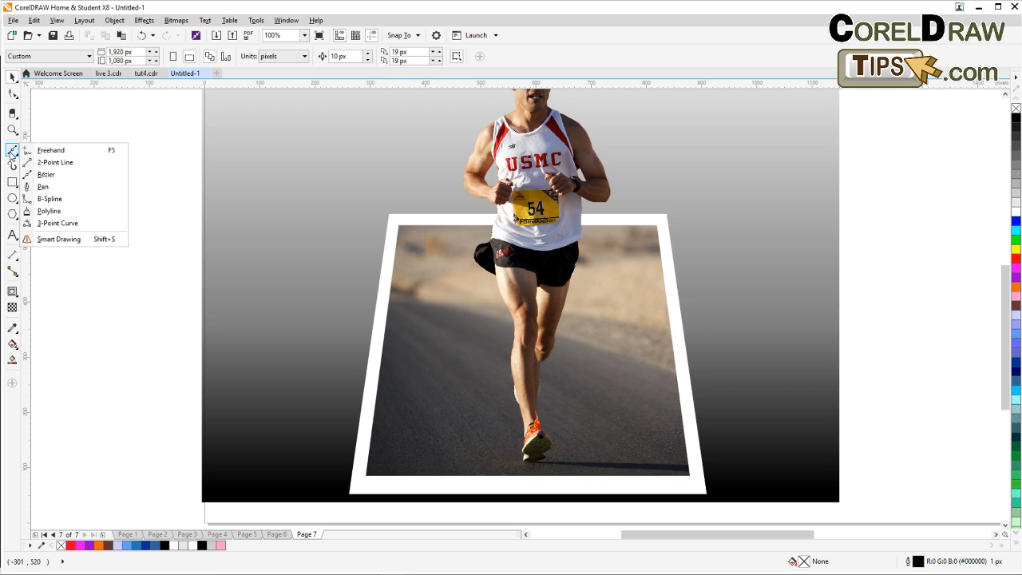
{"action": "left_click", "coordinate": [44, 176]}
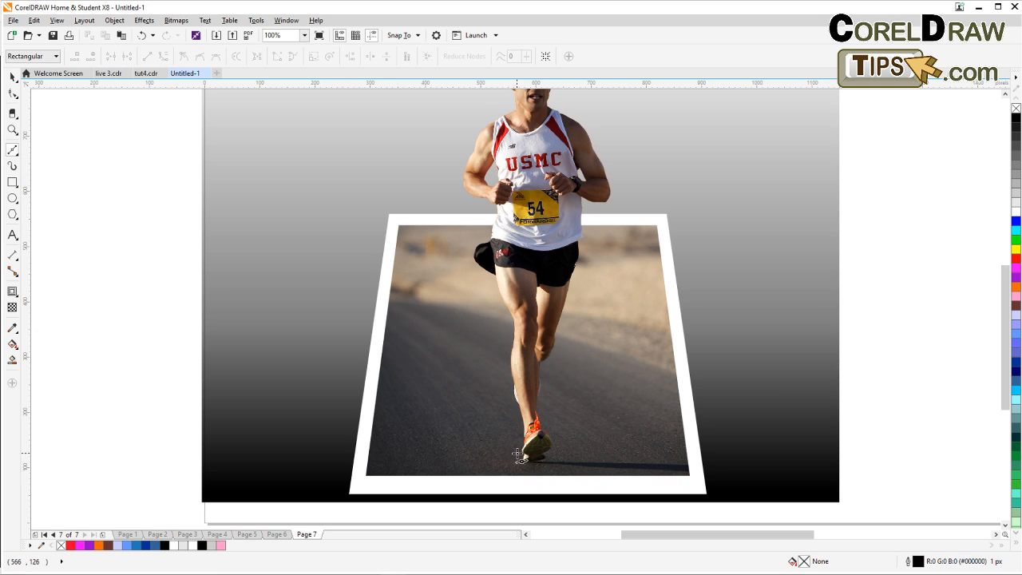
{"action": "left_click", "coordinate": [517, 454]}
{"action": "left_click", "coordinate": [494, 440]}
{"action": "left_click_drag", "start_coordinate": [470, 418], "coordinate": [446, 377]}
{"action": "left_click", "coordinate": [437, 344]}
{"action": "left_click", "coordinate": [437, 324]}
{"action": "left_click", "coordinate": [459, 322]}
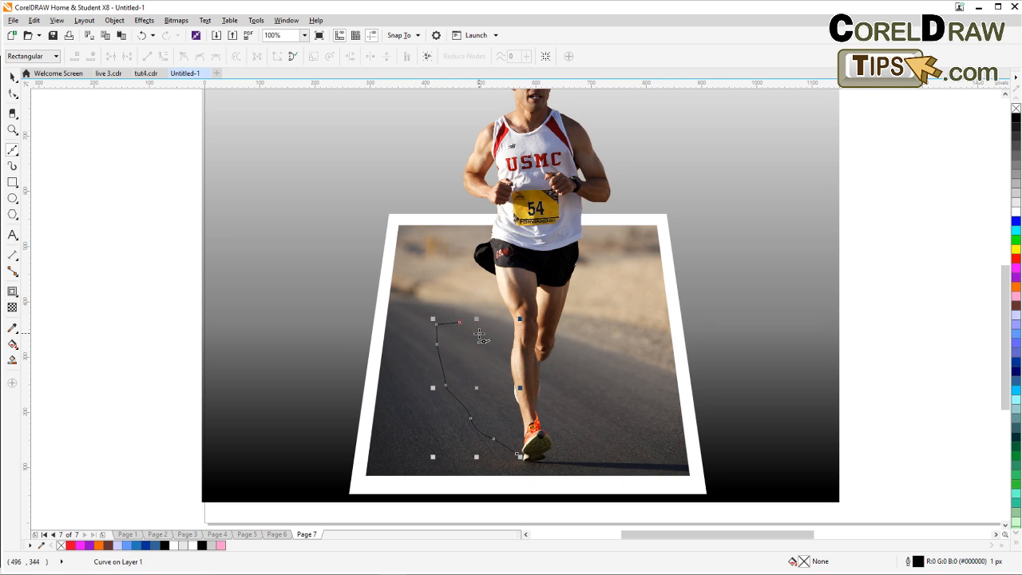
{"action": "left_click", "coordinate": [479, 333]}
{"action": "left_click", "coordinate": [495, 349]}
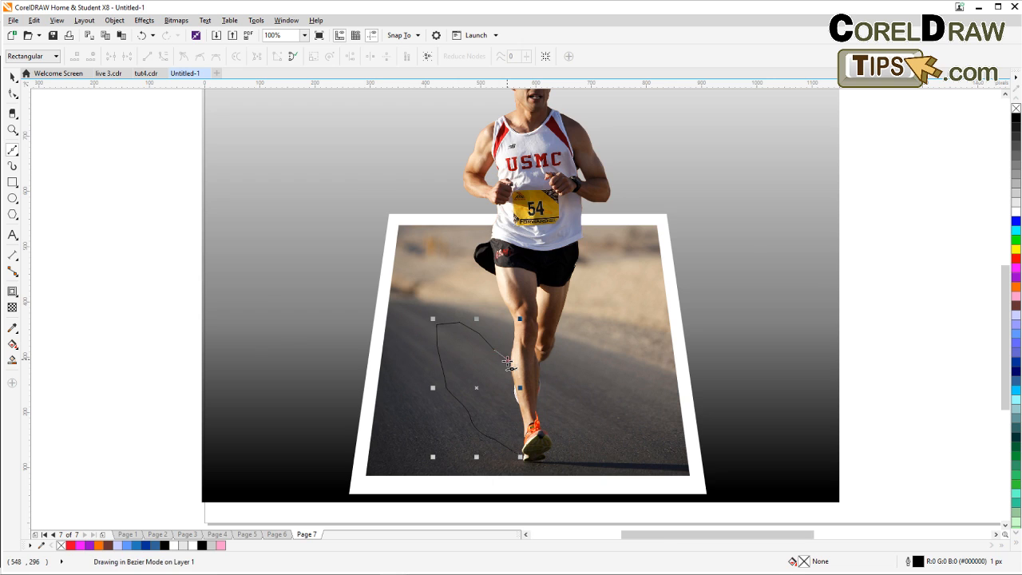
Continue the shadow outline down along the back of the leg and close it at the foot.
{"action": "scroll", "coordinate": [523, 404], "scroll_direction": "up", "scroll_amount": 1}
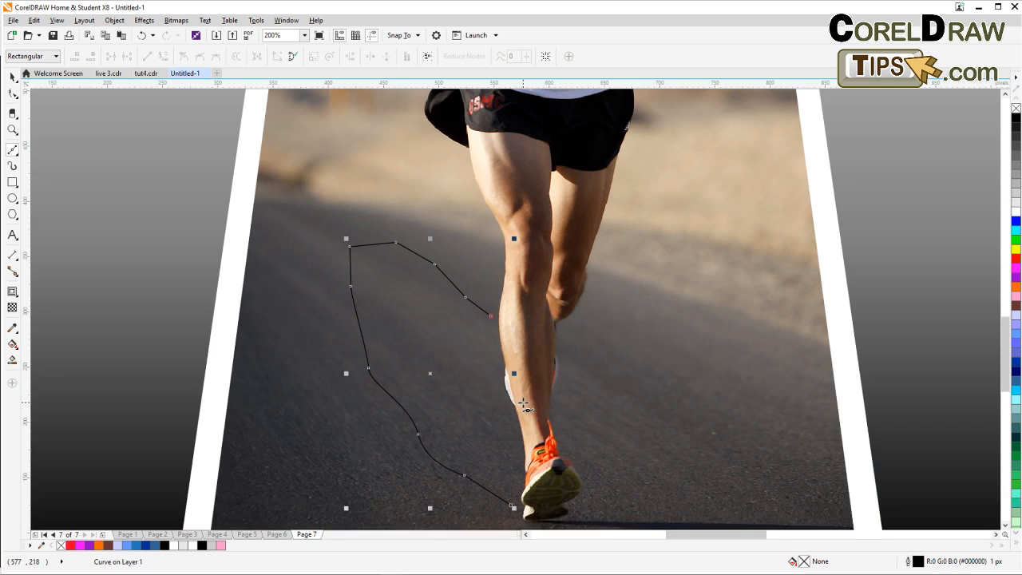
{"action": "left_click", "coordinate": [499, 343]}
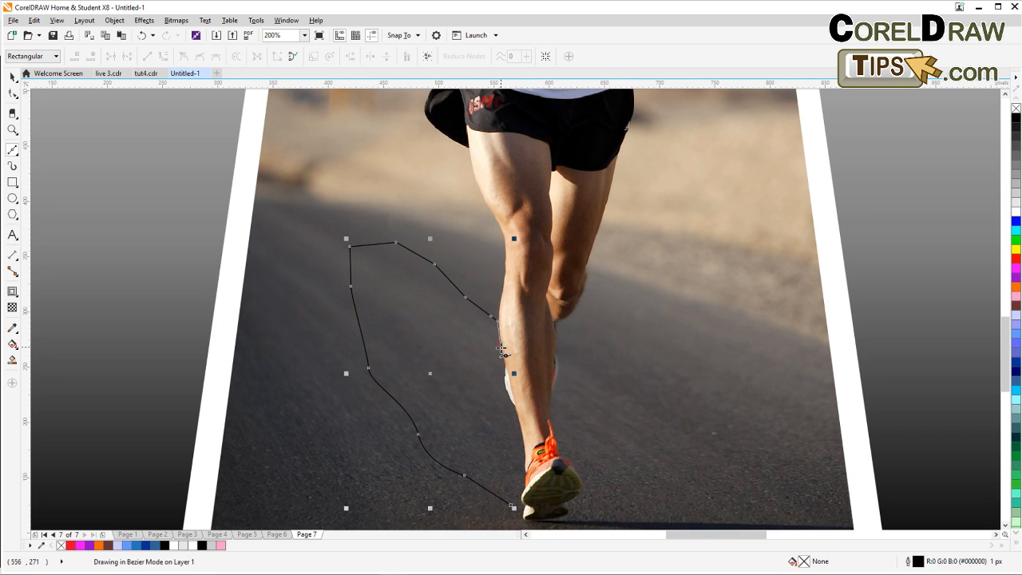
{"action": "left_click", "coordinate": [504, 362]}
{"action": "left_click", "coordinate": [505, 378]}
{"action": "left_click", "coordinate": [509, 393]}
{"action": "left_click", "coordinate": [515, 406]}
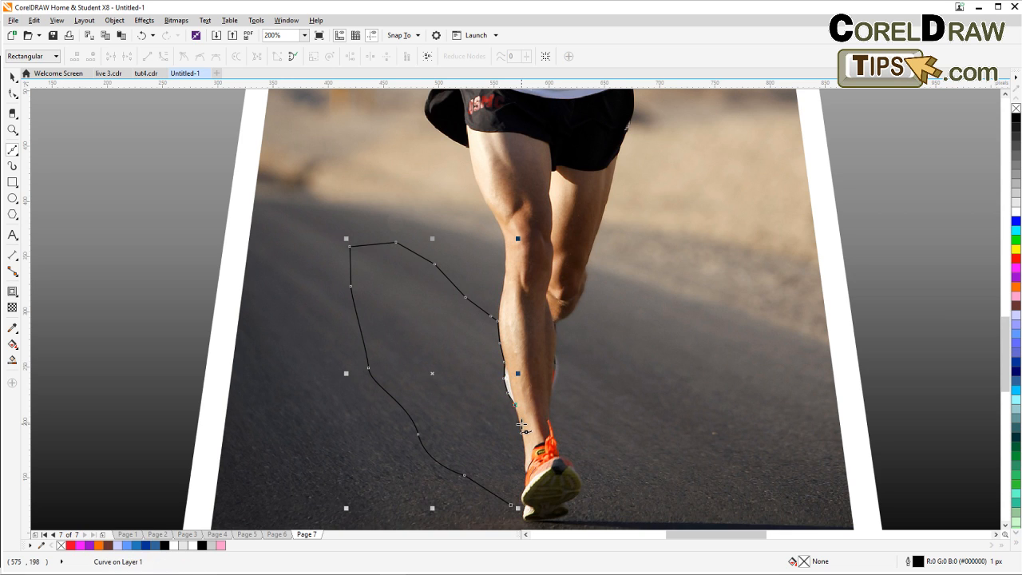
{"action": "left_click", "coordinate": [522, 423]}
{"action": "left_click", "coordinate": [524, 454]}
{"action": "left_click", "coordinate": [510, 505]}
{"action": "left_click", "coordinate": [524, 488]}
{"action": "left_click", "coordinate": [524, 499]}
{"action": "left_click", "coordinate": [525, 518]}
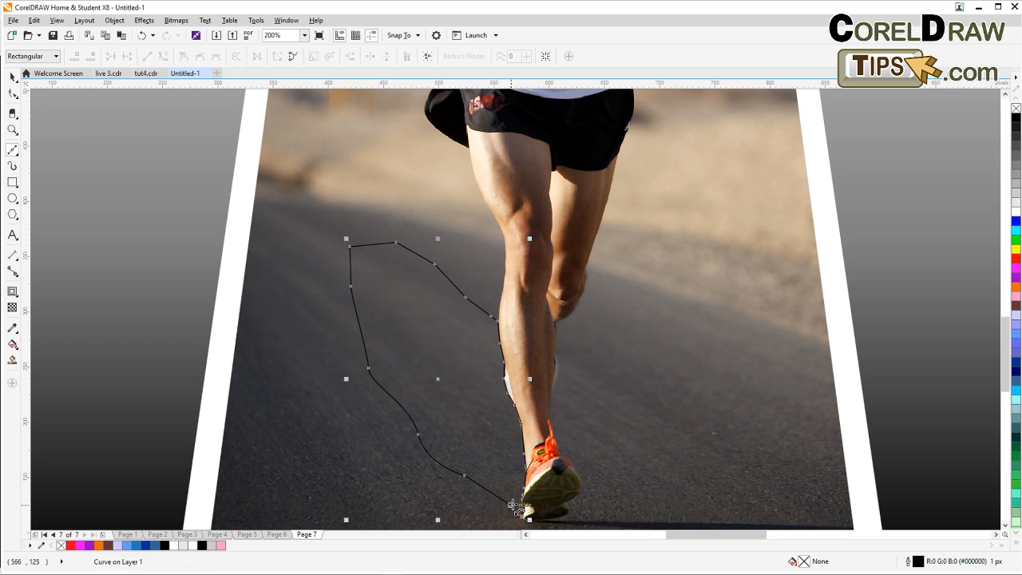
{"action": "left_click", "coordinate": [527, 518]}
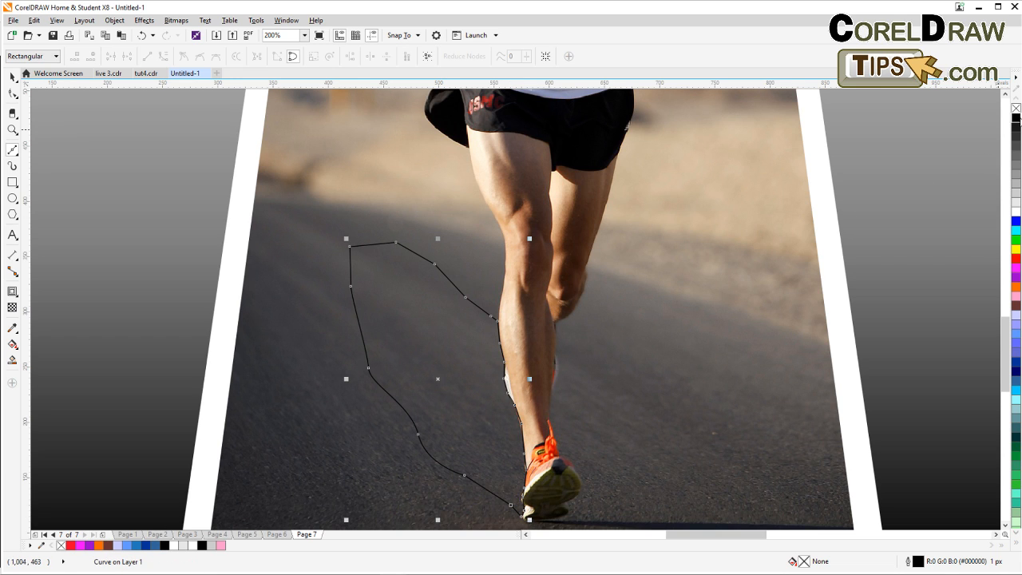
Fill the shadow shape with black.
{"action": "left_click", "coordinate": [1015, 118]}
{"action": "scroll", "coordinate": [865, 201], "scroll_direction": "down", "scroll_amount": 2}
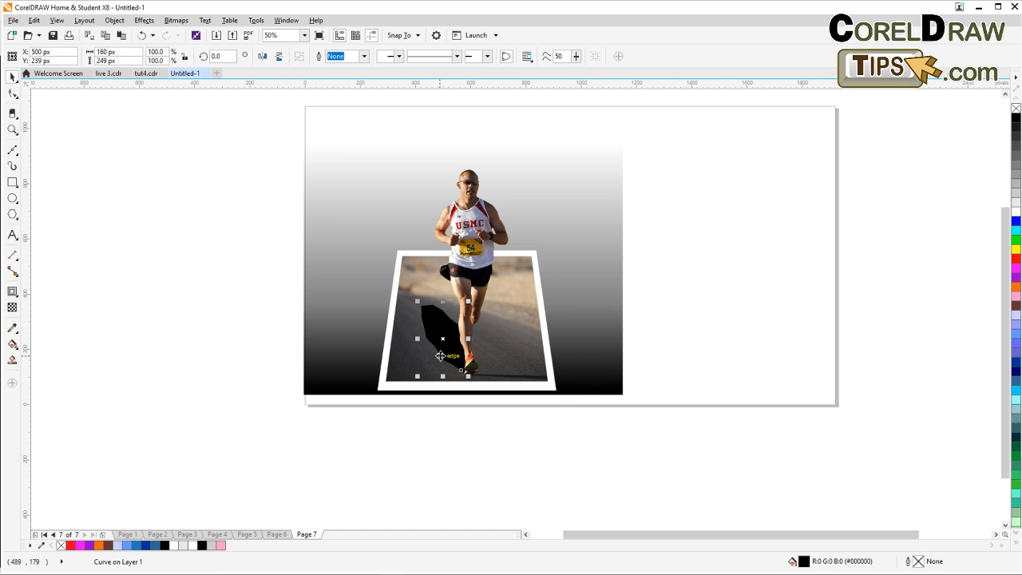
{"action": "scroll", "coordinate": [443, 353], "scroll_direction": "up", "scroll_amount": 2}
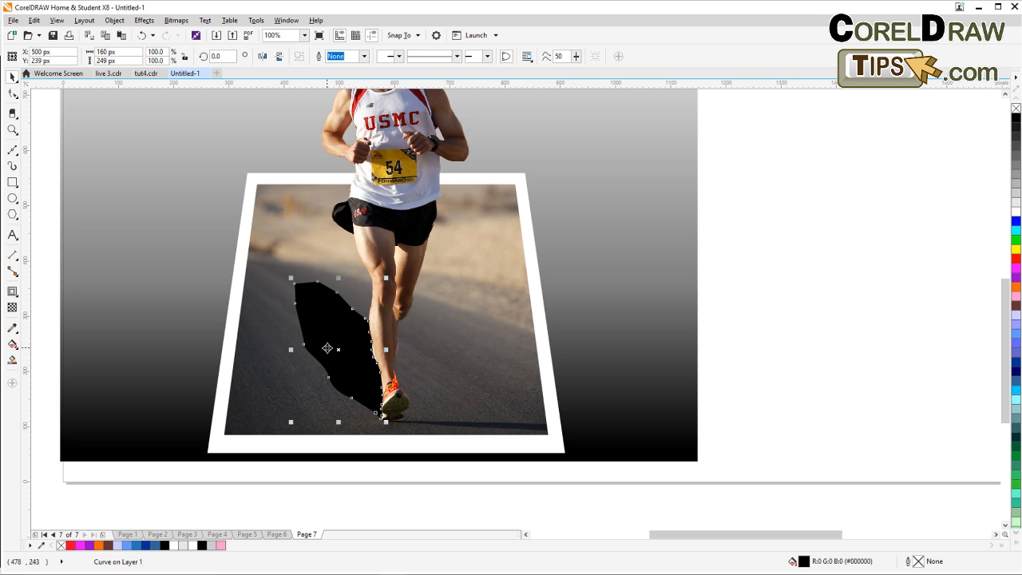
Convert the shadow shape to a 300 dpi Grayscale (8-bit) bitmap with transparent background.
{"action": "left_click", "coordinate": [179, 20]}
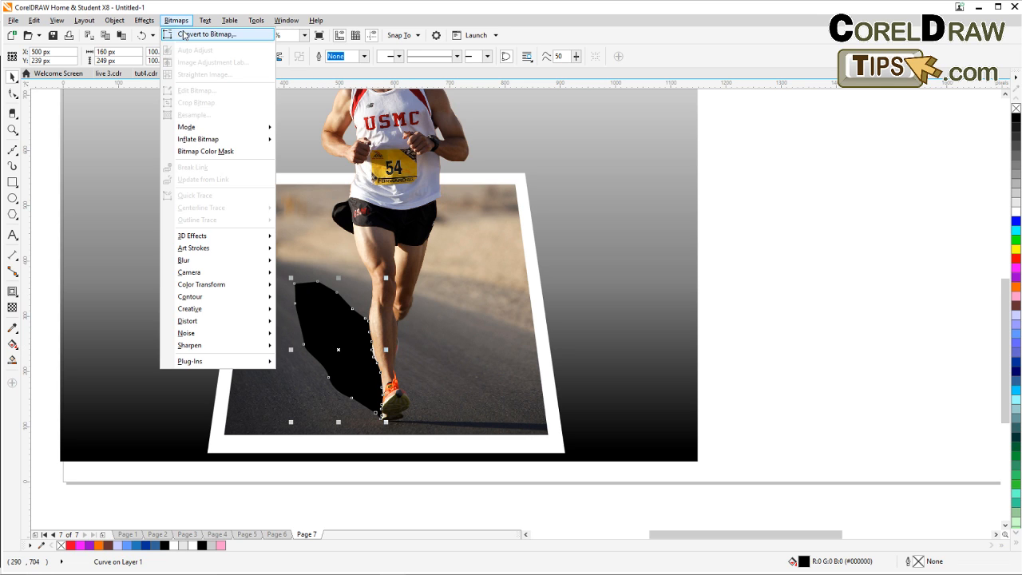
{"action": "left_click", "coordinate": [183, 35]}
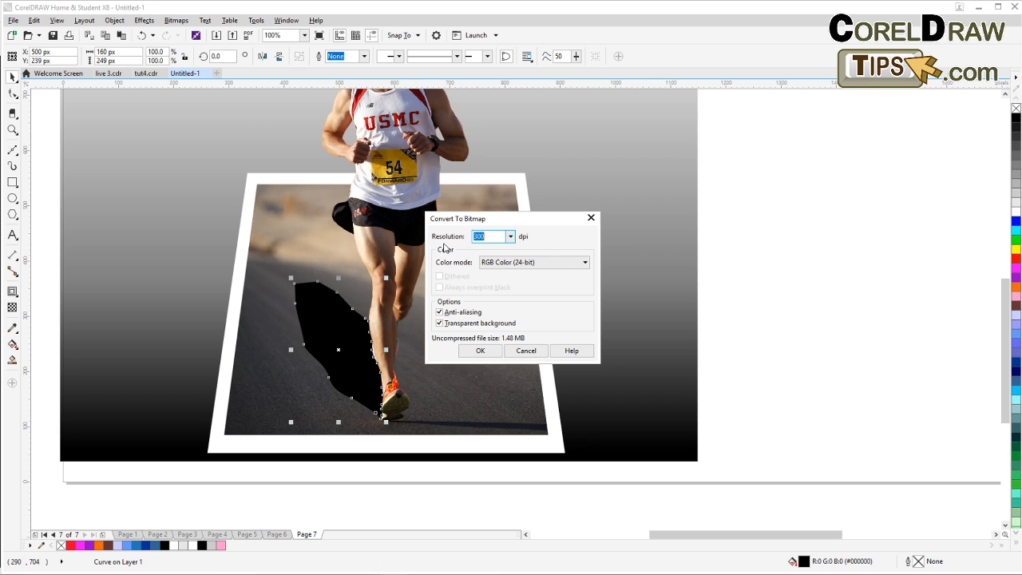
{"action": "left_click", "coordinate": [505, 263]}
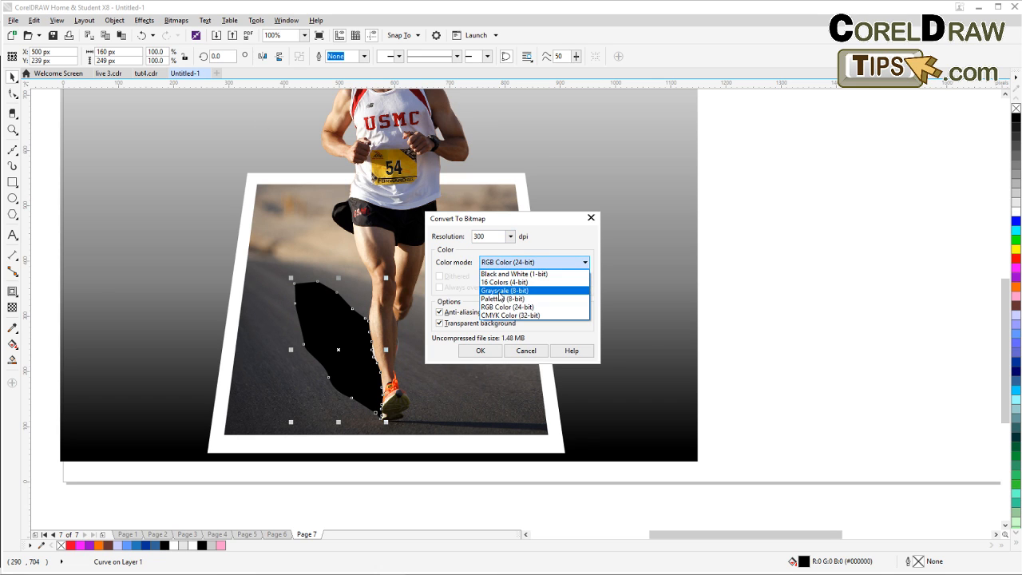
{"action": "left_click", "coordinate": [500, 292]}
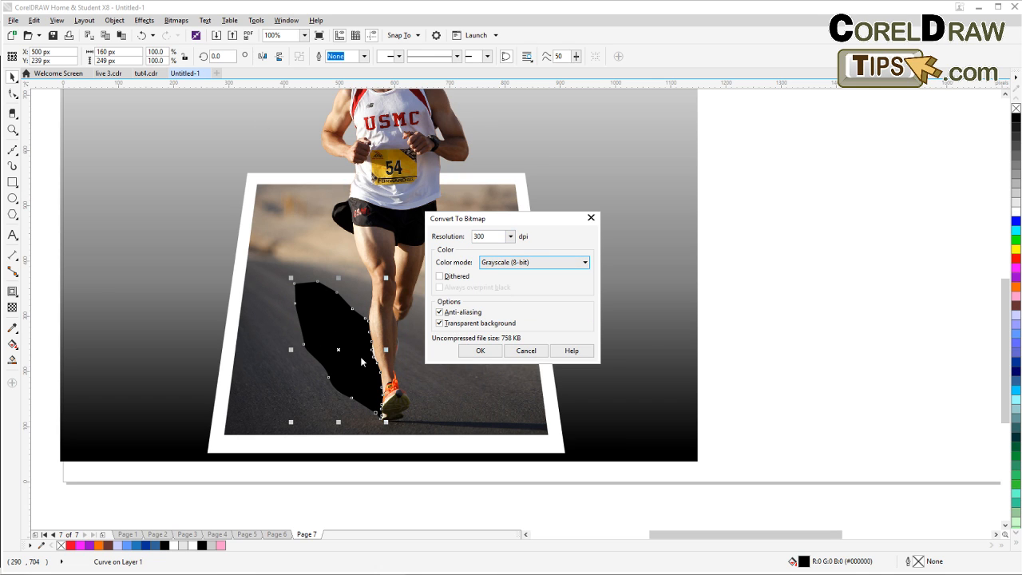
{"action": "left_click", "coordinate": [482, 351]}
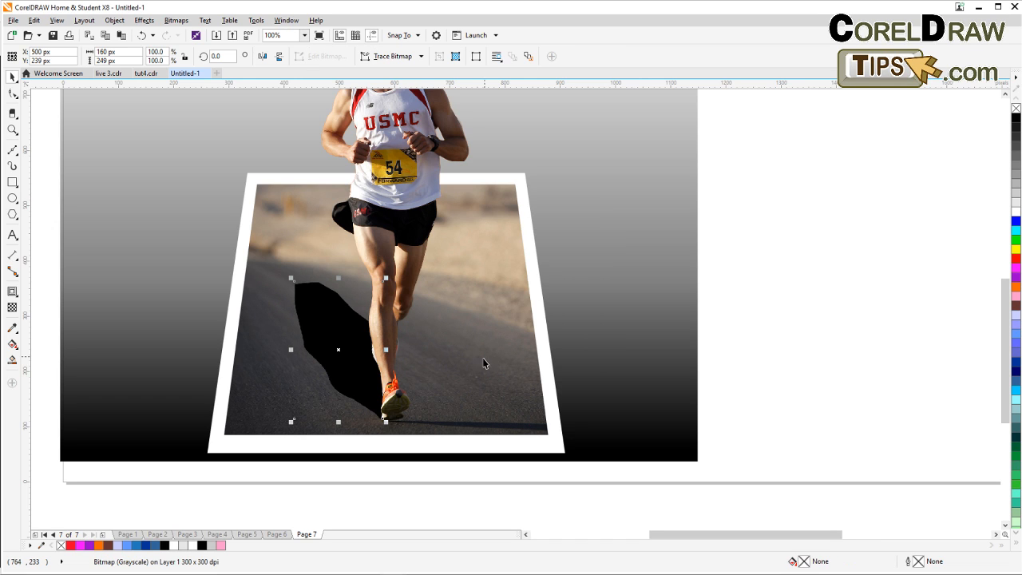
Apply a Gaussian Blur with a radius of 38.3 pixels to the shadow bitmap.
{"action": "left_click", "coordinate": [177, 21]}
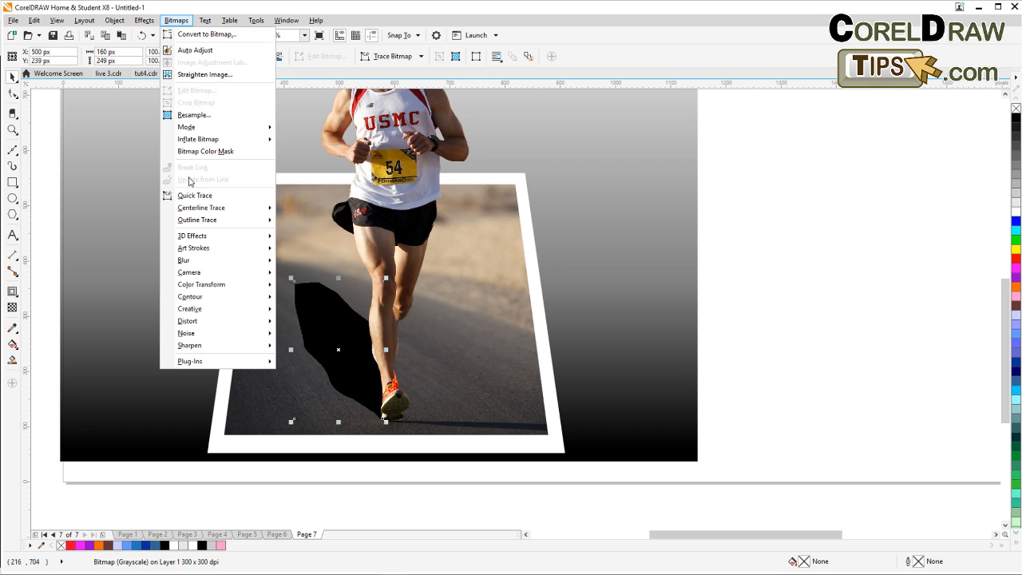
{"action": "mouse_move", "coordinate": [200, 264]}
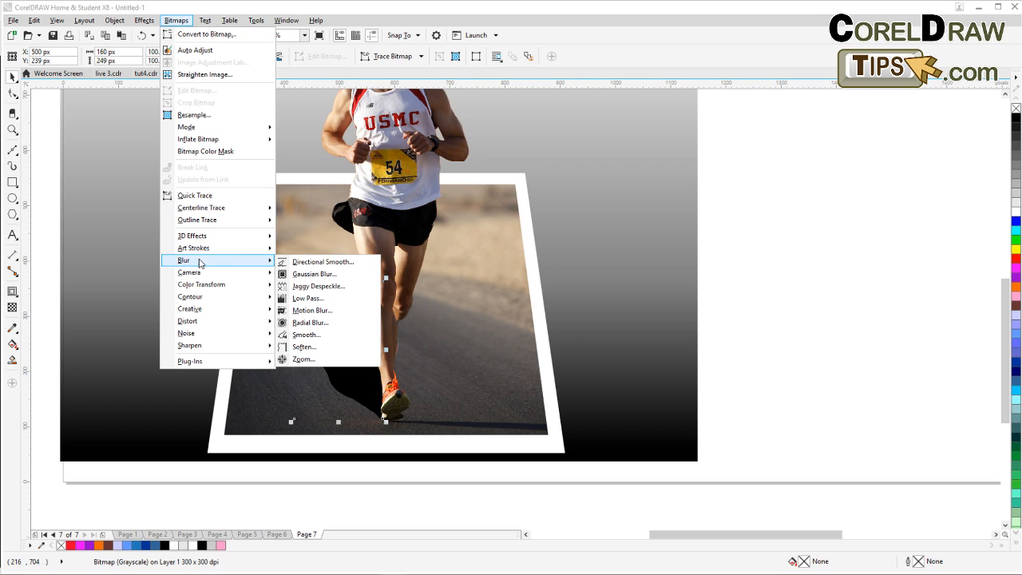
{"action": "left_click", "coordinate": [314, 273]}
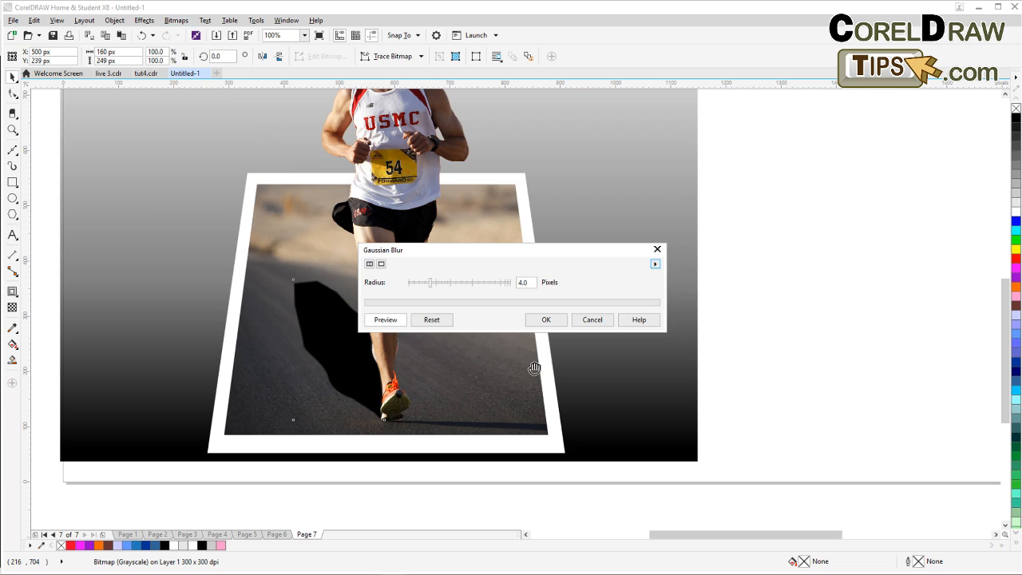
{"action": "left_click", "coordinate": [457, 283]}
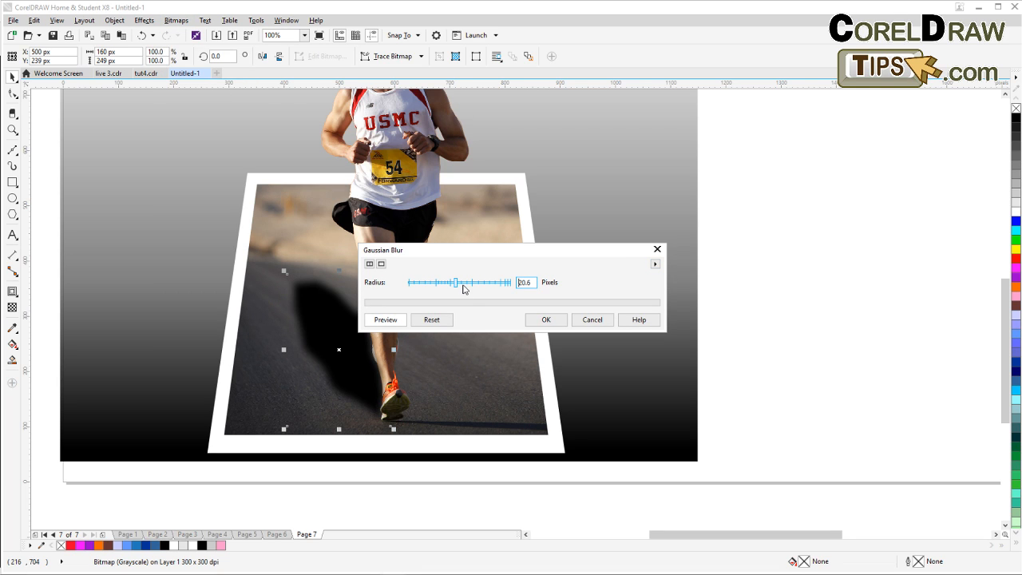
{"action": "left_click", "coordinate": [471, 283]}
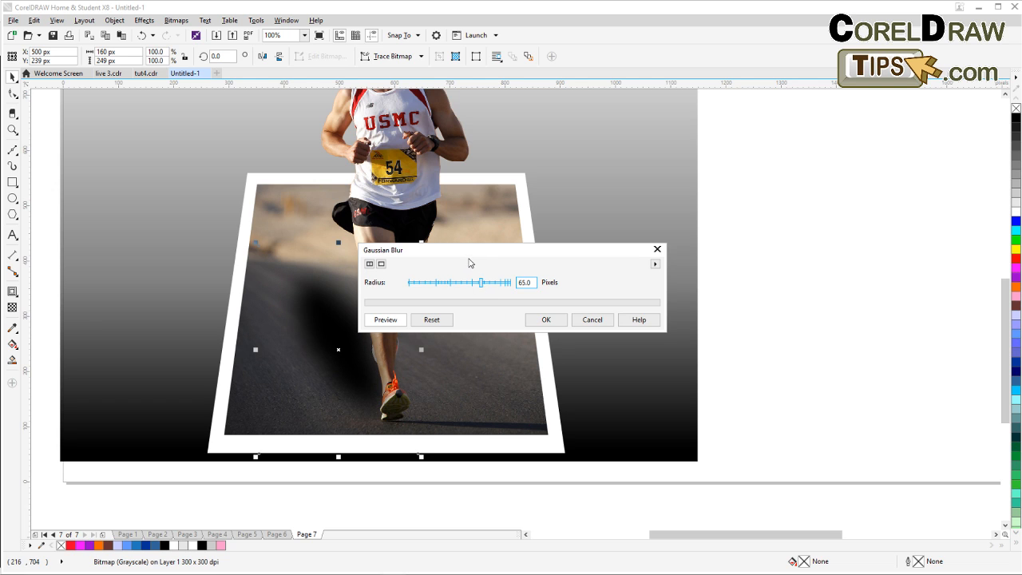
{"action": "left_click_drag", "start_coordinate": [470, 263], "coordinate": [640, 224]}
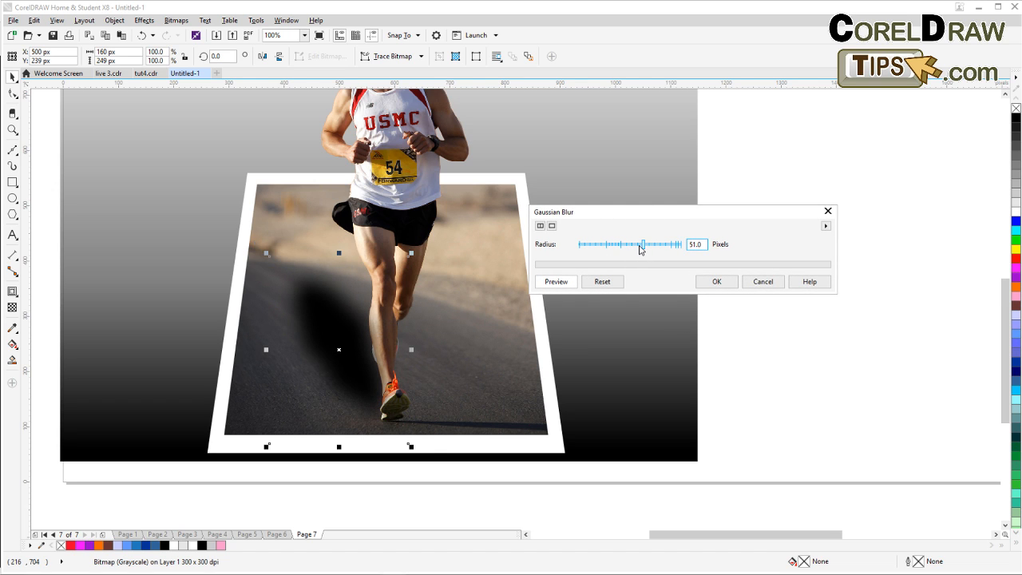
{"action": "left_click_drag", "start_coordinate": [641, 249], "coordinate": [637, 247]}
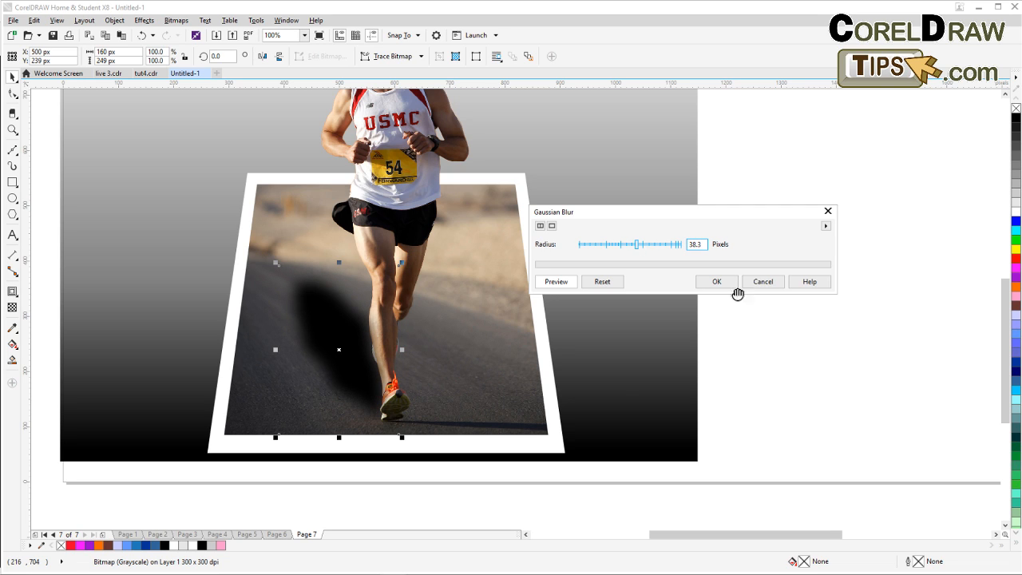
{"action": "left_click", "coordinate": [724, 282]}
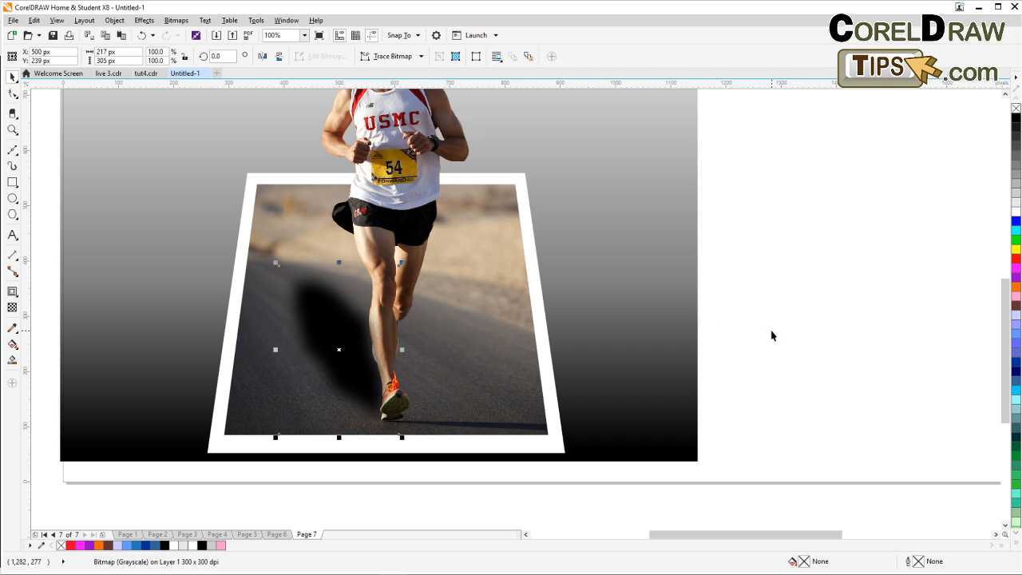
Apply a linear gradient transparency to the shadow bitmap, opaque at the runner's foot and fading toward the upper left.
{"action": "scroll", "coordinate": [770, 337], "scroll_direction": "down", "scroll_amount": 2}
{"action": "scroll", "coordinate": [770, 337], "scroll_direction": "up", "scroll_amount": 2}
{"action": "left_click_drag", "start_coordinate": [769, 334], "coordinate": [764, 375]}
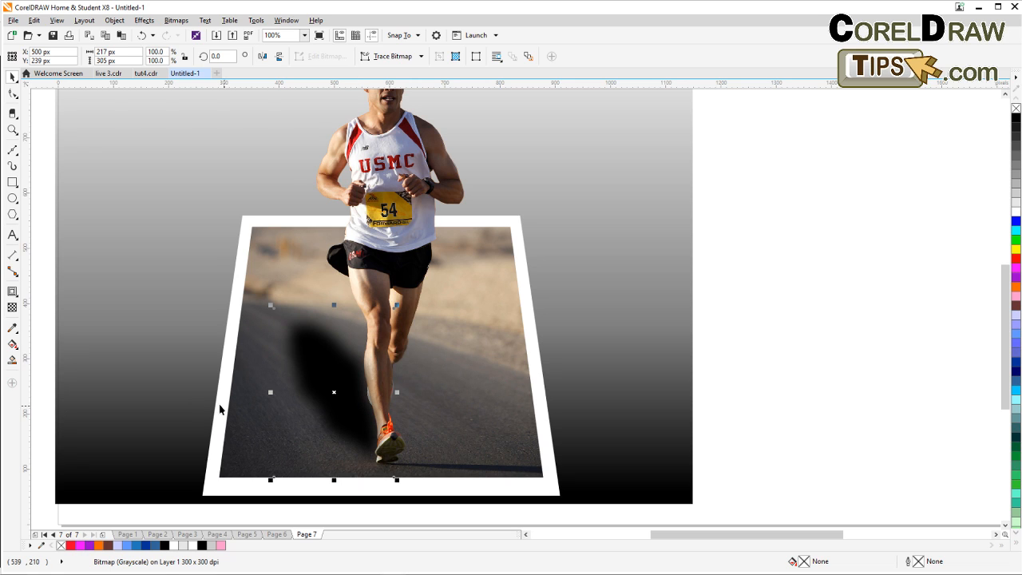
{"action": "left_click", "coordinate": [13, 309]}
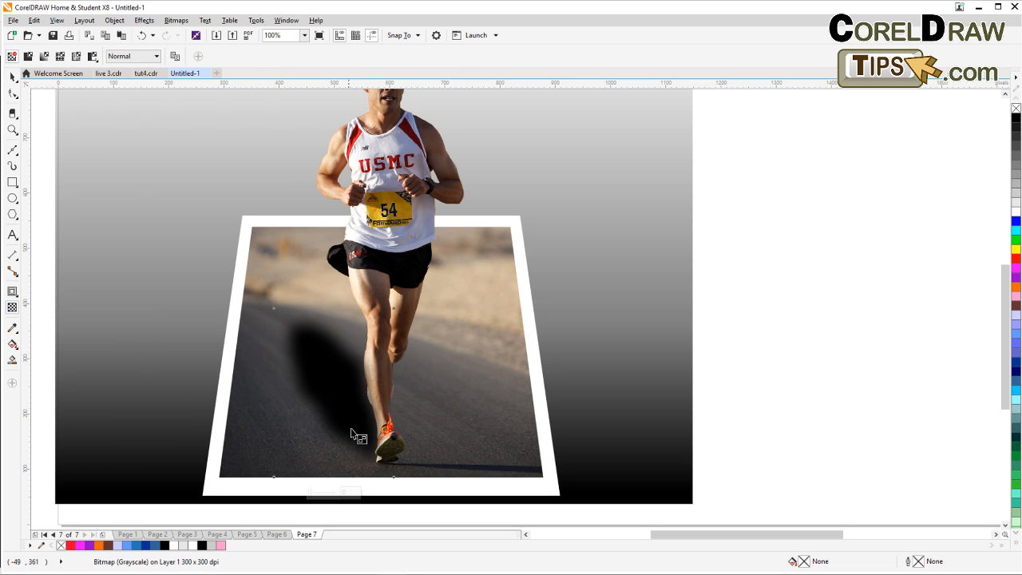
{"action": "left_click_drag", "start_coordinate": [359, 428], "coordinate": [308, 345]}
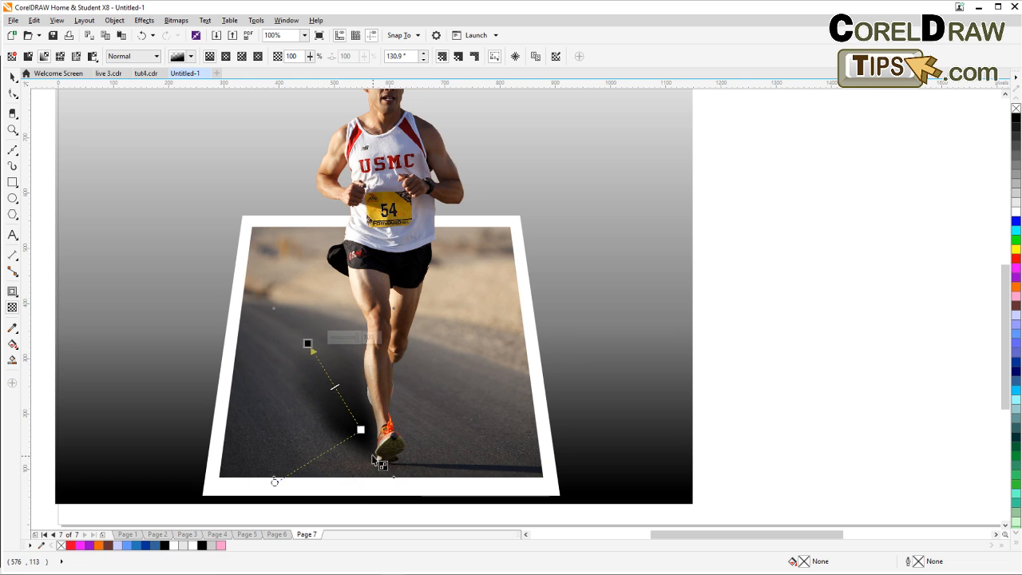
{"action": "left_click_drag", "start_coordinate": [360, 429], "coordinate": [385, 450]}
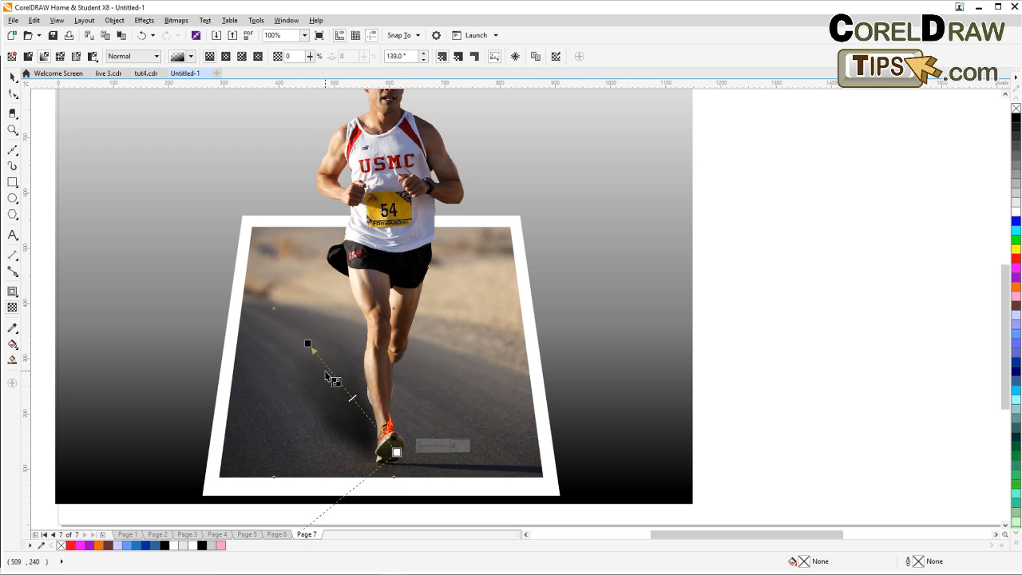
{"action": "left_click_drag", "start_coordinate": [308, 344], "coordinate": [294, 345]}
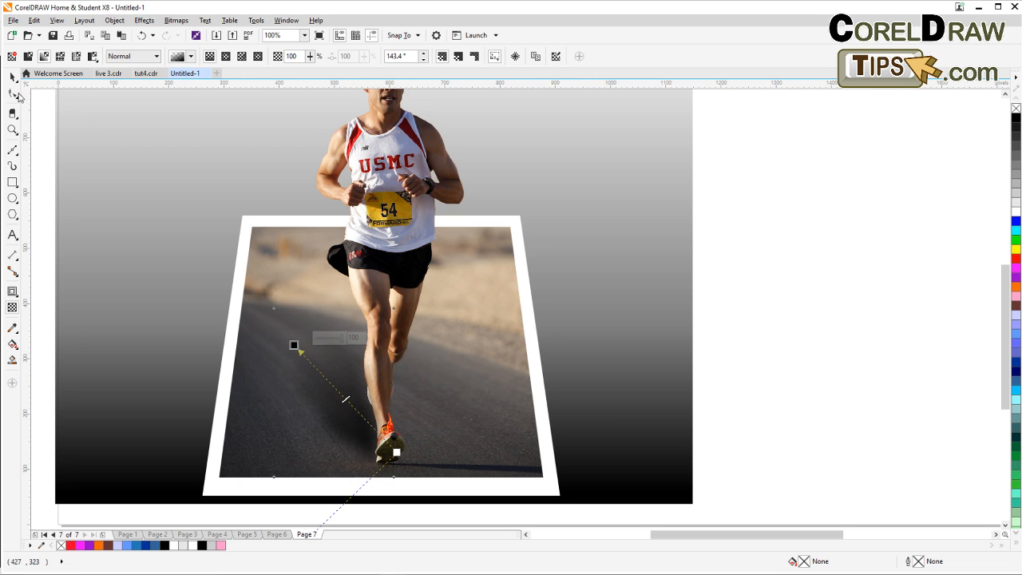
Move the shadow bitmap under the runner's foot and rotate it about 7 degrees to align it.
{"action": "key", "text": "space"}
{"action": "left_click", "coordinate": [730, 331]}
{"action": "scroll", "coordinate": [730, 332], "scroll_direction": "down", "scroll_amount": 1}
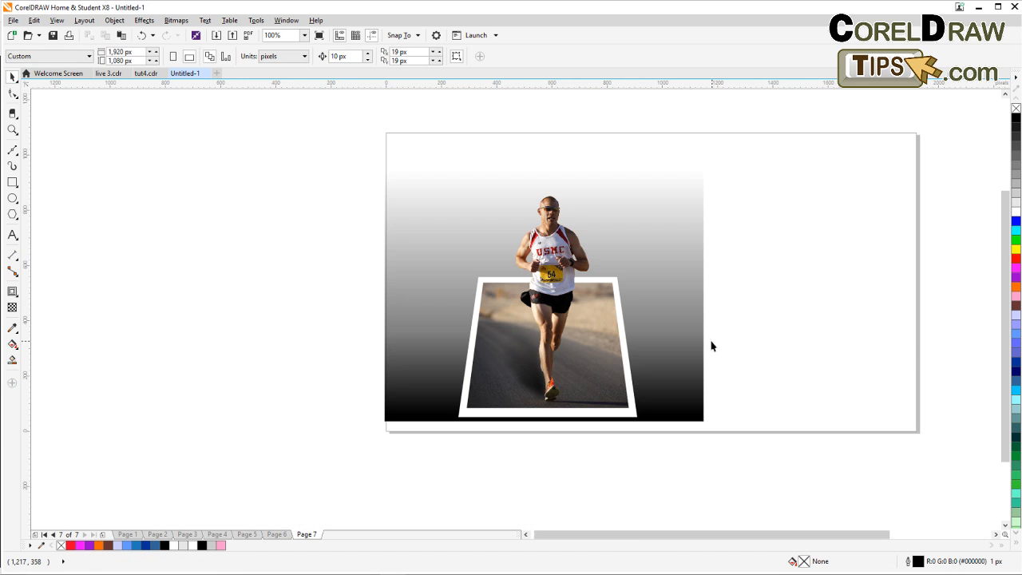
{"action": "scroll", "coordinate": [704, 343], "scroll_direction": "up", "scroll_amount": 1}
{"action": "left_click_drag", "start_coordinate": [699, 354], "coordinate": [706, 396]}
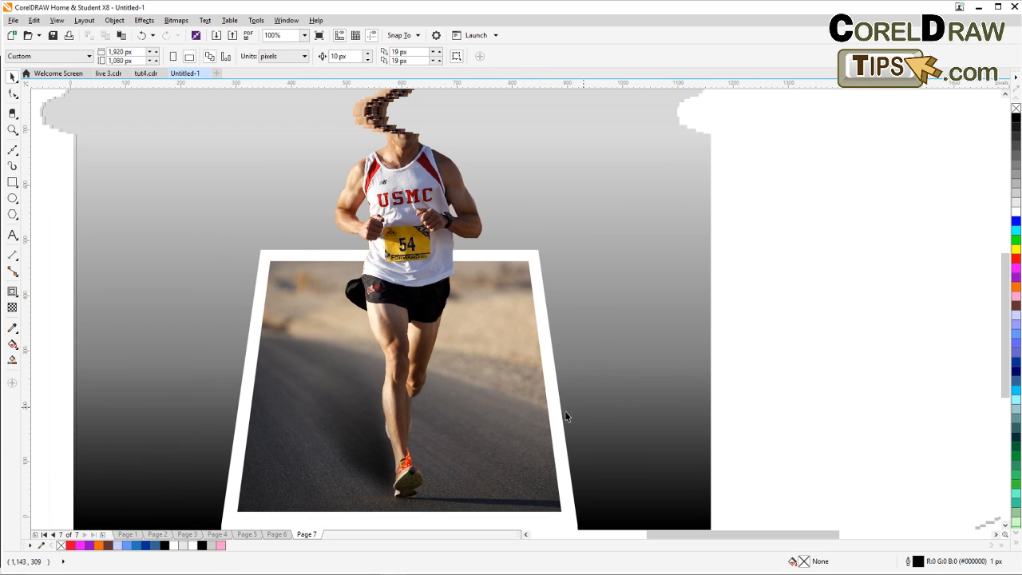
{"action": "left_click", "coordinate": [359, 447]}
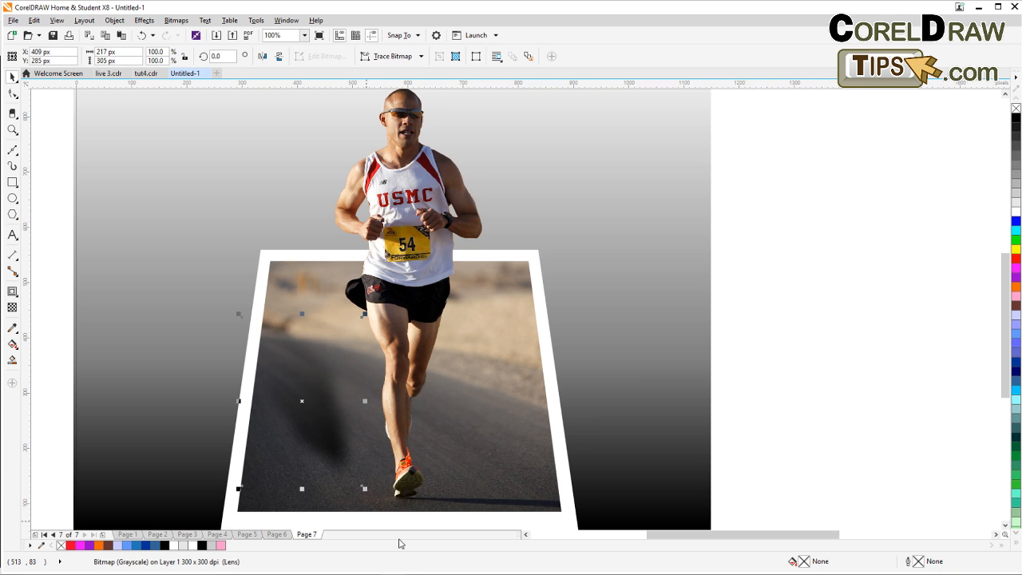
{"action": "left_click_drag", "start_coordinate": [338, 434], "coordinate": [377, 465]}
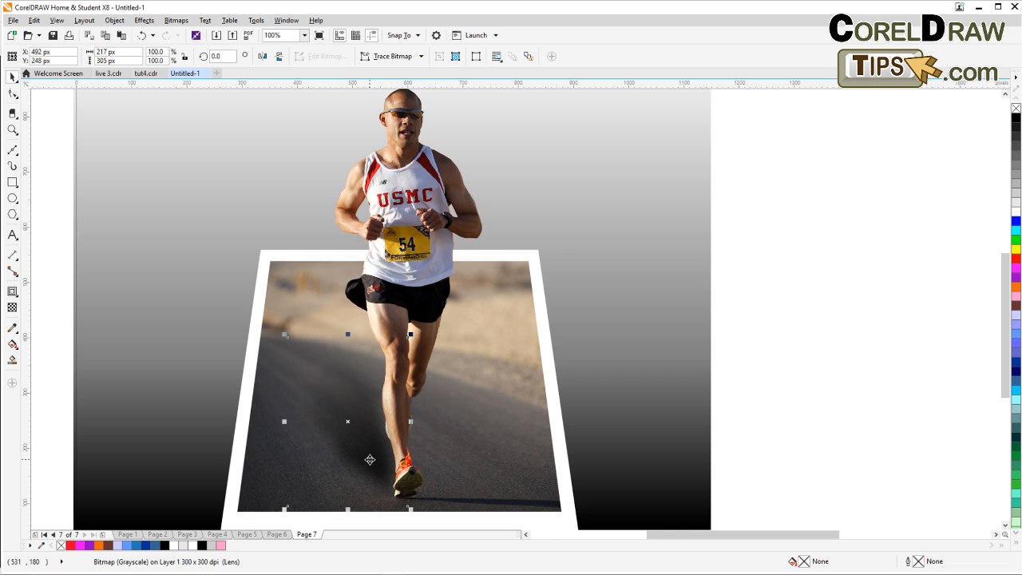
{"action": "left_click", "coordinate": [369, 456]}
{"action": "left_click_drag", "start_coordinate": [282, 338], "coordinate": [277, 346]}
{"action": "left_click", "coordinate": [828, 424]}
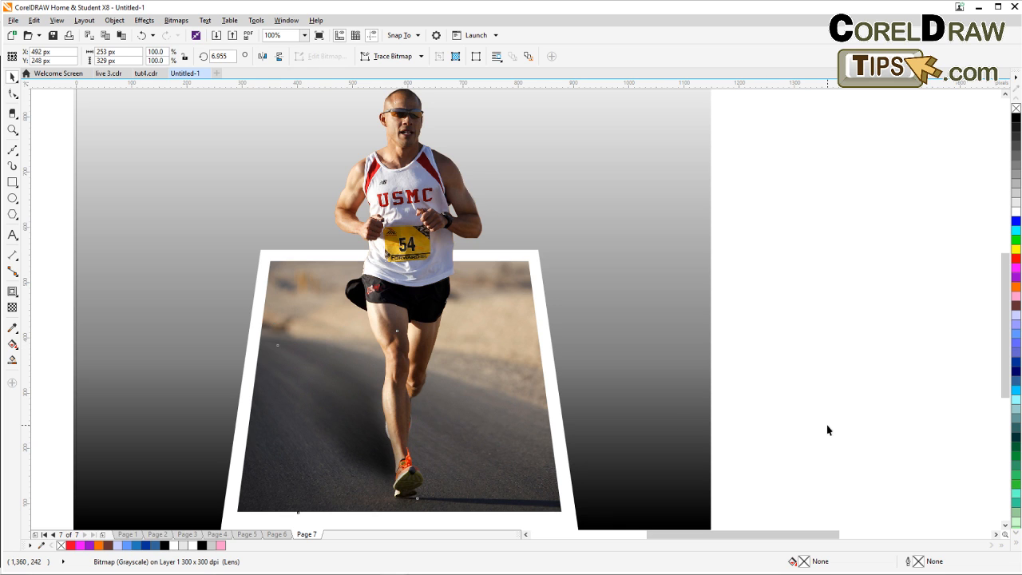
{"action": "mouse_move", "coordinate": [372, 453]}
{"action": "left_mouse_down"}
{"action": "mouse_move", "coordinate": [367, 461]}
{"action": "mouse_move", "coordinate": [374, 452]}
{"action": "left_mouse_up"}
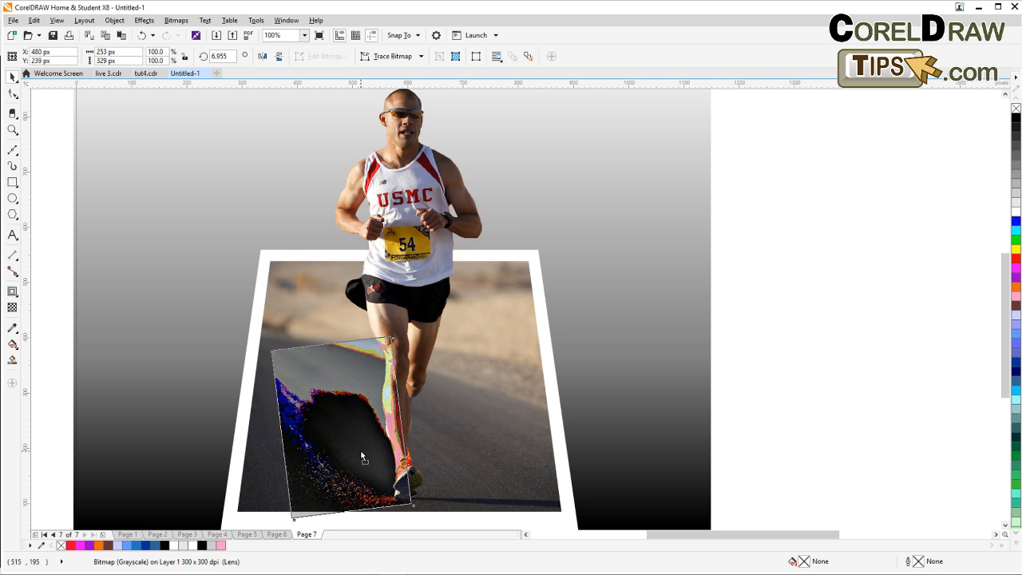
{"action": "left_click", "coordinate": [821, 430]}
Zoom in to examine the finished runner composition with its shadow.
{"action": "scroll", "coordinate": [821, 432], "scroll_direction": "down", "scroll_amount": 2}
{"action": "left_click_drag", "start_coordinate": [822, 438], "coordinate": [694, 417]}
{"action": "scroll", "coordinate": [587, 392], "scroll_direction": "up", "scroll_amount": 2}
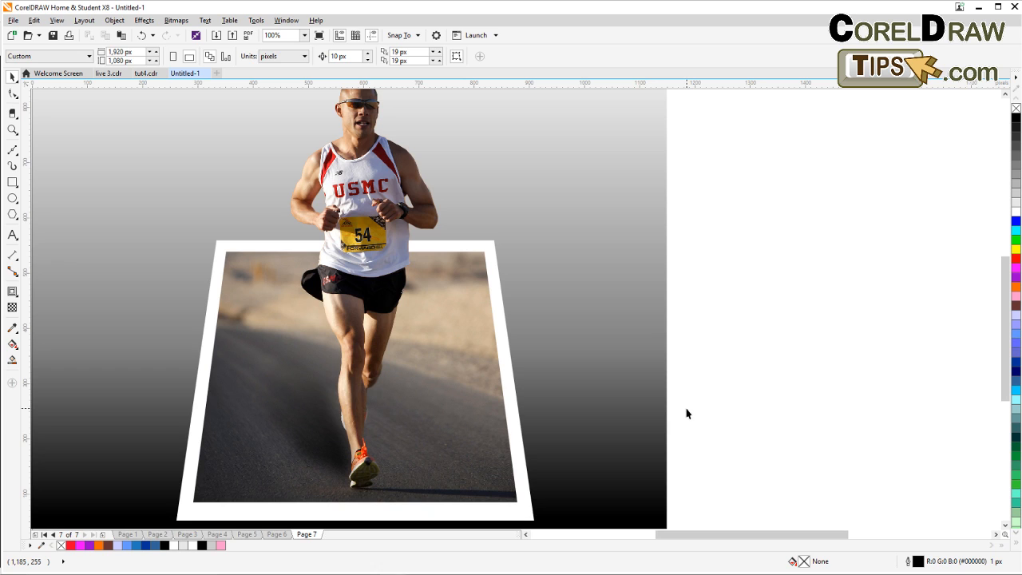
{"action": "scroll", "coordinate": [239, 250], "scroll_direction": "down", "scroll_amount": 2}
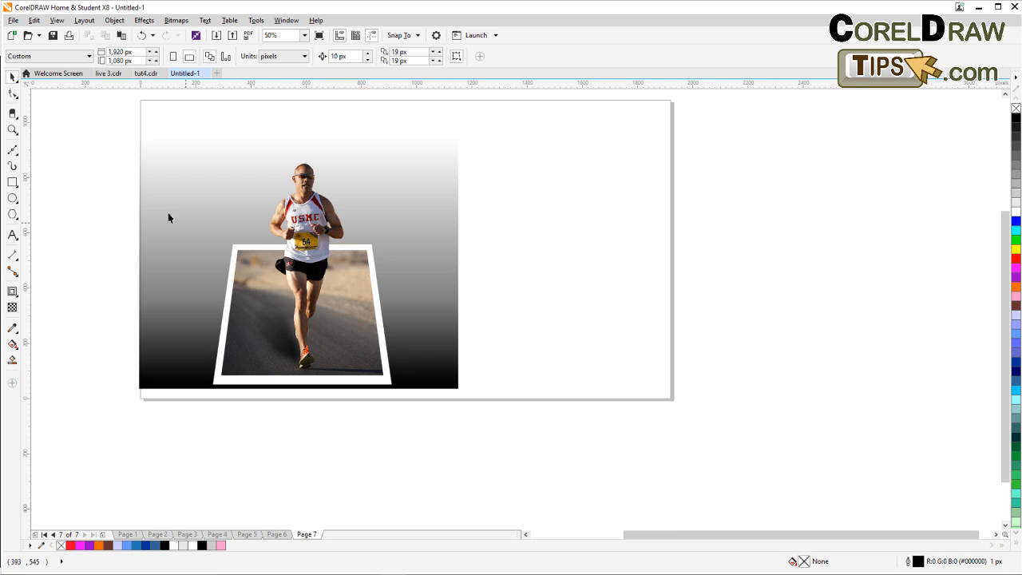
{"action": "left_click", "coordinate": [12, 130]}
{"action": "left_click_drag", "start_coordinate": [203, 152], "coordinate": [402, 391]}
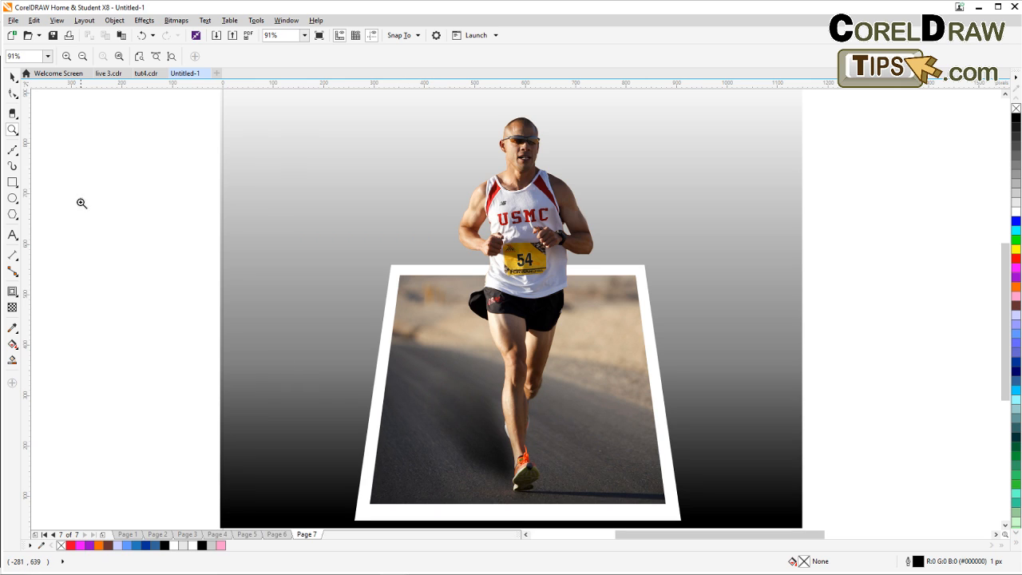
{"action": "left_click", "coordinate": [13, 77]}
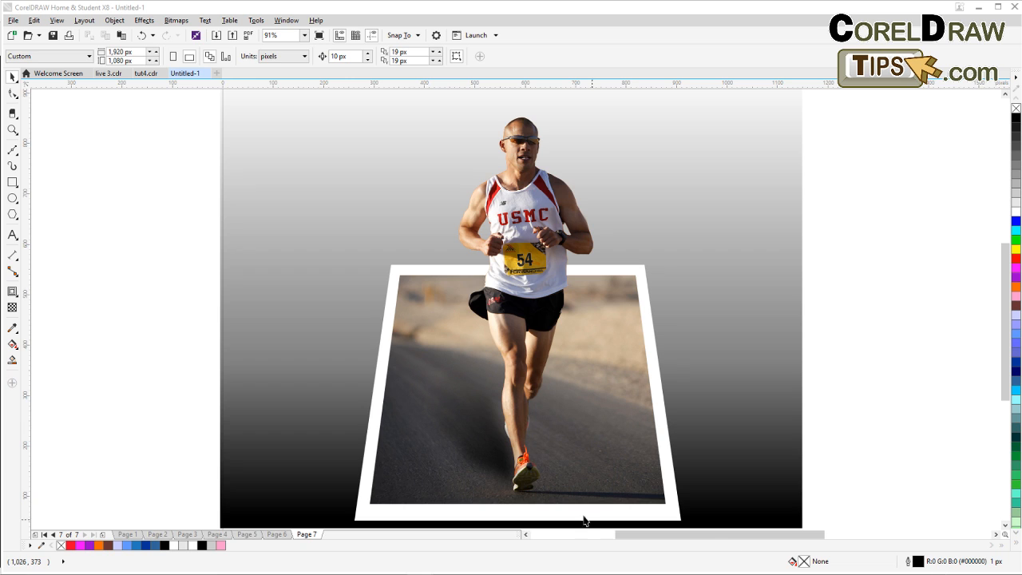
{"action": "left_click_drag", "start_coordinate": [864, 431], "coordinate": [788, 439]}
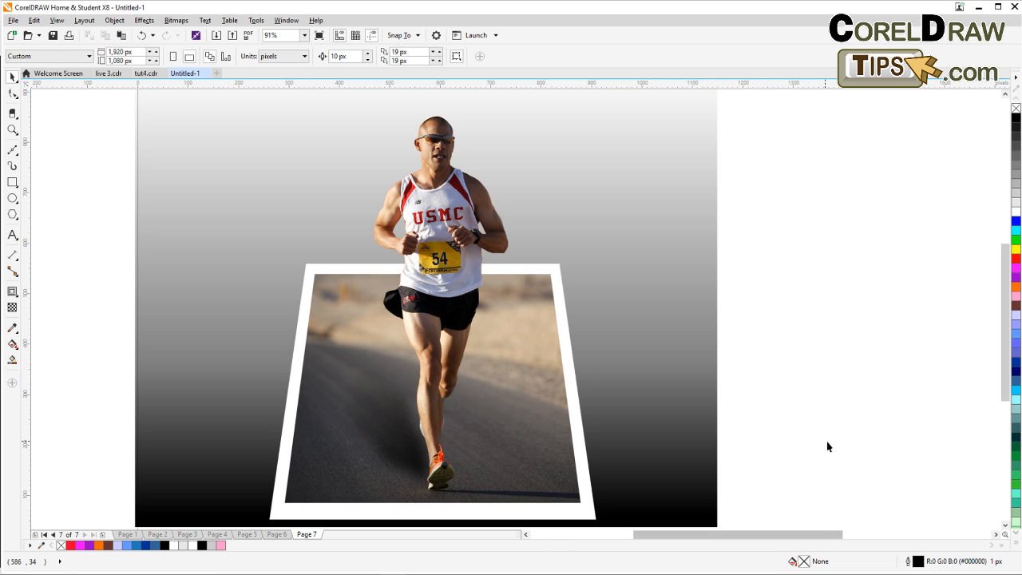
{"action": "left_click_drag", "start_coordinate": [827, 447], "coordinate": [804, 449]}
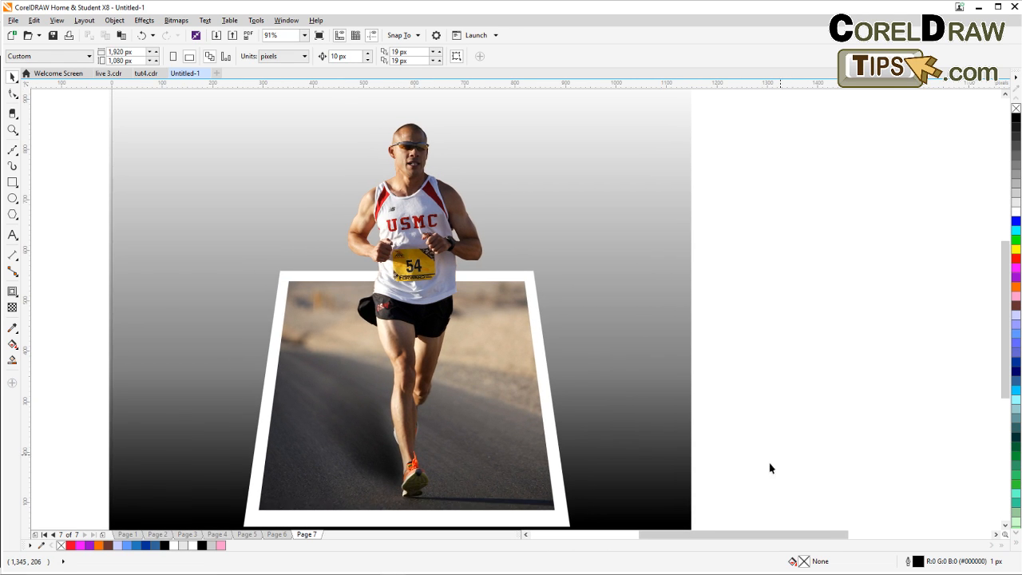
Browse through the earlier PowerClip example pages of the document.
{"action": "left_click", "coordinate": [278, 534]}
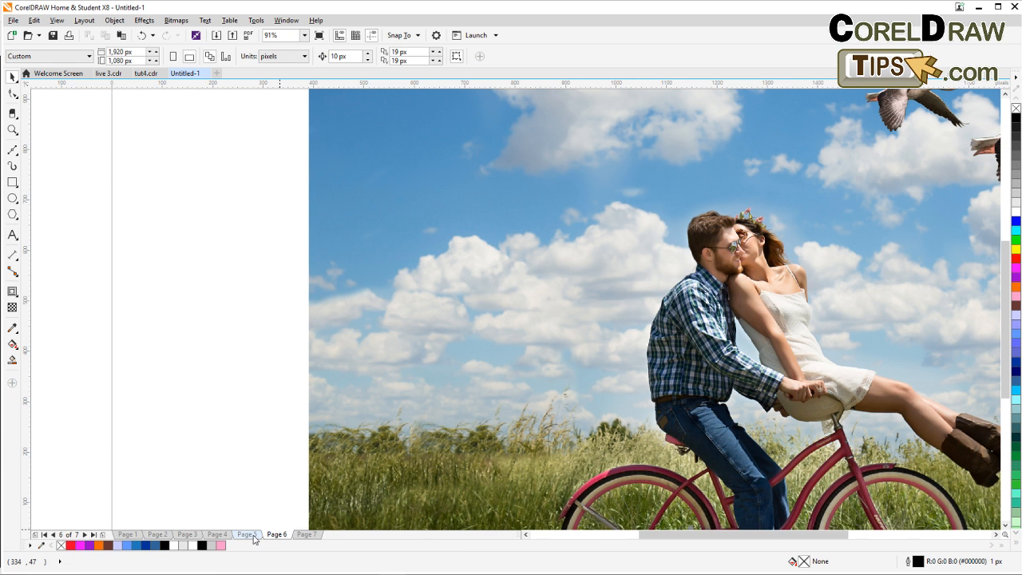
{"action": "scroll", "coordinate": [231, 472], "scroll_direction": "down", "scroll_amount": 3}
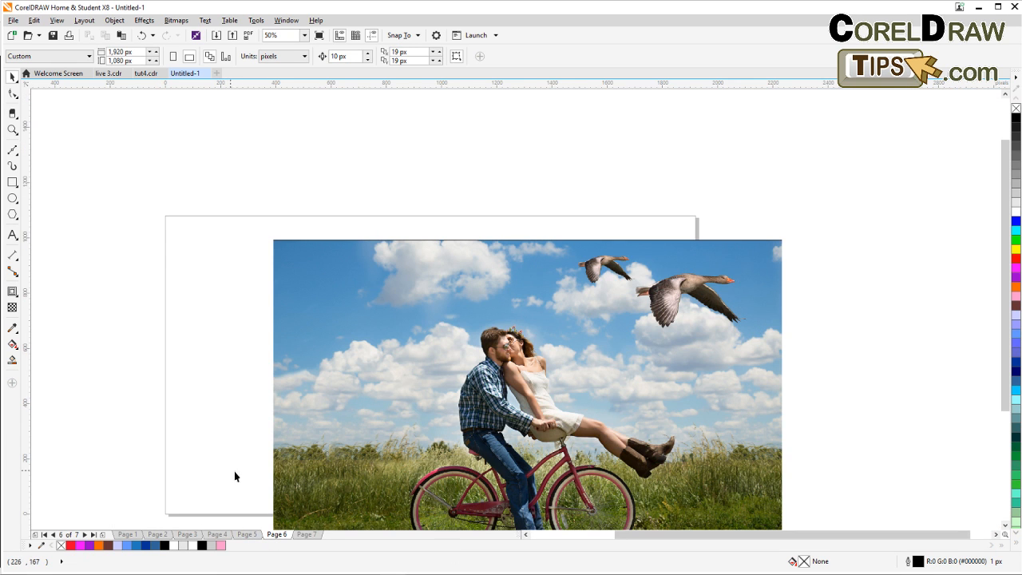
{"action": "left_click", "coordinate": [124, 535]}
{"action": "scroll", "coordinate": [166, 474], "scroll_direction": "down", "scroll_amount": 3}
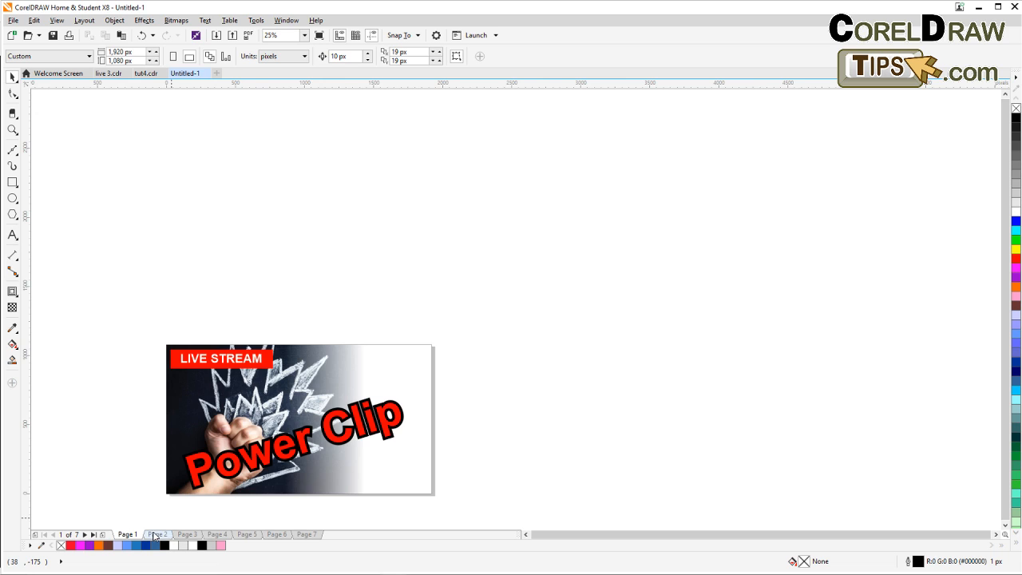
{"action": "left_click", "coordinate": [155, 535]}
{"action": "key", "text": "F4"}
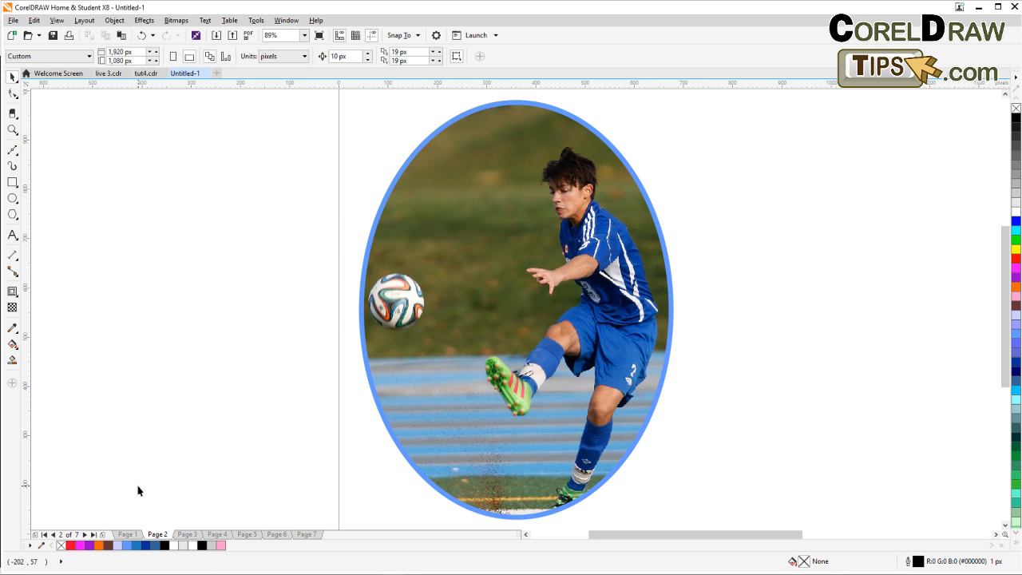
{"action": "scroll", "coordinate": [361, 386], "scroll_direction": "right", "scroll_amount": 3}
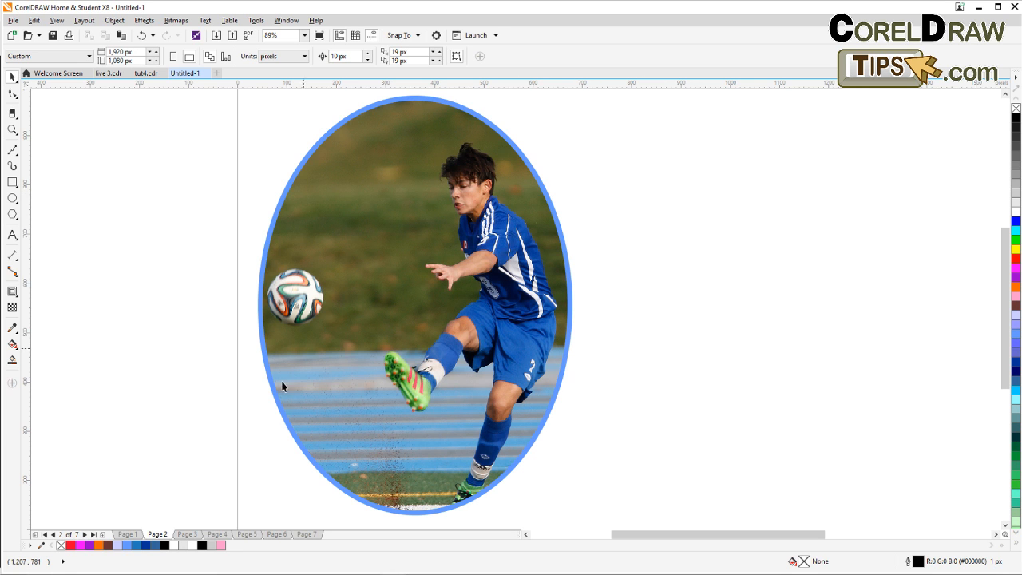
{"action": "left_click", "coordinate": [187, 533]}
{"action": "left_click_drag", "start_coordinate": [436, 434], "coordinate": [243, 444]}
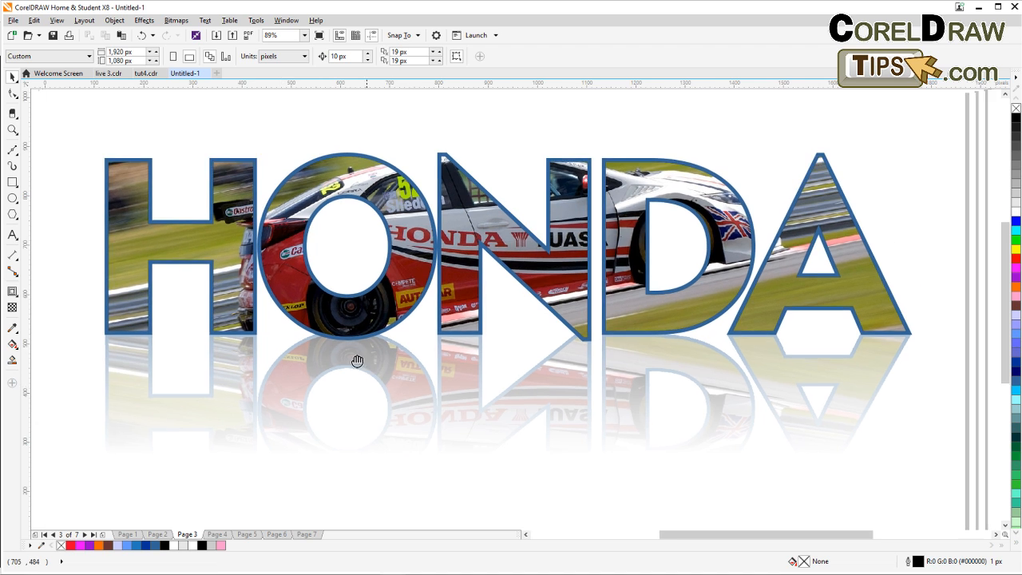
{"action": "scroll", "coordinate": [341, 335], "scroll_direction": "down", "scroll_amount": 3}
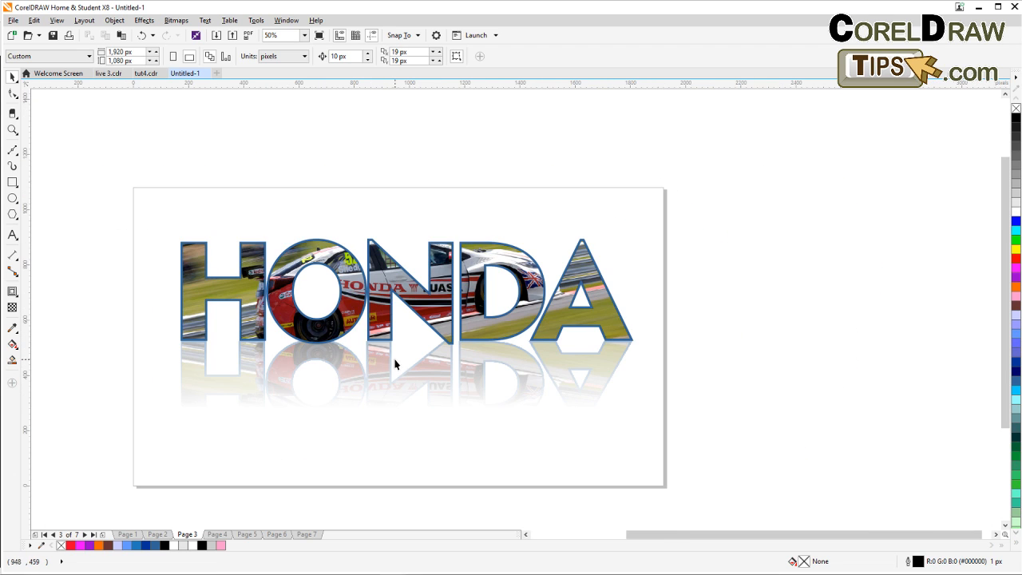
{"action": "scroll", "coordinate": [281, 414], "scroll_direction": "up", "scroll_amount": 3}
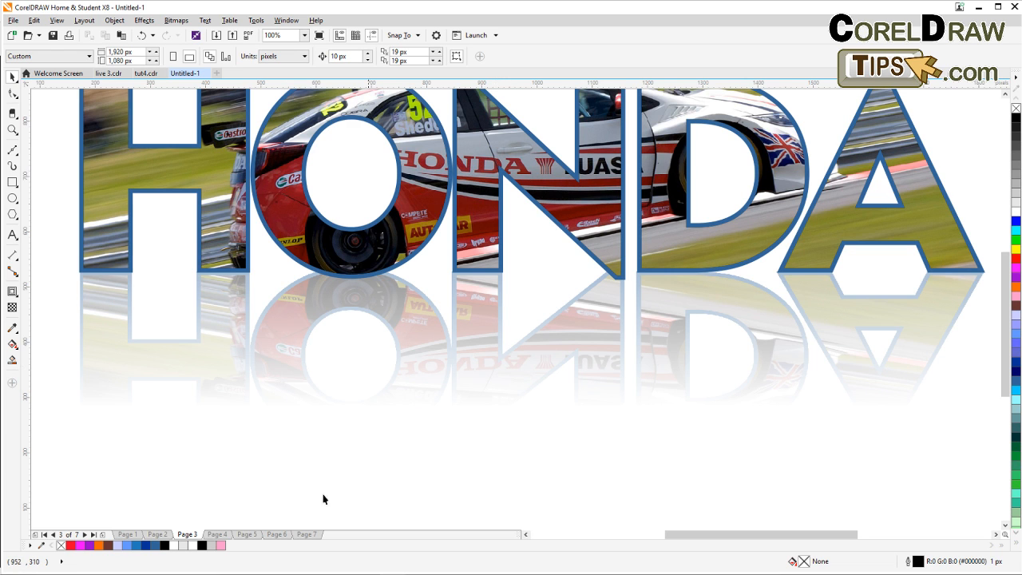
{"action": "left_click", "coordinate": [217, 535]}
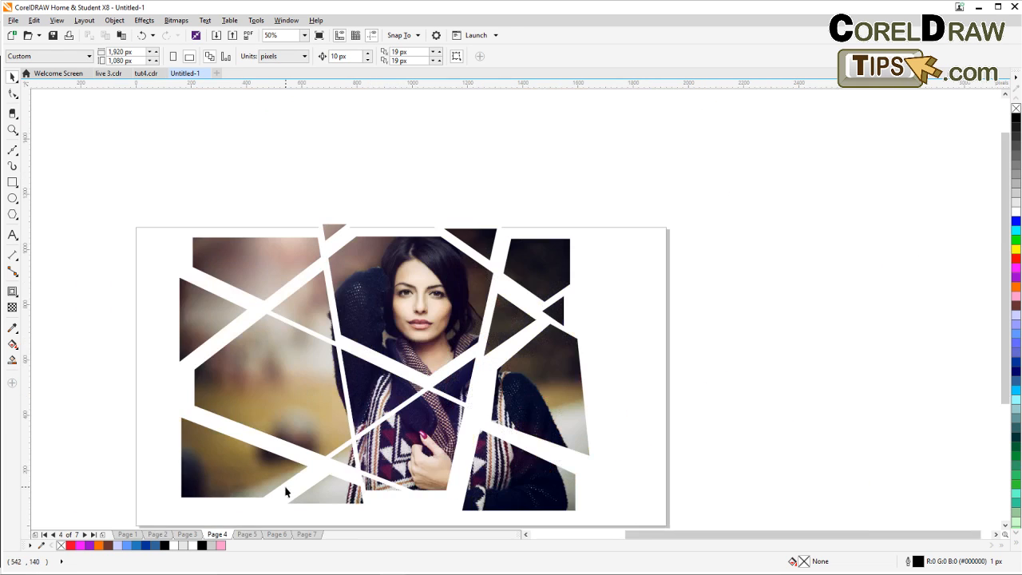
{"action": "left_click_drag", "start_coordinate": [337, 461], "coordinate": [281, 442]}
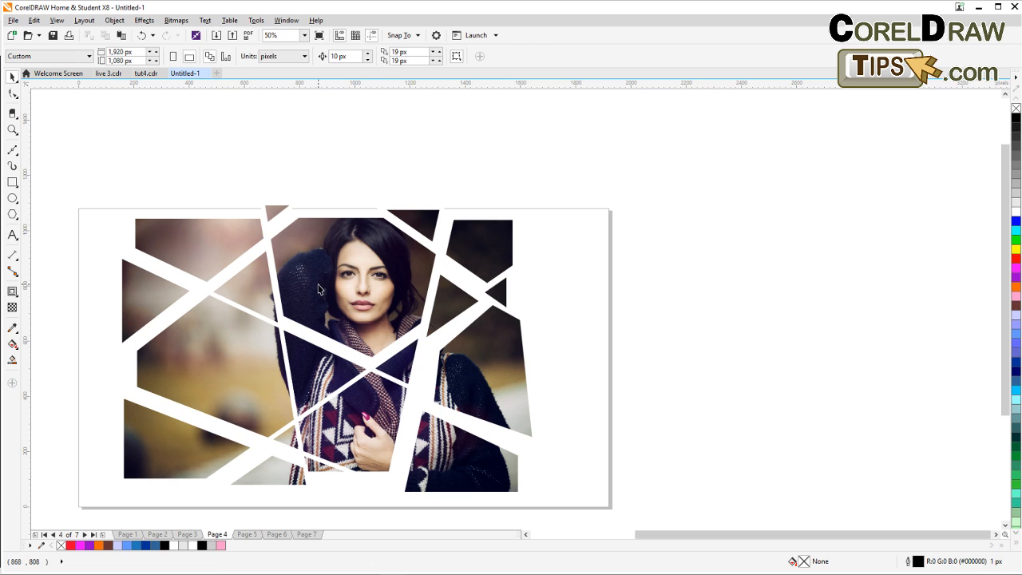
{"action": "left_click_drag", "start_coordinate": [318, 289], "coordinate": [317, 205]}
{"action": "left_click_drag", "start_coordinate": [374, 244], "coordinate": [381, 324]}
{"action": "left_click", "coordinate": [626, 229]}
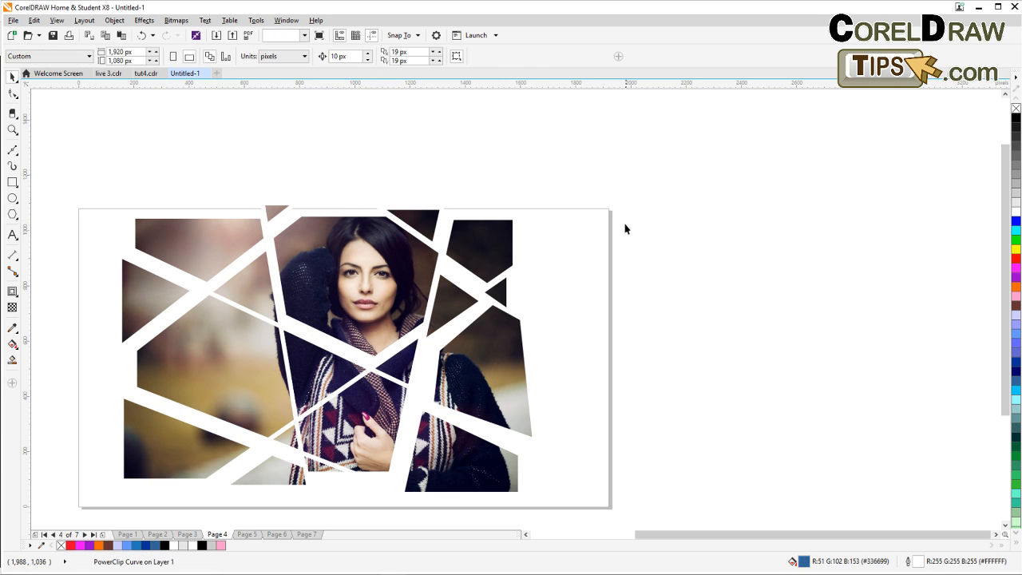
{"action": "left_click_drag", "start_coordinate": [276, 212], "coordinate": [282, 215]}
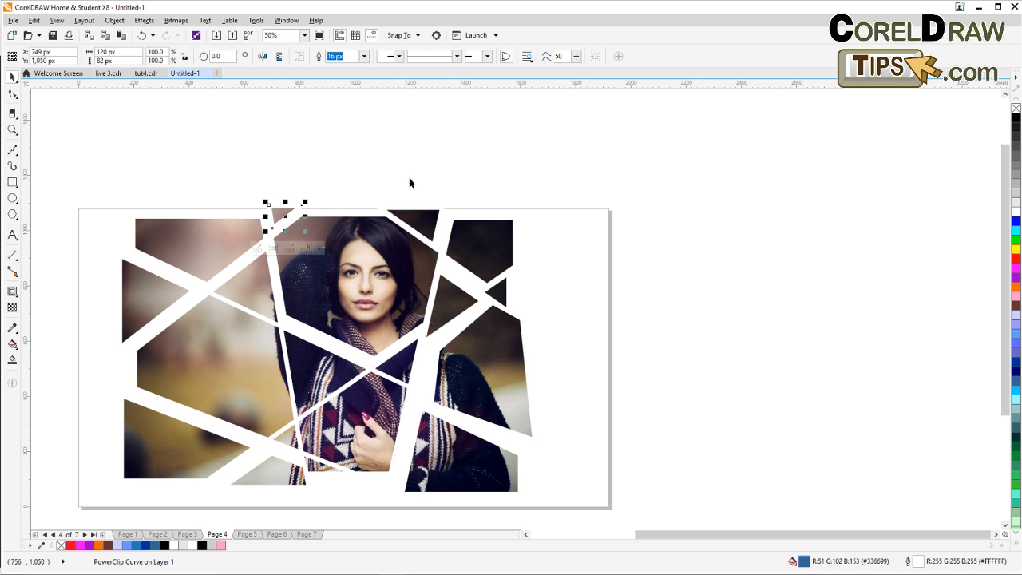
{"action": "left_click", "coordinate": [410, 178]}
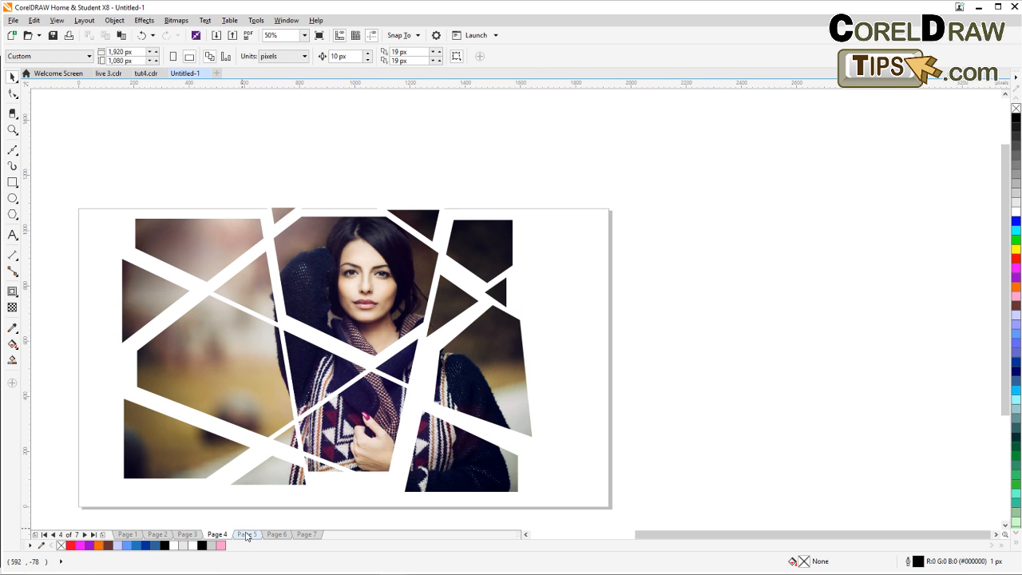
Go to Page 5 and move the separate copy of the football photo further right, away from the page.
{"action": "left_click", "coordinate": [246, 534]}
{"action": "left_click_drag", "start_coordinate": [412, 464], "coordinate": [321, 415]}
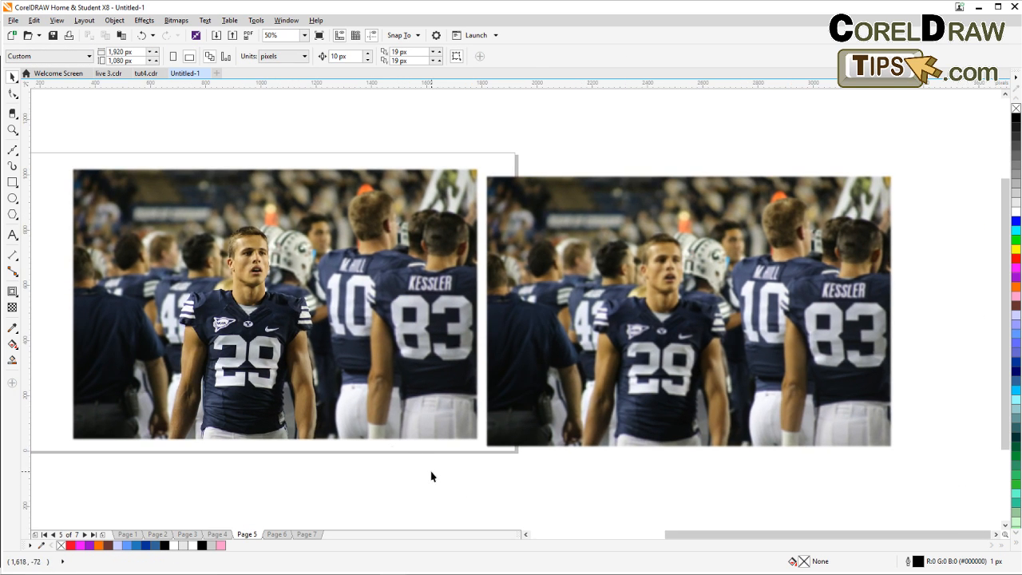
{"action": "scroll", "coordinate": [431, 477], "scroll_direction": "down", "scroll_amount": 1}
{"action": "scroll", "coordinate": [337, 453], "scroll_direction": "up", "scroll_amount": 1}
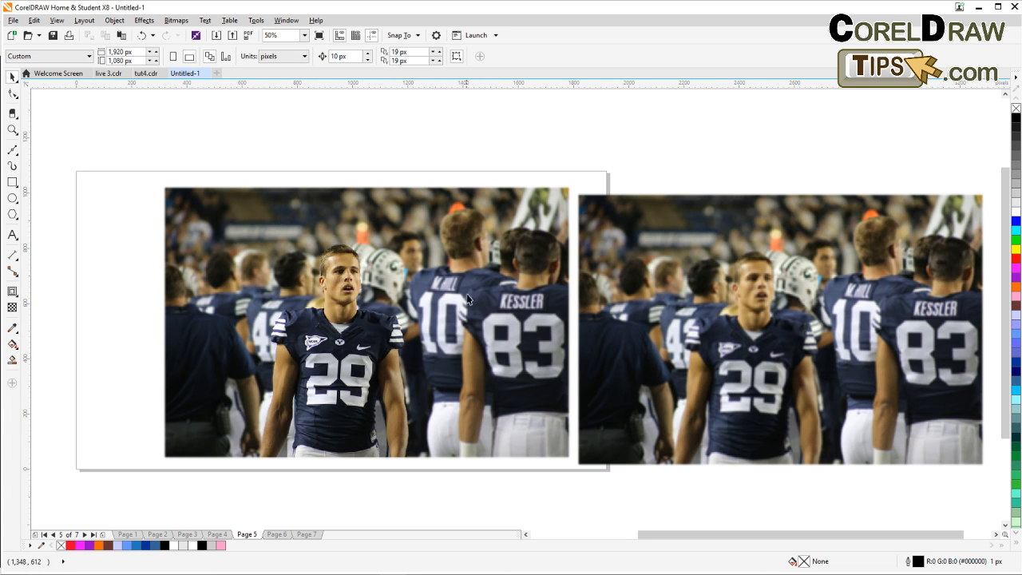
{"action": "scroll", "coordinate": [453, 305], "scroll_direction": "down", "scroll_amount": 1}
{"action": "left_click_drag", "start_coordinate": [565, 404], "coordinate": [436, 400]}
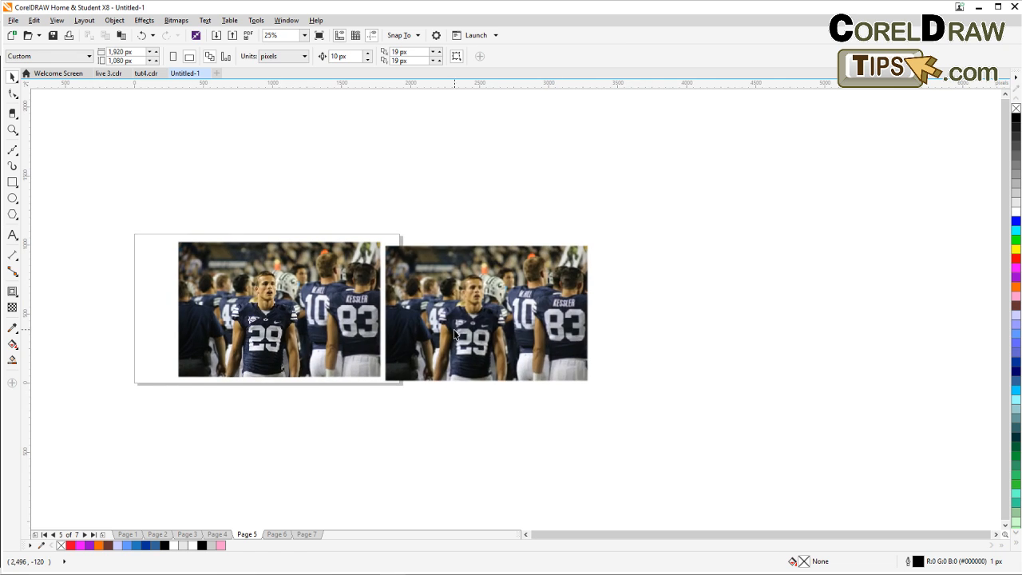
{"action": "left_click_drag", "start_coordinate": [453, 331], "coordinate": [607, 325]}
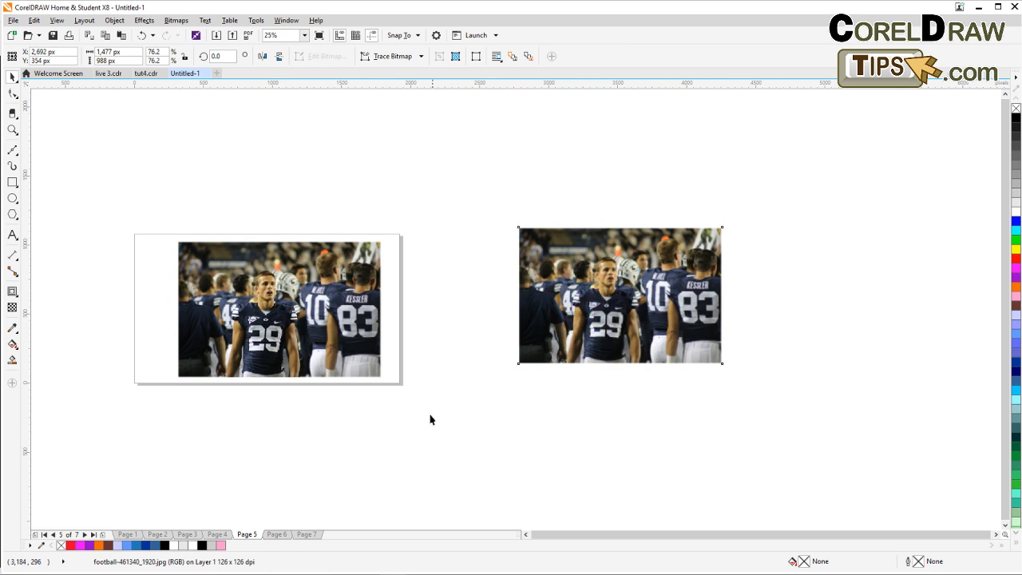
{"action": "scroll", "coordinate": [429, 418], "scroll_direction": "up", "scroll_amount": 1}
{"action": "left_click_drag", "start_coordinate": [406, 397], "coordinate": [562, 436]}
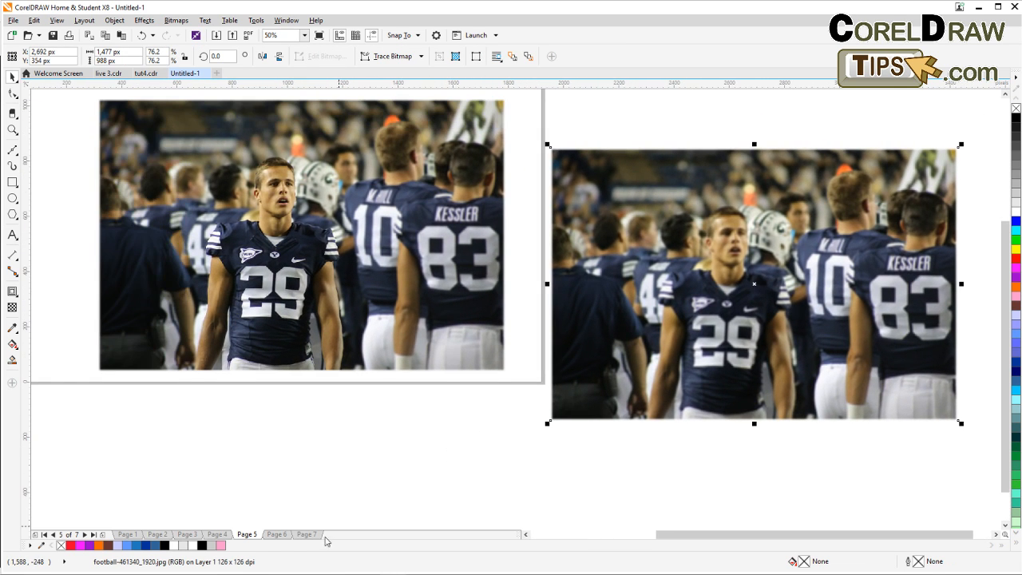
Go to Page 6 and move the separate football photo copy further right, clear of the page.
{"action": "left_click", "coordinate": [284, 536]}
{"action": "left_click_drag", "start_coordinate": [438, 429], "coordinate": [271, 457]}
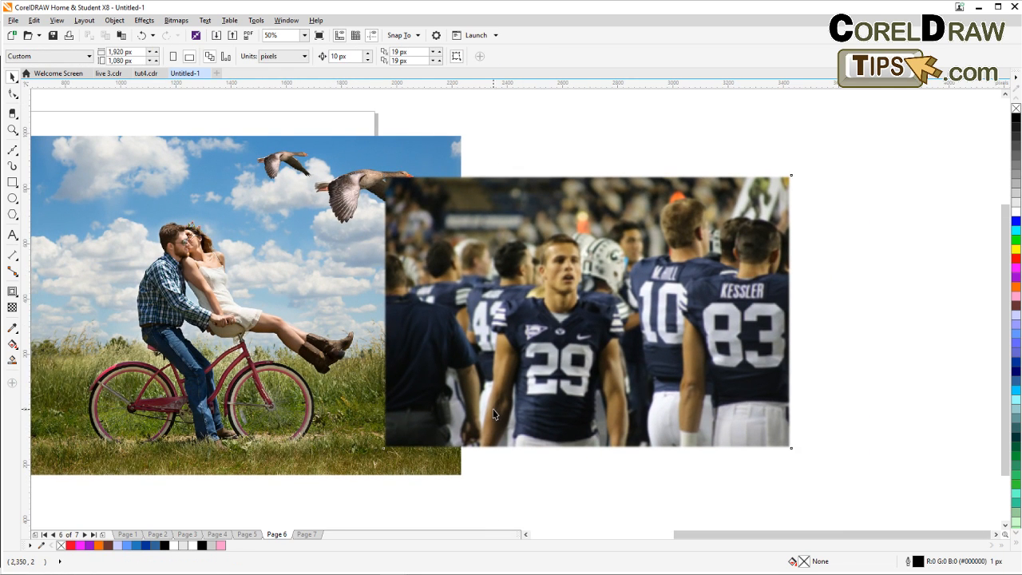
{"action": "left_click_drag", "start_coordinate": [494, 412], "coordinate": [656, 405]}
{"action": "left_click", "coordinate": [599, 482]}
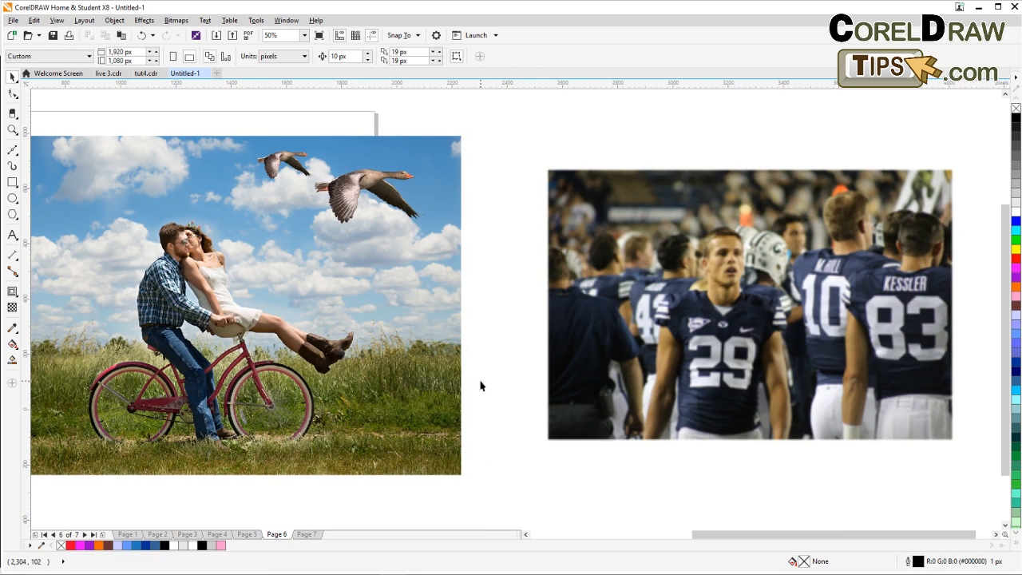
{"action": "left_click_drag", "start_coordinate": [484, 386], "coordinate": [638, 375]}
Duplicate the large flying goose lower in the sky and scale the copy down to about 33.5 percent.
{"action": "scroll", "coordinate": [475, 184], "scroll_direction": "up", "scroll_amount": 1}
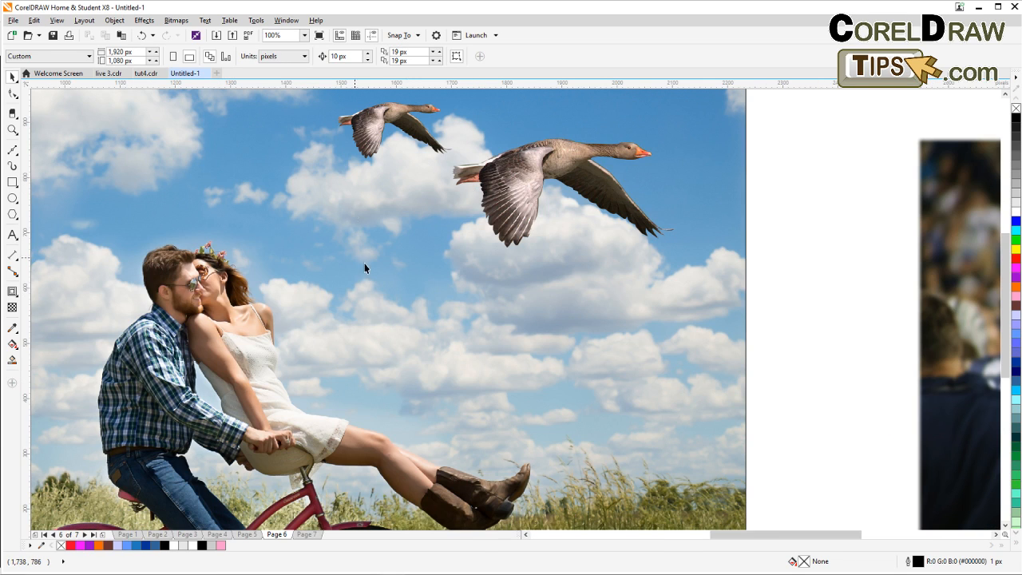
{"action": "scroll", "coordinate": [425, 181], "scroll_direction": "up", "scroll_amount": 1}
{"action": "left_click_drag", "start_coordinate": [424, 183], "coordinate": [457, 312]}
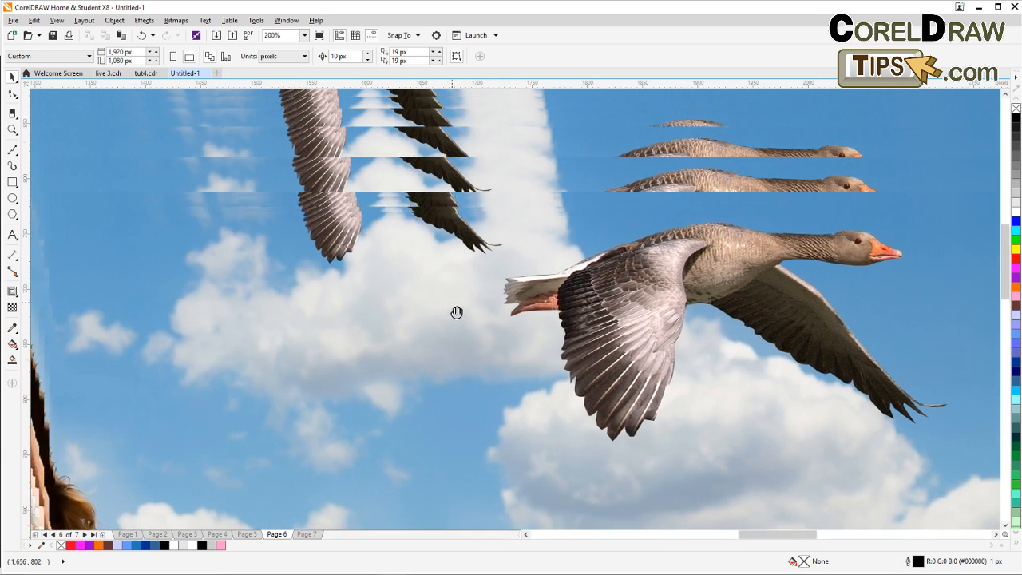
{"action": "scroll", "coordinate": [420, 226], "scroll_direction": "down", "scroll_amount": 1}
{"action": "scroll", "coordinate": [420, 230], "scroll_direction": "down", "scroll_amount": 1}
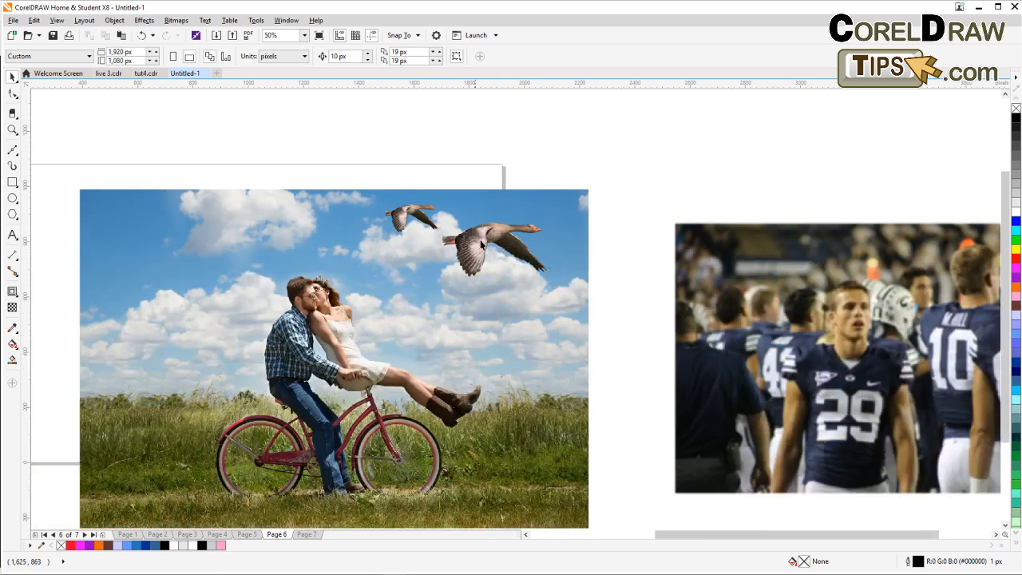
{"action": "left_click", "coordinate": [483, 251]}
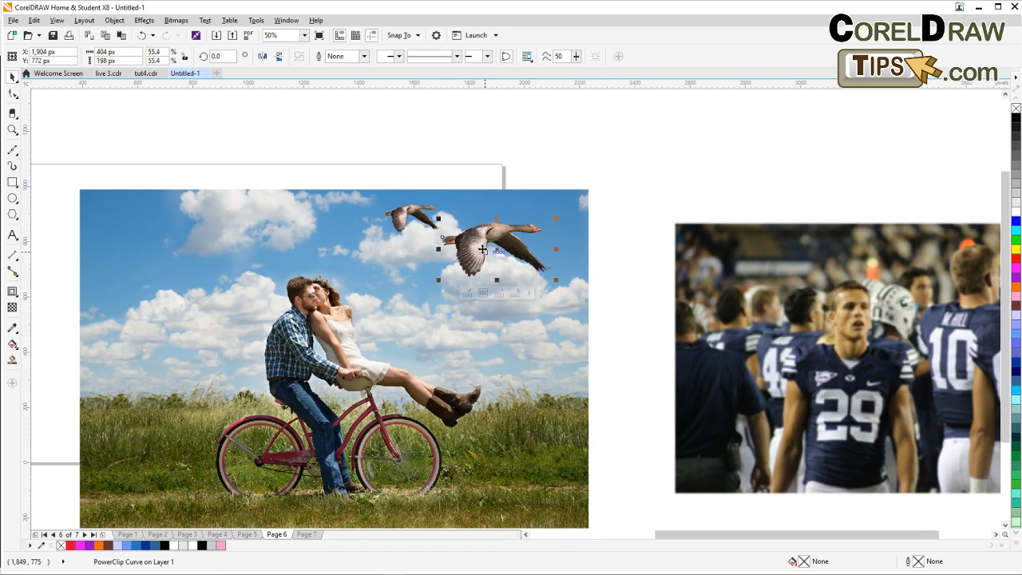
{"action": "left_click_drag", "start_coordinate": [483, 251], "coordinate": [428, 312]}
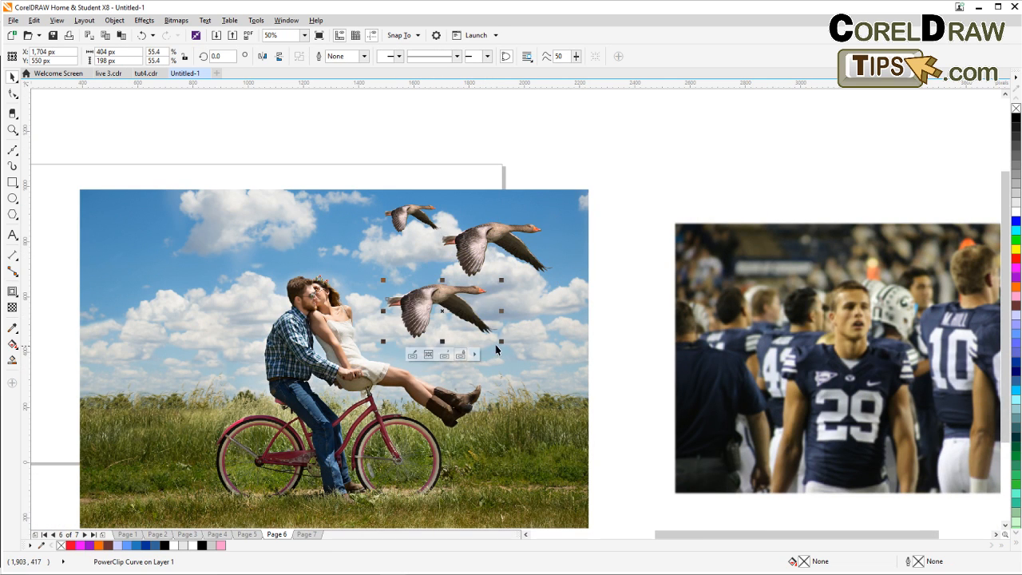
{"action": "left_click_drag", "start_coordinate": [500, 342], "coordinate": [456, 319]}
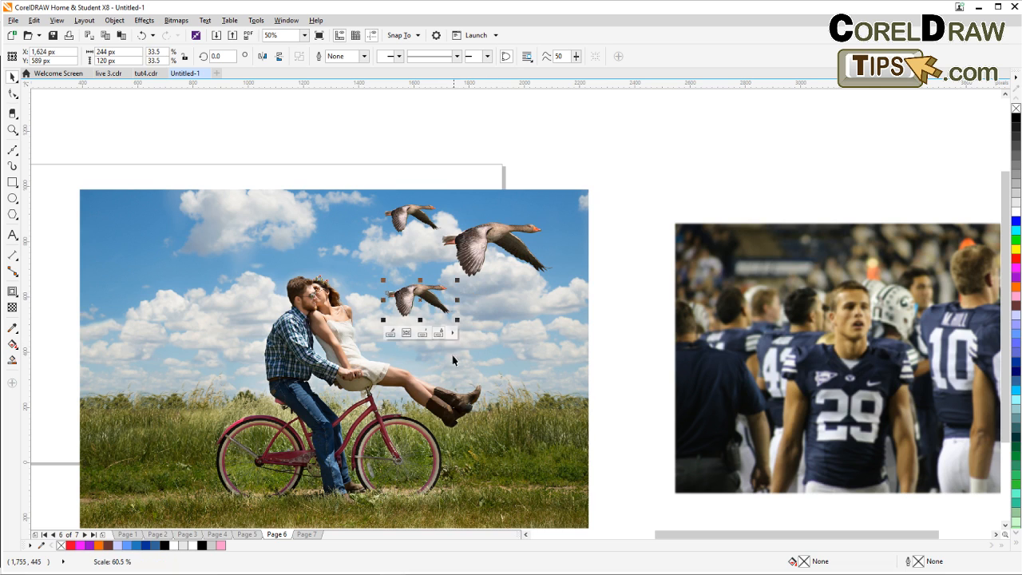
{"action": "left_click", "coordinate": [611, 350]}
Review the runner example on Page 7, then leaf back through the pages to Page 3.
{"action": "left_click", "coordinate": [310, 533]}
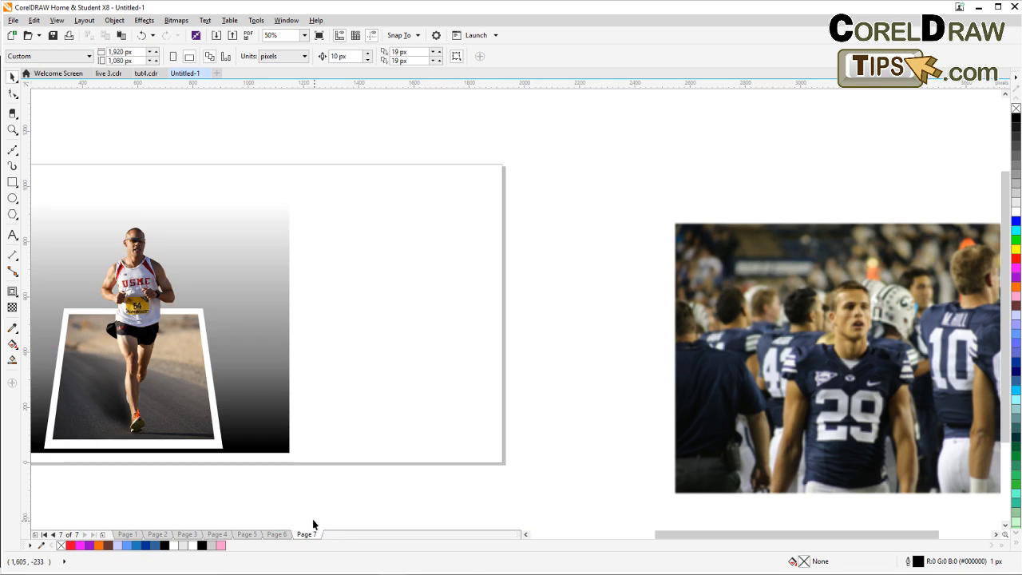
{"action": "left_click_drag", "start_coordinate": [242, 430], "coordinate": [405, 448]}
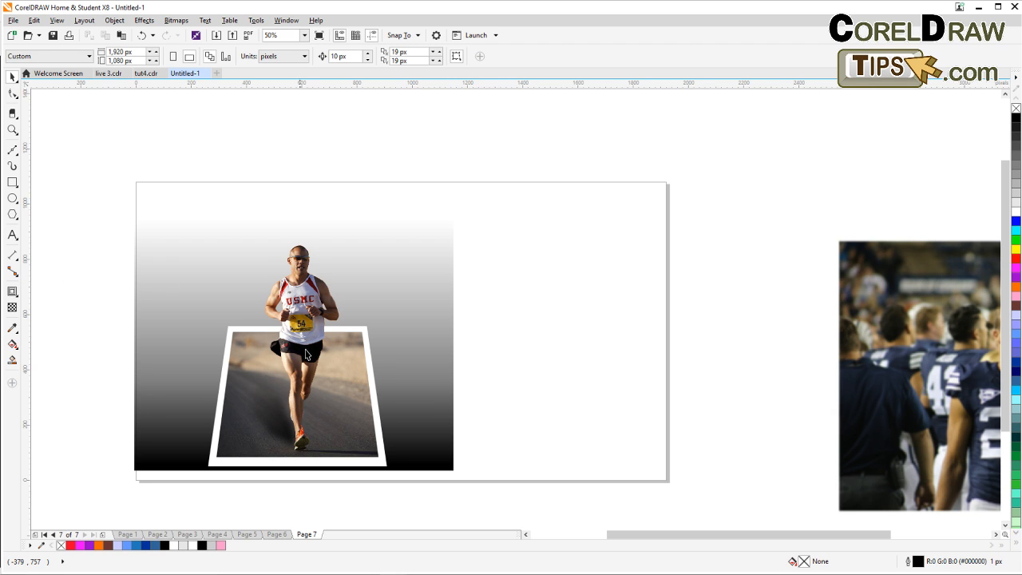
{"action": "scroll", "coordinate": [314, 395], "scroll_direction": "up", "scroll_amount": 2}
{"action": "scroll", "coordinate": [314, 397], "scroll_direction": "down", "scroll_amount": 2}
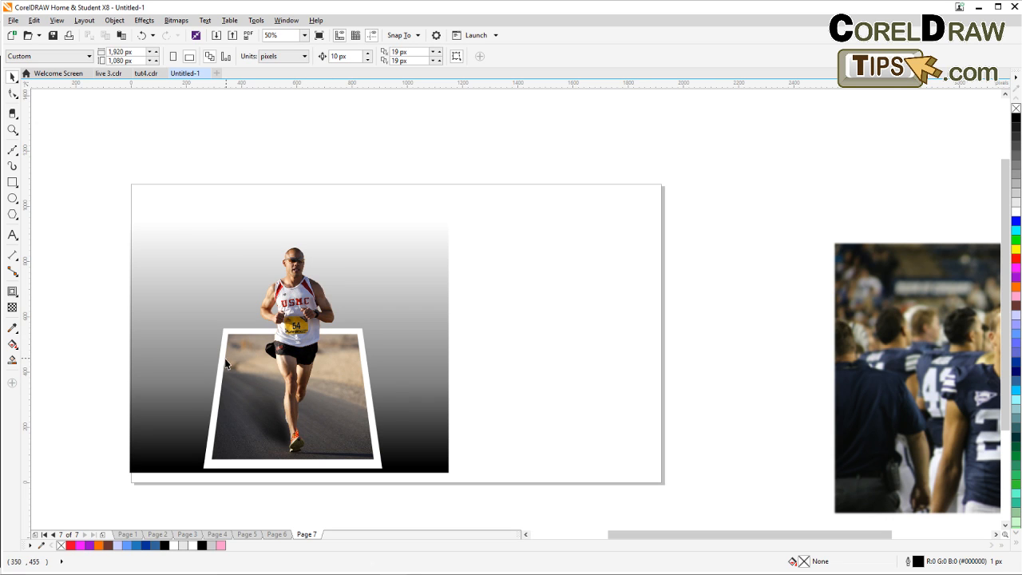
{"action": "scroll", "coordinate": [278, 423], "scroll_direction": "up", "scroll_amount": 2}
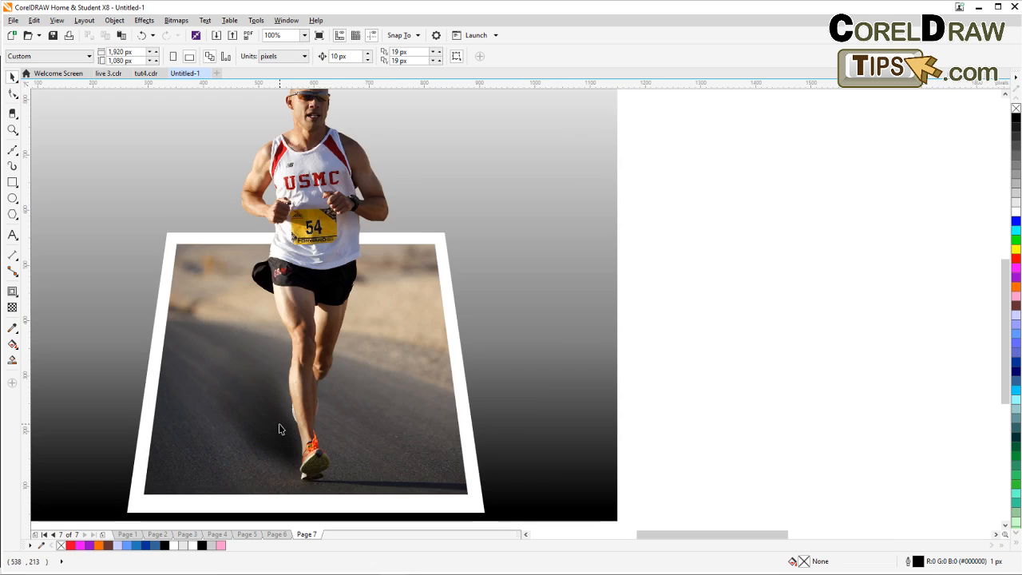
{"action": "scroll", "coordinate": [280, 419], "scroll_direction": "down", "scroll_amount": 2}
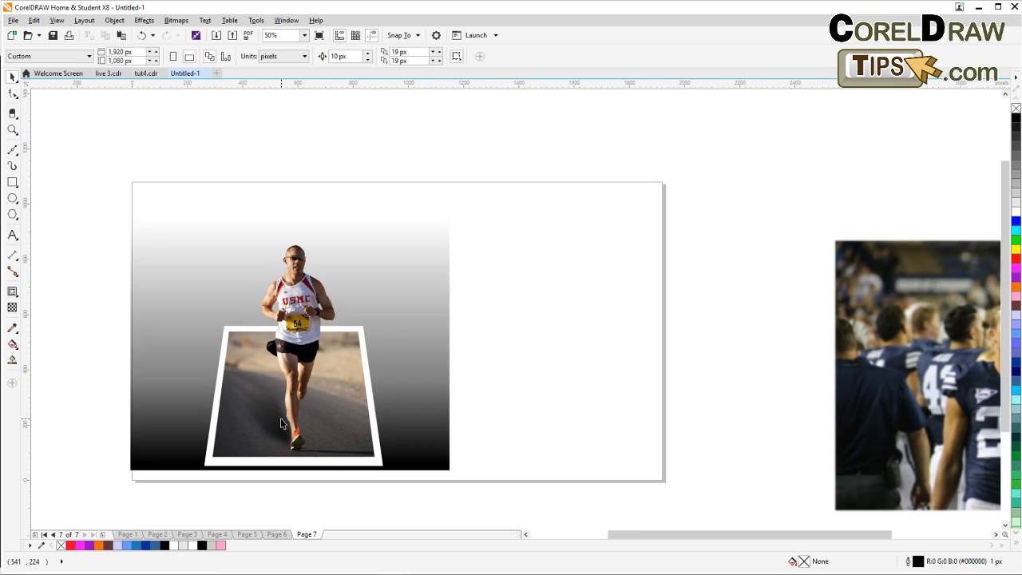
{"action": "left_click", "coordinate": [247, 534]}
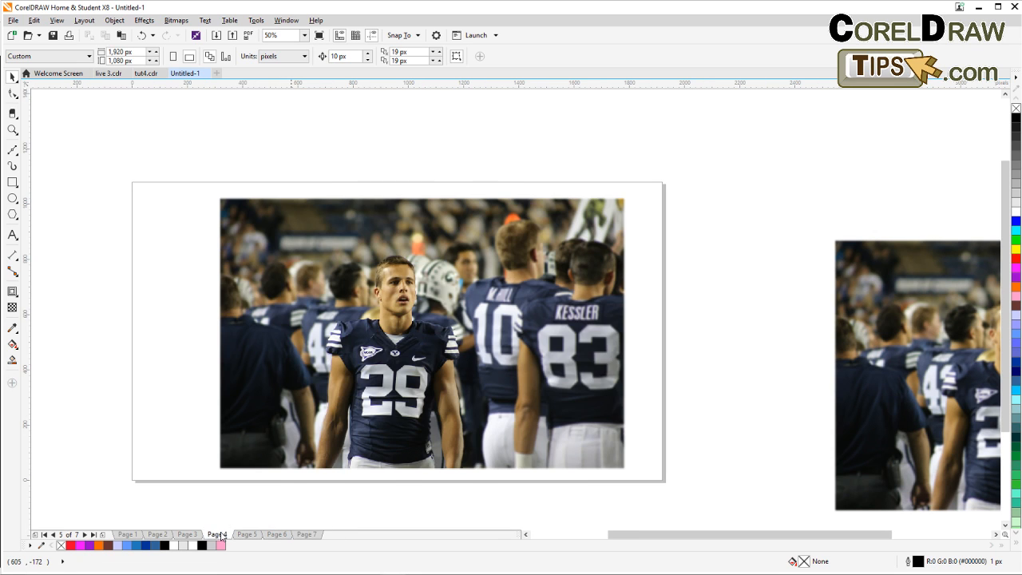
{"action": "left_click", "coordinate": [217, 534]}
{"action": "left_click", "coordinate": [187, 535]}
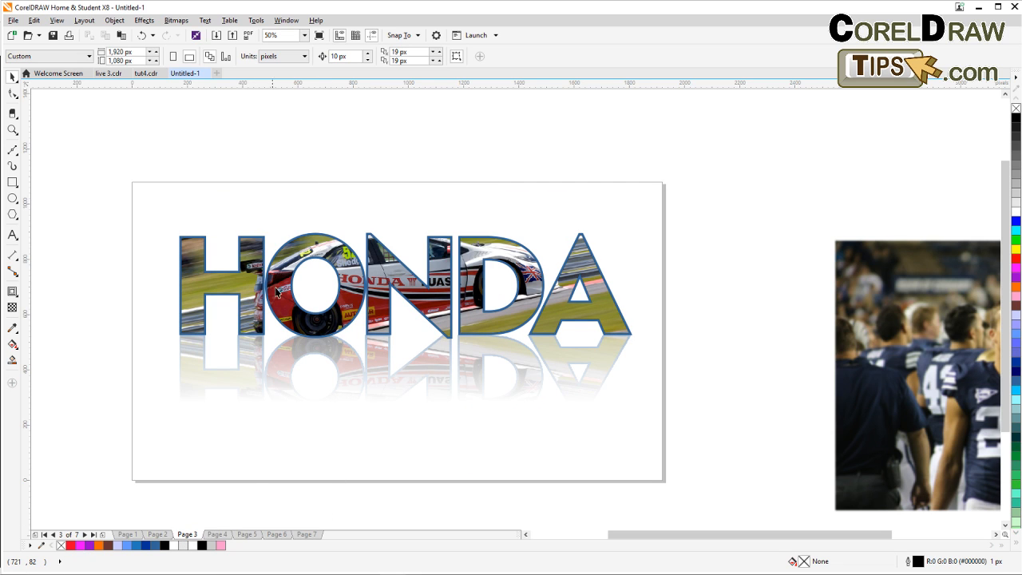
Open the PowerClip of the HONDA text for editing its contents.
{"action": "scroll", "coordinate": [276, 293], "scroll_direction": "up", "scroll_amount": 2}
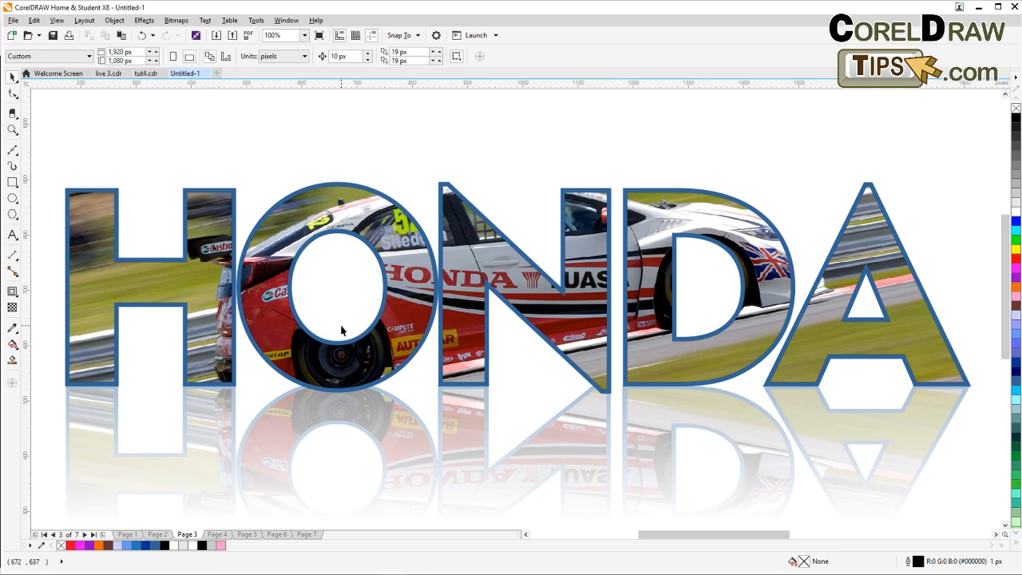
{"action": "left_click", "coordinate": [246, 270]}
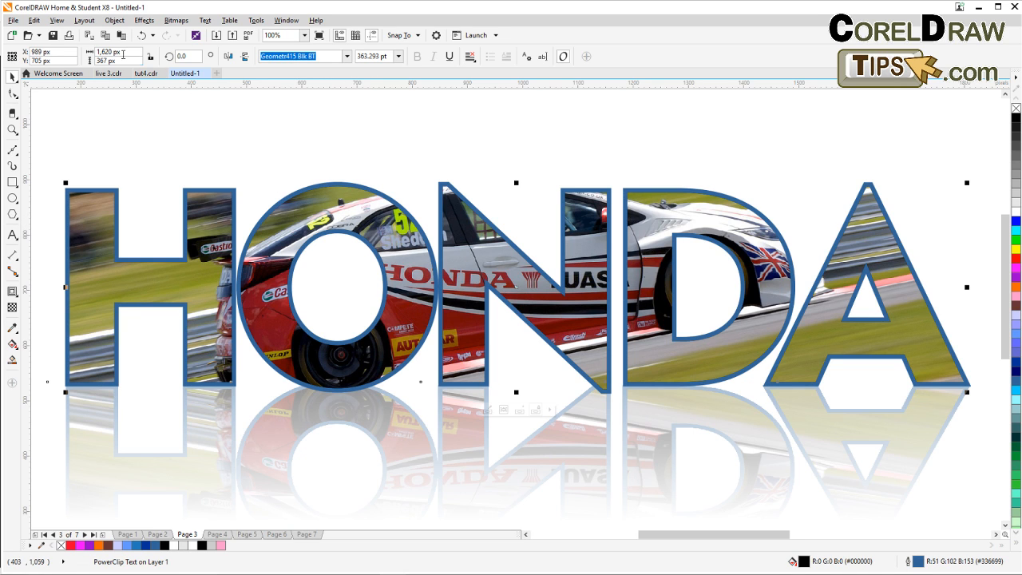
{"action": "left_click", "coordinate": [114, 20]}
{"action": "mouse_move", "coordinate": [133, 79]}
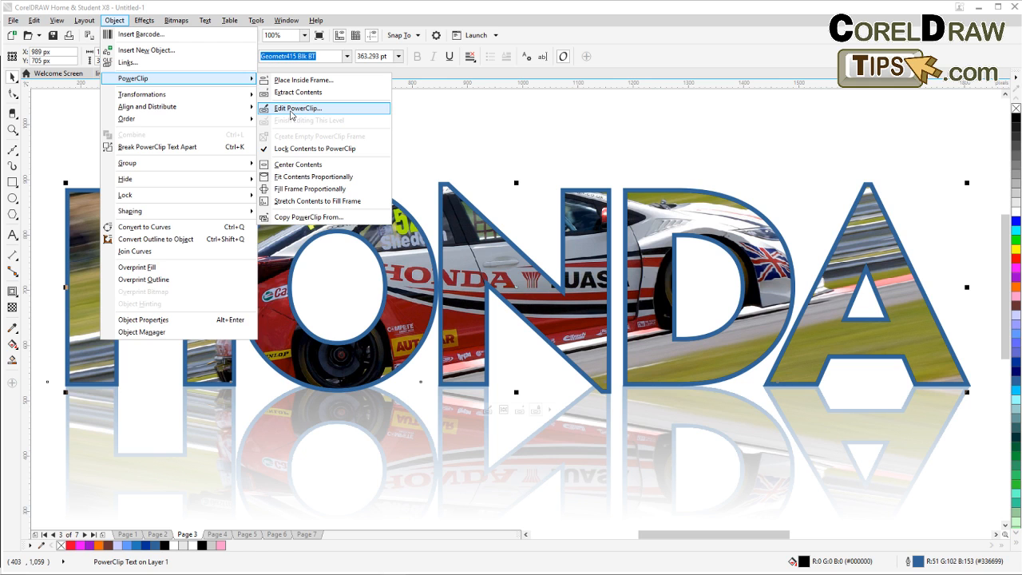
{"action": "left_click", "coordinate": [292, 109]}
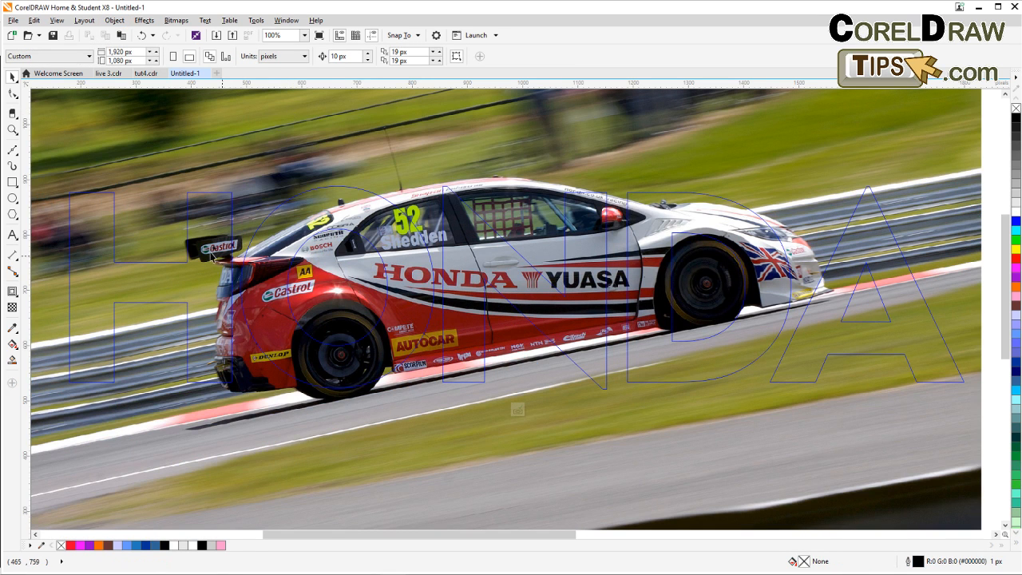
Shift the race car image slightly right inside the HONDA letters and finish editing the PowerClip.
{"action": "scroll", "coordinate": [112, 270], "scroll_direction": "up", "scroll_amount": 2}
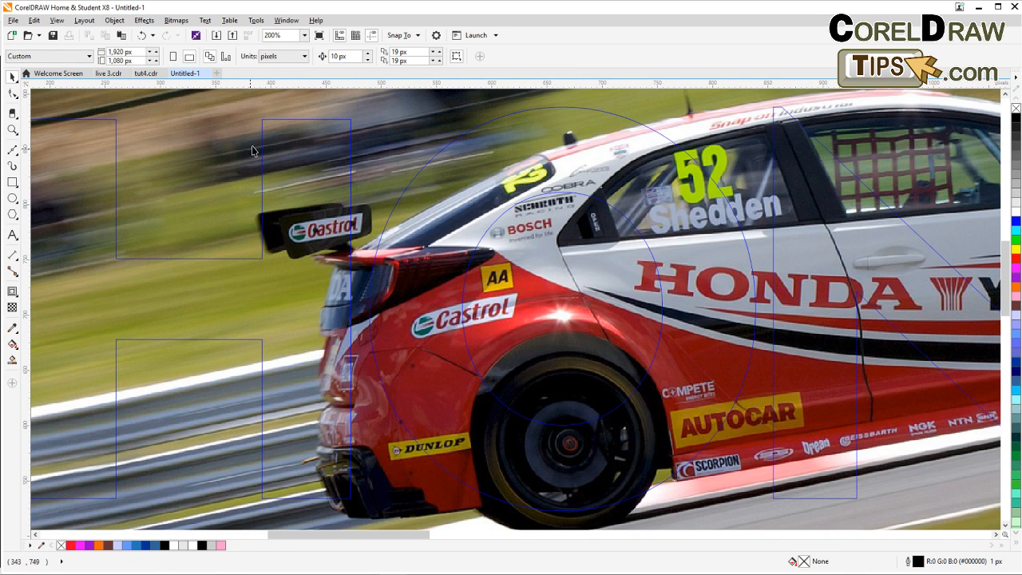
{"action": "scroll", "coordinate": [329, 309], "scroll_direction": "down", "scroll_amount": 2}
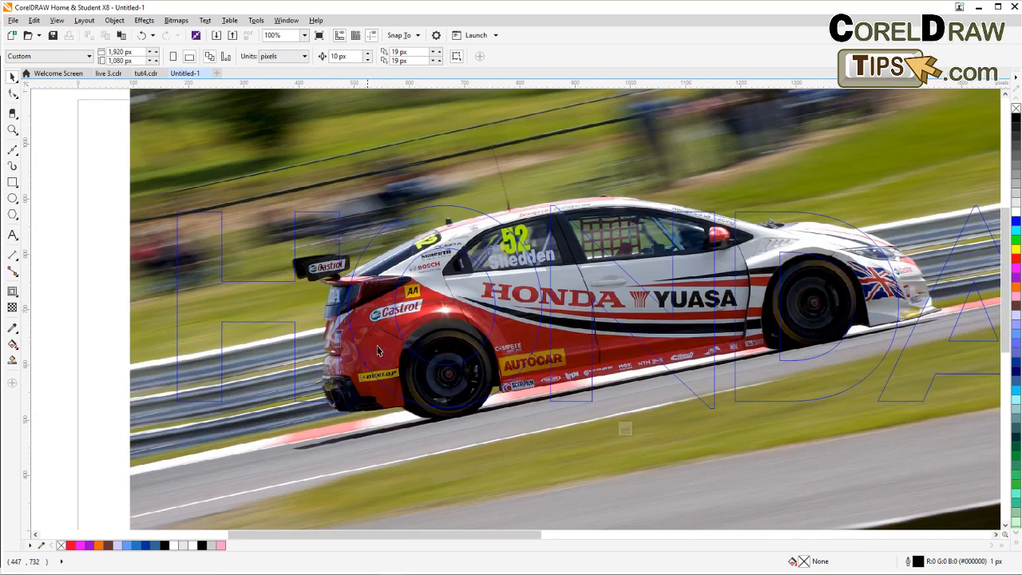
{"action": "left_click_drag", "start_coordinate": [390, 341], "coordinate": [276, 322]}
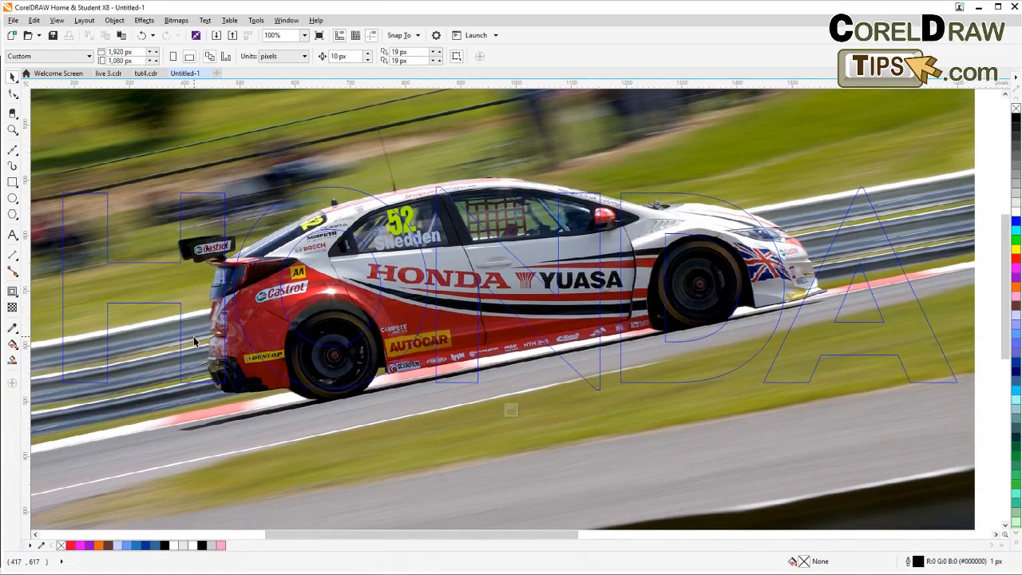
{"action": "scroll", "coordinate": [193, 337], "scroll_direction": "up", "scroll_amount": 2}
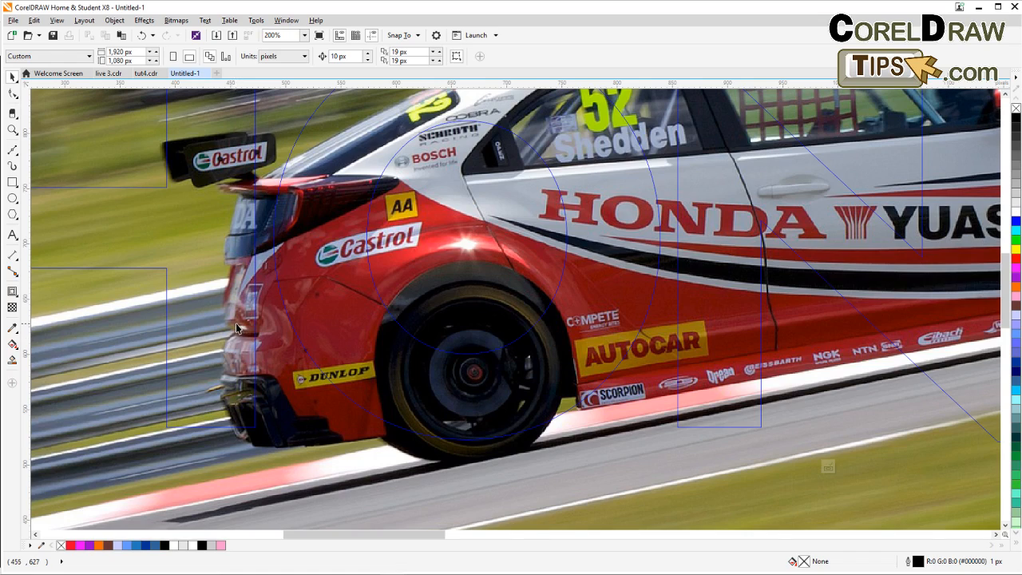
{"action": "scroll", "coordinate": [238, 330], "scroll_direction": "down", "scroll_amount": 2}
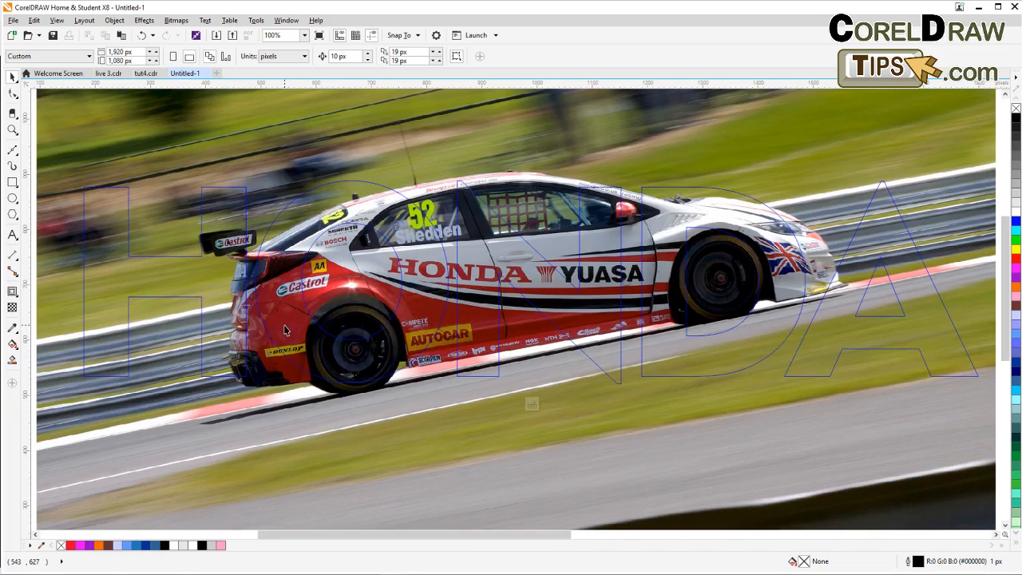
{"action": "left_click", "coordinate": [289, 329]}
{"action": "mouse_move", "coordinate": [279, 328]}
{"action": "left_mouse_down"}
{"action": "mouse_move", "coordinate": [271, 333]}
{"action": "mouse_move", "coordinate": [291, 332]}
{"action": "left_mouse_up"}
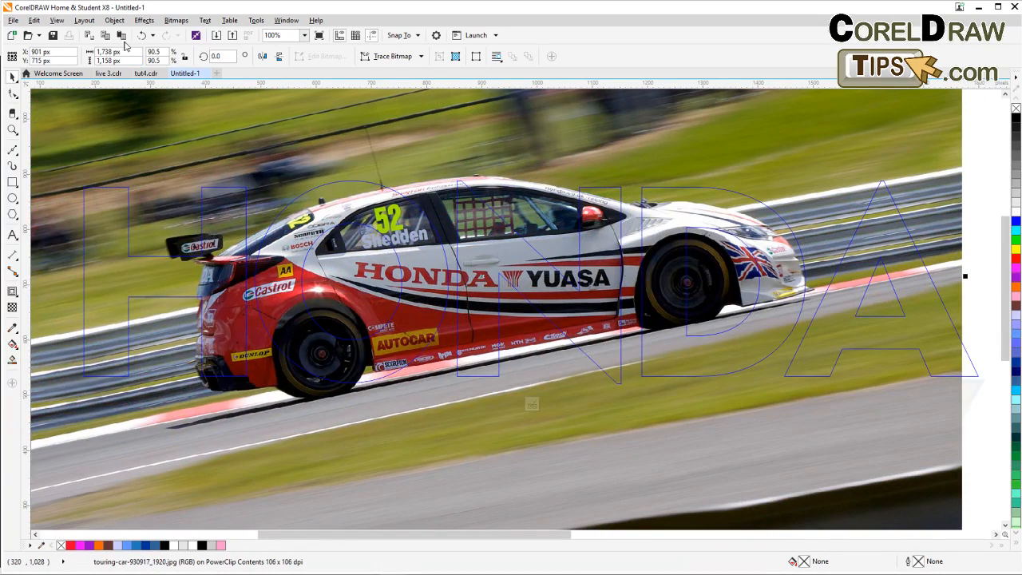
{"action": "left_click", "coordinate": [115, 20]}
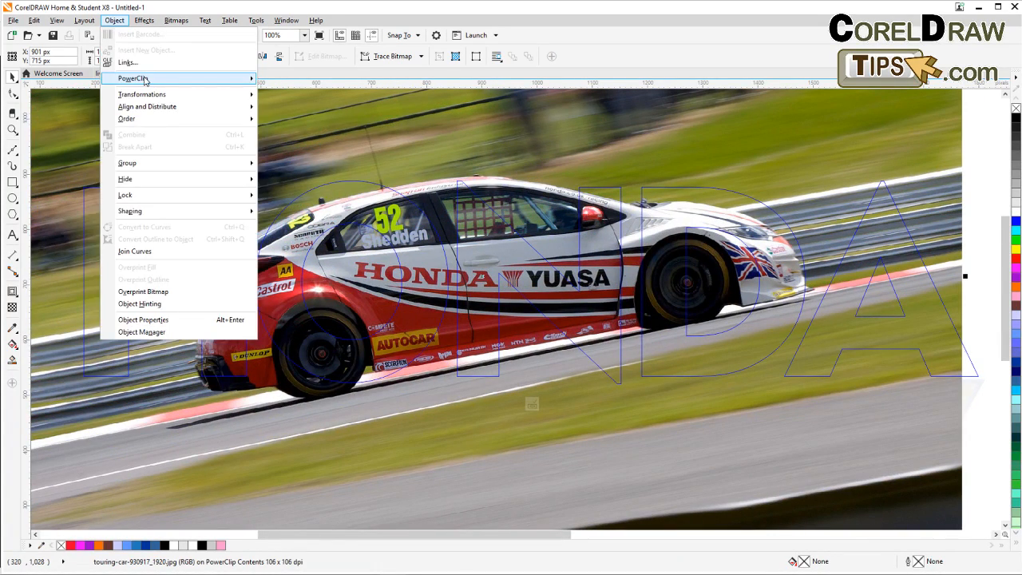
{"action": "mouse_move", "coordinate": [145, 79]}
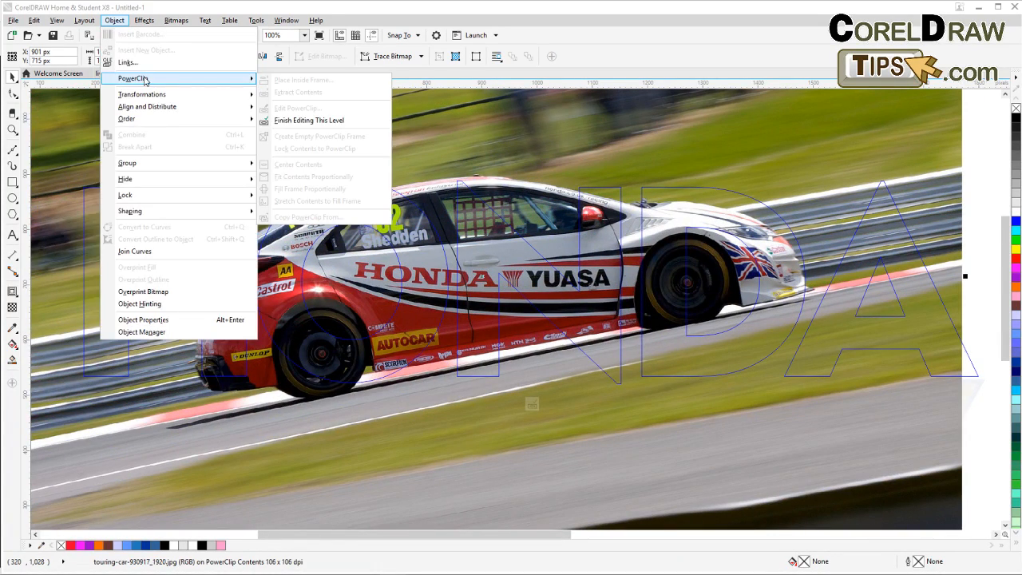
{"action": "left_click", "coordinate": [306, 121]}
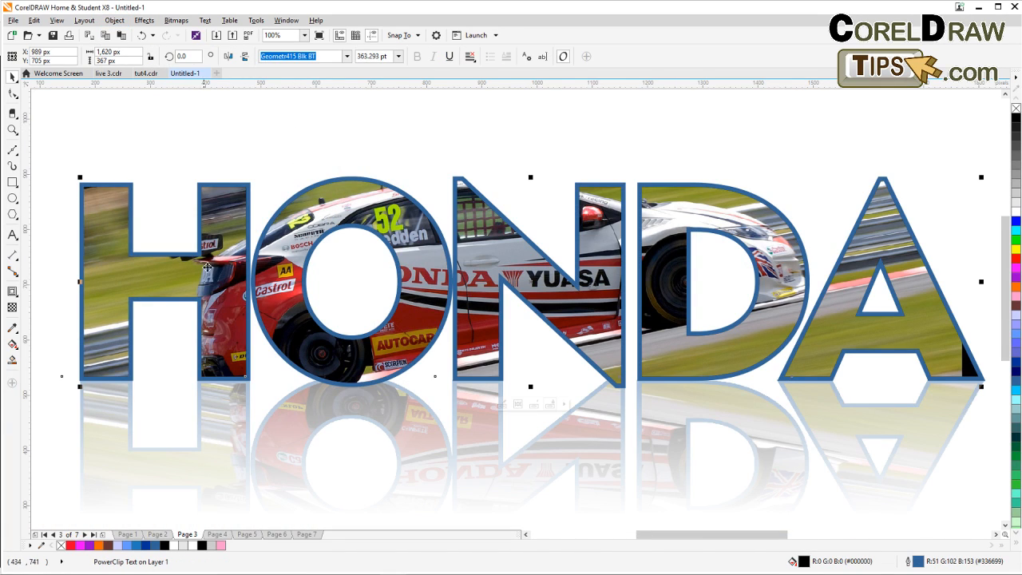
View the broken-frame portrait example on Page 4.
{"action": "left_click", "coordinate": [59, 291]}
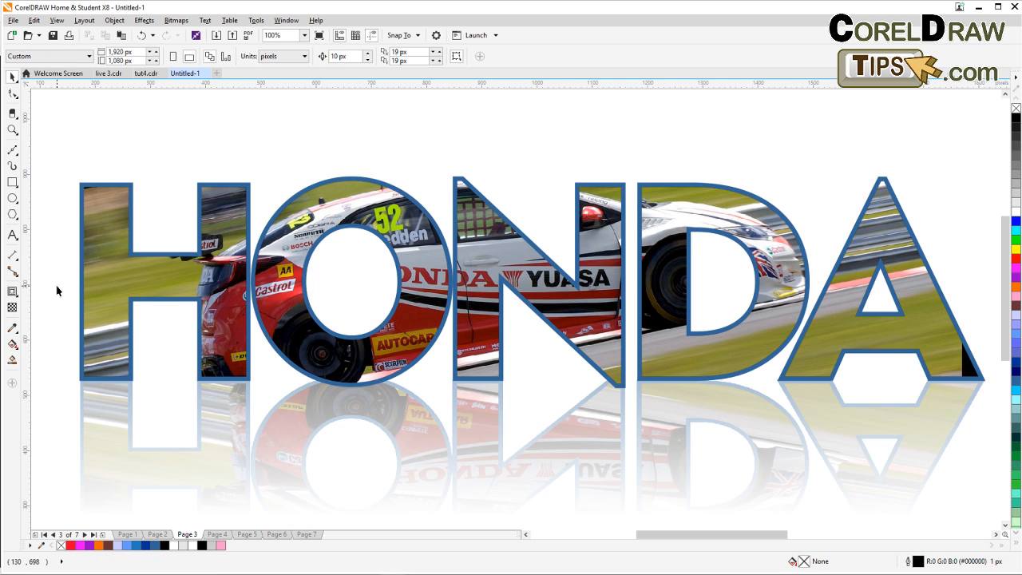
{"action": "scroll", "coordinate": [59, 291], "scroll_direction": "down", "scroll_amount": 2}
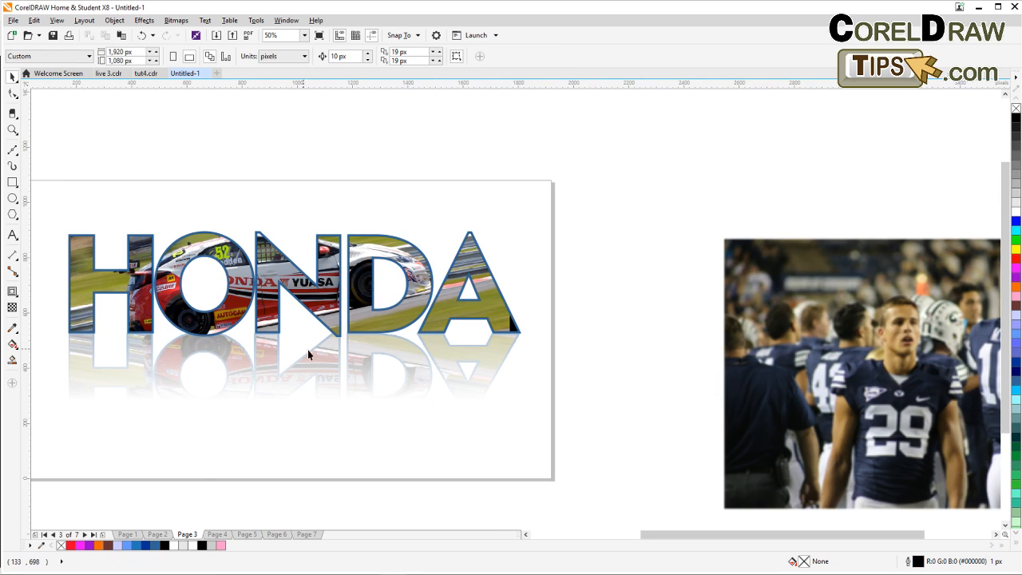
{"action": "left_click", "coordinate": [215, 535]}
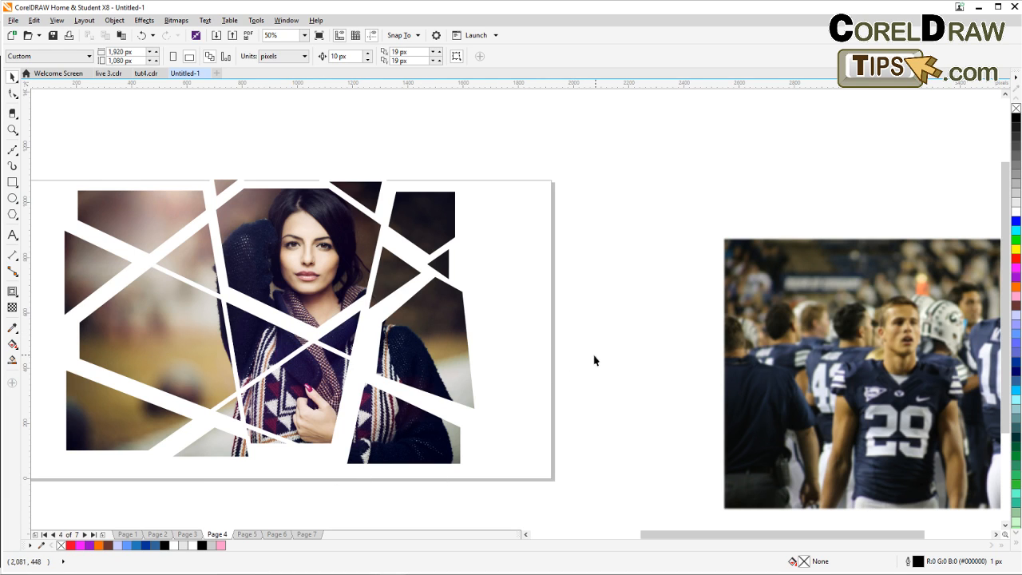
{"action": "left_click_drag", "start_coordinate": [575, 354], "coordinate": [491, 309]}
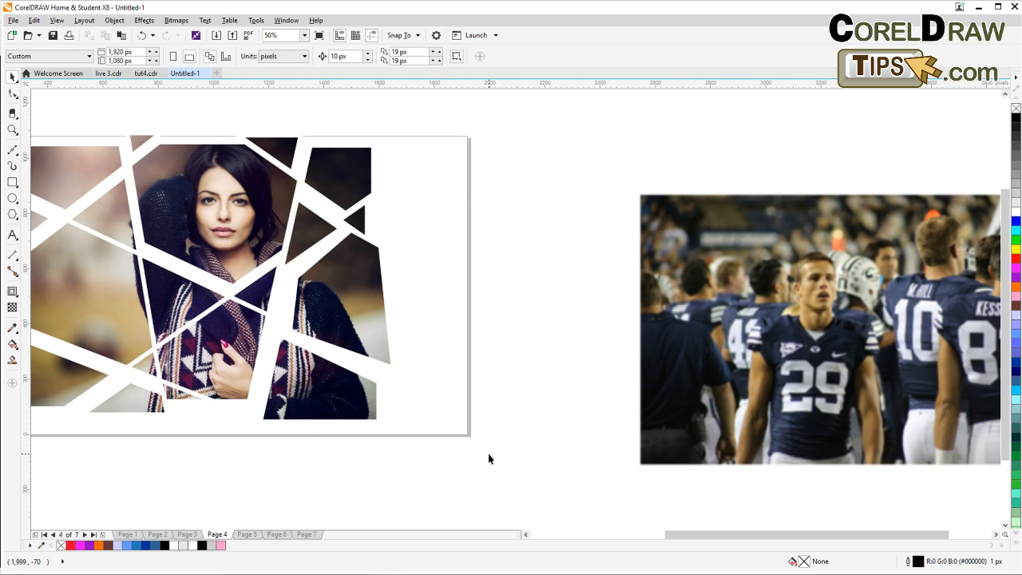
{"action": "scroll", "coordinate": [488, 456], "scroll_direction": "down", "scroll_amount": 1}
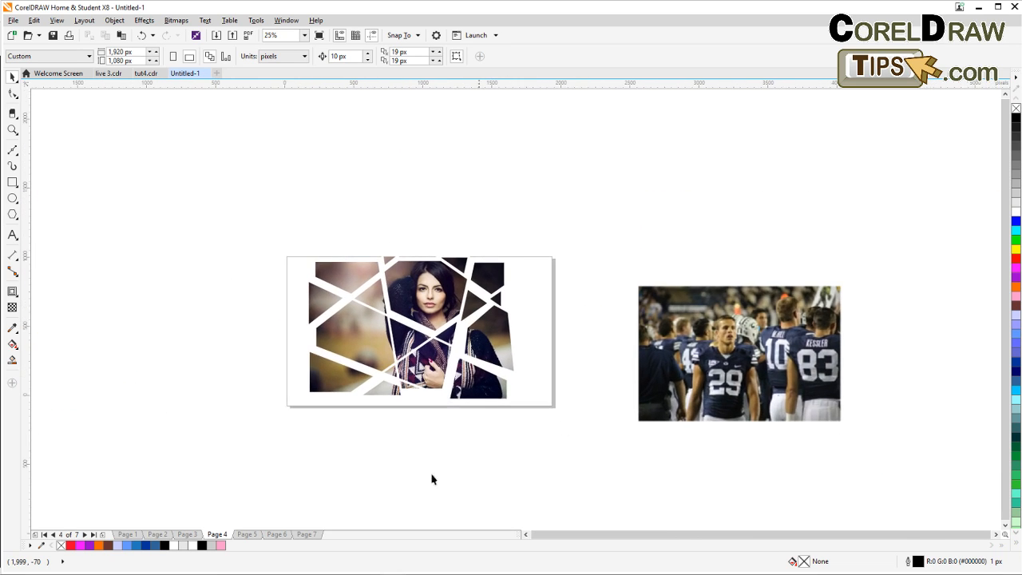
Go to Page 2 and delete the separate football photo copy beside the page.
{"action": "left_click", "coordinate": [129, 535]}
{"action": "left_click", "coordinate": [157, 535]}
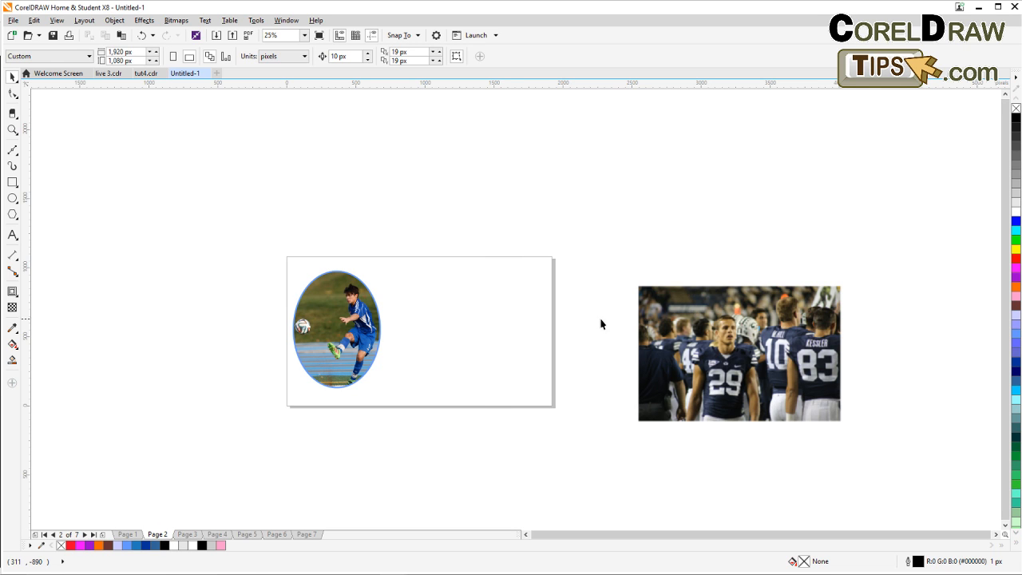
{"action": "left_click", "coordinate": [672, 338]}
{"action": "key", "text": "Delete"}
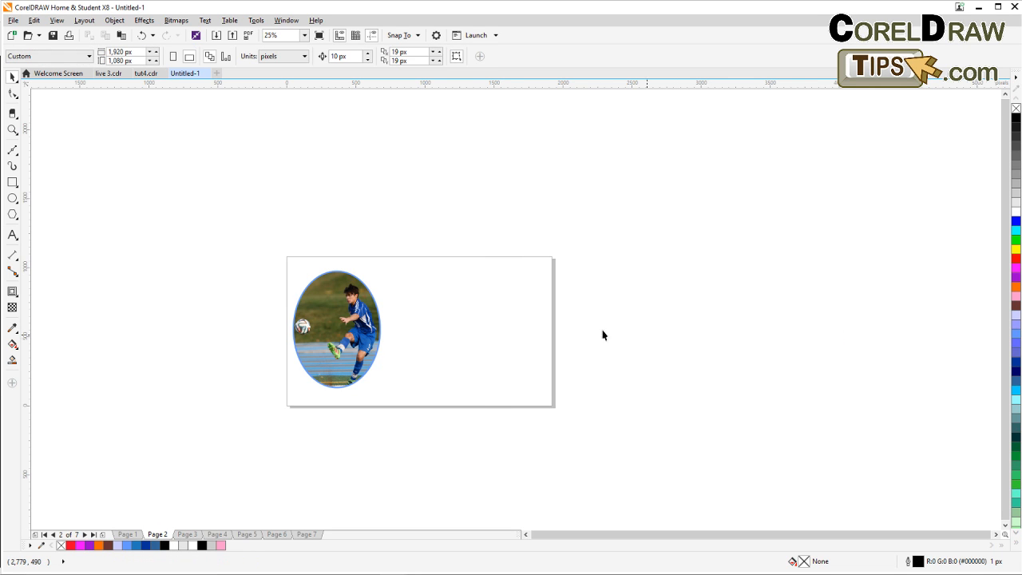
Go to Page 3 and zoom in on the HONDA text example.
{"action": "left_click", "coordinate": [187, 534]}
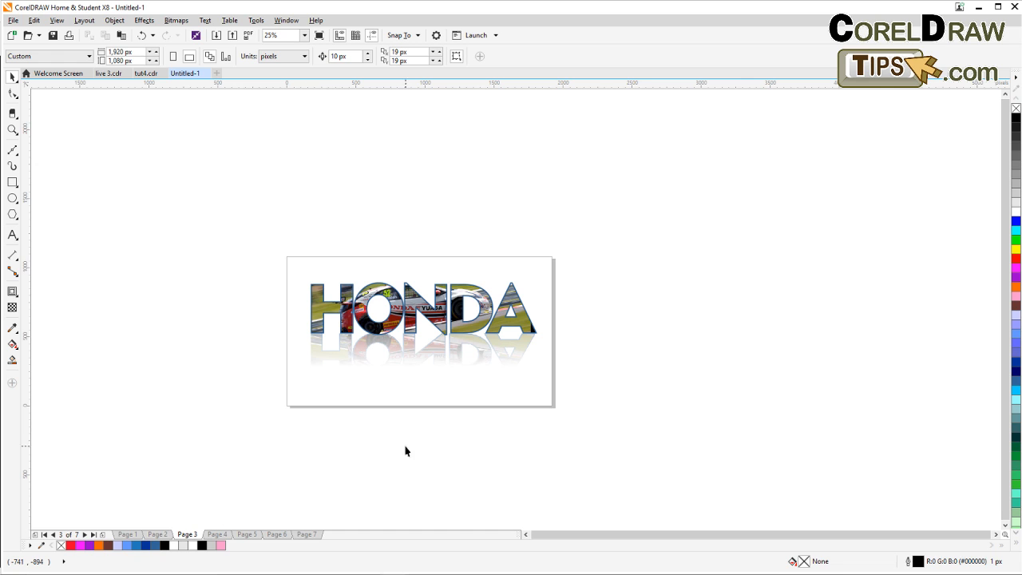
{"action": "scroll", "coordinate": [342, 411], "scroll_direction": "up", "scroll_amount": 2}
{"action": "left_click_drag", "start_coordinate": [342, 412], "coordinate": [223, 524]}
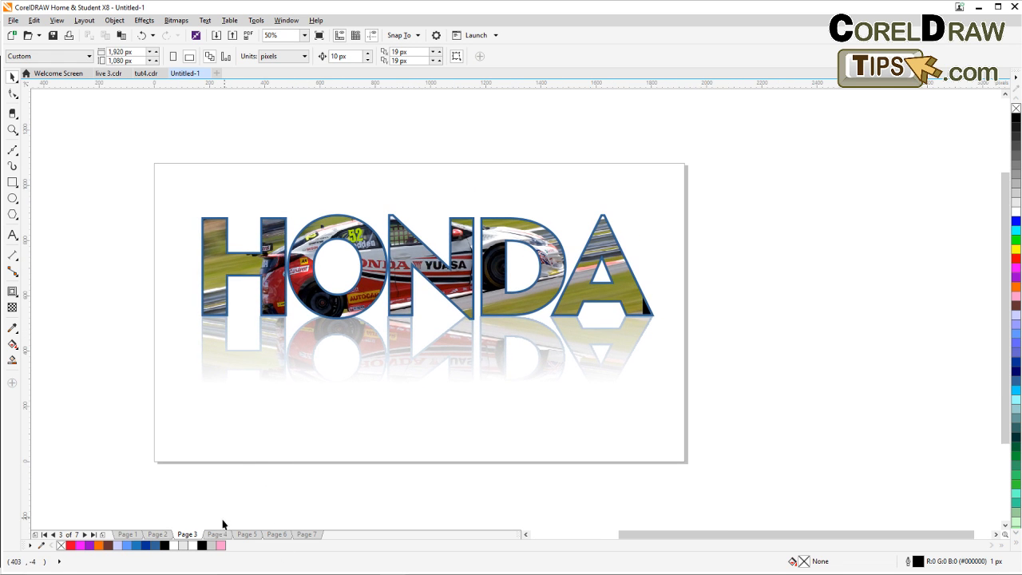
Browse Pages 4 through 7 and look over the bicycle couple photo with the geese on Page 6.
{"action": "left_click", "coordinate": [217, 535]}
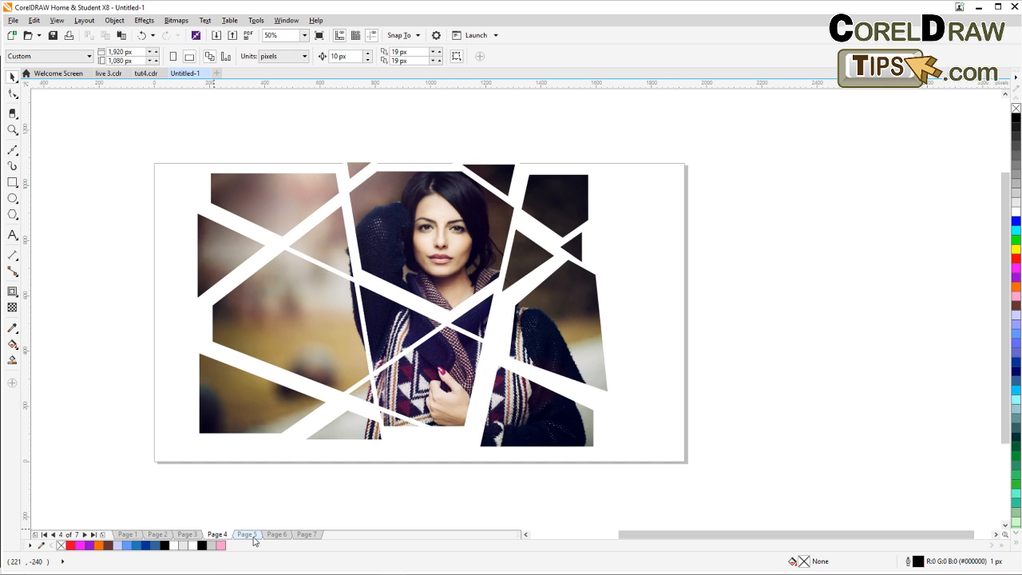
{"action": "left_click", "coordinate": [253, 537]}
{"action": "left_click", "coordinate": [279, 536]}
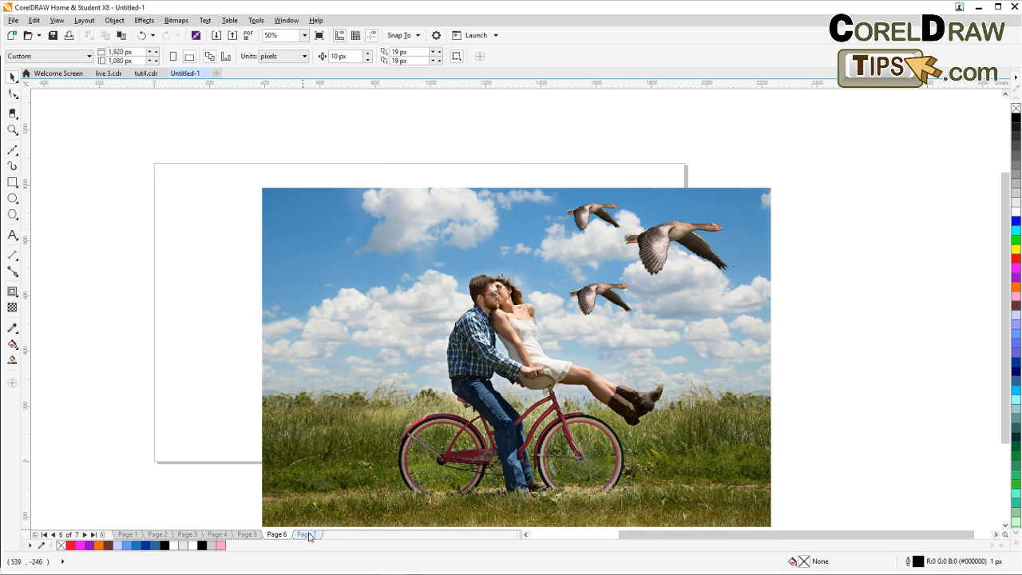
{"action": "left_click", "coordinate": [309, 535]}
{"action": "left_click", "coordinate": [276, 534]}
{"action": "scroll", "coordinate": [493, 419], "scroll_direction": "up", "scroll_amount": 1}
{"action": "scroll", "coordinate": [490, 417], "scroll_direction": "down", "scroll_amount": 1}
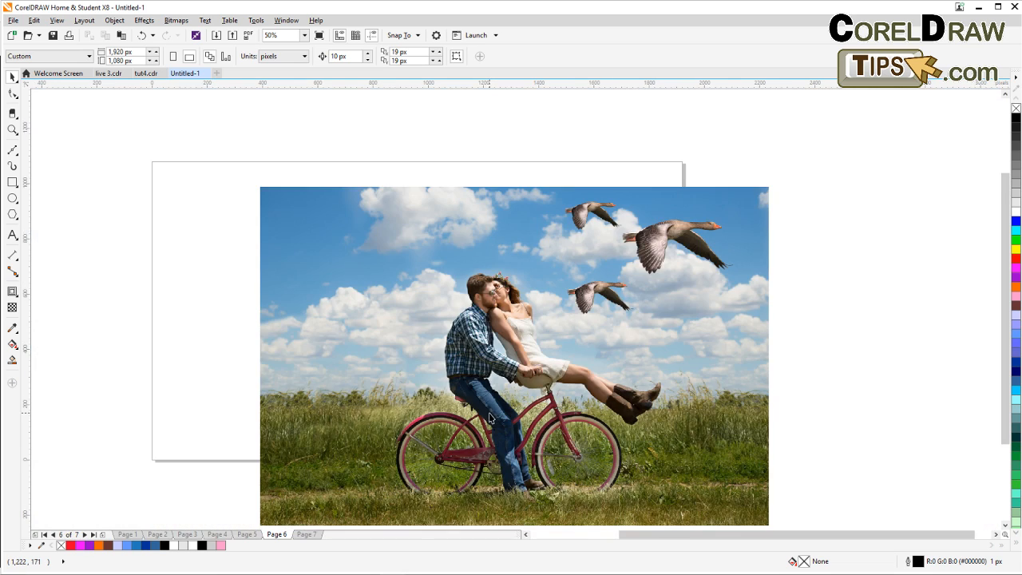
{"action": "left_click_drag", "start_coordinate": [489, 415], "coordinate": [298, 377]}
{"action": "left_click_drag", "start_coordinate": [636, 386], "coordinate": [631, 409]}
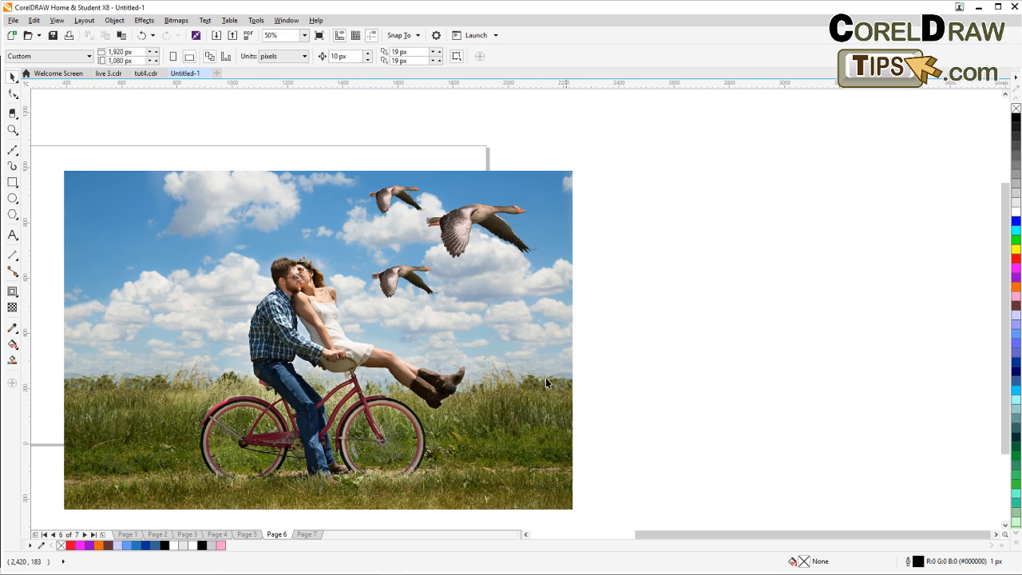
{"action": "scroll", "coordinate": [312, 329], "scroll_direction": "down", "scroll_amount": 1}
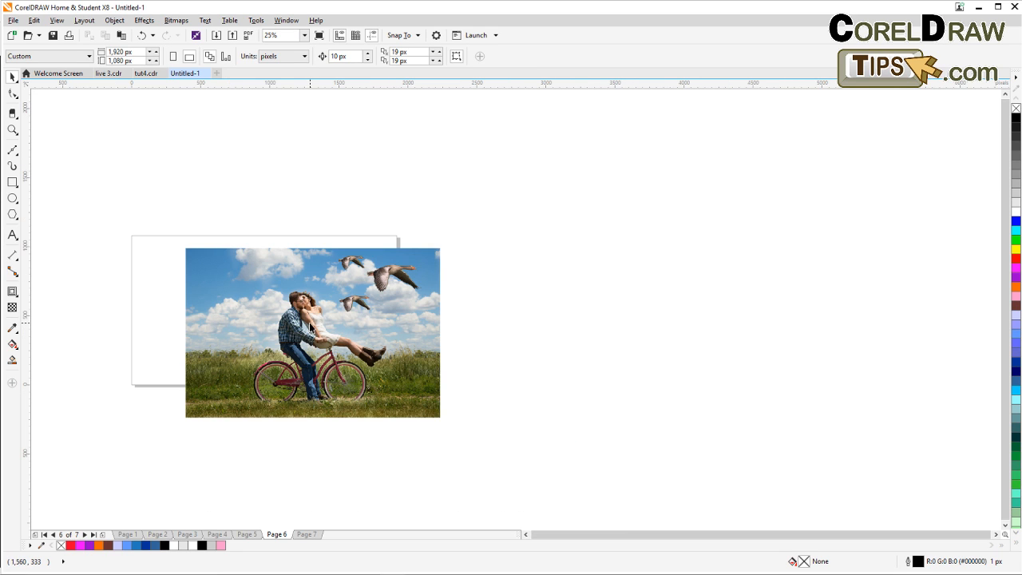
{"action": "scroll", "coordinate": [306, 327], "scroll_direction": "up", "scroll_amount": 1}
{"action": "left_click_drag", "start_coordinate": [306, 327], "coordinate": [420, 296]}
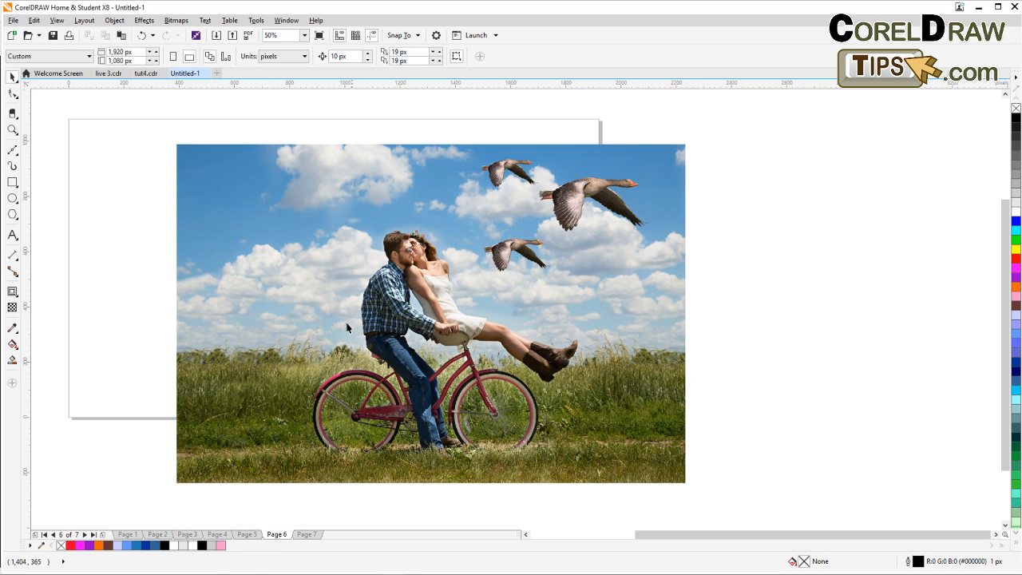
Flip back through the earlier example pages and return to Page 6.
{"action": "left_click", "coordinate": [241, 535]}
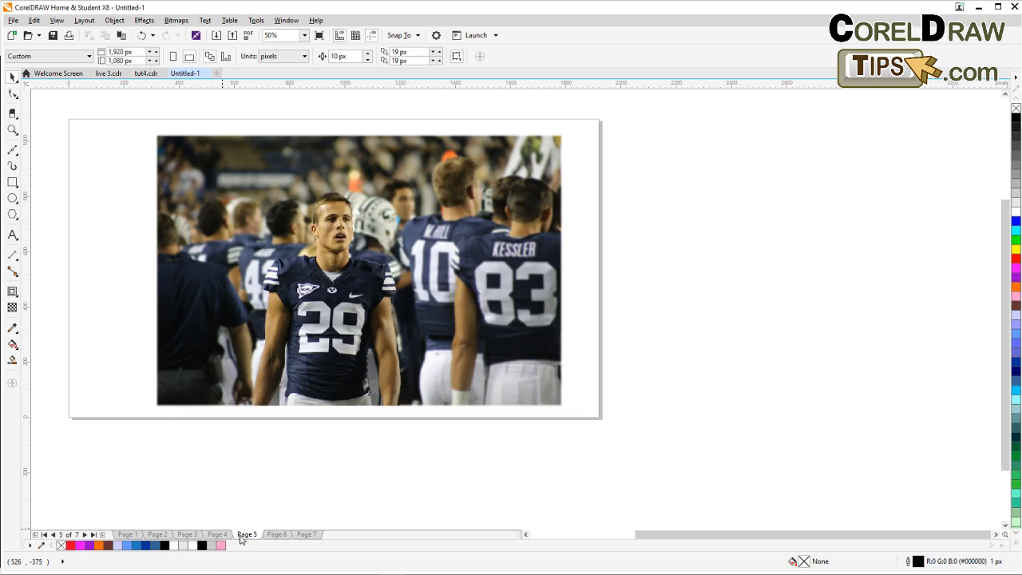
{"action": "left_click", "coordinate": [217, 535]}
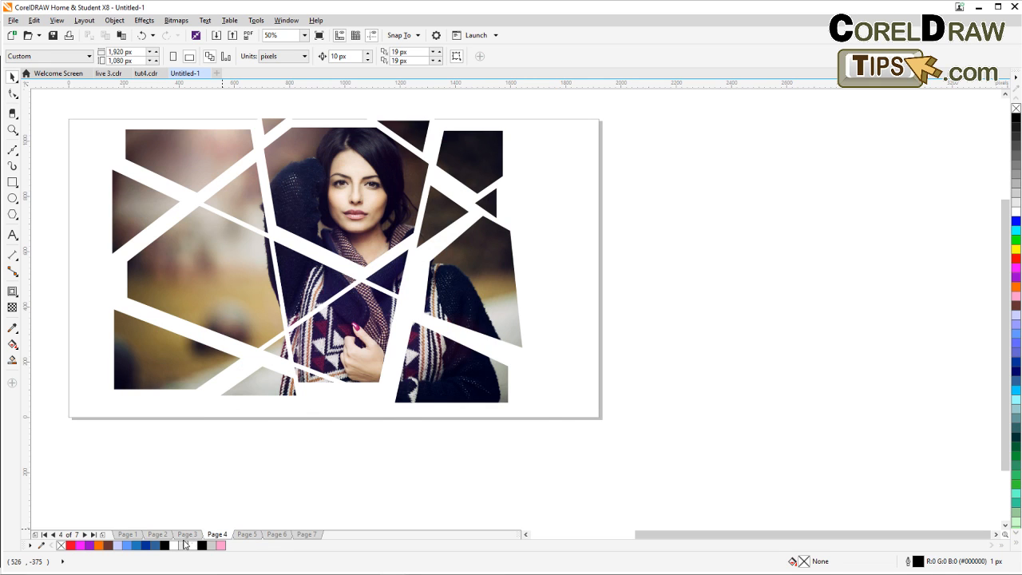
{"action": "left_click", "coordinate": [187, 534]}
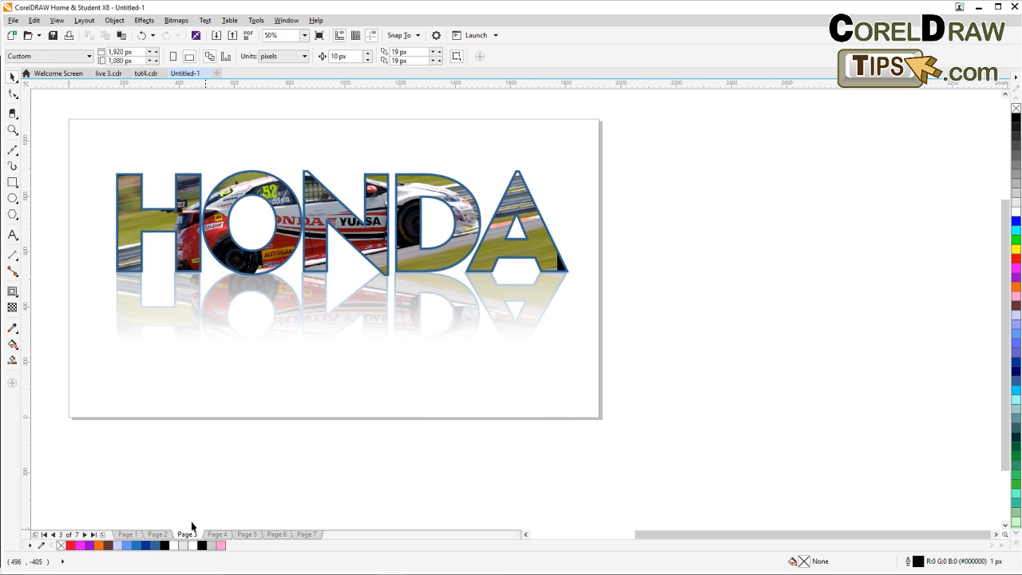
{"action": "left_click", "coordinate": [157, 534]}
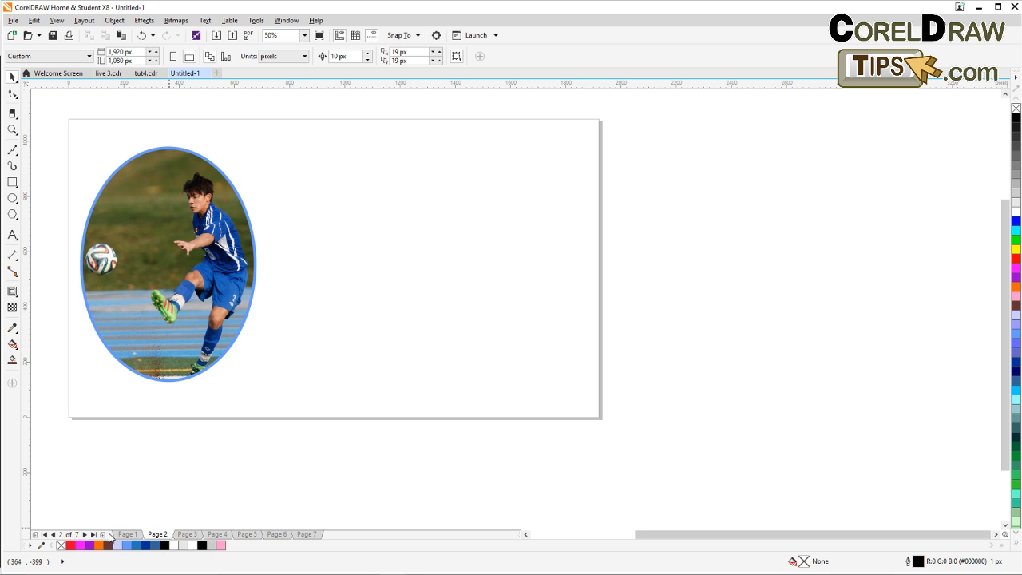
{"action": "left_click", "coordinate": [128, 535]}
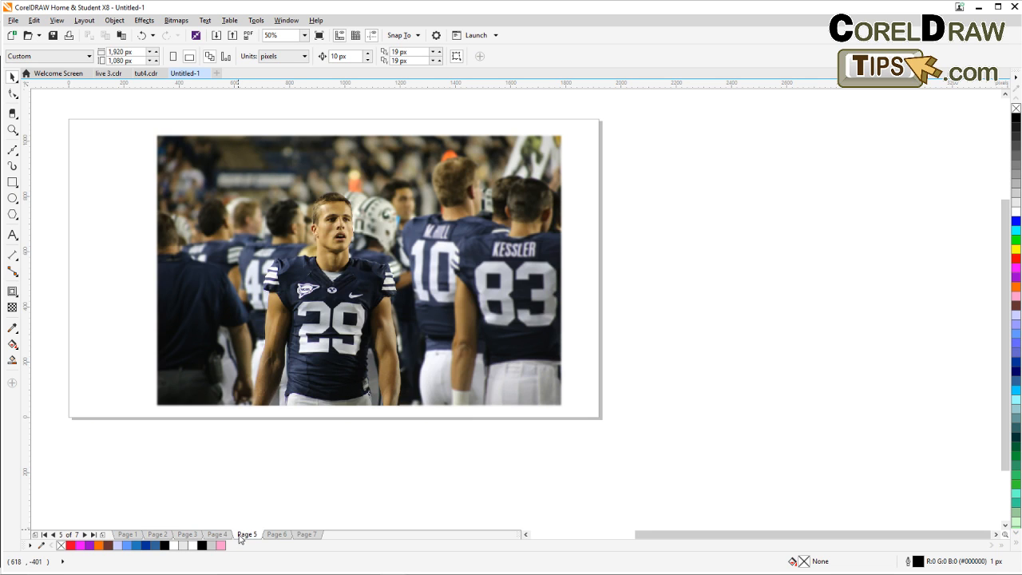
{"action": "left_click", "coordinate": [246, 535]}
{"action": "left_click", "coordinate": [278, 537]}
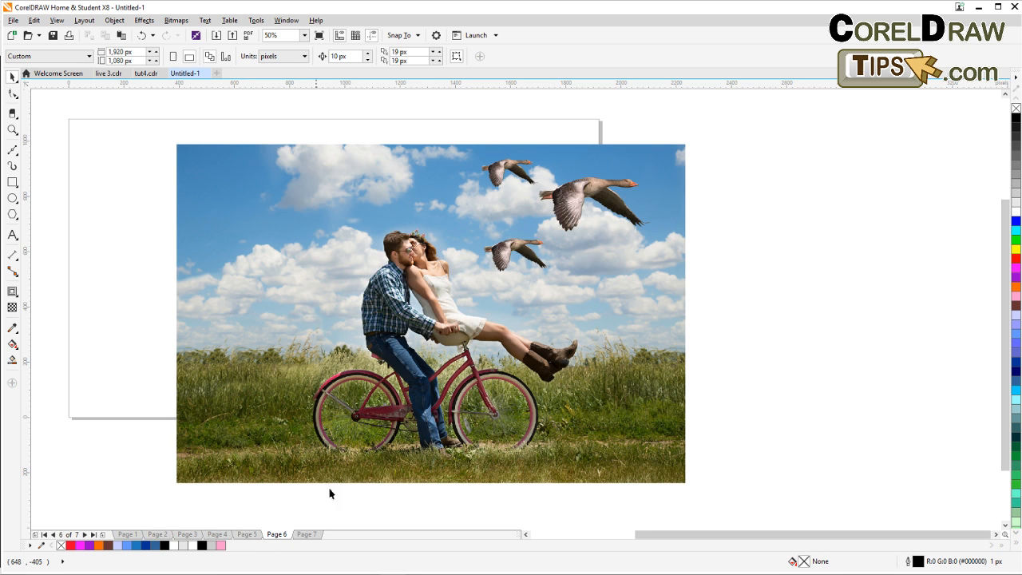
Zoom in closely on the geese to examine the edges of their cutouts.
{"action": "scroll", "coordinate": [629, 191], "scroll_direction": "up", "scroll_amount": 2}
{"action": "left_click_drag", "start_coordinate": [603, 209], "coordinate": [608, 314]}
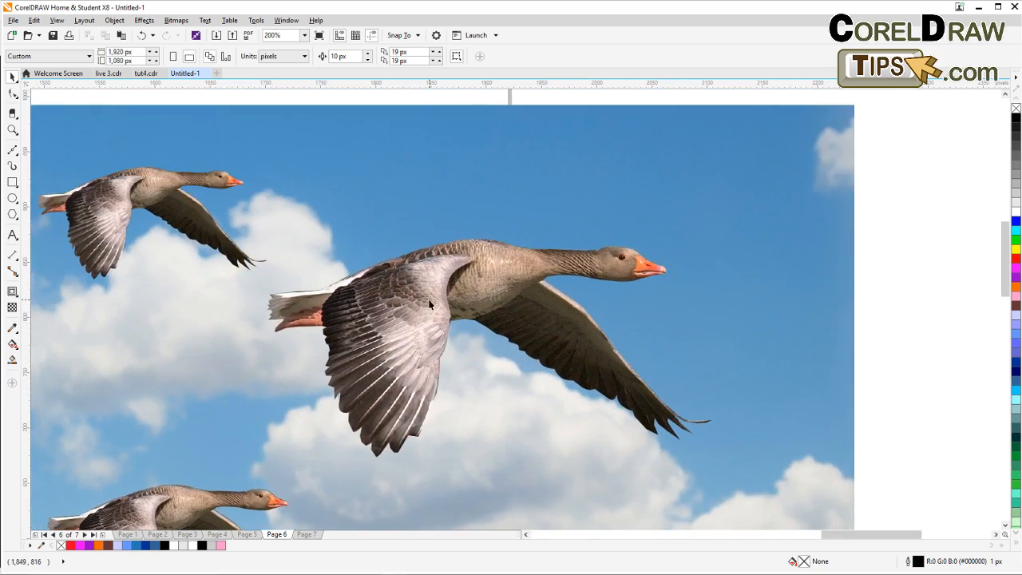
{"action": "scroll", "coordinate": [429, 304], "scroll_direction": "up", "scroll_amount": 2}
{"action": "scroll", "coordinate": [403, 254], "scroll_direction": "down", "scroll_amount": 1}
{"action": "scroll", "coordinate": [403, 192], "scroll_direction": "up", "scroll_amount": 2}
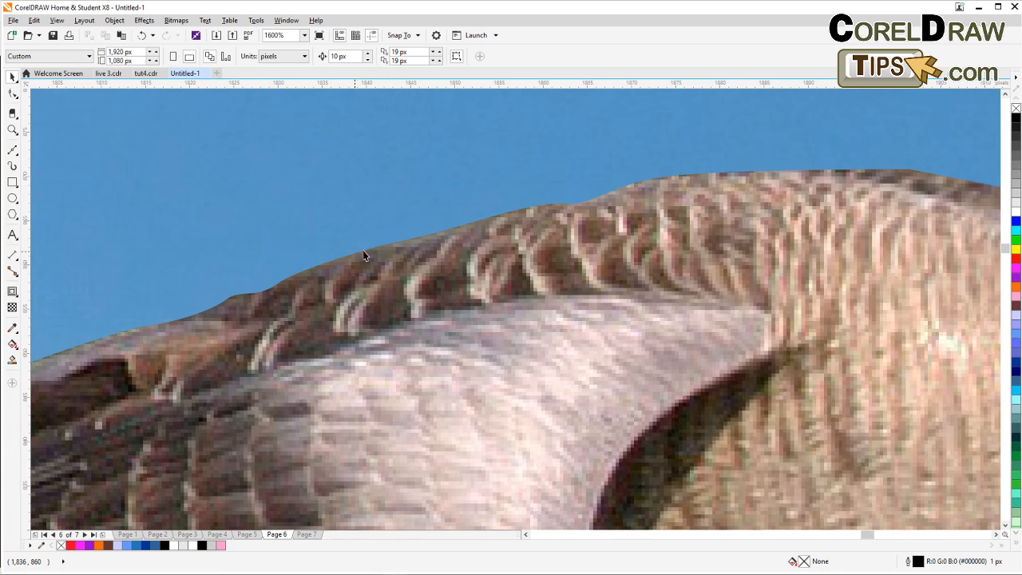
{"action": "scroll", "coordinate": [386, 257], "scroll_direction": "up", "scroll_amount": 2}
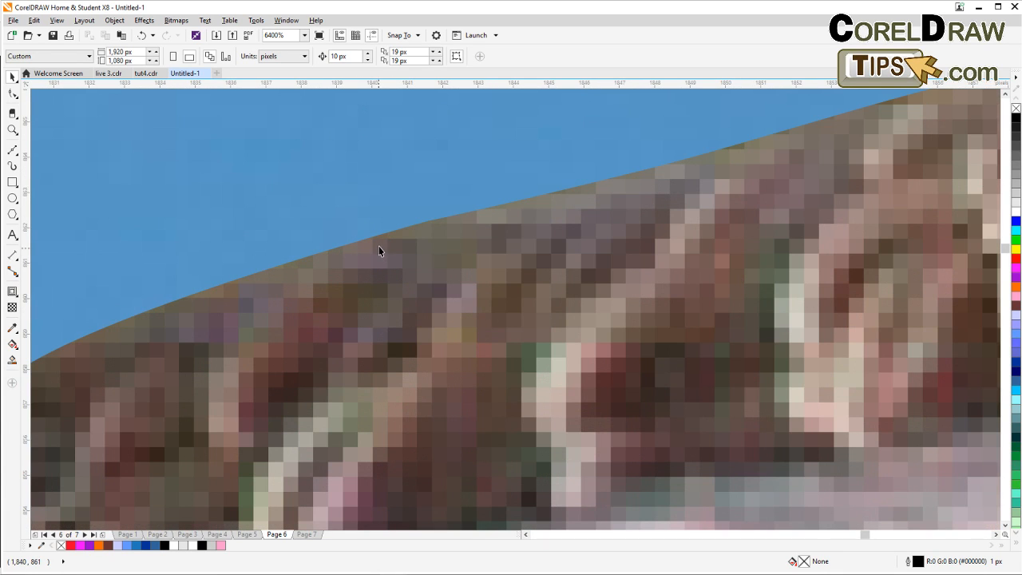
{"action": "scroll", "coordinate": [379, 248], "scroll_direction": "down", "scroll_amount": 2}
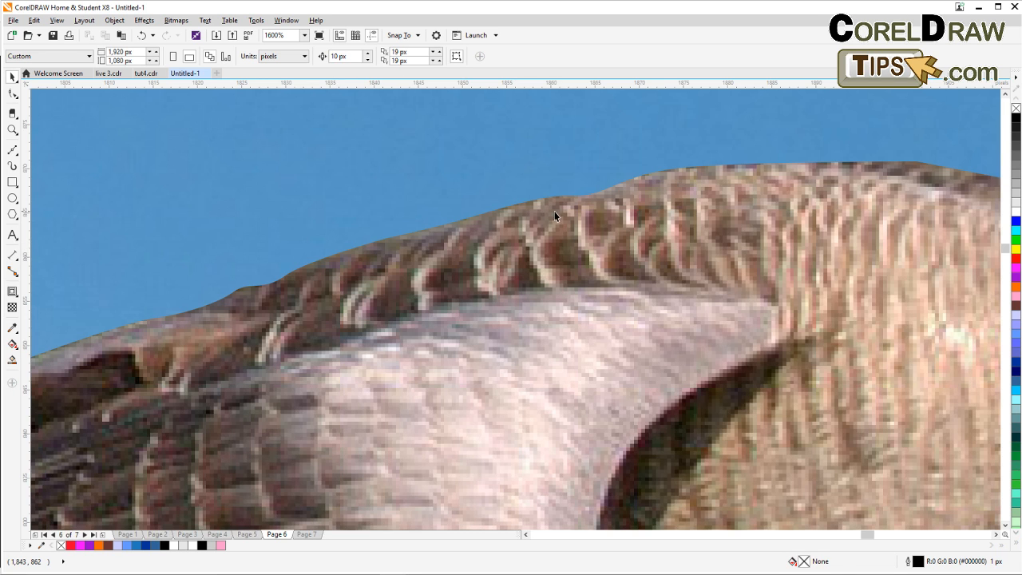
{"action": "scroll", "coordinate": [450, 260], "scroll_direction": "down", "scroll_amount": 2}
{"action": "scroll", "coordinate": [464, 260], "scroll_direction": "down", "scroll_amount": 1}
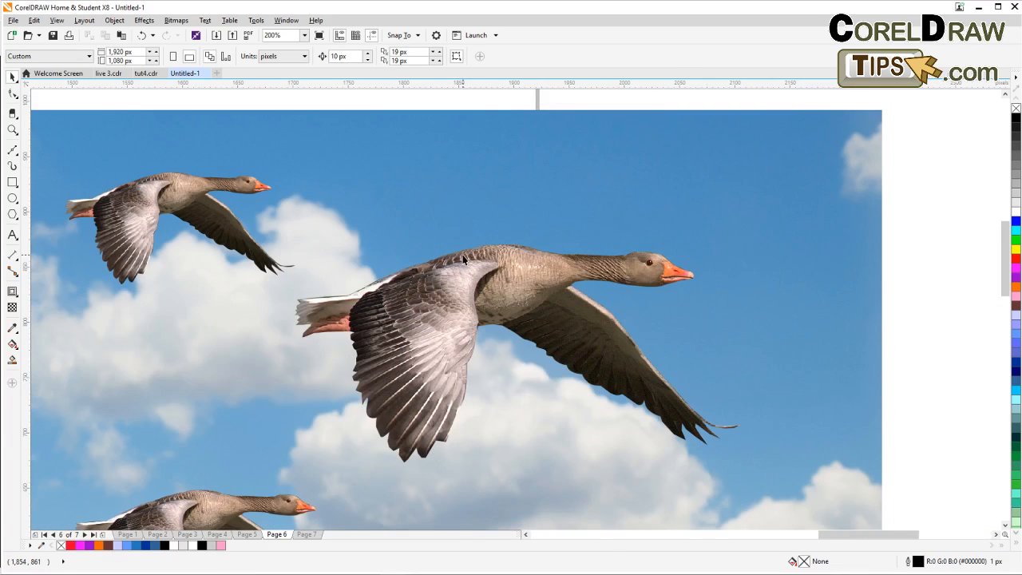
{"action": "scroll", "coordinate": [507, 238], "scroll_direction": "up", "scroll_amount": 2}
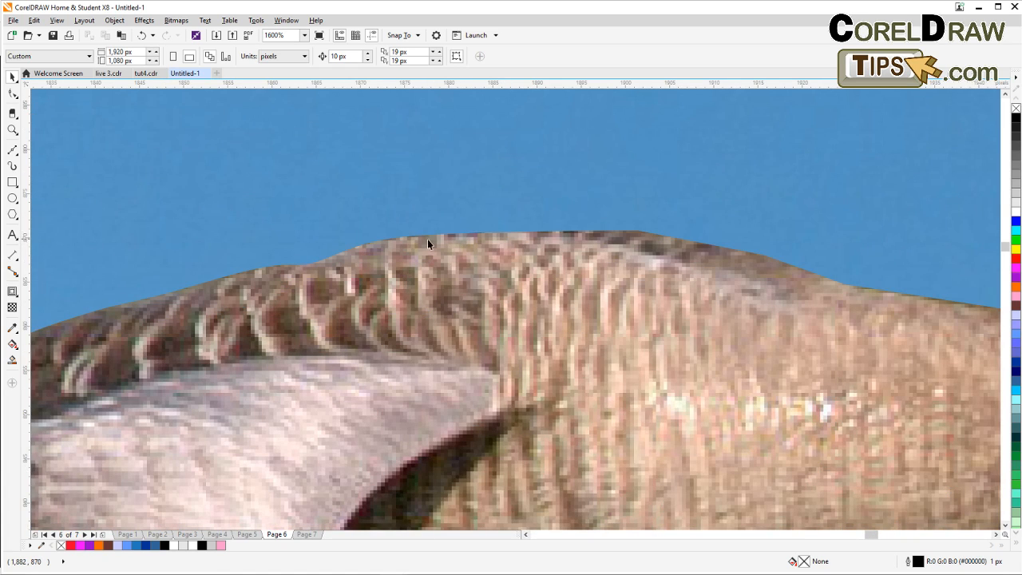
{"action": "scroll", "coordinate": [510, 234], "scroll_direction": "down", "scroll_amount": 3}
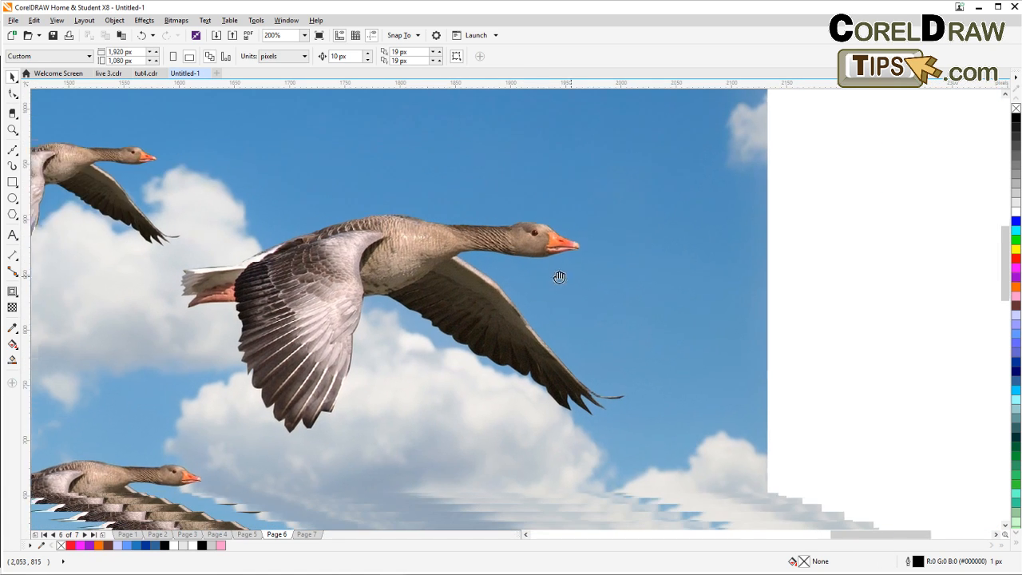
{"action": "left_click_drag", "start_coordinate": [560, 277], "coordinate": [515, 279]}
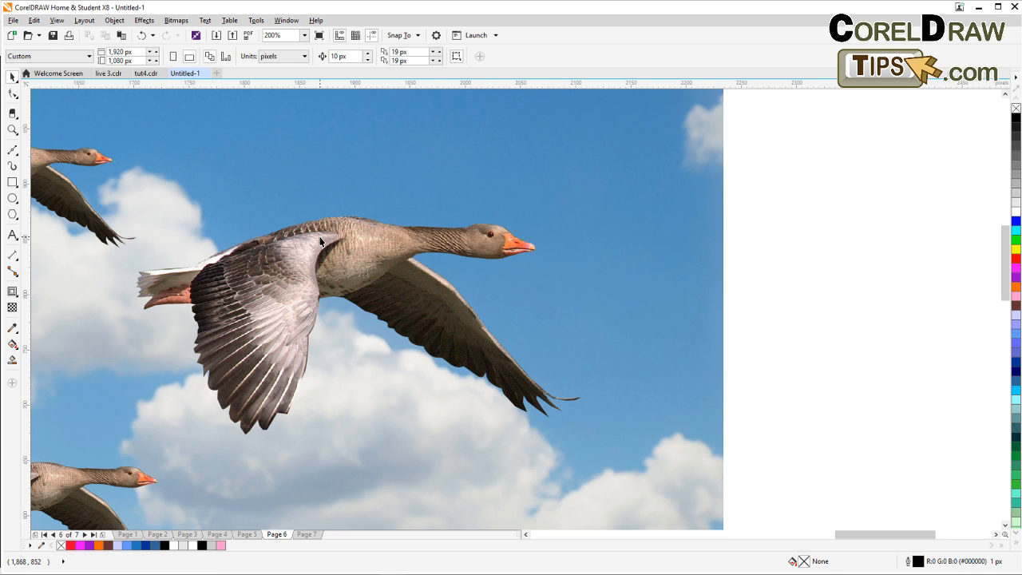
{"action": "scroll", "coordinate": [320, 242], "scroll_direction": "up", "scroll_amount": 2}
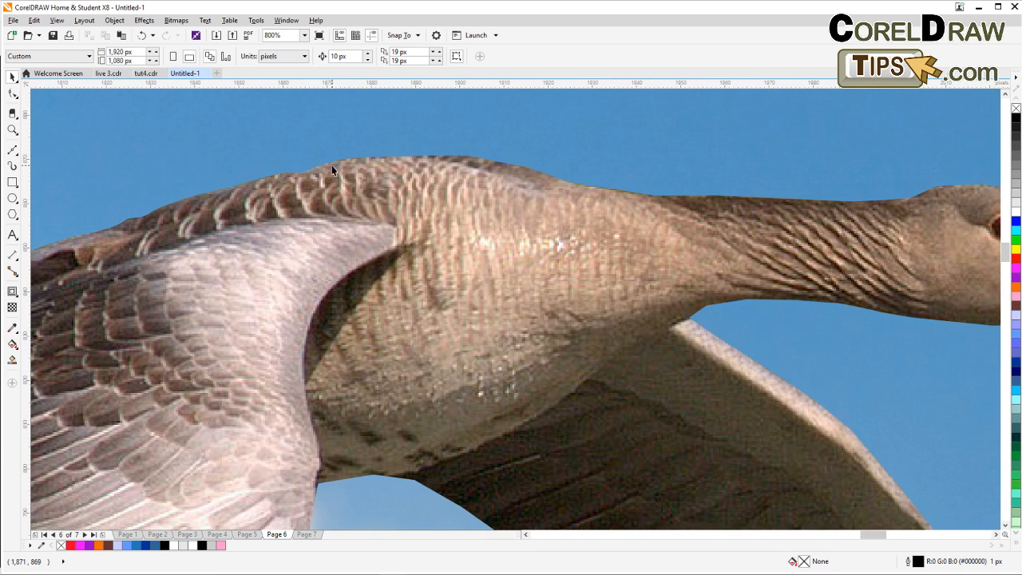
{"action": "scroll", "coordinate": [283, 176], "scroll_direction": "down", "scroll_amount": 1}
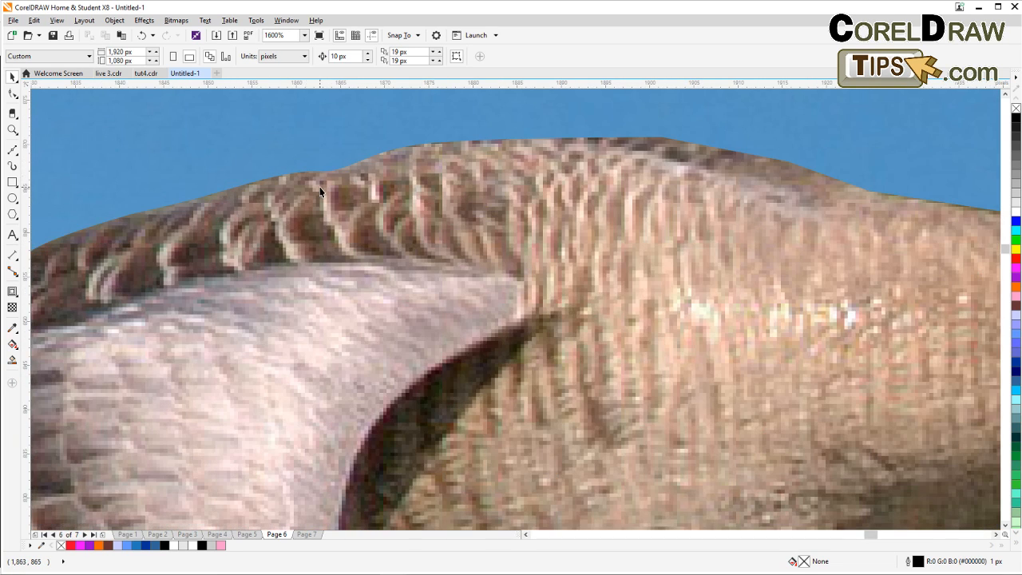
{"action": "scroll", "coordinate": [320, 194], "scroll_direction": "down", "scroll_amount": 1}
{"action": "scroll", "coordinate": [320, 195], "scroll_direction": "down", "scroll_amount": 1}
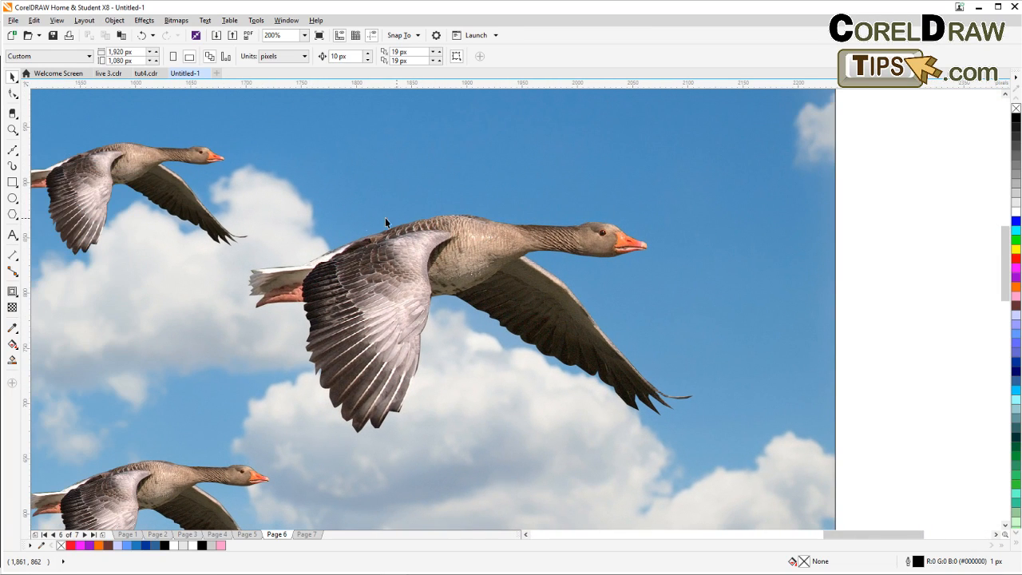
Switch the view to Simple Wireframe, return to Enhanced view, and look over the geese again.
{"action": "left_click", "coordinate": [57, 20]}
{"action": "left_click", "coordinate": [70, 35]}
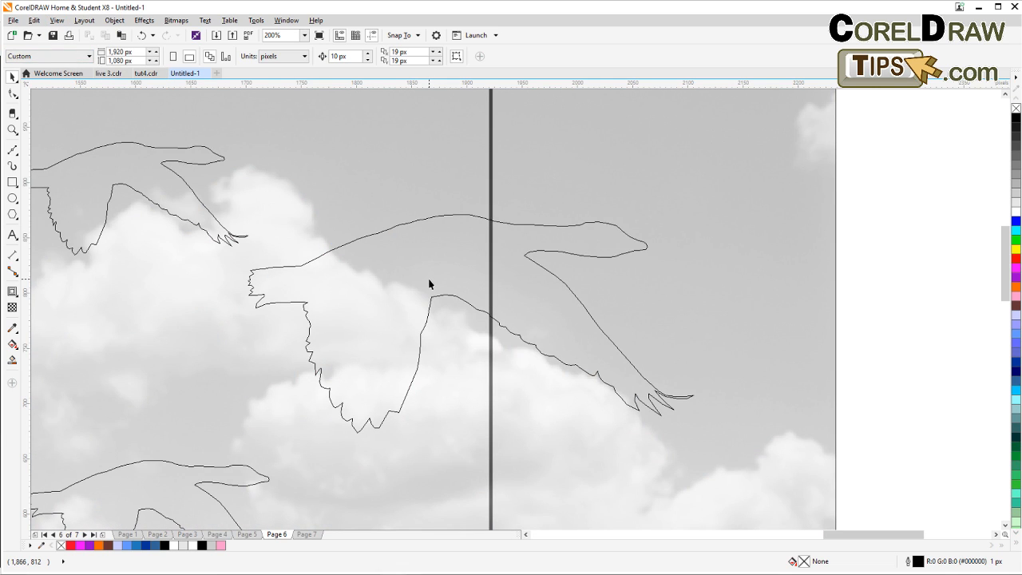
{"action": "left_click", "coordinate": [113, 20]}
{"action": "mouse_move", "coordinate": [79, 22]}
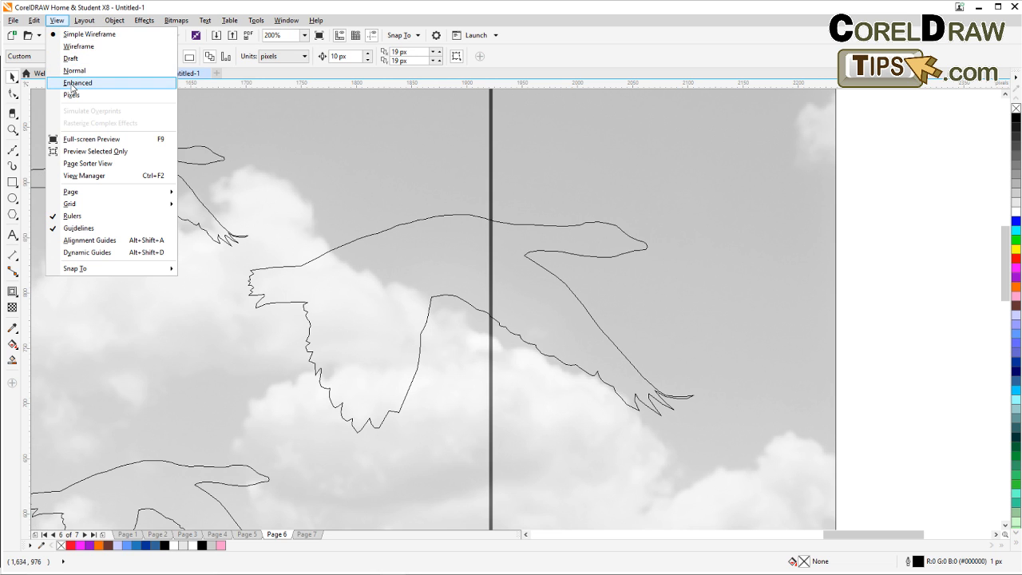
{"action": "left_click", "coordinate": [72, 84]}
{"action": "scroll", "coordinate": [336, 287], "scroll_direction": "down", "scroll_amount": 3}
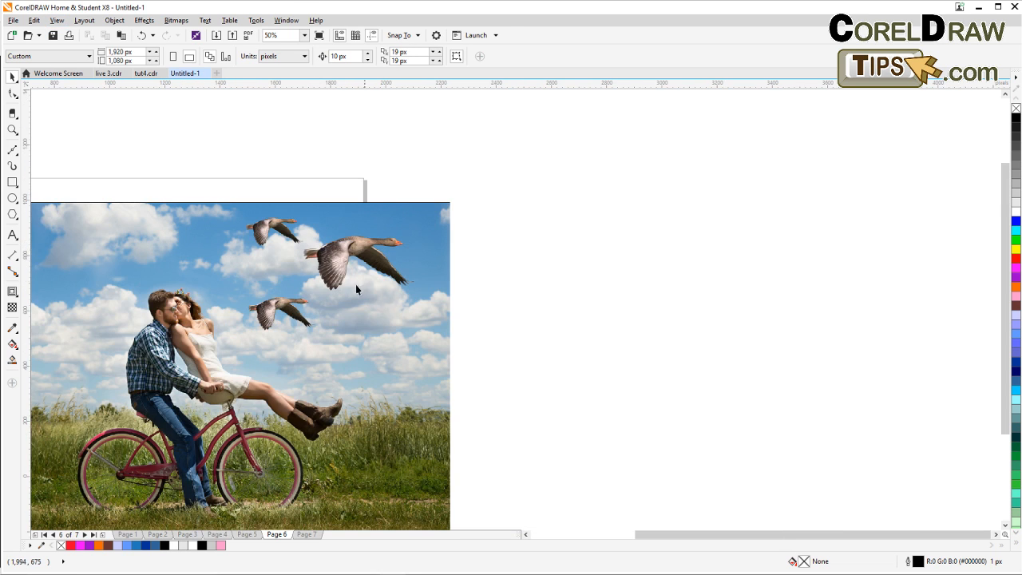
{"action": "scroll", "coordinate": [295, 285], "scroll_direction": "up", "scroll_amount": 2}
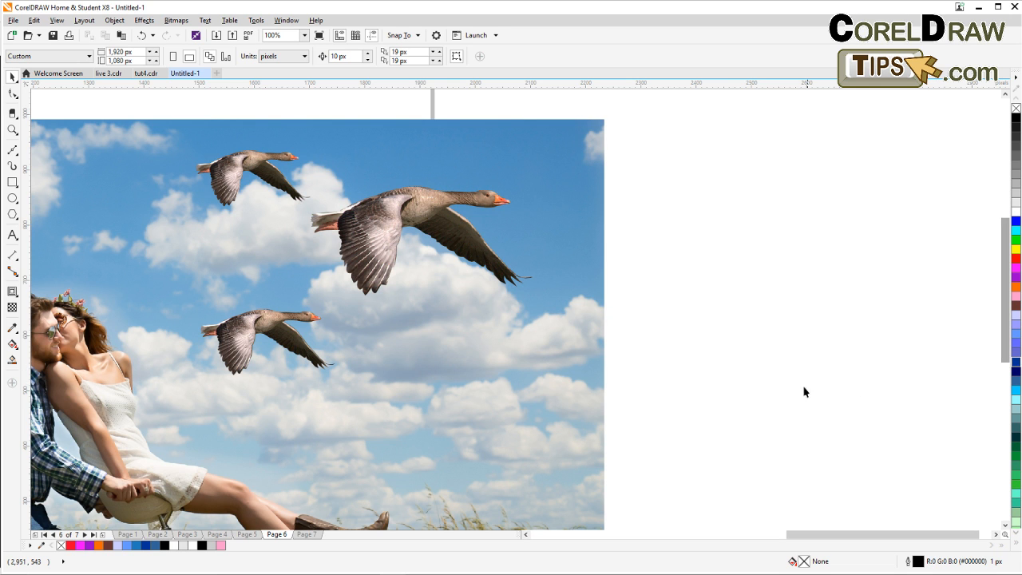
{"action": "left_click_drag", "start_coordinate": [684, 376], "coordinate": [810, 327]}
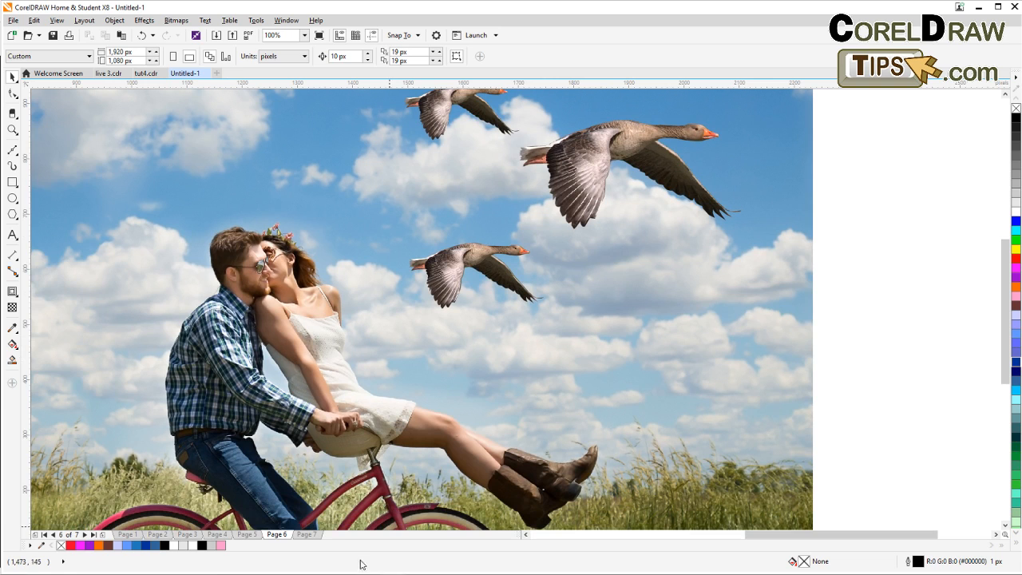
Flip back through Pages 5, 4, 3 and 2 to the Power Clip title on Page 1.
{"action": "left_click", "coordinate": [248, 533]}
{"action": "left_click", "coordinate": [217, 533]}
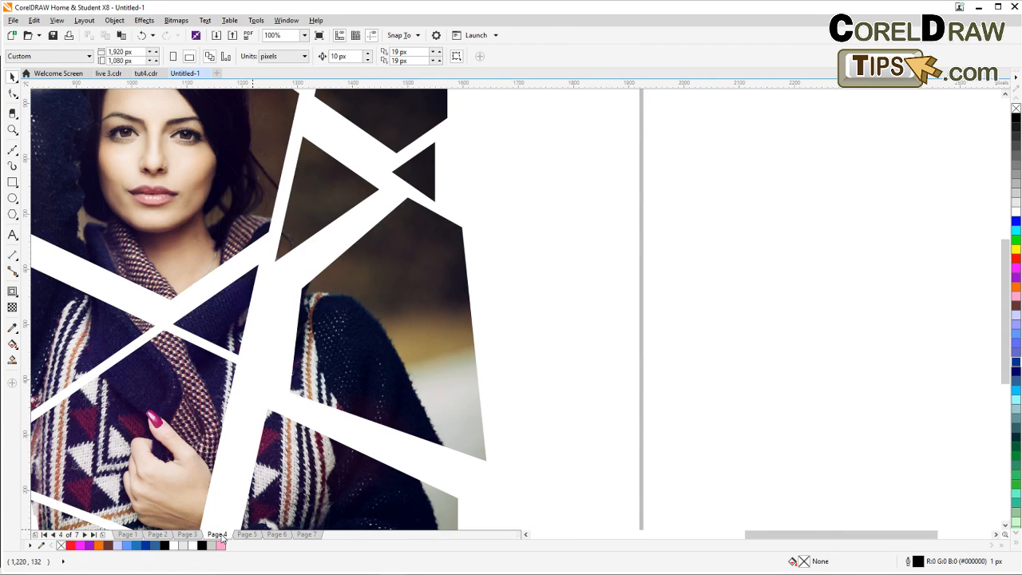
{"action": "scroll", "coordinate": [226, 527], "scroll_direction": "down", "scroll_amount": 2}
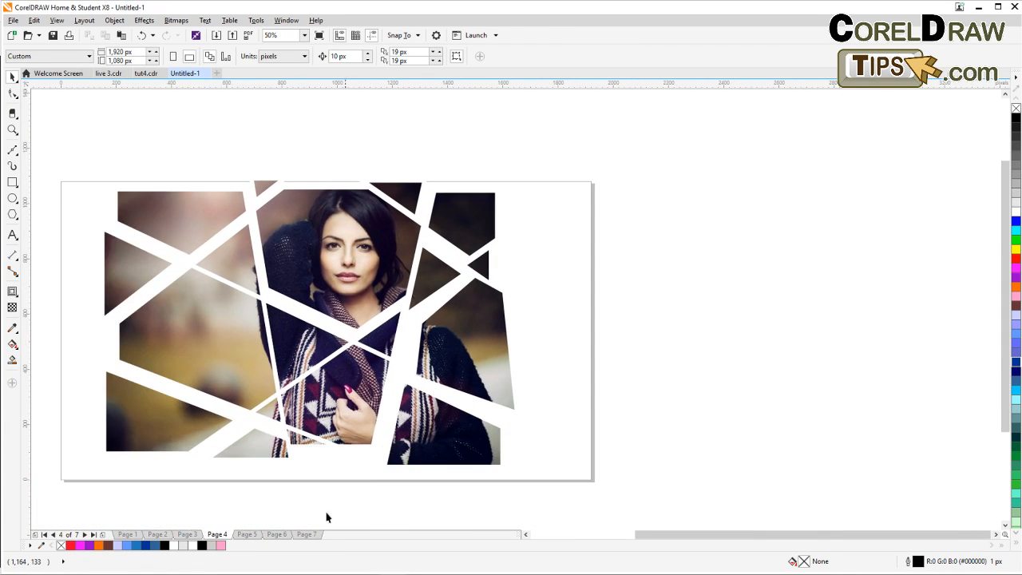
{"action": "left_click", "coordinate": [187, 533]}
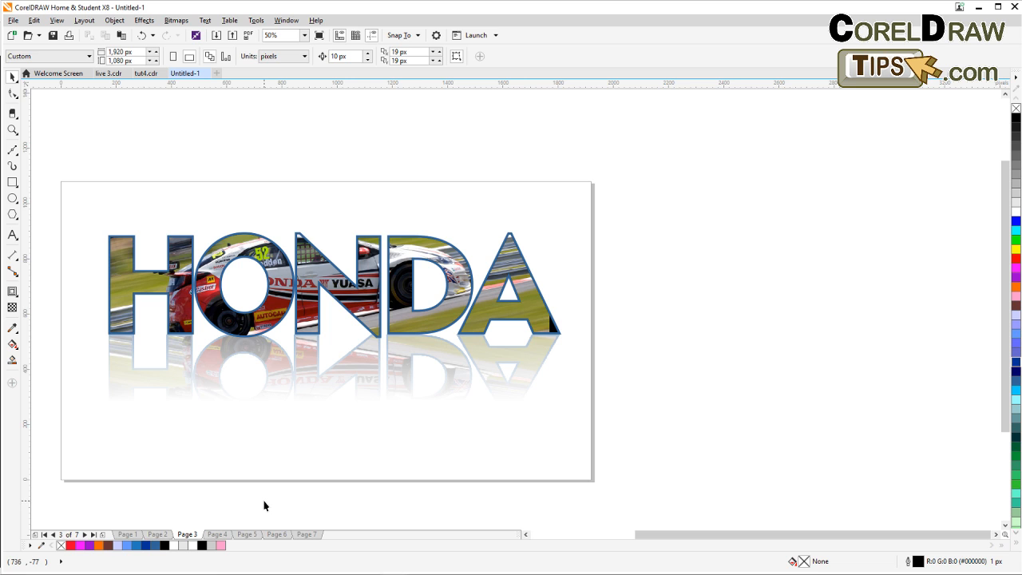
{"action": "left_click", "coordinate": [157, 534]}
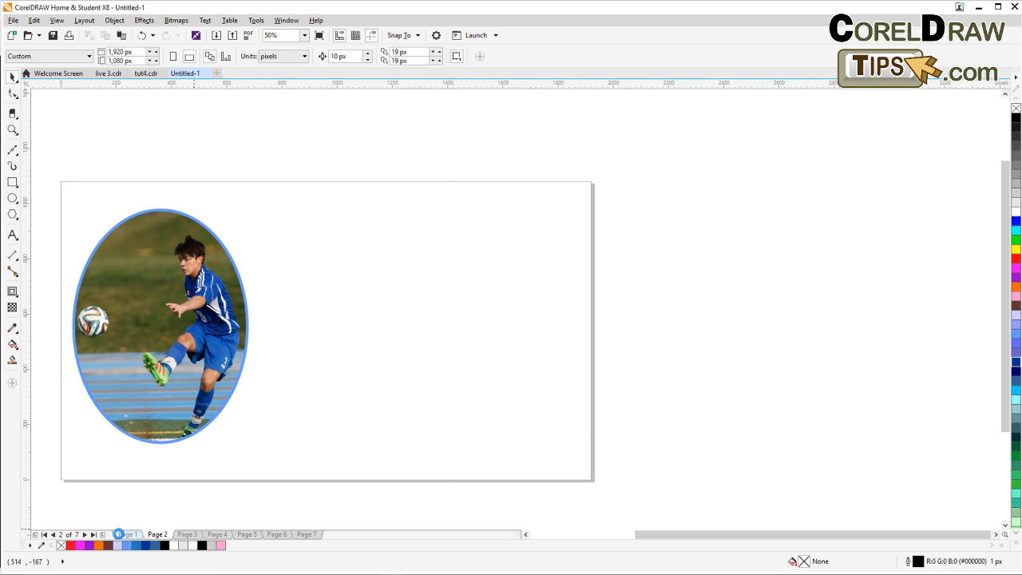
{"action": "left_click", "coordinate": [127, 535]}
{"action": "left_click_drag", "start_coordinate": [184, 491], "coordinate": [188, 506]}
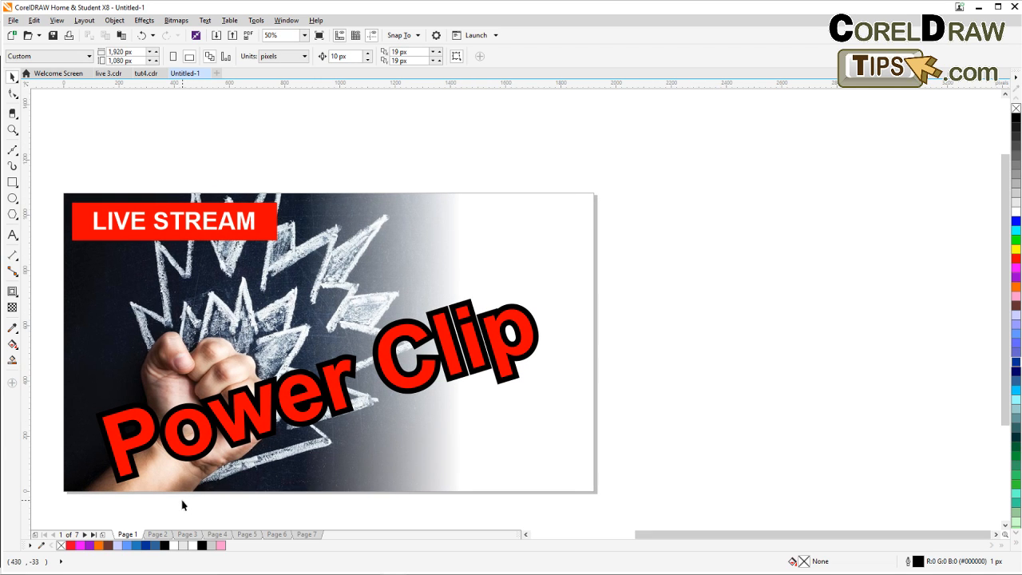
{"action": "left_click", "coordinate": [79, 266]}
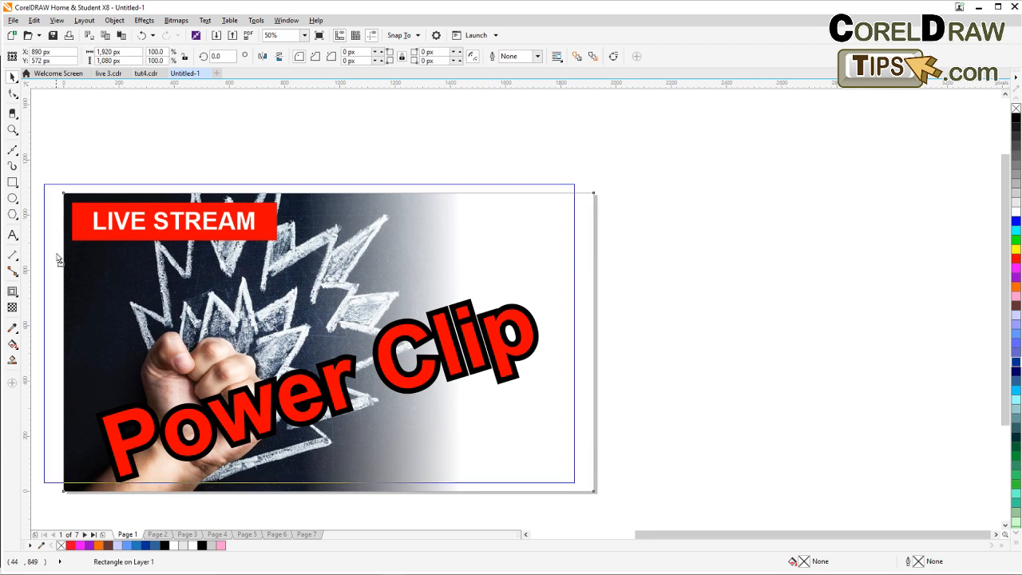
{"action": "left_click", "coordinate": [157, 127]}
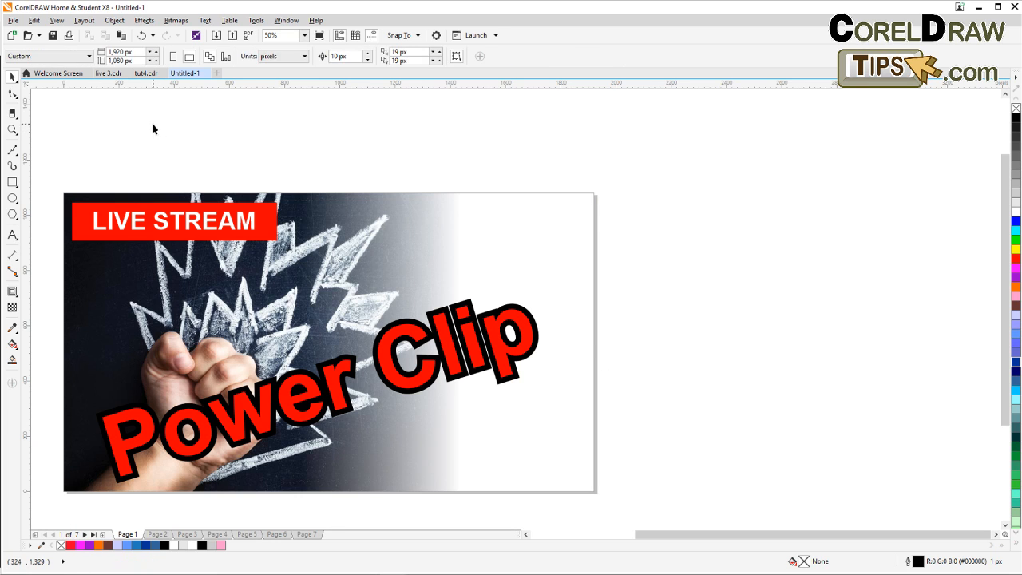
{"action": "key", "text": "ctrl+z"}
Zoom in on the Power Clip title page so it fills the drawing window.
{"action": "left_click", "coordinate": [194, 142]}
{"action": "left_click_drag", "start_coordinate": [237, 161], "coordinate": [328, 116]}
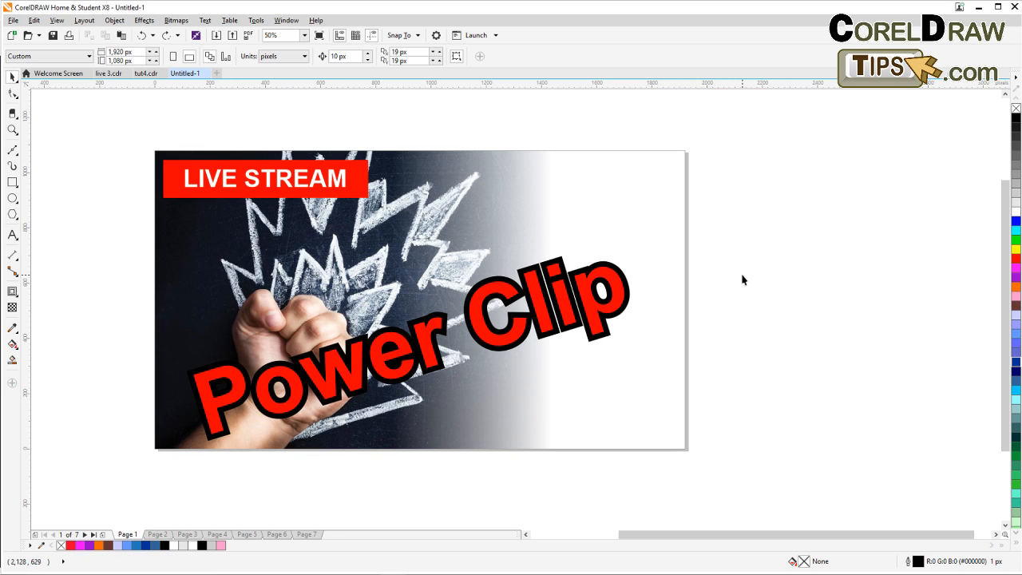
{"action": "left_click", "coordinate": [12, 130]}
{"action": "left_click_drag", "start_coordinate": [157, 133], "coordinate": [697, 452]}
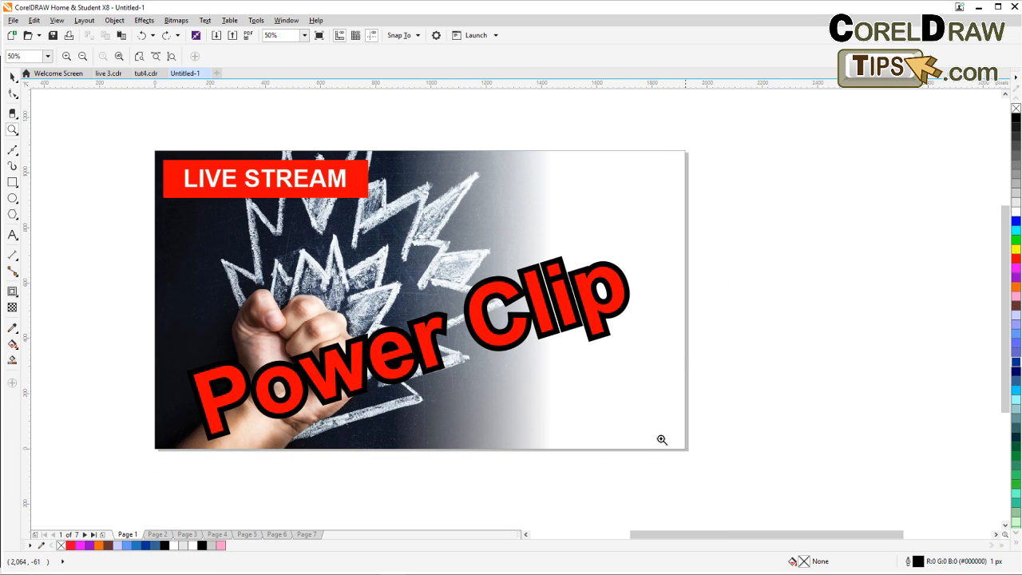
{"action": "left_click", "coordinate": [13, 76]}
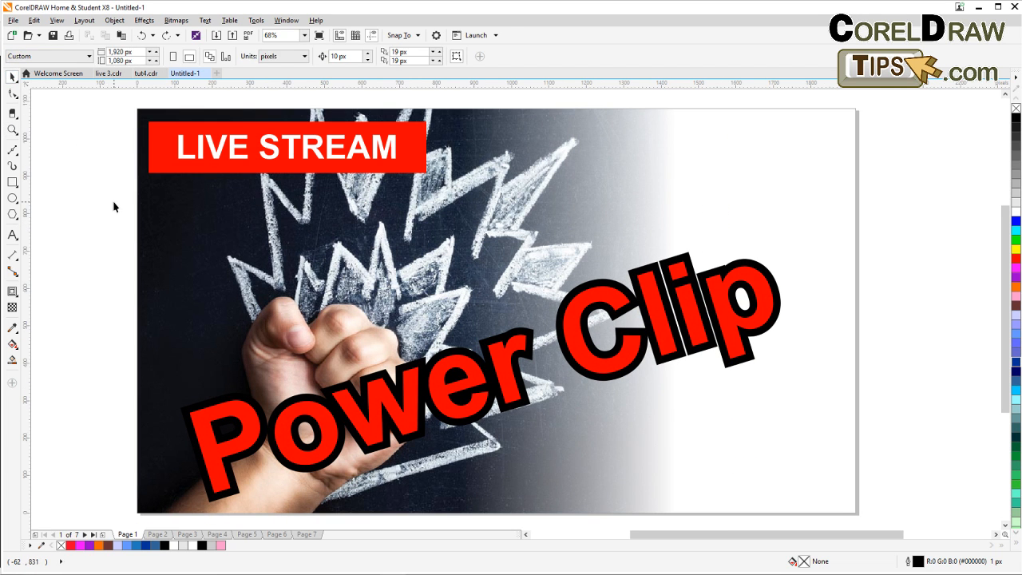
Flip forward through Pages 2 to 7 to review the examples, then return to Page 1.
{"action": "left_click", "coordinate": [157, 534]}
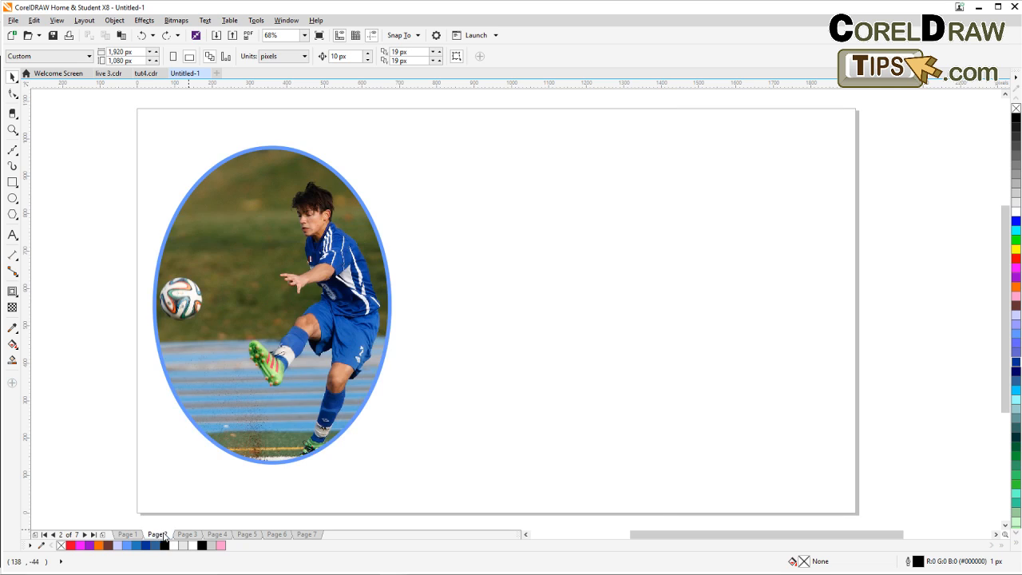
{"action": "left_click", "coordinate": [186, 535]}
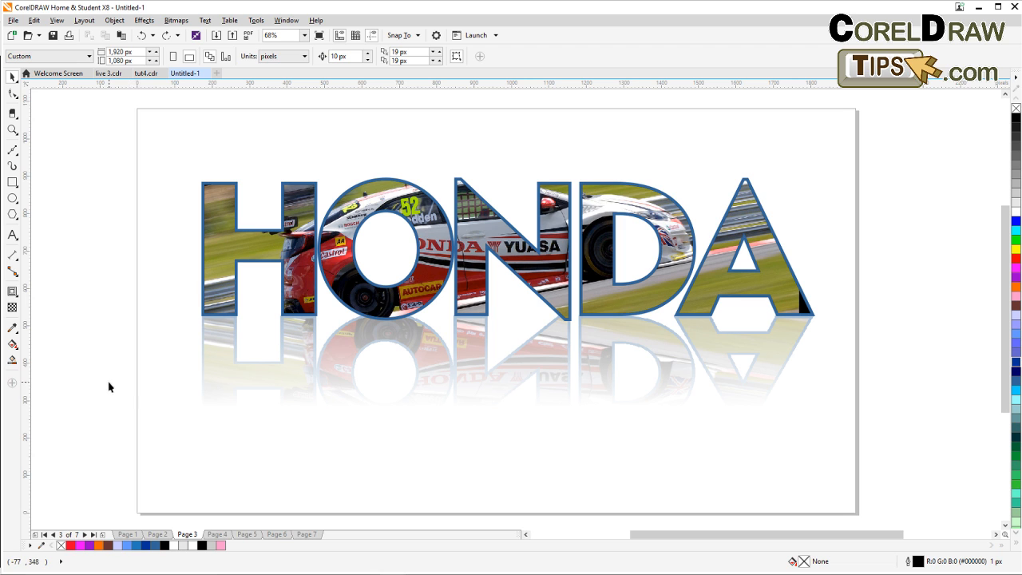
{"action": "left_click", "coordinate": [157, 534]}
{"action": "left_click", "coordinate": [247, 534]}
{"action": "left_click", "coordinate": [276, 533]}
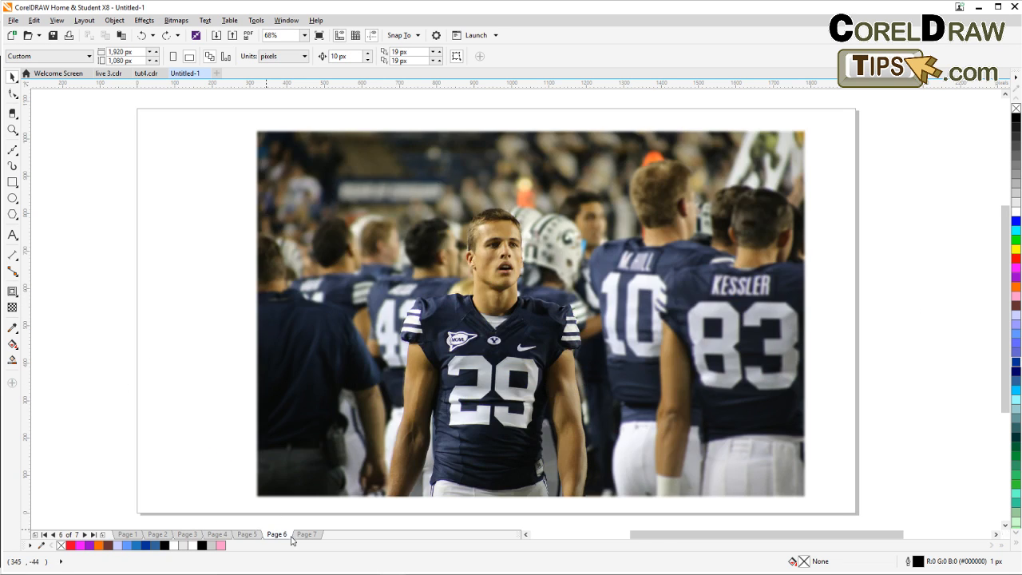
{"action": "left_click", "coordinate": [306, 533]}
{"action": "left_click_drag", "start_coordinate": [355, 524], "coordinate": [306, 515]}
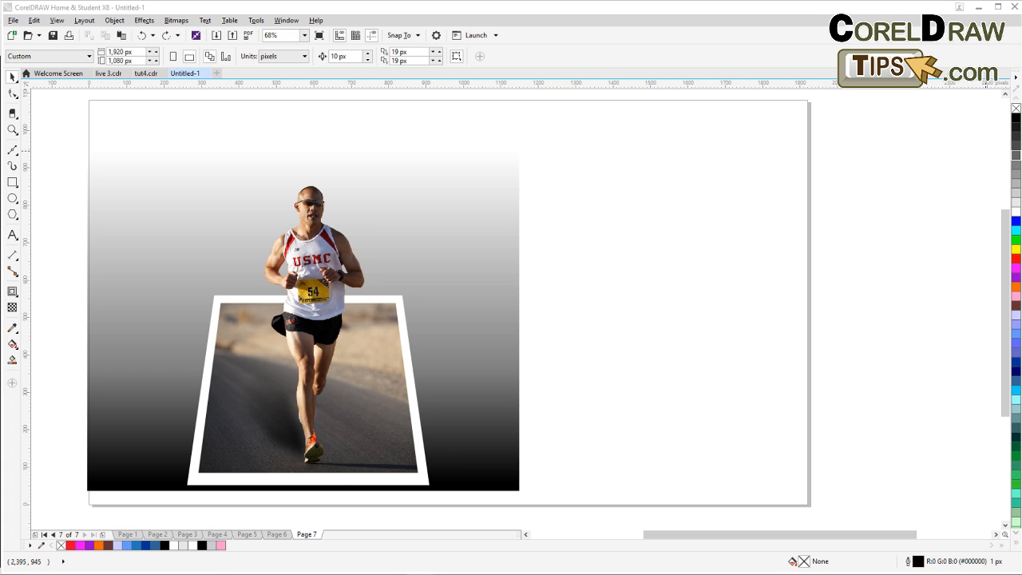
{"action": "left_click", "coordinate": [697, 481]}
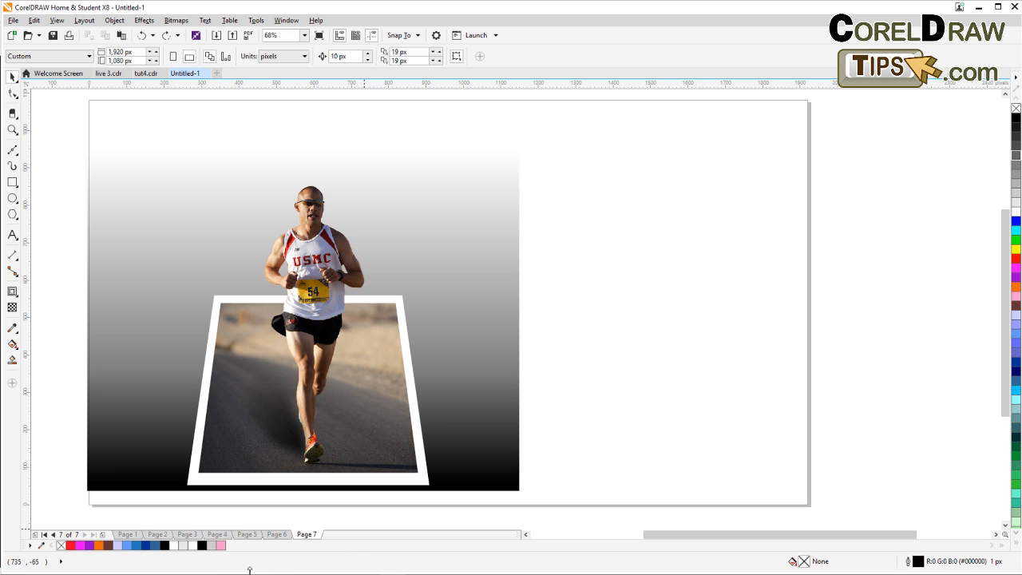
{"action": "left_click", "coordinate": [127, 534]}
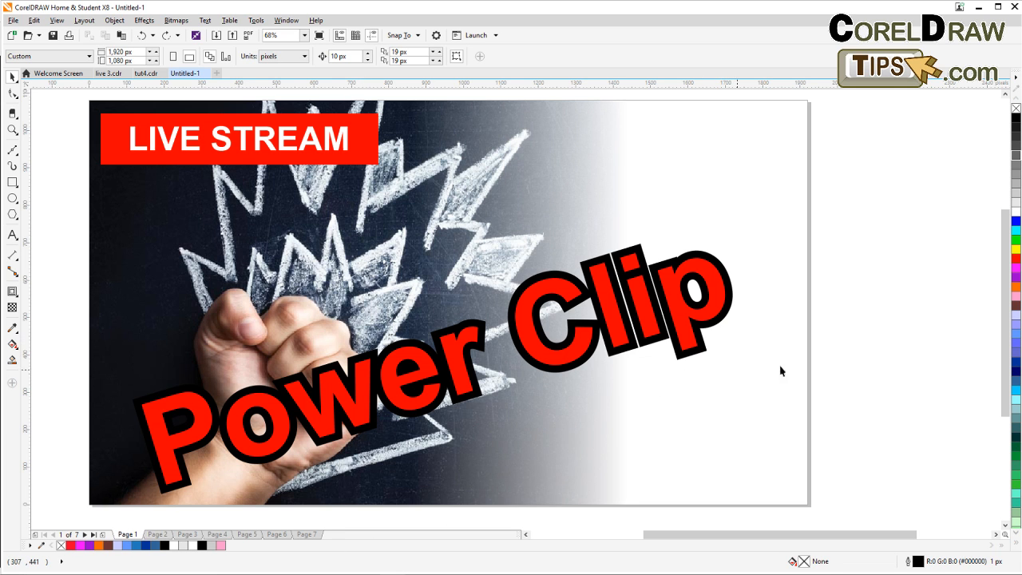